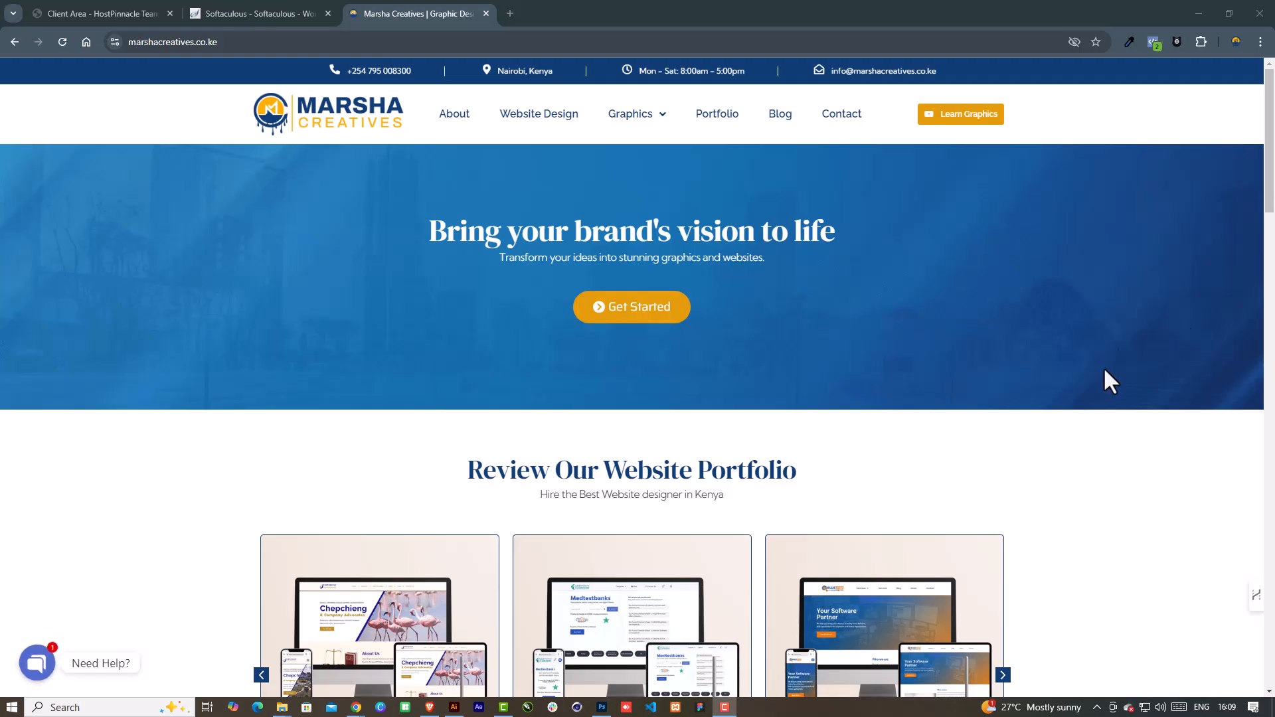
Go to the HostPinnacle client area and open the hosting provider's home page from there
{"action": "left_click", "coordinate": [250, 5]}
{"action": "left_click", "coordinate": [509, 13]}
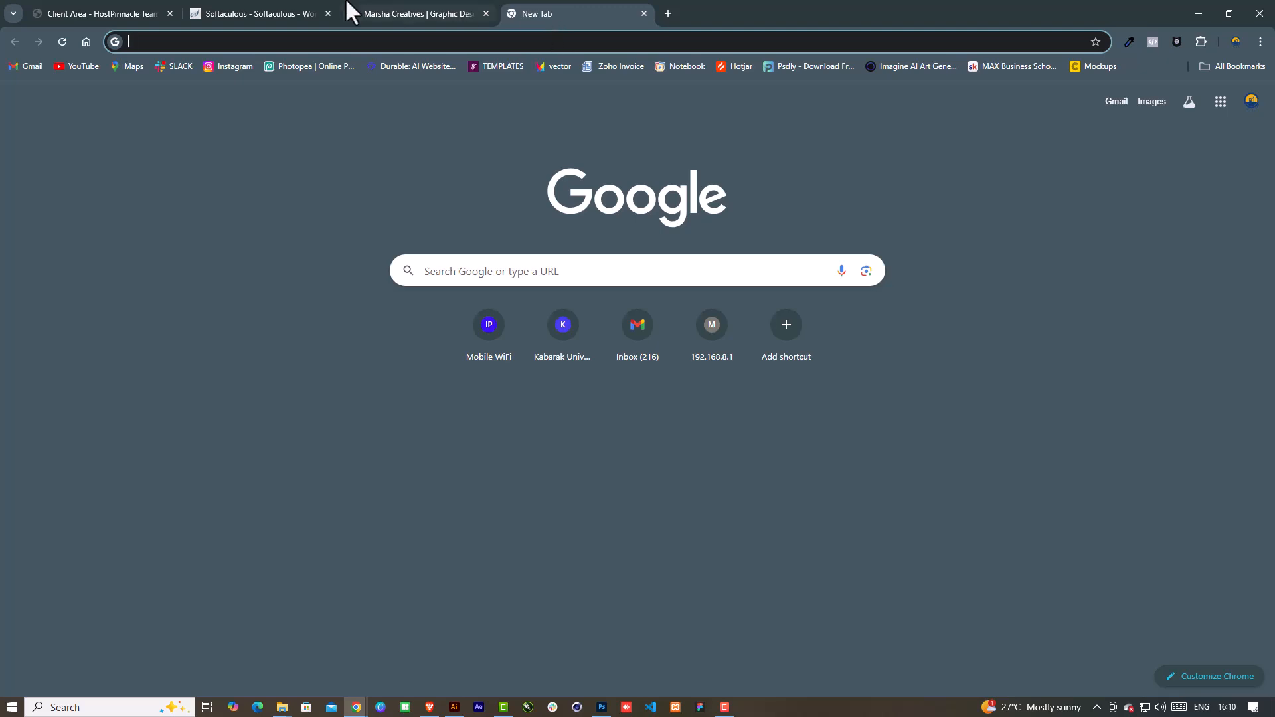
{"action": "left_click", "coordinate": [199, 5]}
{"action": "left_click", "coordinate": [157, 6]}
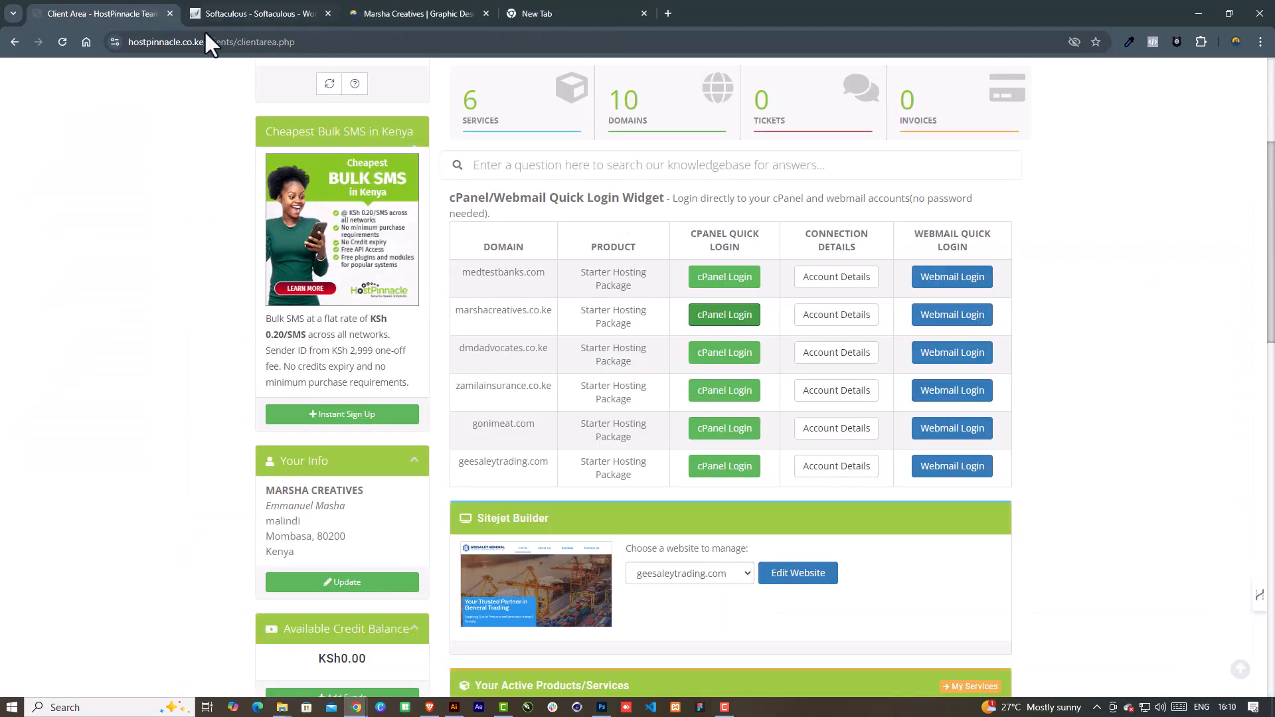
{"action": "scroll", "coordinate": [575, 432], "scroll_direction": "up", "scroll_amount": 4}
{"action": "left_click", "coordinate": [320, 142]}
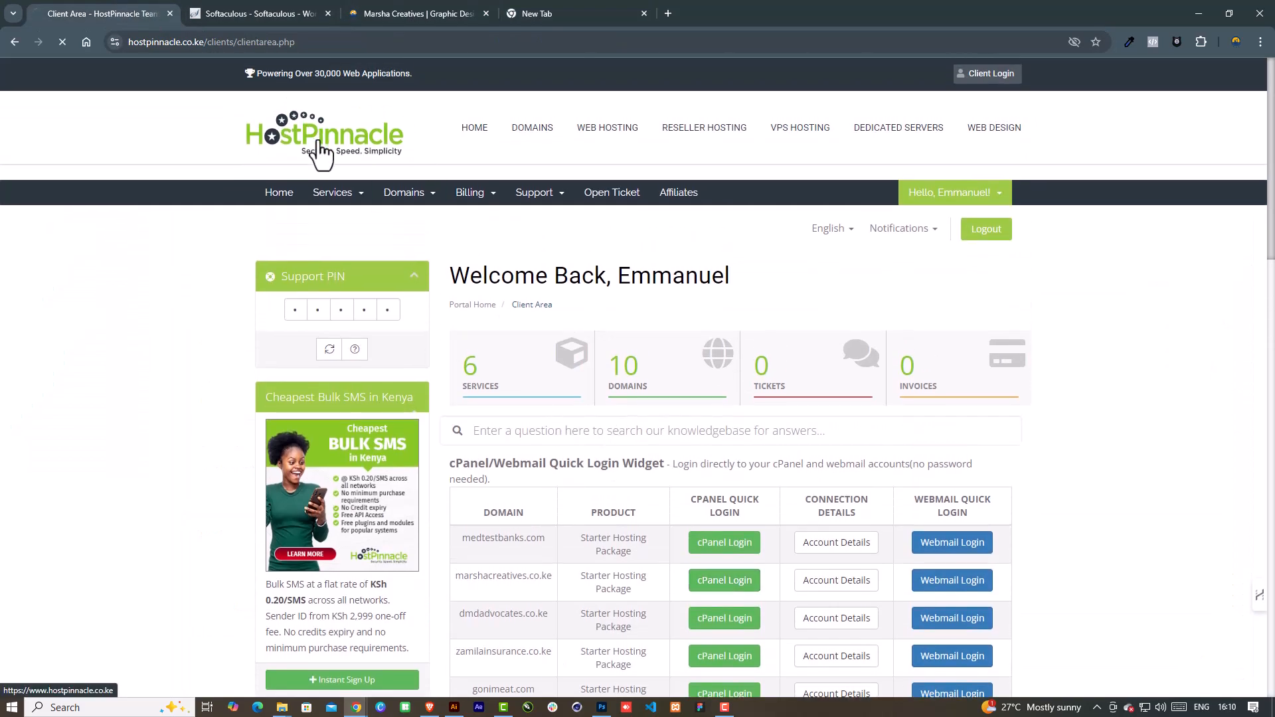
Examine the prices and features of the Starter, Standard, Executive and Hosting-Only packages on the HostPinnacle home page
{"action": "scroll", "coordinate": [589, 339], "scroll_direction": "down", "scroll_amount": 5}
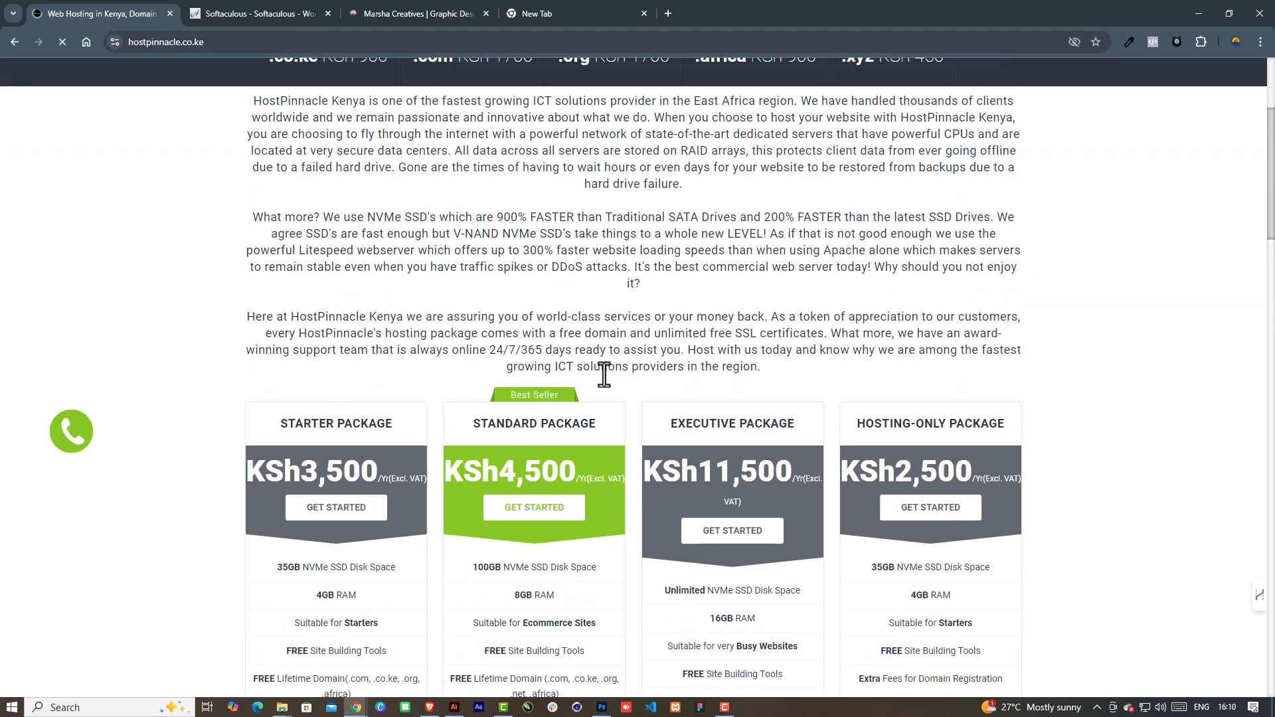
{"action": "scroll", "coordinate": [606, 307], "scroll_direction": "up", "scroll_amount": 3}
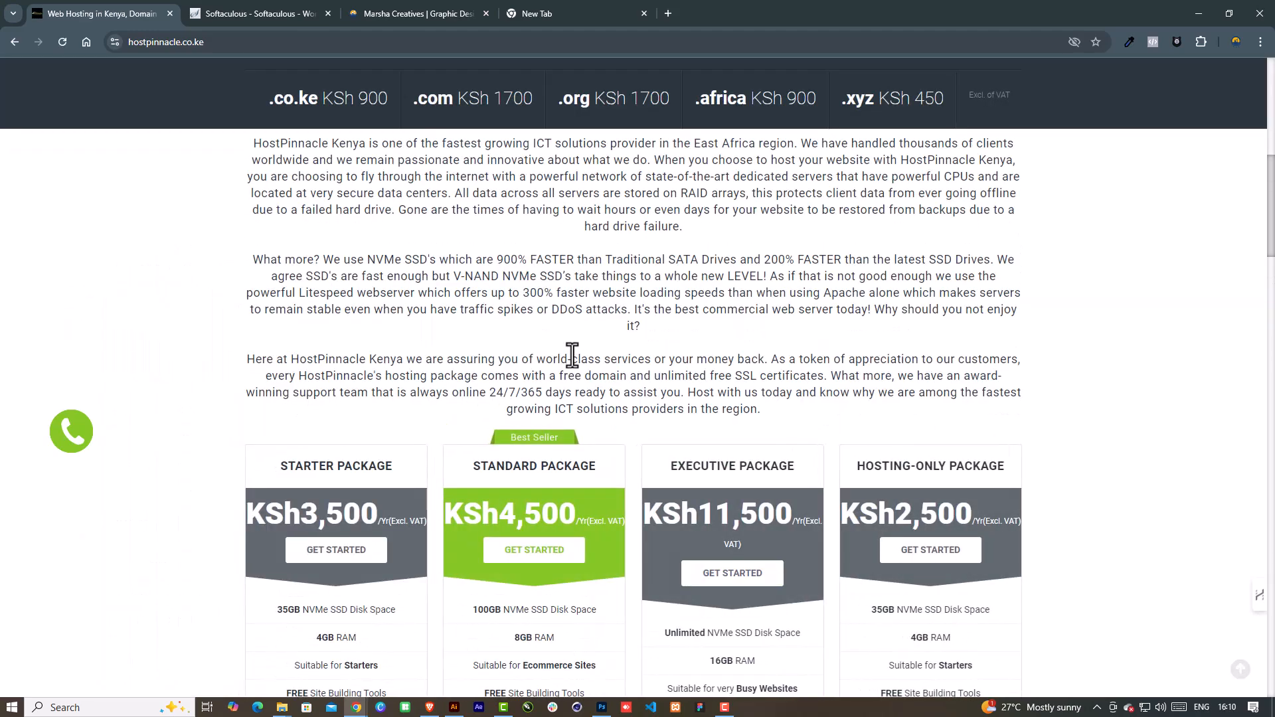
{"action": "scroll", "coordinate": [448, 388], "scroll_direction": "down", "scroll_amount": 1}
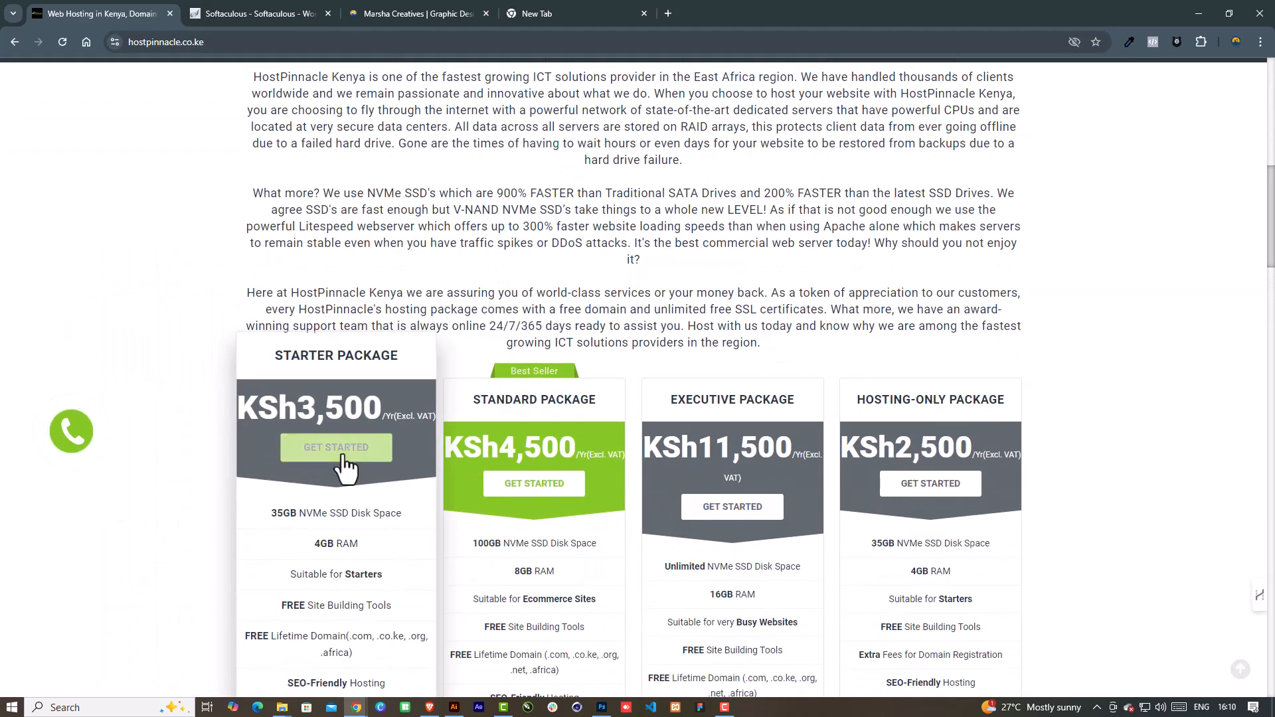
{"action": "scroll", "coordinate": [343, 455], "scroll_direction": "down", "scroll_amount": 4}
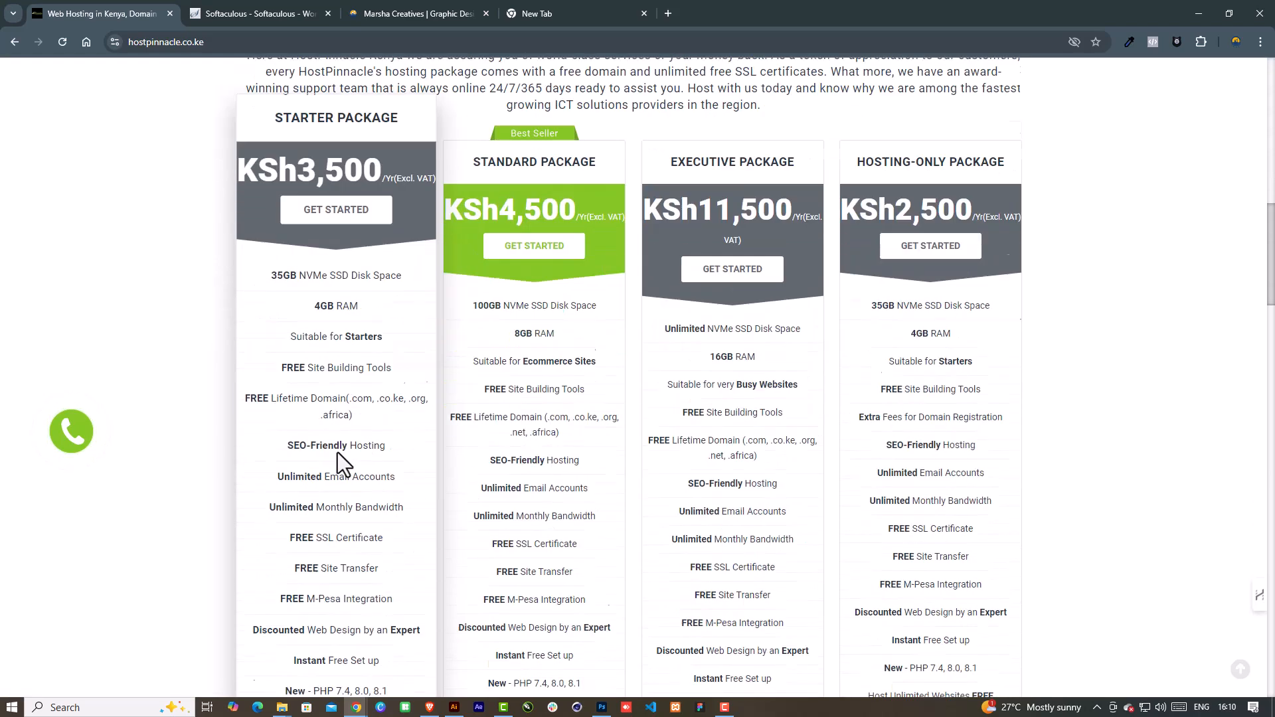
{"action": "scroll", "coordinate": [337, 452], "scroll_direction": "up", "scroll_amount": 1}
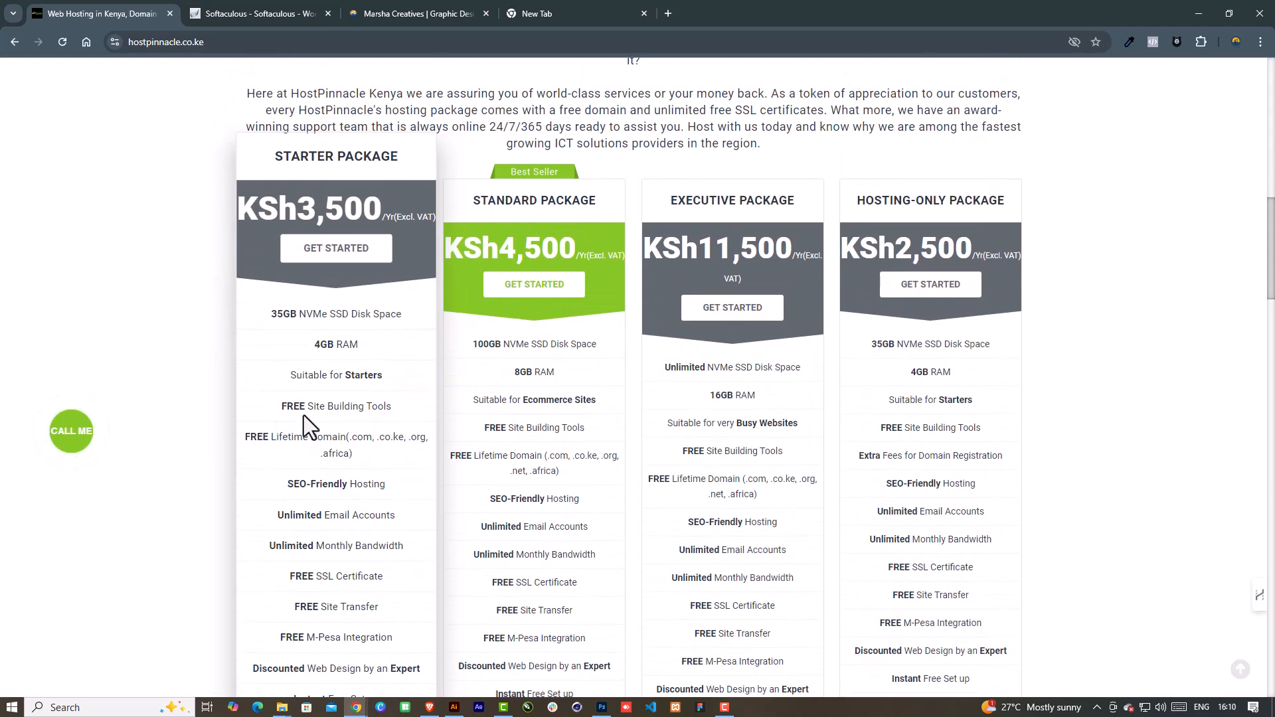
{"action": "scroll", "coordinate": [305, 416], "scroll_direction": "up", "scroll_amount": 3}
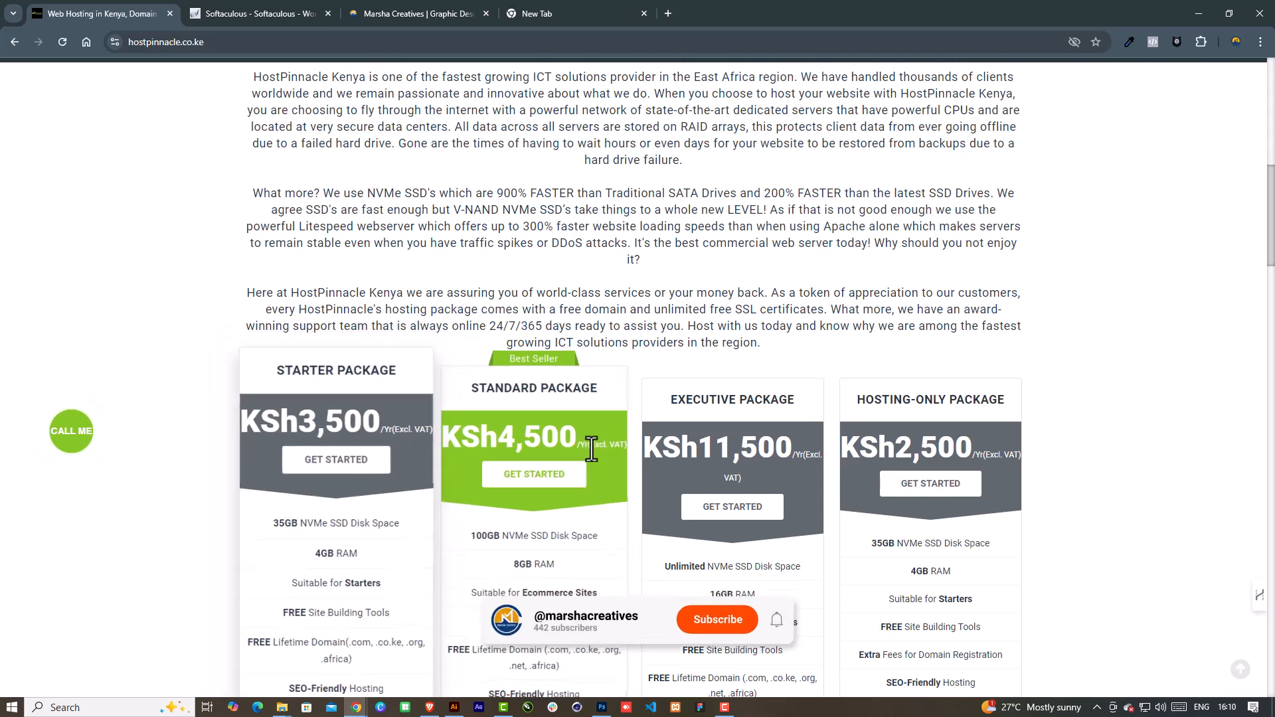
{"action": "scroll", "coordinate": [733, 451], "scroll_direction": "down", "scroll_amount": 1}
{"action": "scroll", "coordinate": [732, 448], "scroll_direction": "down", "scroll_amount": 2}
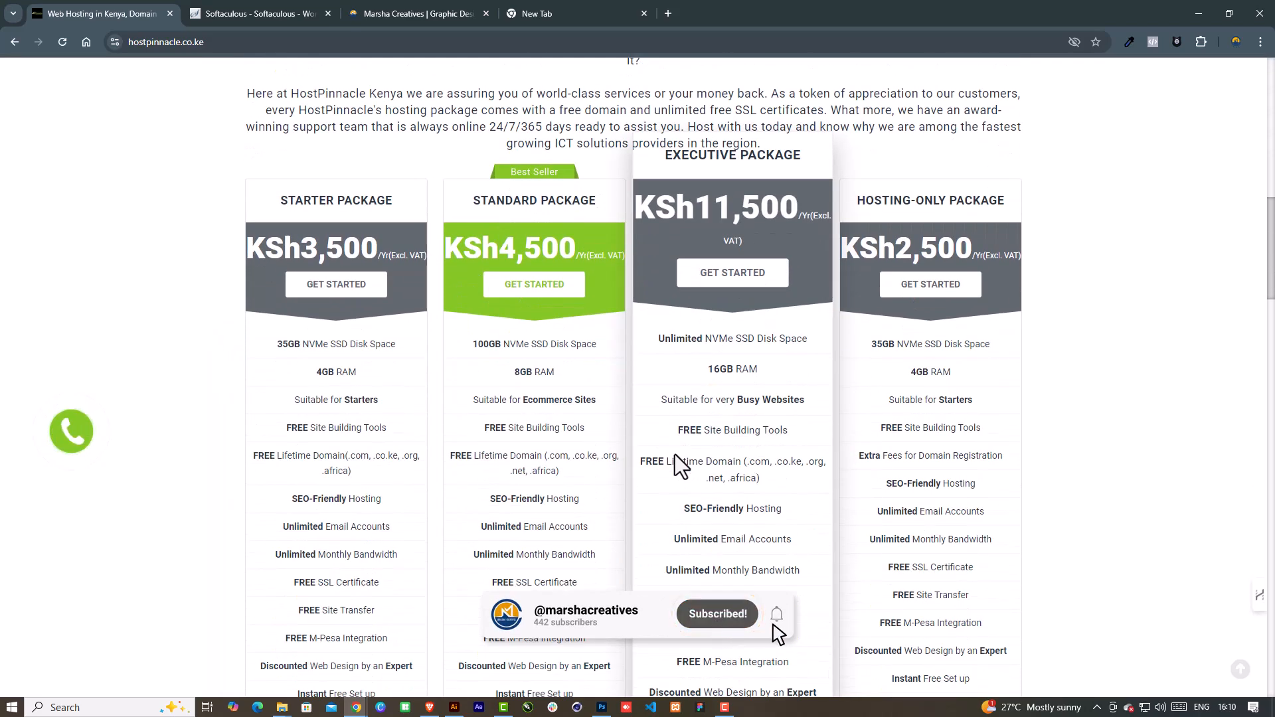
{"action": "scroll", "coordinate": [674, 456], "scroll_direction": "up", "scroll_amount": 3}
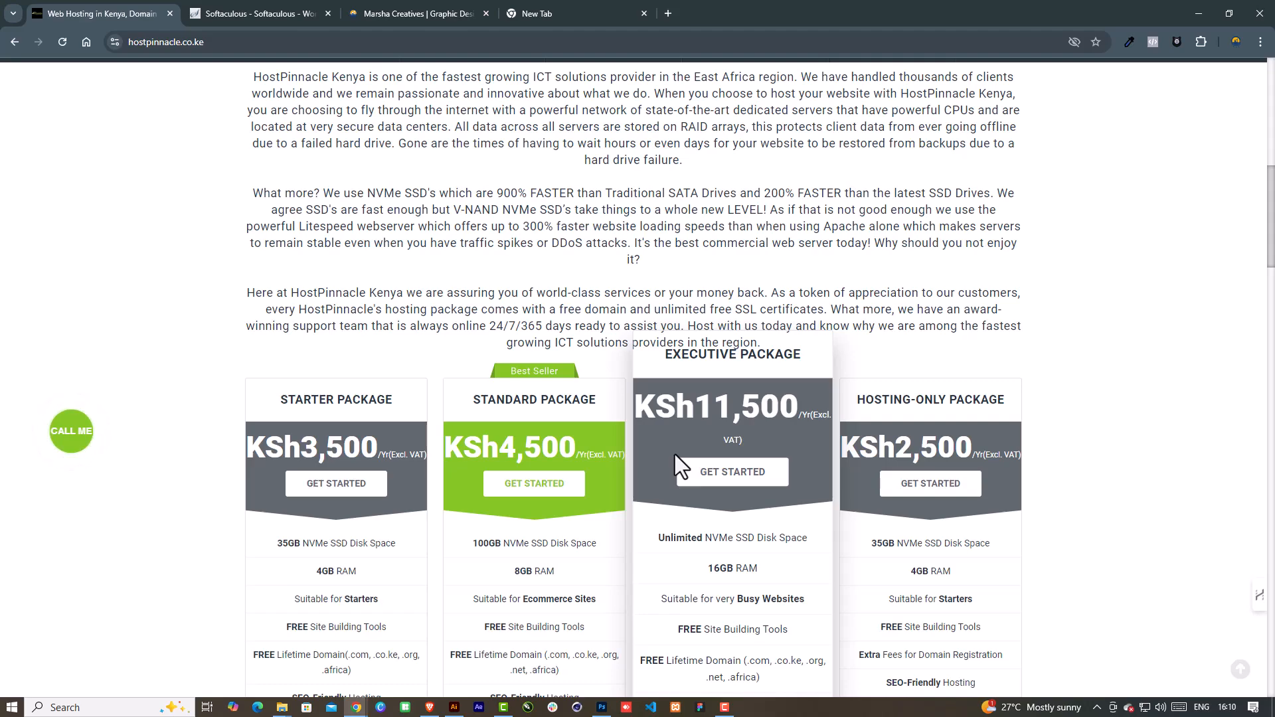
{"action": "scroll", "coordinate": [674, 454], "scroll_direction": "up", "scroll_amount": 10}
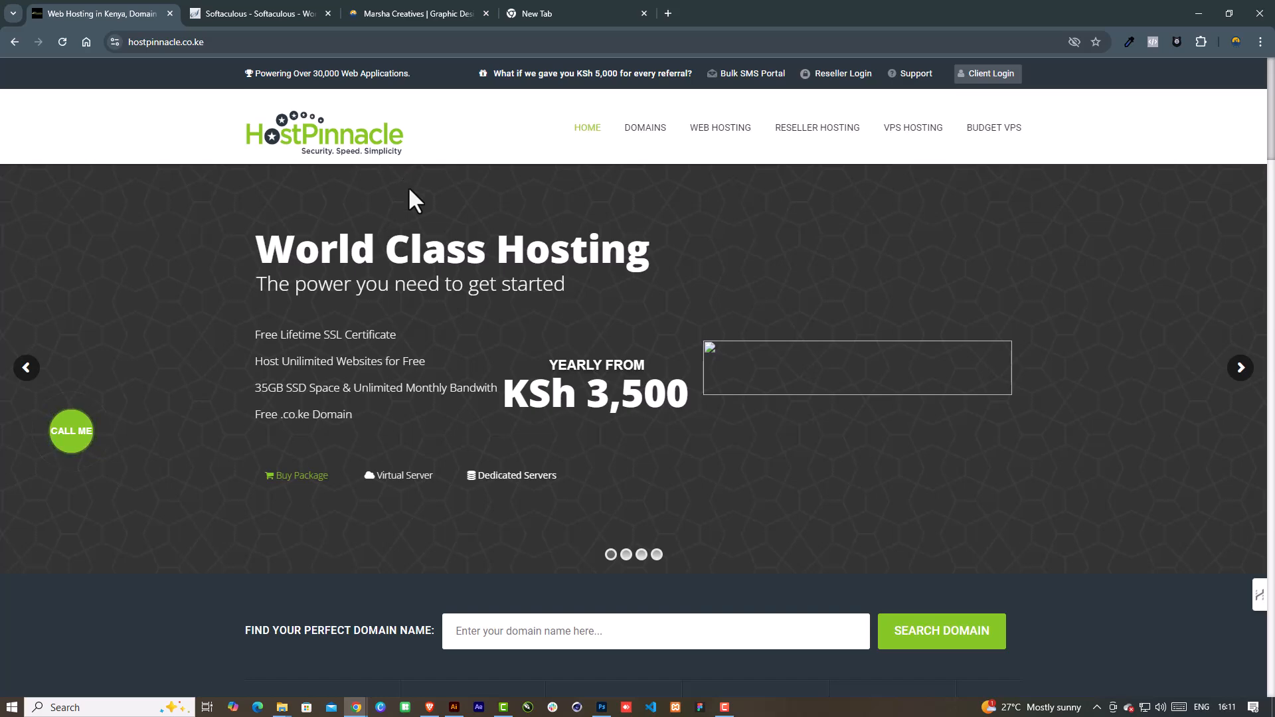
Return from Softaculous to cPanel and open WordPress Manager by Softaculous to view the list of installations
{"action": "left_click", "coordinate": [410, 2]}
{"action": "left_click", "coordinate": [287, 2]}
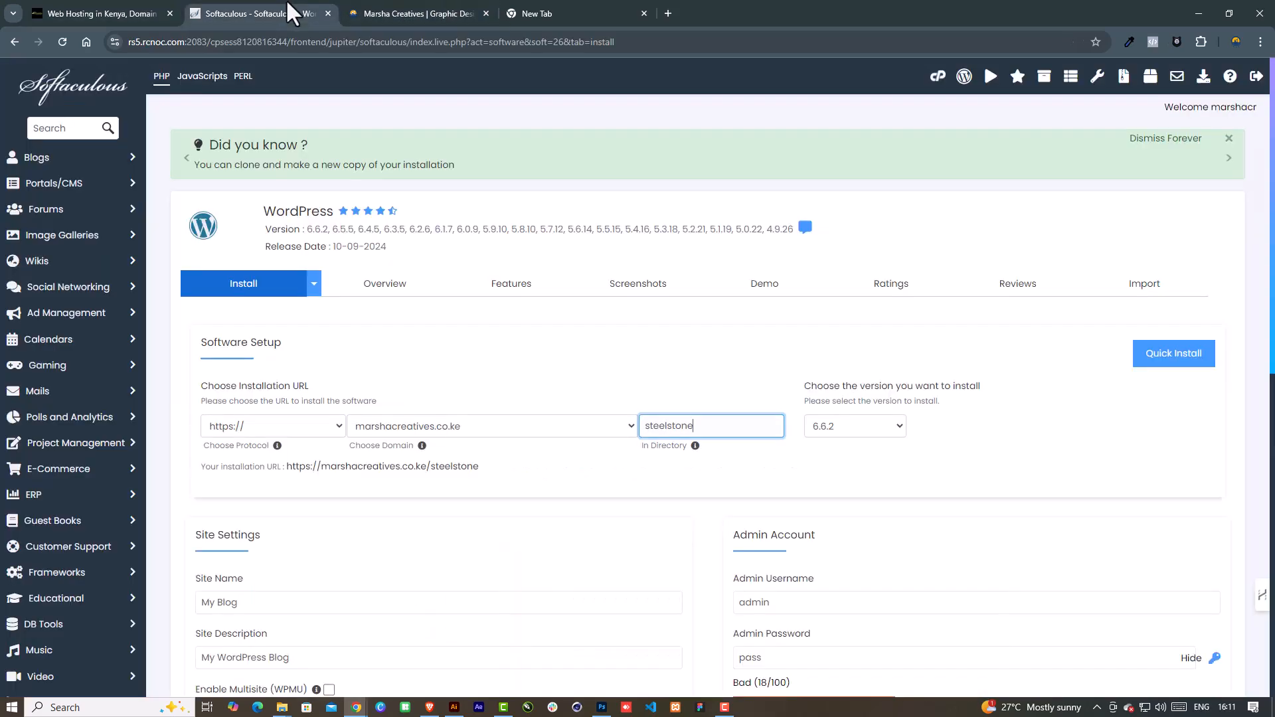
{"action": "scroll", "coordinate": [482, 332], "scroll_direction": "down", "scroll_amount": 2}
{"action": "scroll", "coordinate": [486, 349], "scroll_direction": "up", "scroll_amount": 2}
{"action": "left_click", "coordinate": [938, 75]}
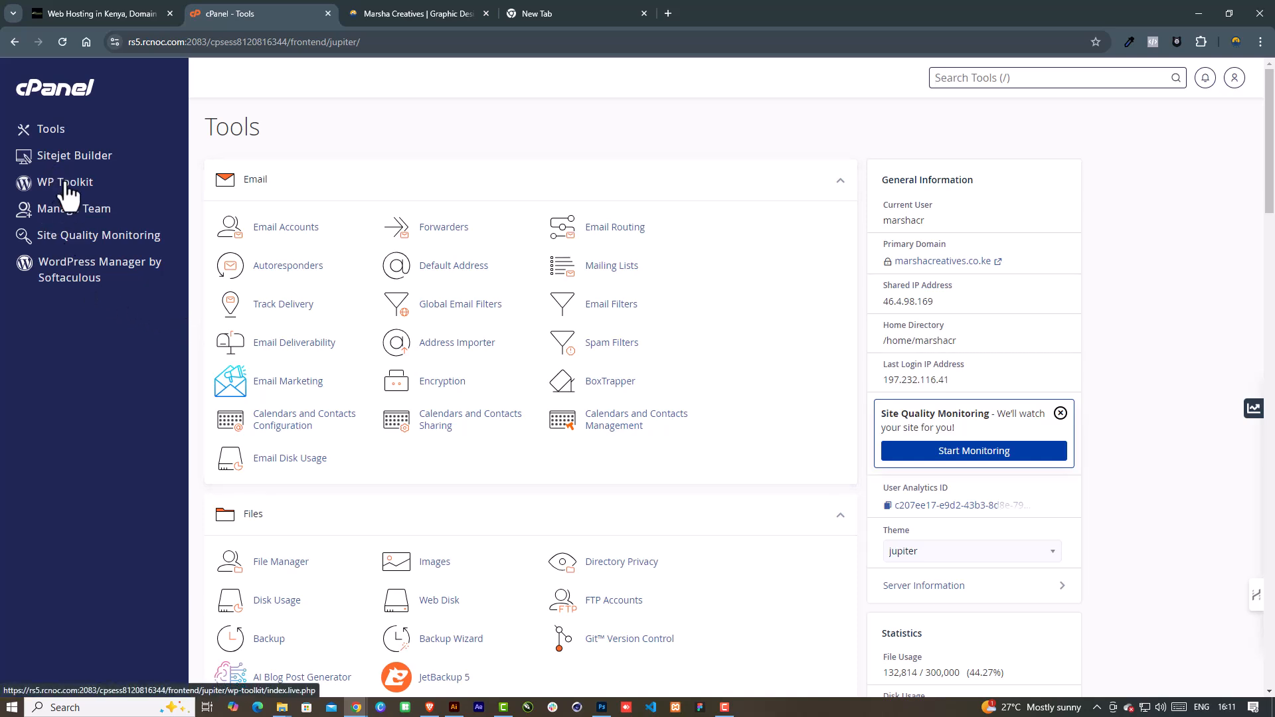
{"action": "left_click", "coordinate": [77, 271]}
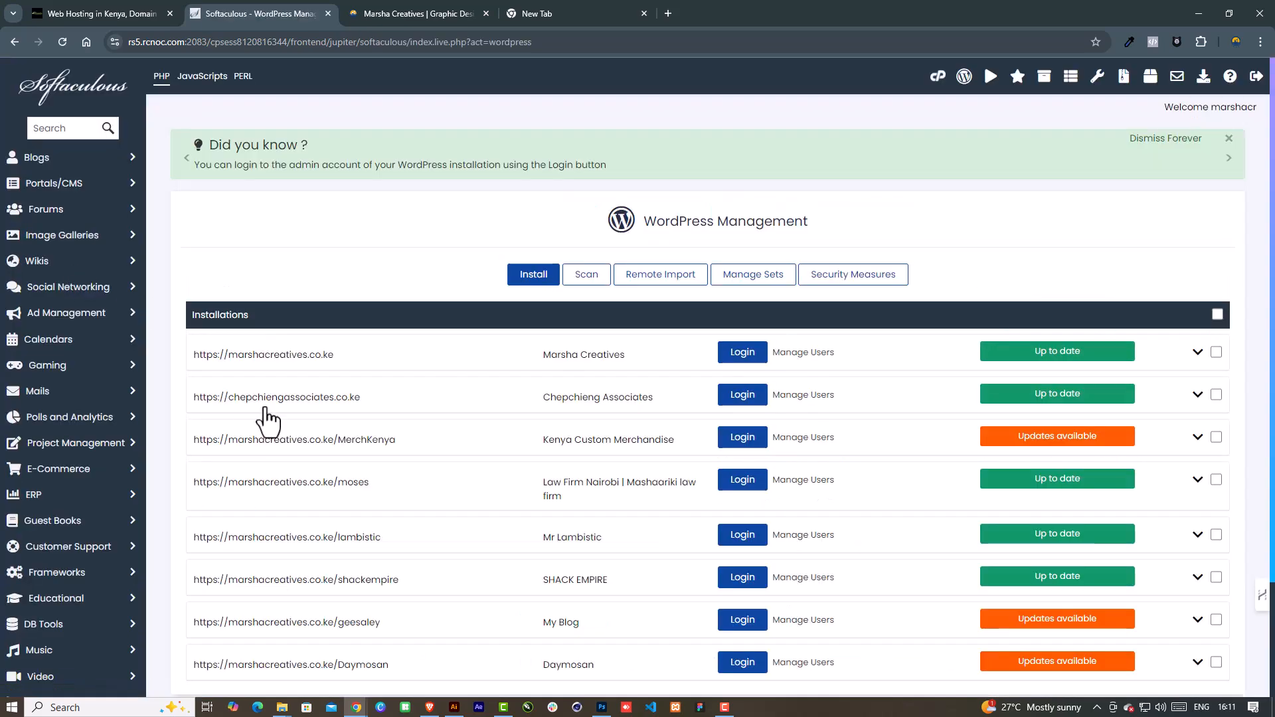
{"action": "scroll", "coordinate": [356, 418], "scroll_direction": "down", "scroll_amount": 2}
{"action": "scroll", "coordinate": [358, 422], "scroll_direction": "up", "scroll_amount": 2}
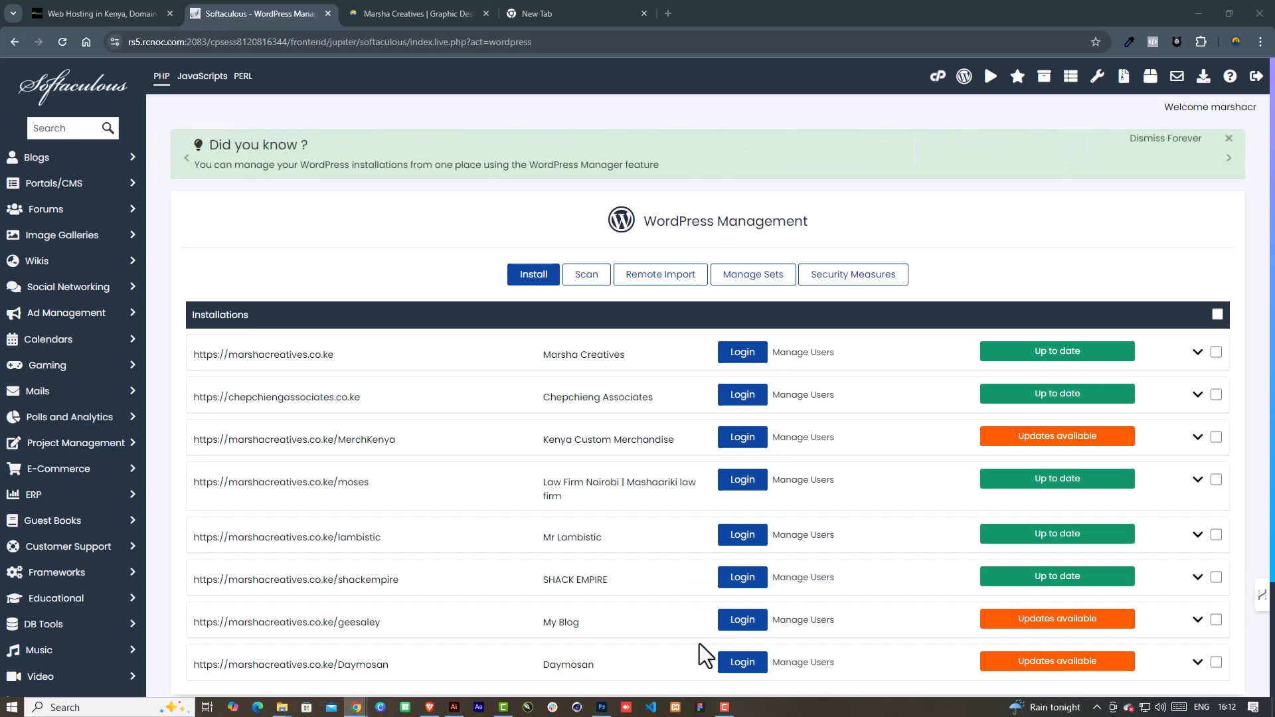
Start a new WordPress installation on marshacreatives.co.ke and set its directory to steelstone
{"action": "left_click", "coordinate": [540, 275]}
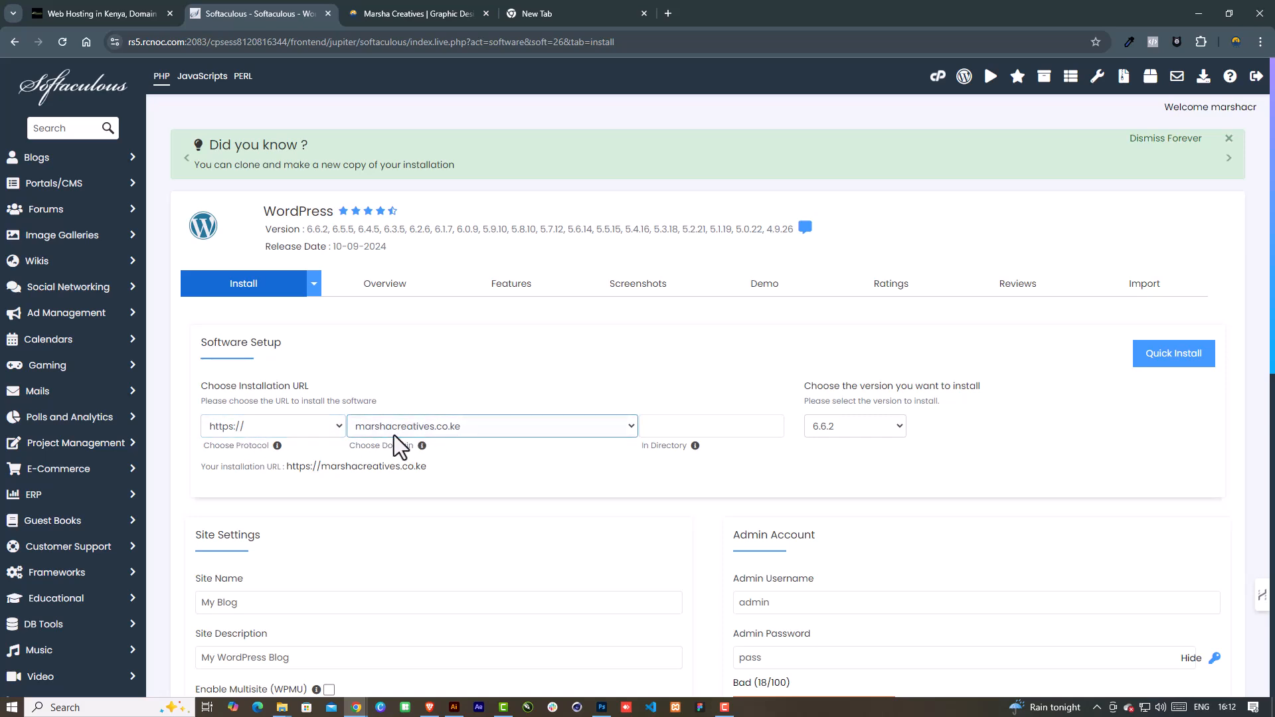
{"action": "left_click", "coordinate": [660, 425]}
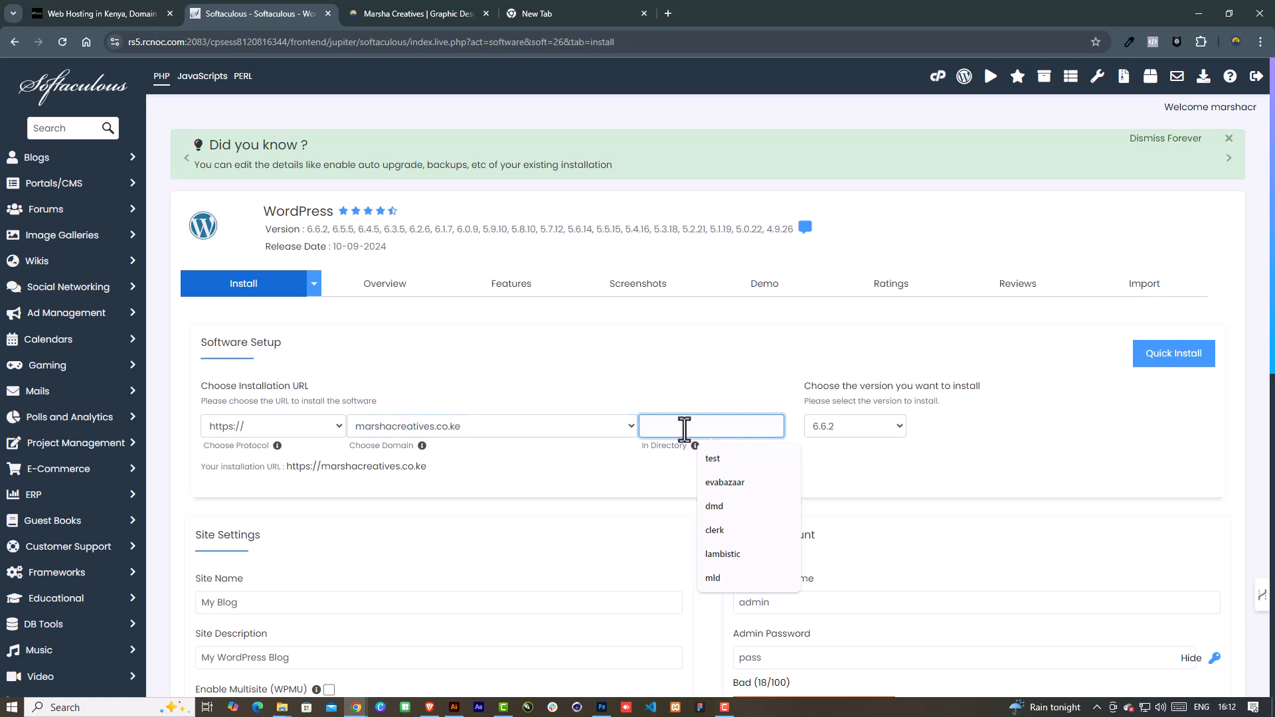
{"action": "type", "text": "steel"}
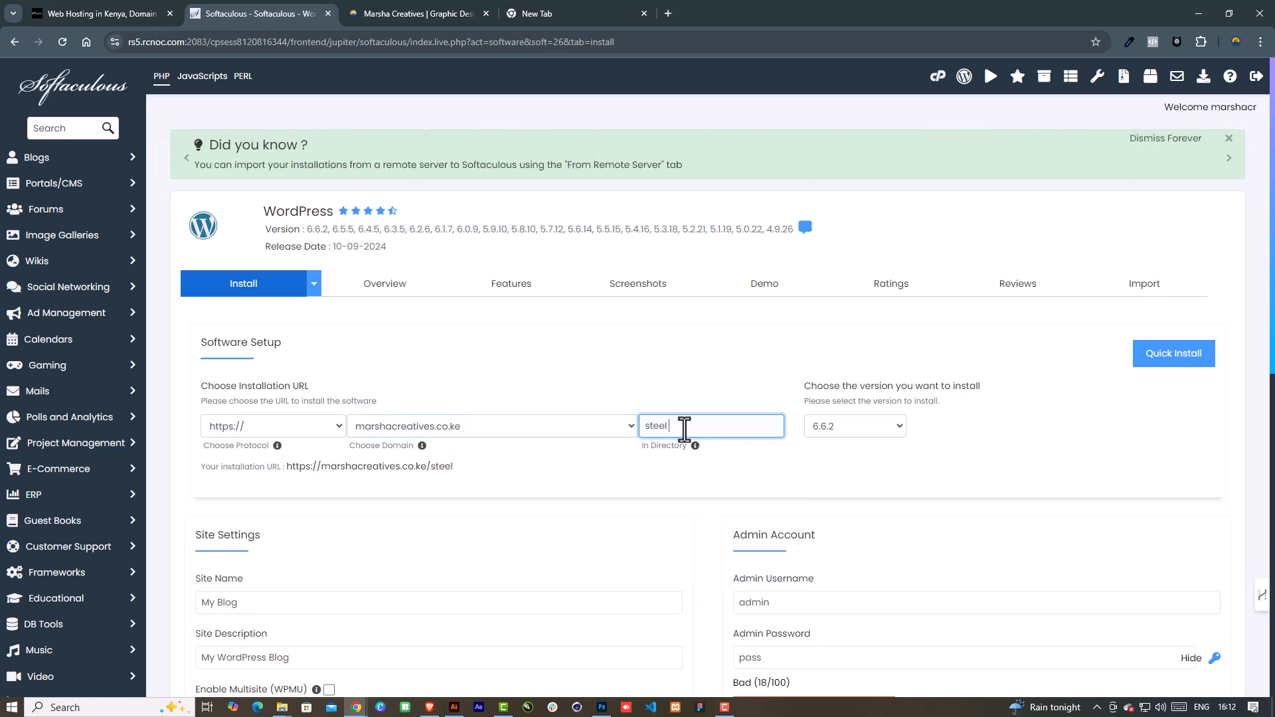
{"action": "type", "text": "stone"}
Set the admin username of the WordPress installation to stonestone
{"action": "scroll", "coordinate": [754, 456], "scroll_direction": "down", "scroll_amount": 2}
{"action": "double_click", "coordinate": [747, 470]}
{"action": "type", "text": "stone"}
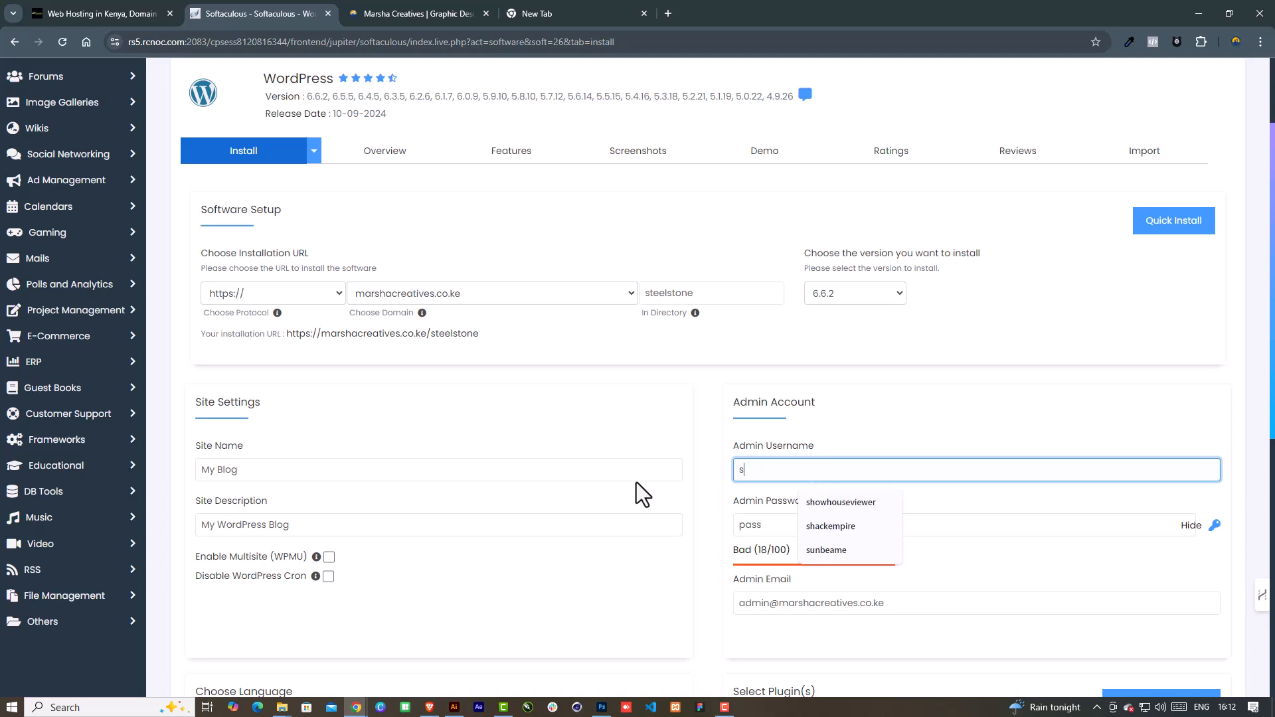
{"action": "type", "text": "stone"}
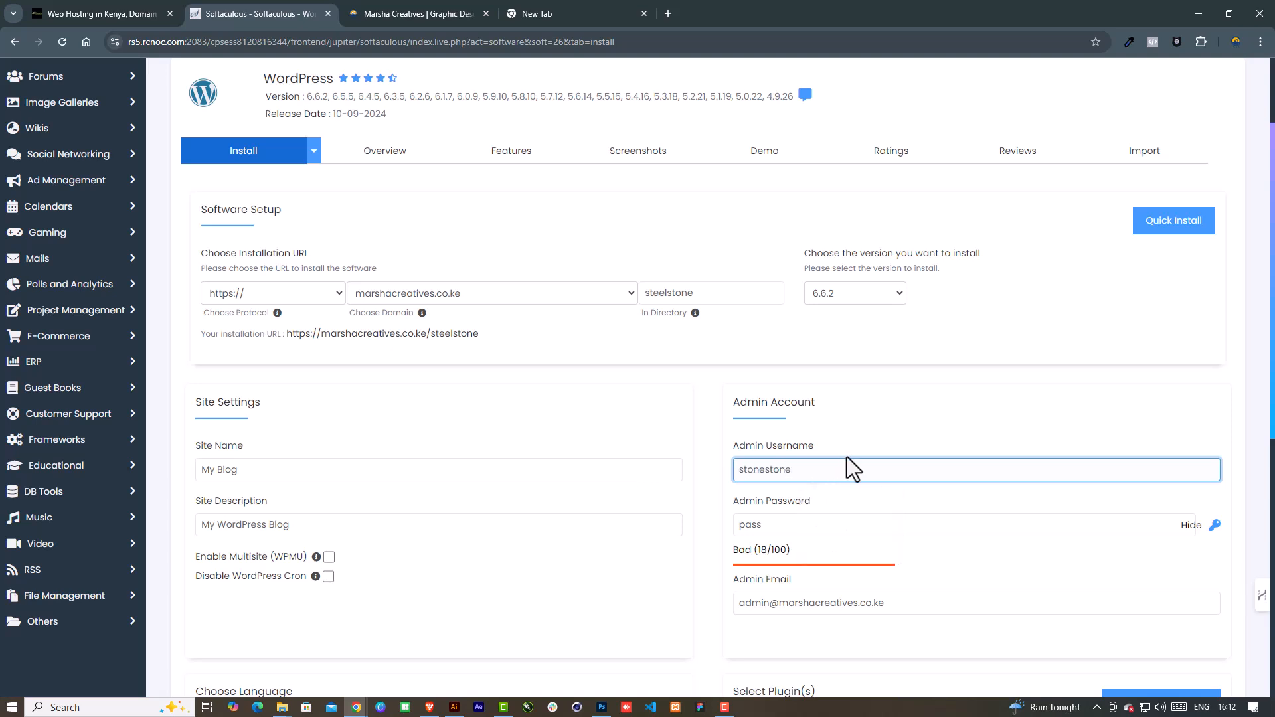
Generate a random admin password for the installation and select it for safekeeping
{"action": "left_click", "coordinate": [1214, 525]}
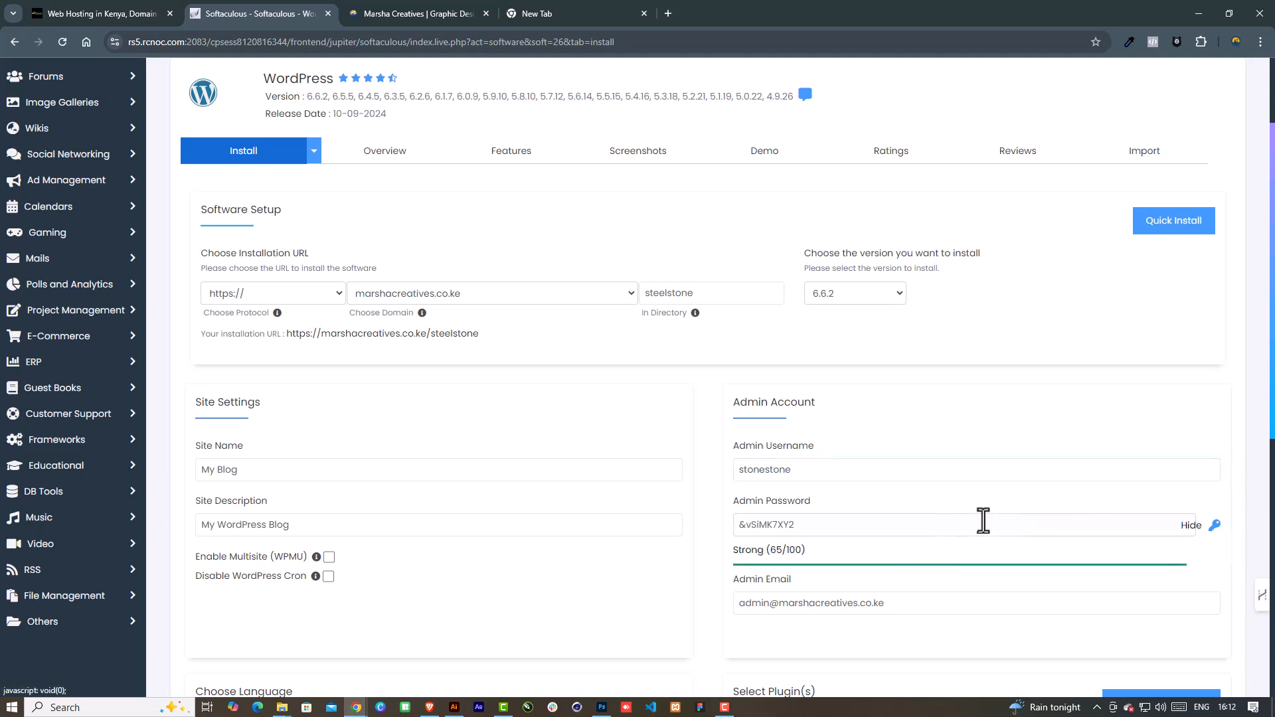
{"action": "left_click_drag", "start_coordinate": [814, 526], "coordinate": [660, 526]}
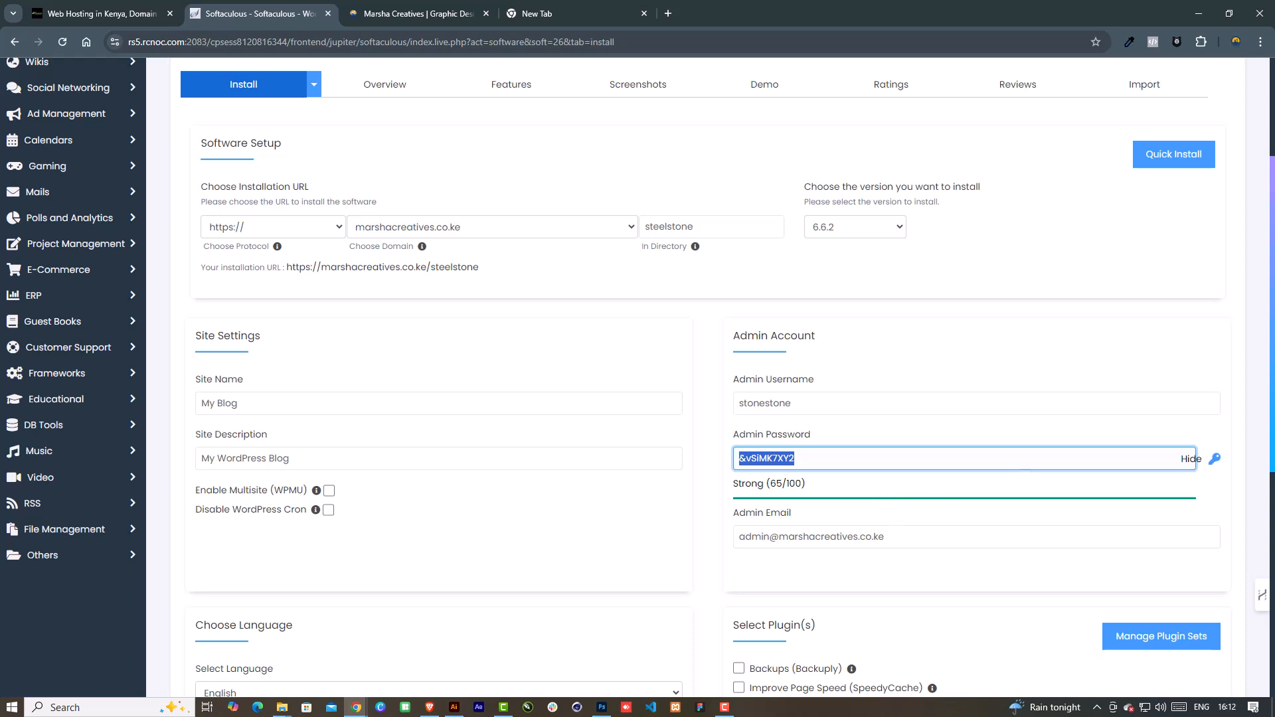
{"action": "key", "text": "super"}
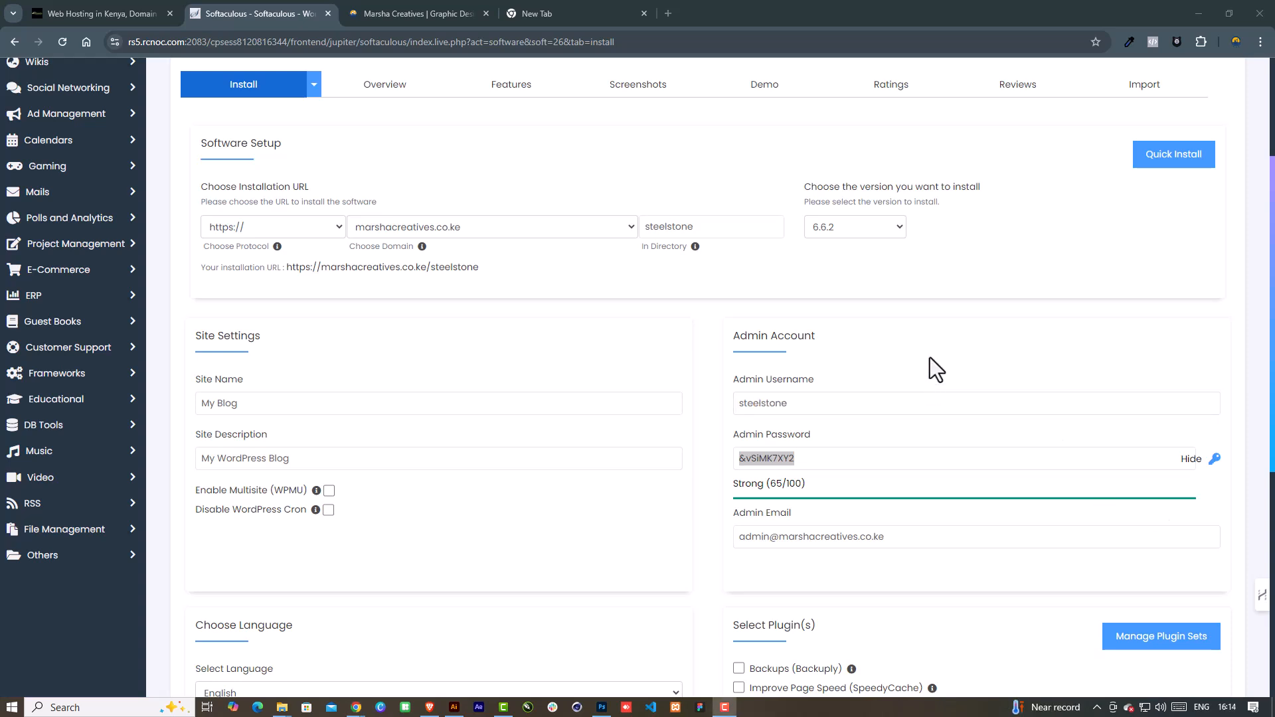
Check the admin username and run the WordPress installation with the remaining settings at their defaults
{"action": "left_click", "coordinate": [835, 403]}
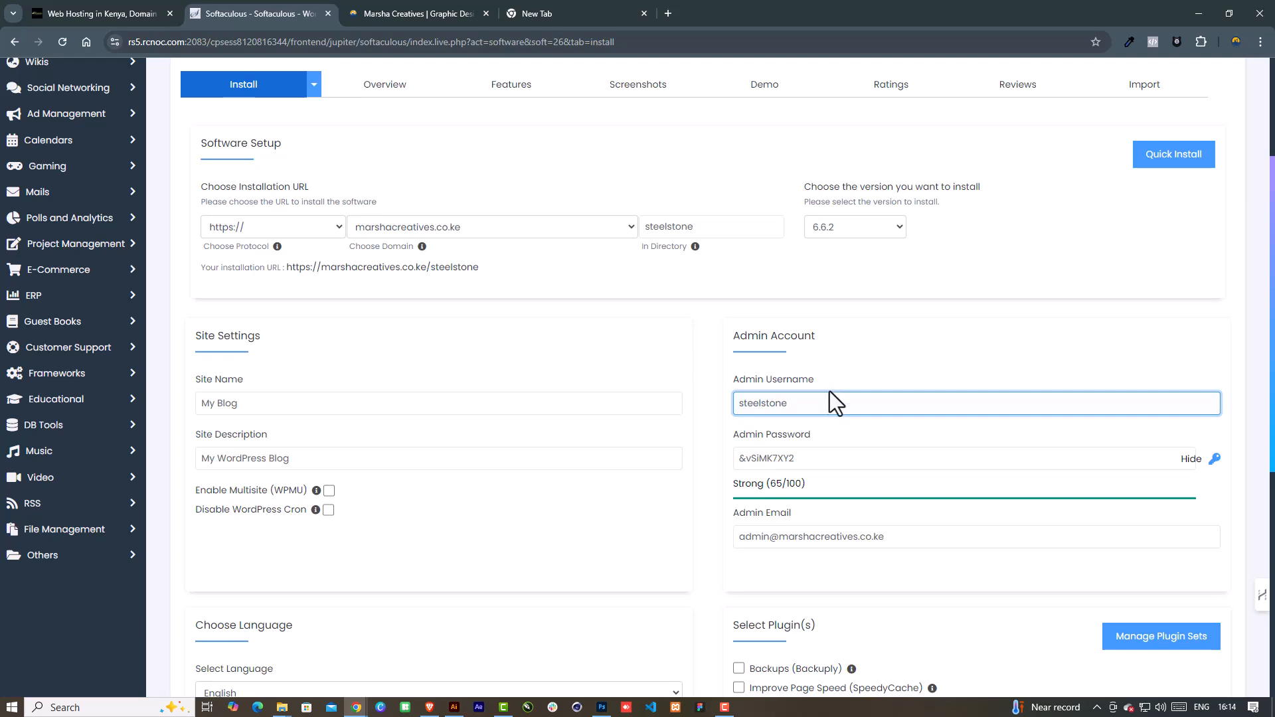
{"action": "scroll", "coordinate": [814, 458], "scroll_direction": "down", "scroll_amount": 1}
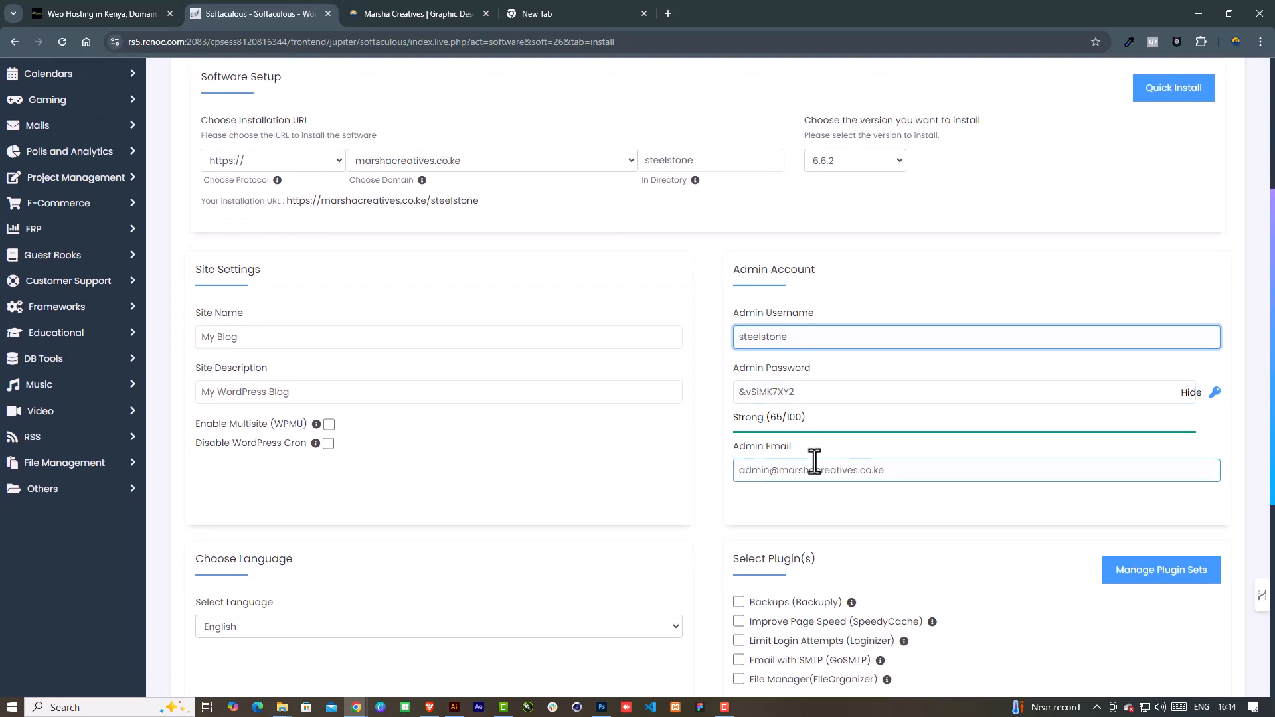
{"action": "scroll", "coordinate": [1017, 525], "scroll_direction": "down", "scroll_amount": 6}
{"action": "left_click", "coordinate": [708, 511]}
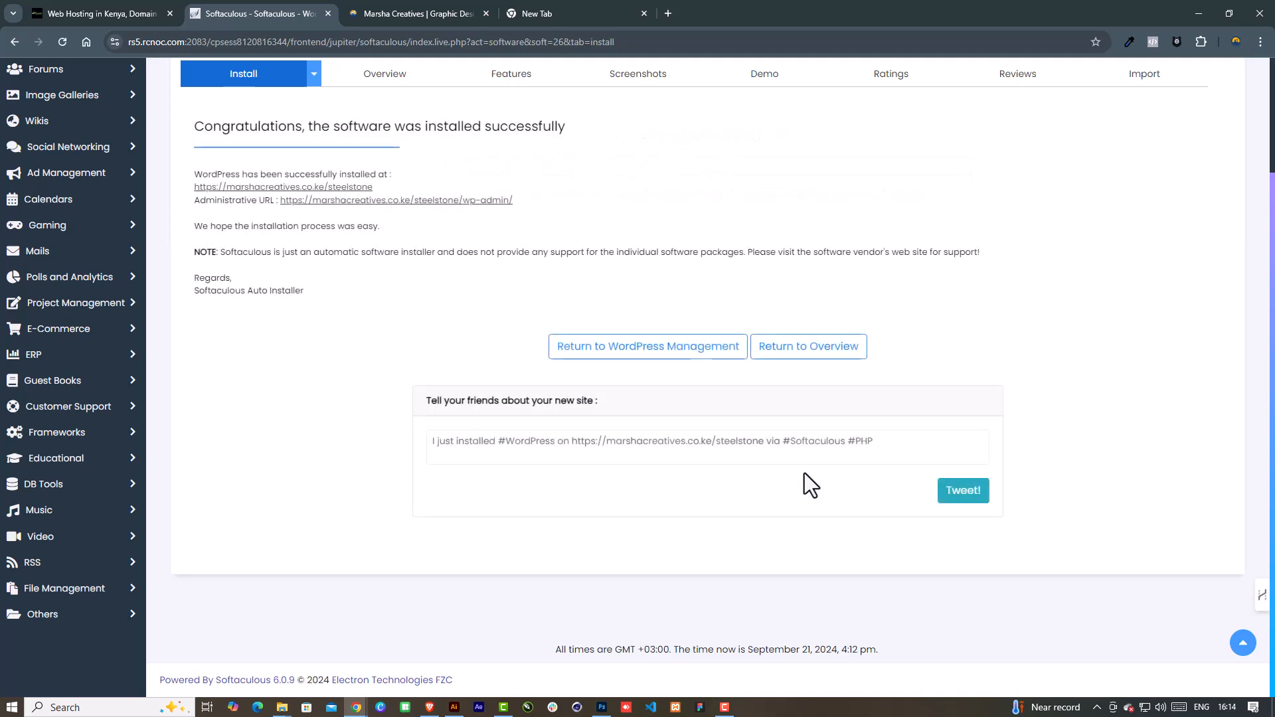
Open the new site's WordPress dashboard through the administrative URL on the installation result page
{"action": "scroll", "coordinate": [800, 465], "scroll_direction": "up", "scroll_amount": 2}
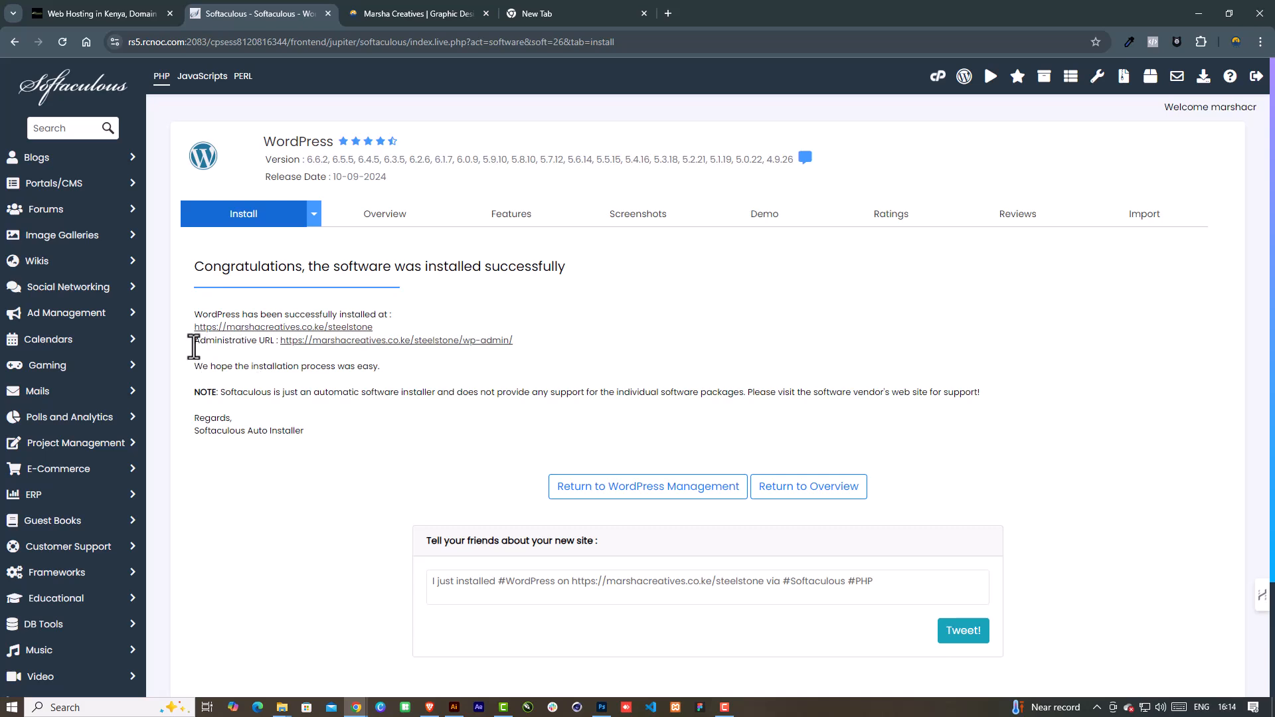
{"action": "left_click_drag", "start_coordinate": [194, 340], "coordinate": [275, 341]}
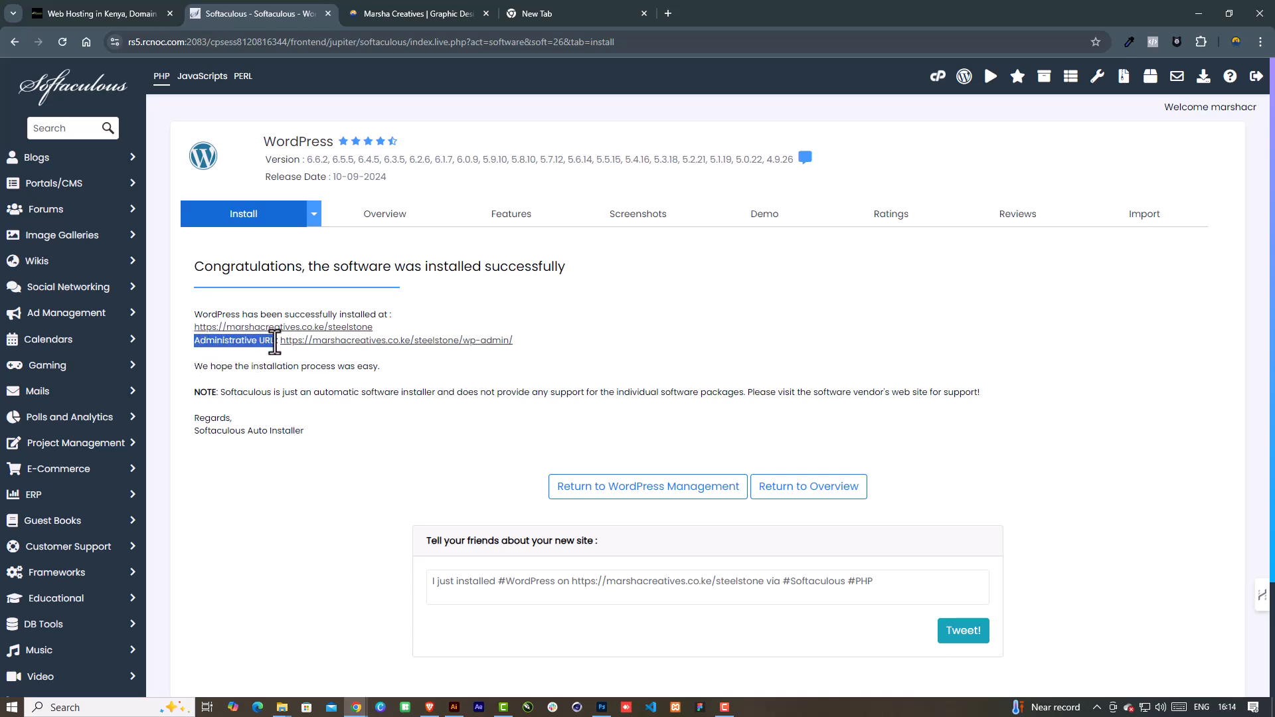
{"action": "left_click", "coordinate": [480, 341]}
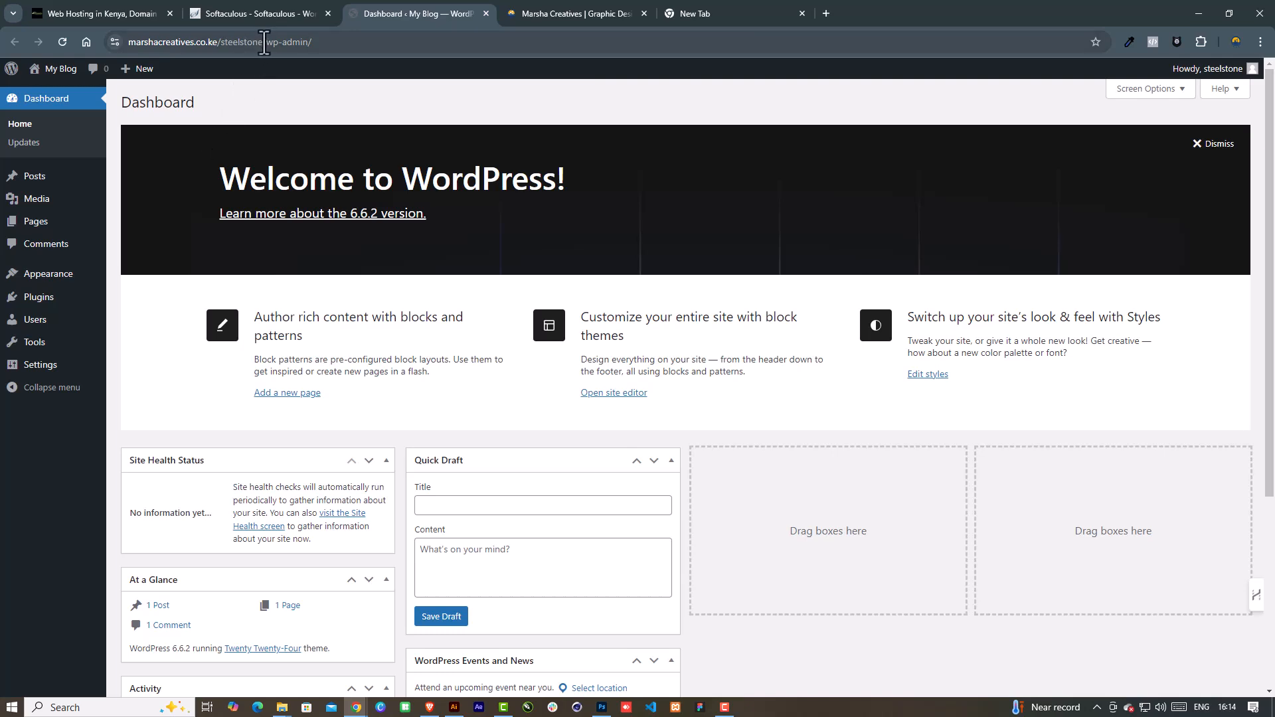
Copy the site address marshacreatives.co.ke/steelstone/ from the dashboard's URL, load it in the Marsha Creatives browser tab and look through the page
{"action": "left_click_drag", "start_coordinate": [263, 42], "coordinate": [135, 52]}
{"action": "key", "text": "ctrl+c"}
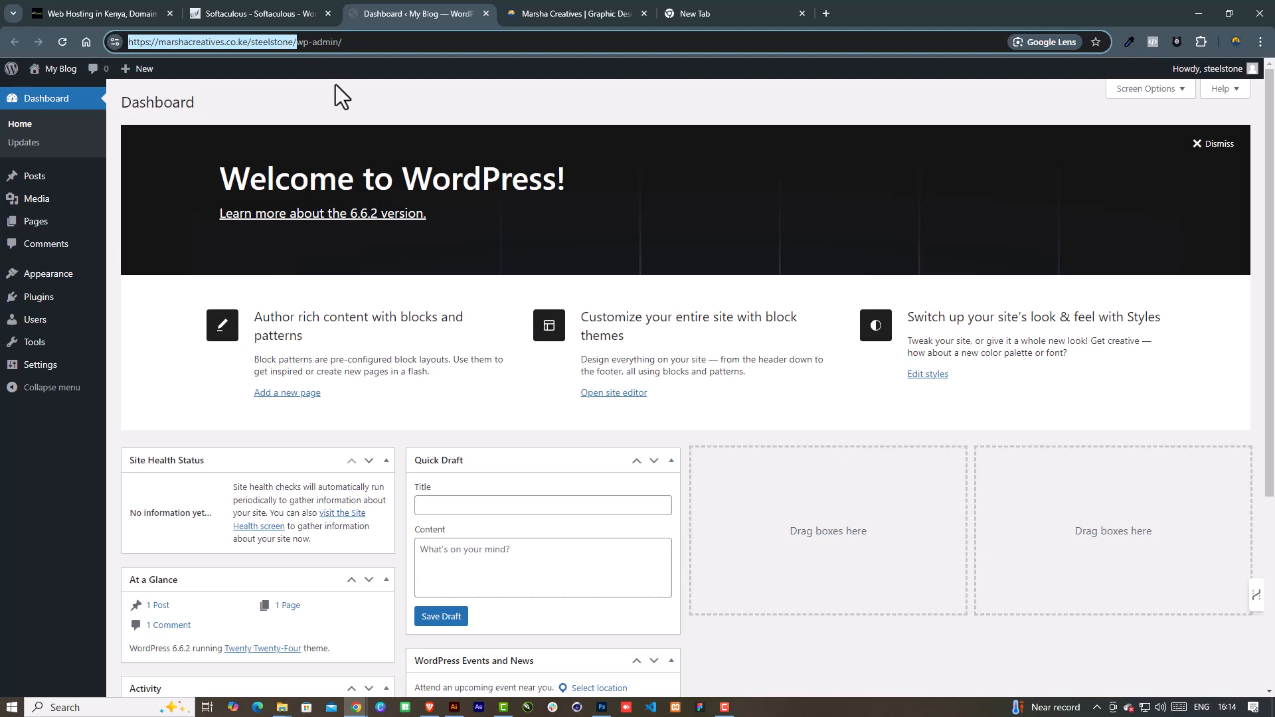
{"action": "left_click", "coordinate": [506, 10]}
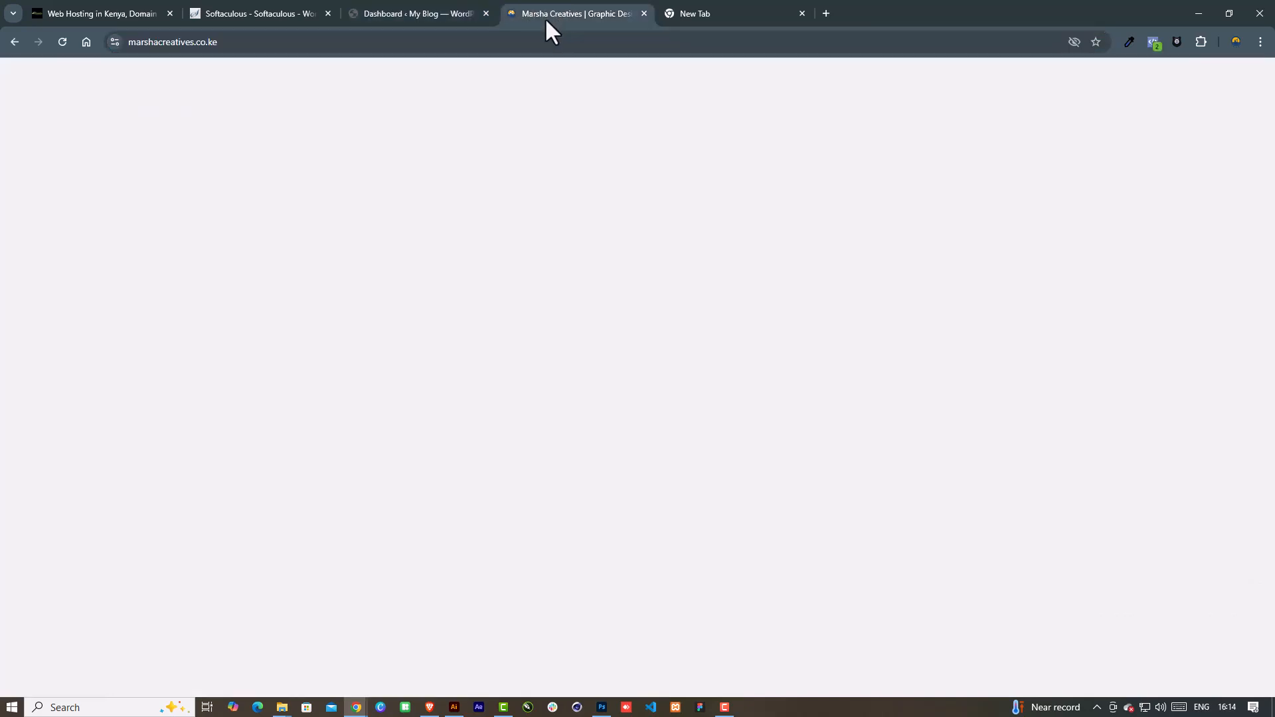
{"action": "key", "text": "ctrl+v"}
{"action": "key", "text": "Return"}
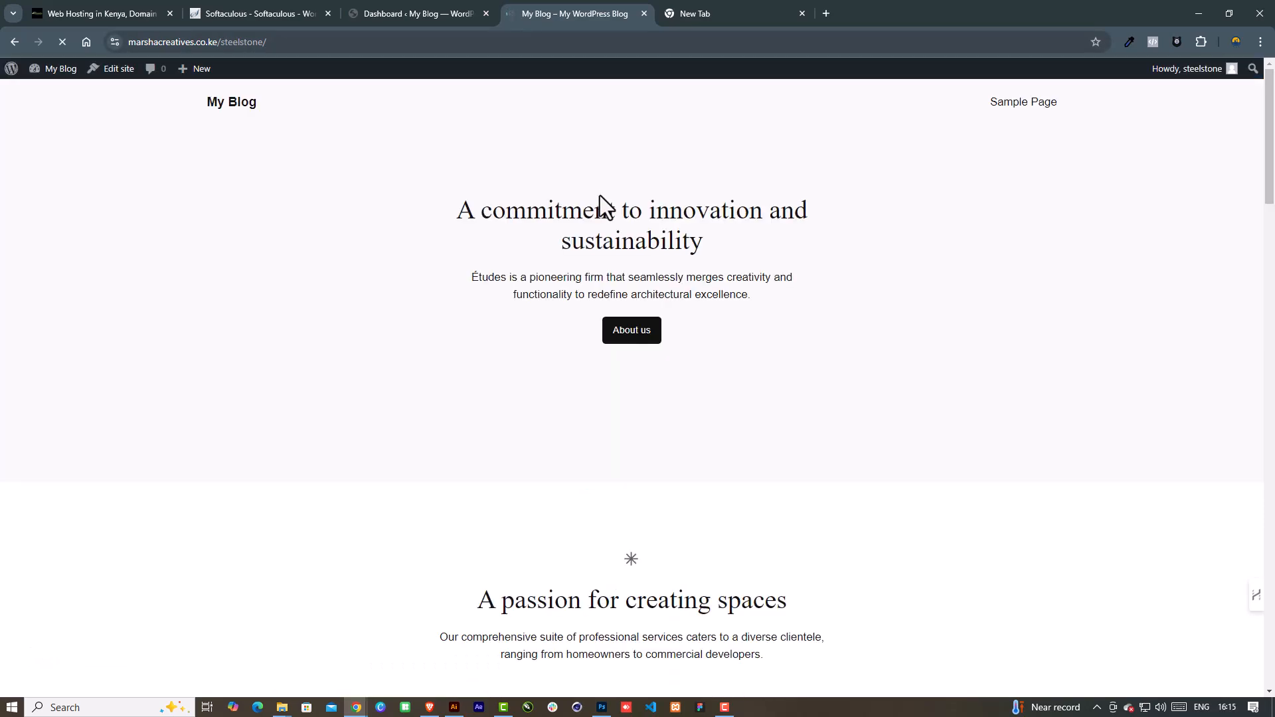
{"action": "scroll", "coordinate": [604, 388], "scroll_direction": "down", "scroll_amount": 15}
{"action": "scroll", "coordinate": [607, 389], "scroll_direction": "down", "scroll_amount": 10}
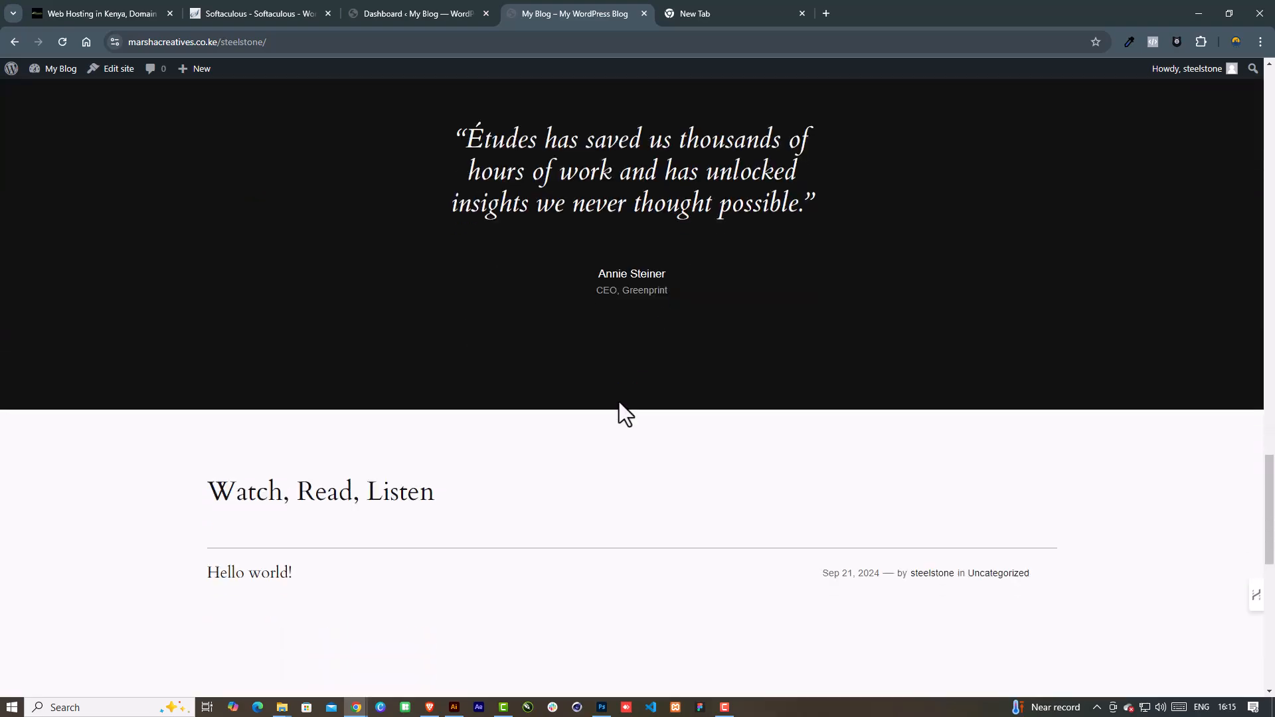
{"action": "scroll", "coordinate": [624, 401], "scroll_direction": "down", "scroll_amount": 10}
{"action": "scroll", "coordinate": [634, 401], "scroll_direction": "up", "scroll_amount": 10}
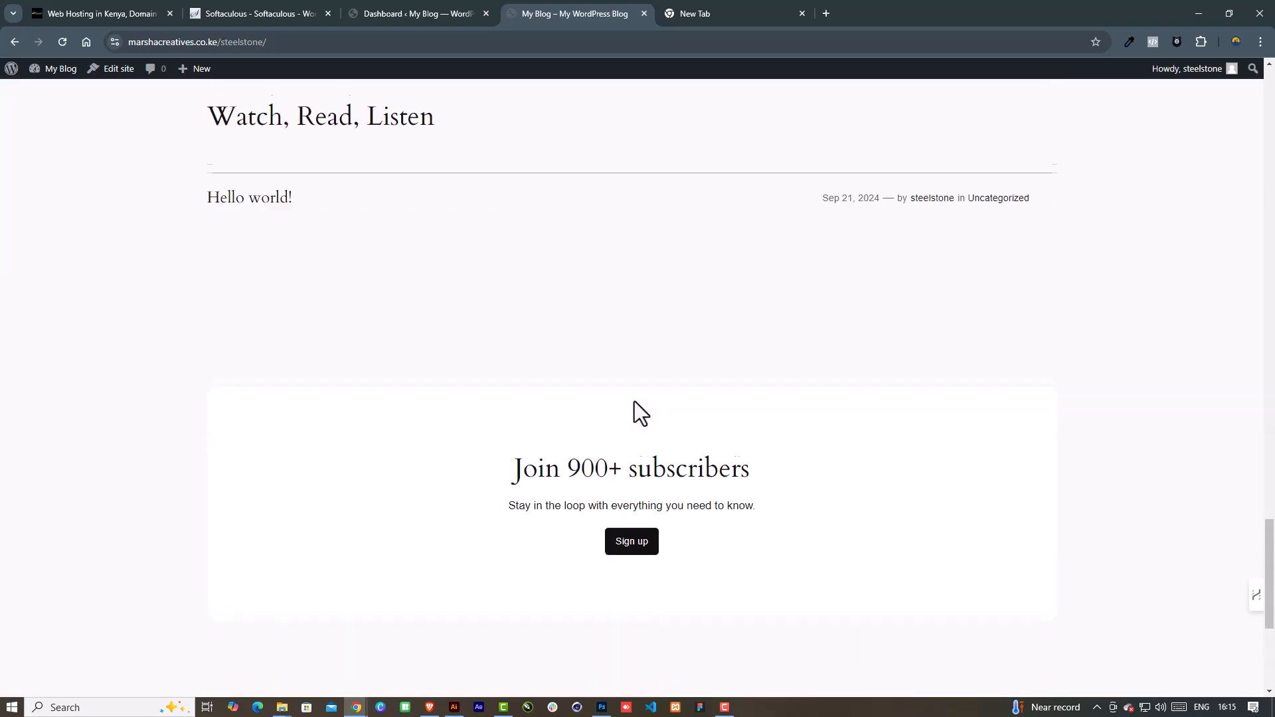
Look over the site's home page up to its header, and return to the WordPress dashboard to look through its boxes
{"action": "scroll", "coordinate": [635, 401], "scroll_direction": "up", "scroll_amount": 20}
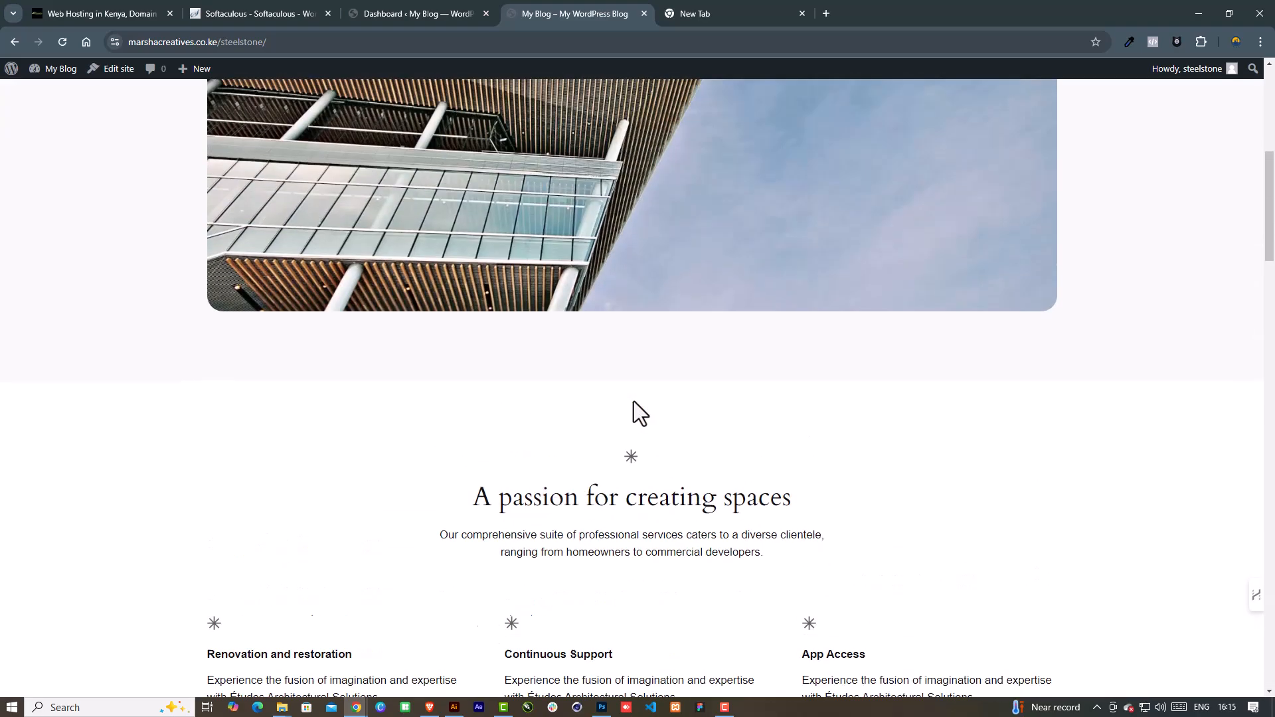
{"action": "scroll", "coordinate": [634, 401], "scroll_direction": "up", "scroll_amount": 1}
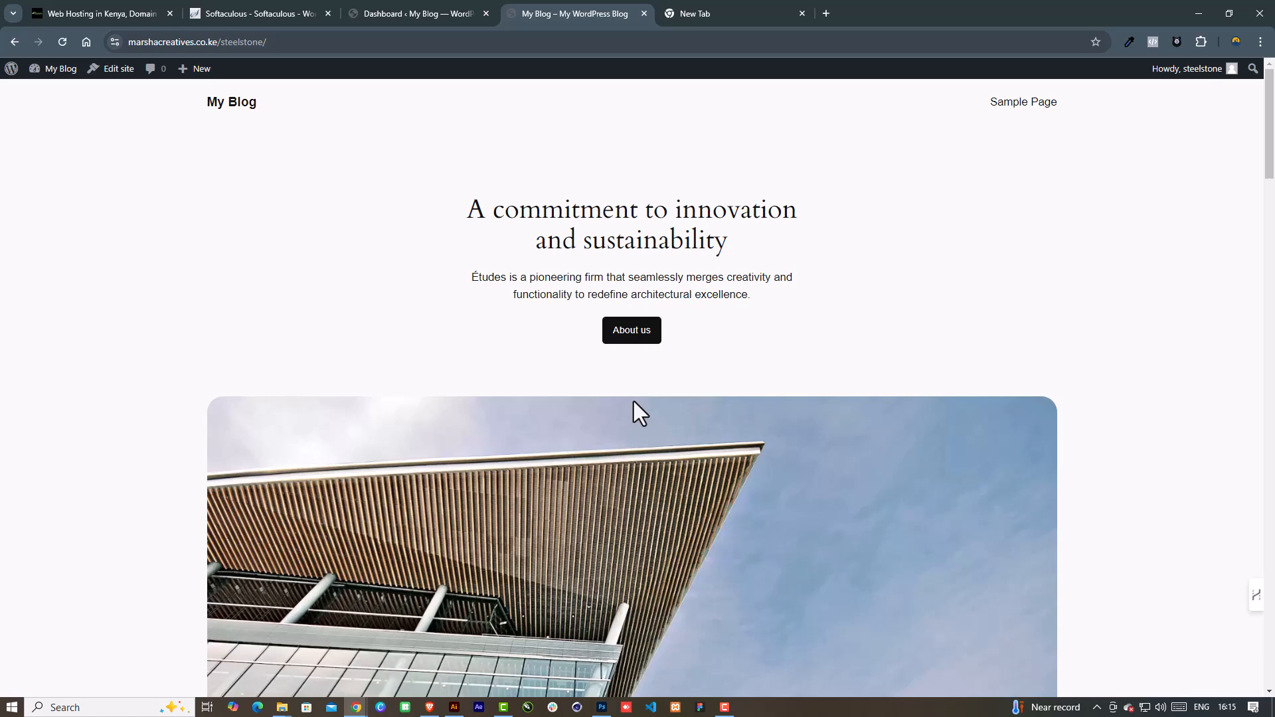
{"action": "left_click", "coordinate": [452, 13]}
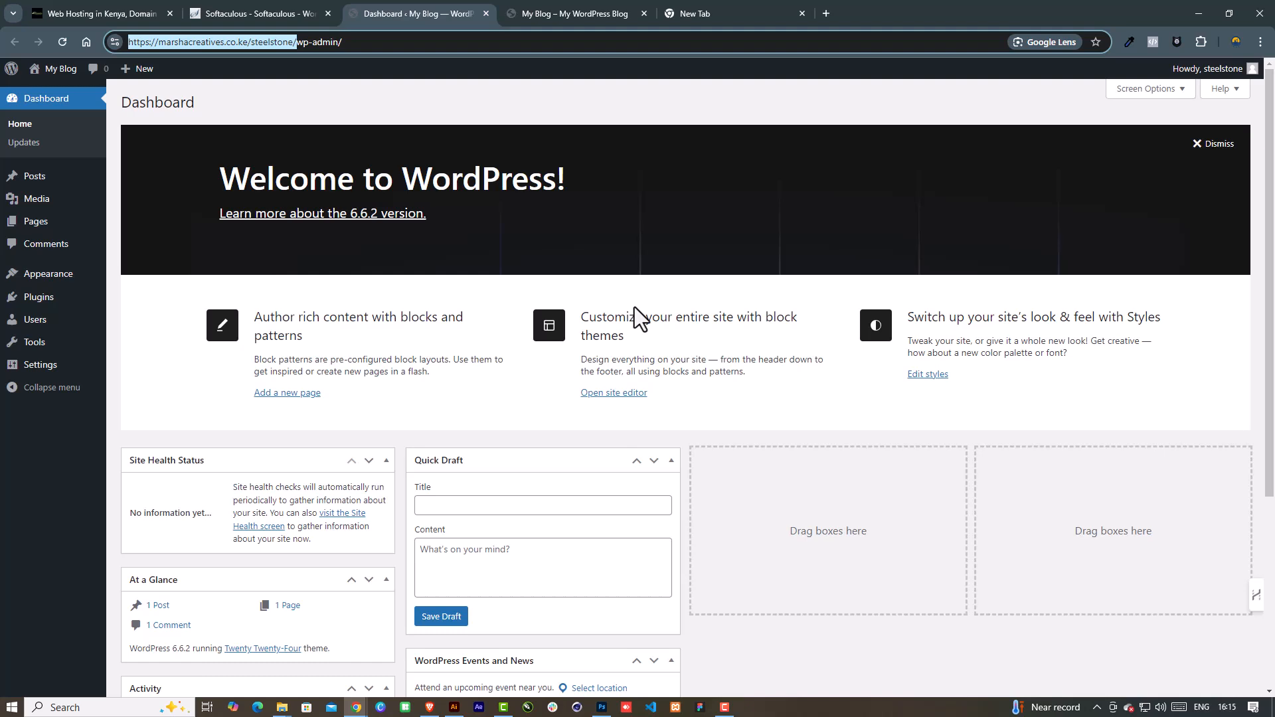
{"action": "scroll", "coordinate": [664, 312], "scroll_direction": "down", "scroll_amount": 4}
{"action": "scroll", "coordinate": [763, 352], "scroll_direction": "up", "scroll_amount": 4}
{"action": "scroll", "coordinate": [930, 318], "scroll_direction": "down", "scroll_amount": 1}
{"action": "scroll", "coordinate": [1029, 226], "scroll_direction": "up", "scroll_amount": 1}
Dismiss the welcome banner and hide the Site Health Status, At a Glance, Activity, Quick Draft, and WordPress Events and News boxes from the dashboard
{"action": "left_click", "coordinate": [1208, 143]}
{"action": "left_click", "coordinate": [1151, 88]}
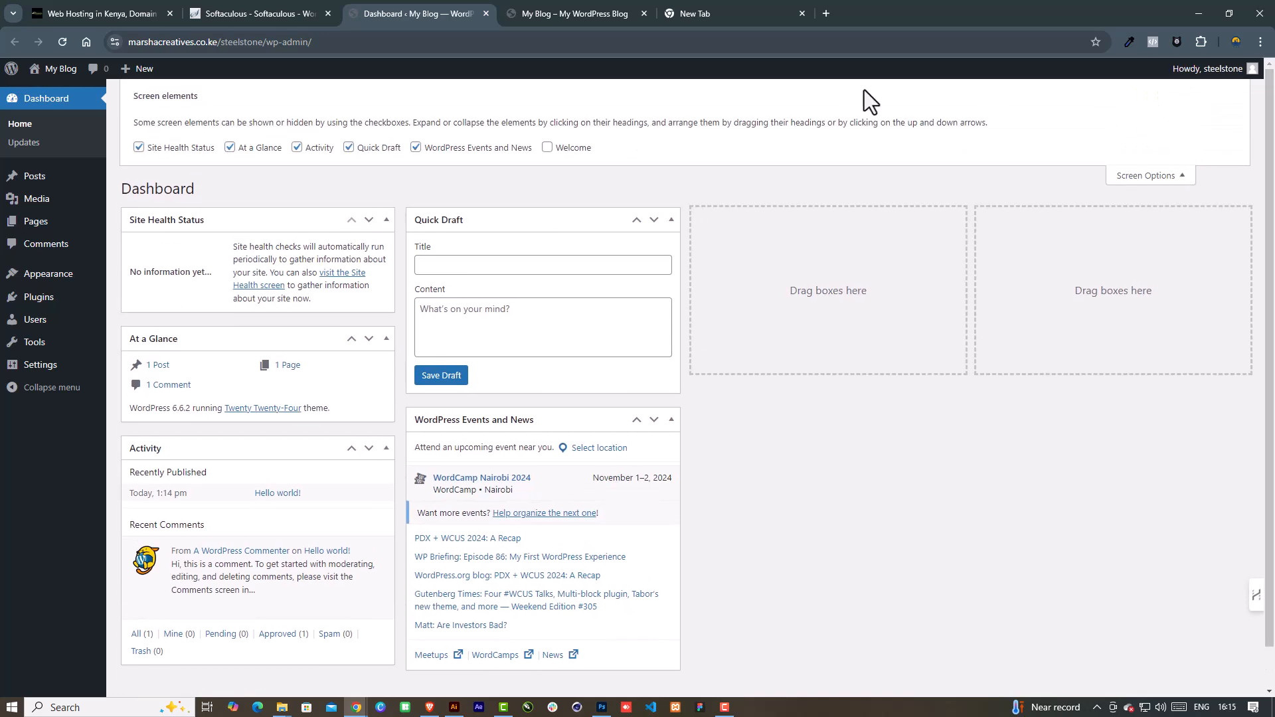
{"action": "left_click", "coordinate": [418, 147]}
{"action": "left_click", "coordinate": [349, 147]}
{"action": "left_click", "coordinate": [298, 147]}
{"action": "left_click", "coordinate": [211, 147]}
{"action": "left_click", "coordinate": [229, 147]}
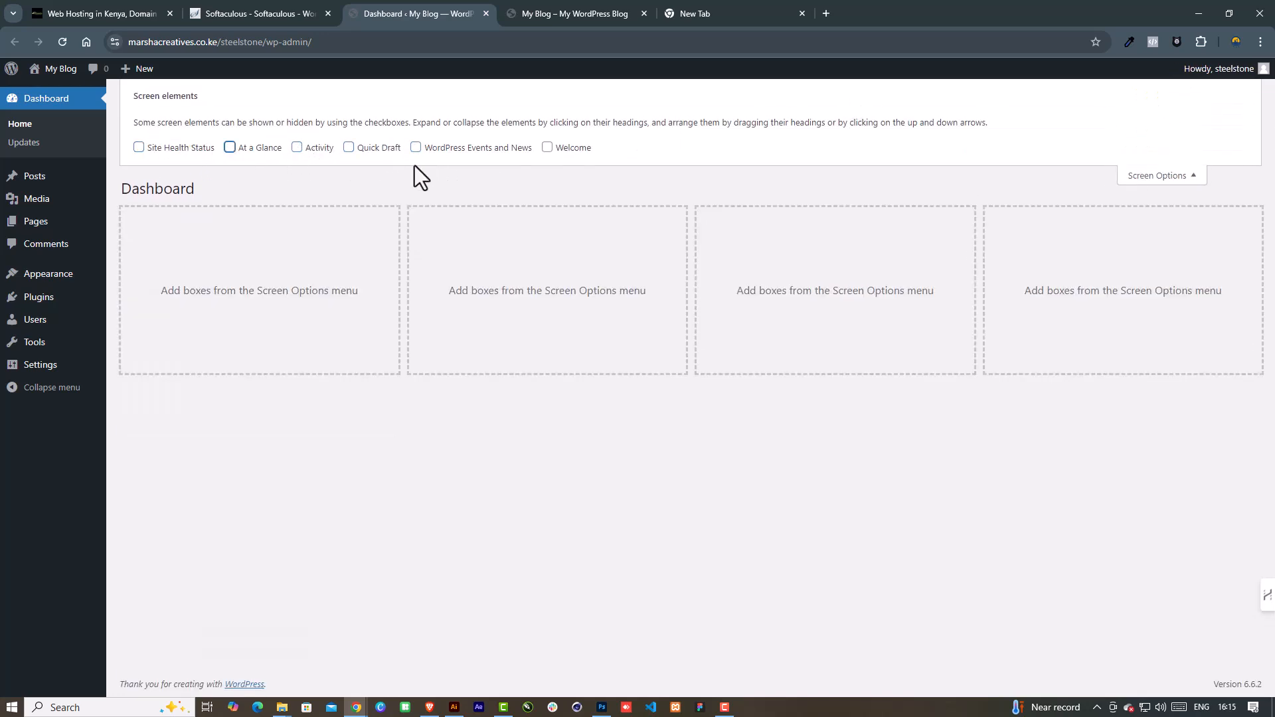
{"action": "left_click", "coordinate": [1151, 176]}
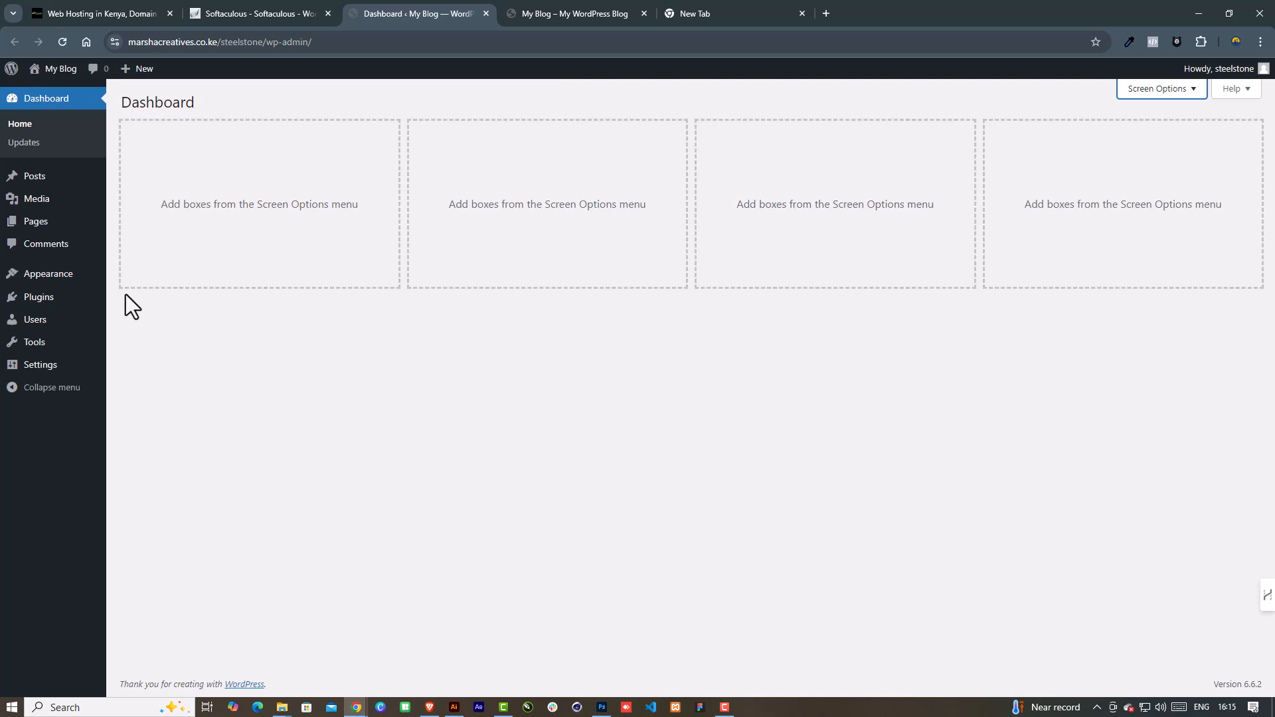
Install the Hello Elementor theme from the popular themes and activate it
{"action": "mouse_move", "coordinate": [67, 280]}
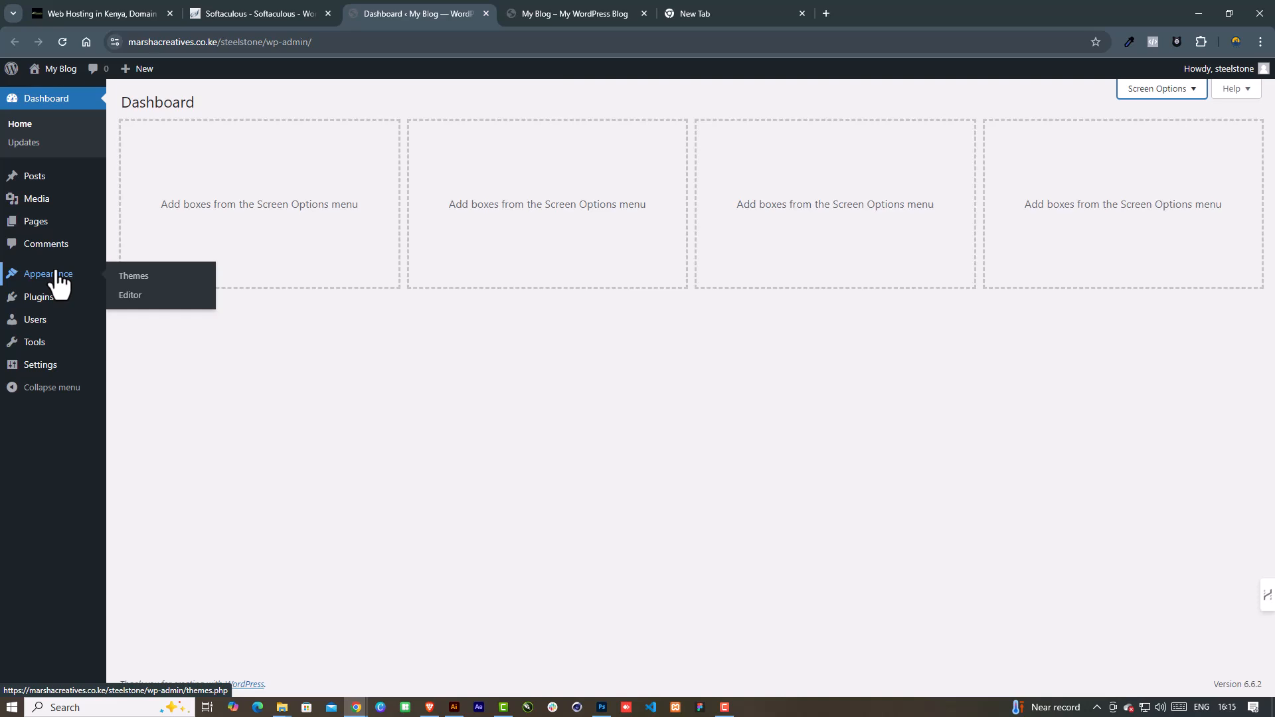
{"action": "left_click", "coordinate": [143, 277]}
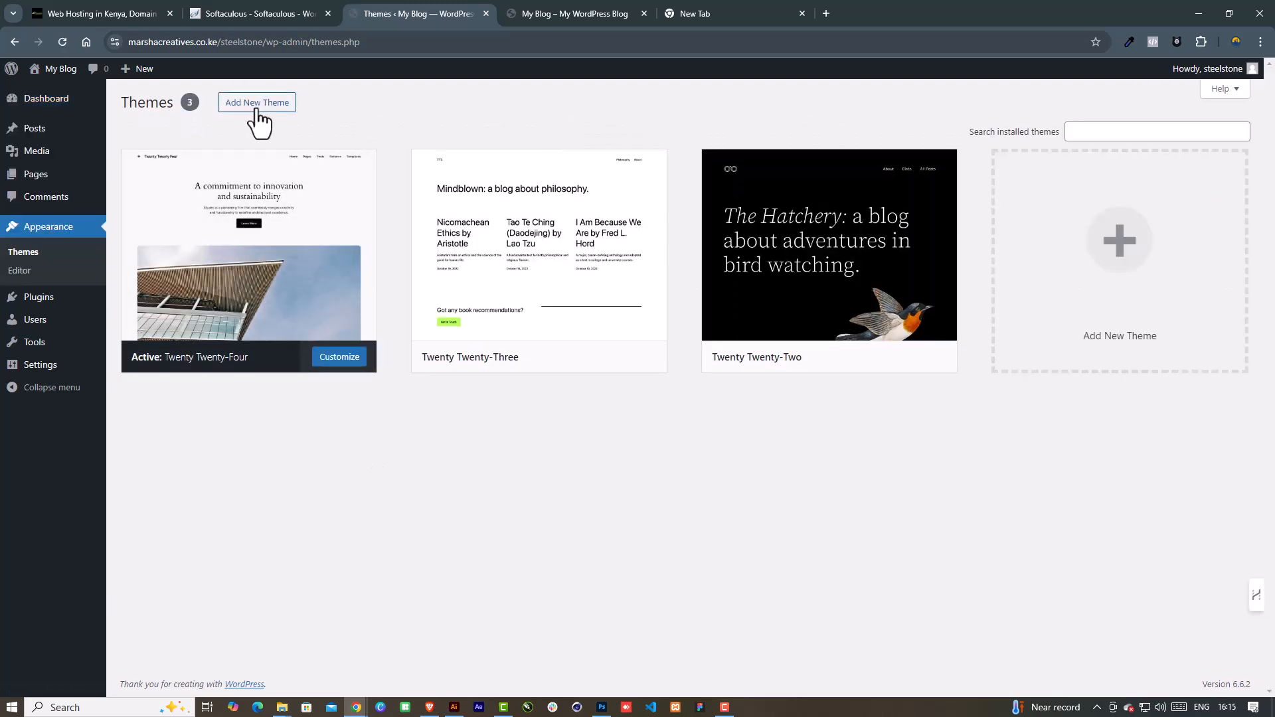
{"action": "left_click", "coordinate": [257, 106]}
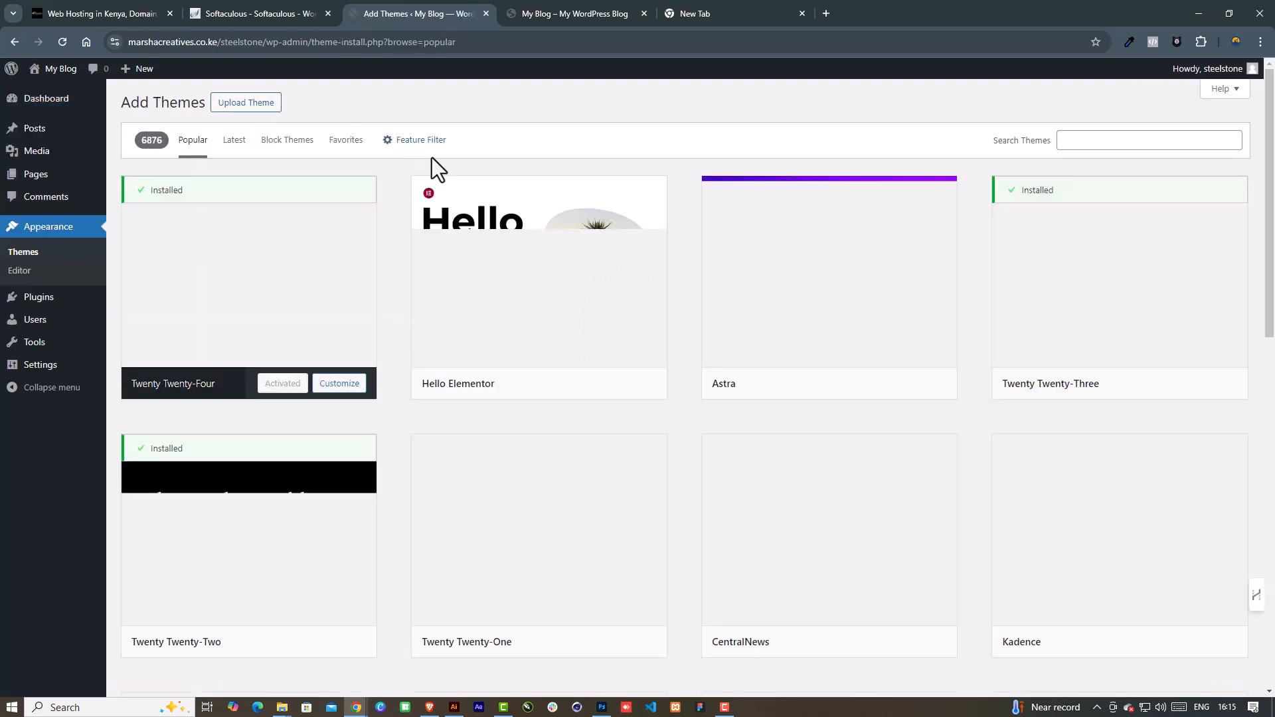
{"action": "left_click", "coordinate": [589, 389]}
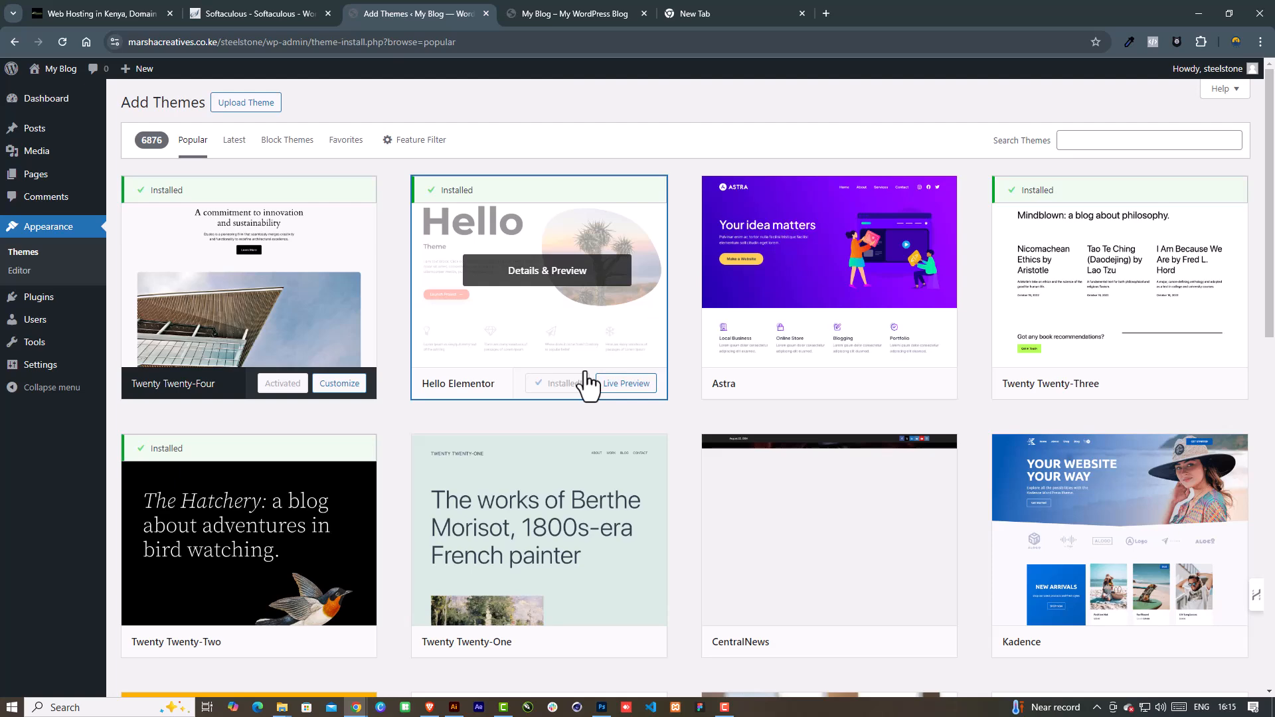
{"action": "left_click", "coordinate": [567, 384]}
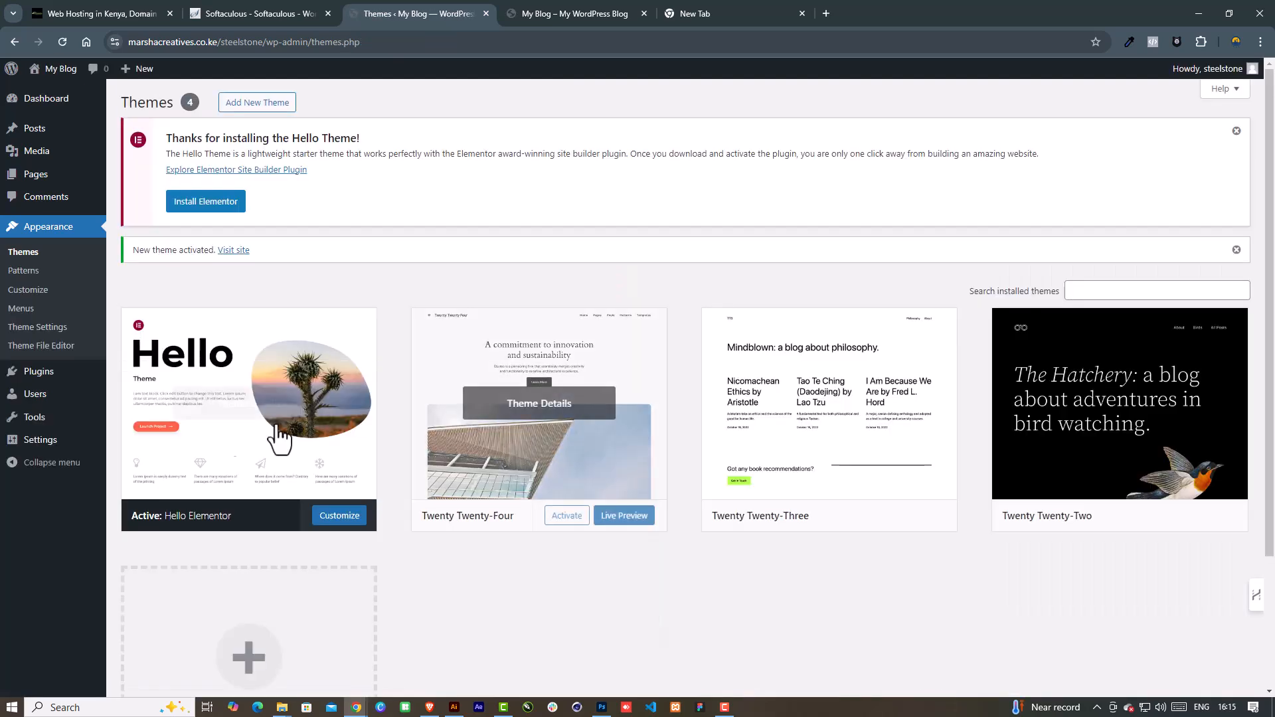
Install and activate the Elementor plugin offered in the Hello Theme notice, and exit its getting-started setup
{"action": "mouse_move", "coordinate": [87, 418]}
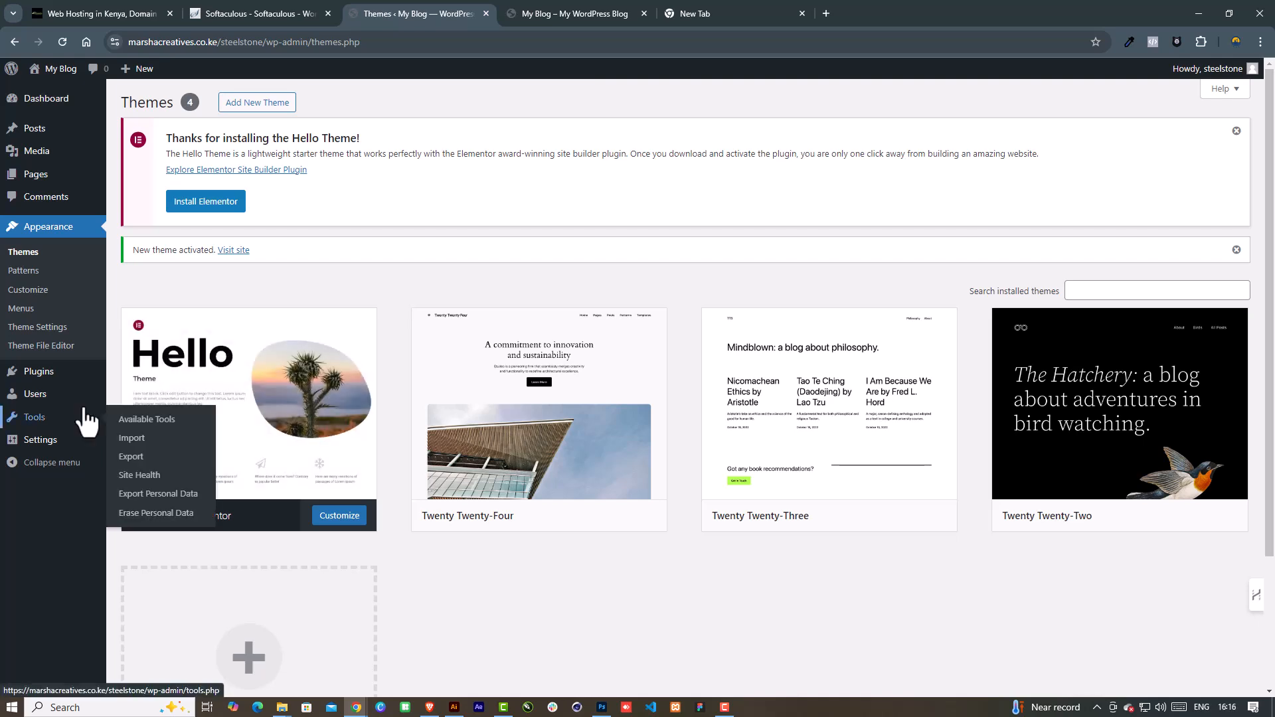
{"action": "mouse_move", "coordinate": [48, 373]}
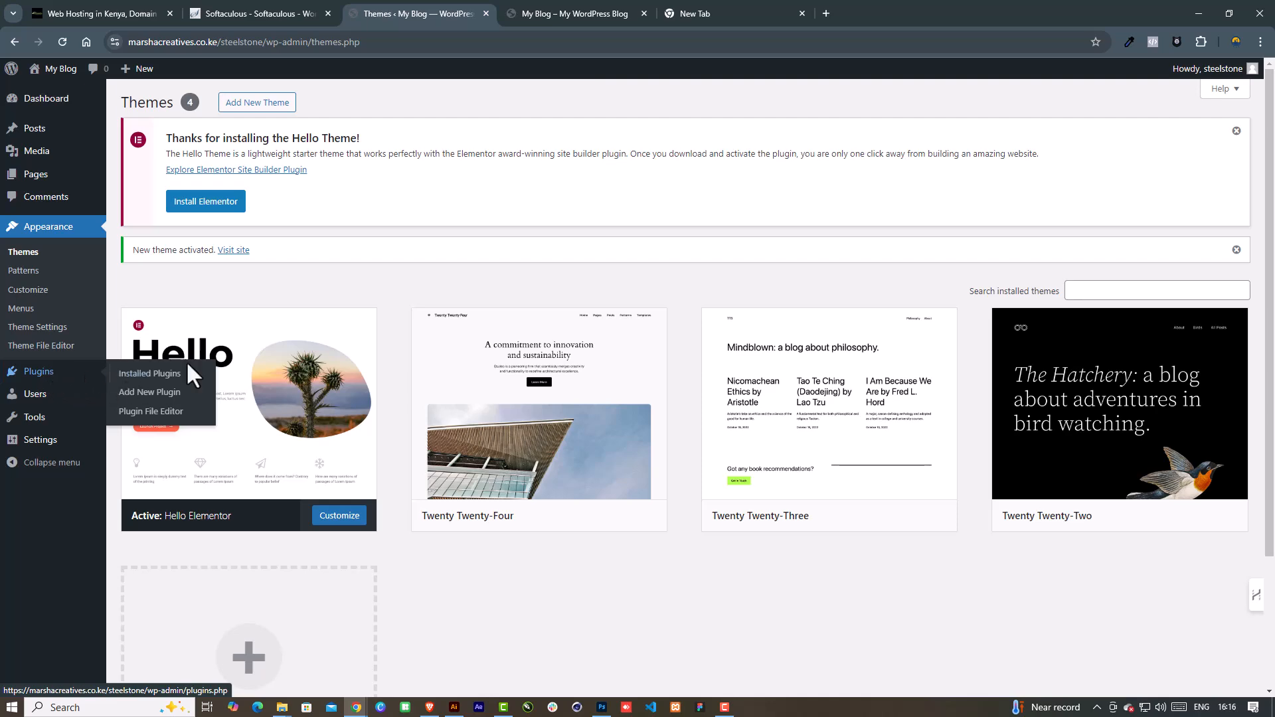
{"action": "left_click", "coordinate": [174, 395]}
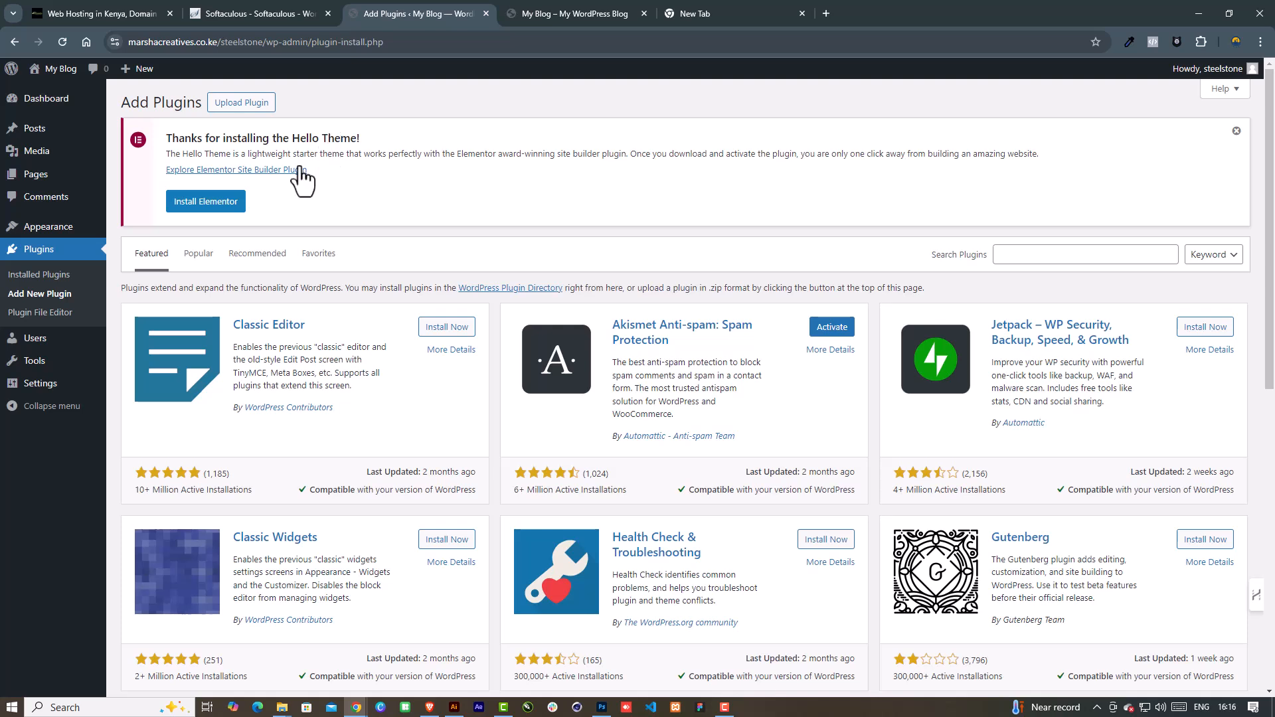
{"action": "left_click", "coordinate": [202, 207]}
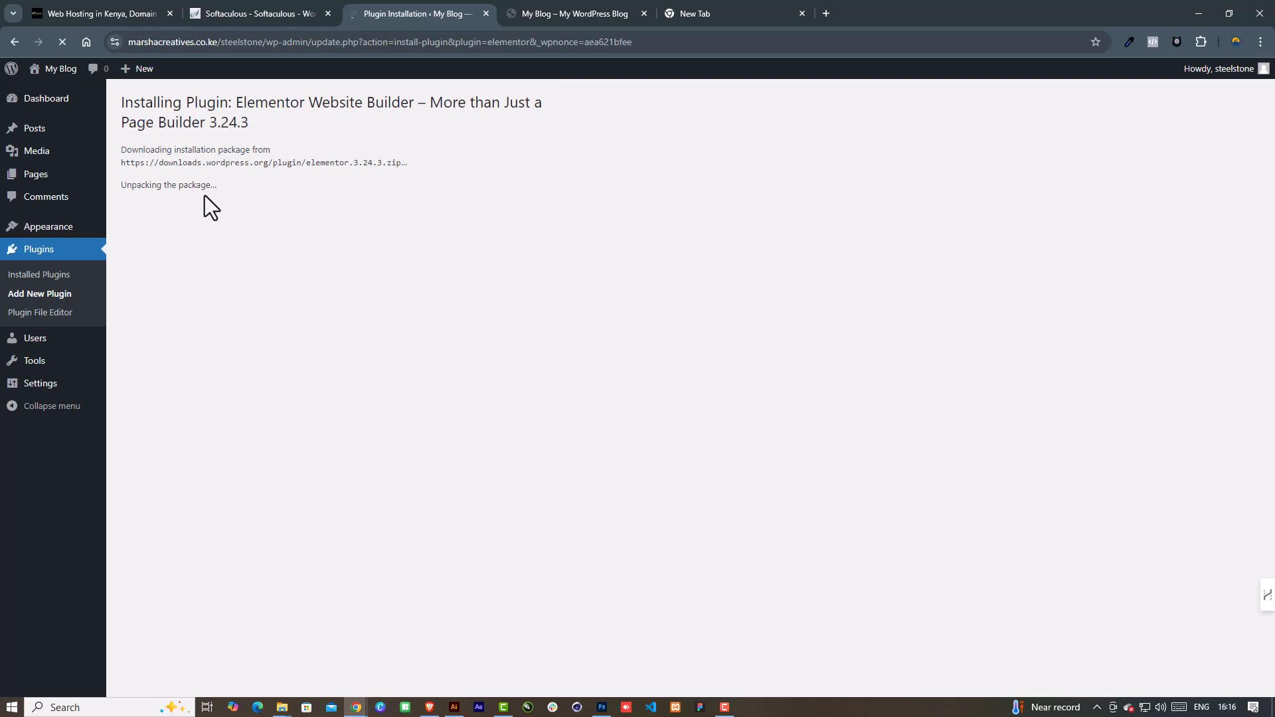
{"action": "left_click", "coordinate": [160, 251]}
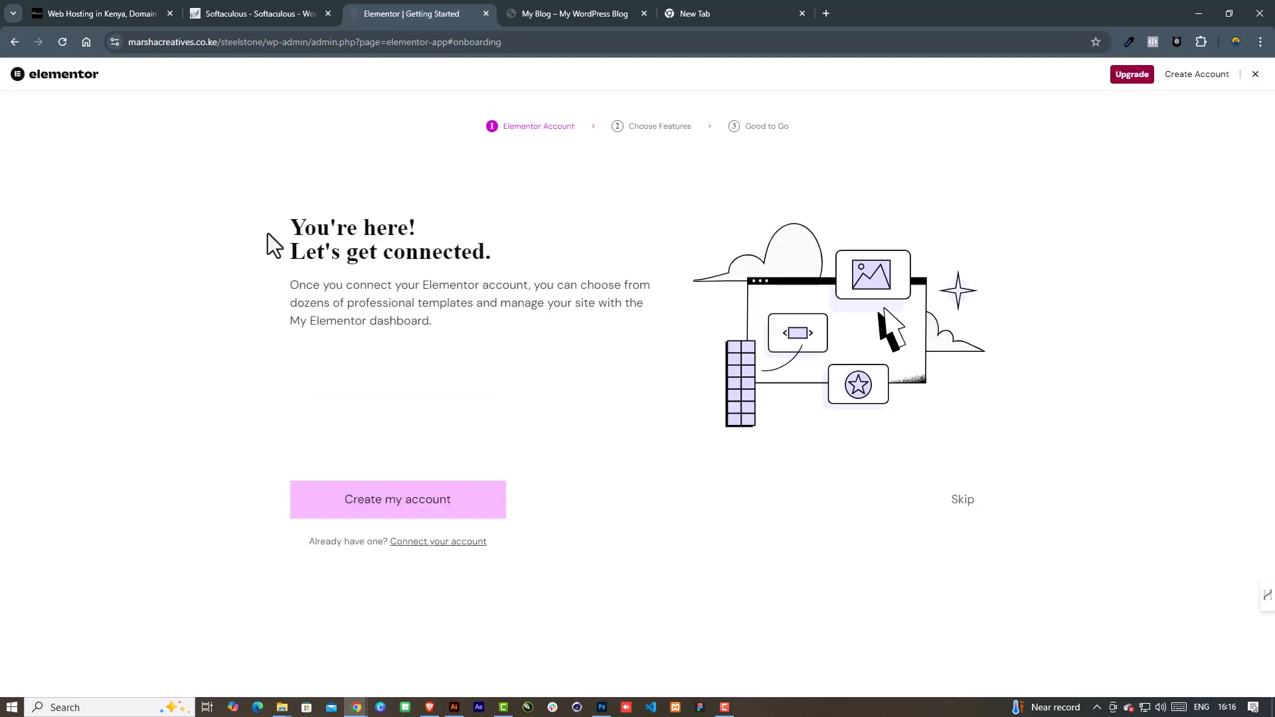
{"action": "left_click", "coordinate": [1254, 75]}
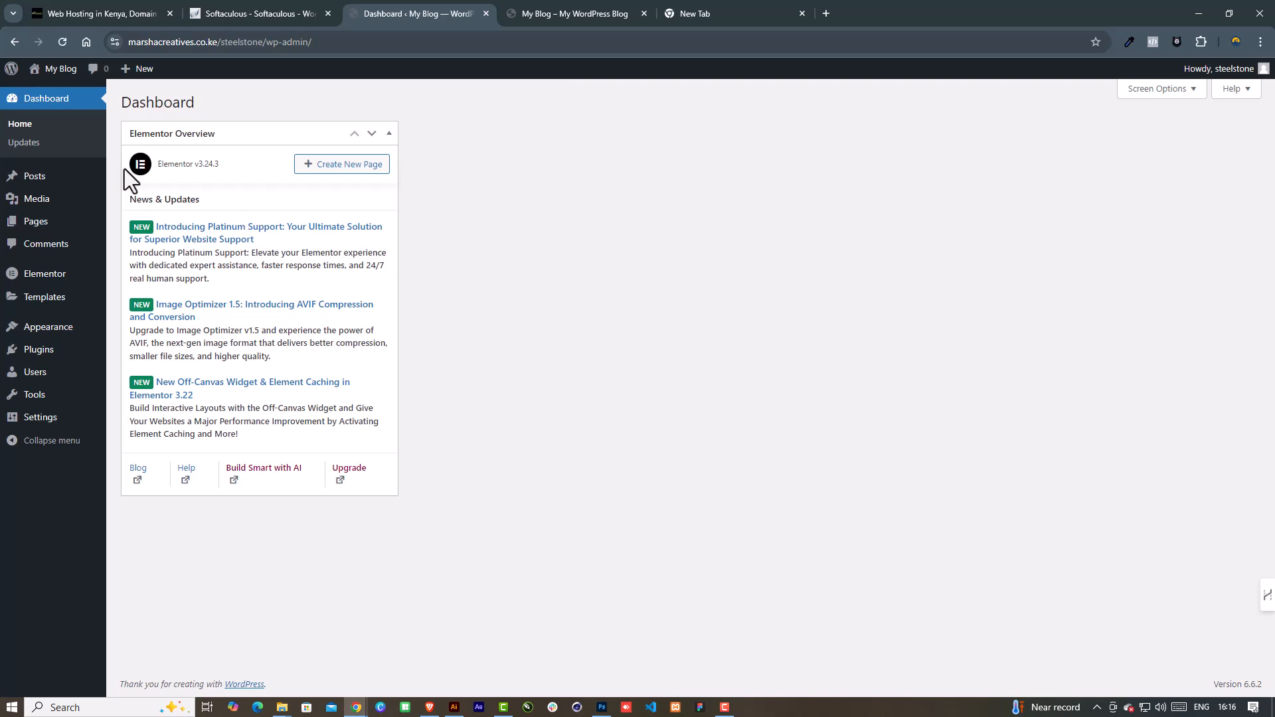
Hide the Elementor Overview box from the dashboard
{"action": "left_click", "coordinate": [1145, 92]}
{"action": "left_click", "coordinate": [139, 148]}
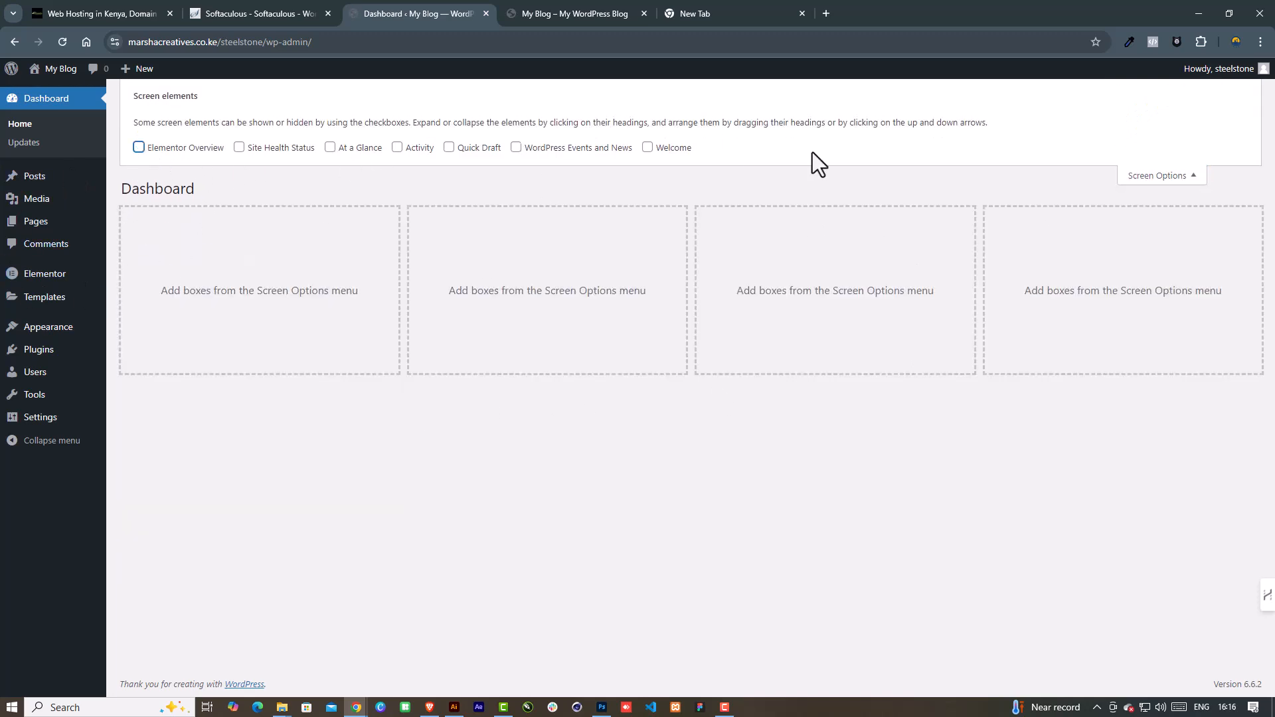
{"action": "left_click", "coordinate": [1170, 172]}
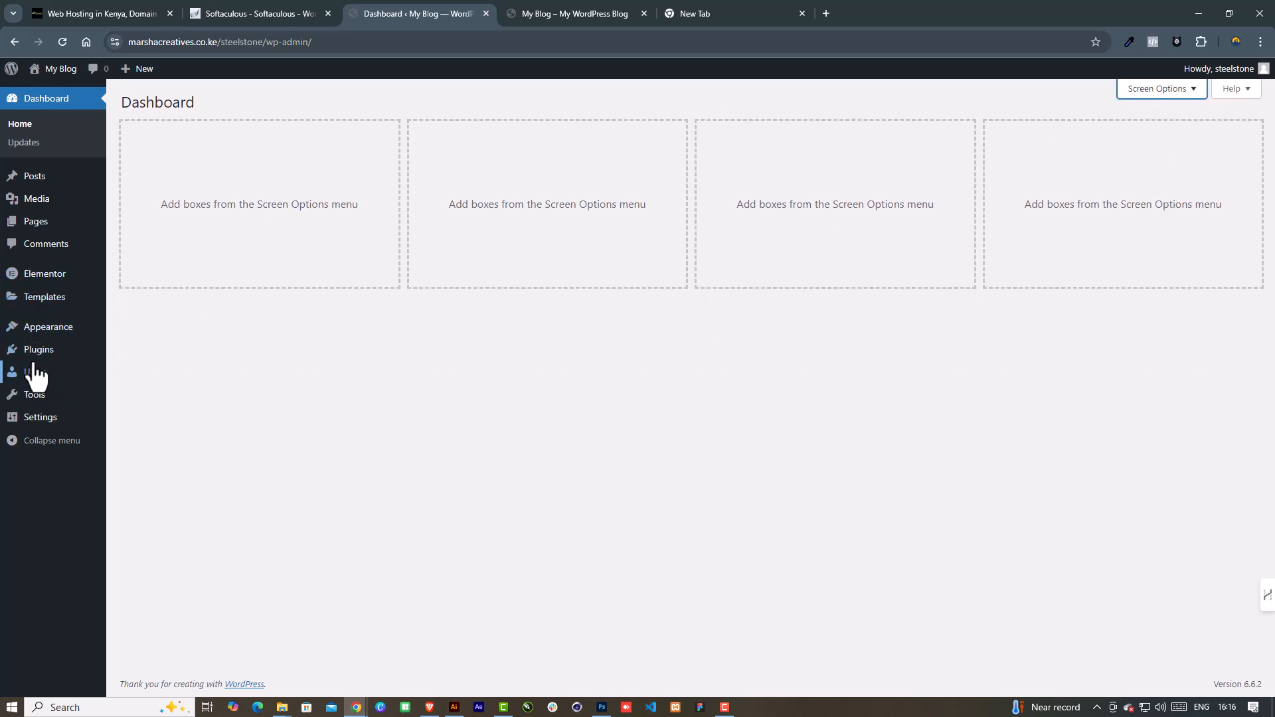
Start a plugin upload and browse for its file in the BUCKUP > WORDPRESS > PLUGINS folder on the BACKUP (E:) drive
{"action": "mouse_move", "coordinate": [41, 352]}
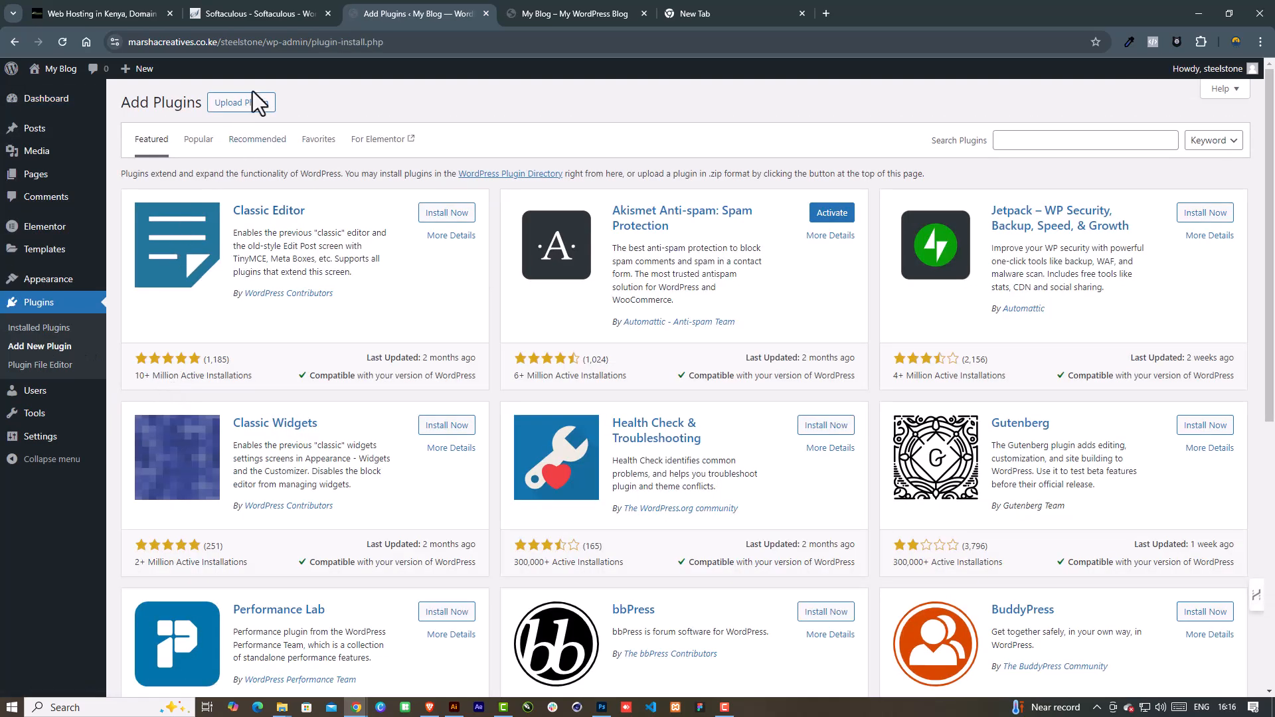
{"action": "left_click", "coordinate": [253, 104]}
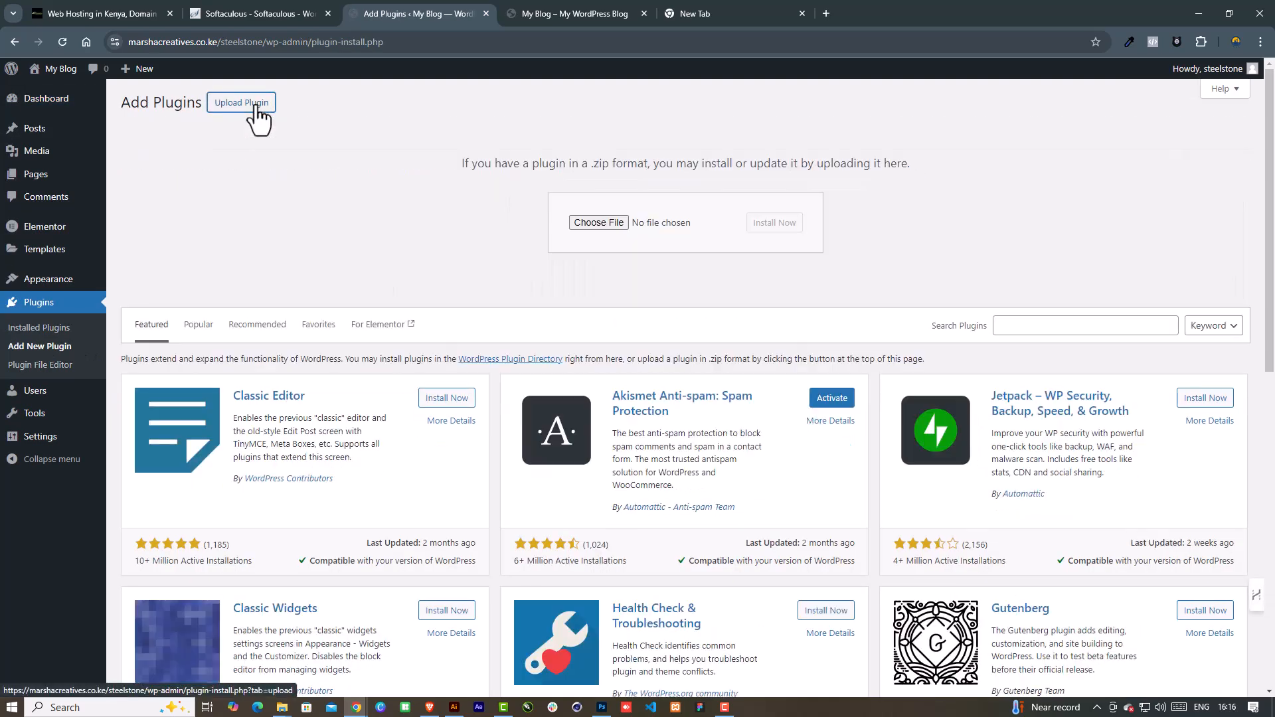
{"action": "left_click", "coordinate": [616, 224]}
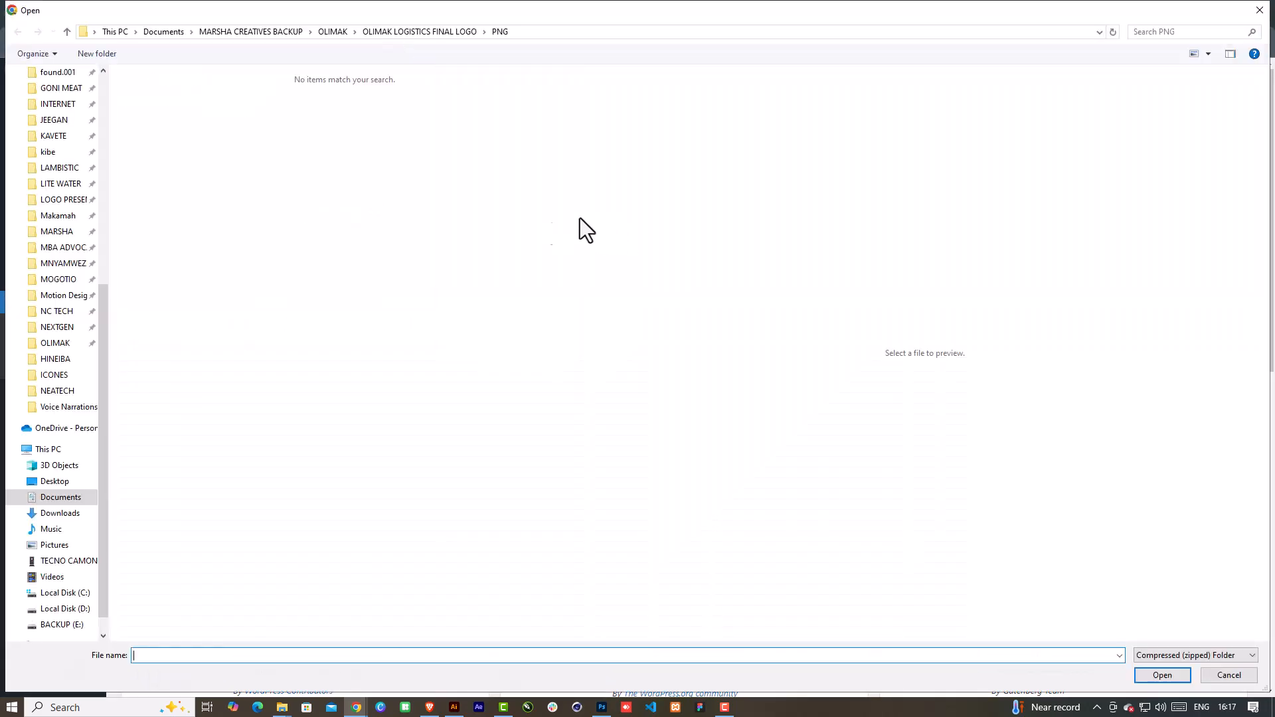
{"action": "scroll", "coordinate": [26, 392], "scroll_direction": "up", "scroll_amount": 6}
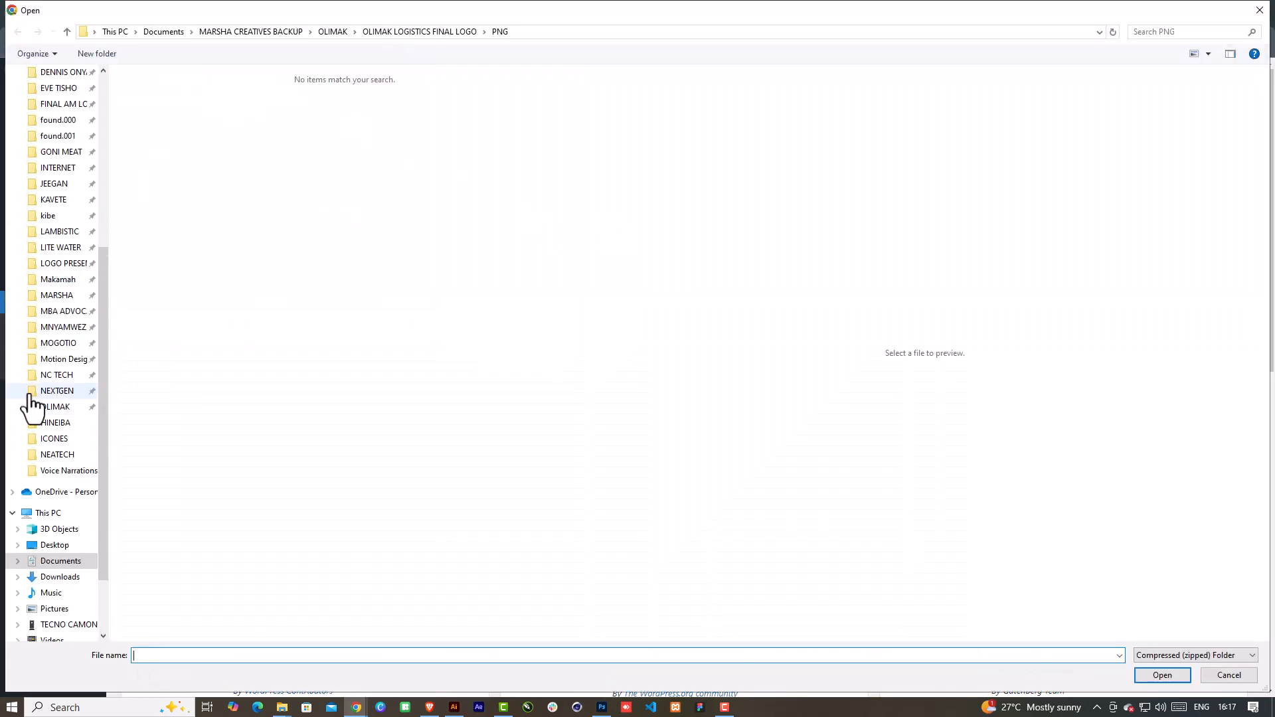
{"action": "scroll", "coordinate": [40, 405], "scroll_direction": "up", "scroll_amount": 2}
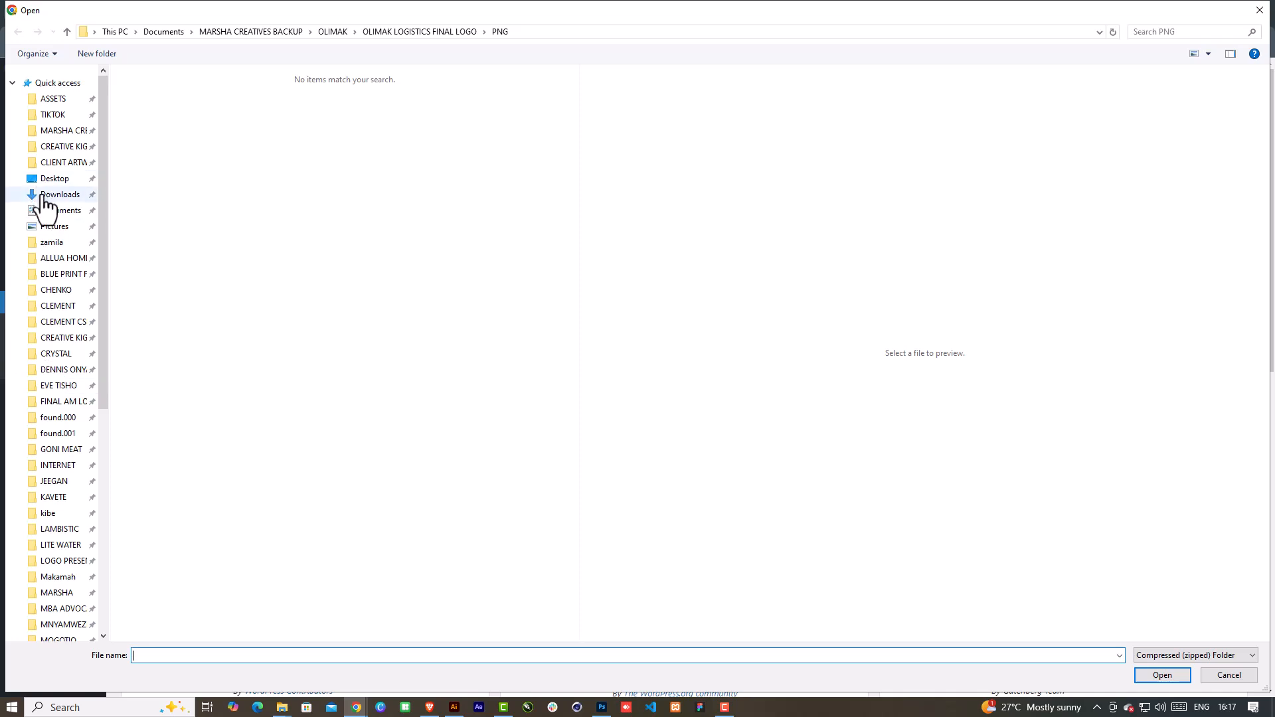
{"action": "scroll", "coordinate": [73, 398], "scroll_direction": "down", "scroll_amount": 7}
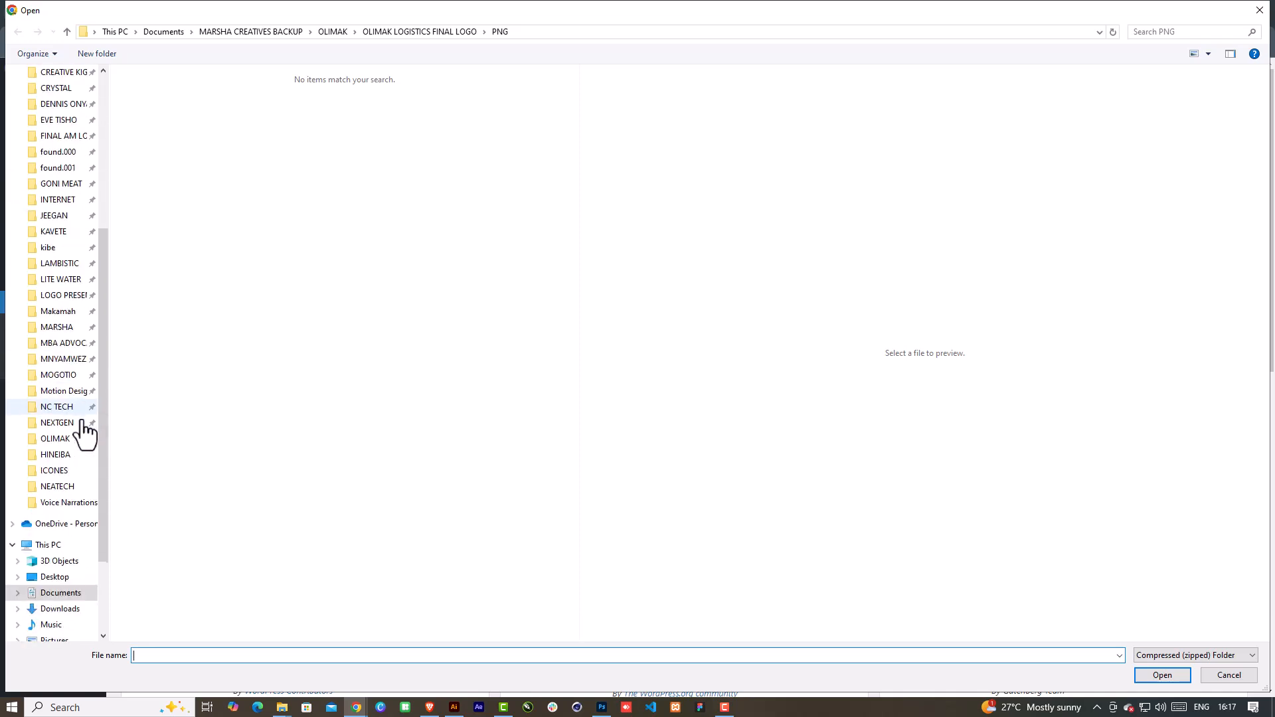
{"action": "left_click", "coordinate": [56, 464]}
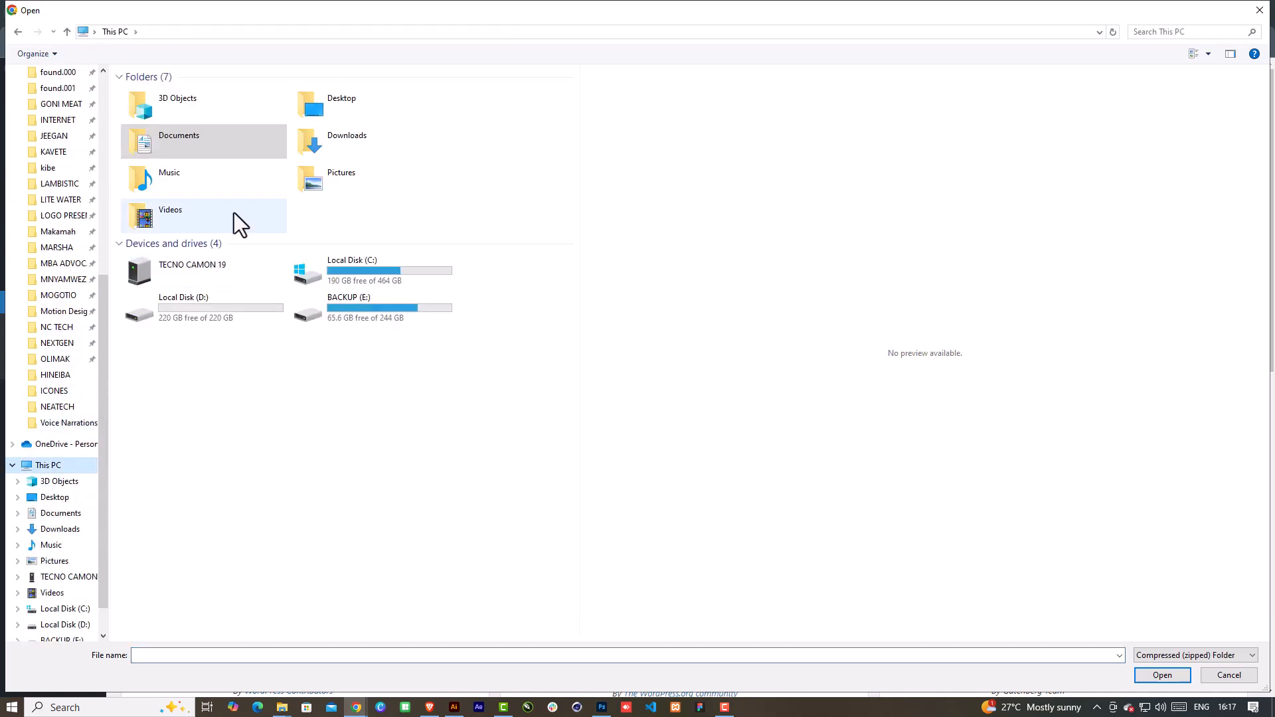
{"action": "double_click", "coordinate": [365, 308]}
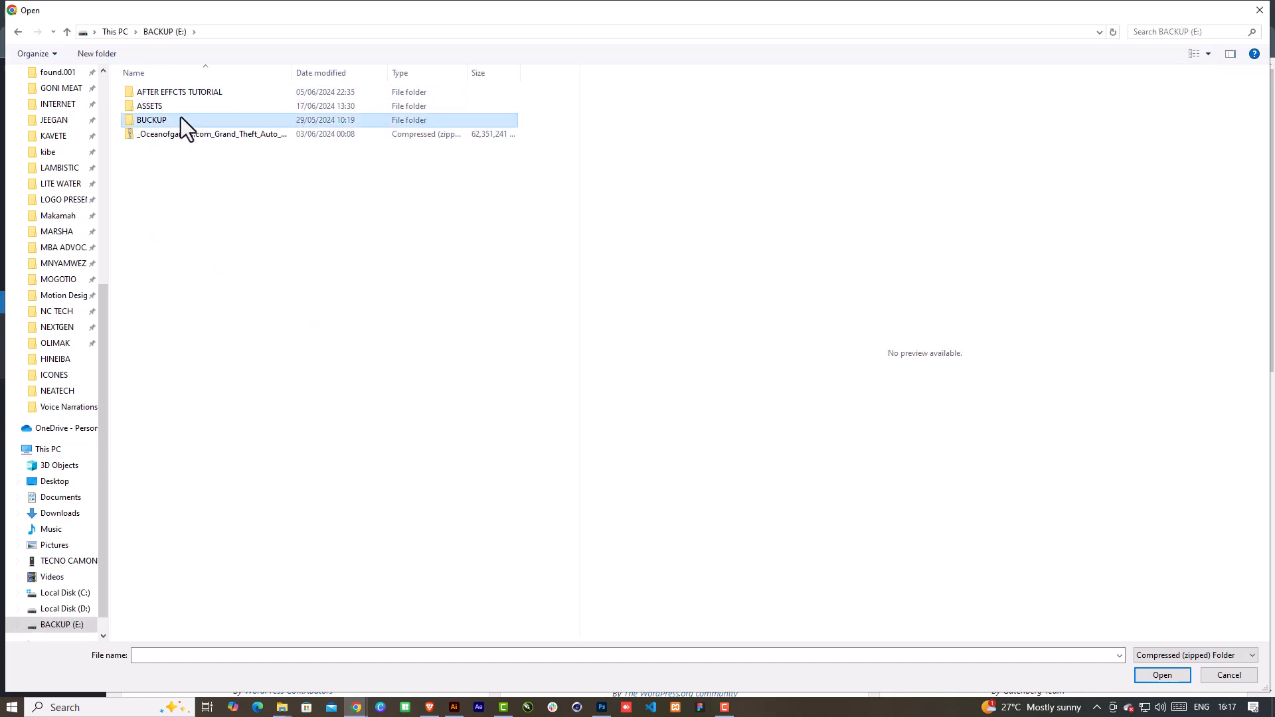
{"action": "double_click", "coordinate": [181, 119]}
{"action": "double_click", "coordinate": [185, 330]}
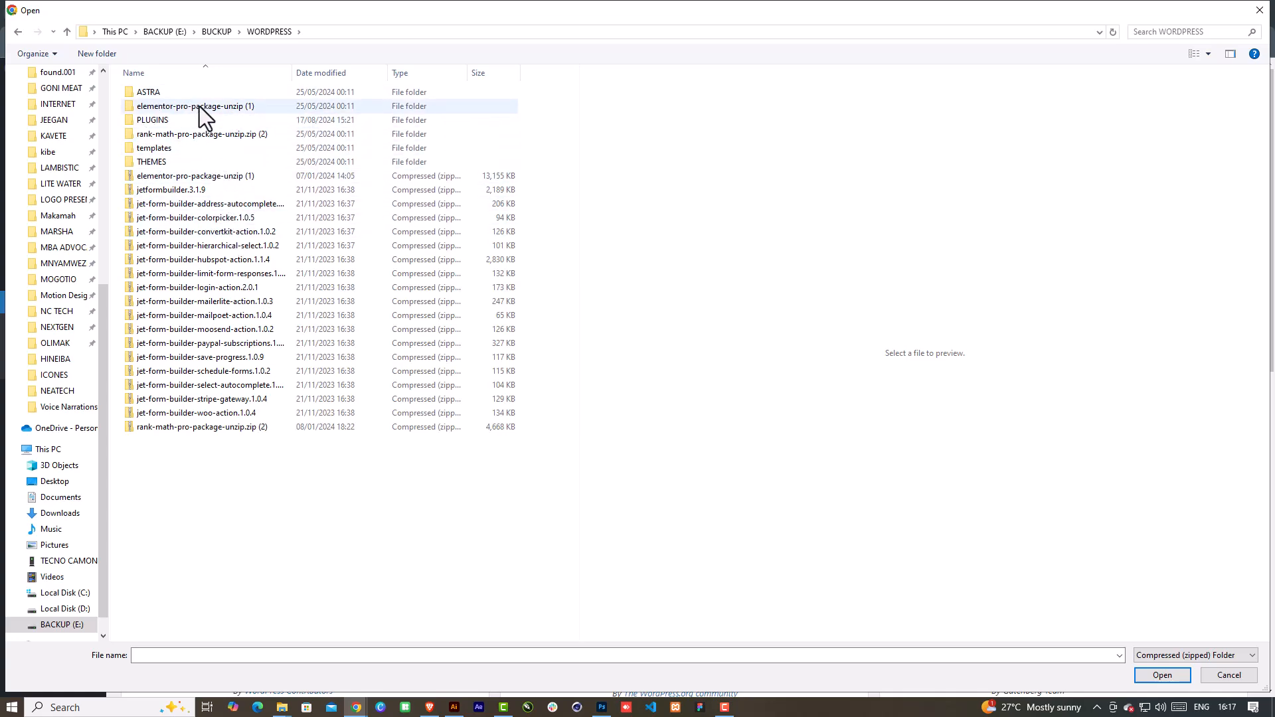
{"action": "double_click", "coordinate": [162, 122]}
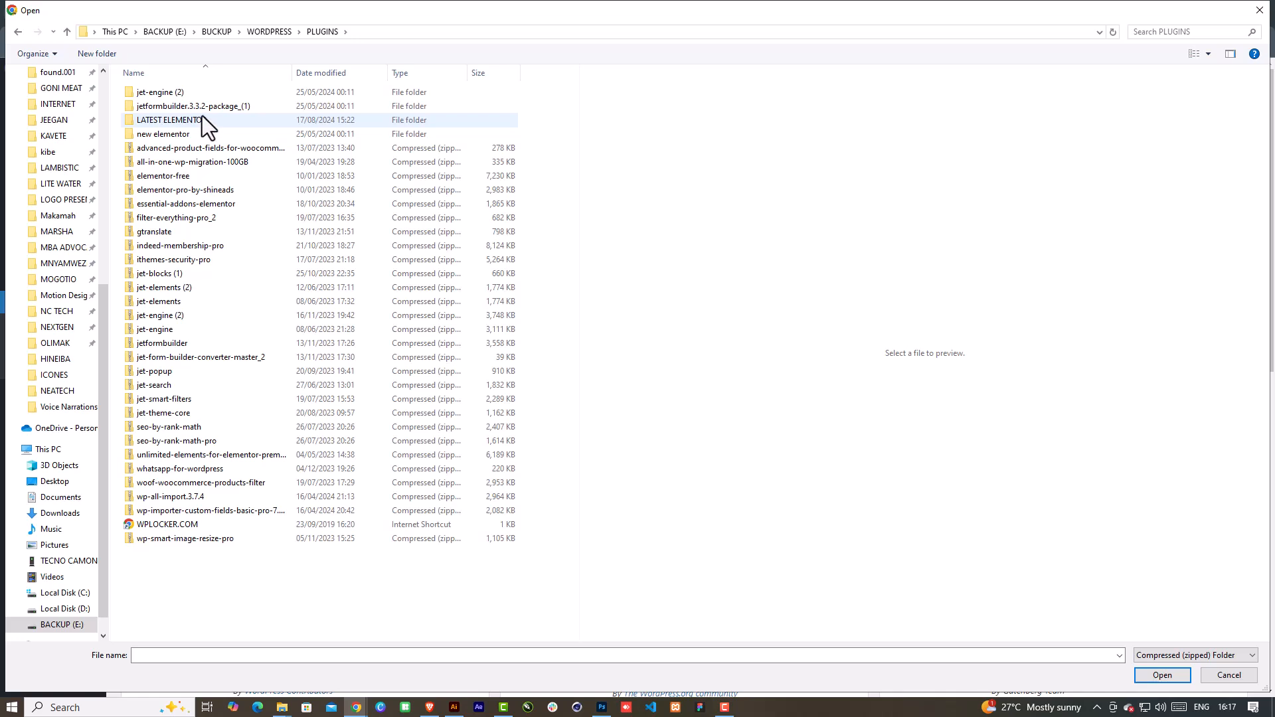
Choose elementor-pro.zip from the "new elementor" folder, install it as a plugin and activate it
{"action": "double_click", "coordinate": [185, 137]}
{"action": "left_click", "coordinate": [173, 107]}
{"action": "double_click", "coordinate": [172, 108]}
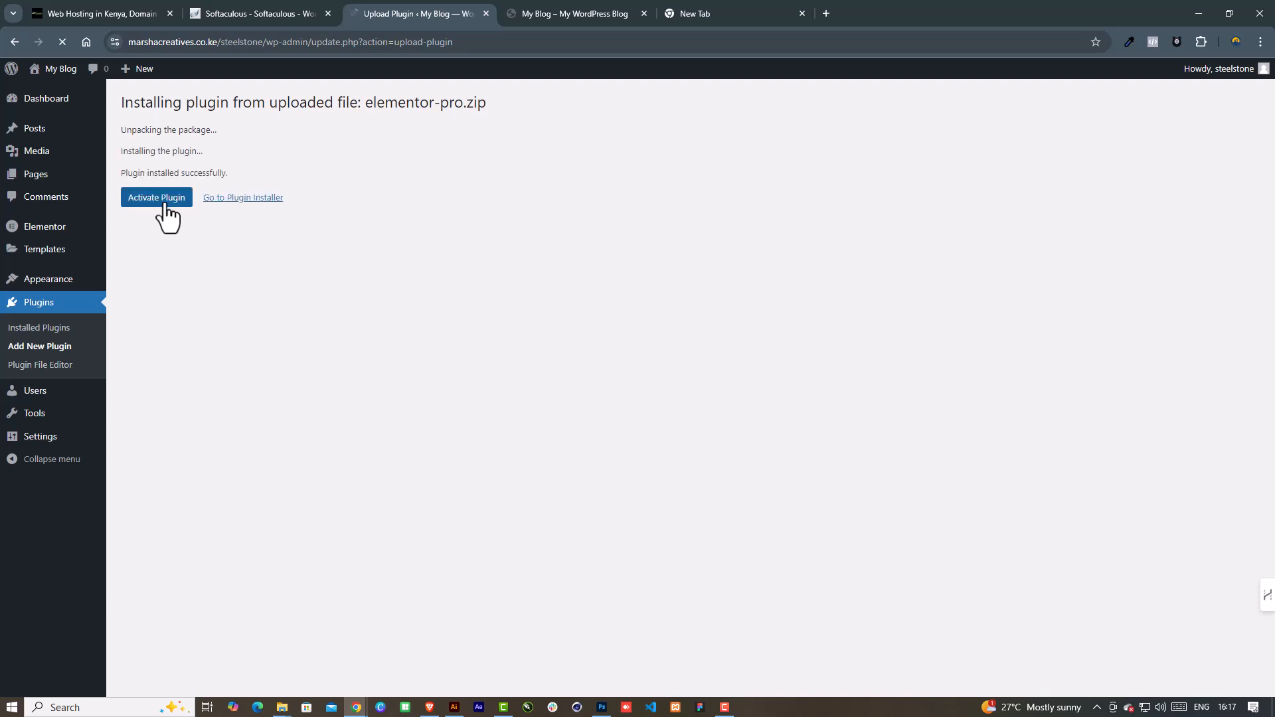
{"action": "left_click", "coordinate": [164, 201]}
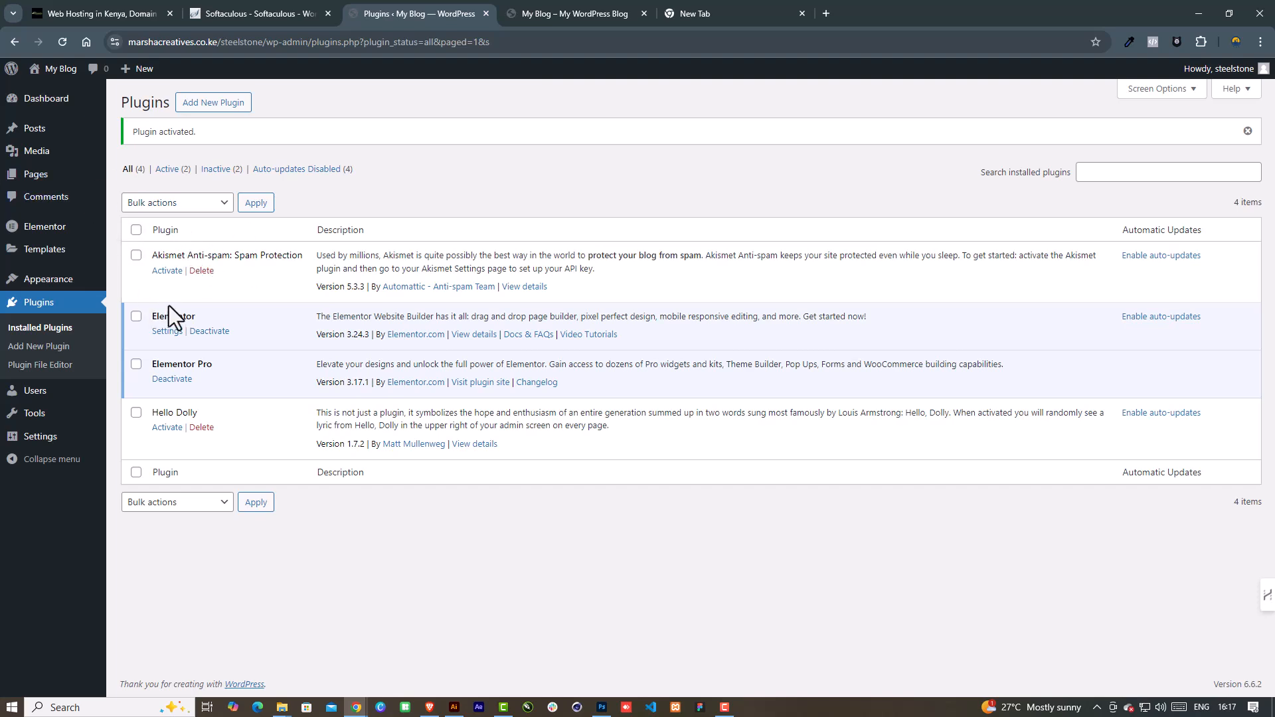
Delete the Akismet Anti-spam and Hello Dolly plugins
{"action": "left_click", "coordinate": [202, 271]}
{"action": "left_click", "coordinate": [685, 137]}
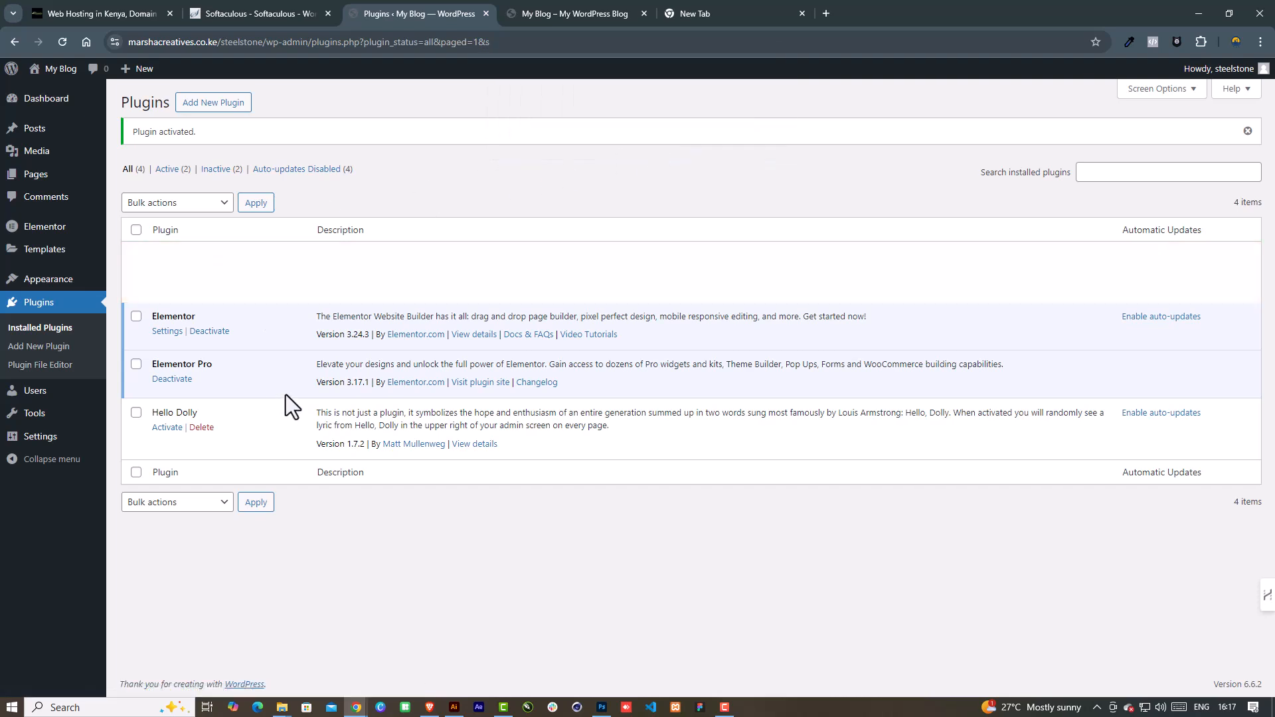
{"action": "left_click", "coordinate": [202, 393]}
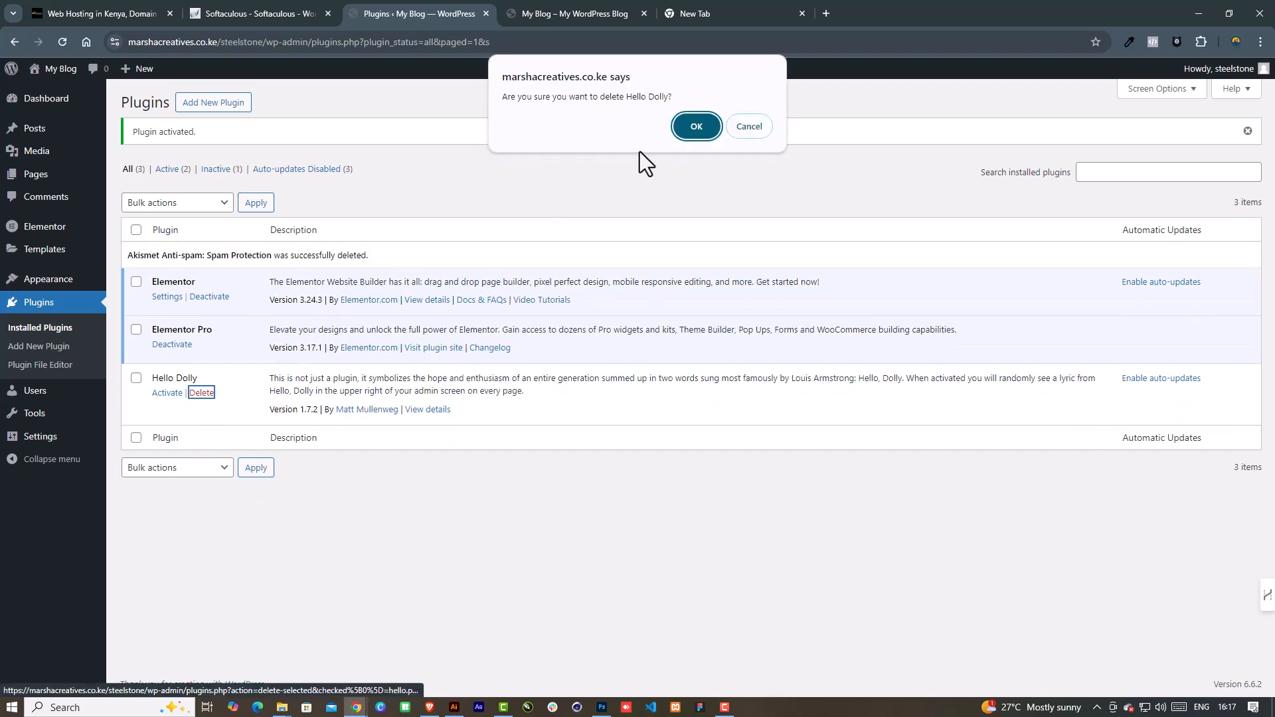
{"action": "left_click", "coordinate": [698, 125]}
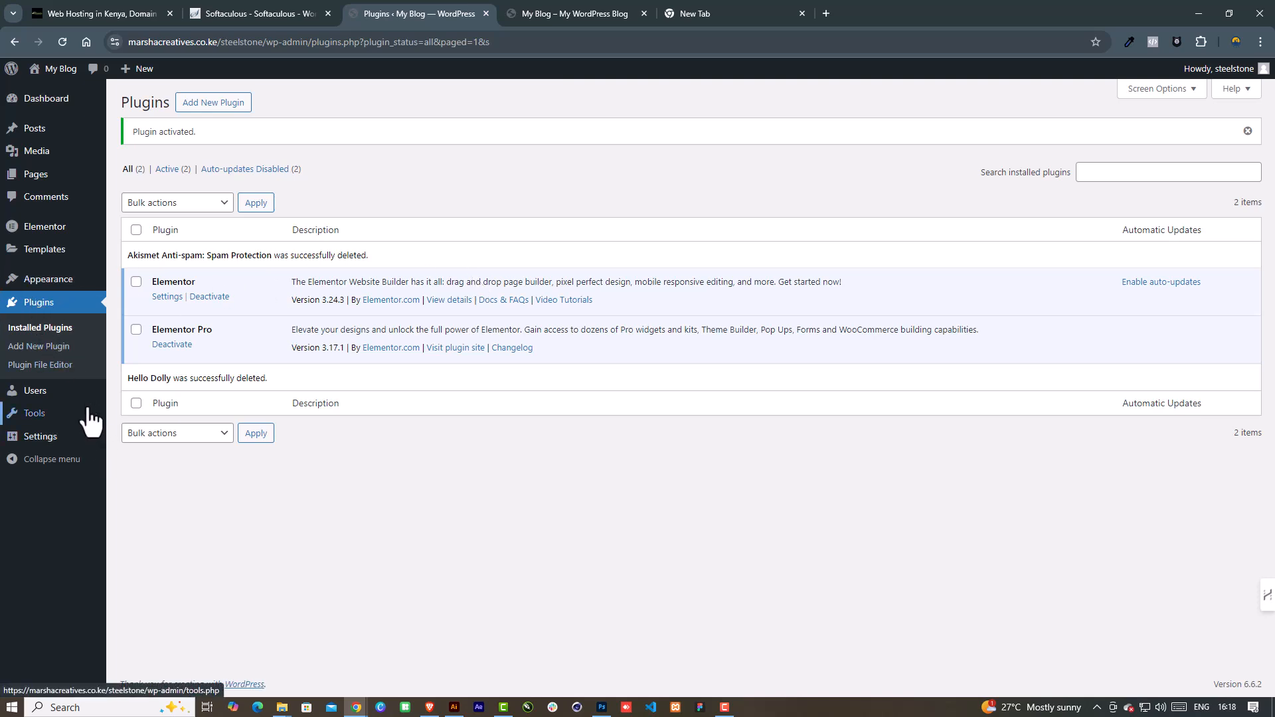
Move both existing pages, Privacy Policy and Sample Page, to the trash with a bulk action
{"action": "mouse_move", "coordinate": [38, 186]}
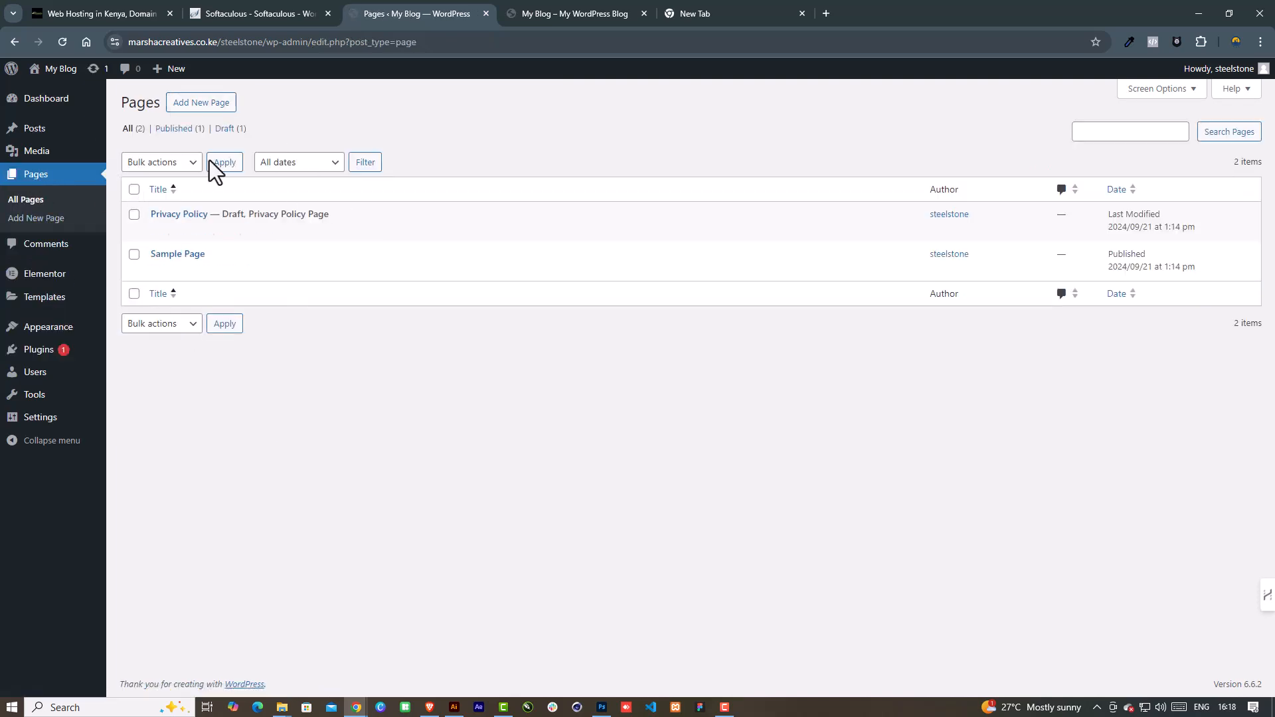
{"action": "left_click", "coordinate": [134, 189]}
{"action": "left_click", "coordinate": [170, 163]}
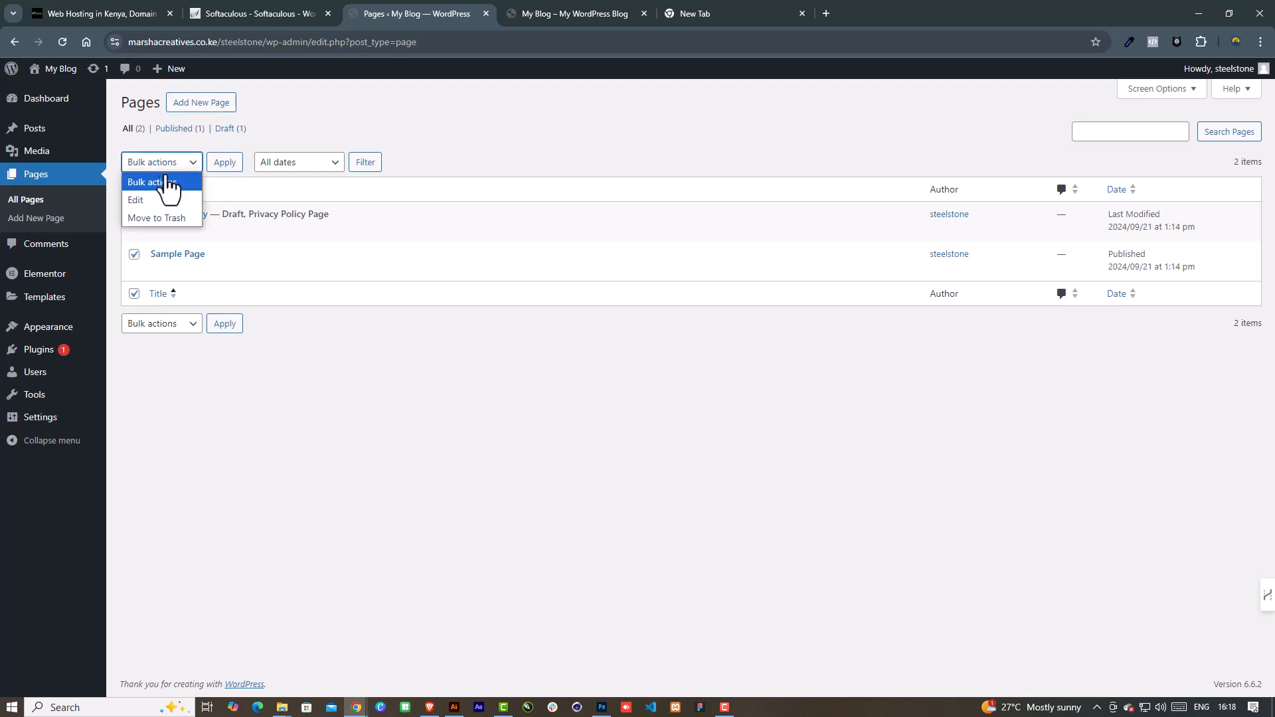
{"action": "left_click", "coordinate": [159, 219]}
{"action": "left_click", "coordinate": [223, 163]}
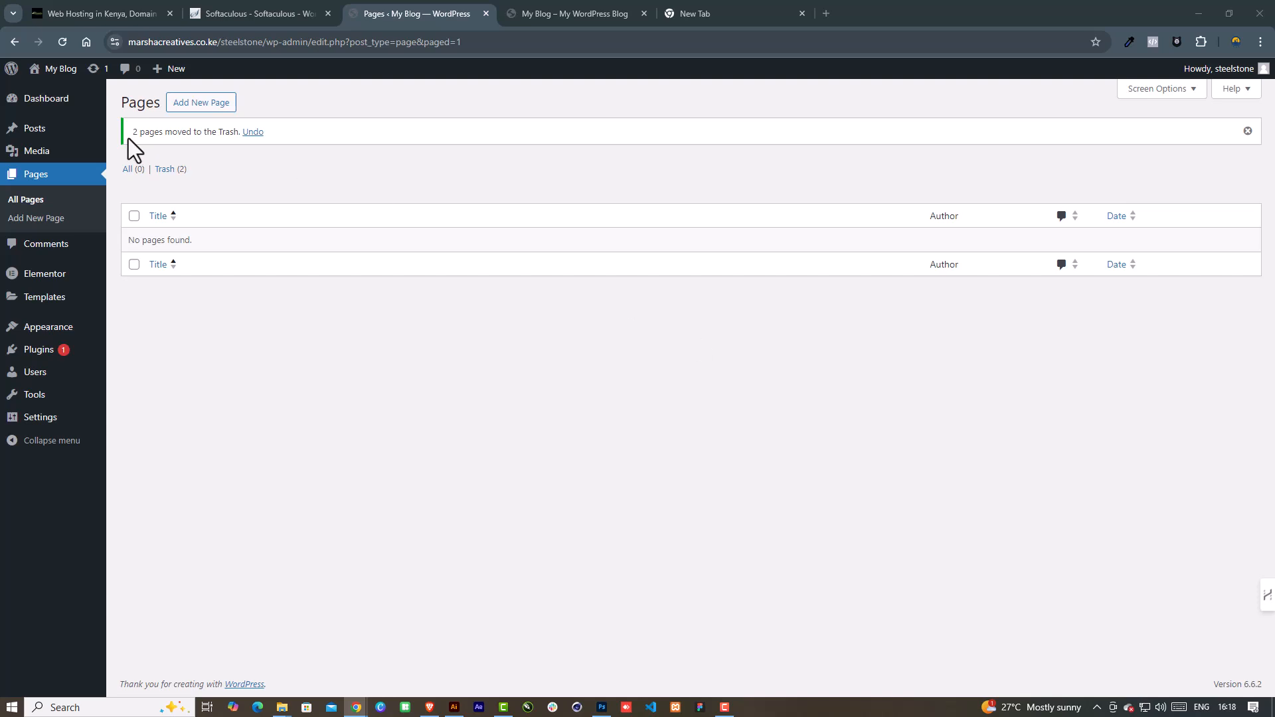
Create a new page titled "Home" and publish it
{"action": "left_click", "coordinate": [216, 104]}
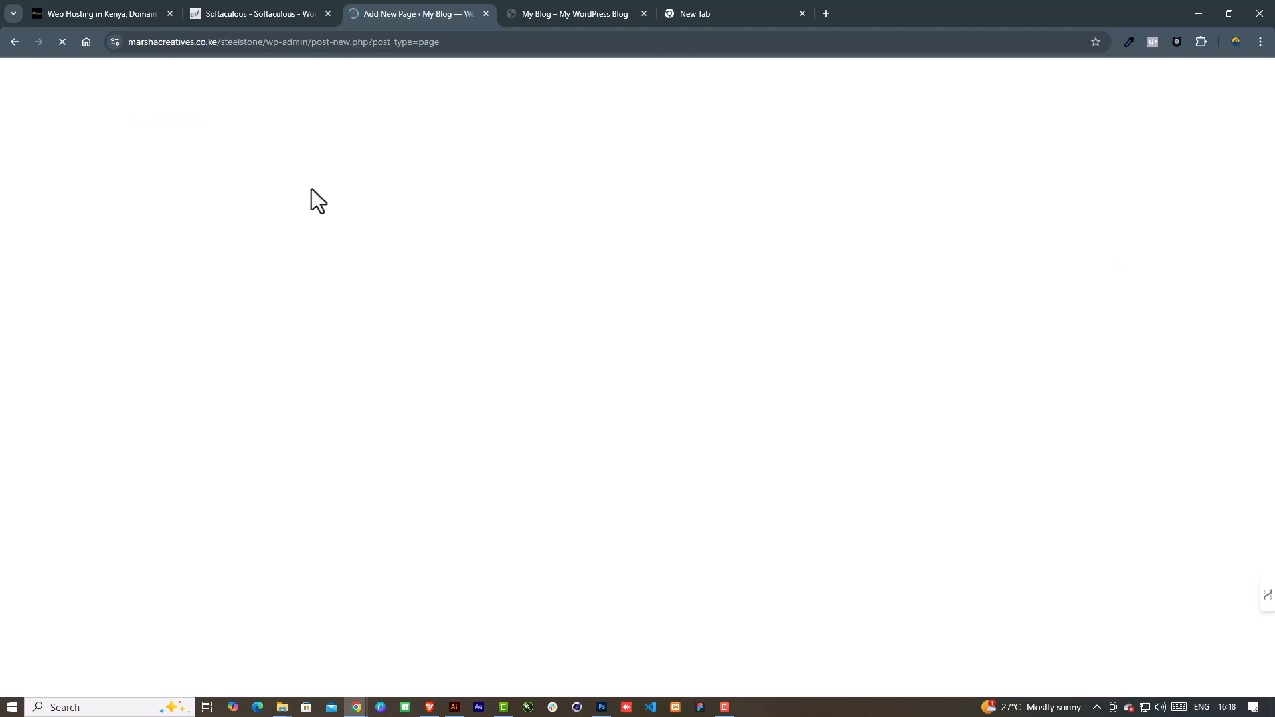
{"action": "type", "text": "Home"}
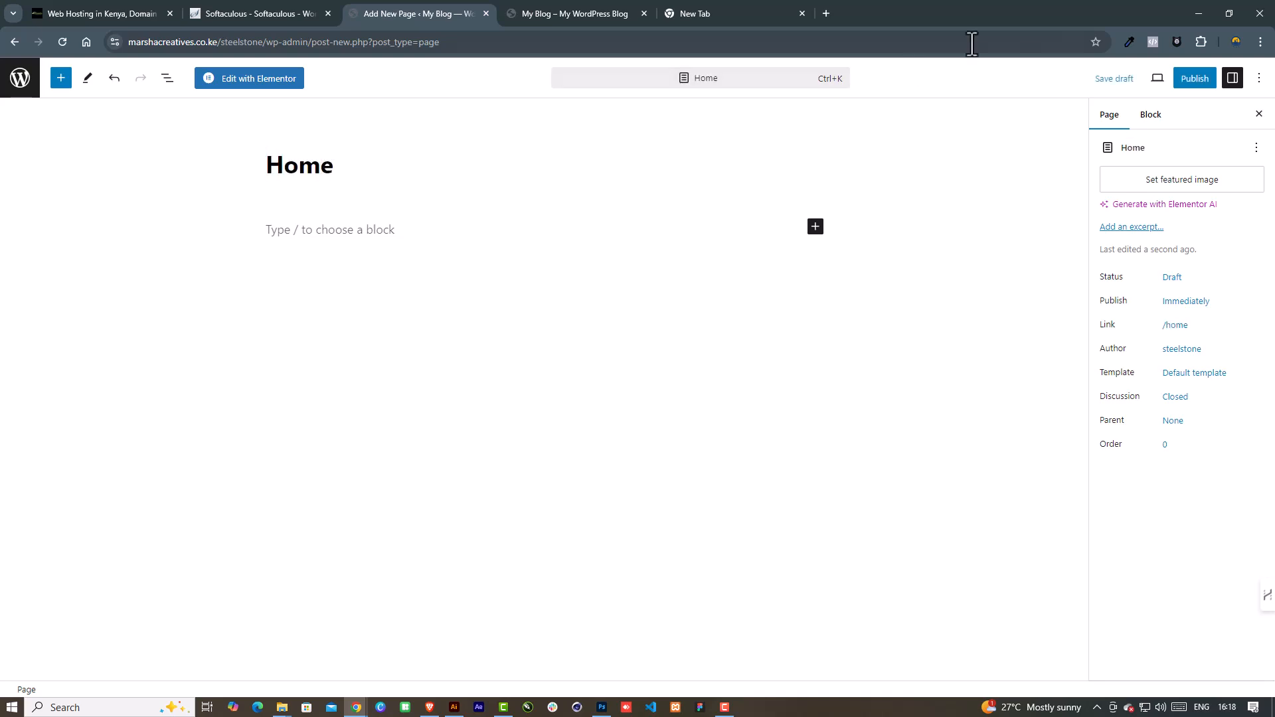
{"action": "left_click", "coordinate": [1192, 79]}
{"action": "left_click", "coordinate": [1153, 83]}
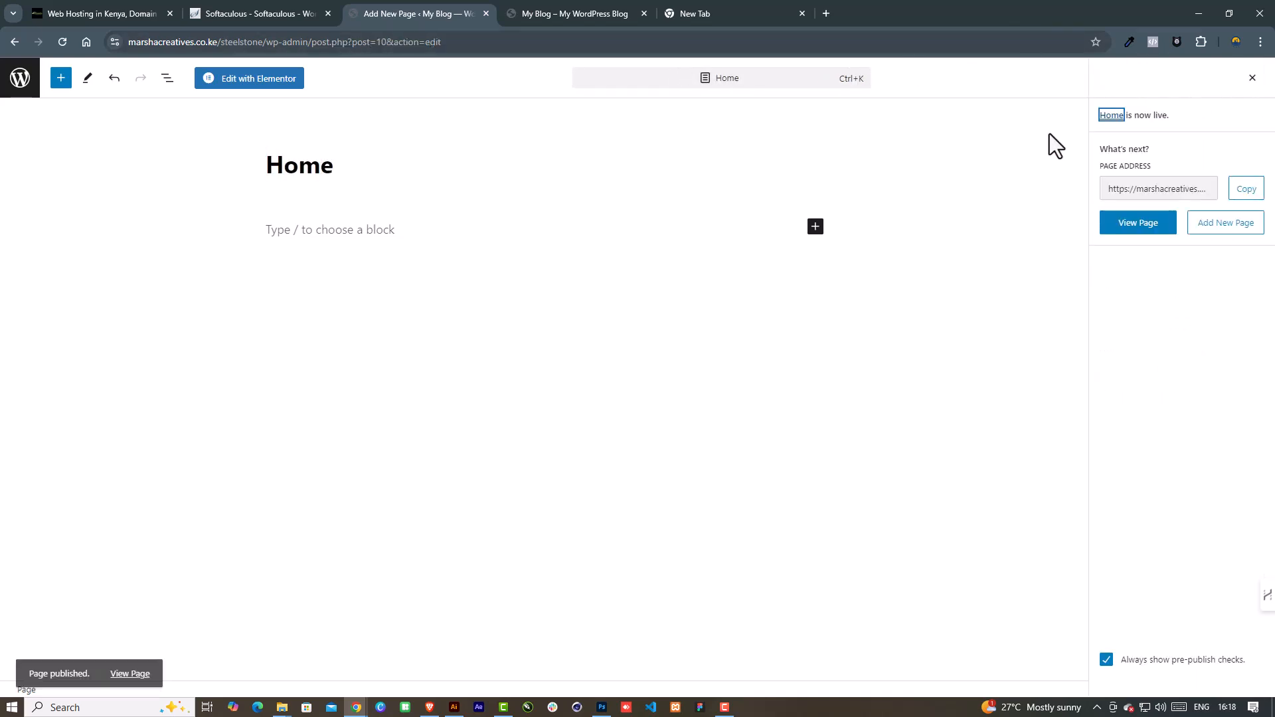
Add another page titled "About Us" and publish it
{"action": "left_click", "coordinate": [1221, 224]}
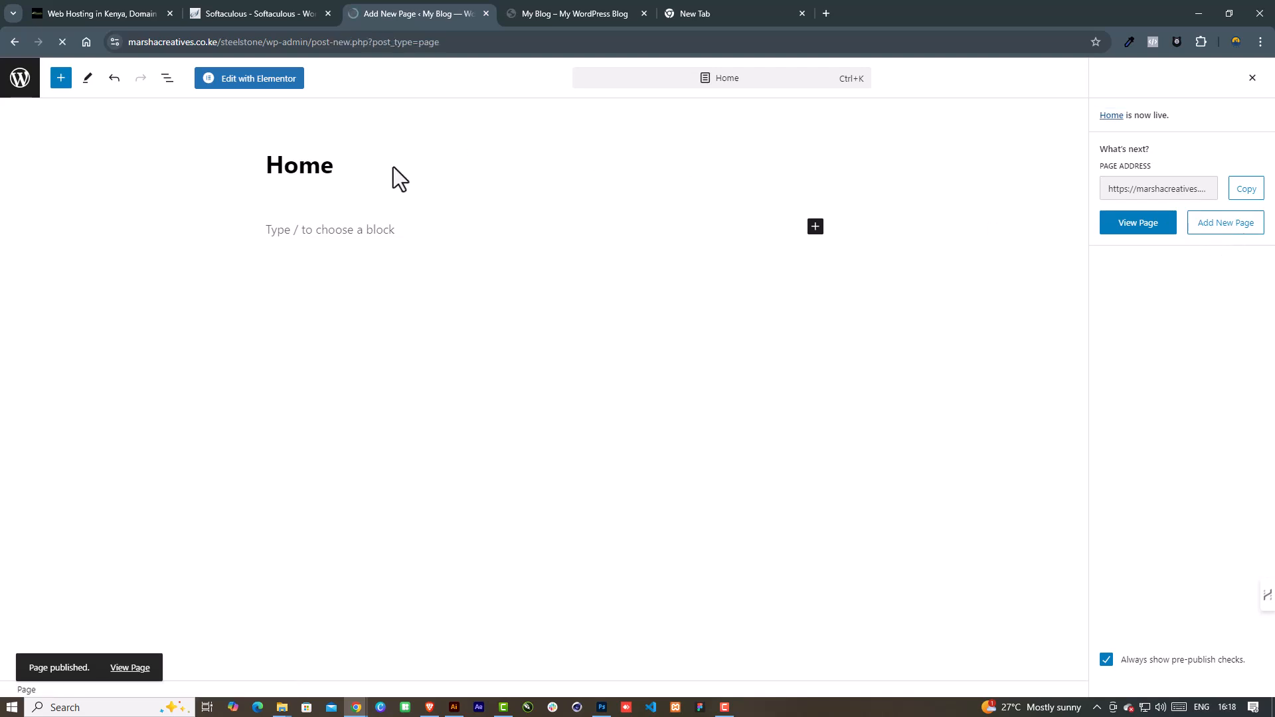
{"action": "type", "text": "About Us"}
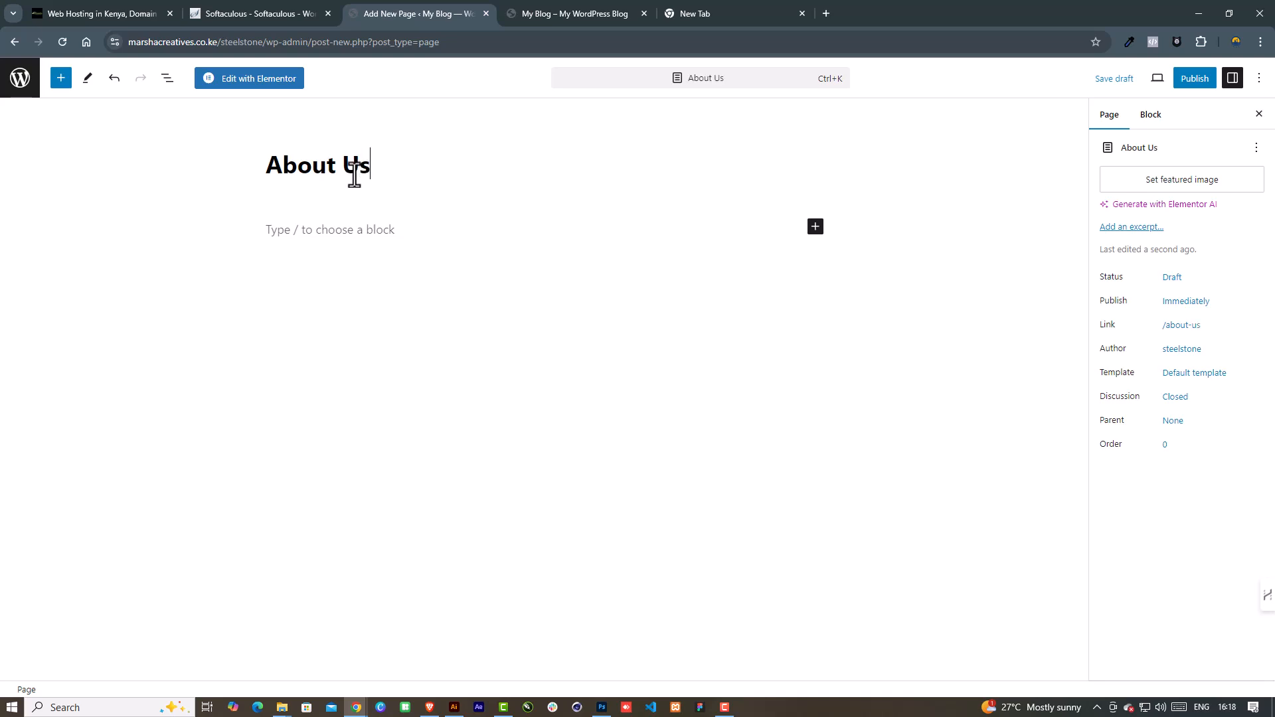
{"action": "left_click", "coordinate": [1194, 78]}
{"action": "left_click", "coordinate": [1149, 80]}
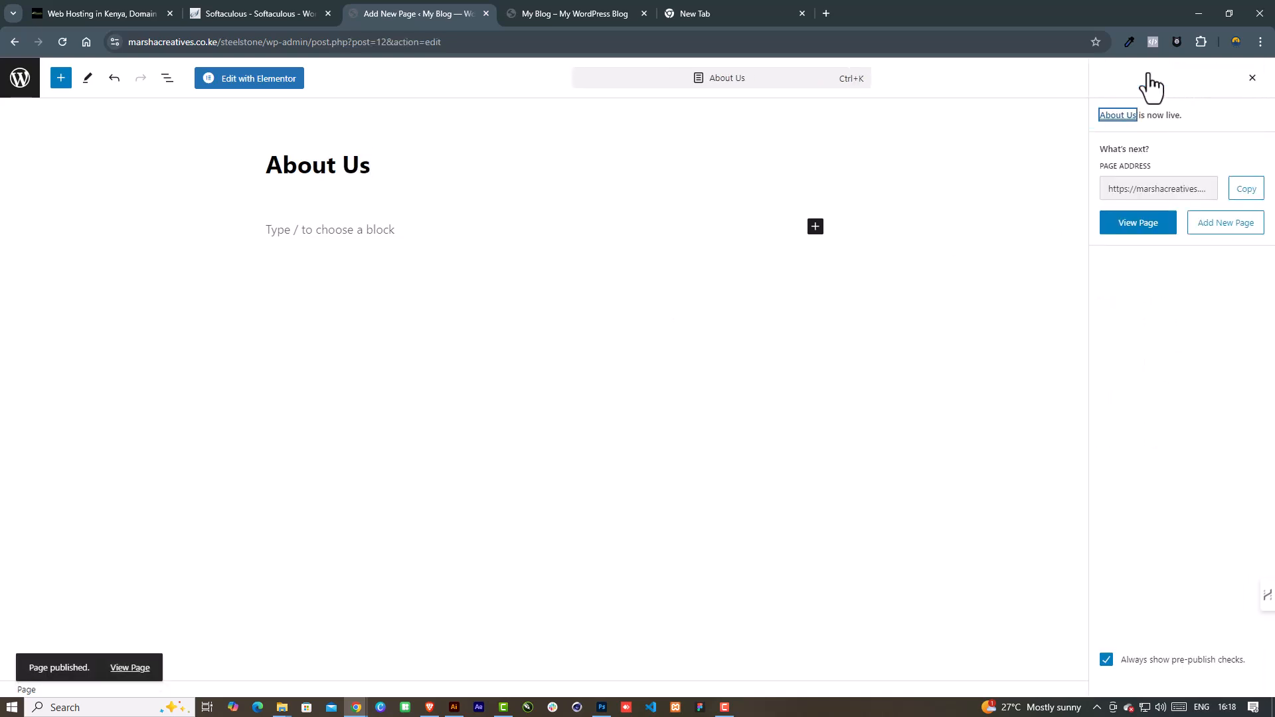
Add another page titled "Product & Sevices" and publish it
{"action": "left_click", "coordinate": [1224, 225]}
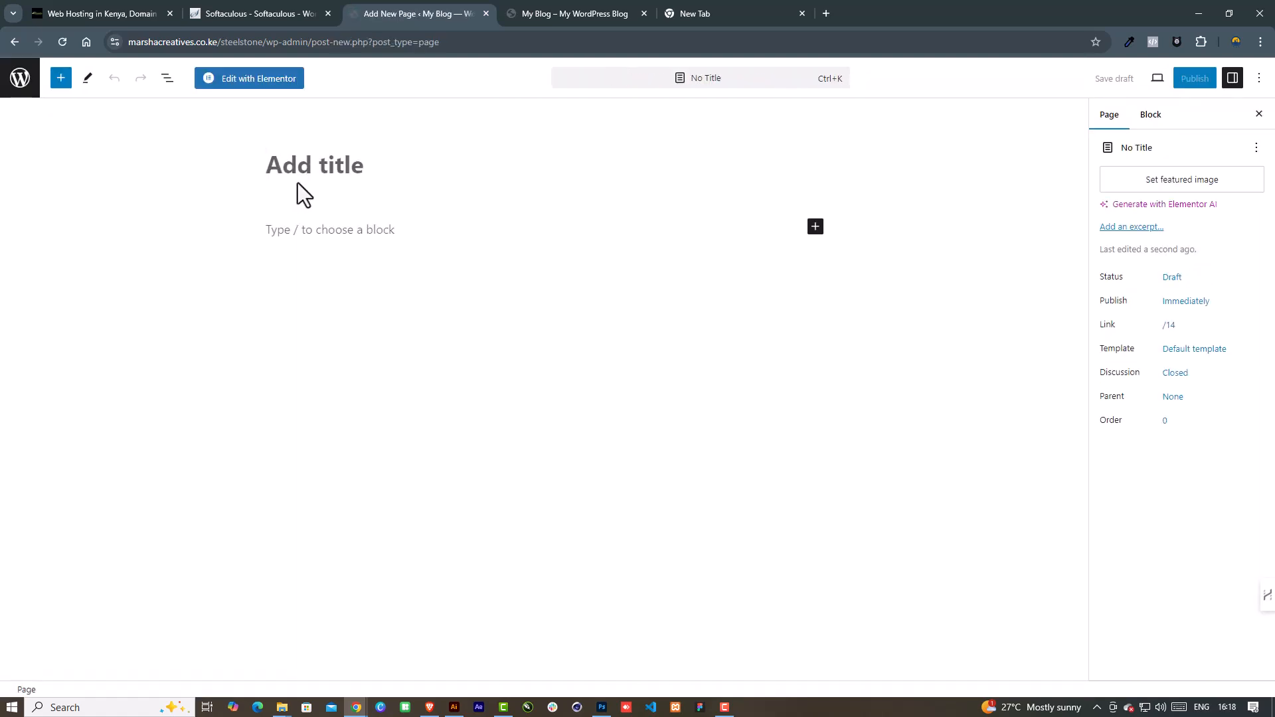
{"action": "type", "text": "Product & Sevices"}
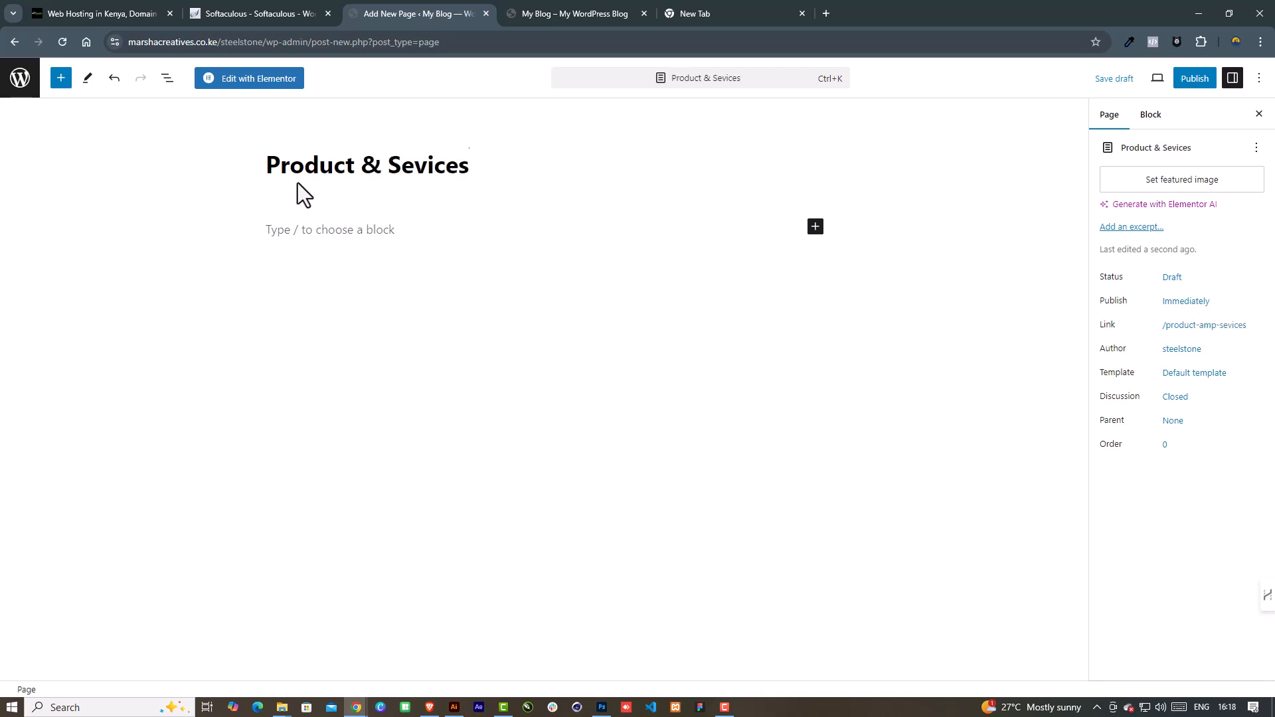
{"action": "left_click", "coordinate": [1193, 80]}
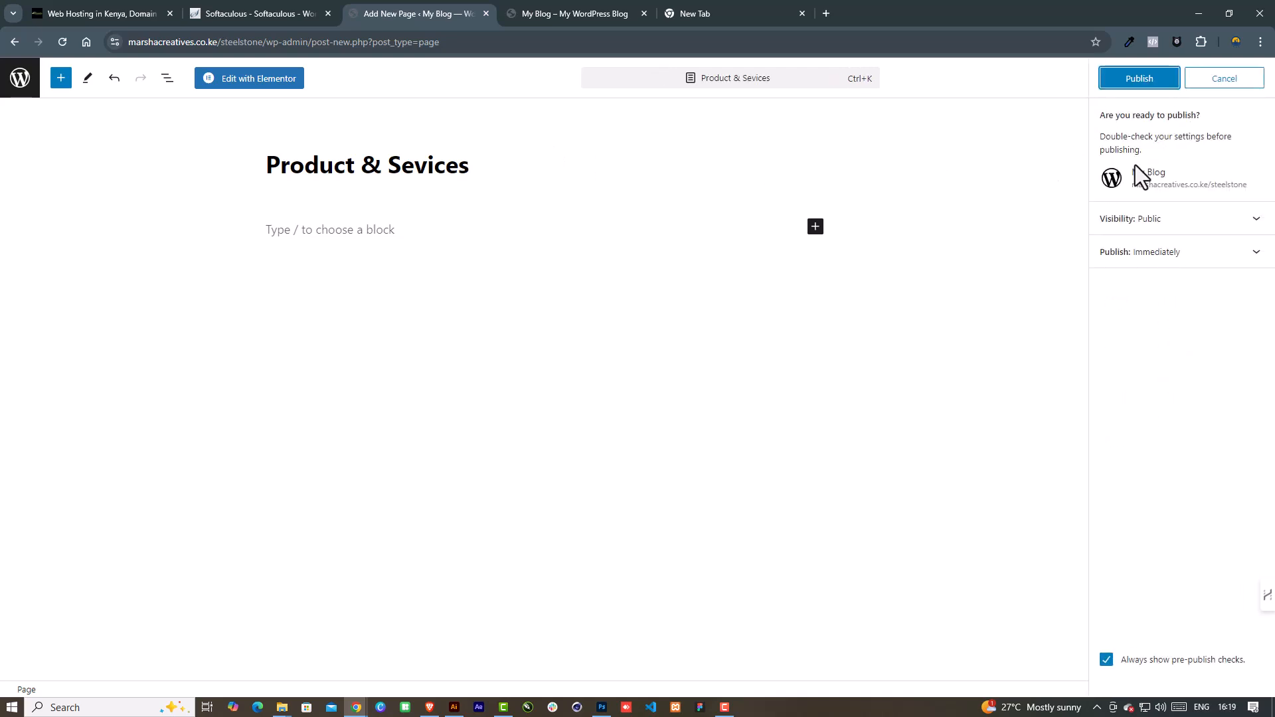
{"action": "left_click", "coordinate": [1122, 84]}
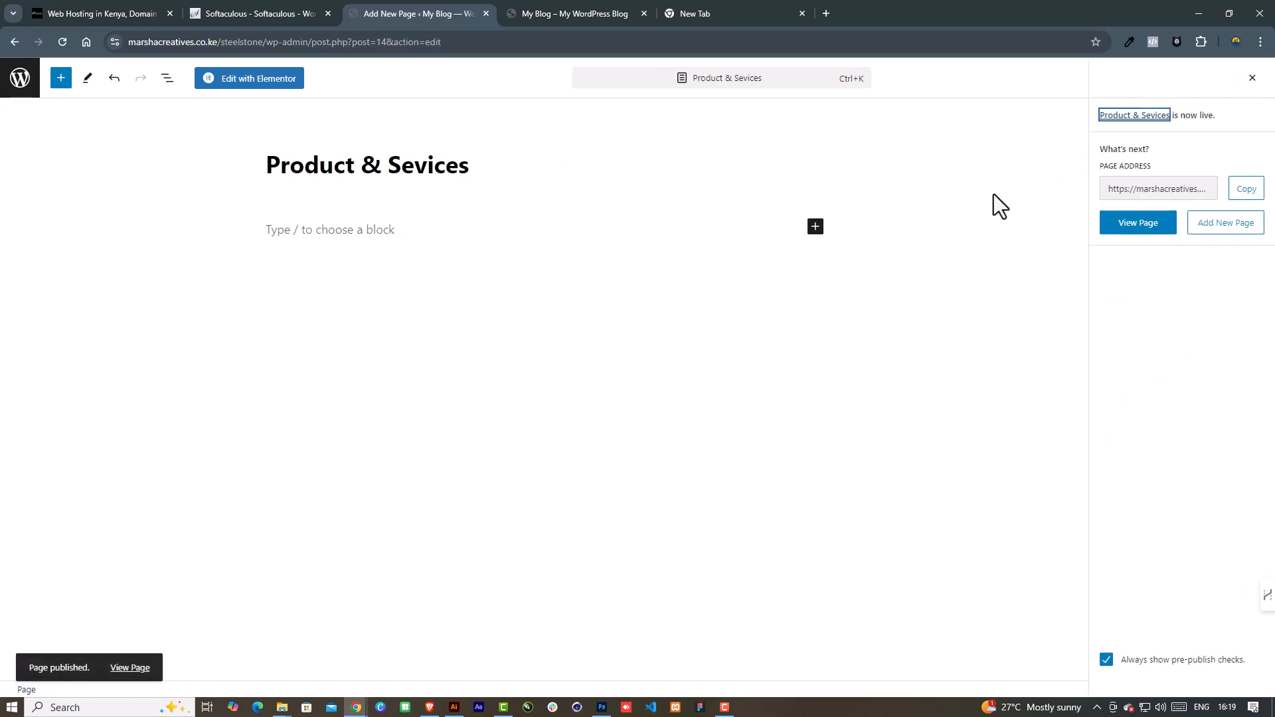
Add and publish a page titled "Contact us", and return to the list of all pages
{"action": "left_click", "coordinate": [1223, 229]}
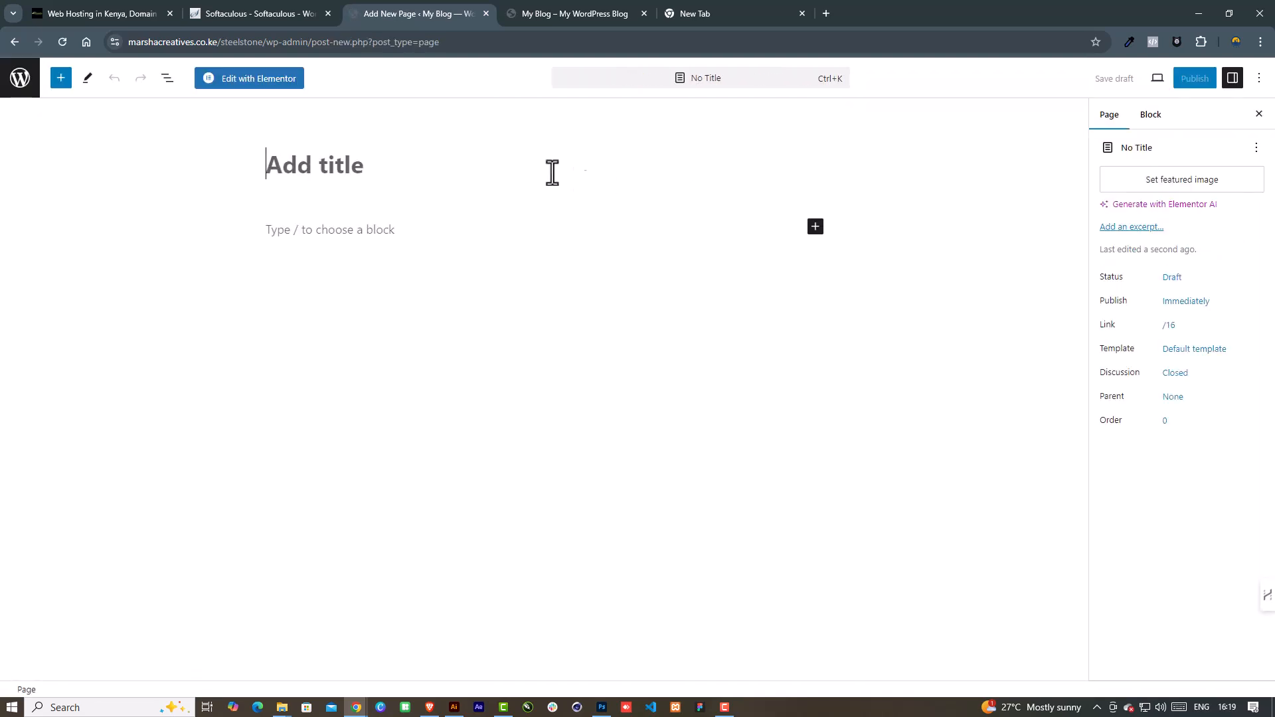
{"action": "type", "text": "Contact us"}
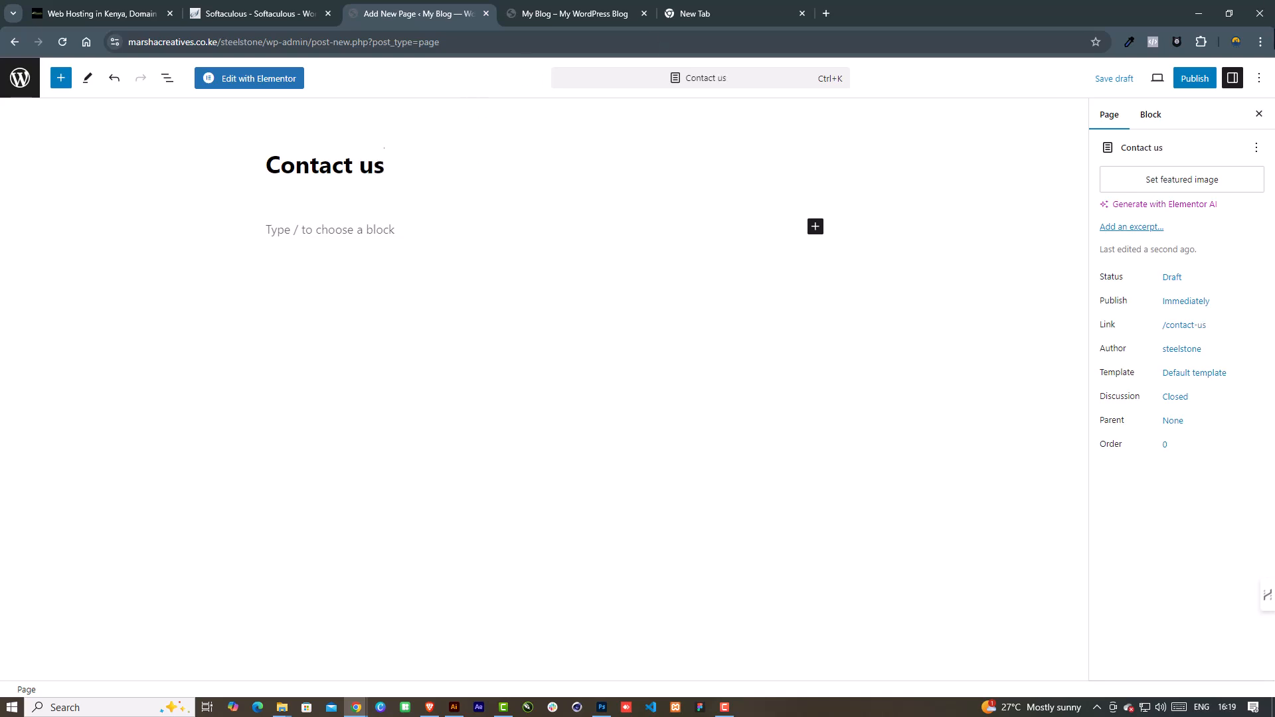
{"action": "left_click", "coordinate": [1186, 80]}
{"action": "left_click", "coordinate": [1131, 85]}
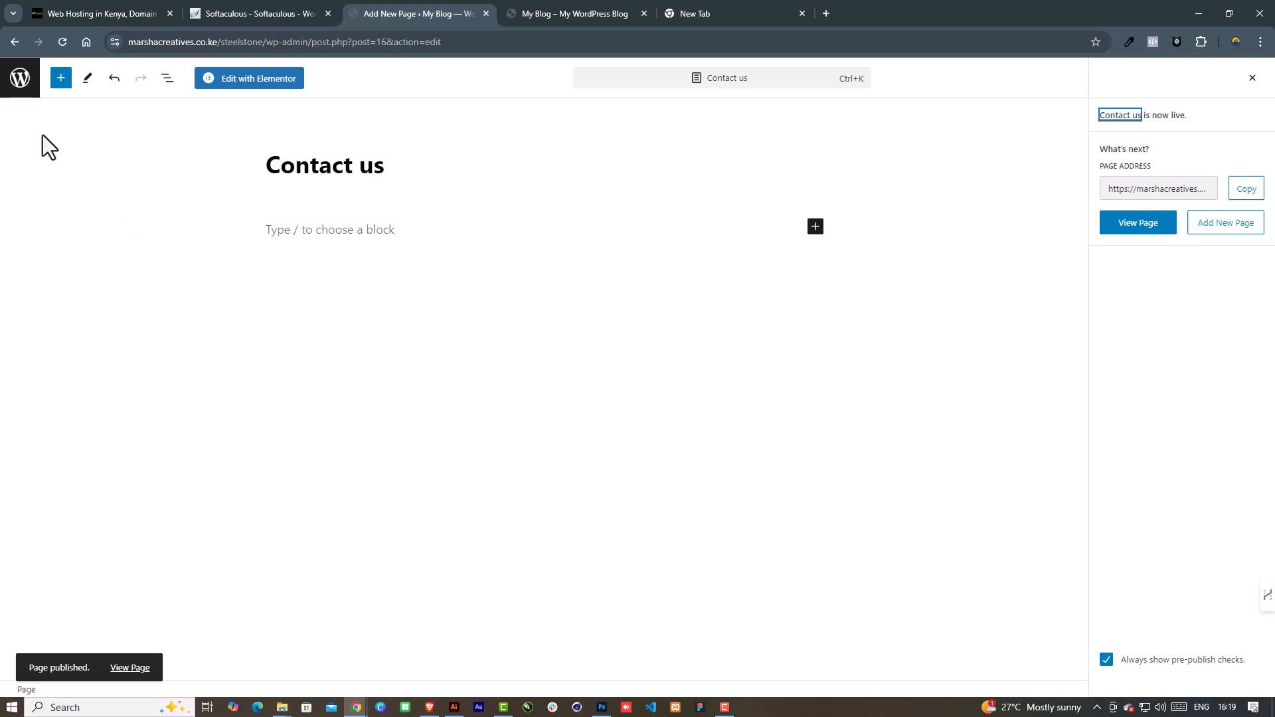
{"action": "left_click", "coordinate": [19, 81]}
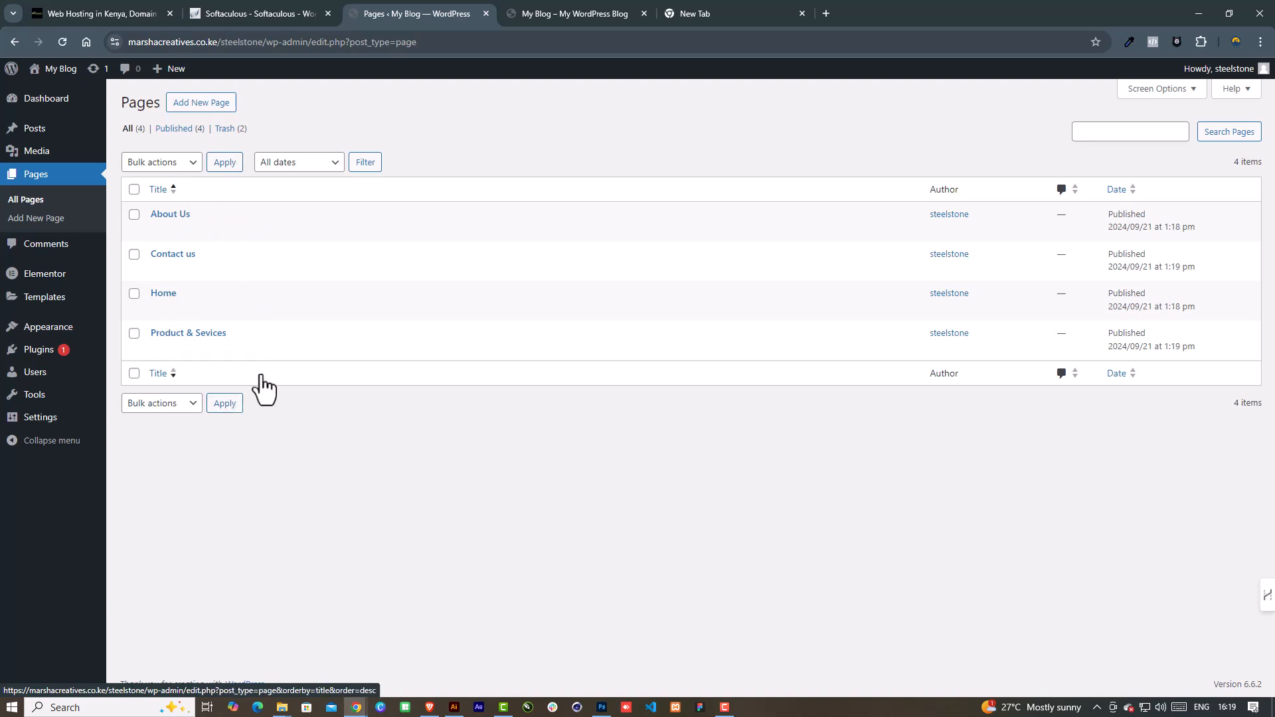
Load marshacreatives.co.ke in the blog preview's browser tab and examine the site's header, page sections and footer as a reference
{"action": "mouse_move", "coordinate": [94, 373]}
{"action": "left_click", "coordinate": [570, 13]}
{"action": "left_click", "coordinate": [604, 44]}
{"action": "type", "text": "marsha"}
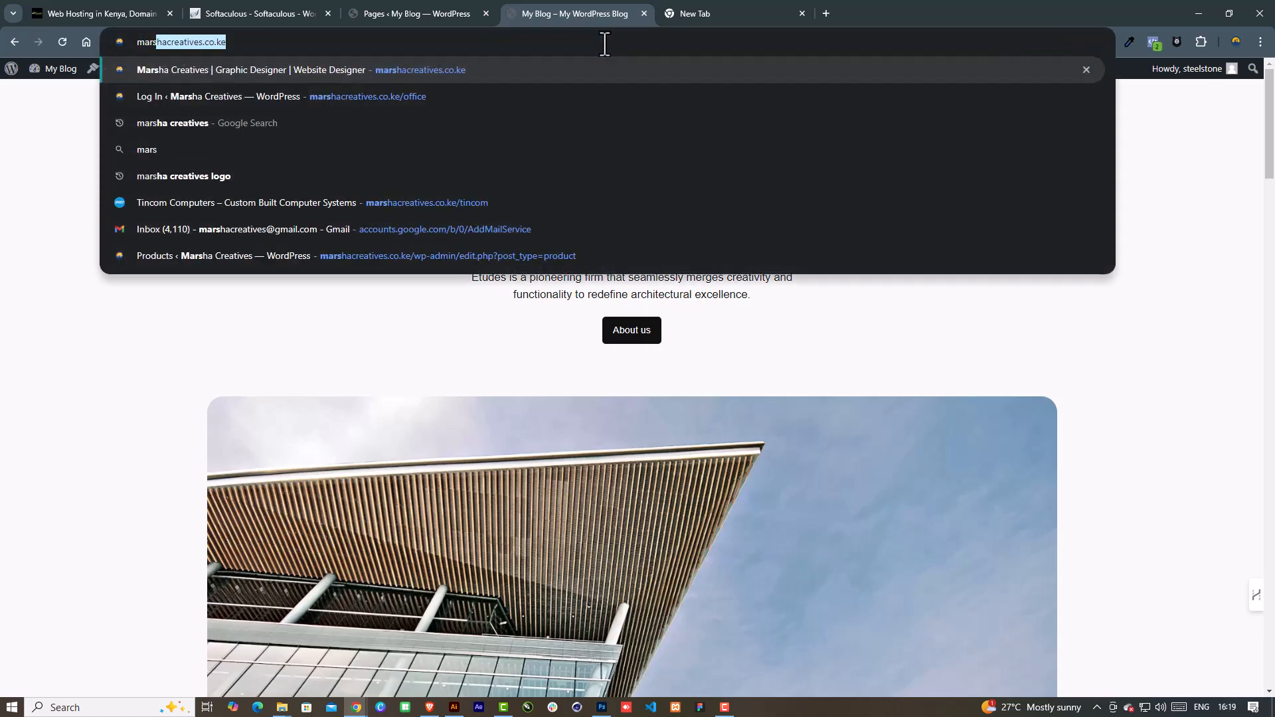
{"action": "key", "text": "Return"}
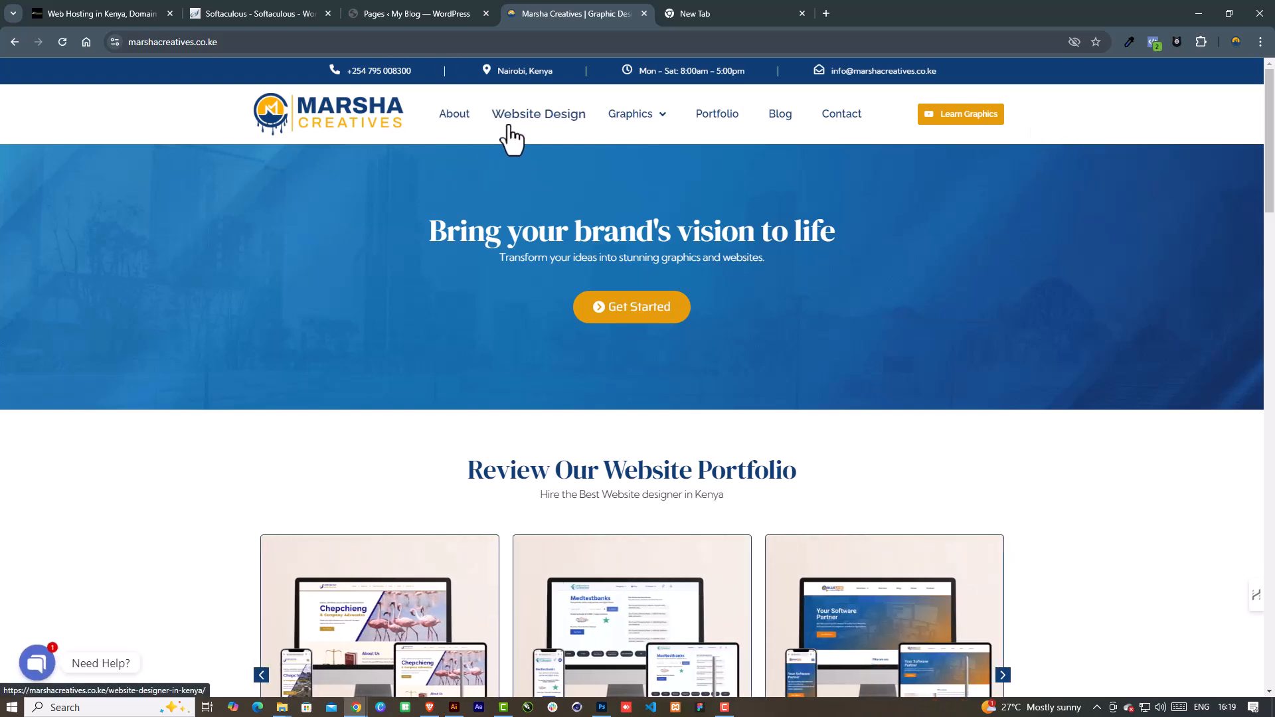
{"action": "left_click", "coordinate": [684, 13]}
{"action": "left_click", "coordinate": [449, 12]}
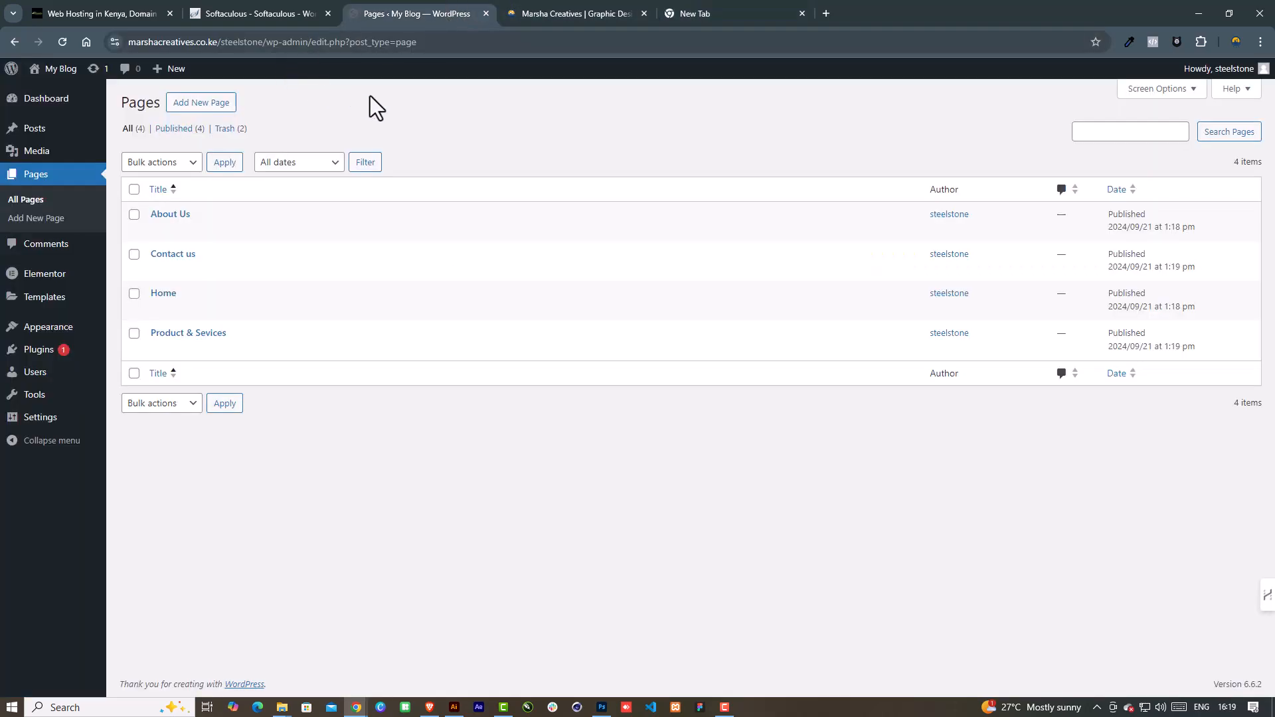
{"action": "left_click", "coordinate": [547, 9]}
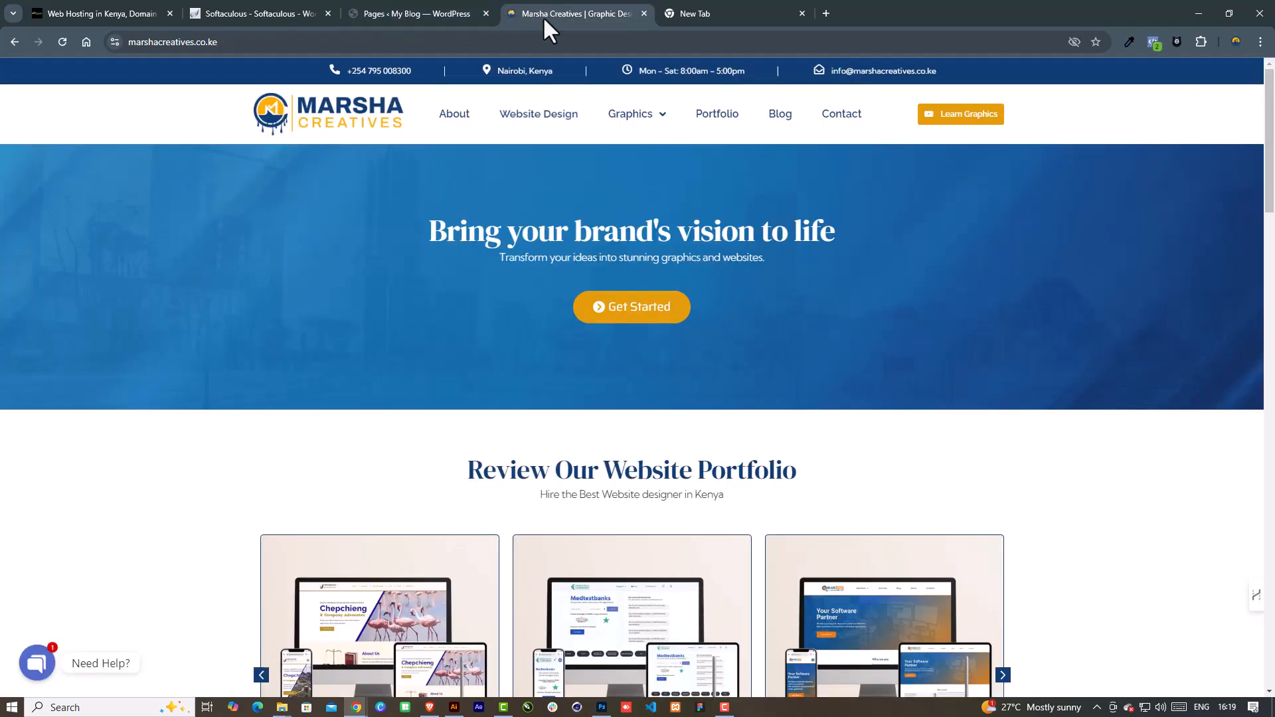
{"action": "scroll", "coordinate": [645, 539], "scroll_direction": "down", "scroll_amount": 15}
{"action": "scroll", "coordinate": [645, 539], "scroll_direction": "down", "scroll_amount": 10}
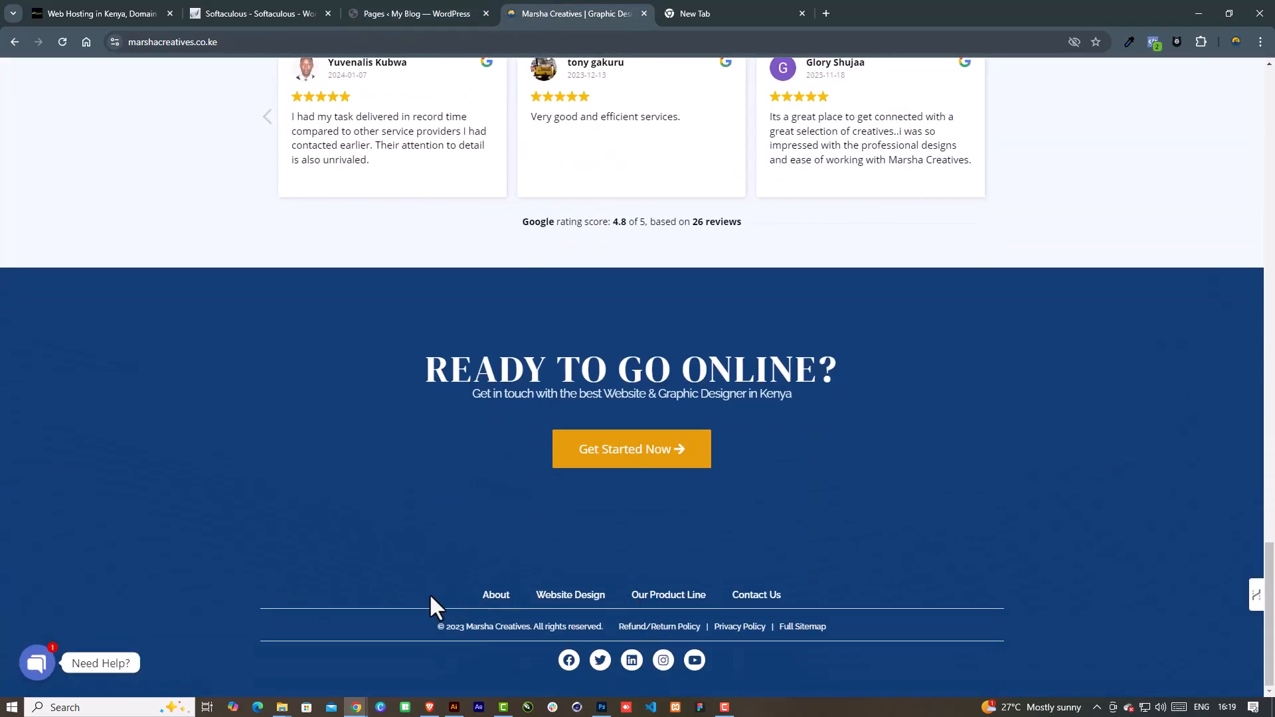
{"action": "scroll", "coordinate": [429, 592], "scroll_direction": "up", "scroll_amount": 12}
{"action": "scroll", "coordinate": [430, 595], "scroll_direction": "up", "scroll_amount": 12}
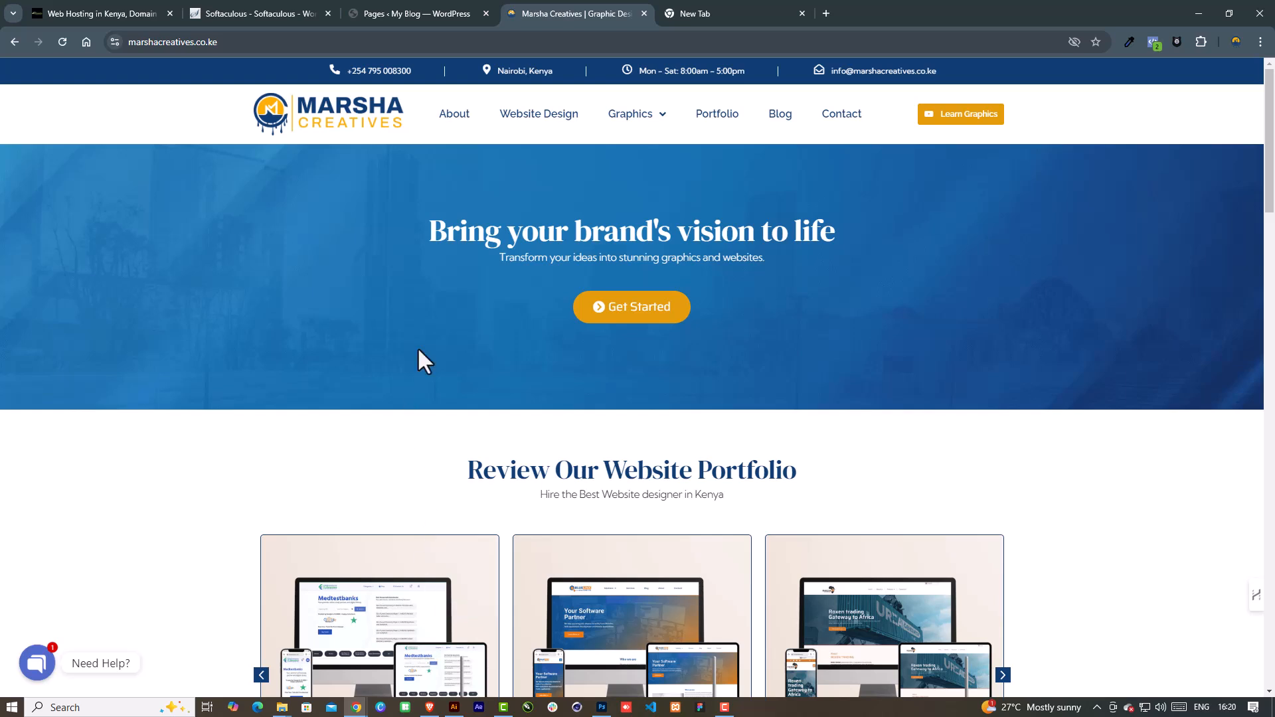
Open Elementor's Theme Builder from the WordPress admin in a new browser tab and switch to it
{"action": "left_click", "coordinate": [399, 3]}
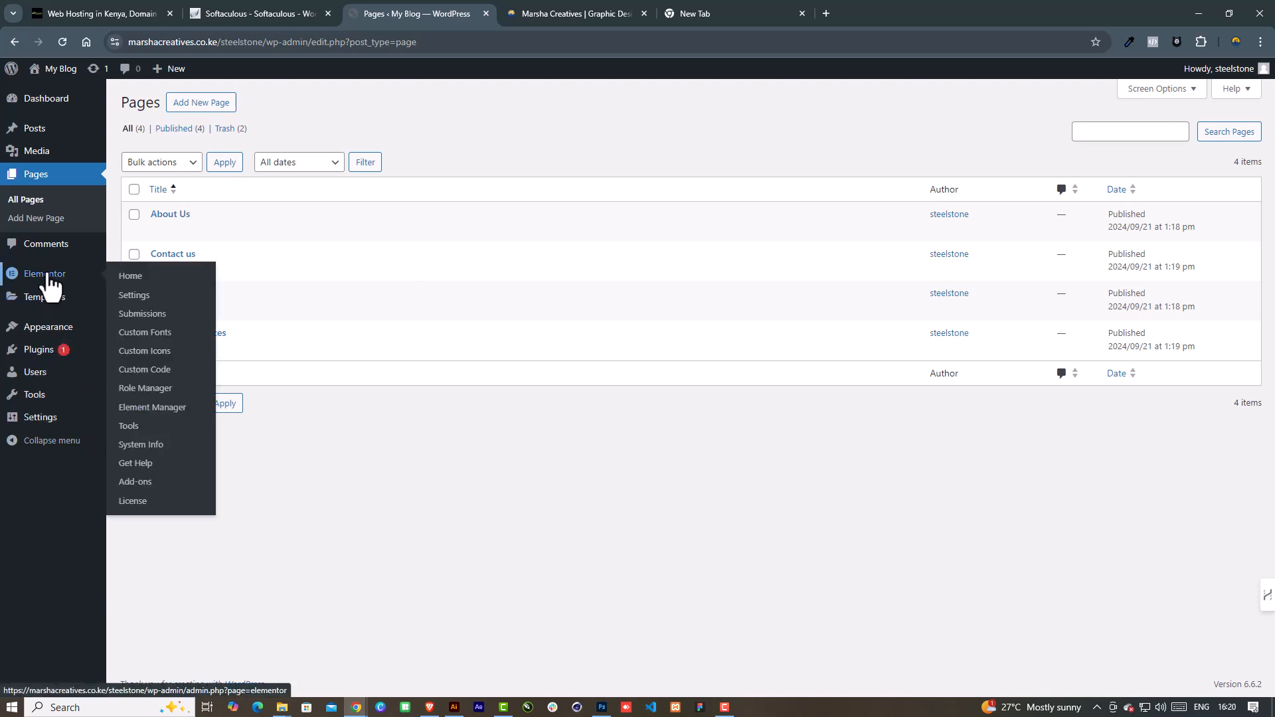
{"action": "mouse_move", "coordinate": [50, 297]}
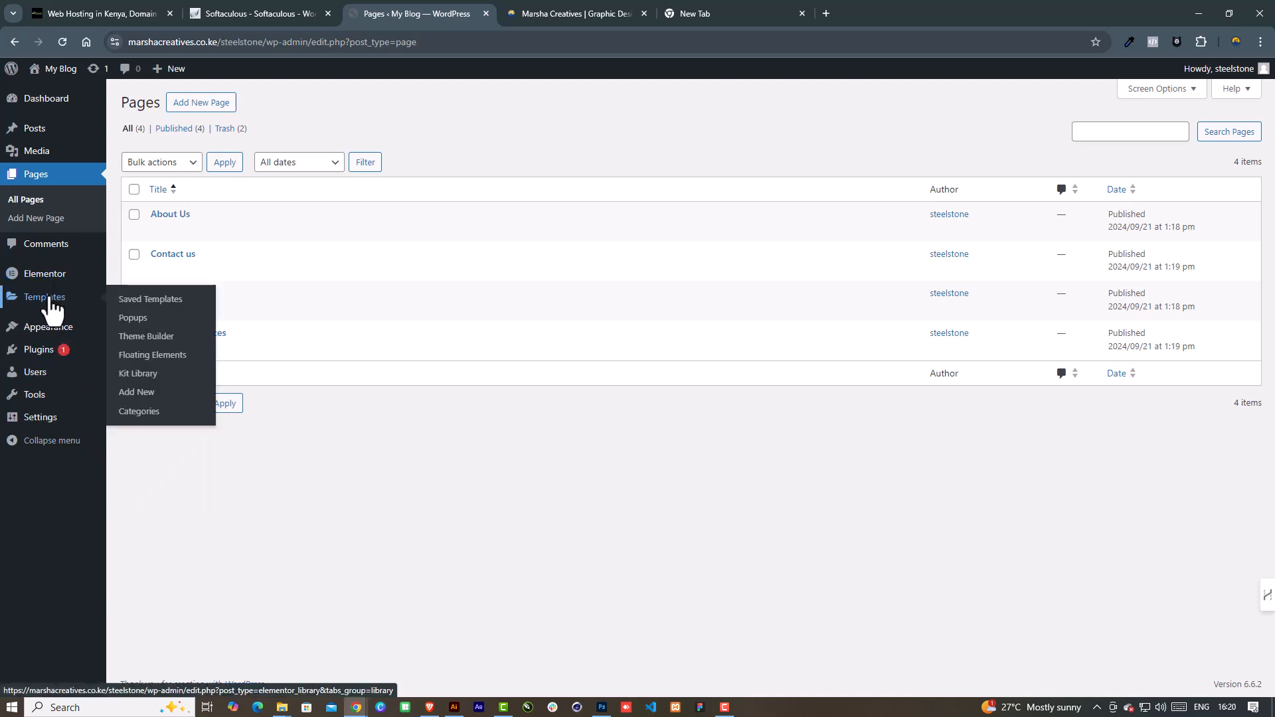
{"action": "right_click", "coordinate": [148, 348]}
{"action": "left_click", "coordinate": [186, 348]}
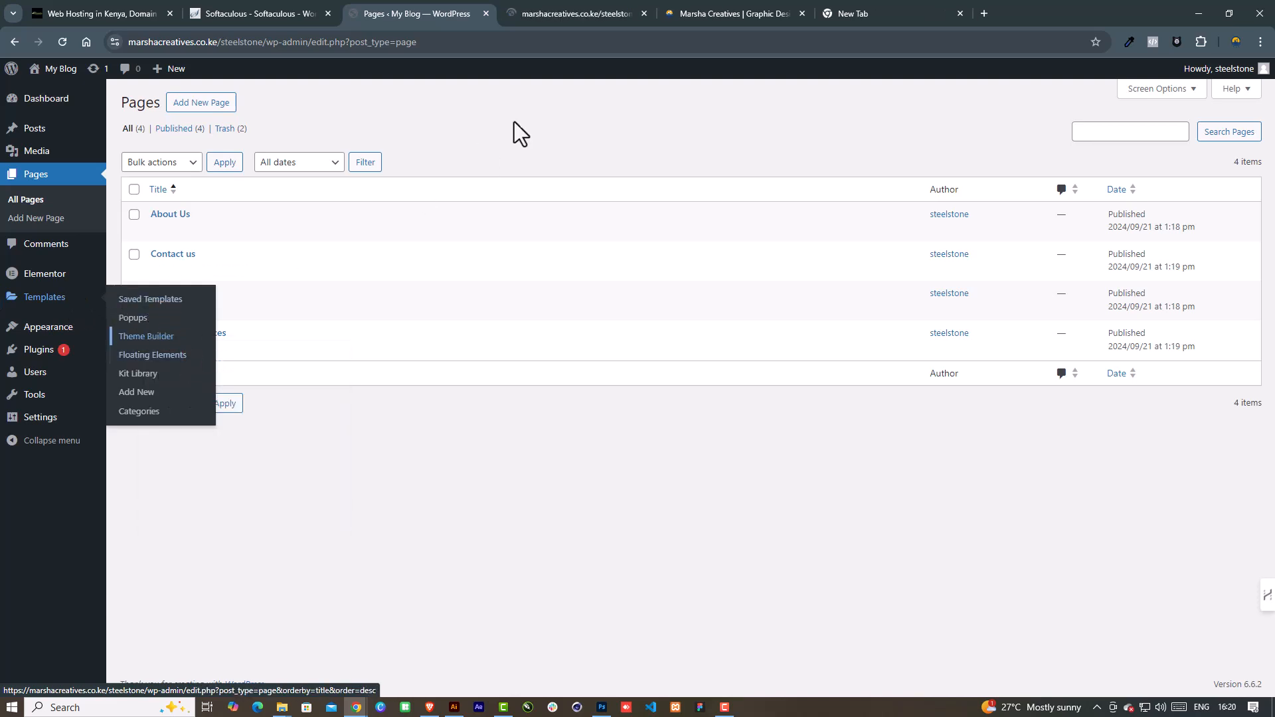
{"action": "left_click", "coordinate": [588, 2]}
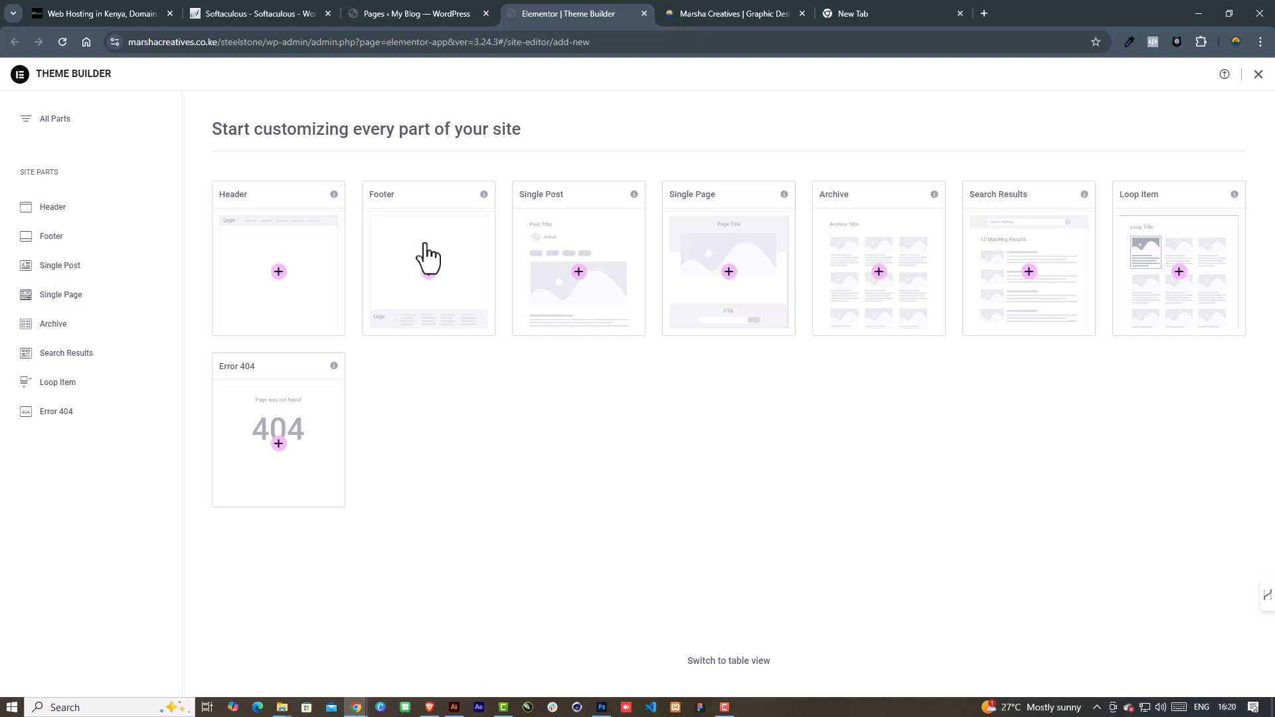
Create a blank header template, dismissing the block library and AI notification, and bring up the layout choices for a new container
{"action": "left_click", "coordinate": [278, 272]}
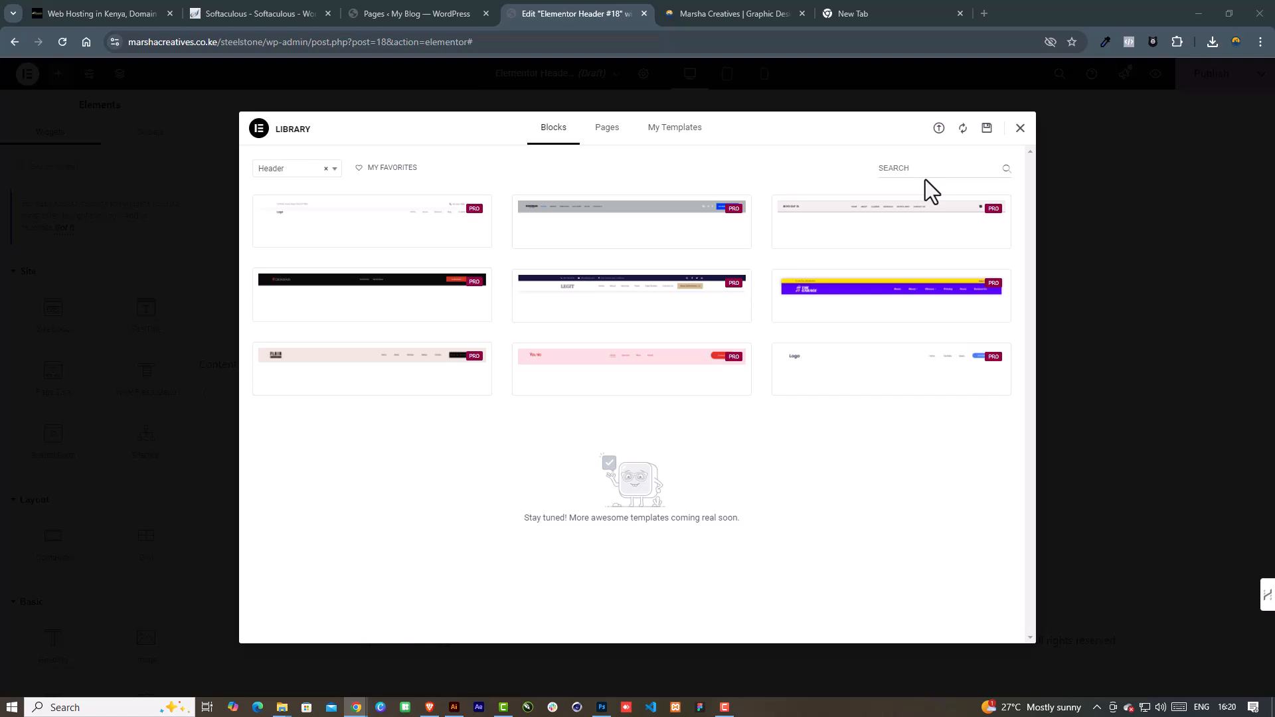
{"action": "left_click", "coordinate": [1021, 129]}
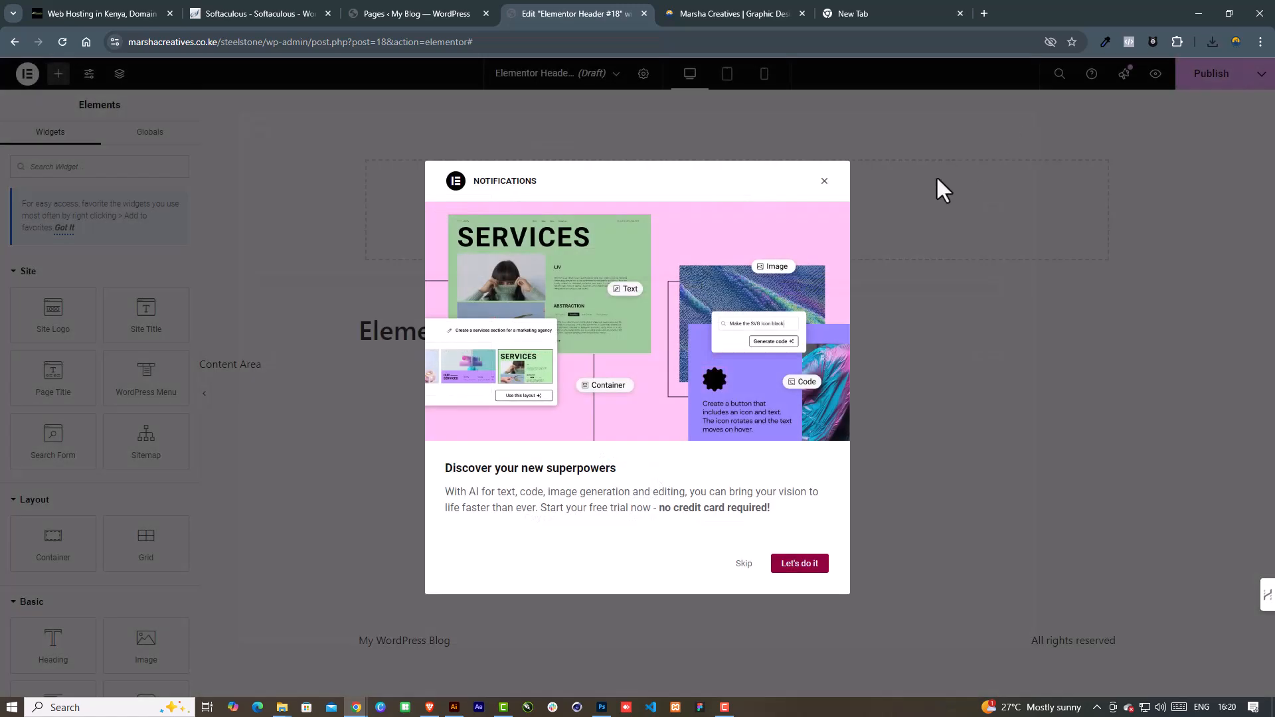
{"action": "left_click", "coordinate": [824, 182]}
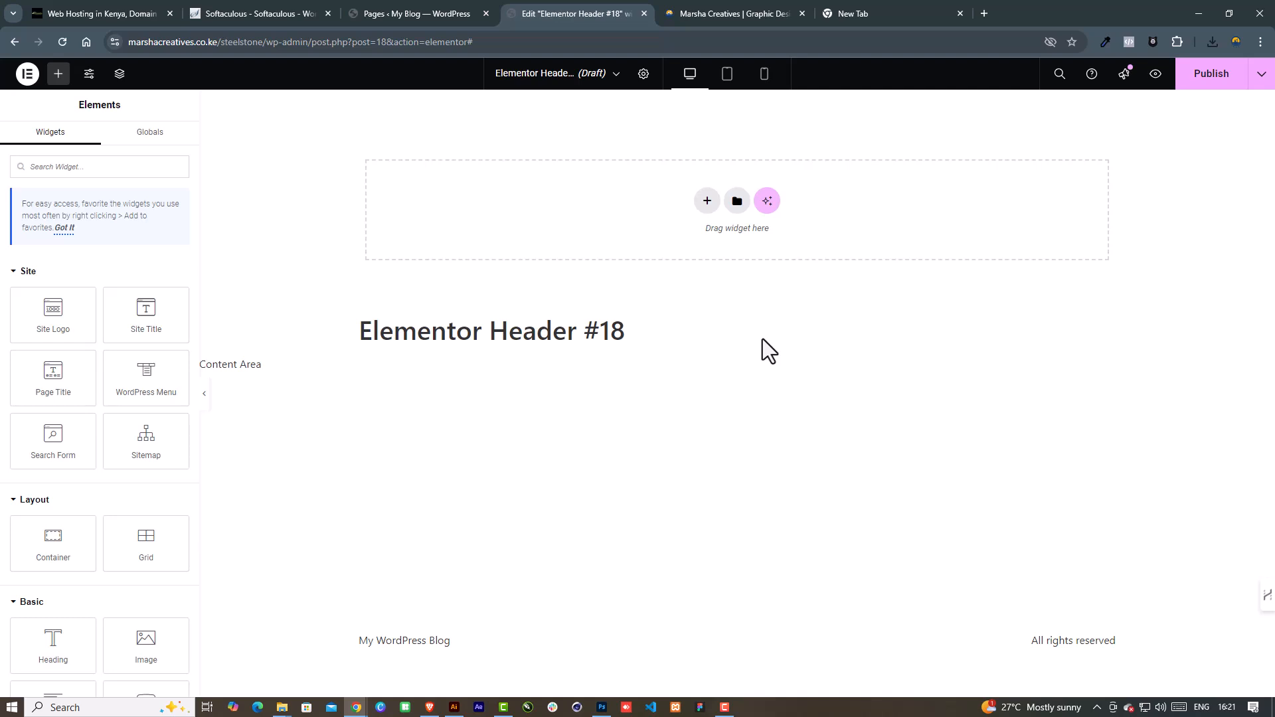
{"action": "left_click", "coordinate": [705, 201]}
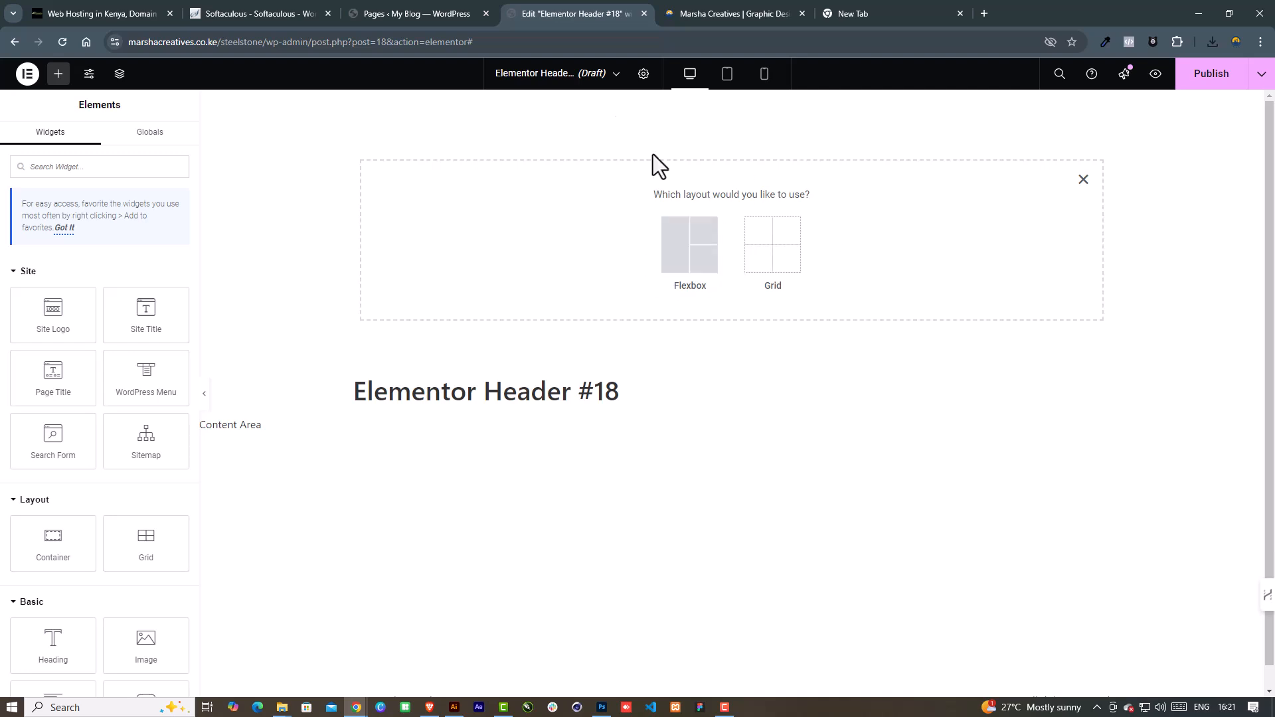
Go to the WordPress admin tab and find the Flexbox Container option among the features in Elementor's settings
{"action": "left_click", "coordinate": [424, 14]}
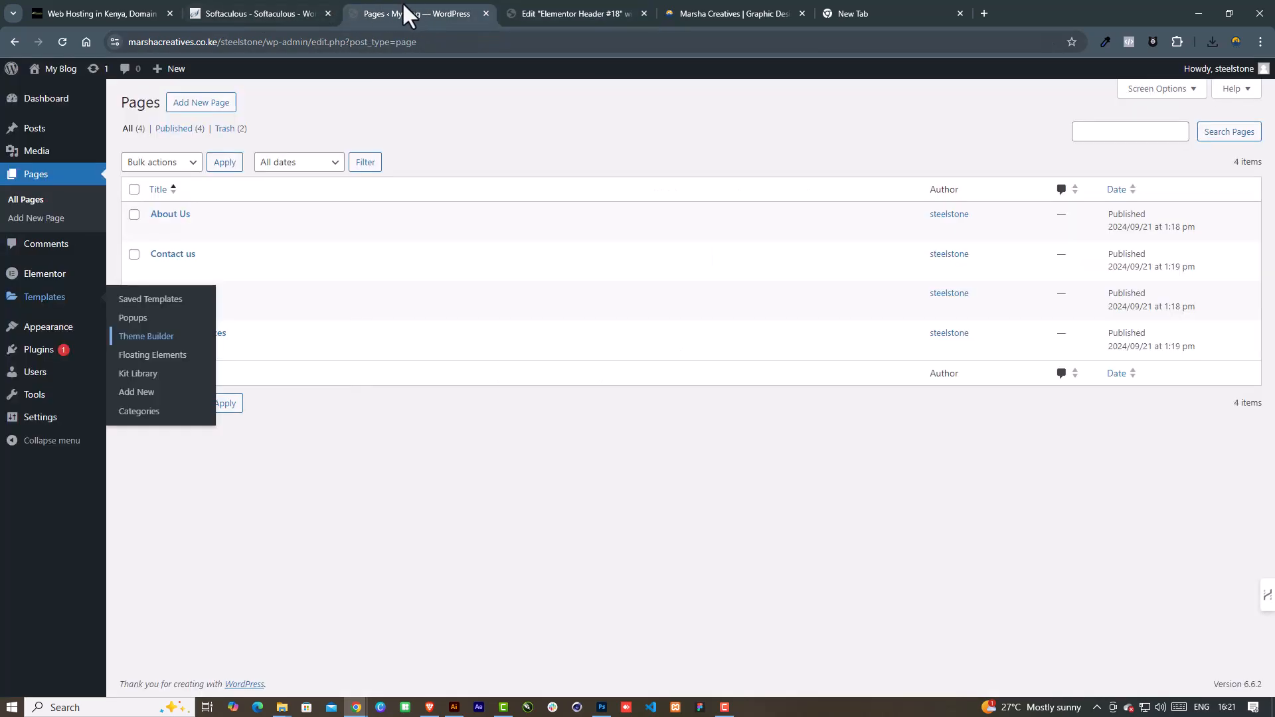
{"action": "mouse_move", "coordinate": [42, 278]}
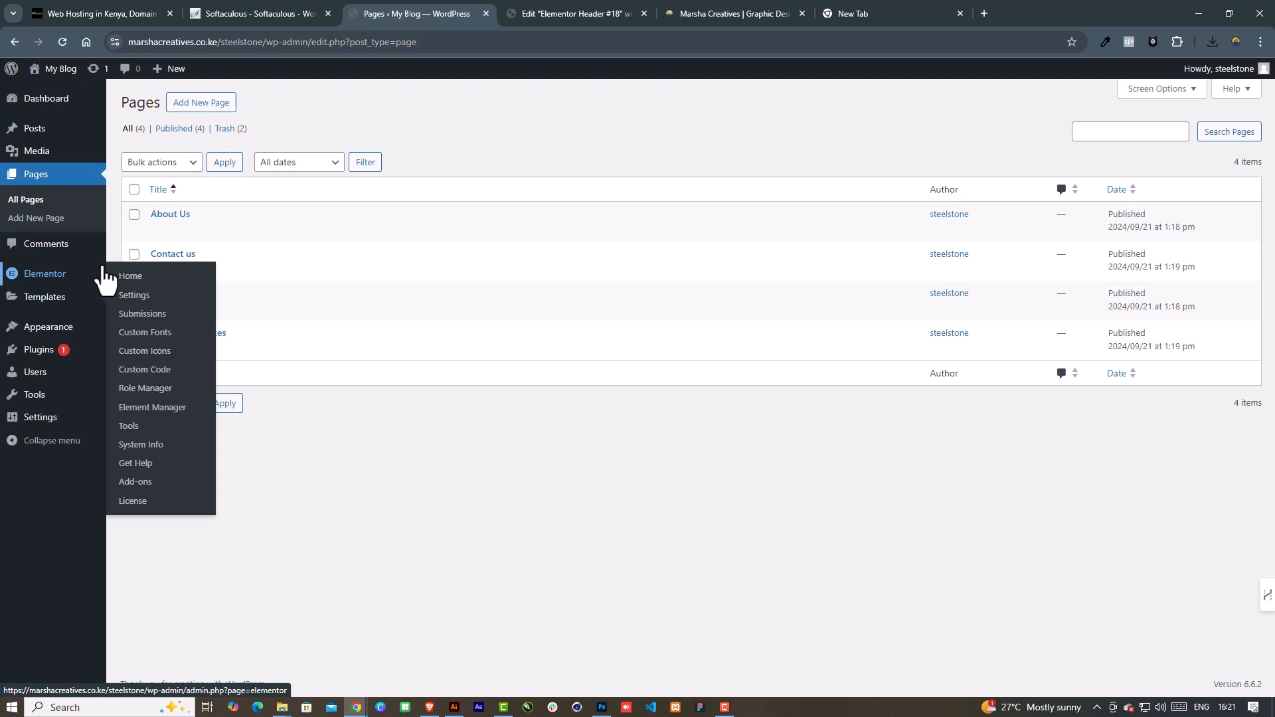
{"action": "left_click", "coordinate": [138, 296]}
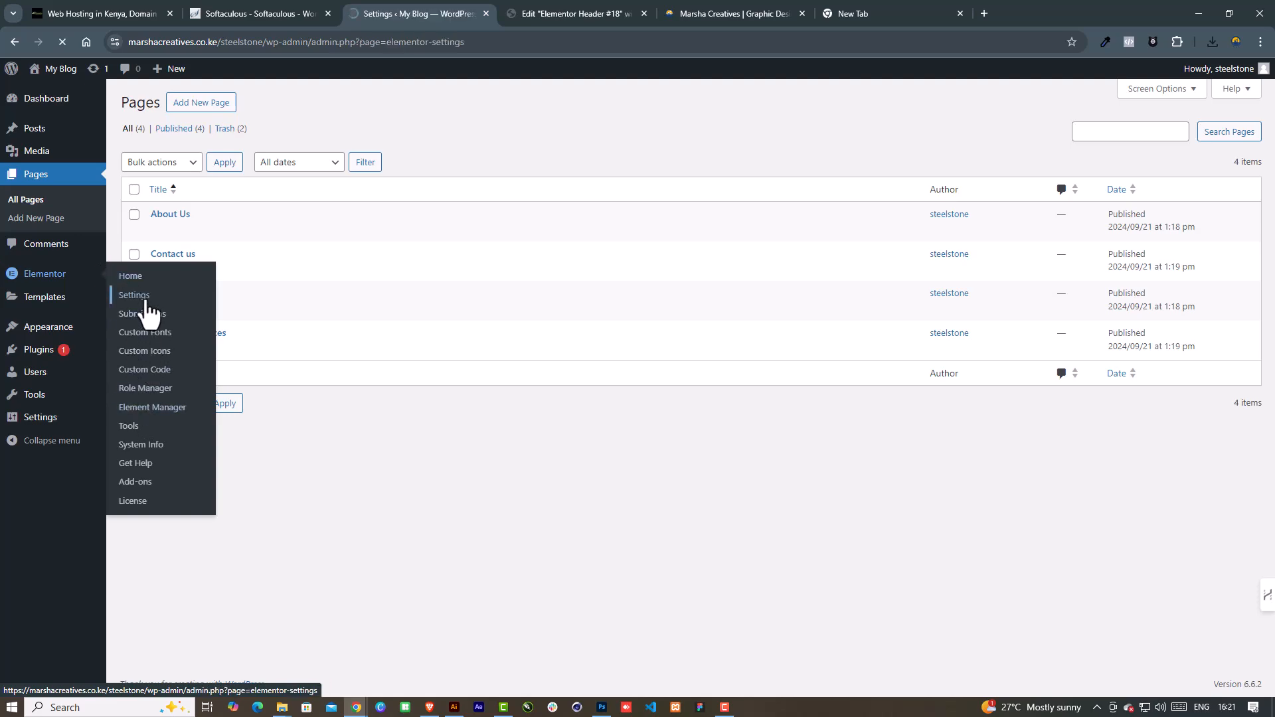
{"action": "left_click", "coordinate": [404, 146]}
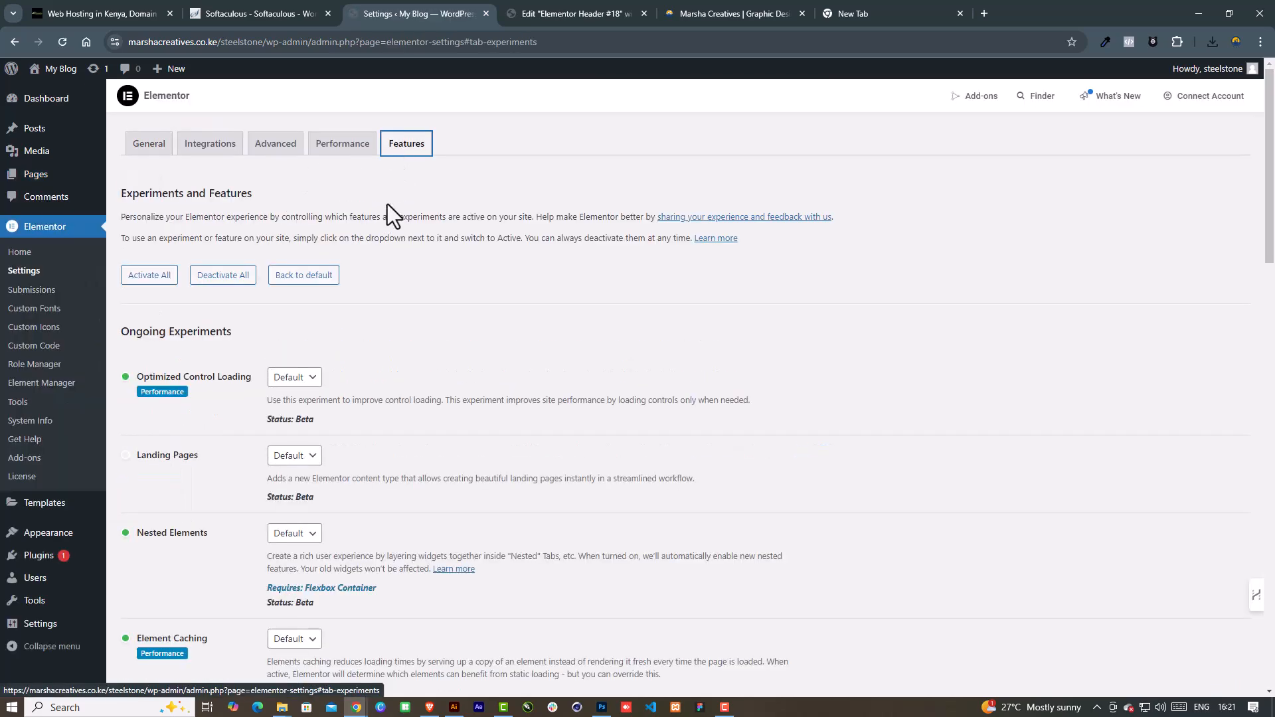
{"action": "scroll", "coordinate": [439, 448], "scroll_direction": "down", "scroll_amount": 4}
{"action": "scroll", "coordinate": [439, 449], "scroll_direction": "down", "scroll_amount": 8}
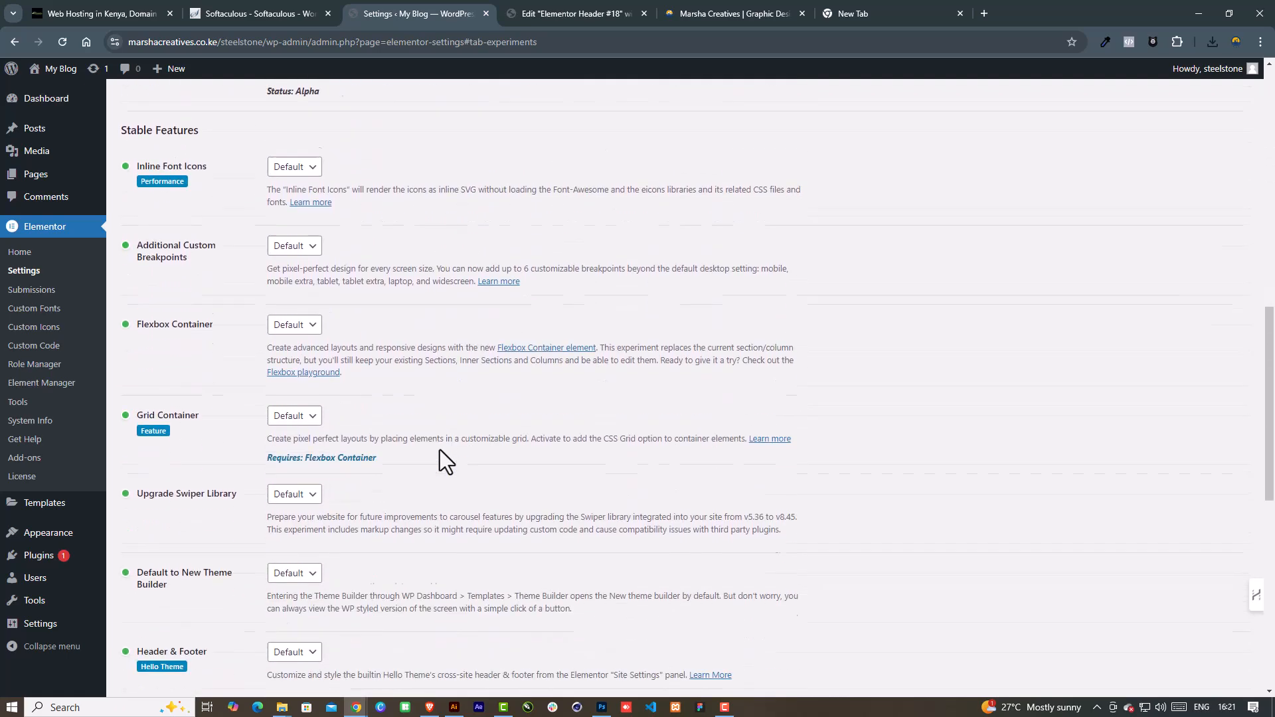
Set the Flexbox Container feature to Inactive, confirm its deactivation and save the Elementor settings
{"action": "left_click", "coordinate": [270, 313]}
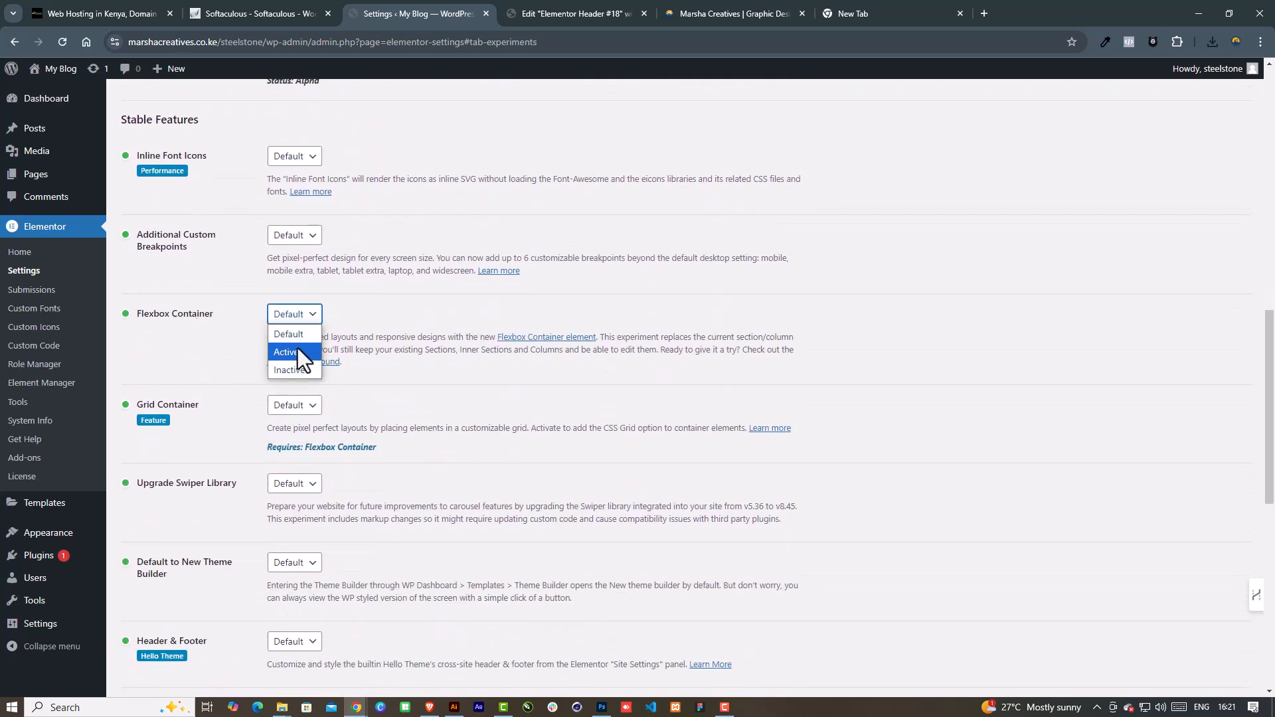
{"action": "left_click", "coordinate": [294, 364]}
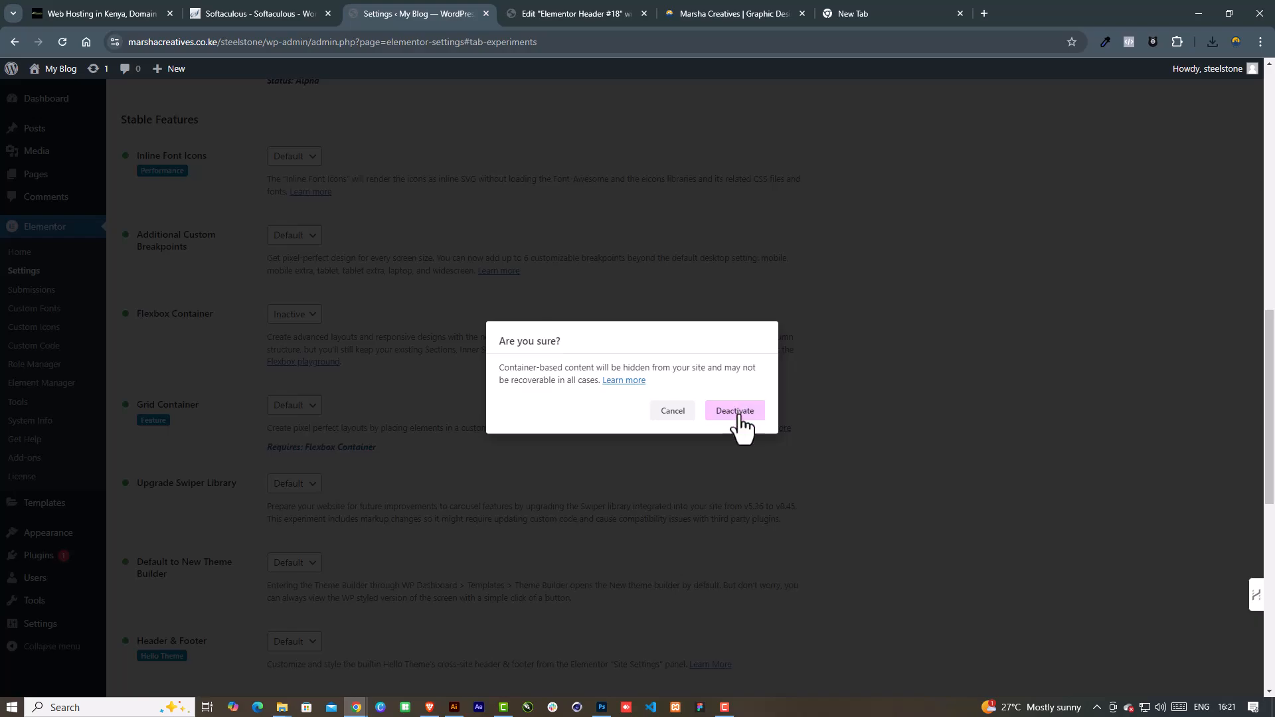
{"action": "left_click", "coordinate": [735, 411]}
{"action": "scroll", "coordinate": [336, 508], "scroll_direction": "down", "scroll_amount": 15}
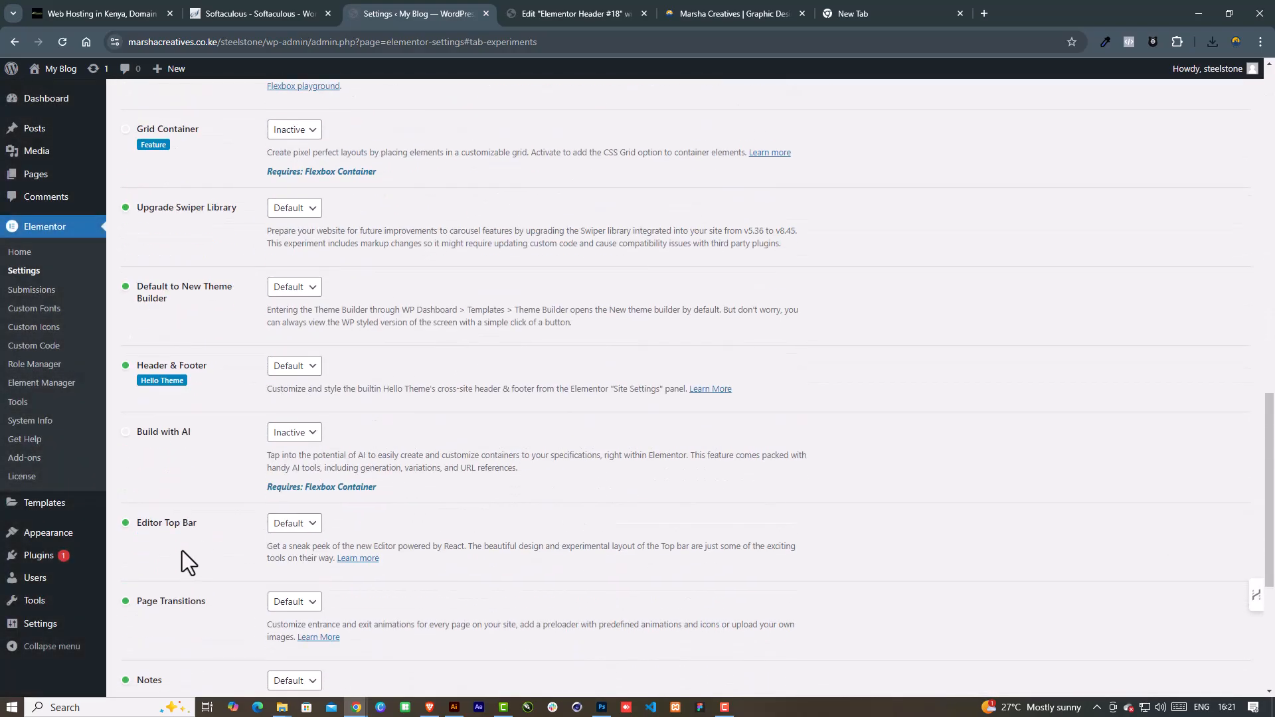
{"action": "left_click", "coordinate": [167, 628]}
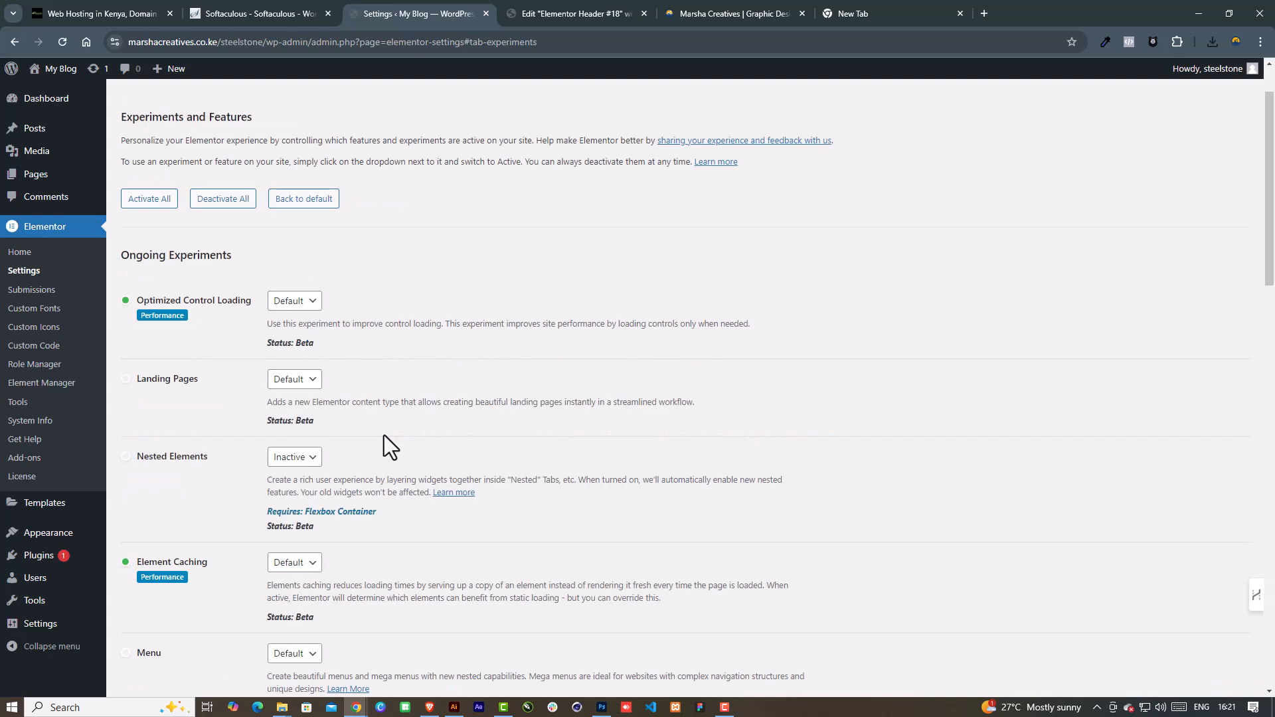
Return to the header template, close the layout choices, reload the editor and add a single-column section
{"action": "left_click", "coordinate": [589, 12]}
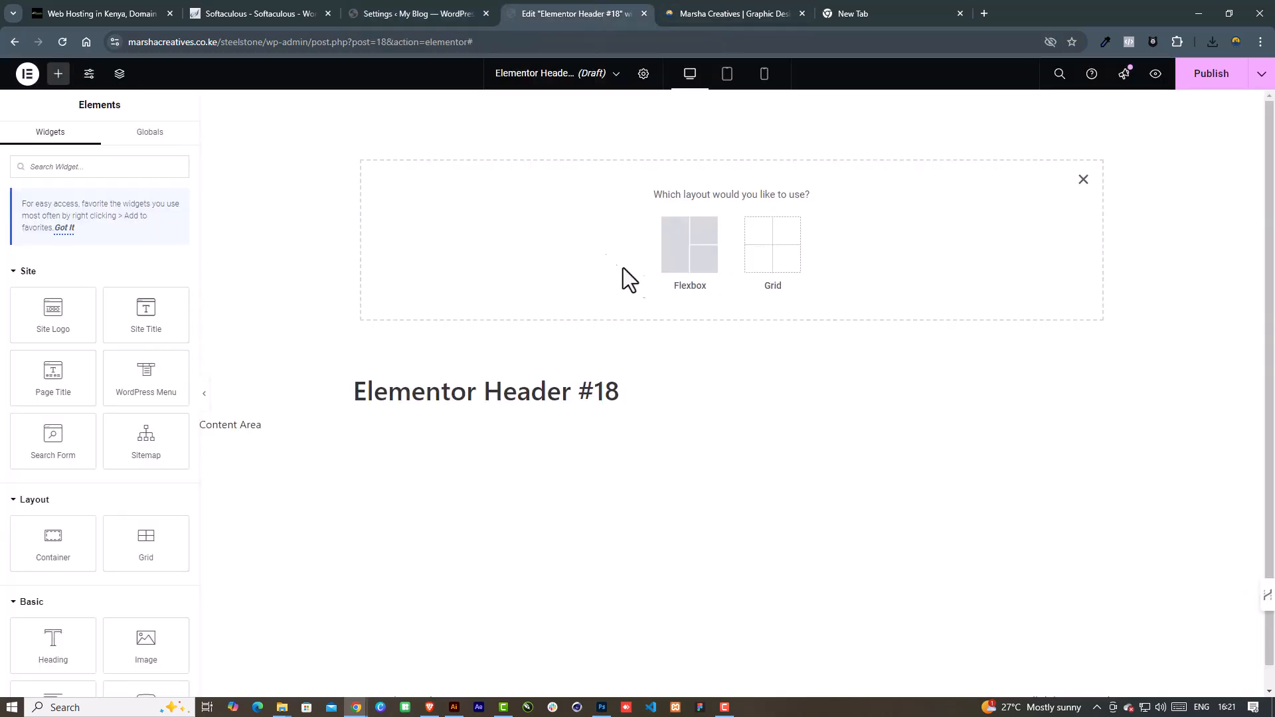
{"action": "left_click", "coordinate": [1083, 179]}
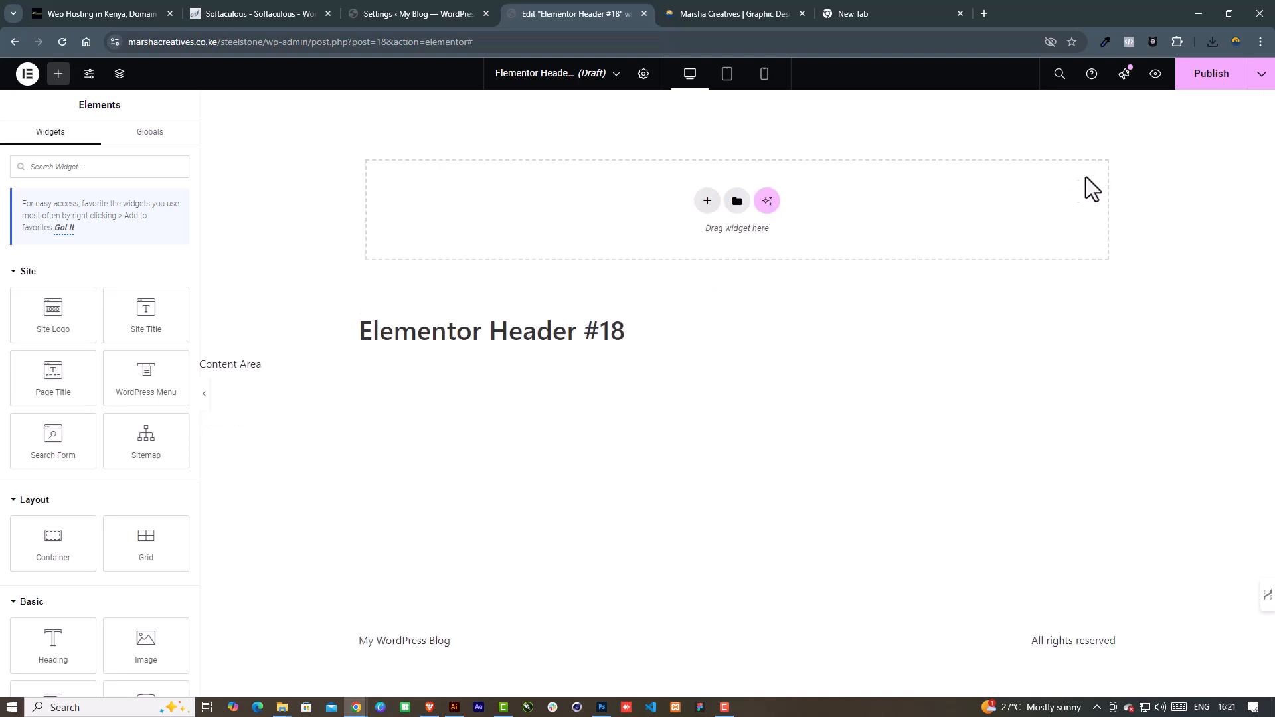
{"action": "left_click", "coordinate": [62, 42]}
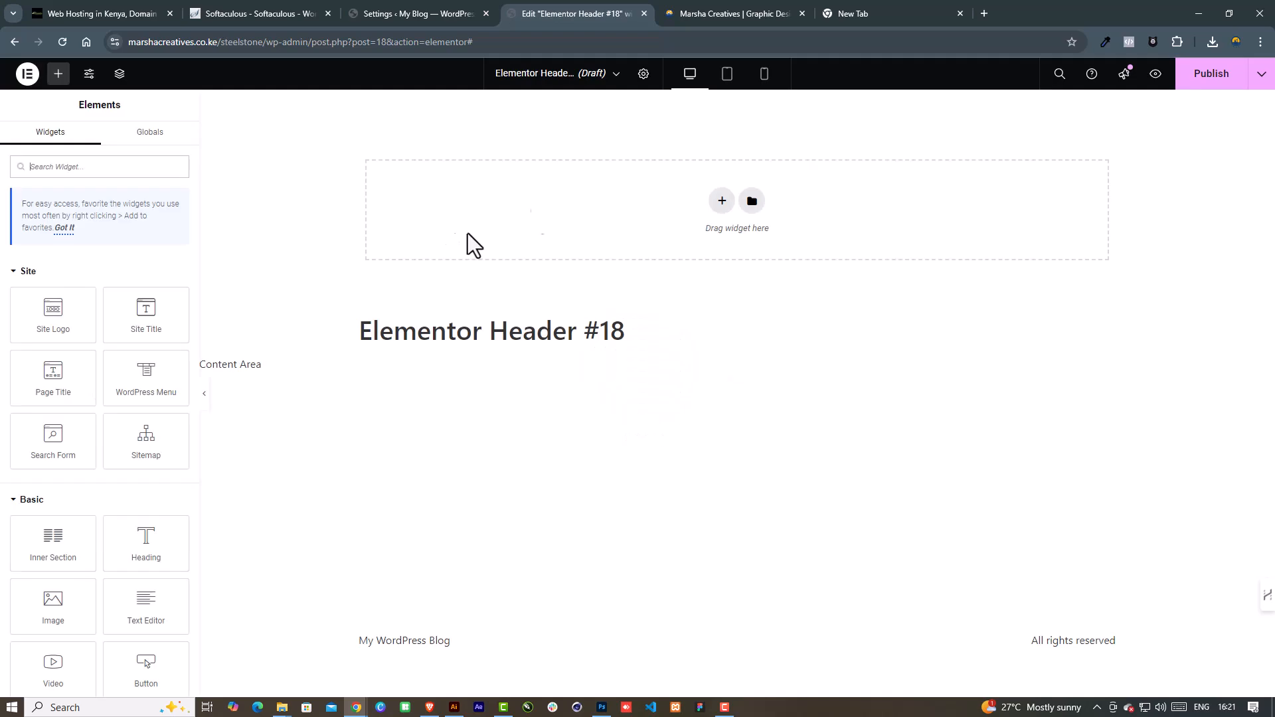
{"action": "left_click", "coordinate": [721, 201]}
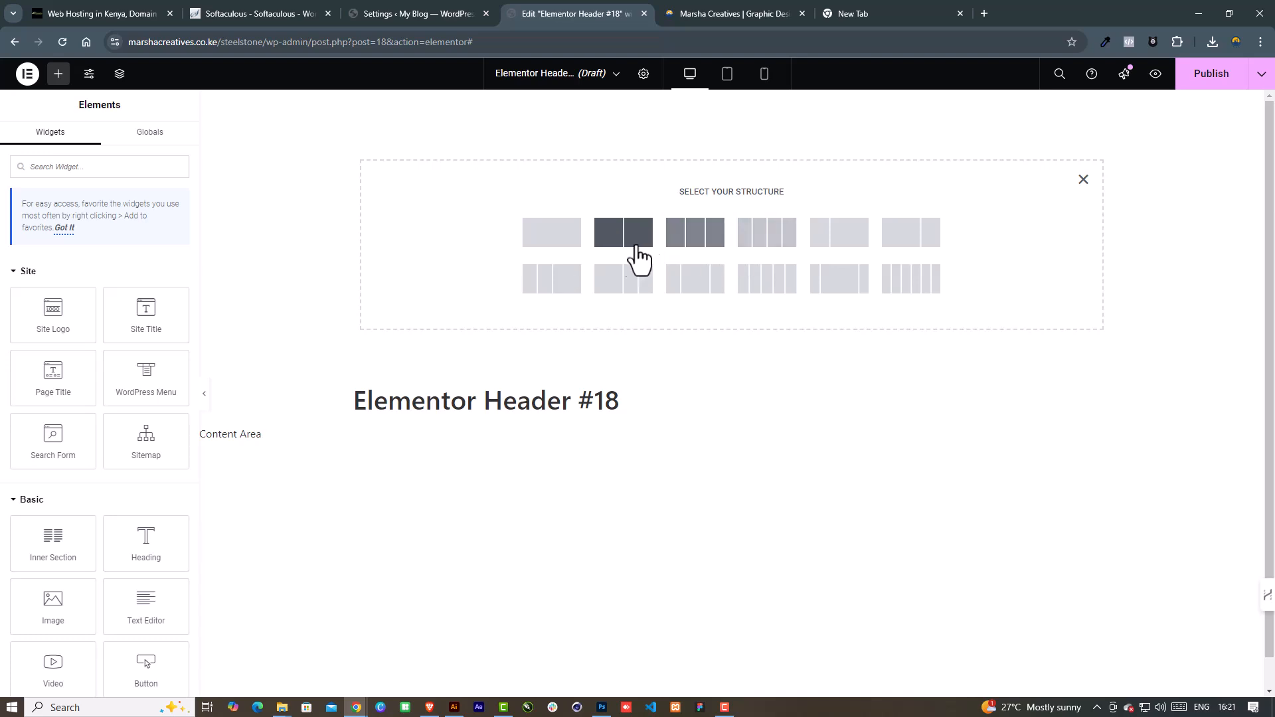
{"action": "left_click", "coordinate": [560, 237]}
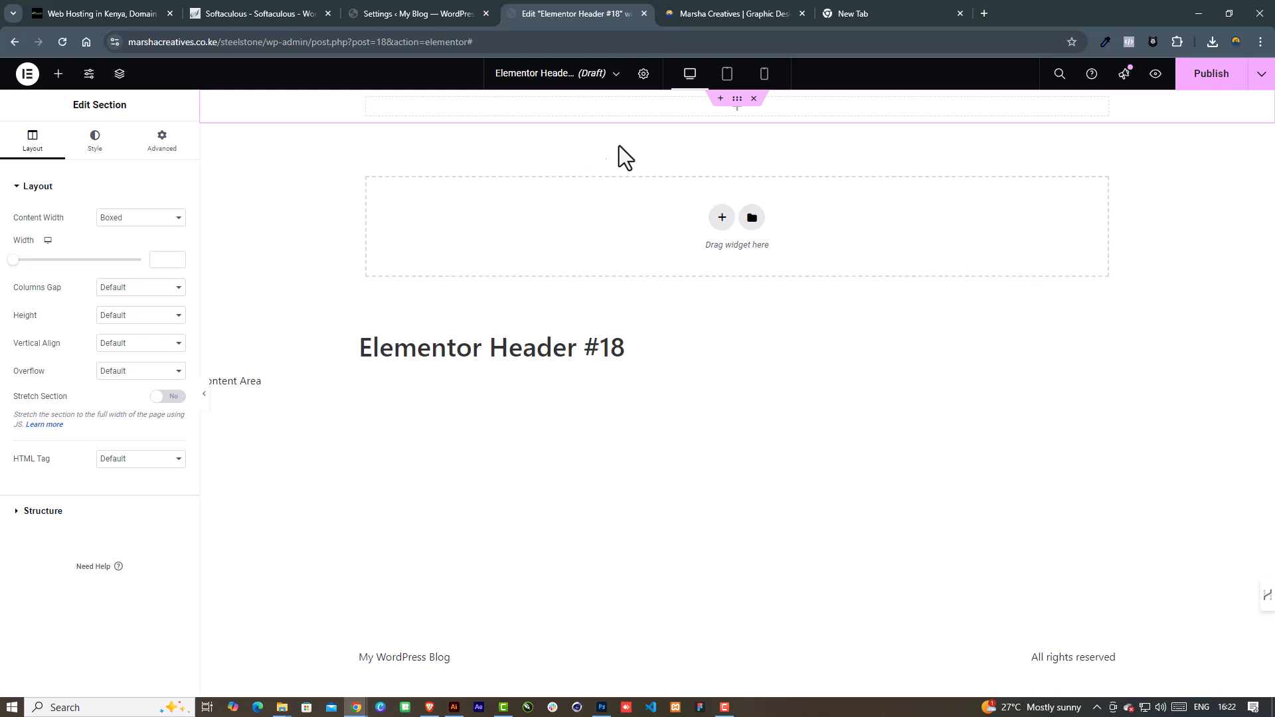
Look through the header template's general and preview settings and the Elementor menu, and bring up the Site Settings
{"action": "left_click", "coordinate": [643, 74]}
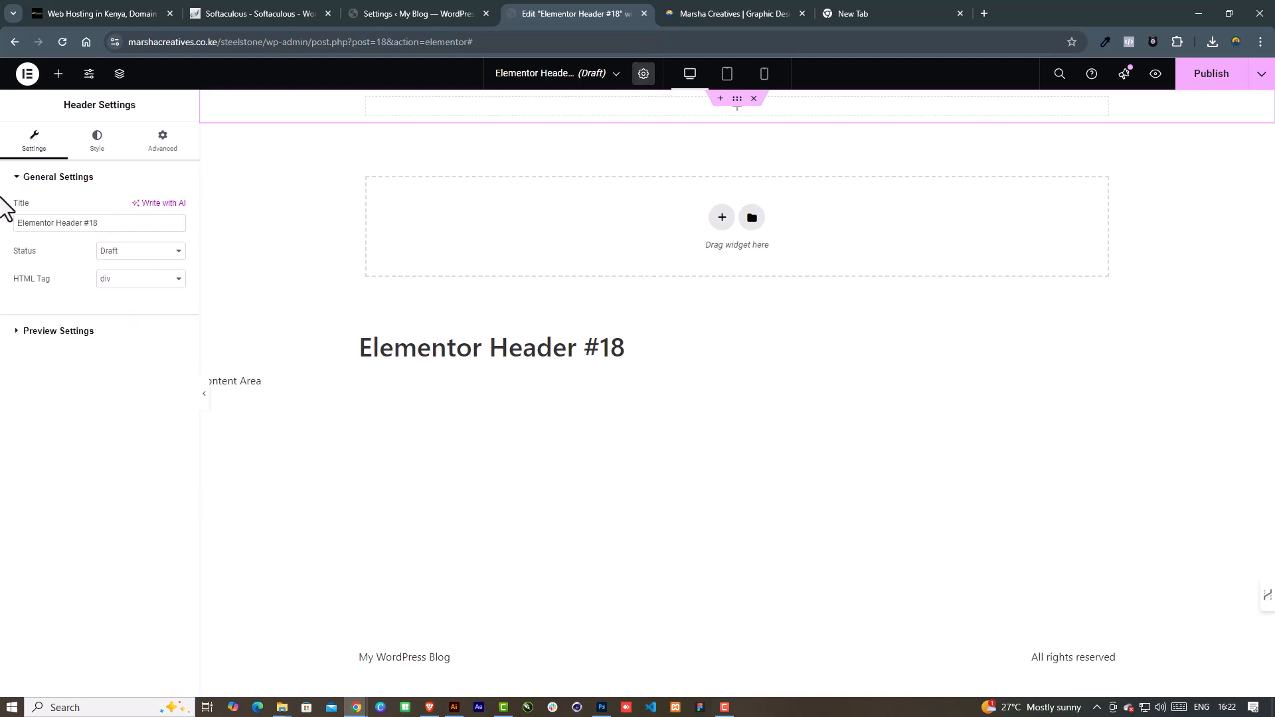
{"action": "left_click", "coordinate": [59, 330]}
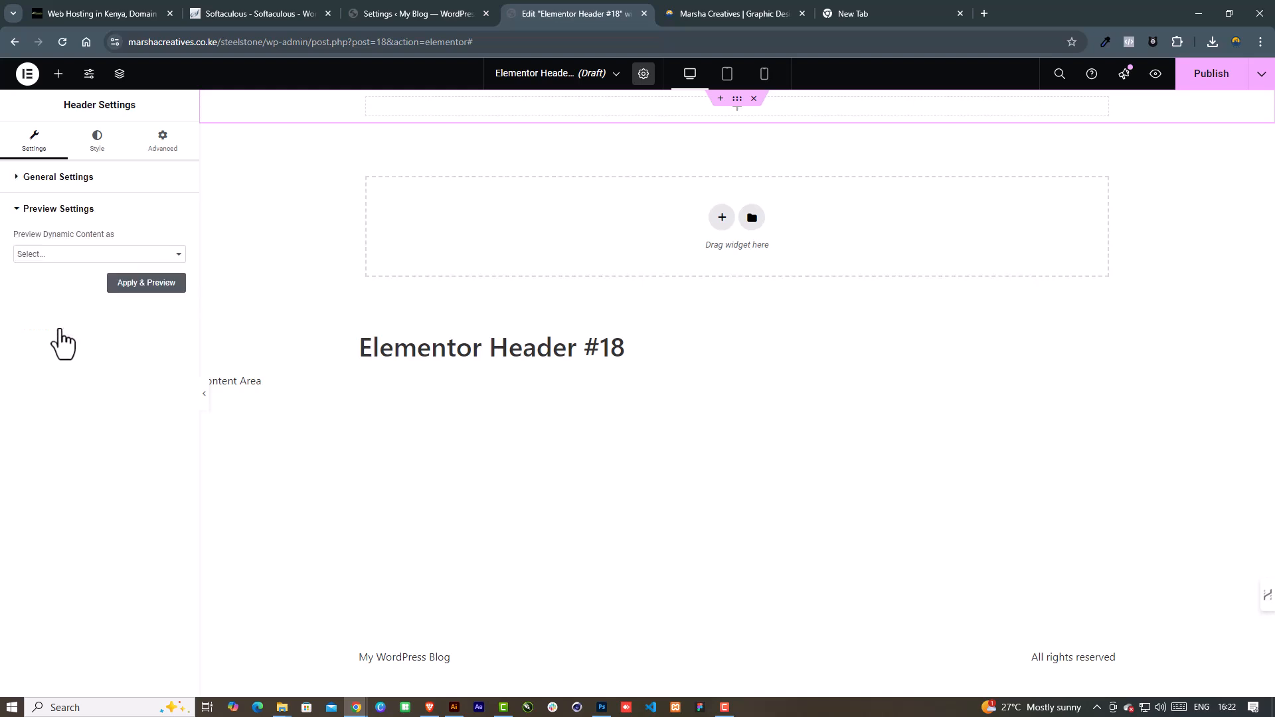
{"action": "left_click", "coordinate": [28, 75]}
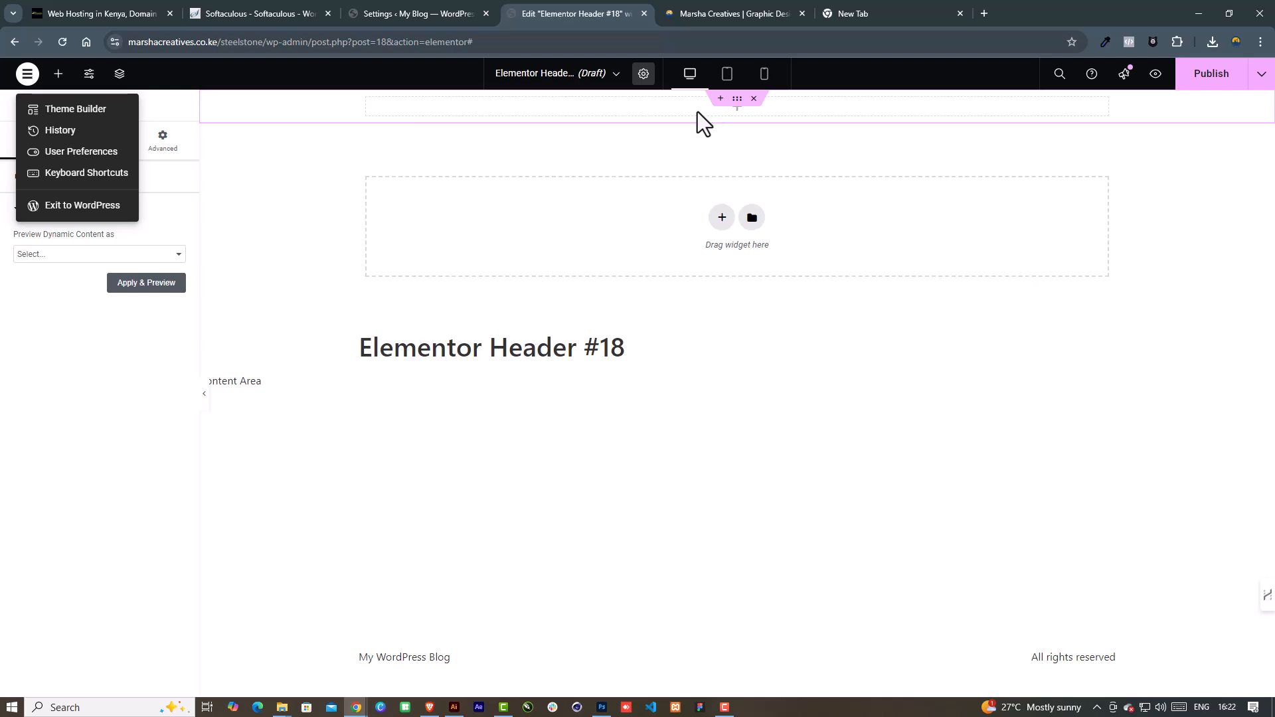
{"action": "left_click", "coordinate": [879, 156]}
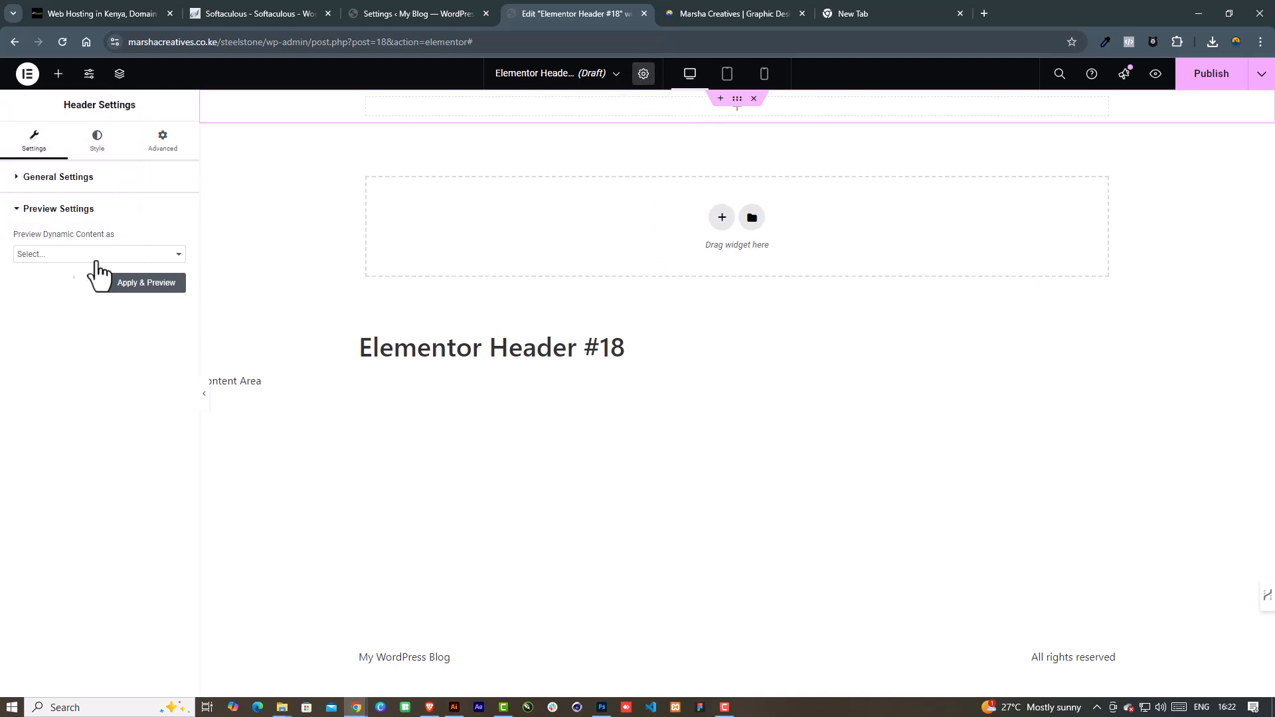
{"action": "left_click", "coordinate": [59, 255]}
{"action": "left_click", "coordinate": [58, 255]}
{"action": "left_click", "coordinate": [28, 180]}
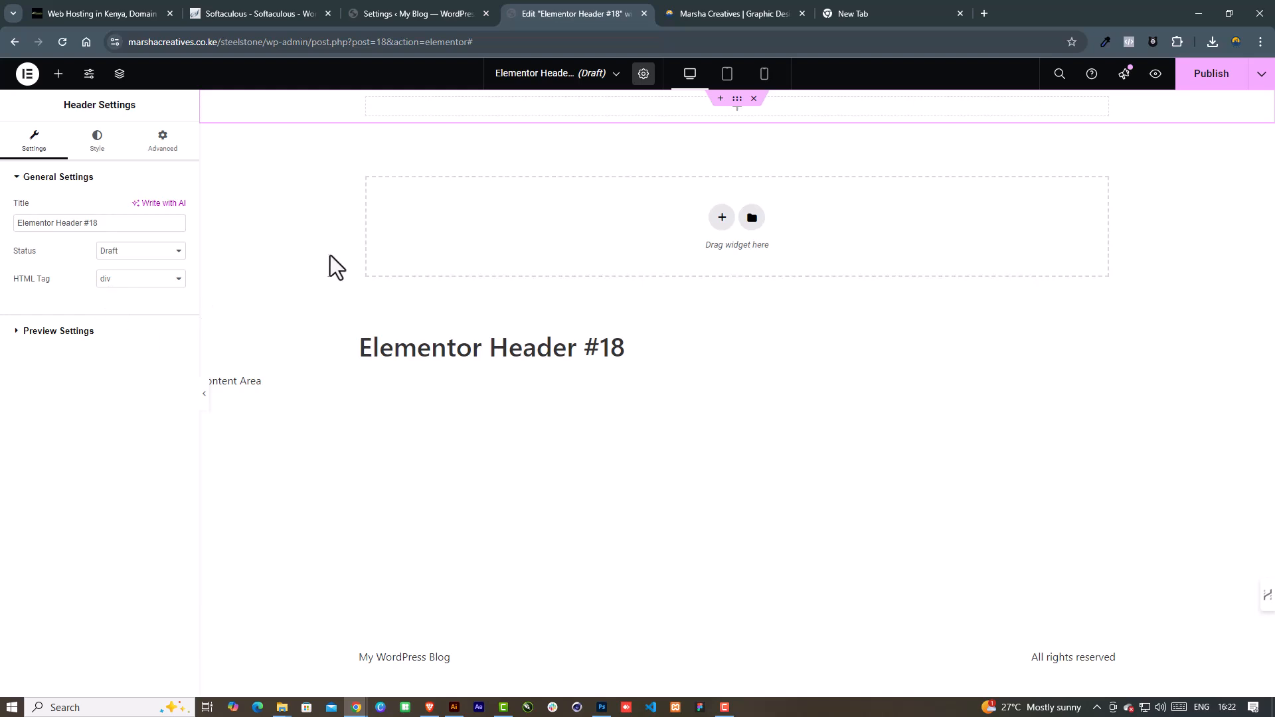
{"action": "left_click", "coordinate": [27, 76]}
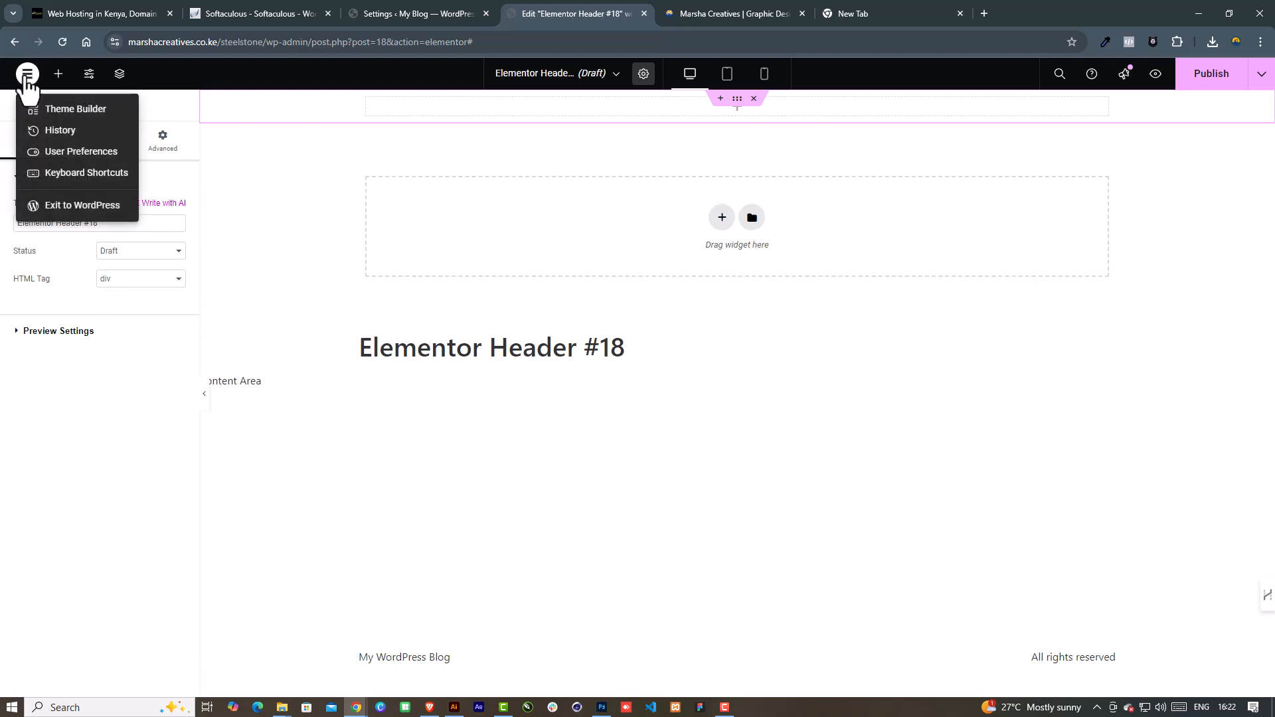
{"action": "left_click", "coordinate": [89, 73]}
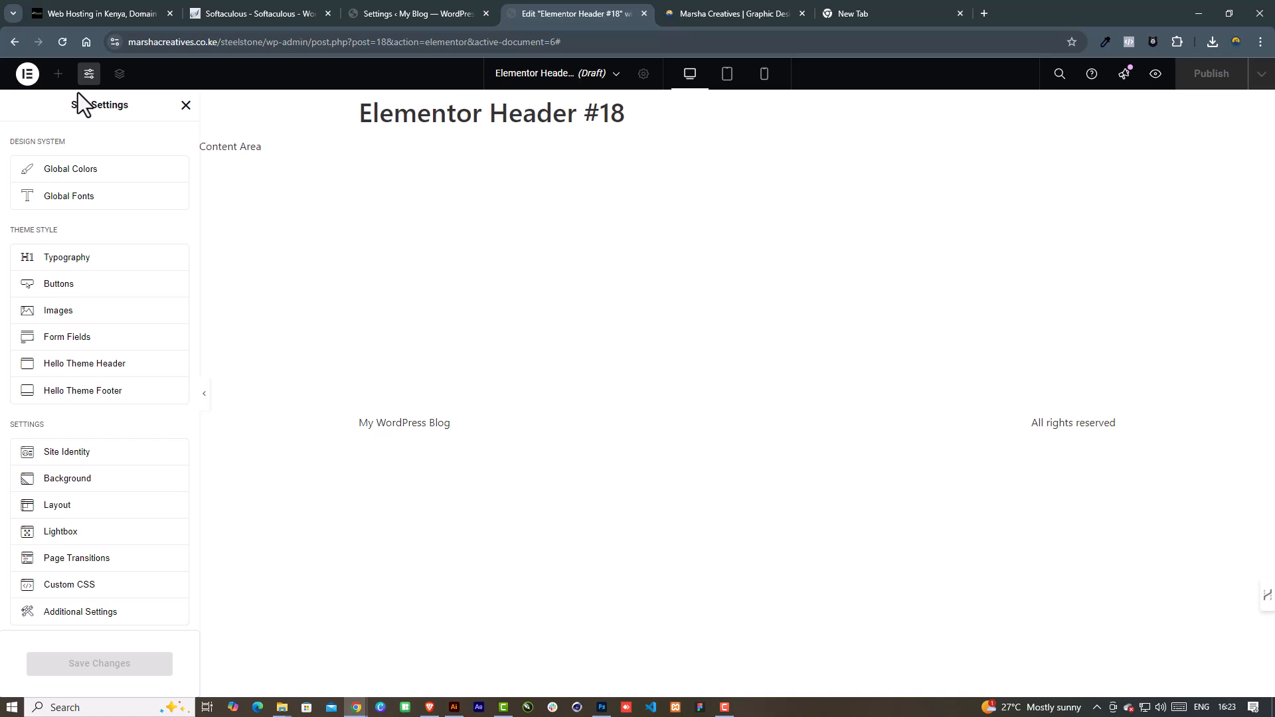
Review the WordPress General Settings page in the admin tab, and return to the header editor's Site Settings
{"action": "left_click", "coordinate": [388, 6]}
{"action": "scroll", "coordinate": [58, 517], "scroll_direction": "down", "scroll_amount": 1}
{"action": "scroll", "coordinate": [57, 517], "scroll_direction": "down", "scroll_amount": 2}
{"action": "scroll", "coordinate": [57, 516], "scroll_direction": "up", "scroll_amount": 3}
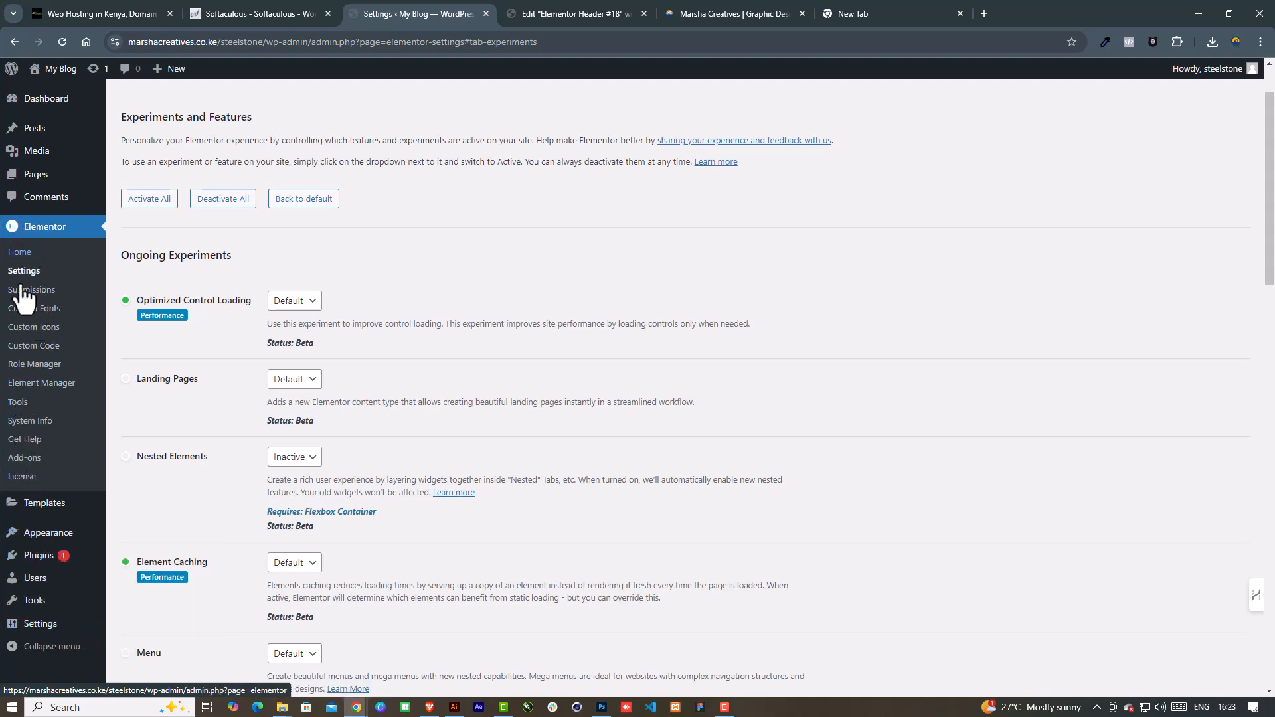
{"action": "left_click", "coordinate": [33, 627]}
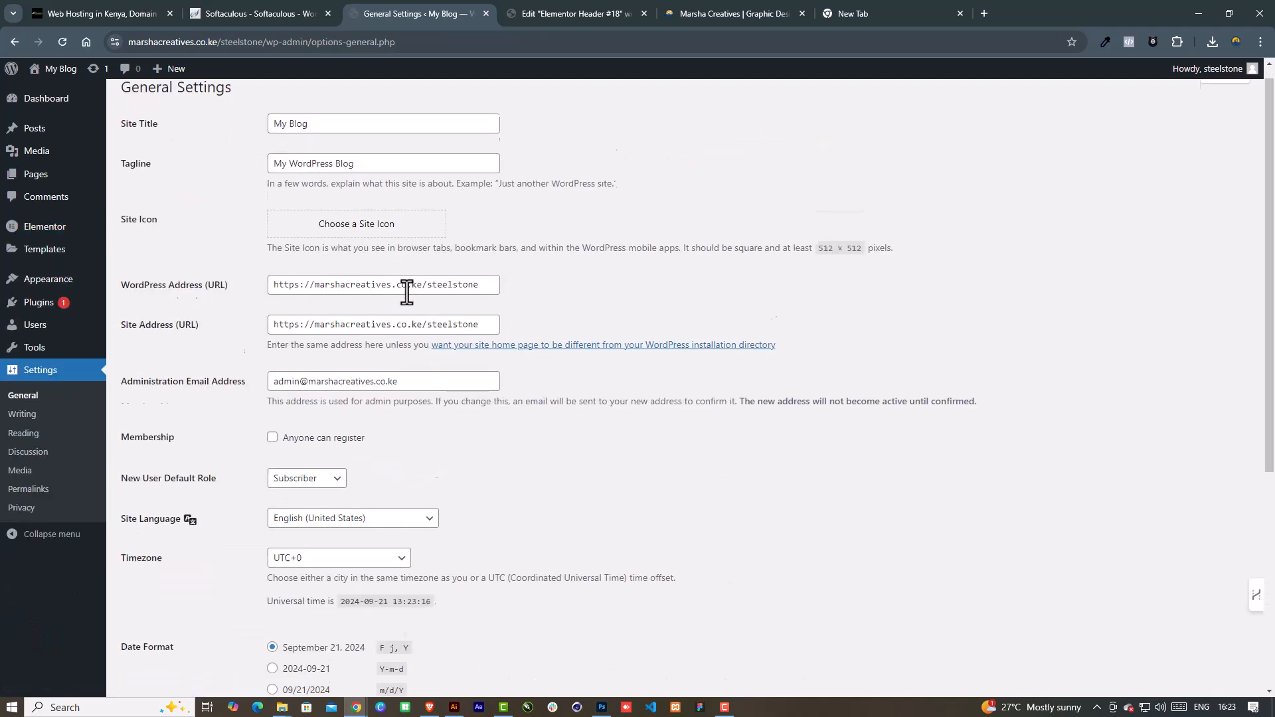
{"action": "scroll", "coordinate": [424, 372], "scroll_direction": "down", "scroll_amount": 5}
{"action": "scroll", "coordinate": [425, 392], "scroll_direction": "up", "scroll_amount": 6}
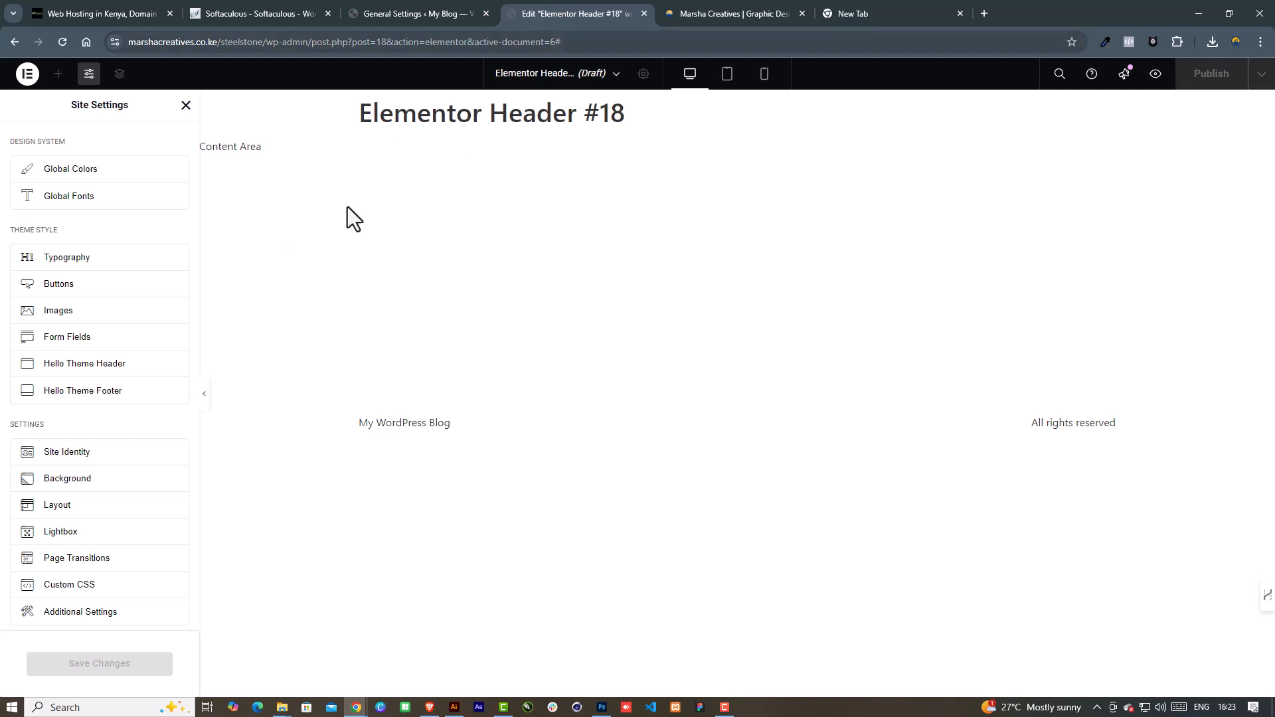
In the site's global colors, set Primary to #EC1D25 and Secondary to #420014
{"action": "left_click", "coordinate": [70, 174]}
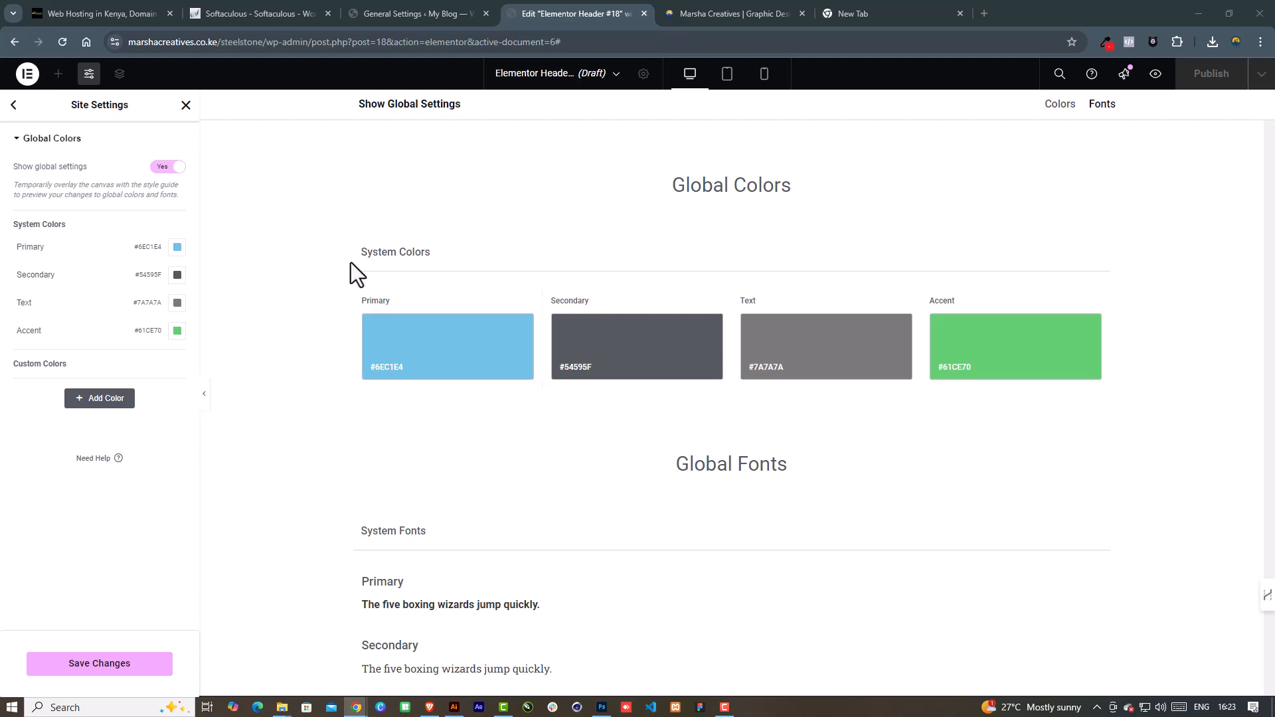
{"action": "left_click", "coordinate": [473, 366]}
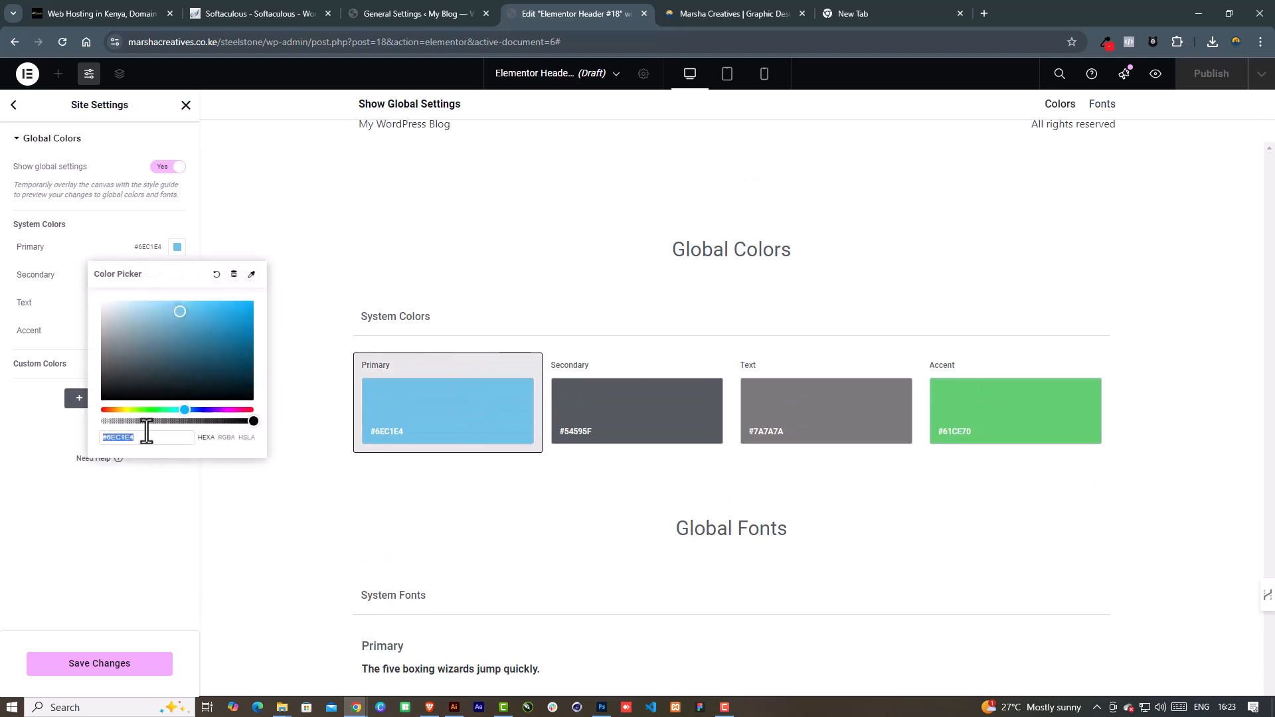
{"action": "type", "text": "#EC1D25"}
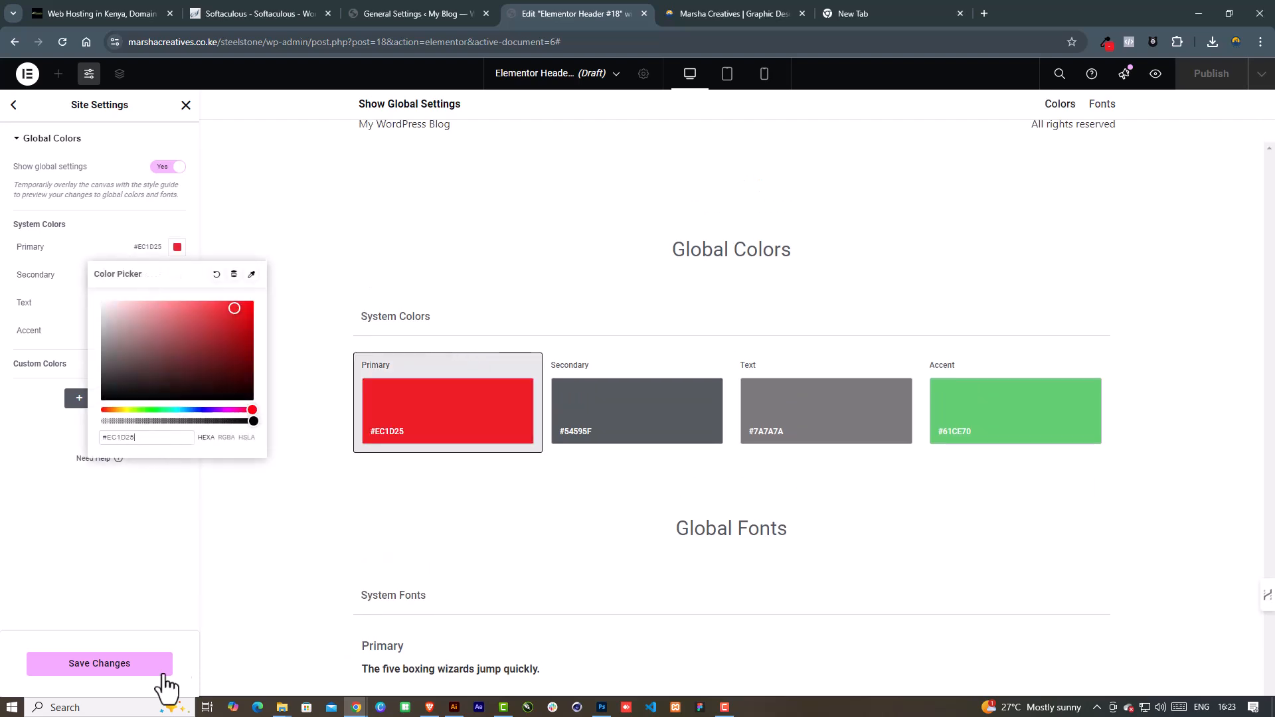
{"action": "left_click", "coordinate": [128, 606]}
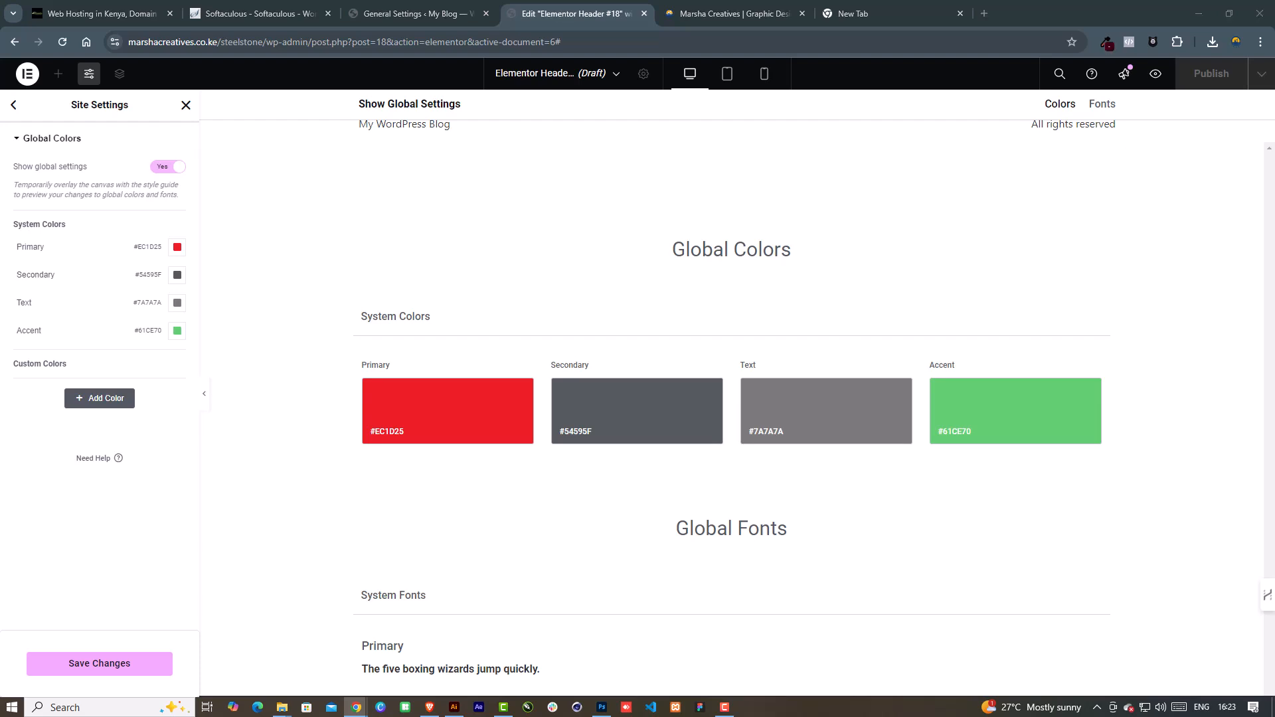
{"action": "left_click", "coordinate": [566, 417]}
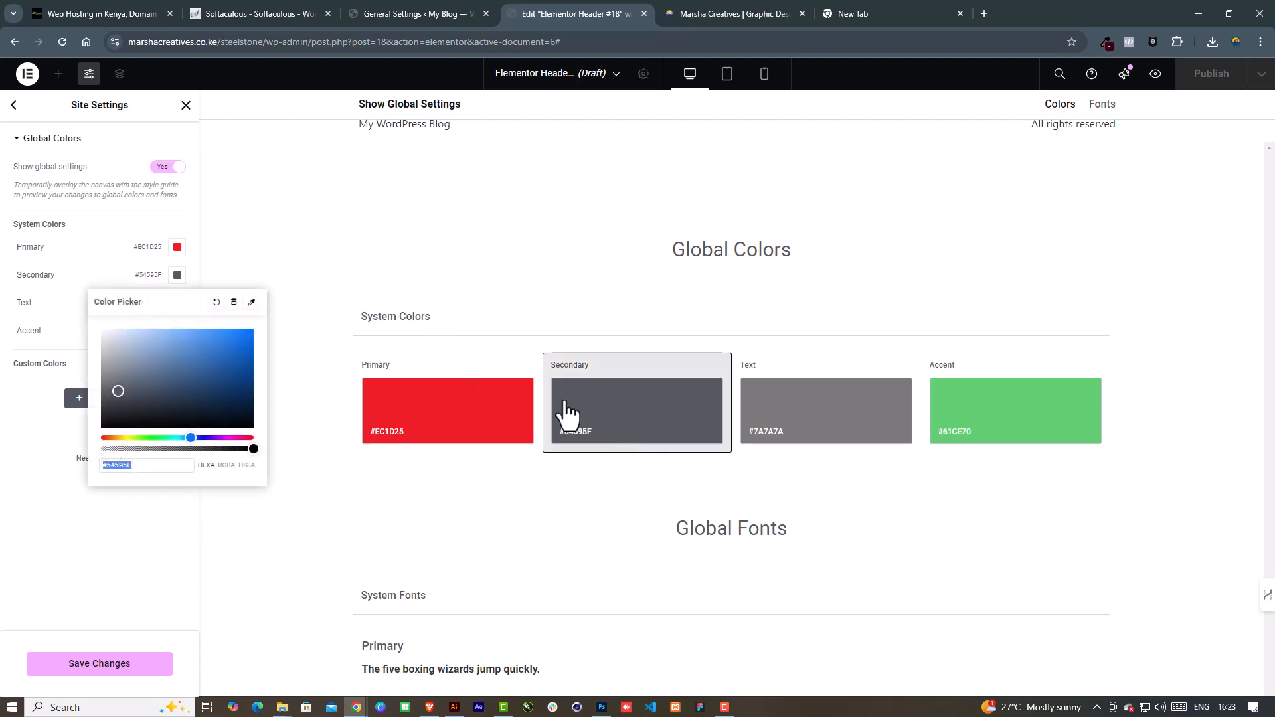
{"action": "type", "text": "#420014"}
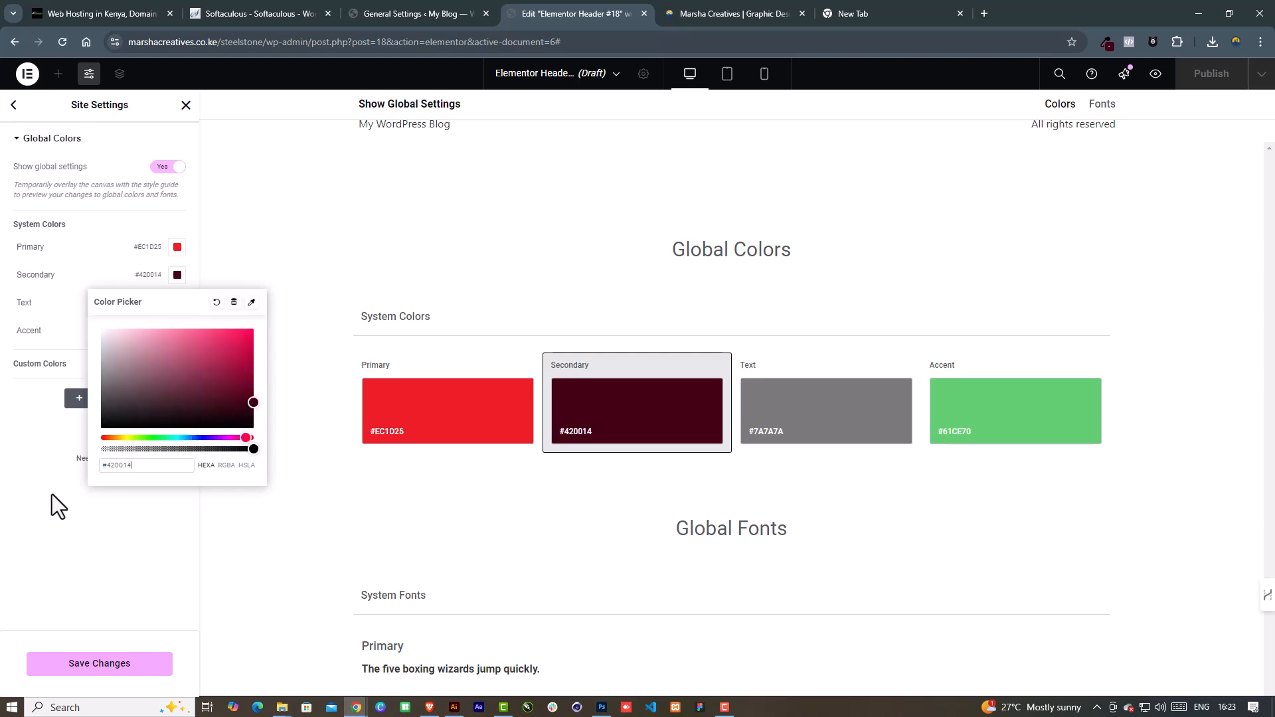
{"action": "left_click", "coordinate": [107, 579]}
Set the global Text color to #383838 and the Accent color to #420014
{"action": "left_click", "coordinate": [812, 452]}
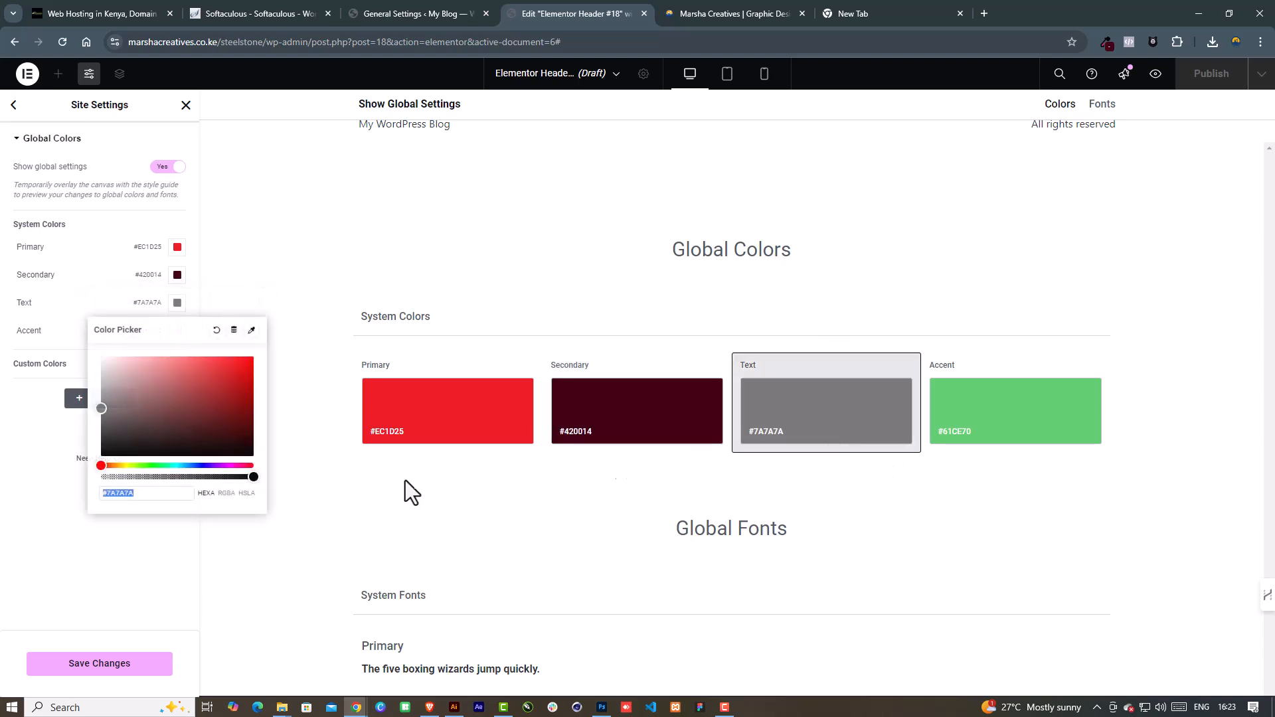
{"action": "type", "text": "#343434"}
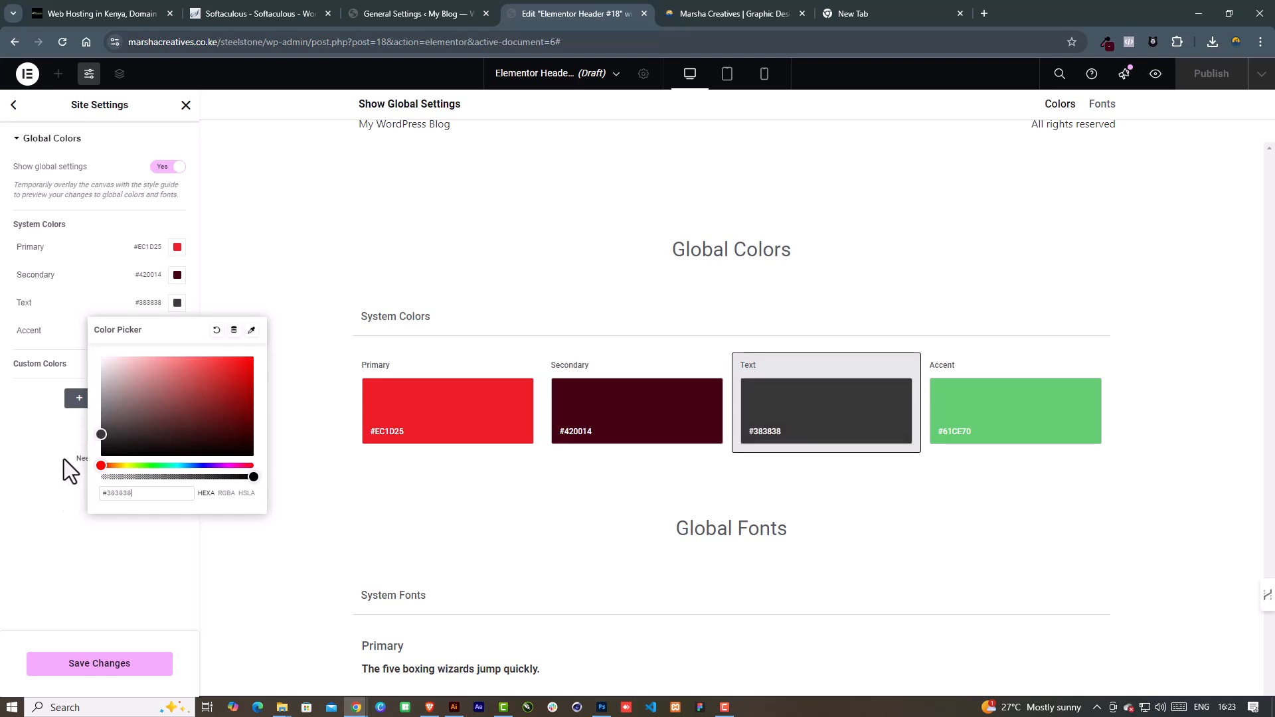
{"action": "left_click", "coordinate": [1023, 423]}
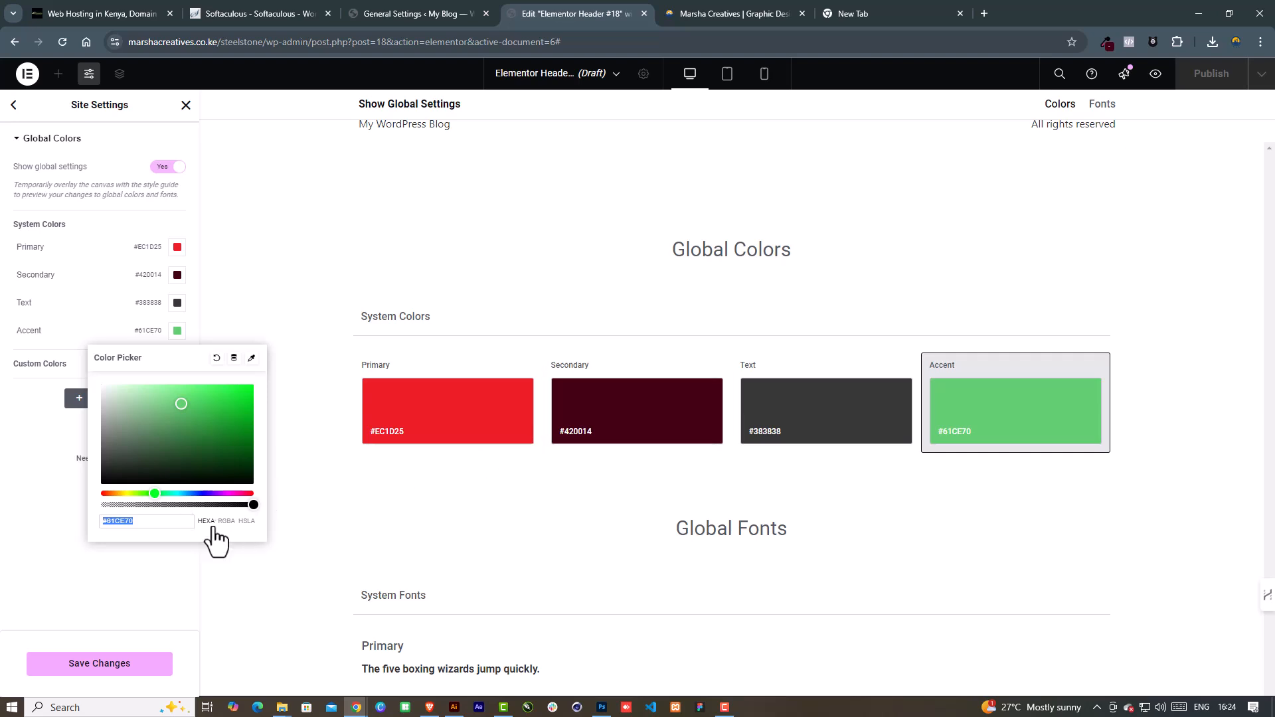
{"action": "type", "text": "#420014"}
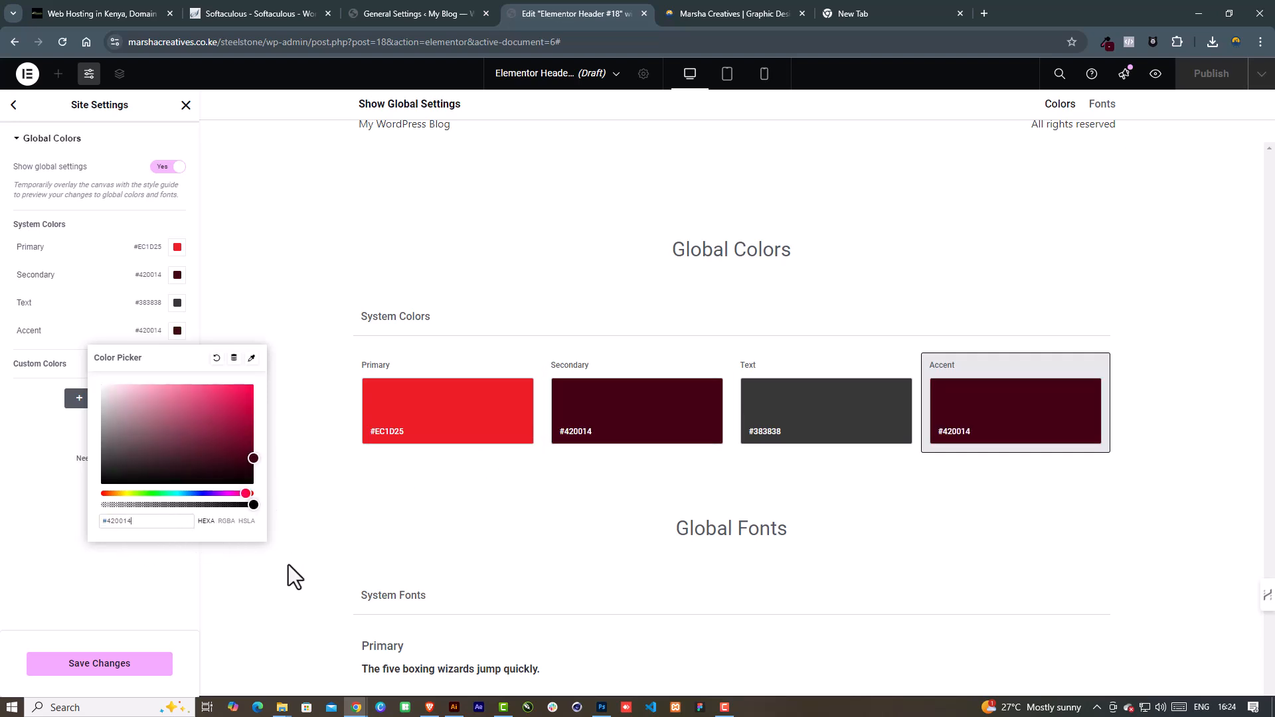
{"action": "left_click", "coordinate": [137, 587]}
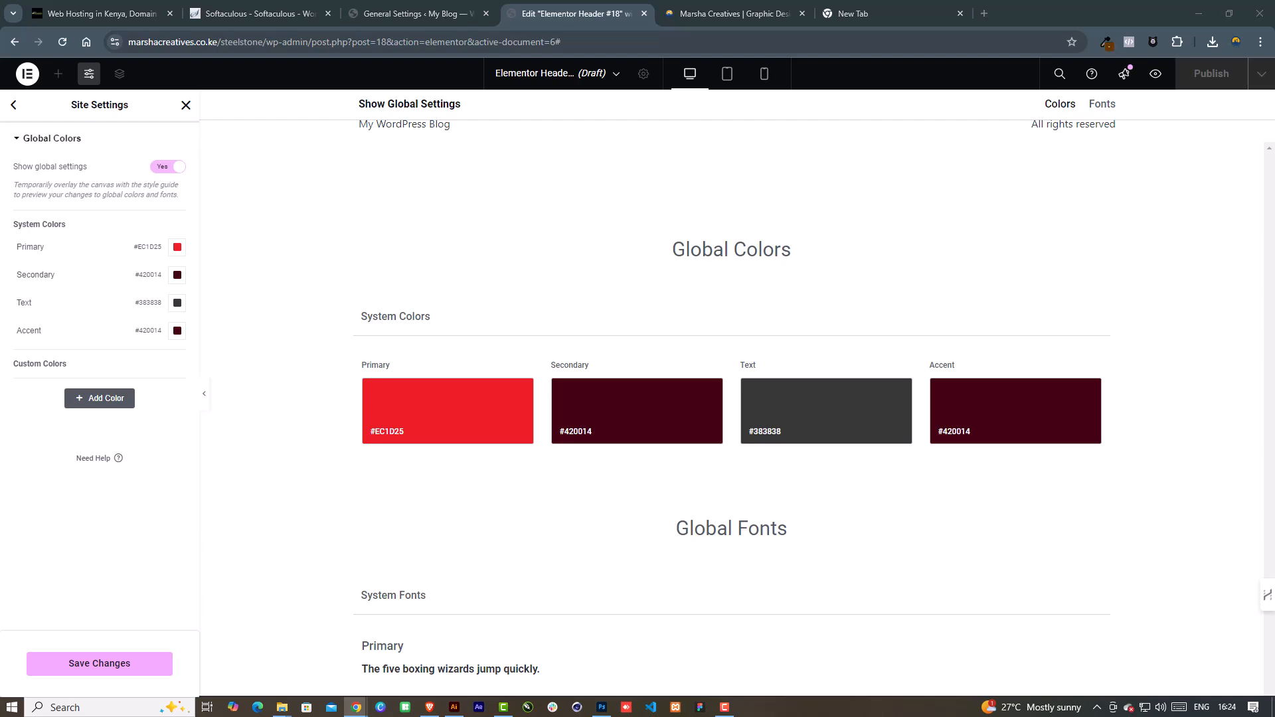
Change the global Accent color to #623500 and save the site settings
{"action": "left_click", "coordinate": [993, 407]}
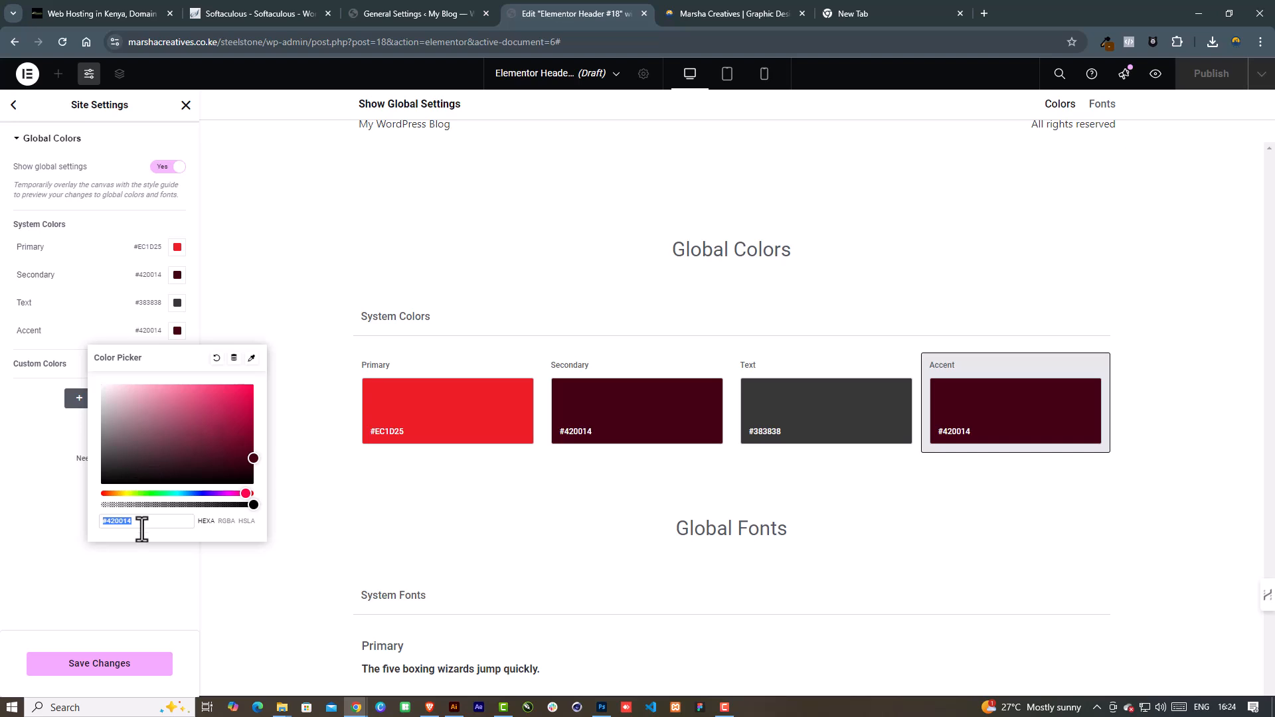
{"action": "type", "text": "#623500"}
{"action": "left_click", "coordinate": [11, 553]}
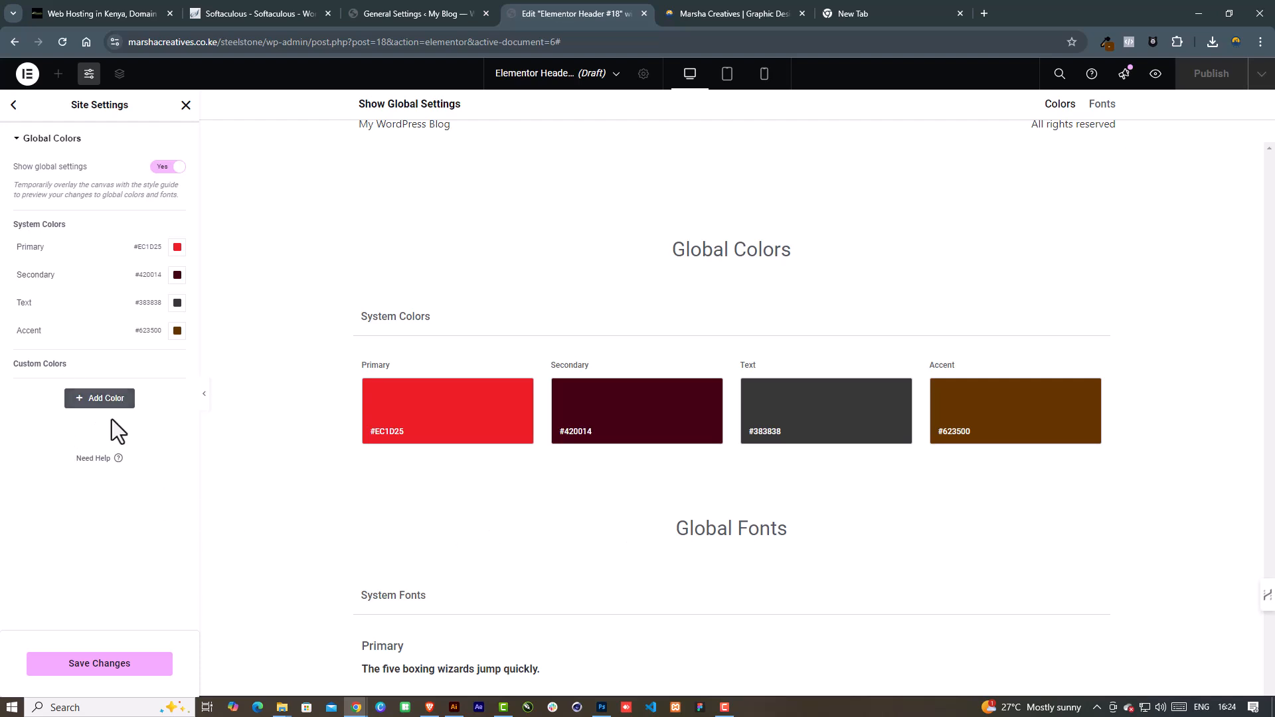
{"action": "left_click", "coordinate": [120, 664]}
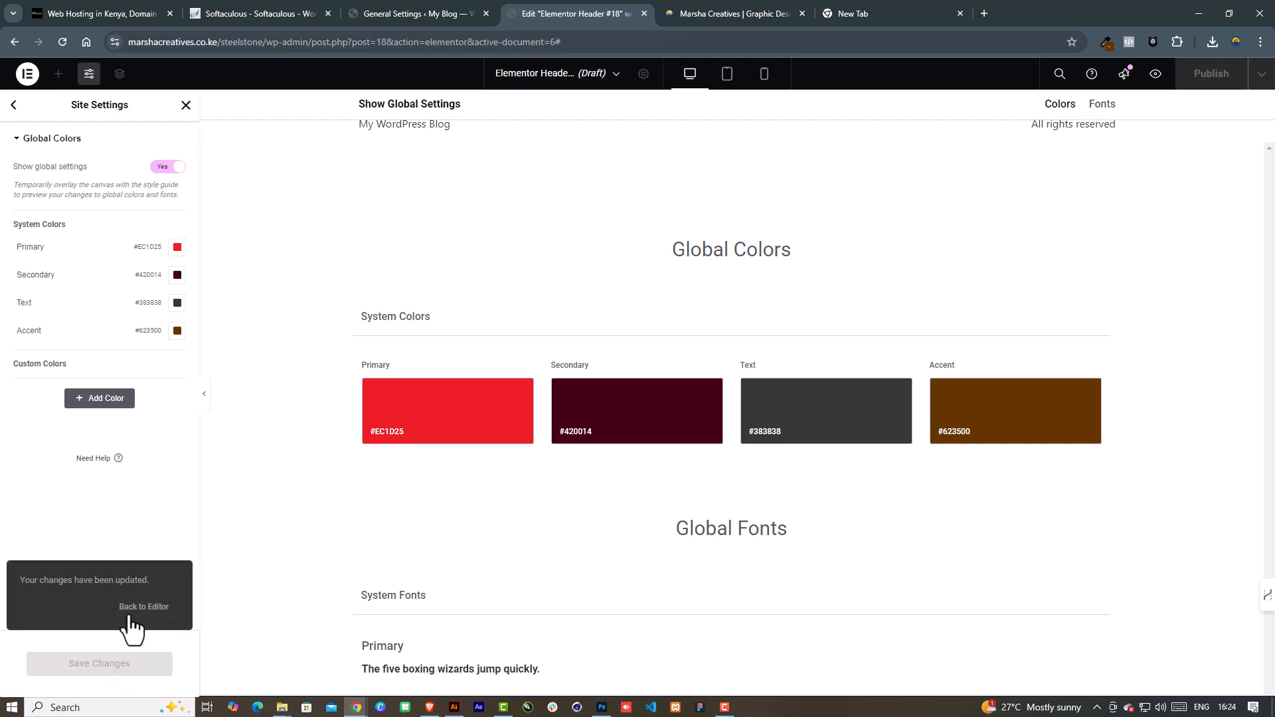
In the site's Global Fonts, set the Primary font family to Kumbh Sans
{"action": "left_click", "coordinate": [13, 105]}
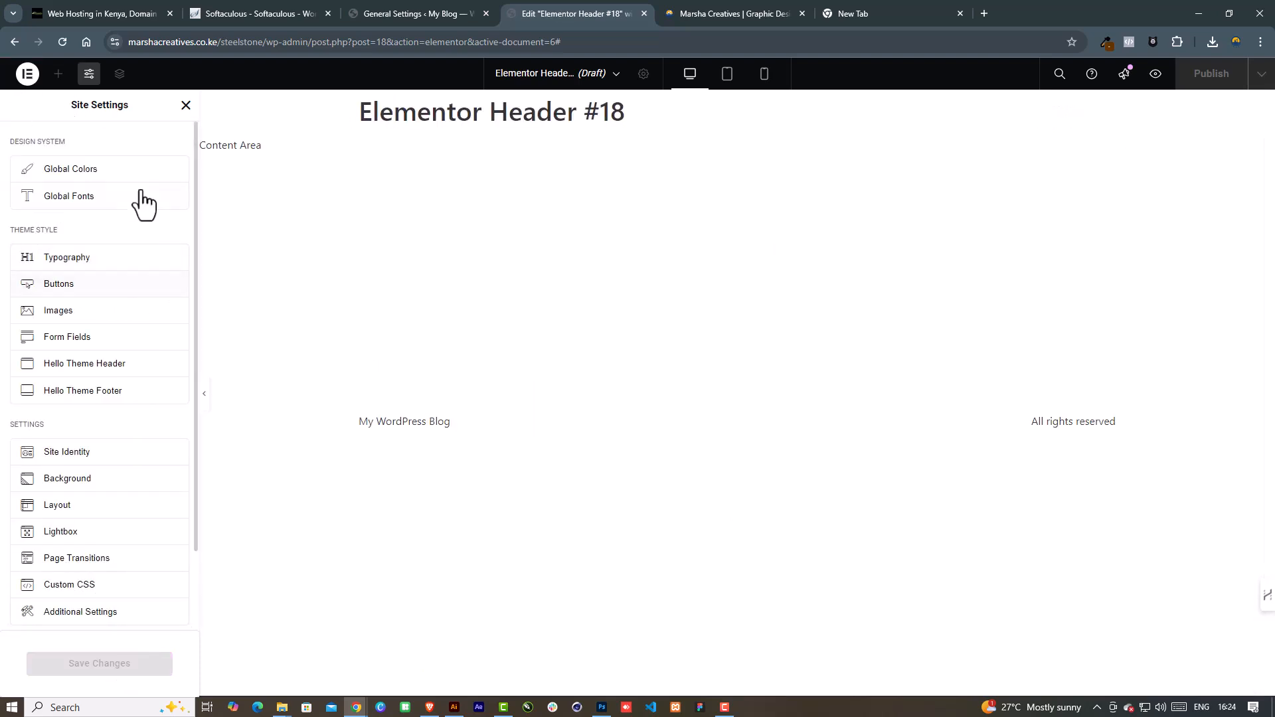
{"action": "left_click", "coordinate": [81, 202]}
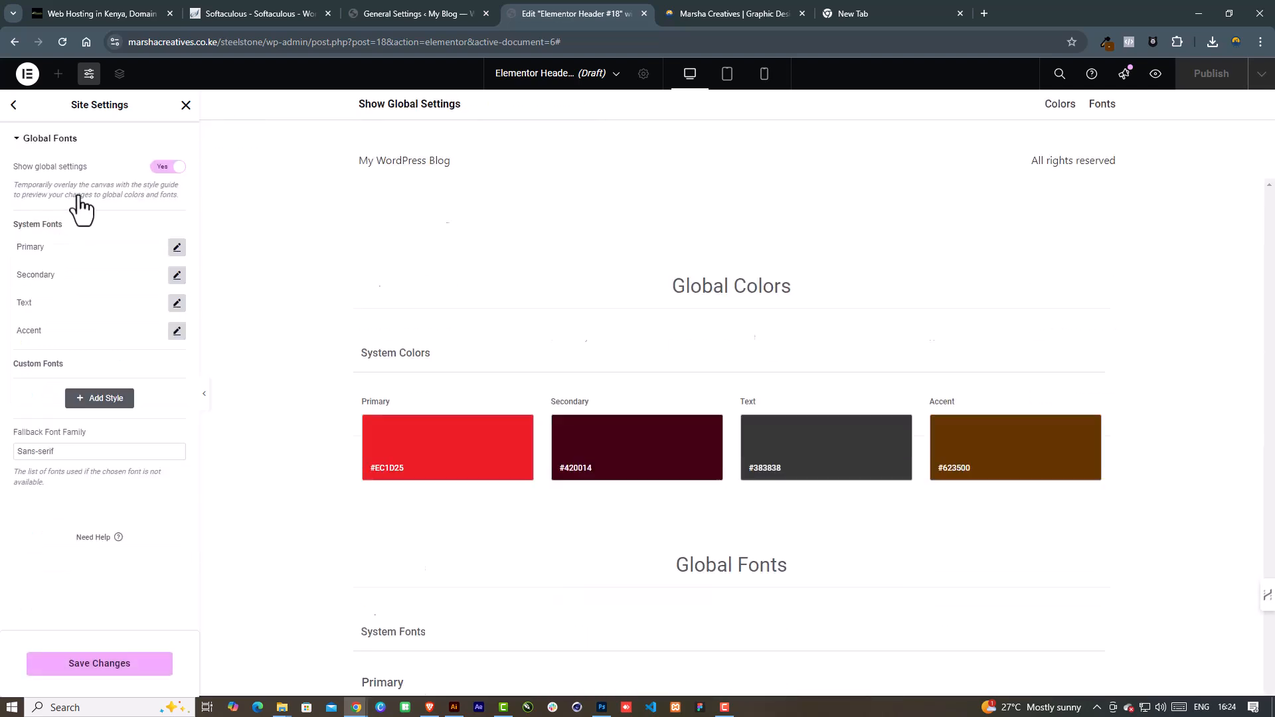
{"action": "left_click", "coordinate": [171, 247]}
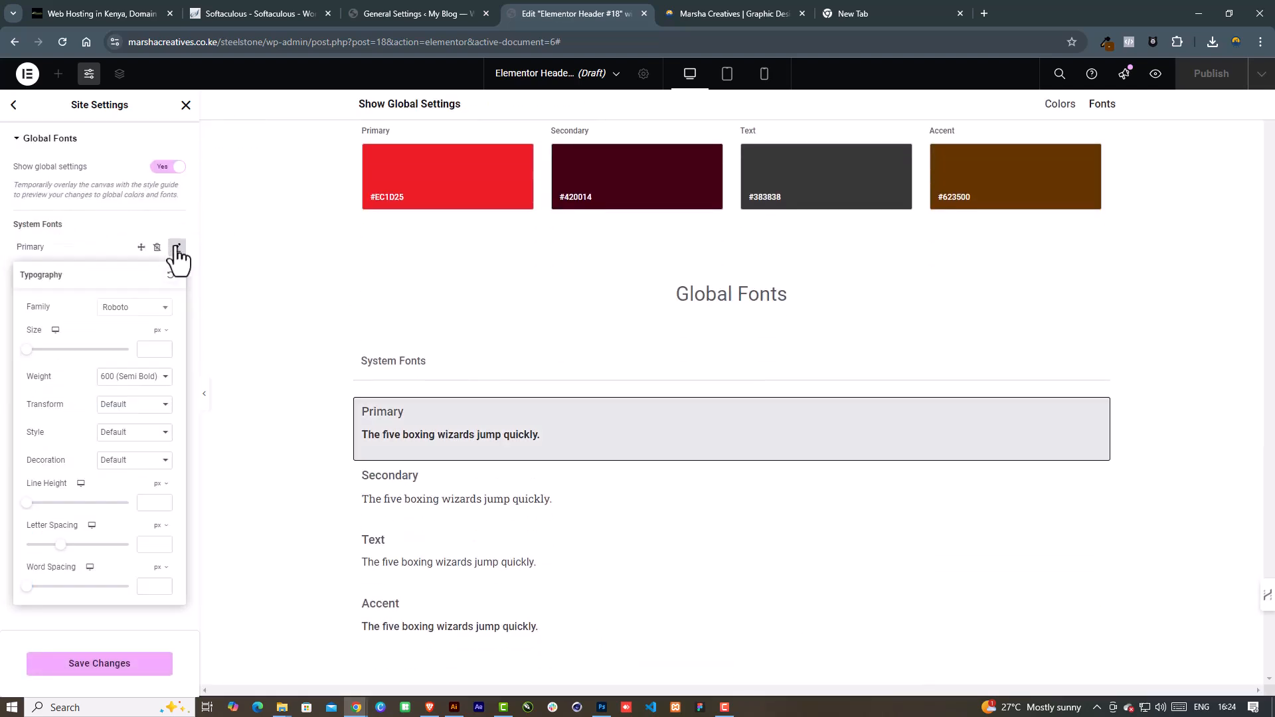
{"action": "left_click", "coordinate": [142, 307]}
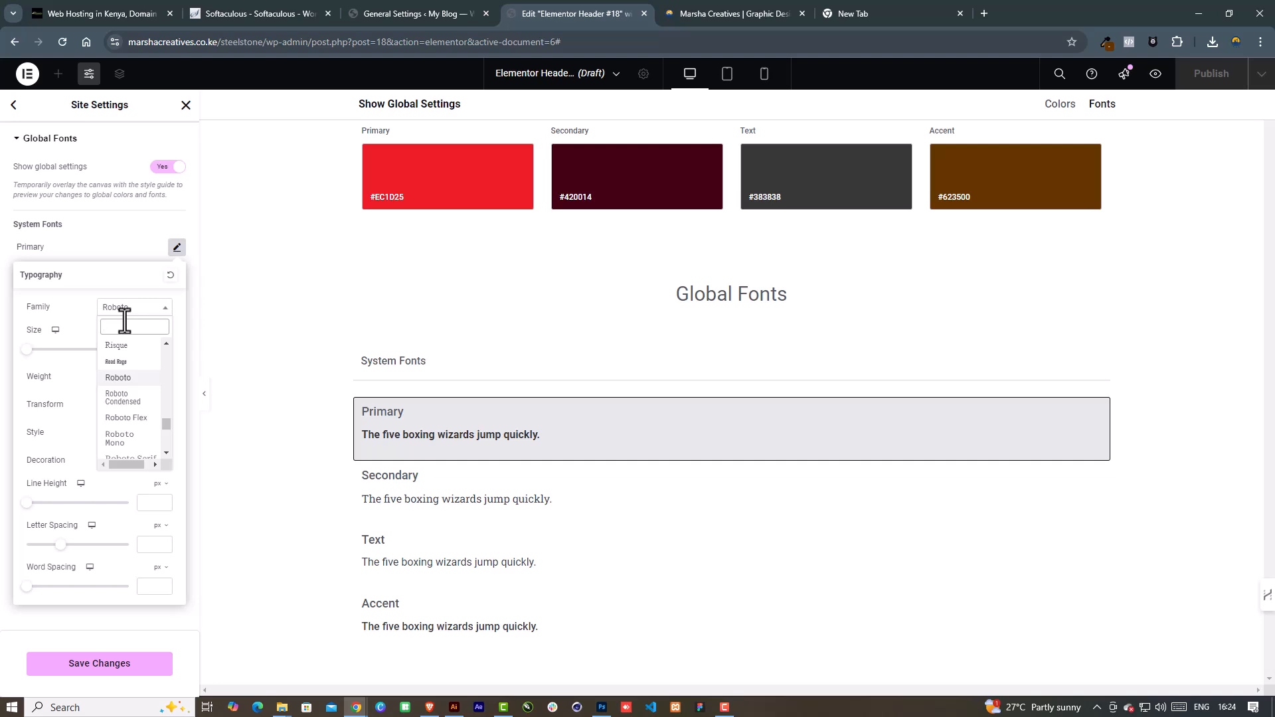
{"action": "type", "text": "k"}
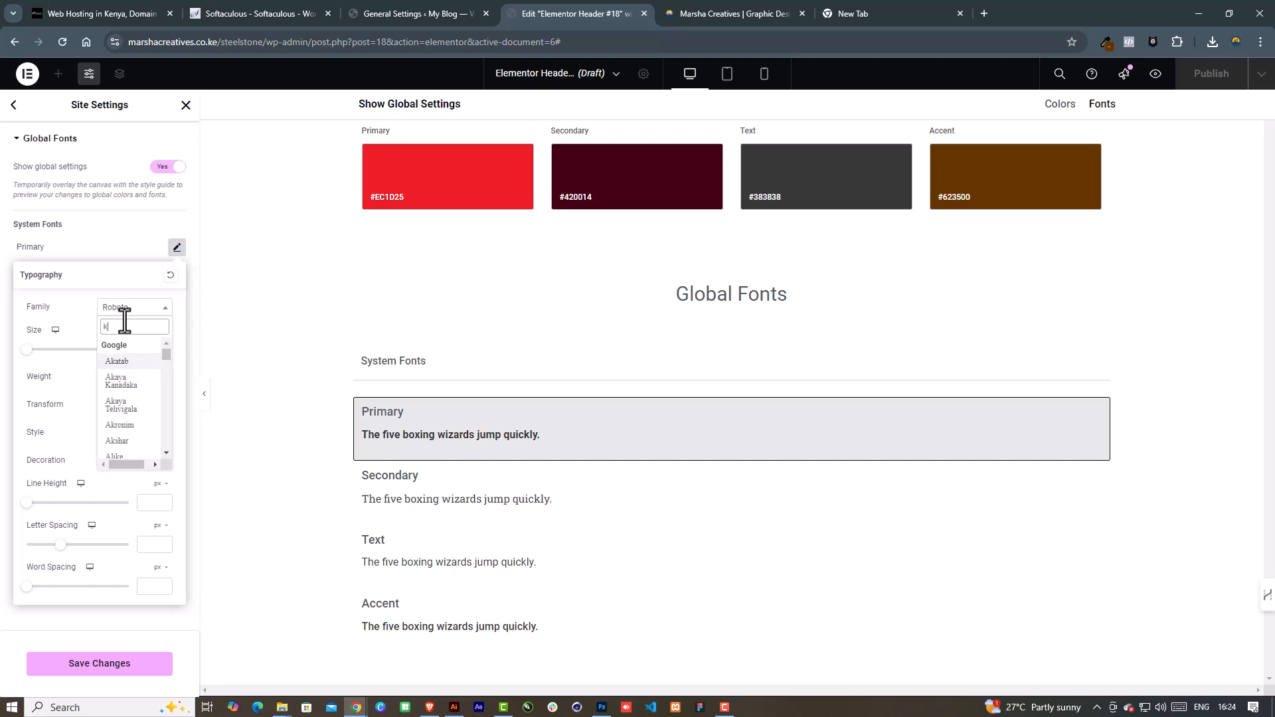
{"action": "type", "text": "hum"}
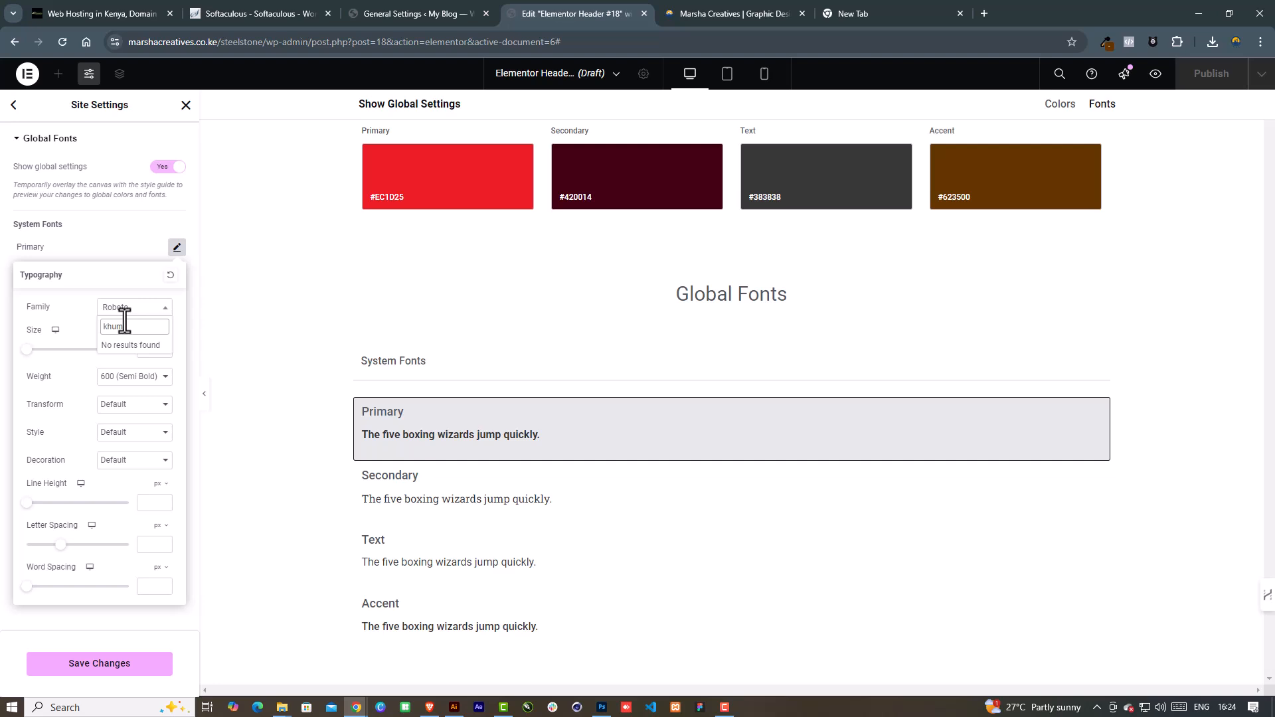
{"action": "key", "text": "BackSpace"}
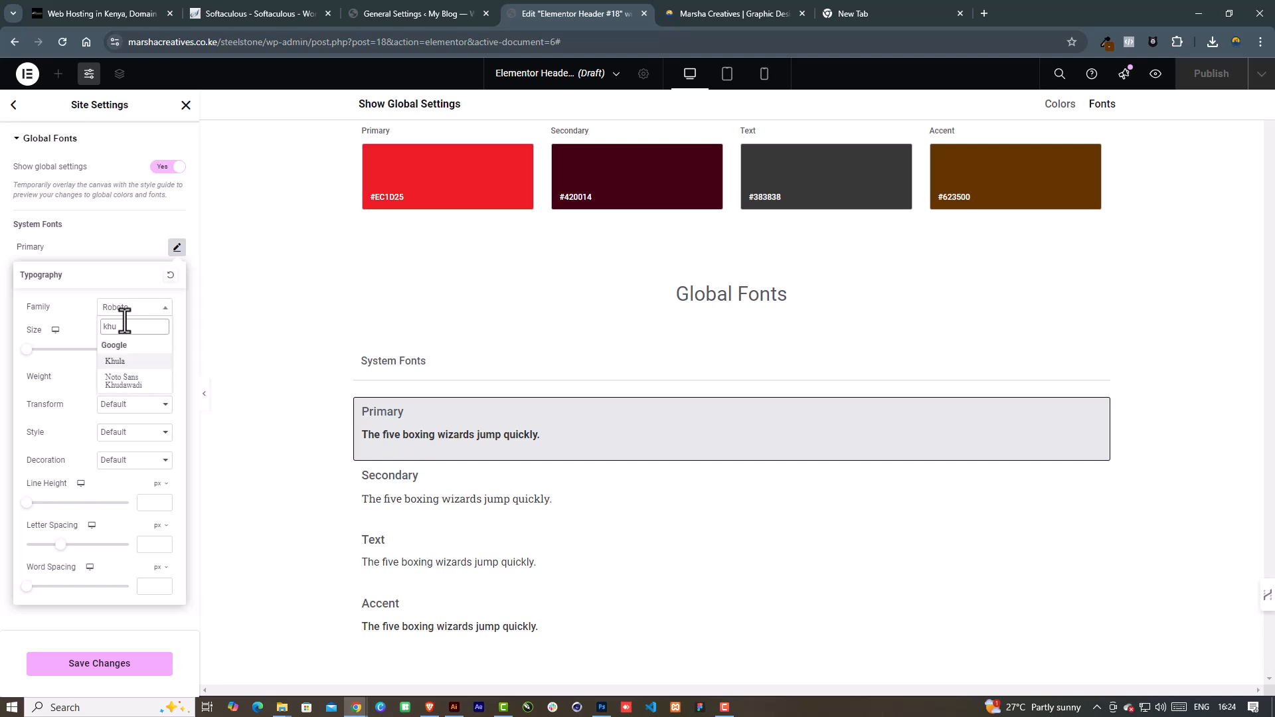
{"action": "key", "text": "BackSpace"}
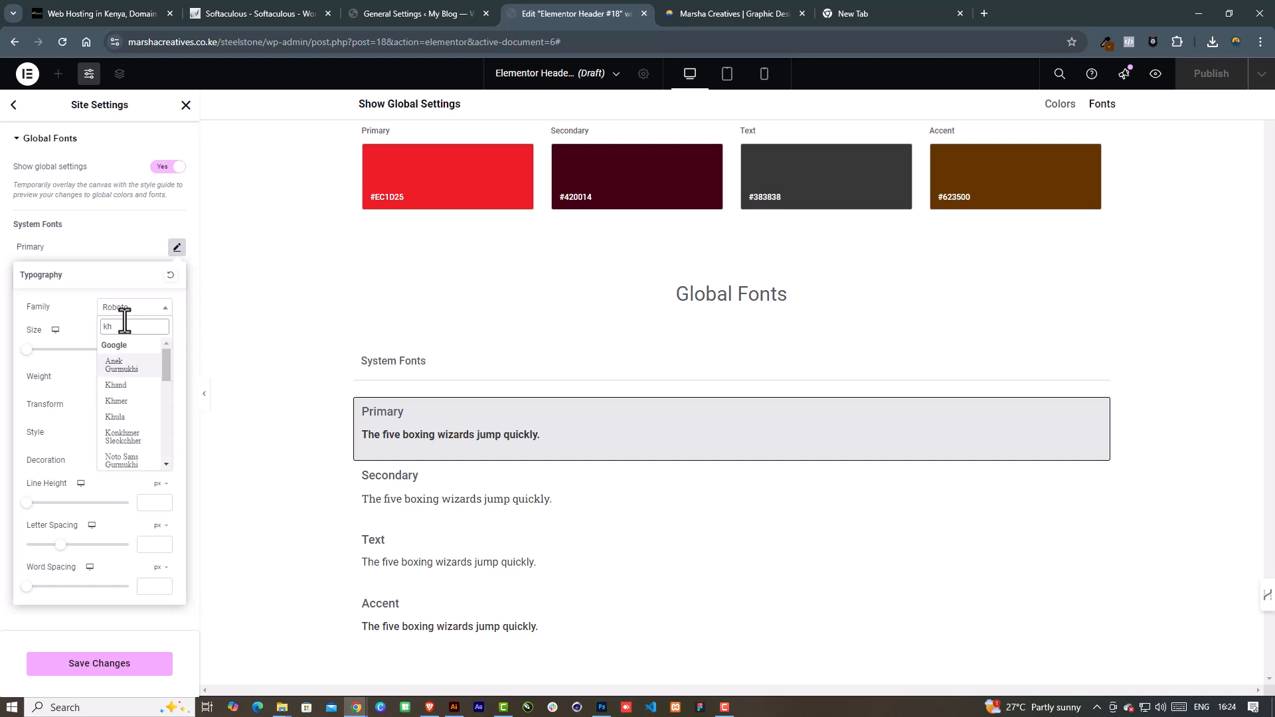
{"action": "type", "text": "um"}
{"action": "key", "text": "BackSpace"}
{"action": "key", "text": "BackSpace"}
{"action": "key", "text": "BackSpace"}
{"action": "type", "text": "u"}
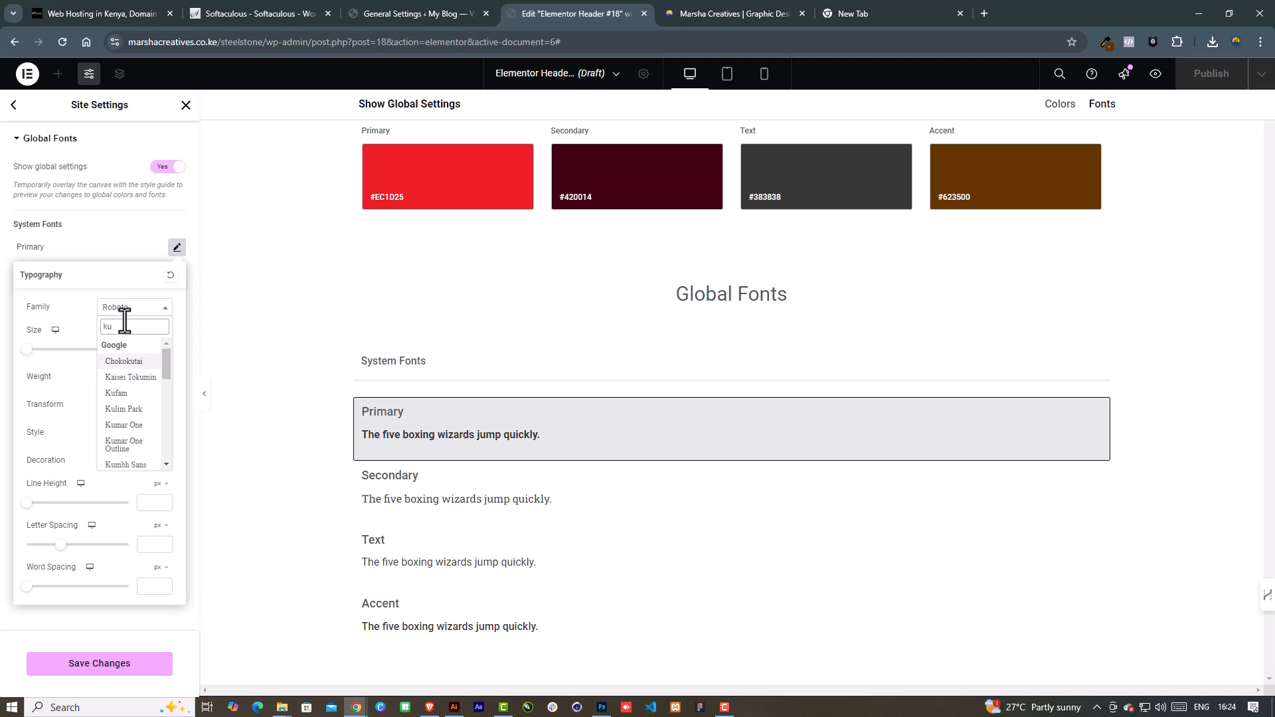
{"action": "type", "text": "m"}
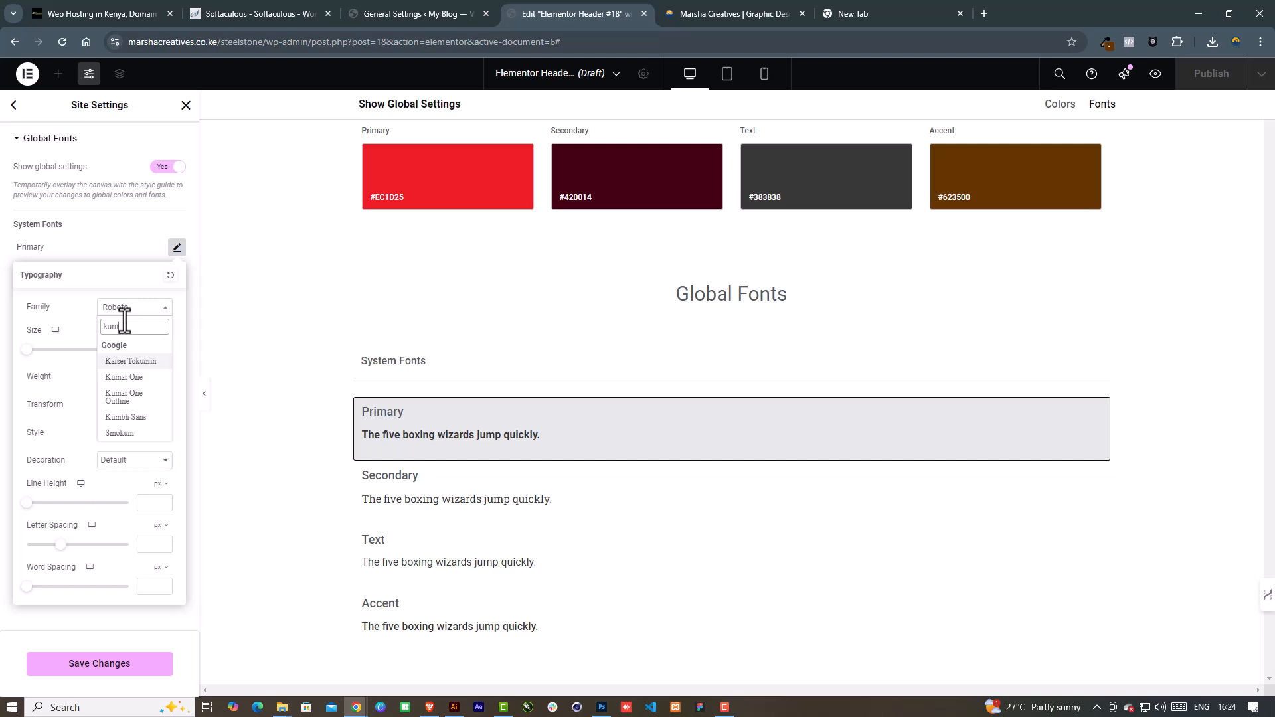
{"action": "left_click", "coordinate": [132, 418]}
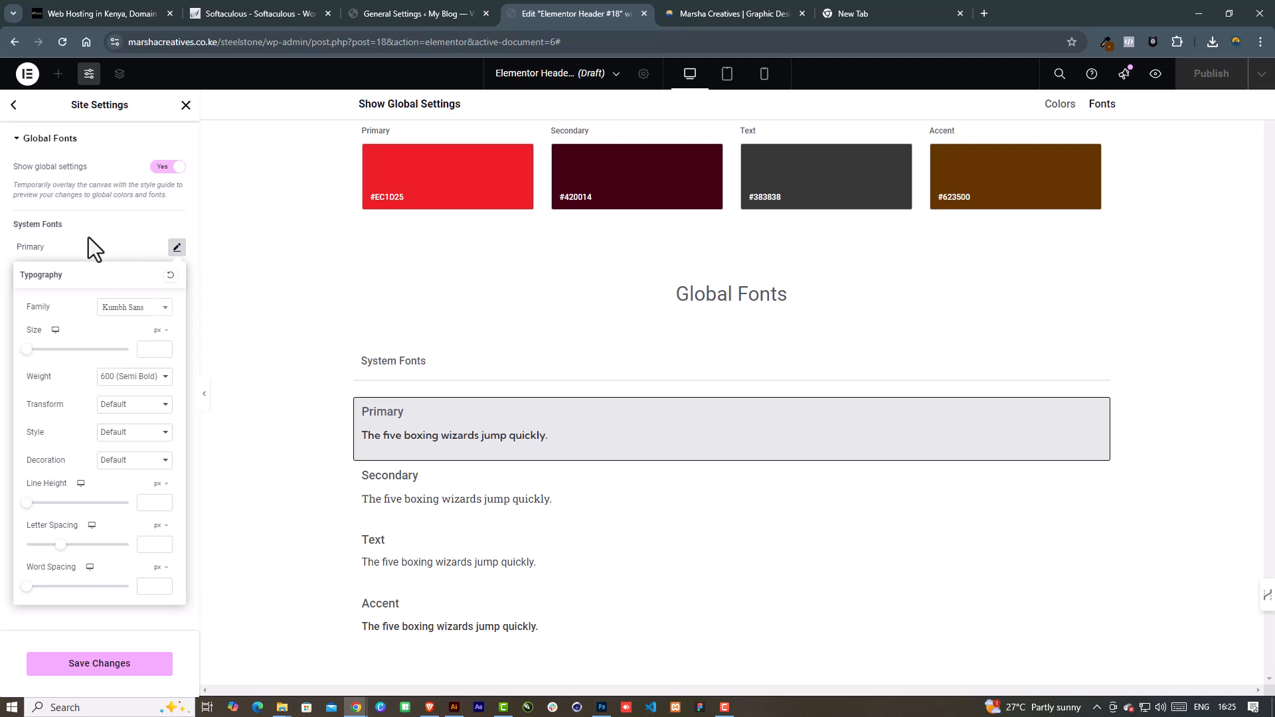
{"action": "left_click", "coordinate": [50, 251]}
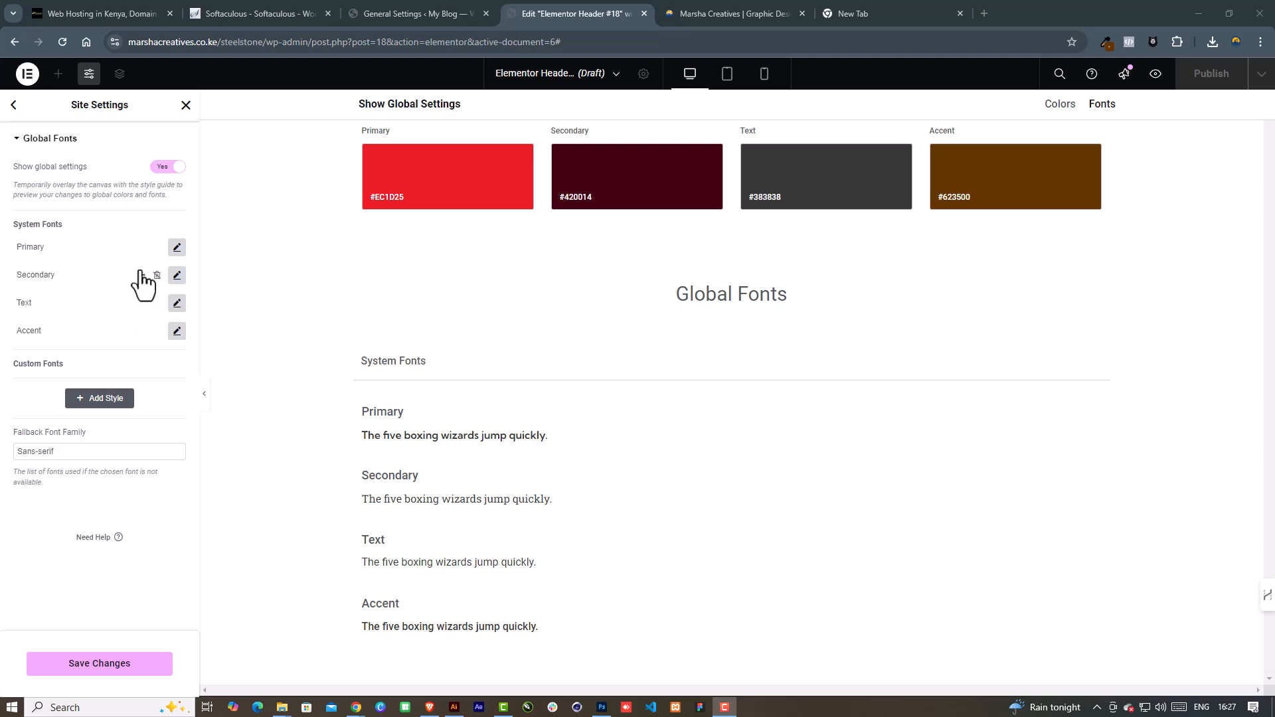
{"action": "left_click", "coordinate": [177, 276]}
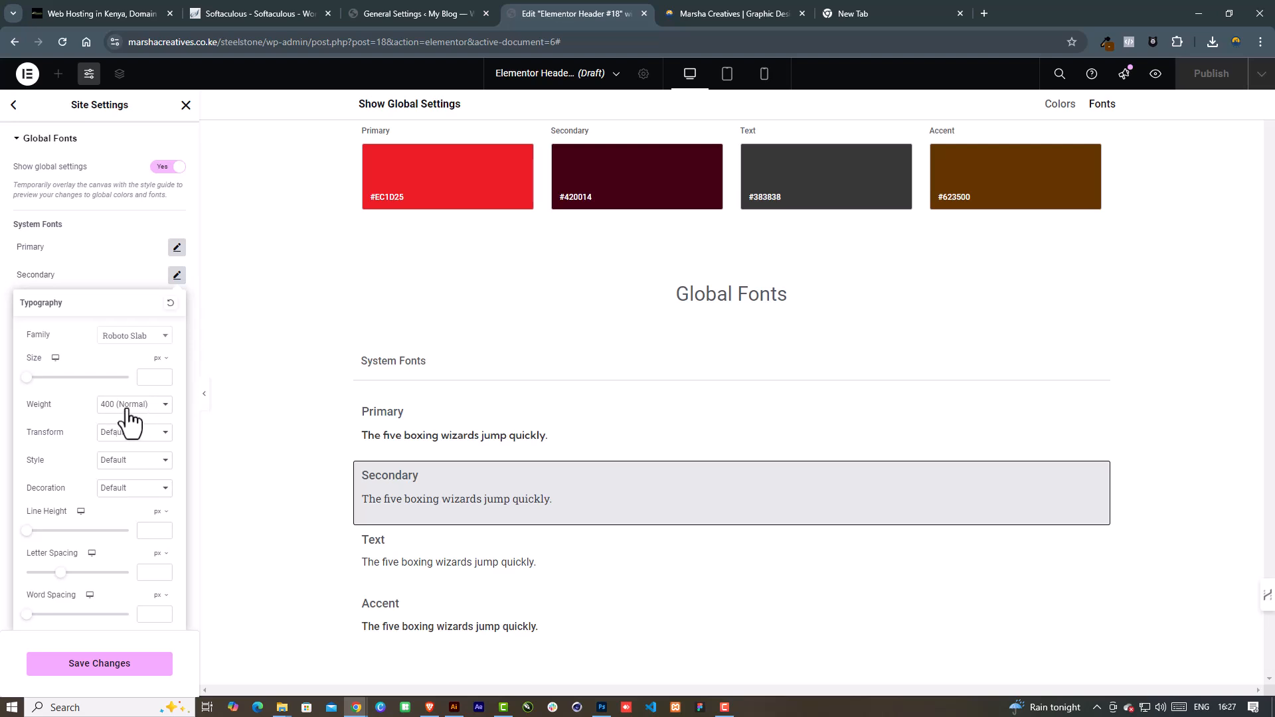
{"action": "left_click", "coordinate": [176, 251]}
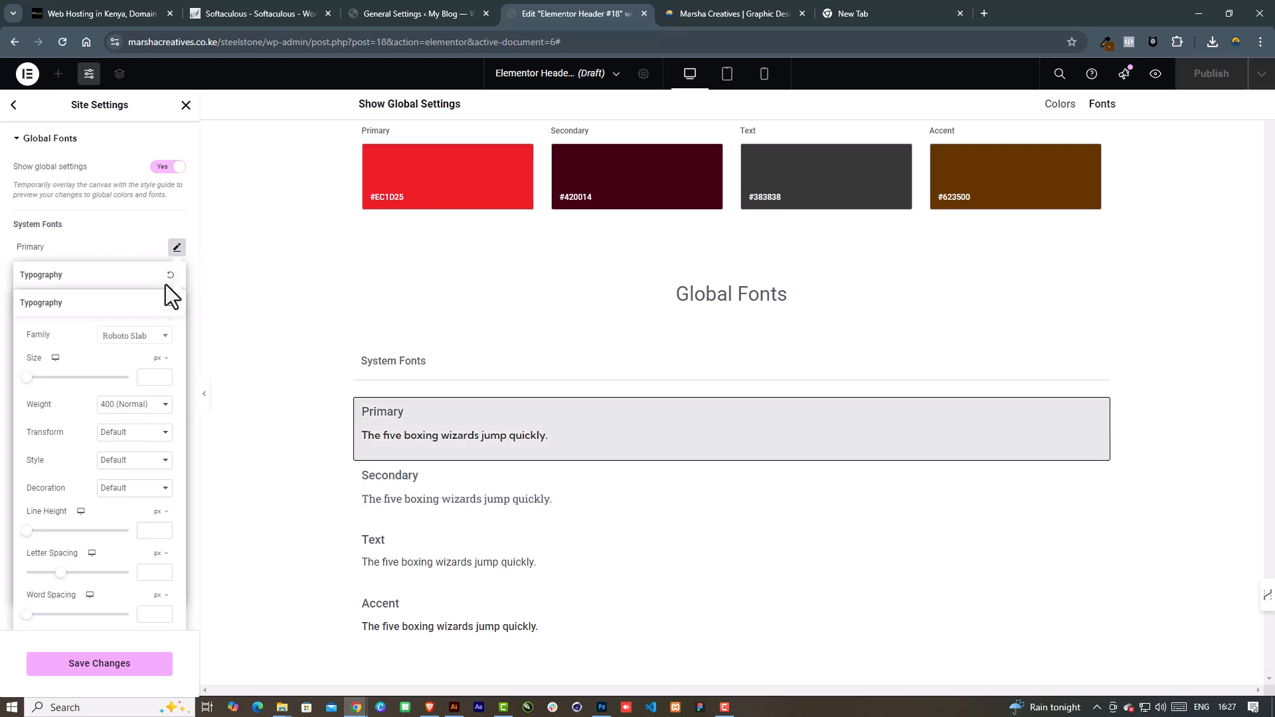
{"action": "left_click", "coordinate": [176, 248]}
{"action": "left_click", "coordinate": [175, 247]}
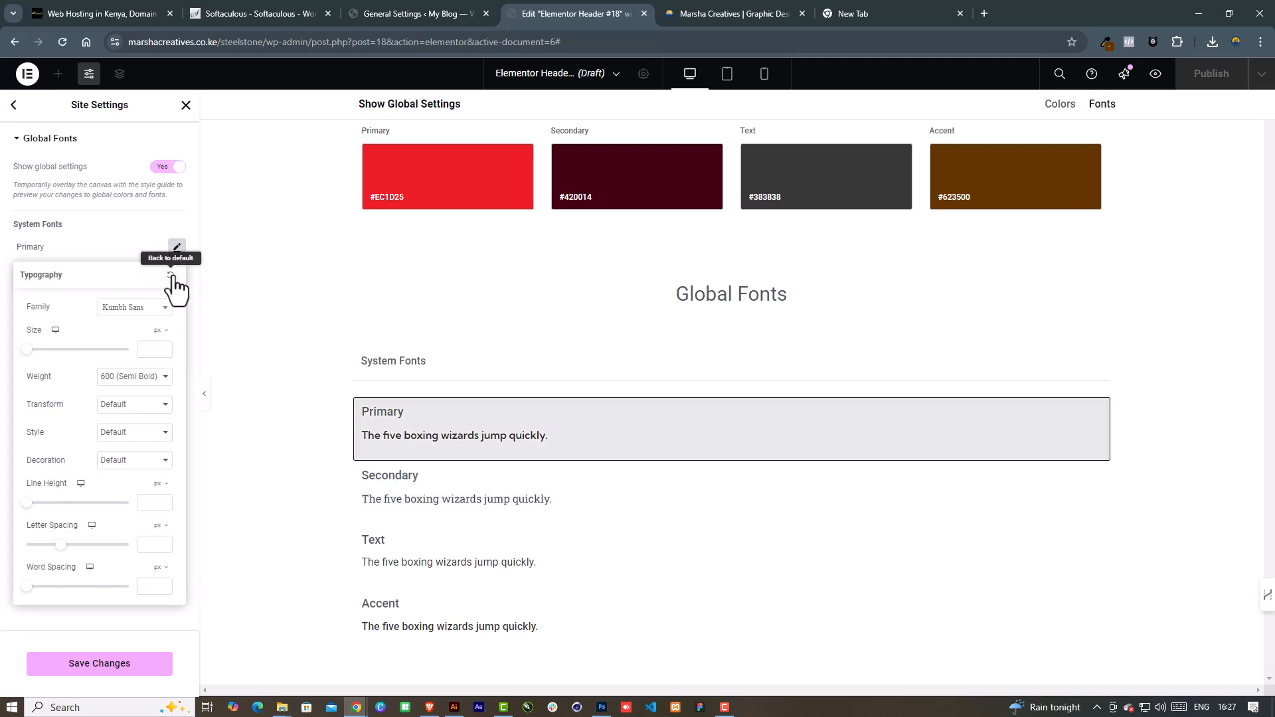
{"action": "left_click", "coordinate": [190, 321]}
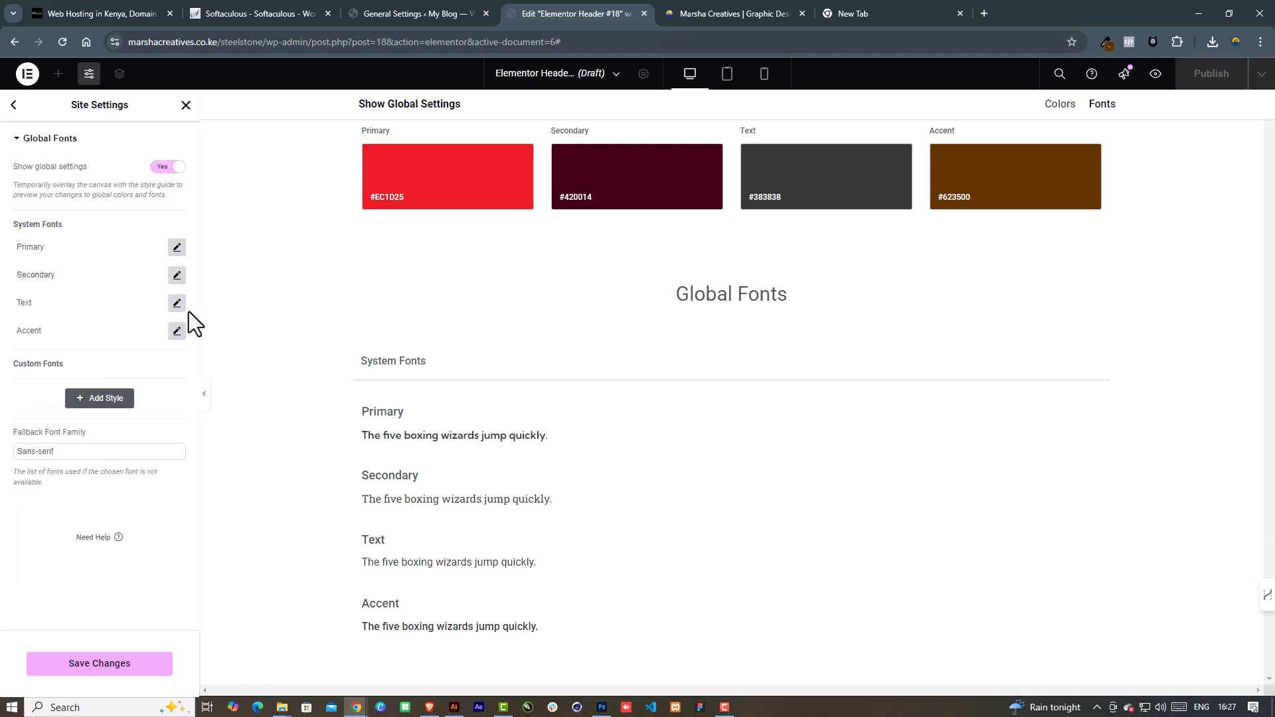
Set the Secondary global font family to Kumbh Sans
{"action": "left_click", "coordinate": [177, 275]}
{"action": "left_click", "coordinate": [143, 345]}
{"action": "type", "text": "kum"}
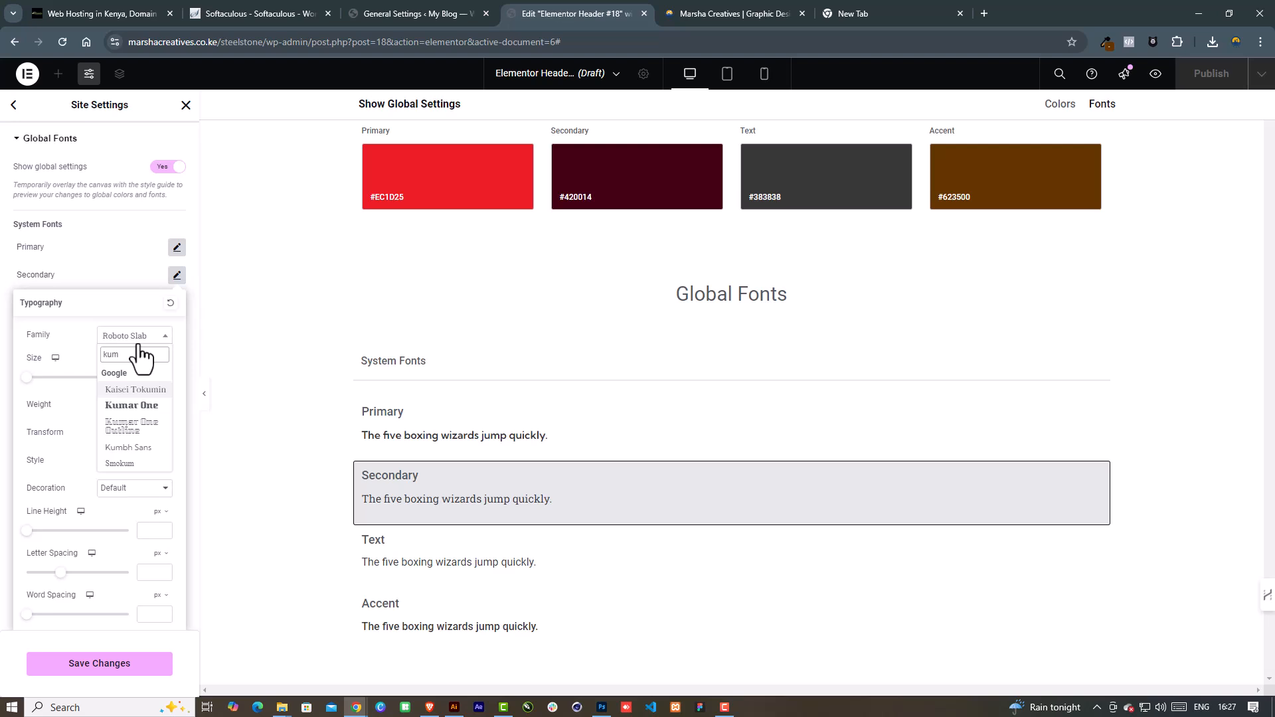
{"action": "type", "text": "b"}
{"action": "left_click", "coordinate": [137, 389]}
{"action": "left_click", "coordinate": [279, 303]}
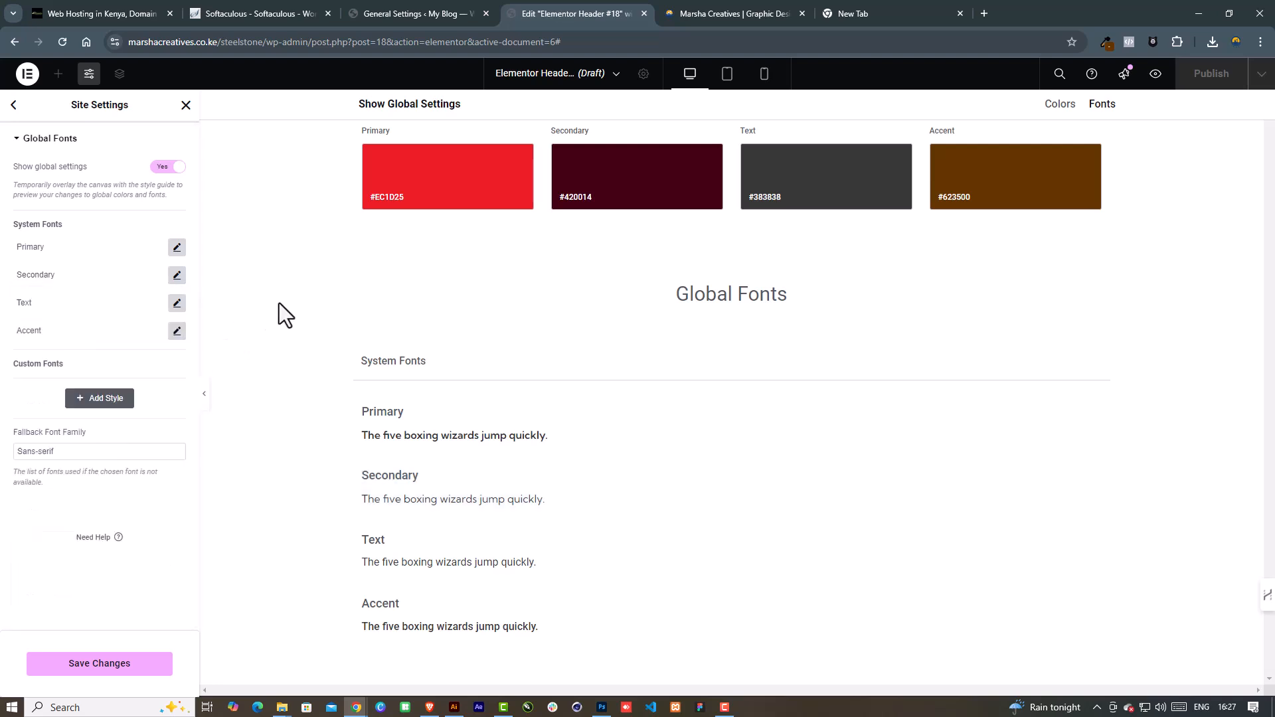
Set the Text global font family to Kumbh Sans
{"action": "left_click", "coordinate": [177, 302]}
{"action": "left_click", "coordinate": [136, 367]}
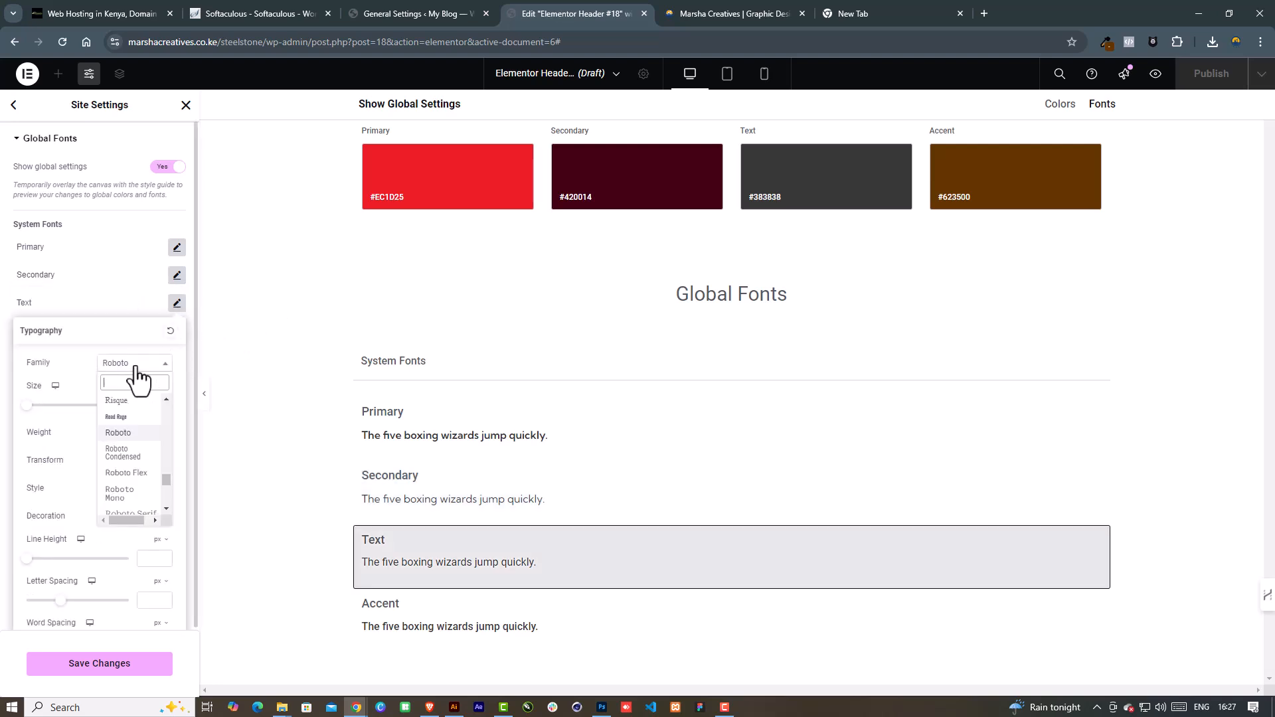
{"action": "type", "text": "kumb"}
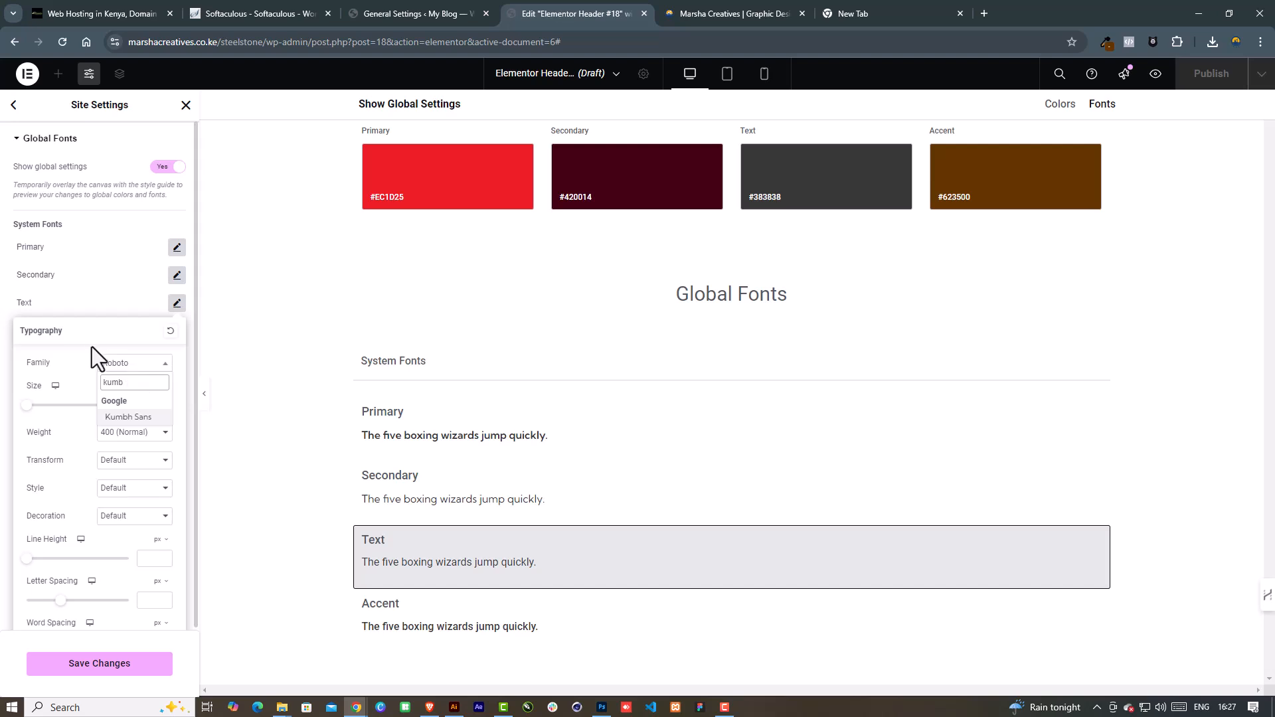
{"action": "left_click", "coordinate": [129, 417]}
{"action": "left_click", "coordinate": [282, 367]}
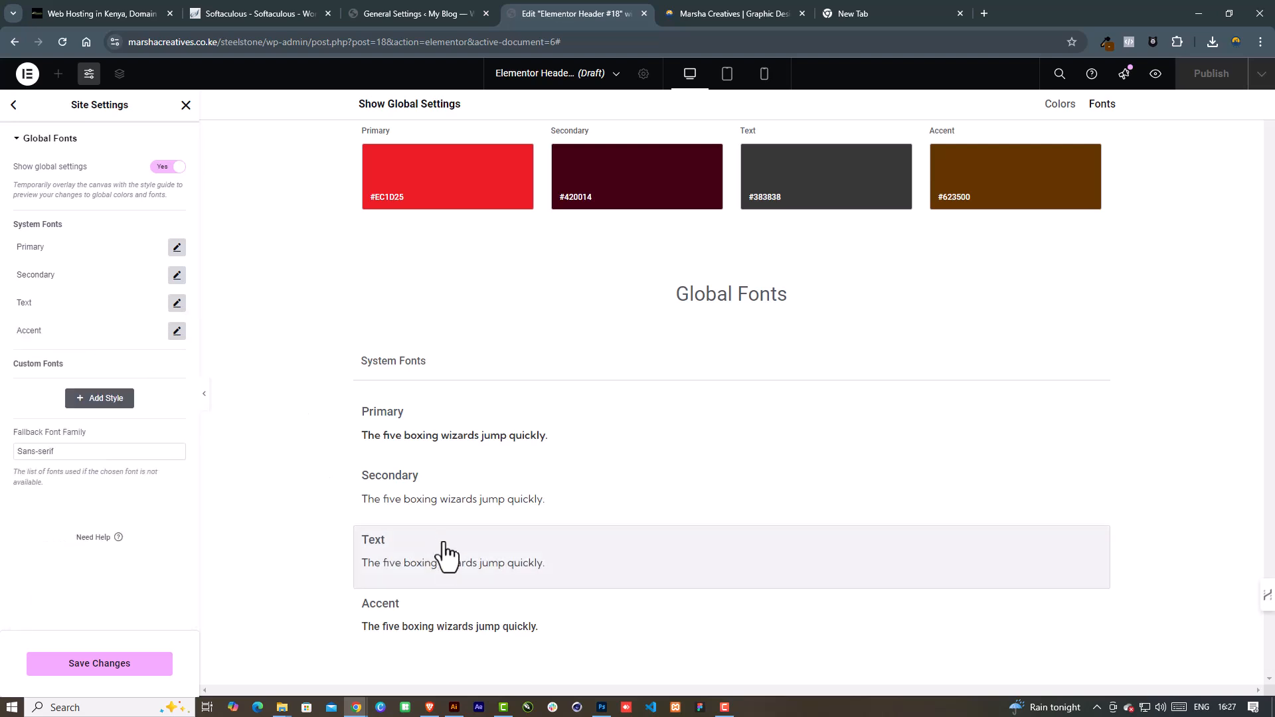
Set the Accent global font family to Kumbh Sans and save the font changes
{"action": "left_click", "coordinate": [176, 330]}
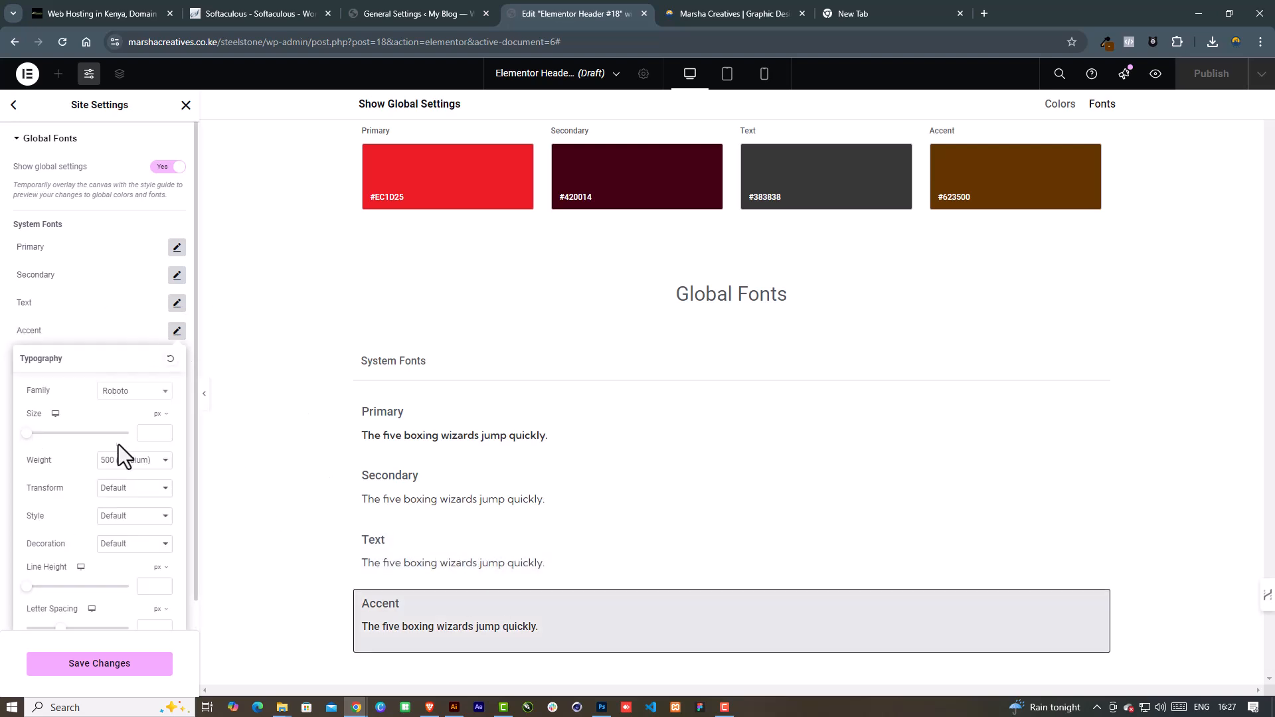
{"action": "left_click", "coordinate": [139, 397]}
{"action": "type", "text": "kumb"}
{"action": "left_click", "coordinate": [143, 445]}
{"action": "left_click", "coordinate": [270, 439]}
{"action": "left_click", "coordinate": [133, 663]}
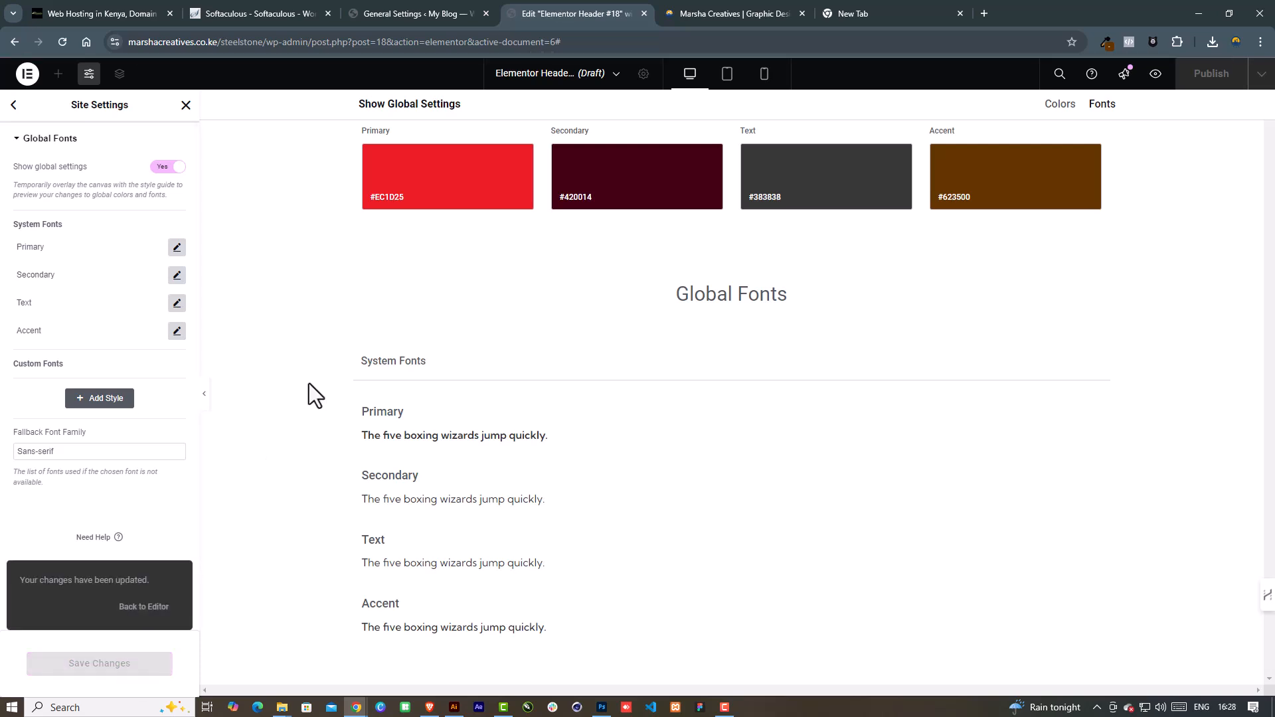
In Site Identity, upload the Steelstone Kenya Ltd. logo image from Downloads as the site logo and save the changes
{"action": "left_click", "coordinate": [13, 104]}
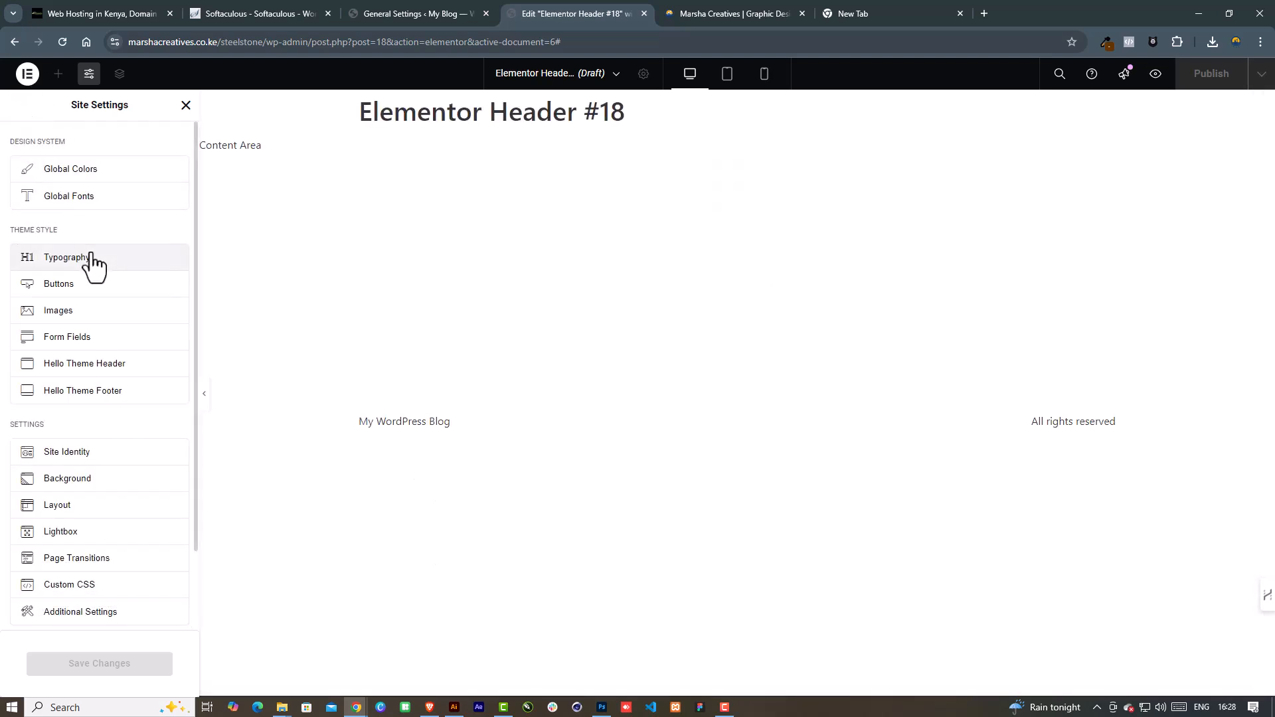
{"action": "left_click", "coordinate": [67, 451]}
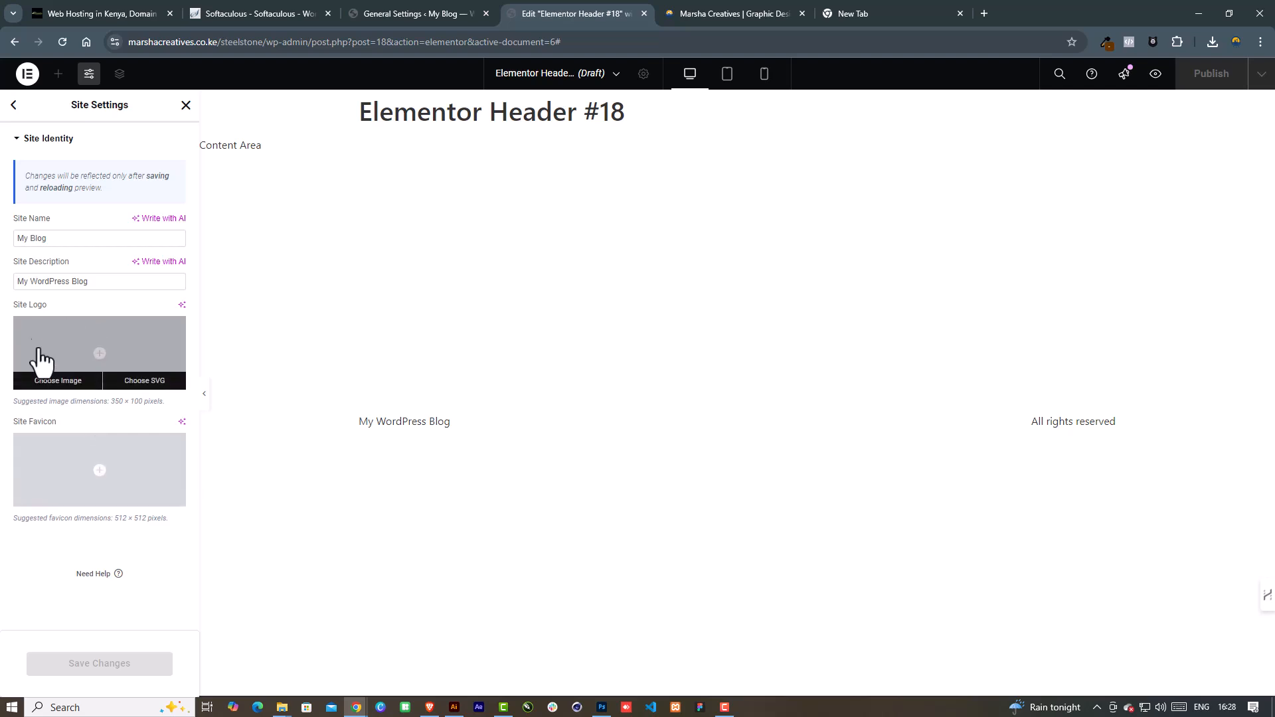
{"action": "left_click", "coordinate": [97, 359]}
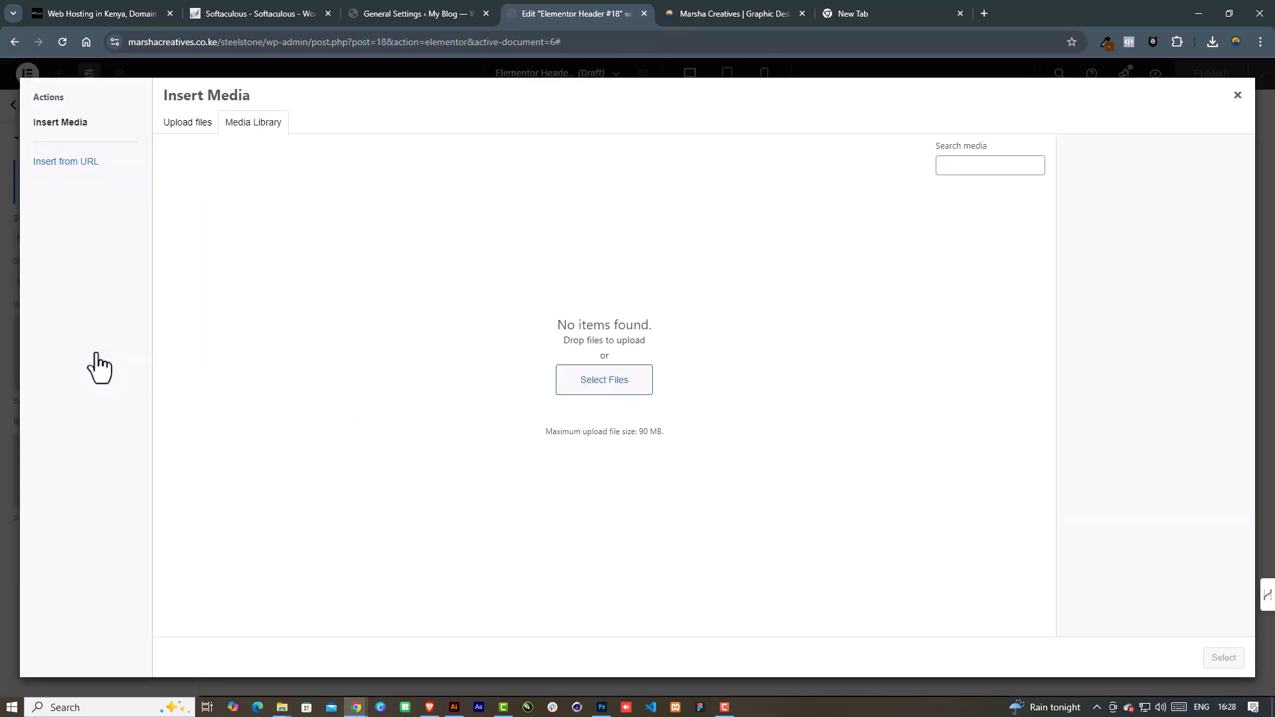
{"action": "left_click", "coordinate": [189, 125]}
{"action": "left_click", "coordinate": [693, 350]}
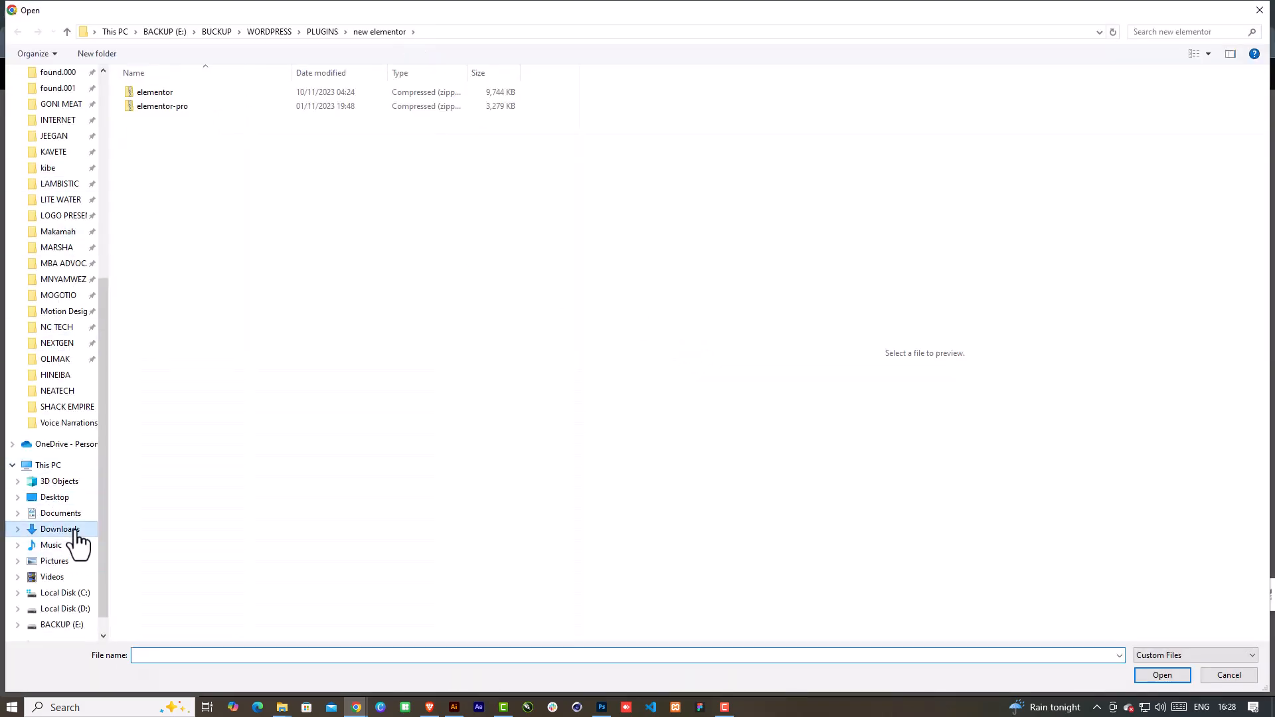
{"action": "left_click", "coordinate": [67, 529]}
{"action": "double_click", "coordinate": [166, 104]}
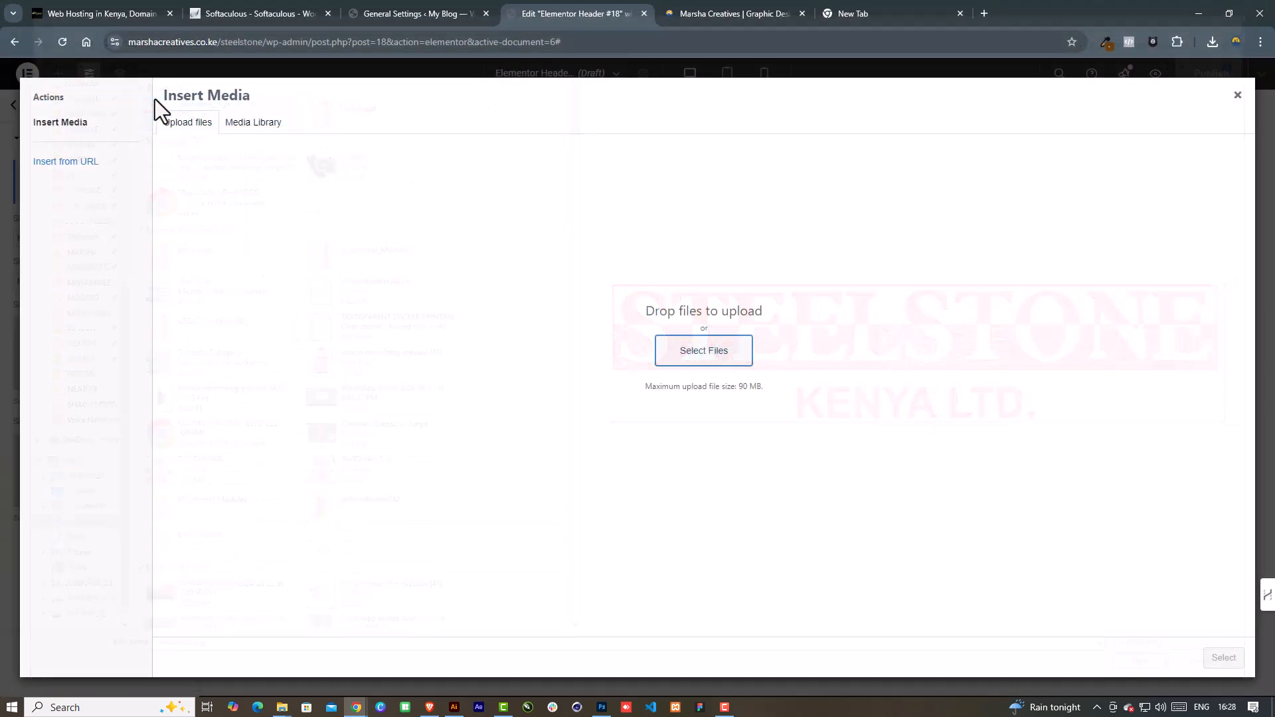
{"action": "left_click", "coordinate": [1223, 658]}
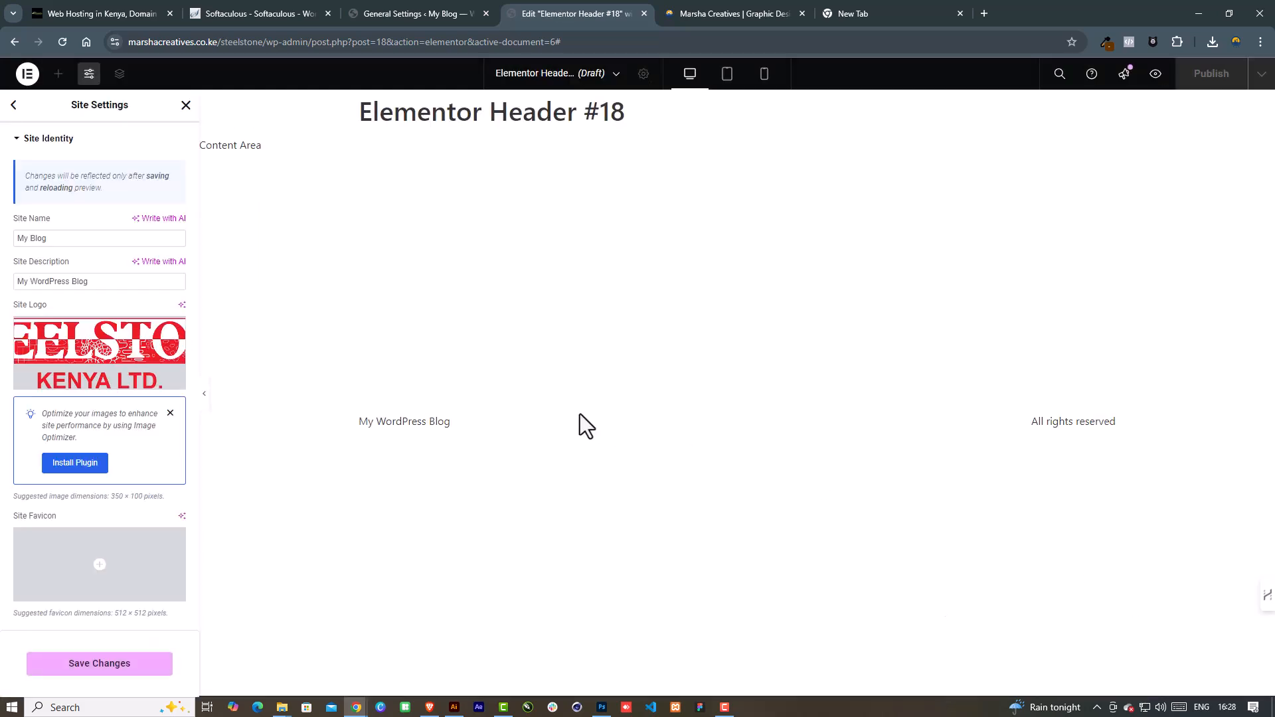
{"action": "left_click", "coordinate": [125, 669]}
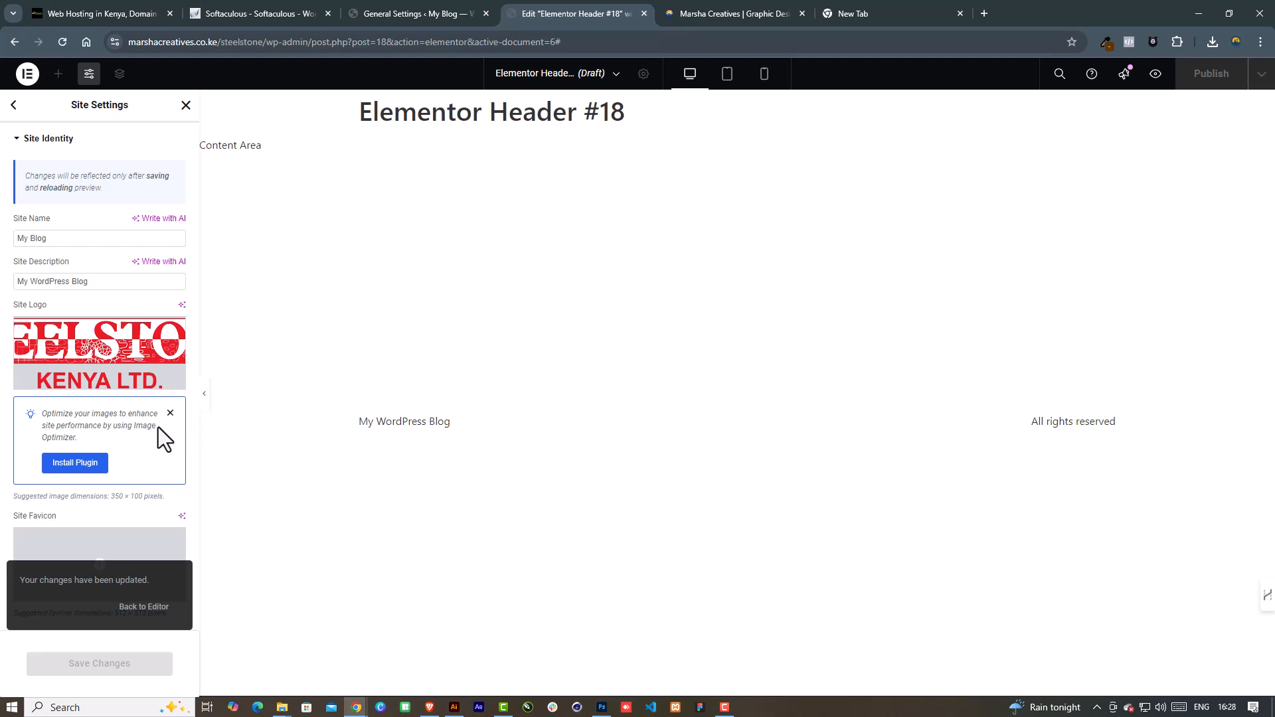
Bring up the Marsha Creatives website and look at its favicon as an example
{"action": "mouse_move", "coordinate": [101, 534]}
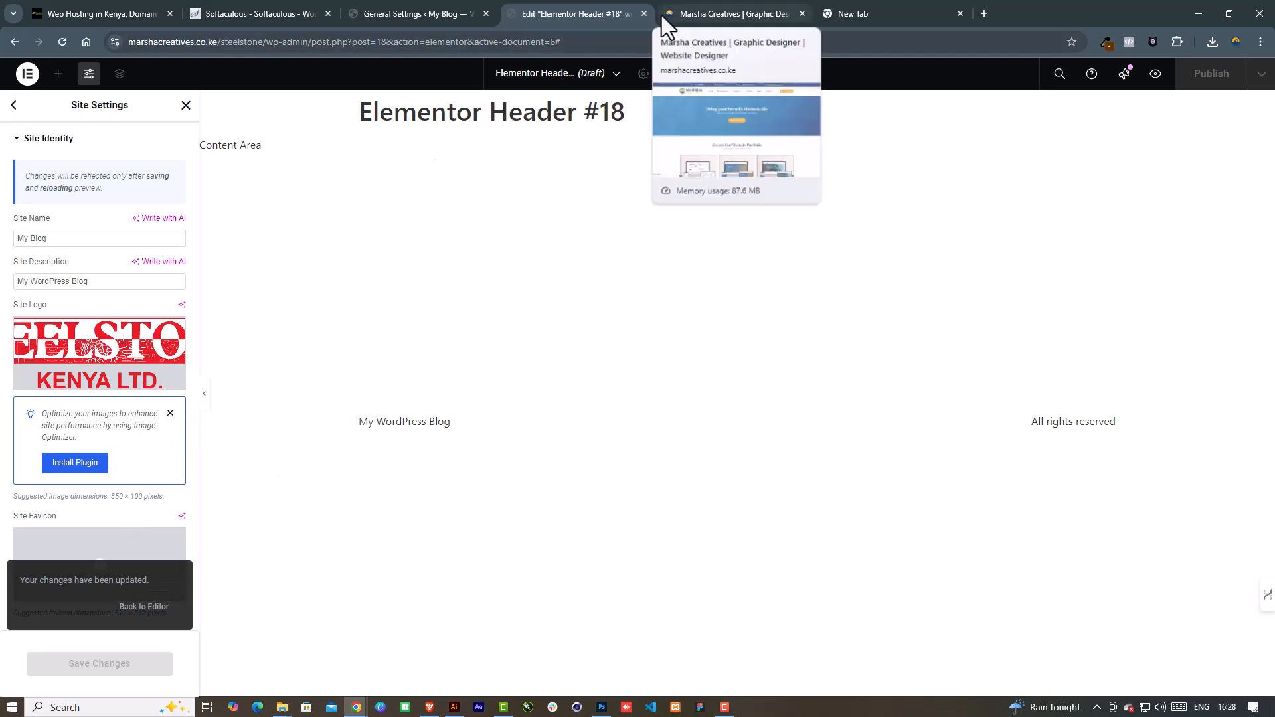
{"action": "left_click", "coordinate": [696, 11]}
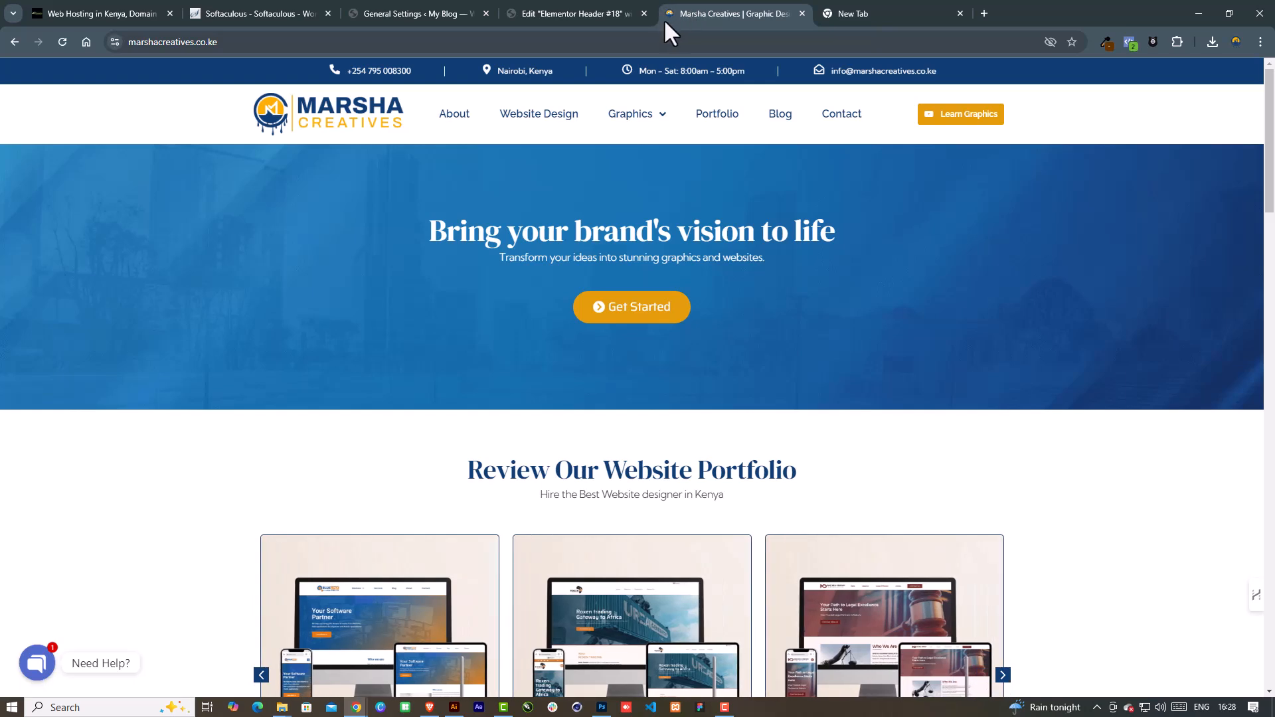
Return to the Elementor header editor and close Site Settings without adding a site favicon
{"action": "left_click", "coordinate": [635, 10]}
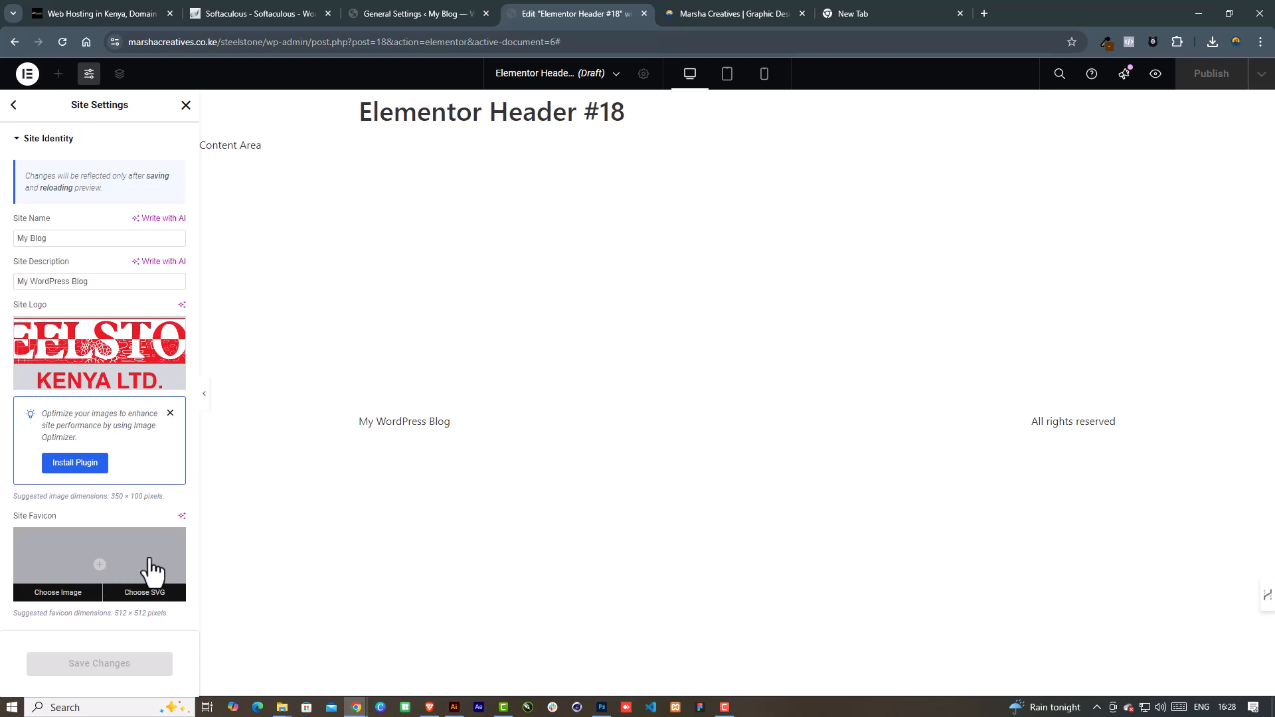
{"action": "scroll", "coordinate": [142, 564], "scroll_direction": "down", "scroll_amount": 1}
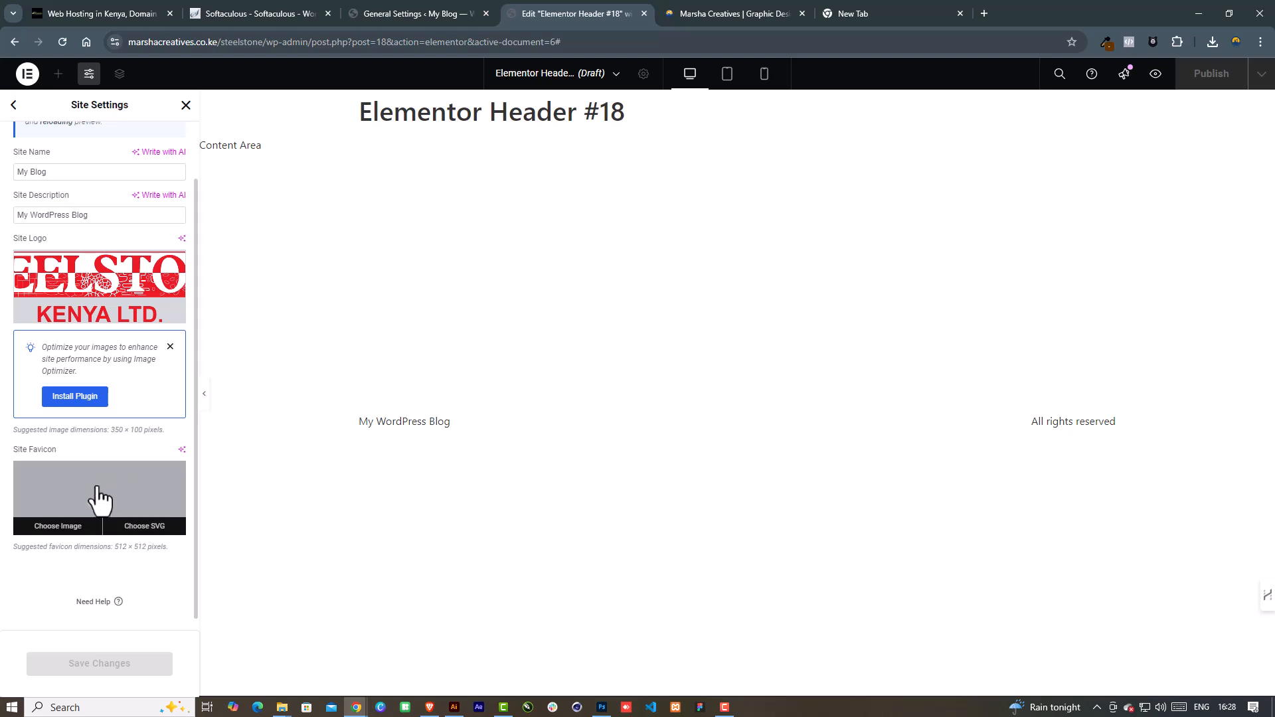
{"action": "scroll", "coordinate": [104, 485], "scroll_direction": "up", "scroll_amount": 1}
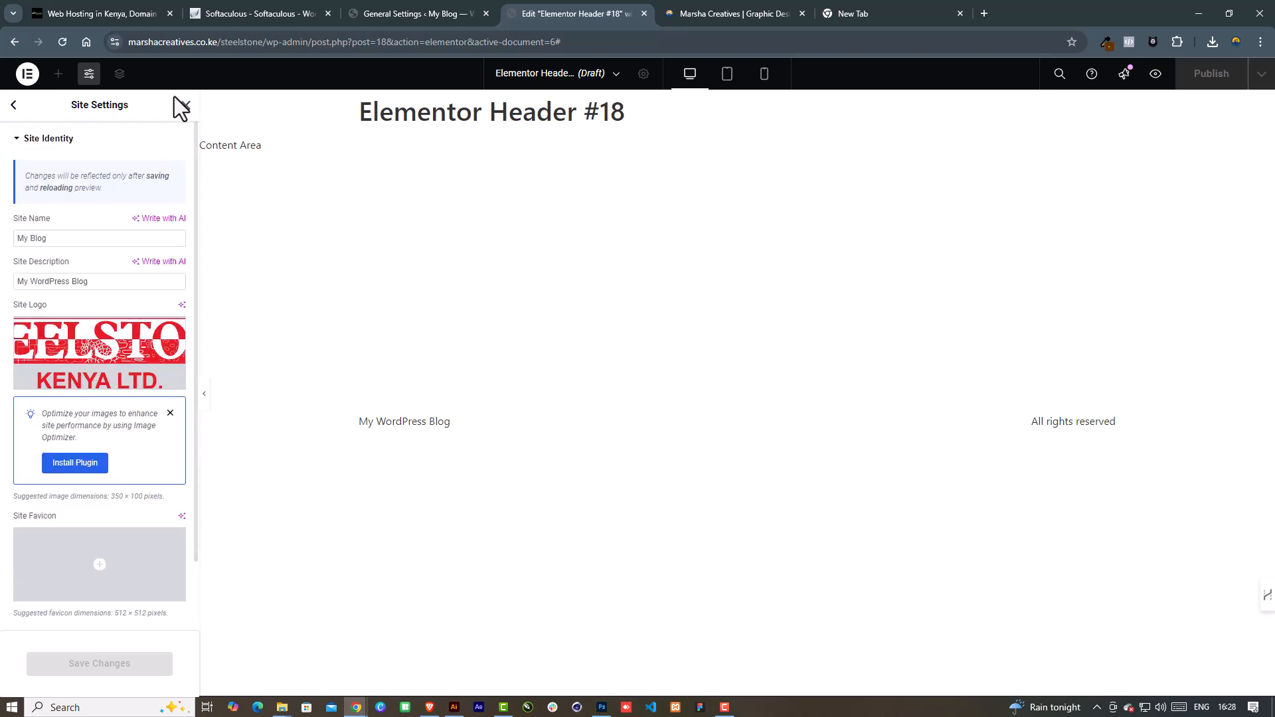
{"action": "left_click", "coordinate": [191, 105]}
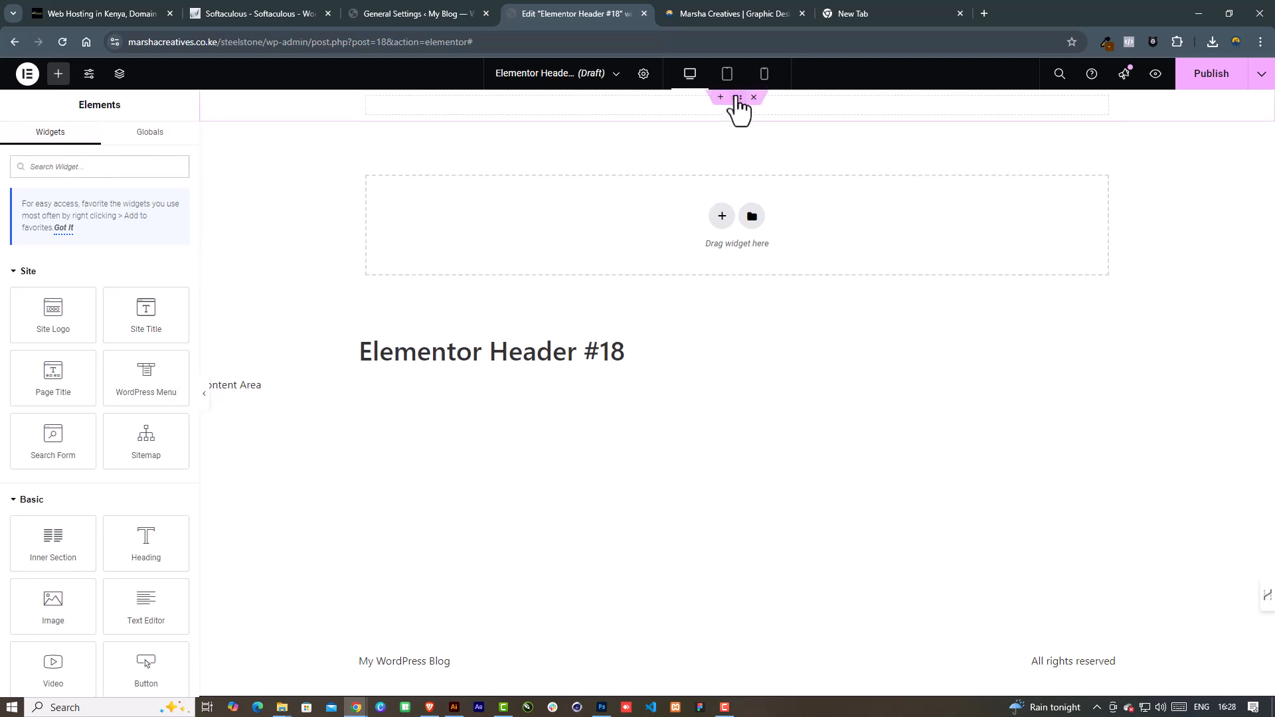
Add an inner section to the header's empty top section and narrow its first column to slightly under a third of the row
{"action": "left_click", "coordinate": [736, 98]}
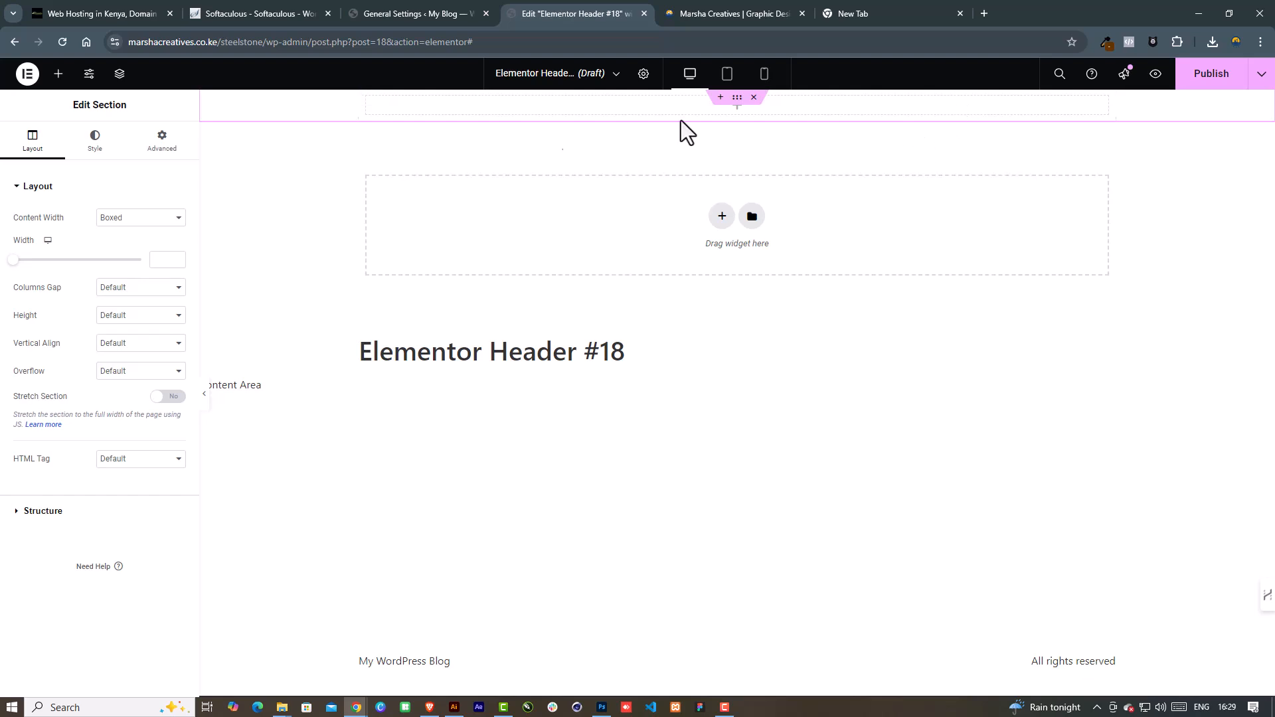
{"action": "left_click", "coordinate": [58, 74]}
{"action": "scroll", "coordinate": [159, 491], "scroll_direction": "down", "scroll_amount": 1}
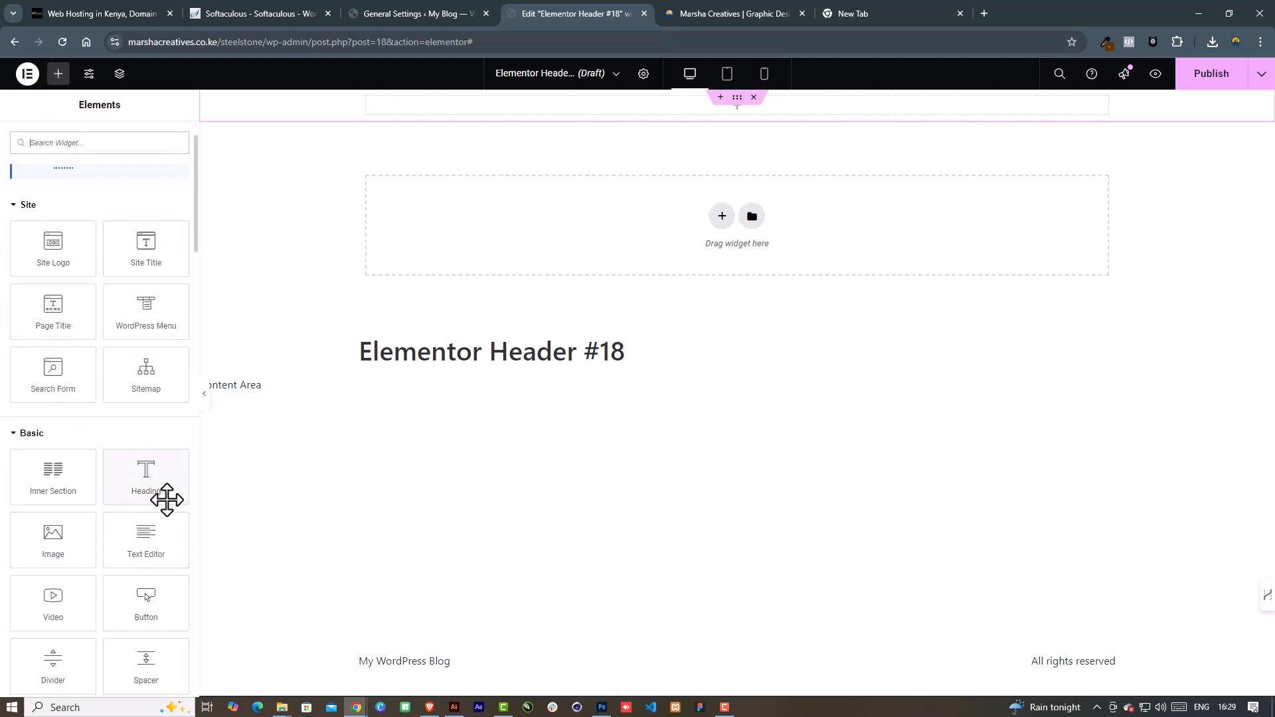
{"action": "left_click", "coordinate": [53, 479]}
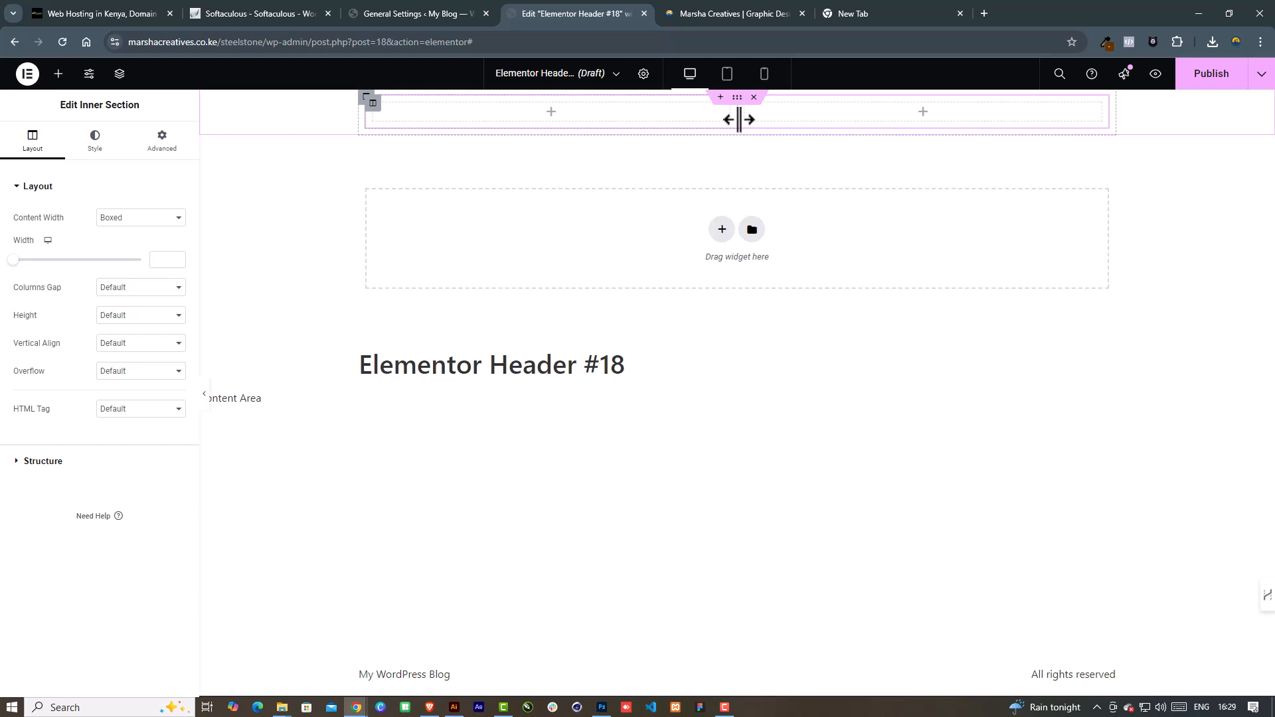
{"action": "left_click_drag", "start_coordinate": [737, 121], "coordinate": [583, 129]}
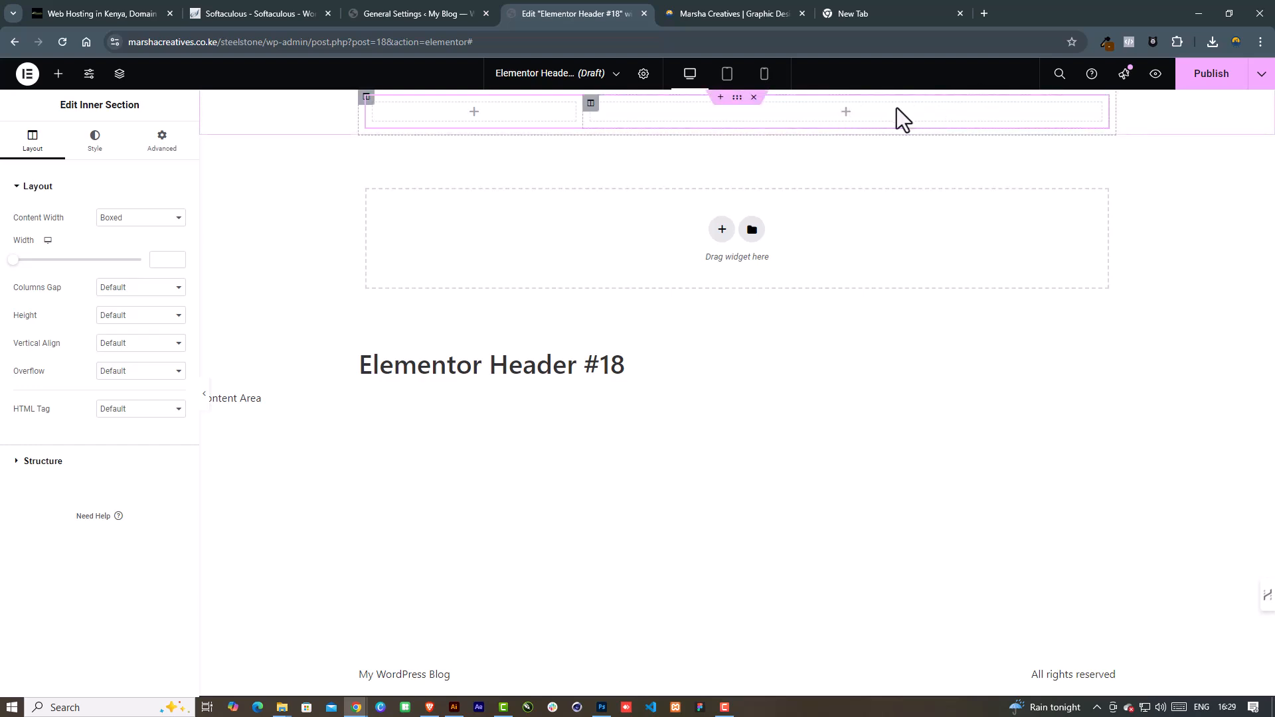
Place a Site Logo widget in the narrow column and a WordPress Menu widget in the wide column of the header
{"action": "left_click", "coordinate": [59, 73]}
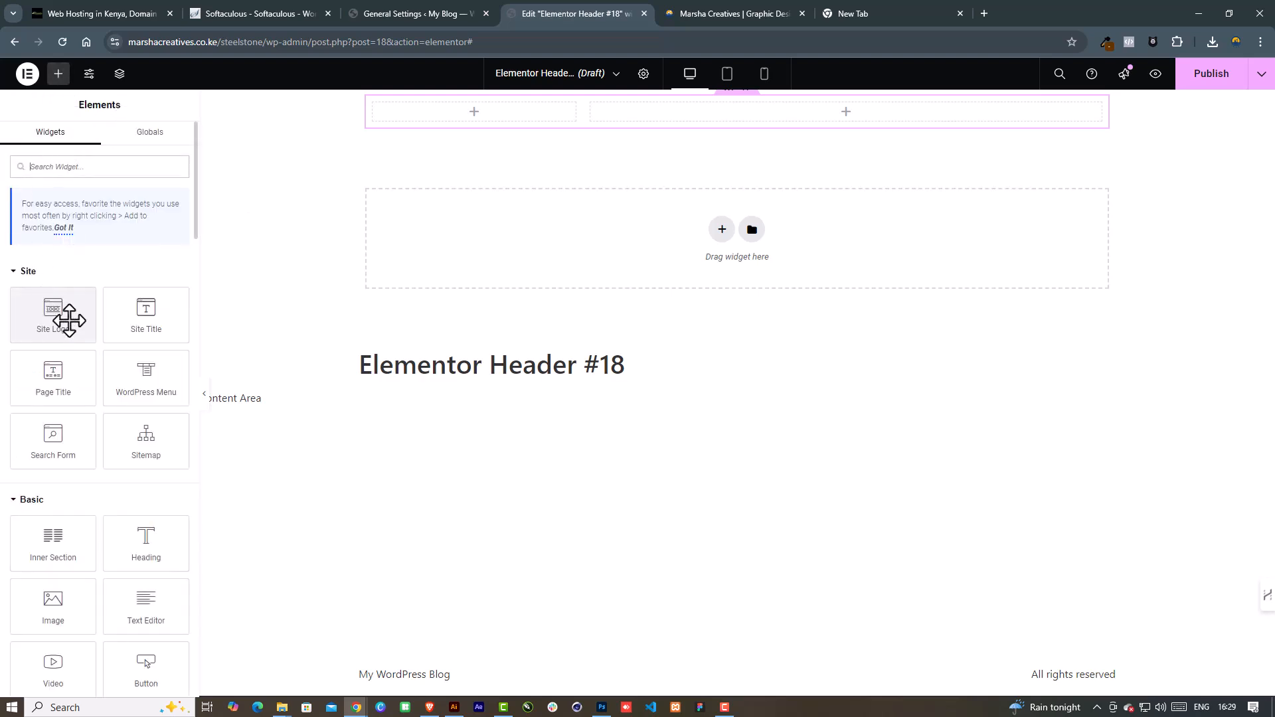
{"action": "left_click_drag", "start_coordinate": [54, 318], "coordinate": [480, 106]}
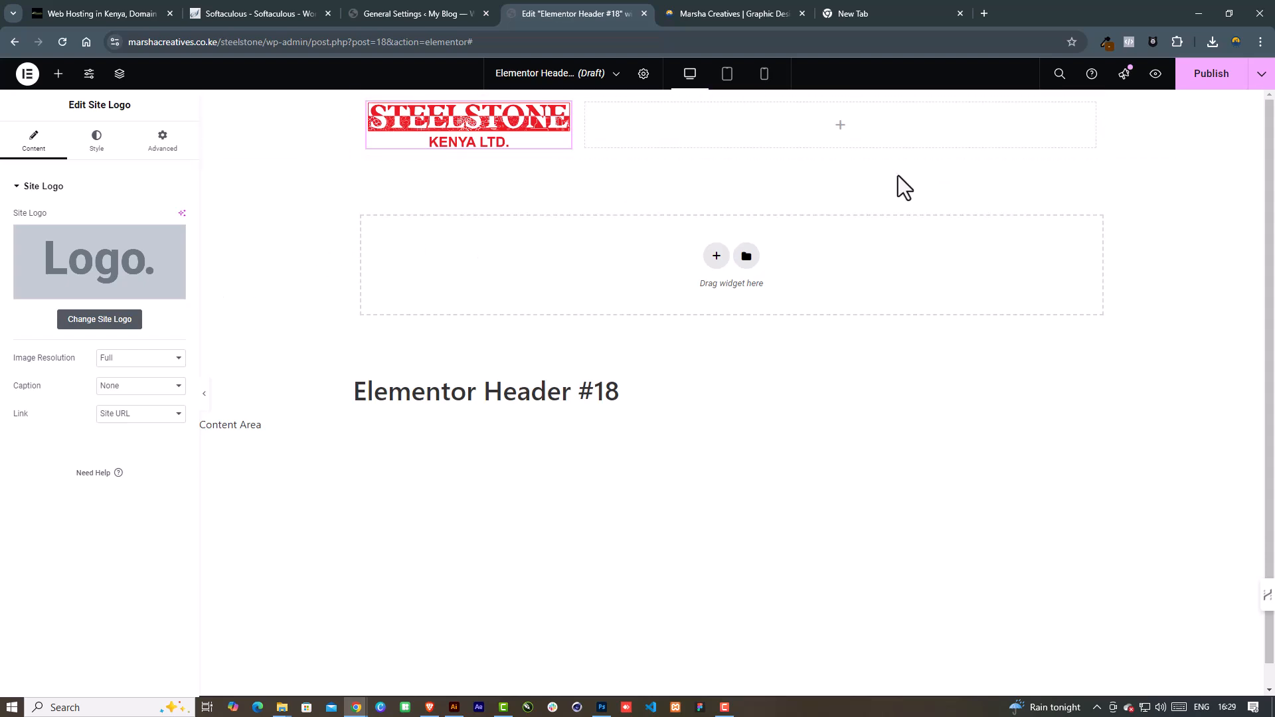
{"action": "left_click", "coordinate": [58, 74]}
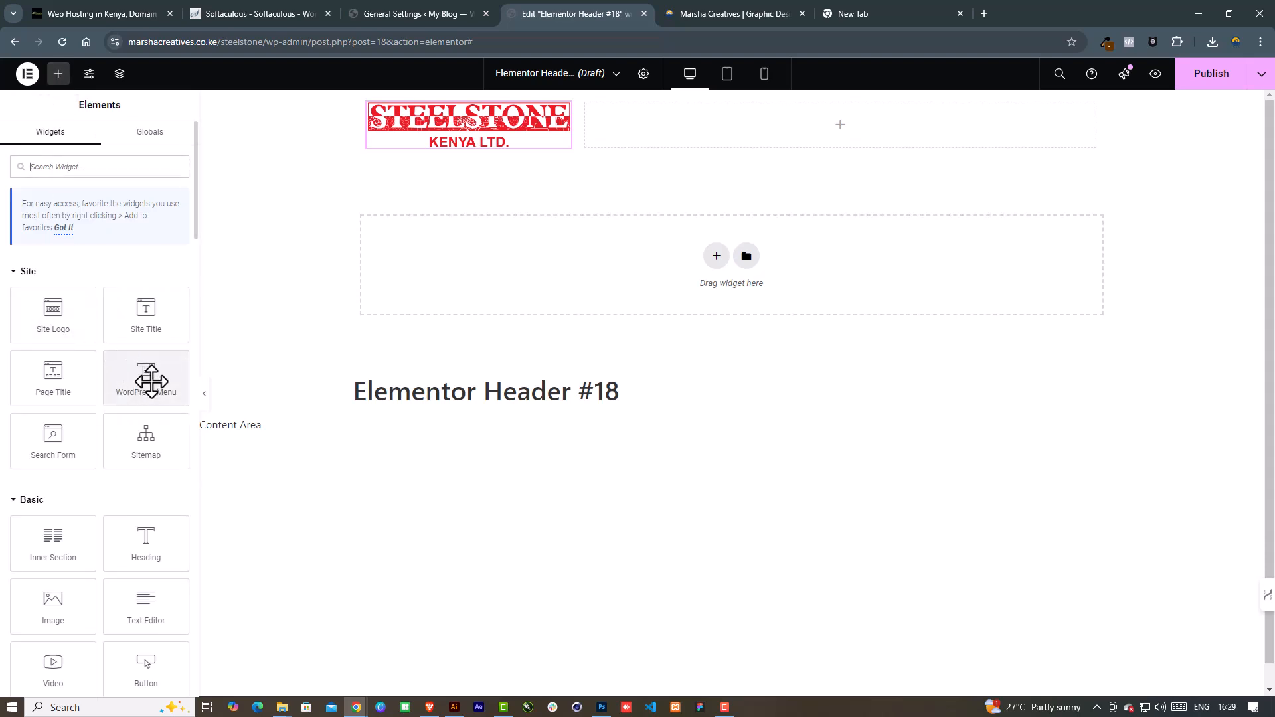
{"action": "left_click_drag", "start_coordinate": [151, 381], "coordinate": [876, 133]}
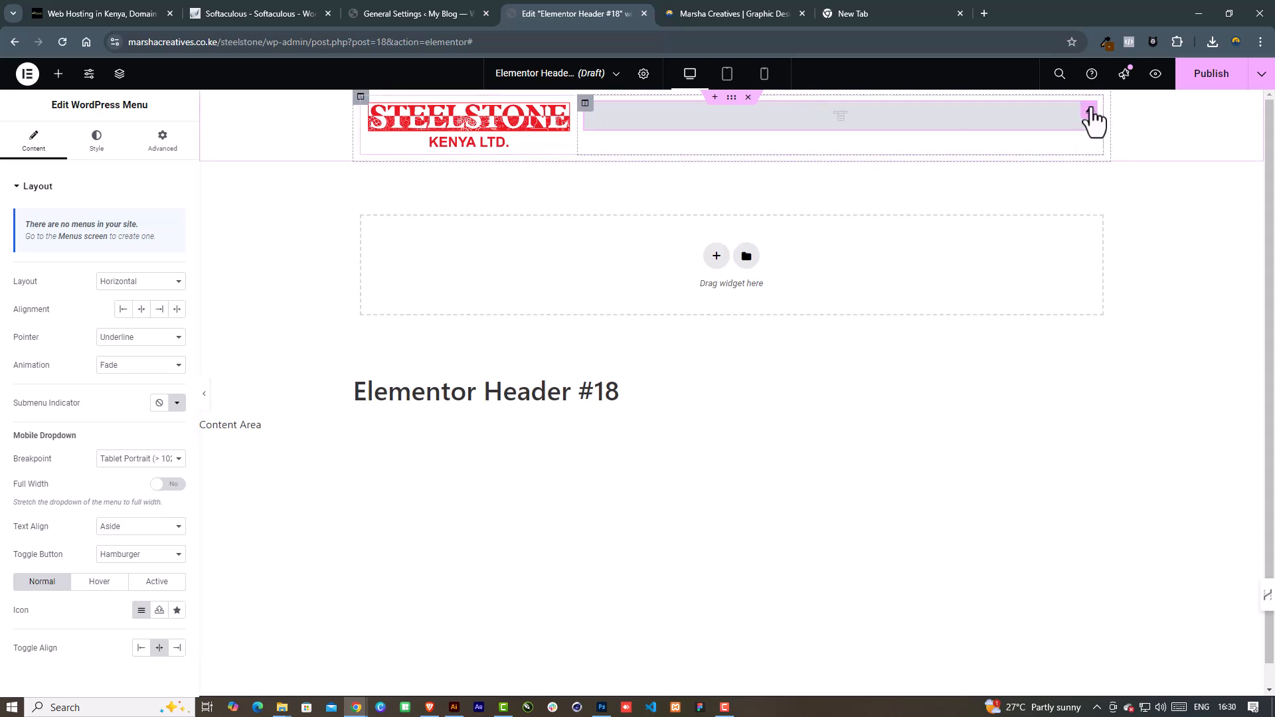
{"action": "scroll", "coordinate": [69, 448], "scroll_direction": "down", "scroll_amount": 1}
{"action": "scroll", "coordinate": [69, 449], "scroll_direction": "up", "scroll_amount": 1}
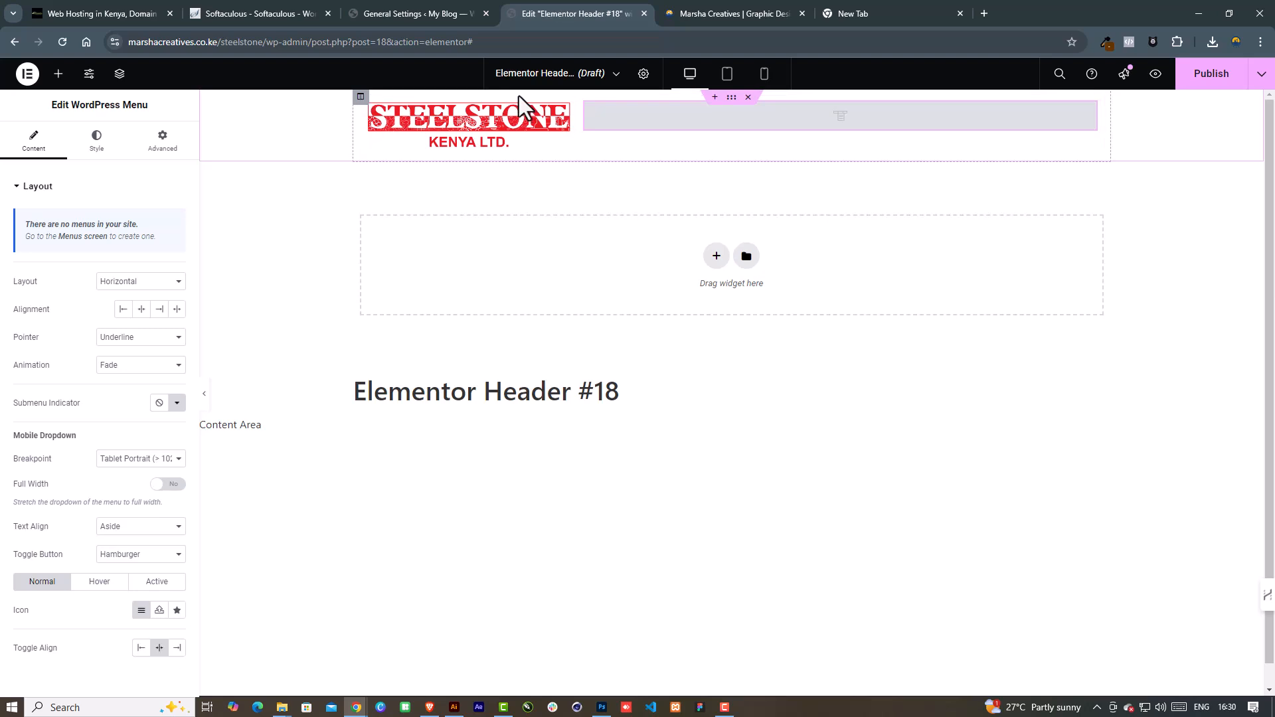
In the WordPress dashboard's Menus page, create a menu named main menu with Header and Footer as display locations
{"action": "left_click", "coordinate": [407, 12]}
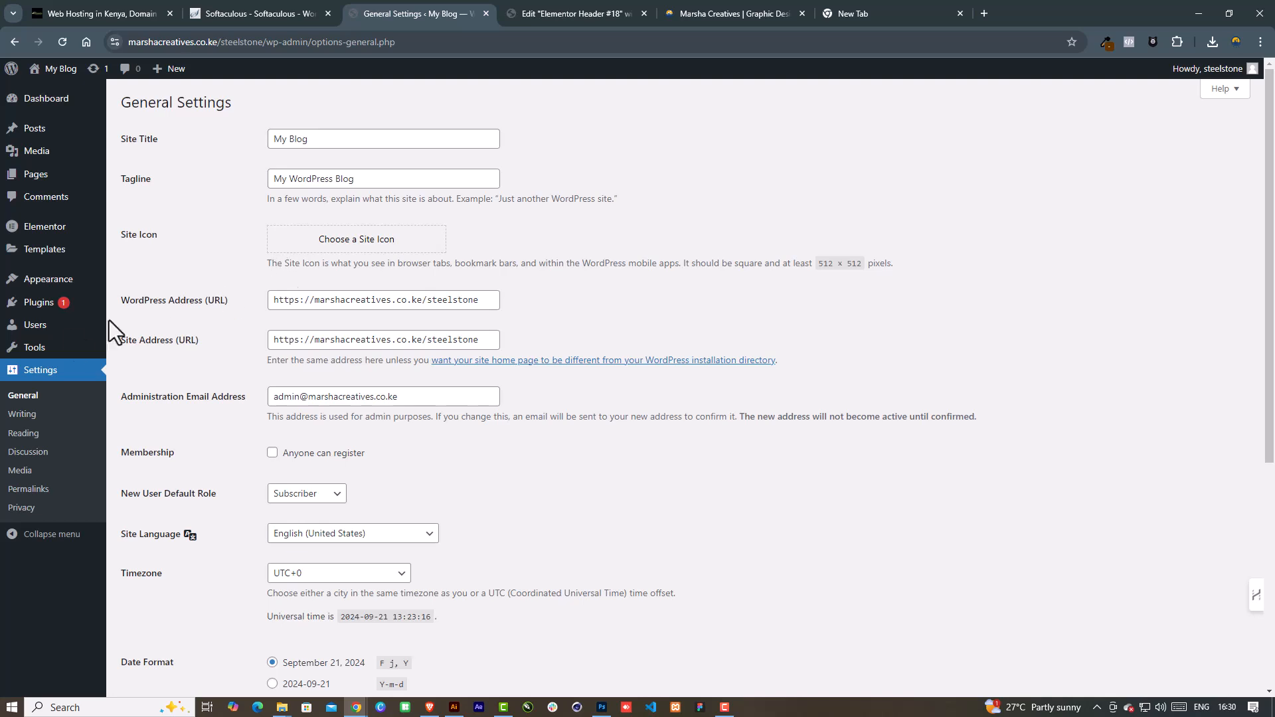
{"action": "mouse_move", "coordinate": [40, 285]}
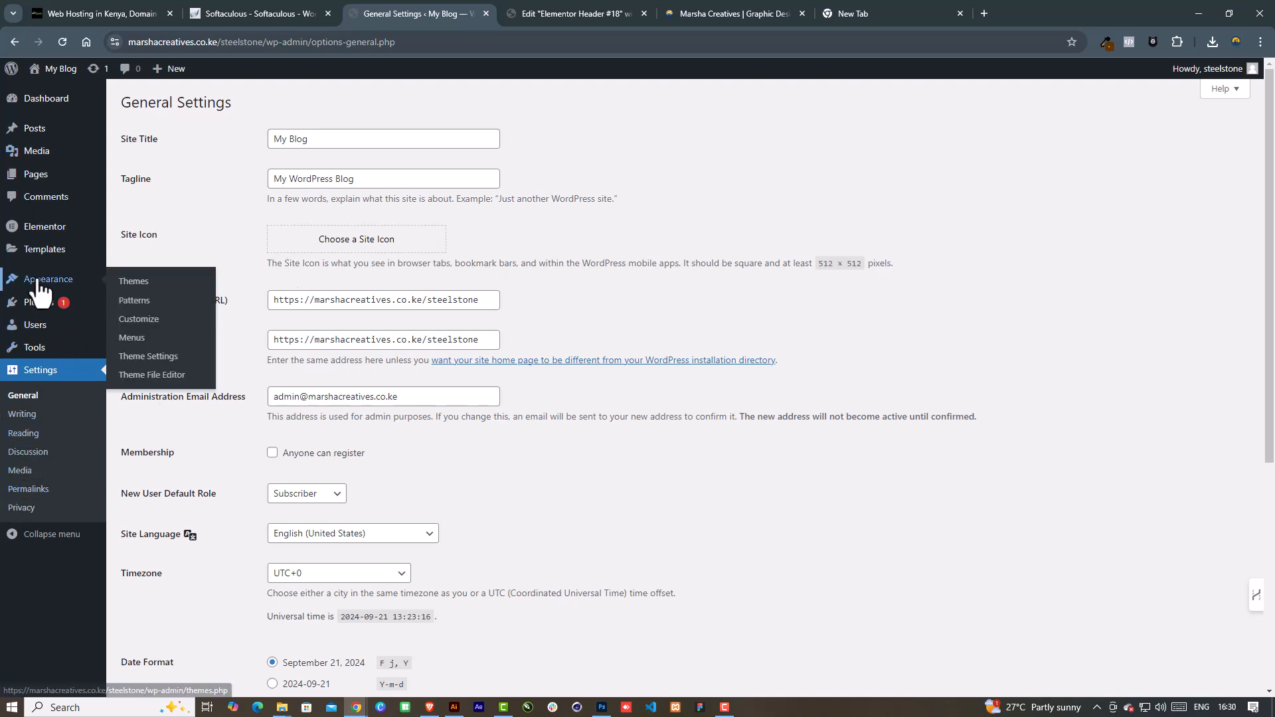
{"action": "left_click", "coordinate": [132, 339]}
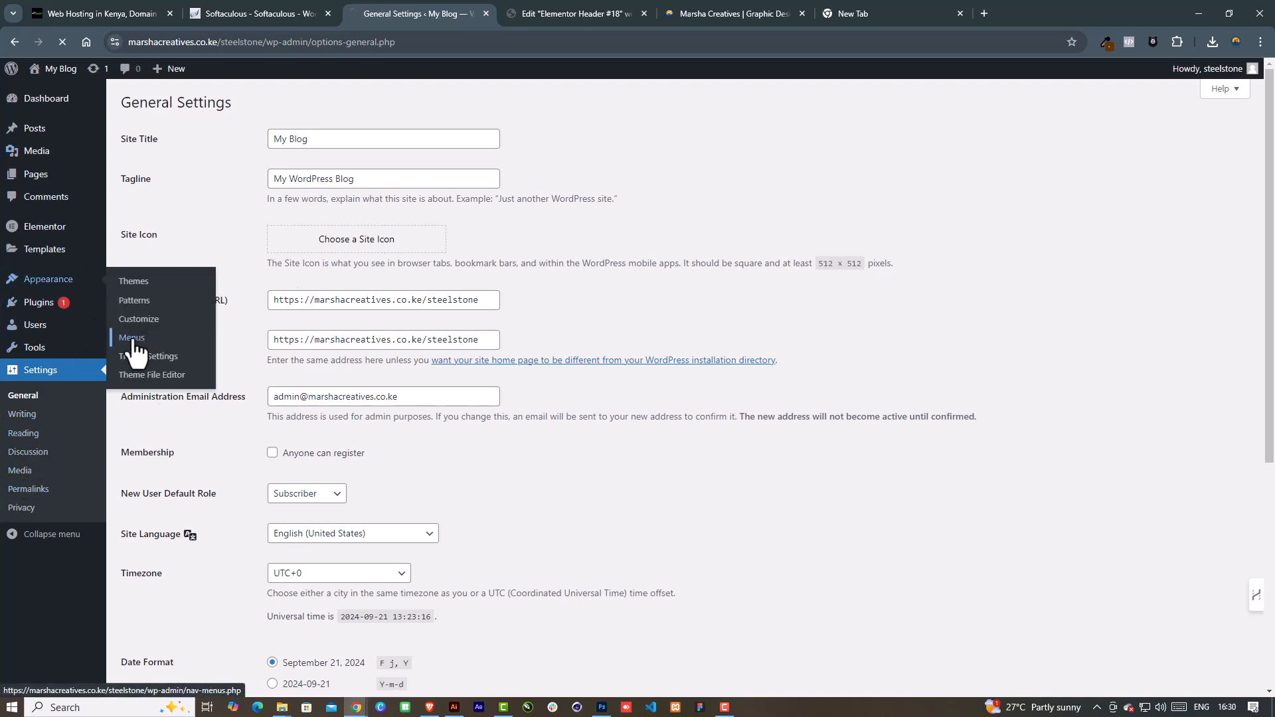
{"action": "left_click", "coordinate": [428, 252]}
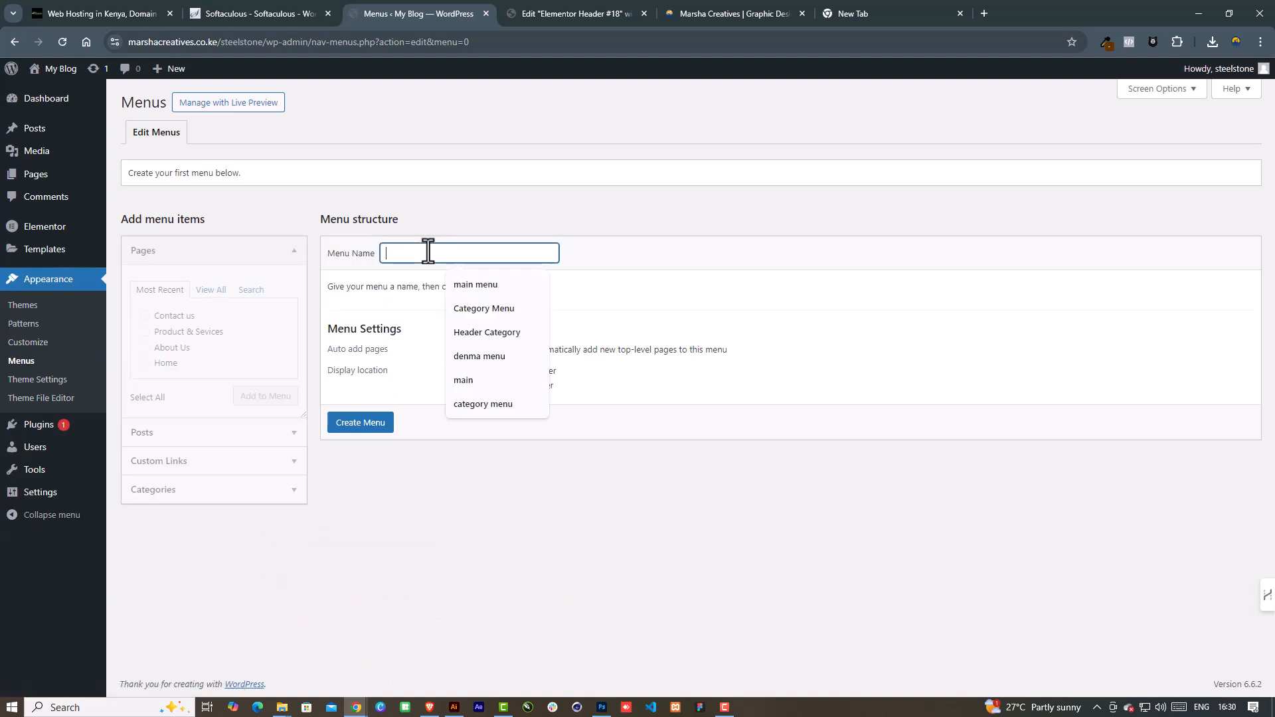
{"action": "left_click", "coordinate": [464, 283]}
{"action": "left_click", "coordinate": [518, 371]}
{"action": "left_click", "coordinate": [518, 385]}
{"action": "left_click", "coordinate": [382, 432]}
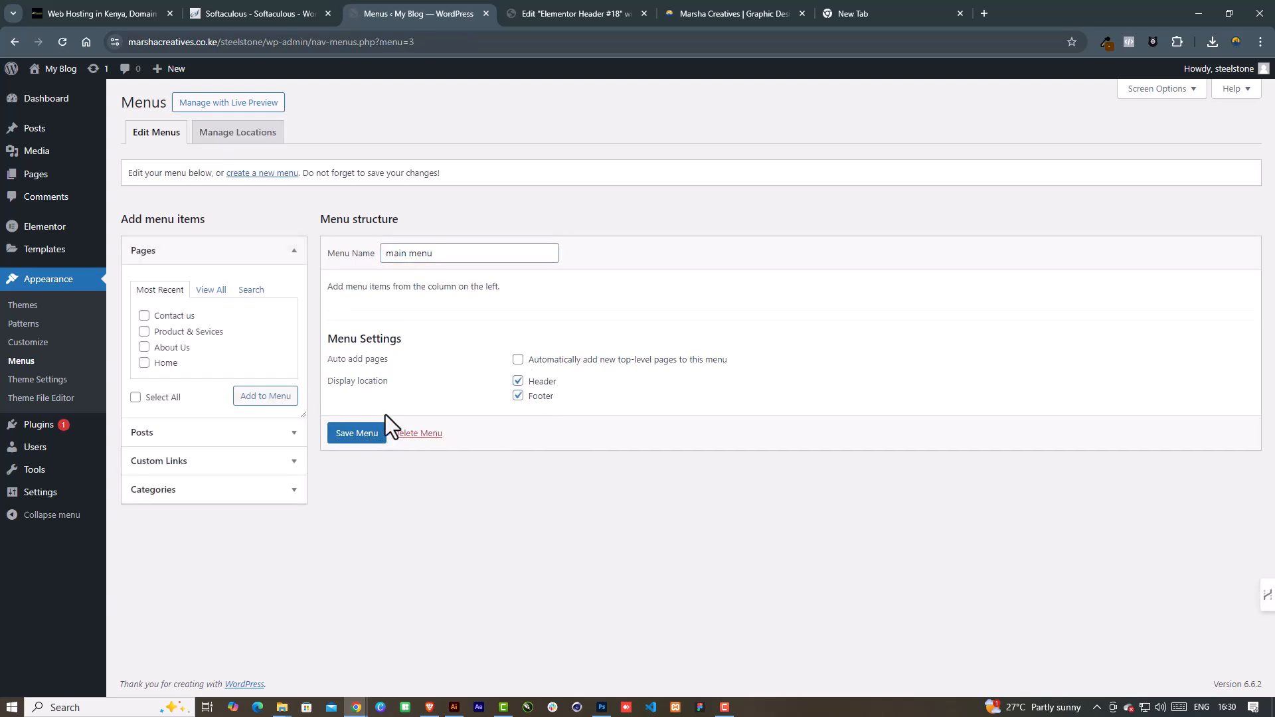
Add all four pages to main menu, order them Home, About Us, Product & Sevices, Contact us, and save the menu
{"action": "left_click", "coordinate": [144, 315]}
{"action": "left_click", "coordinate": [144, 331]}
{"action": "left_click", "coordinate": [136, 397]}
{"action": "left_click", "coordinate": [280, 397]}
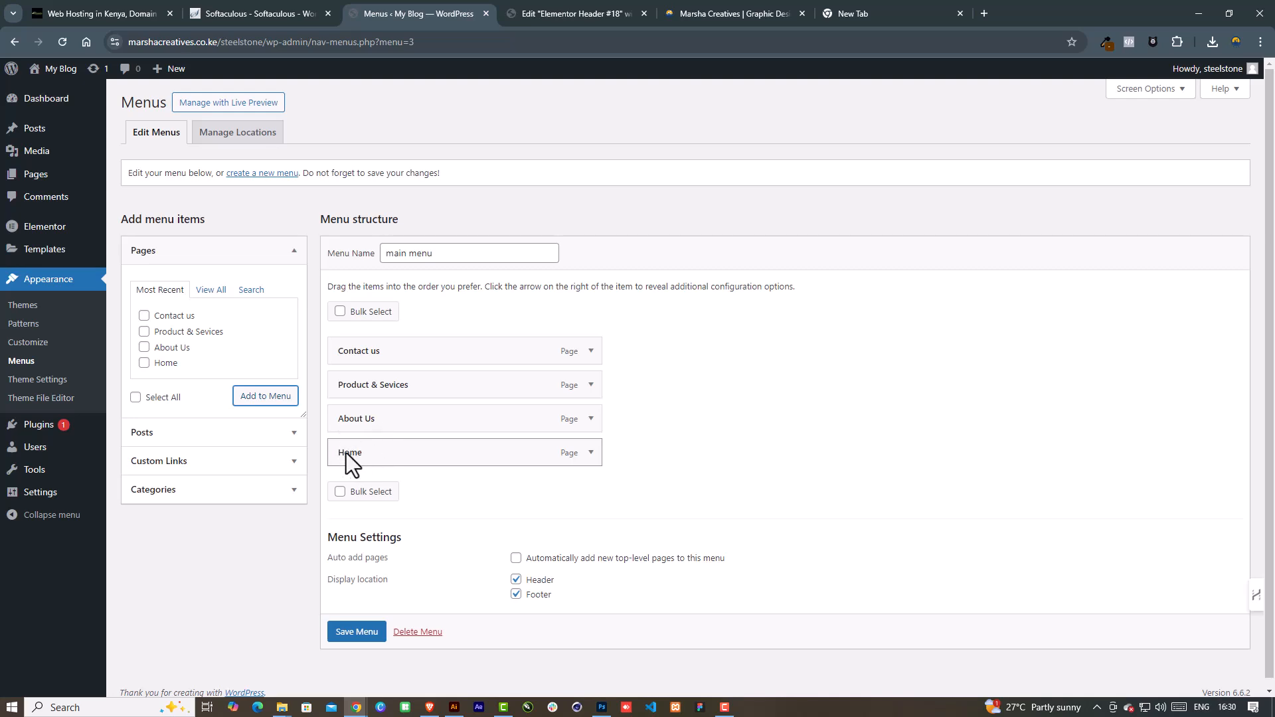
{"action": "mouse_move", "coordinate": [345, 453]}
{"action": "left_mouse_down"}
{"action": "mouse_move", "coordinate": [343, 341]}
{"action": "mouse_move", "coordinate": [340, 455]}
{"action": "left_mouse_up"}
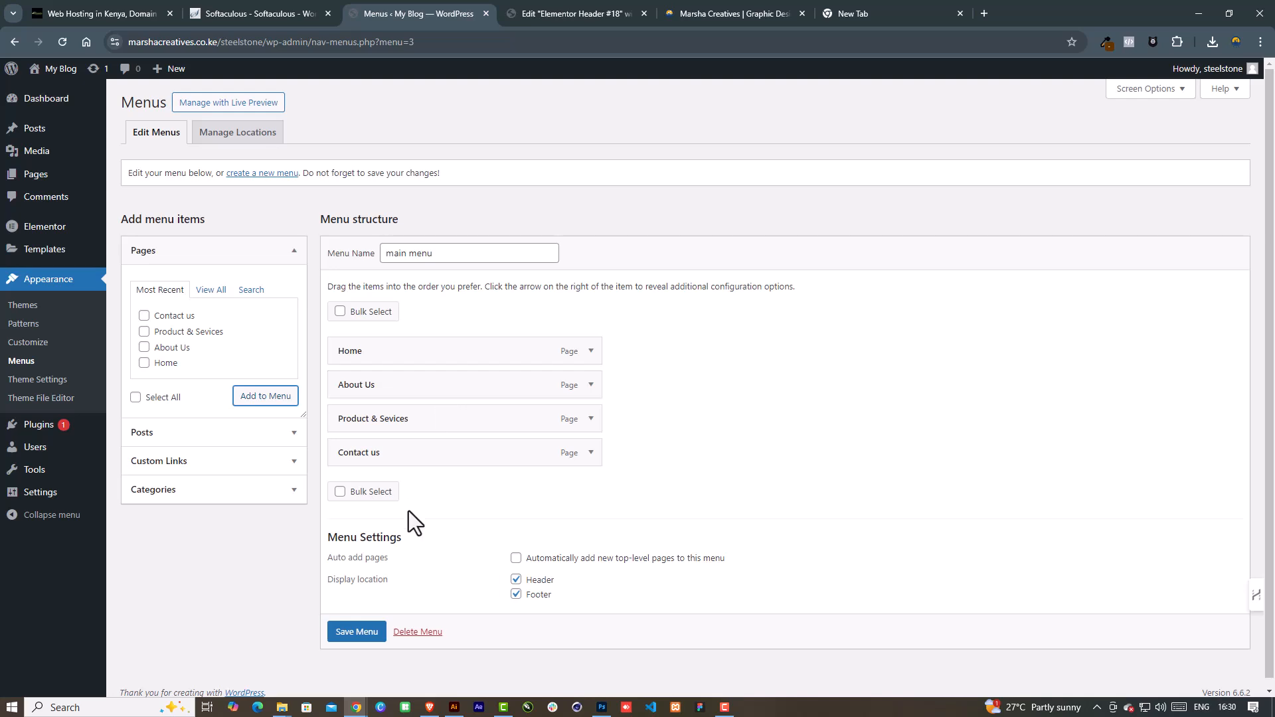
{"action": "left_click", "coordinate": [357, 634]}
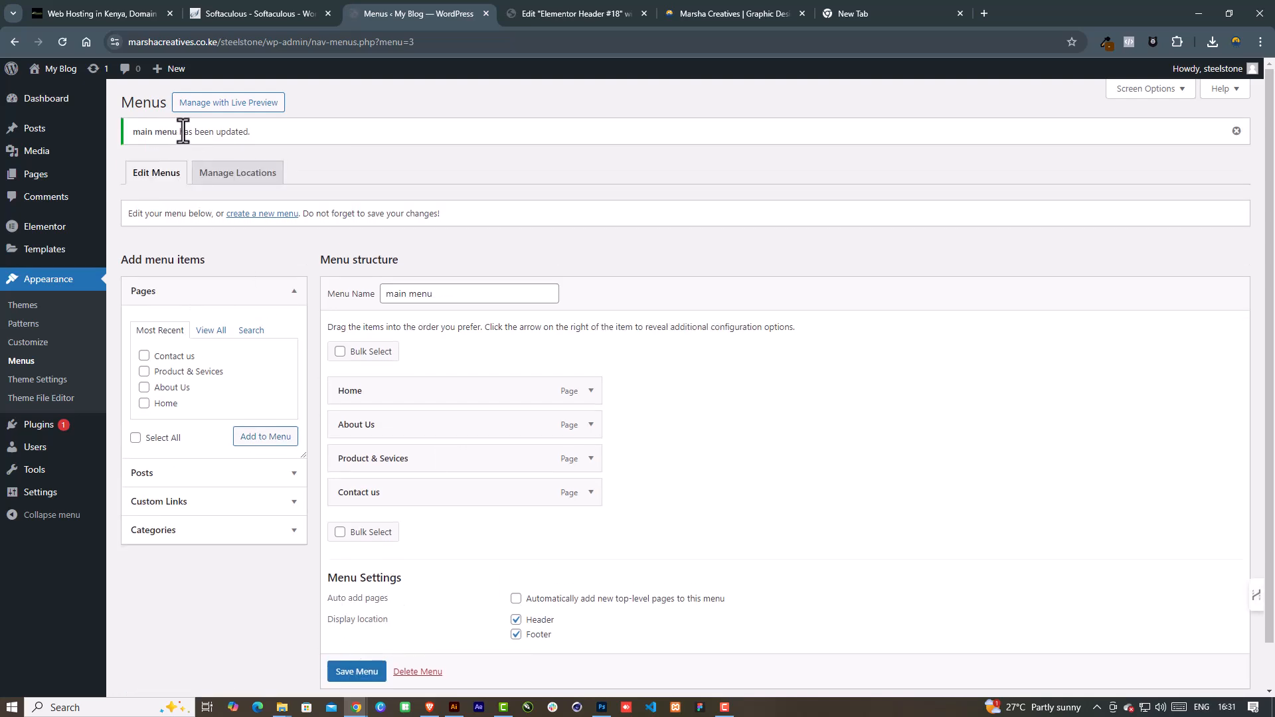
Return to the Elementor header editor and publish the header with the display condition Include Entire Site
{"action": "left_click", "coordinate": [711, 12]}
{"action": "left_click", "coordinate": [579, 12]}
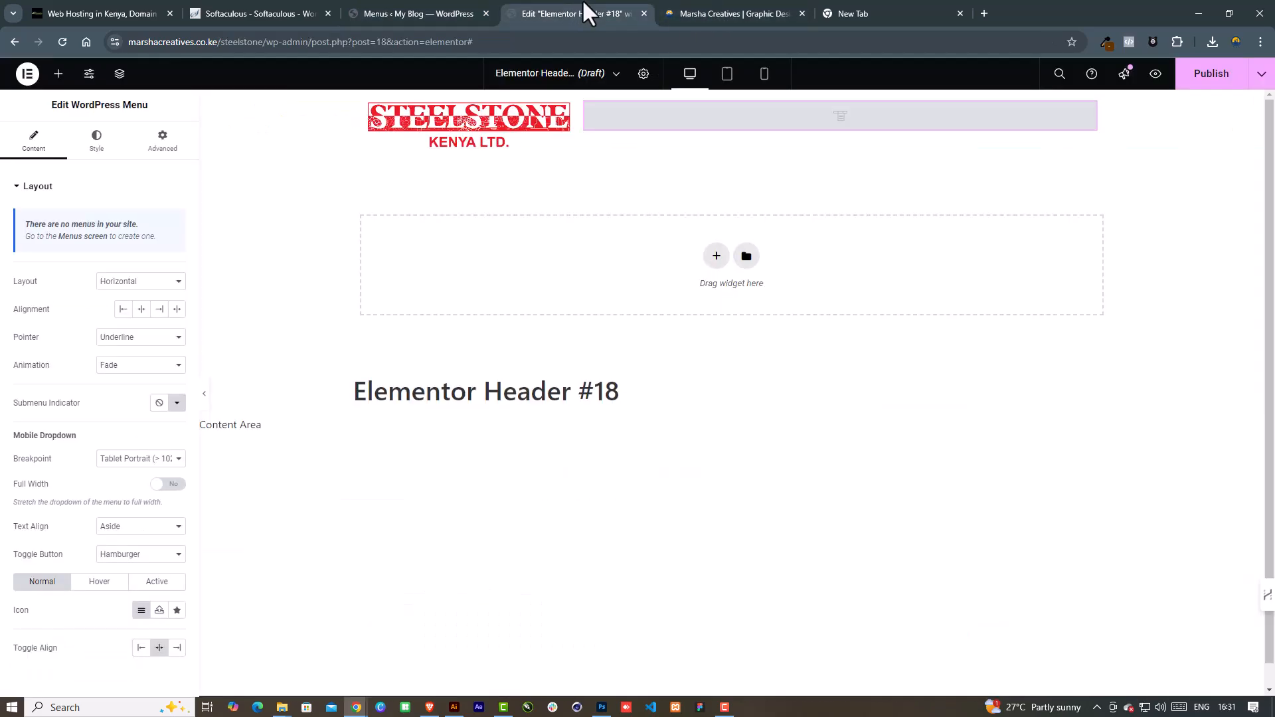
{"action": "left_click", "coordinate": [1226, 78]}
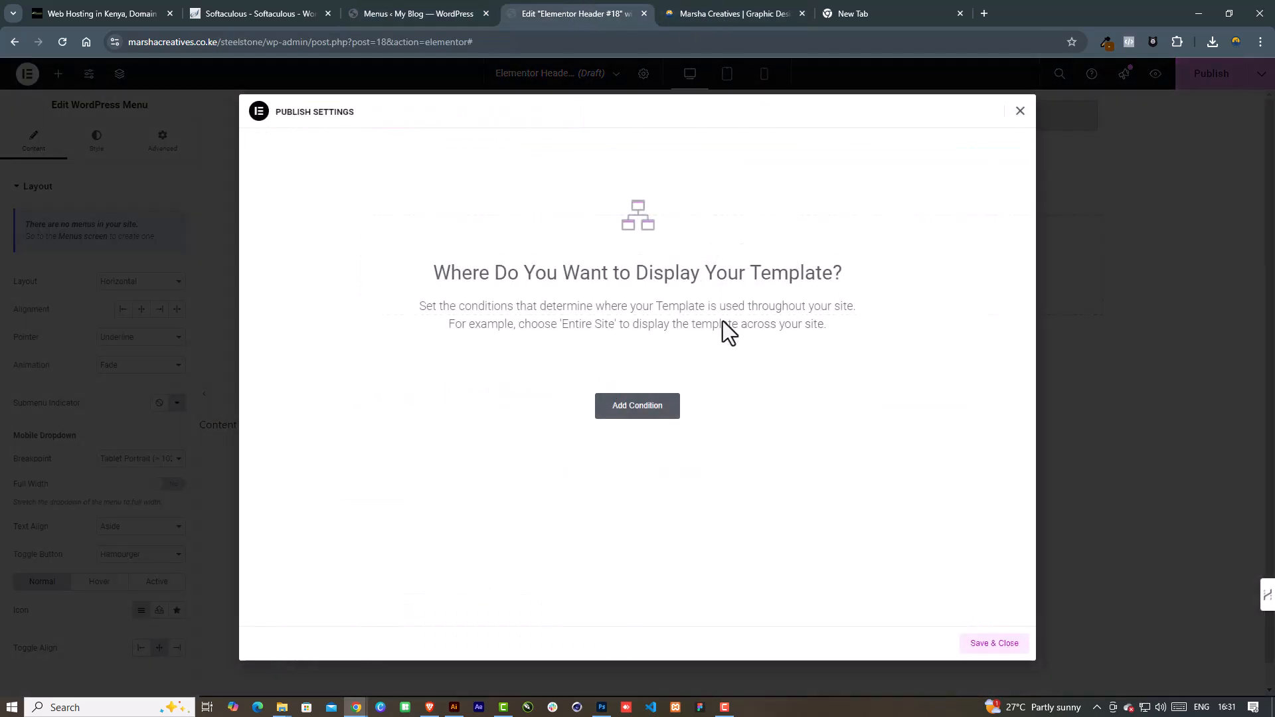
{"action": "left_click", "coordinate": [1020, 111]}
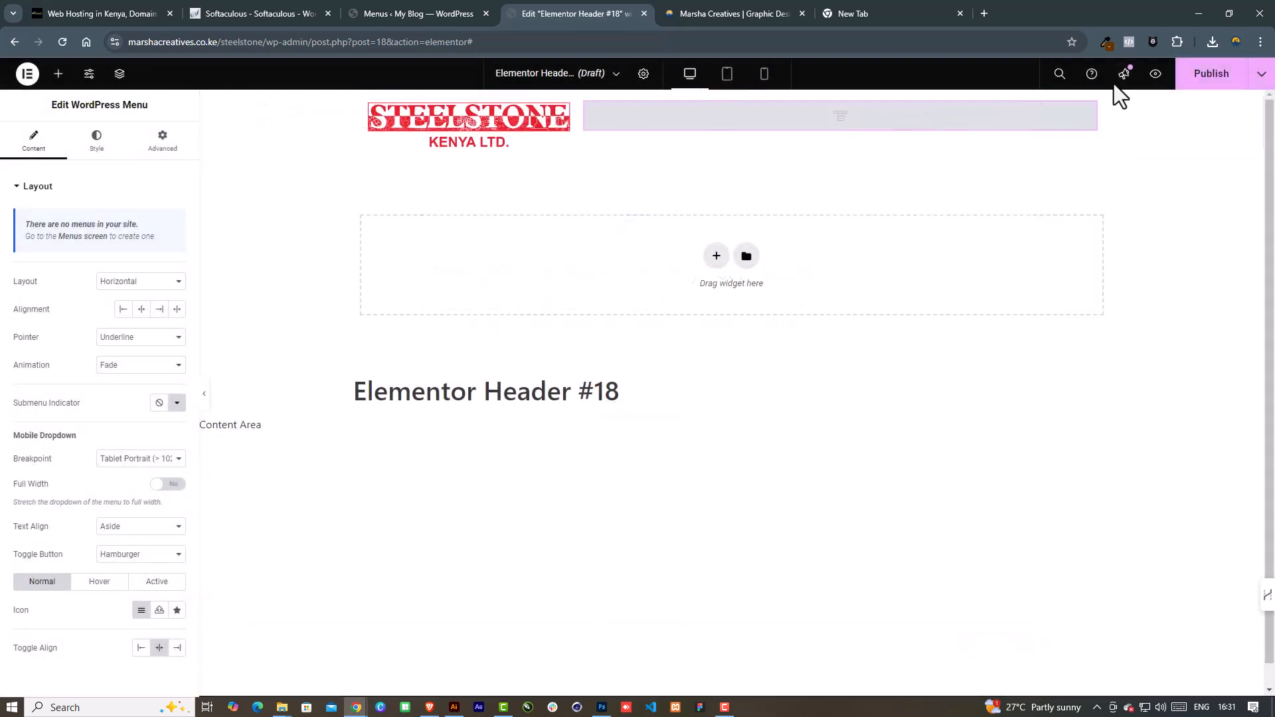
{"action": "left_click", "coordinate": [1195, 79]}
{"action": "left_click", "coordinate": [659, 405]}
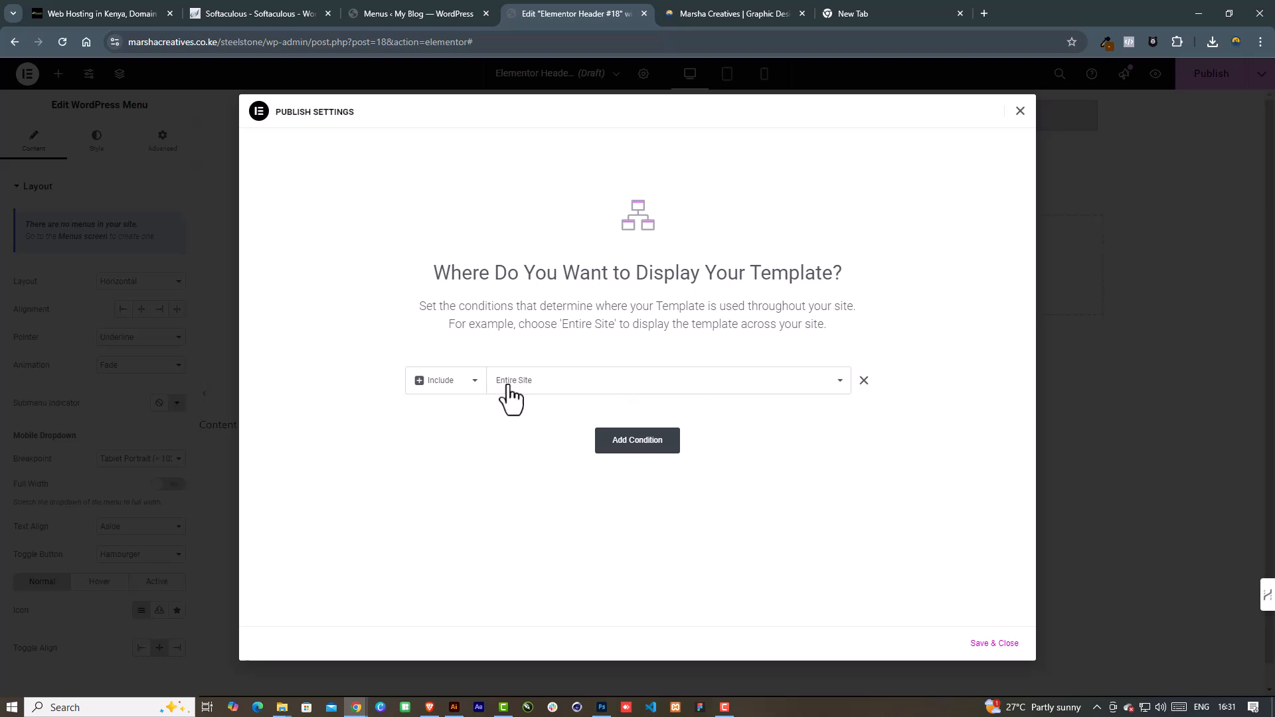
{"action": "left_click", "coordinate": [540, 382]}
{"action": "left_click", "coordinate": [522, 413]}
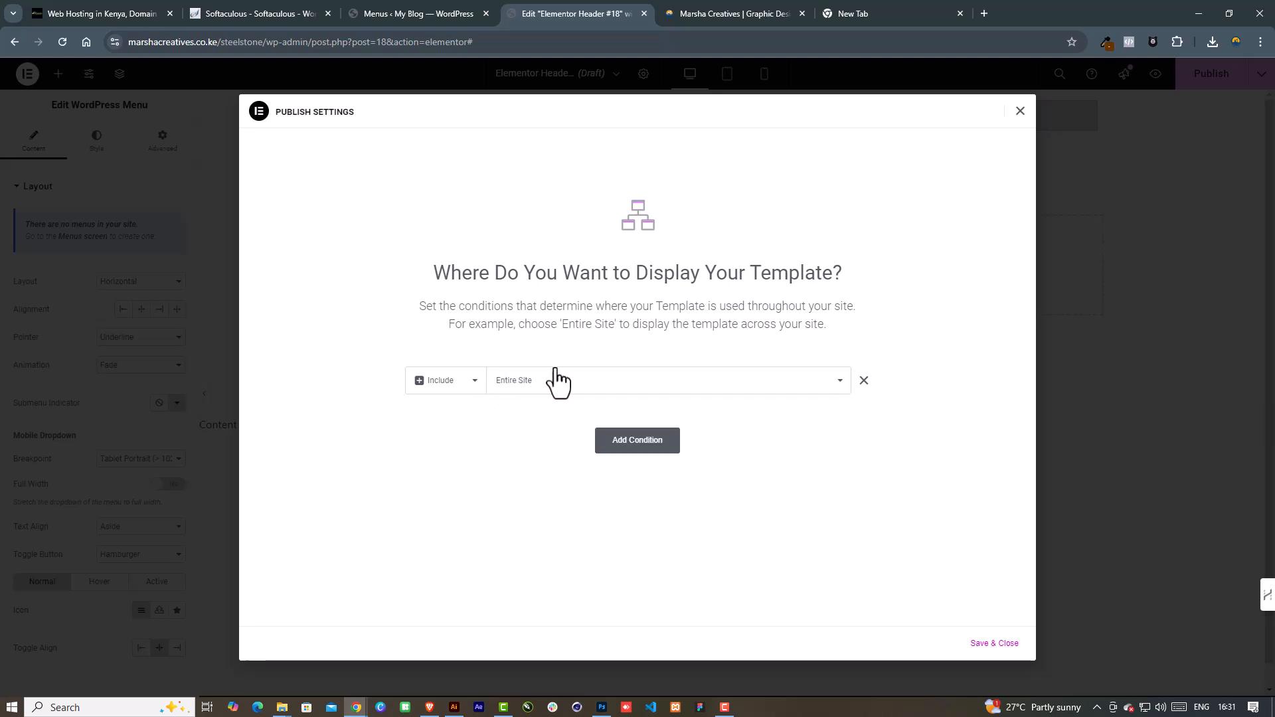
{"action": "left_click", "coordinate": [995, 643]}
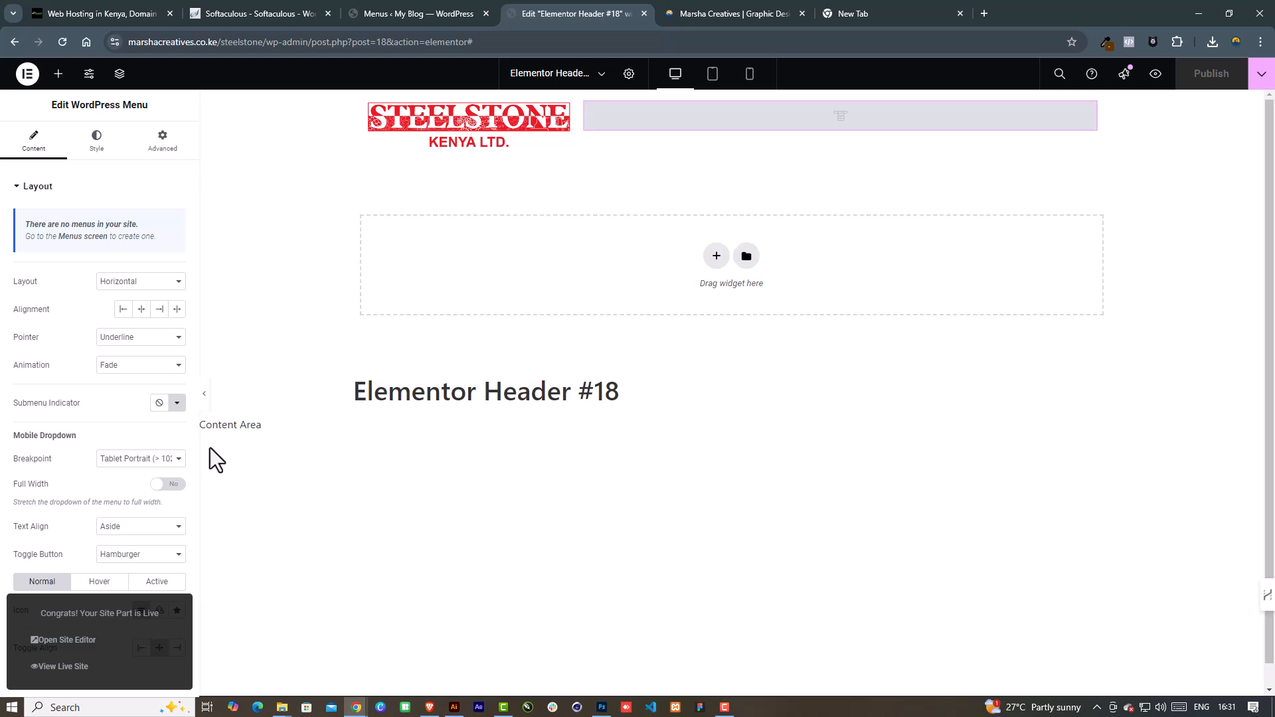
Reload the header editor to load the main menu and center-align the WordPress Menu items
{"action": "left_click", "coordinate": [69, 45]}
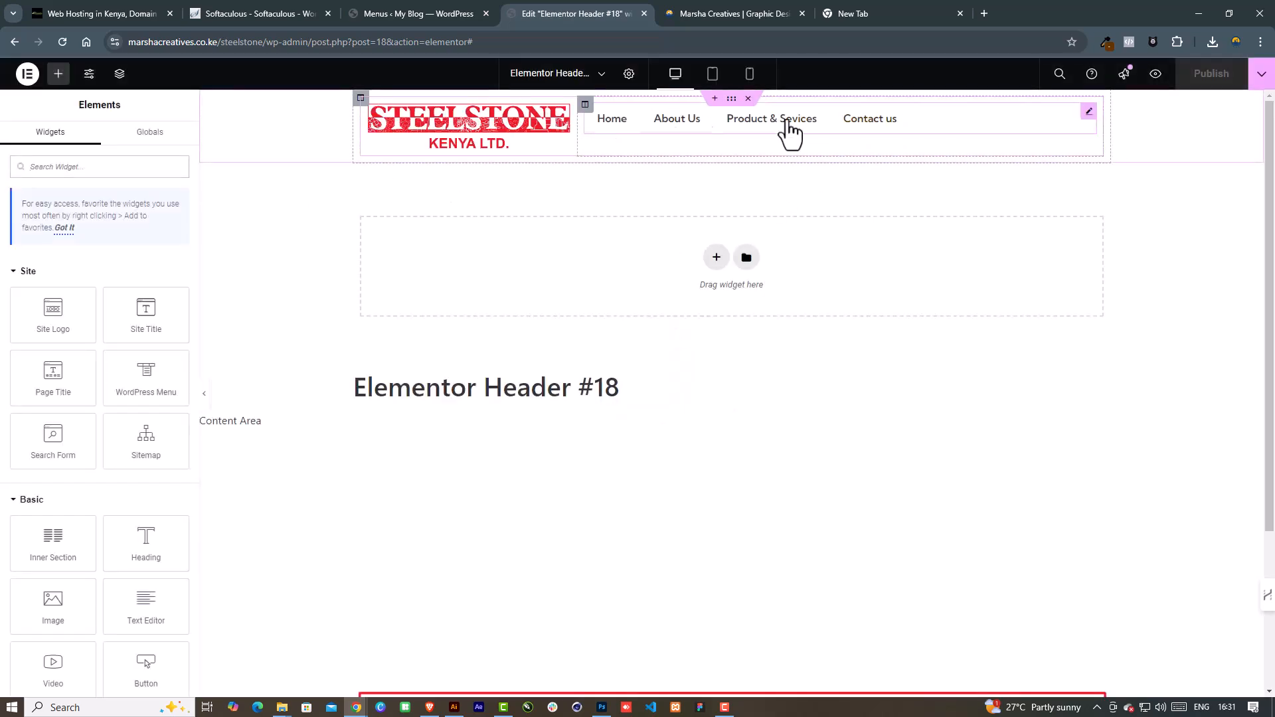
{"action": "left_click", "coordinate": [1090, 113]}
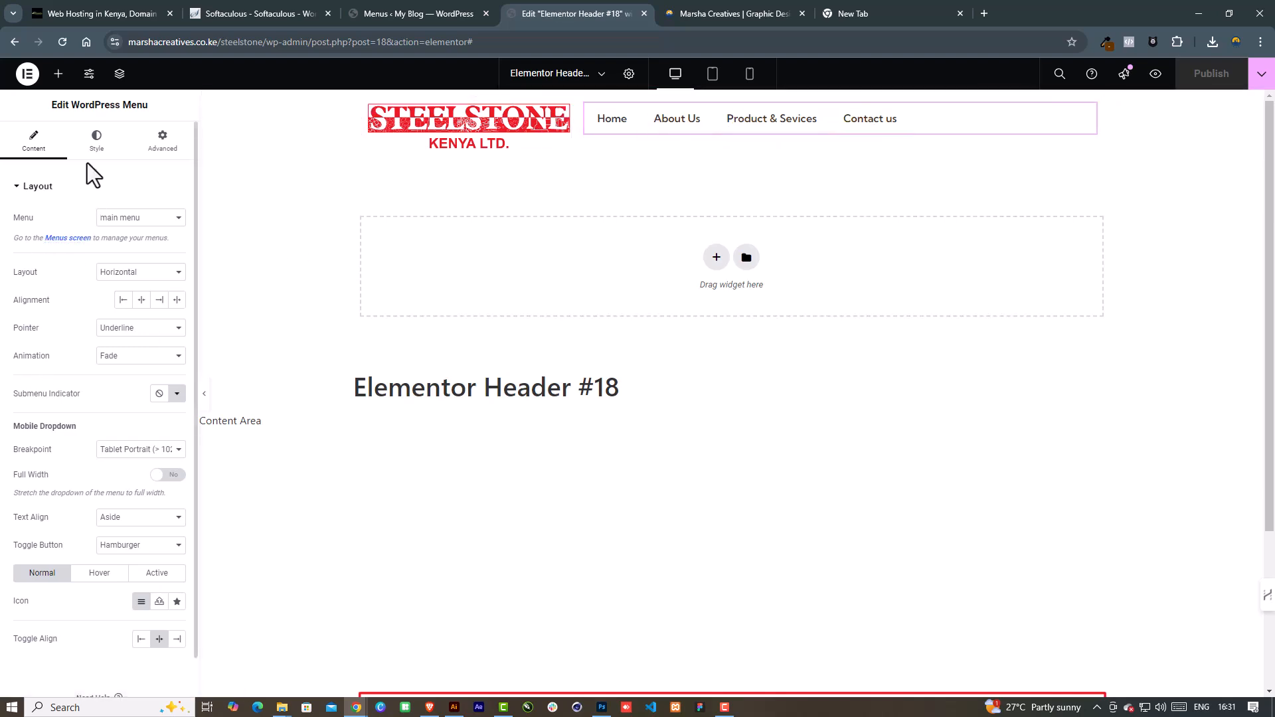
{"action": "left_click", "coordinate": [141, 300]}
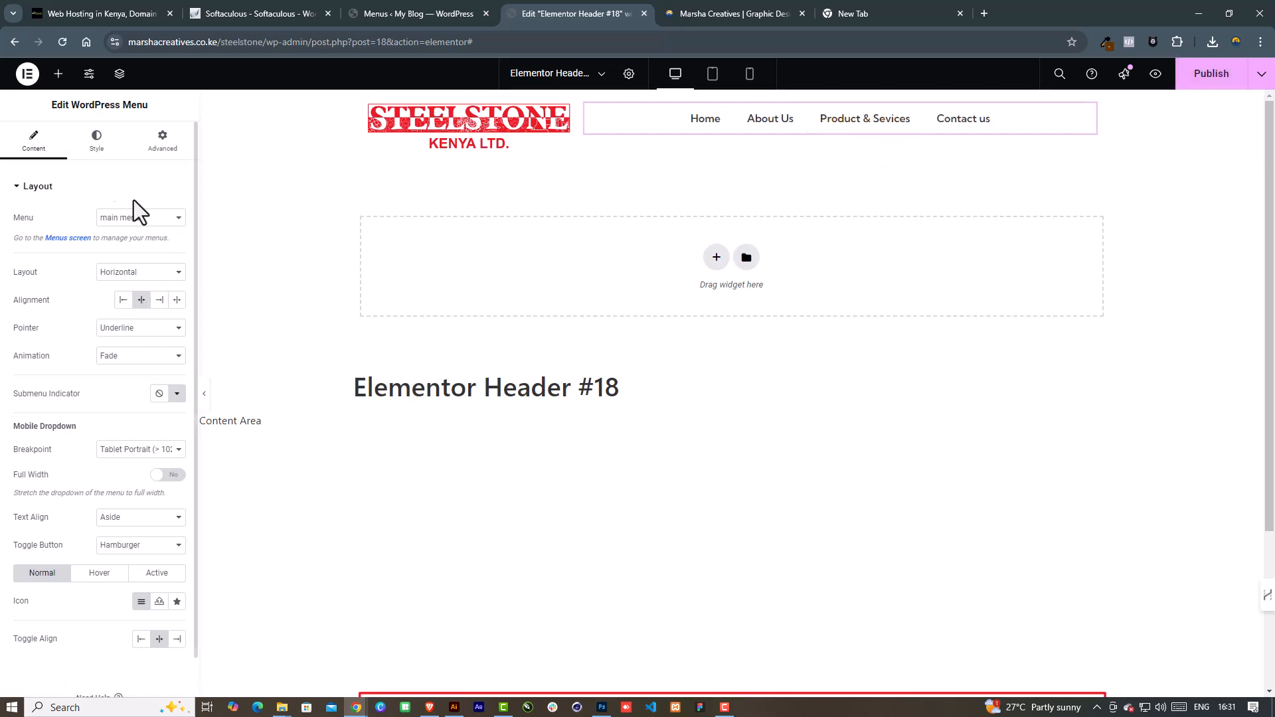
Set the main menu's space between items to 43 px and its text color to the Primary global color
{"action": "left_click", "coordinate": [97, 143]}
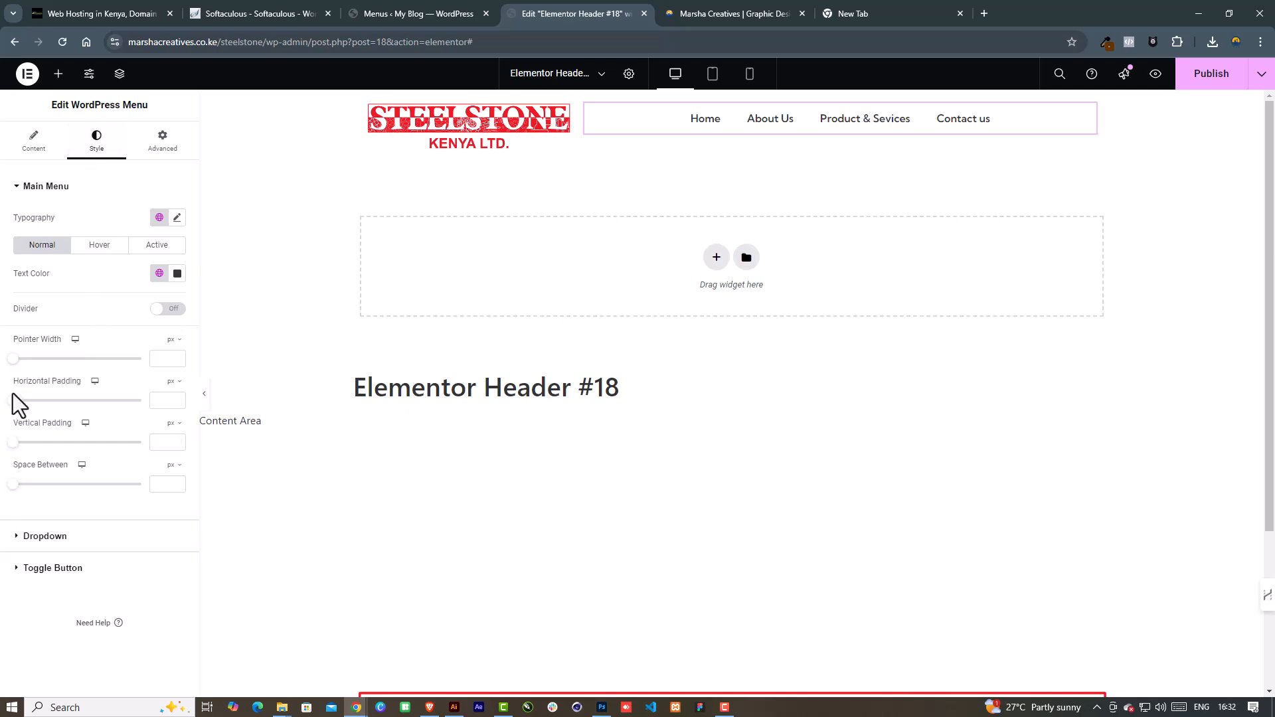
{"action": "left_click_drag", "start_coordinate": [13, 484], "coordinate": [68, 484]}
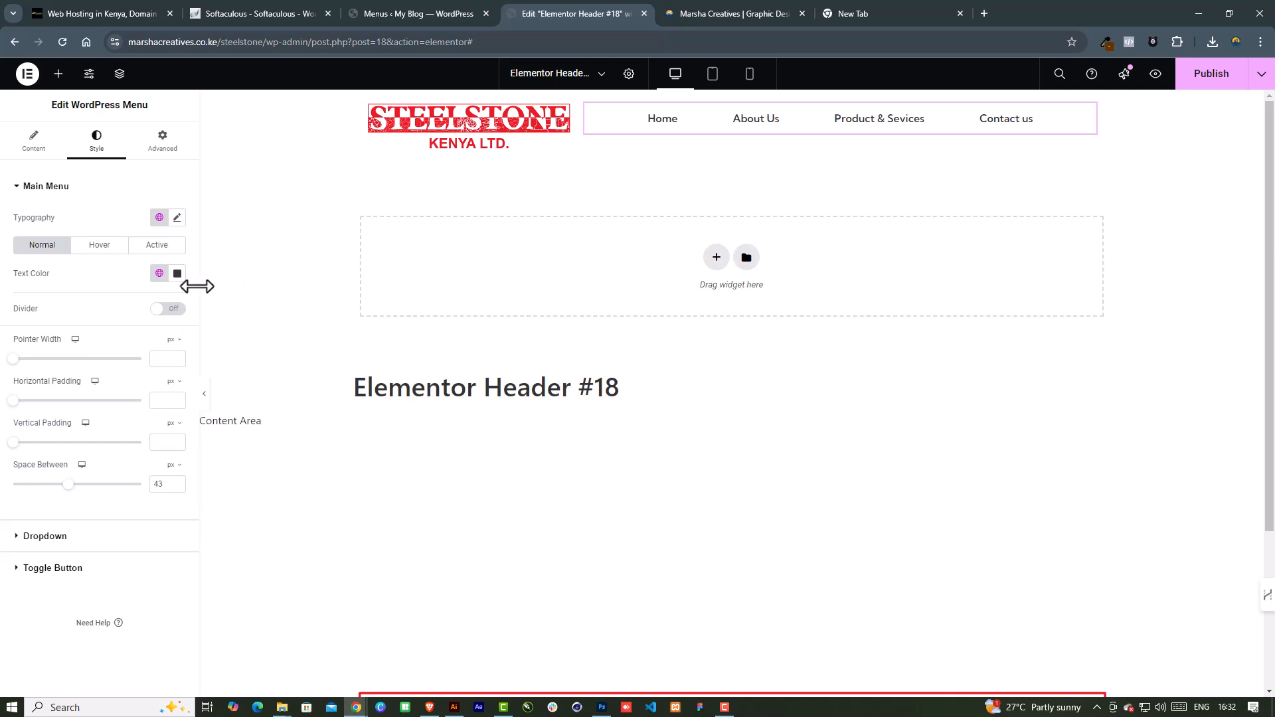
{"action": "left_click", "coordinate": [159, 273]}
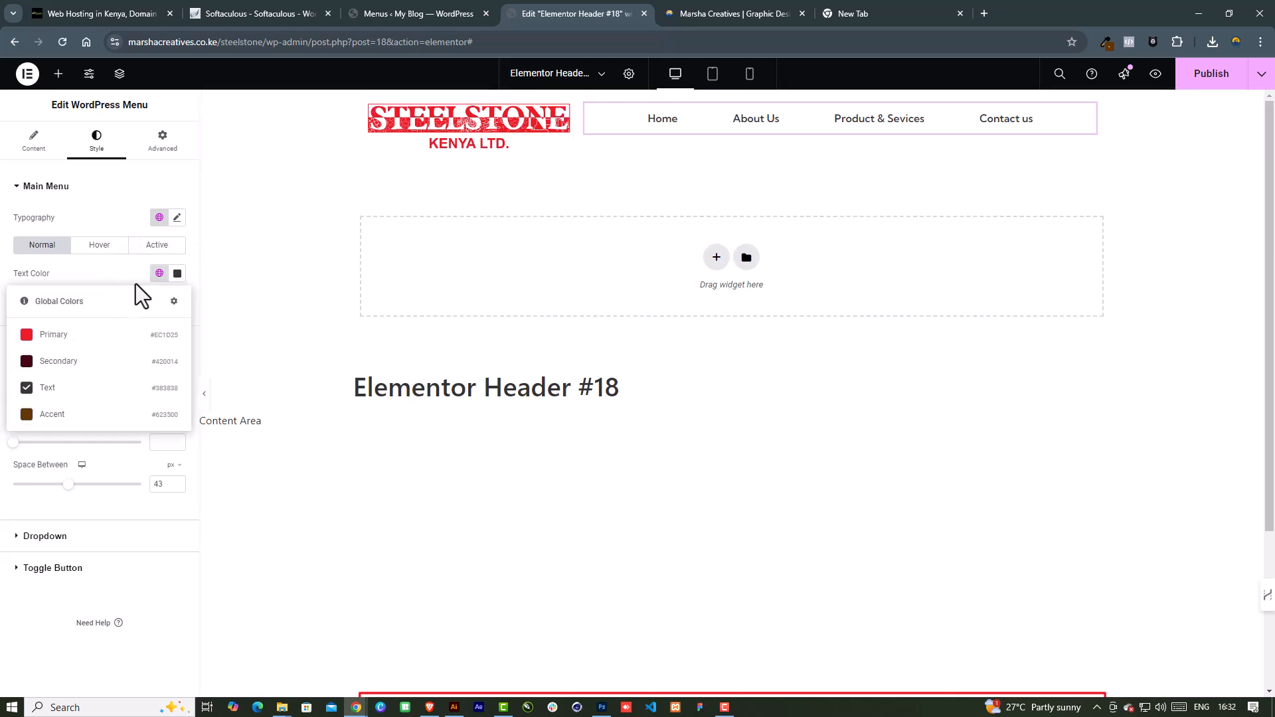
{"action": "left_click", "coordinate": [57, 339]}
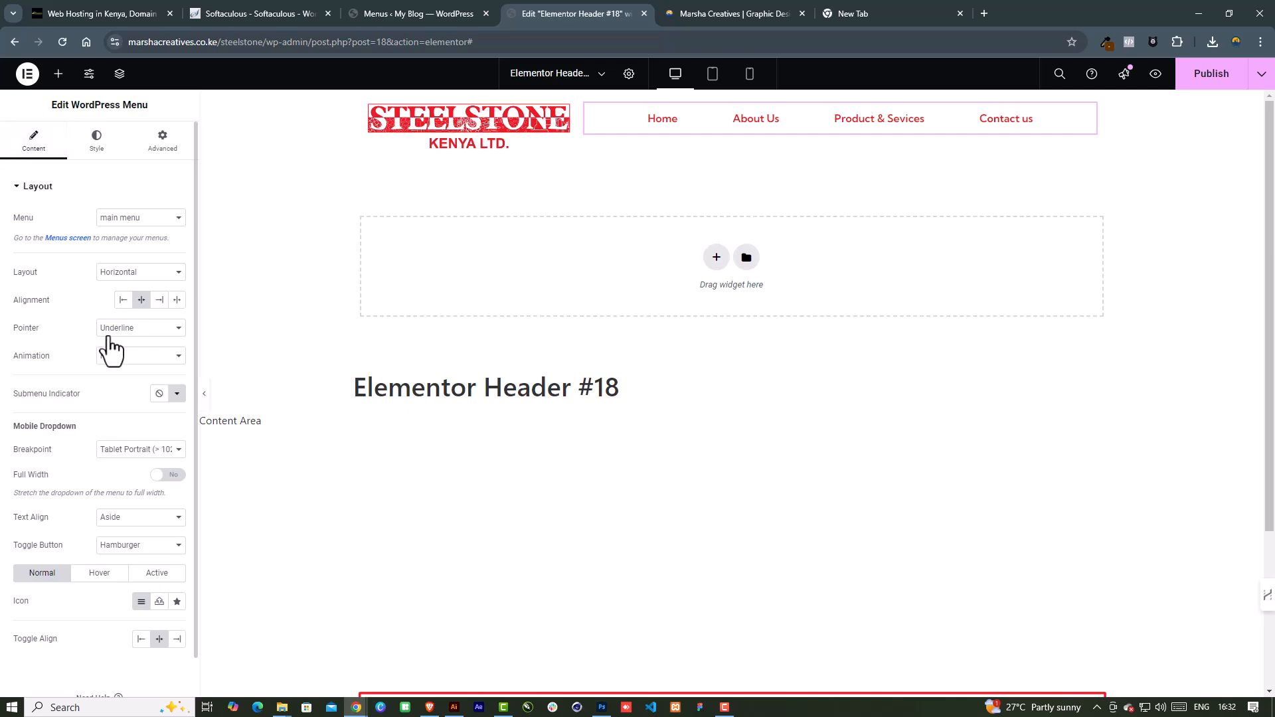
Set the WordPress Menu's pointer to None and preview the header without the editing panel
{"action": "left_click", "coordinate": [117, 338]}
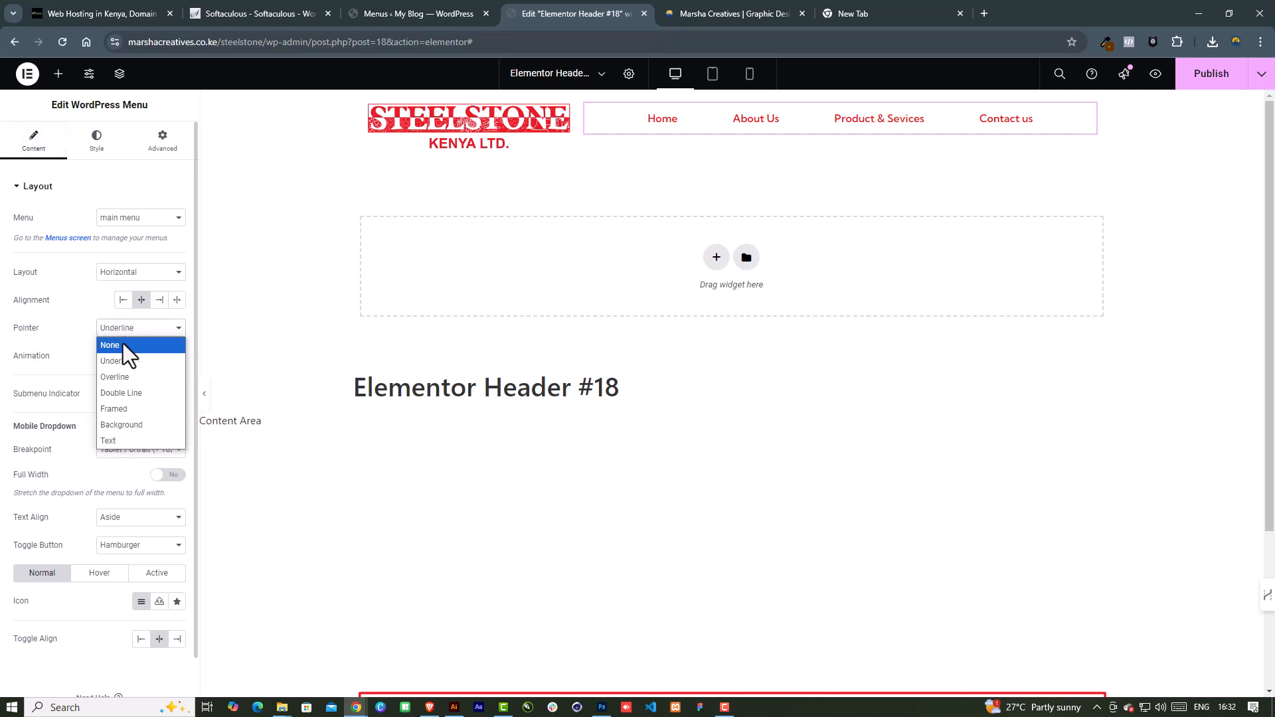
{"action": "left_click", "coordinate": [122, 341]}
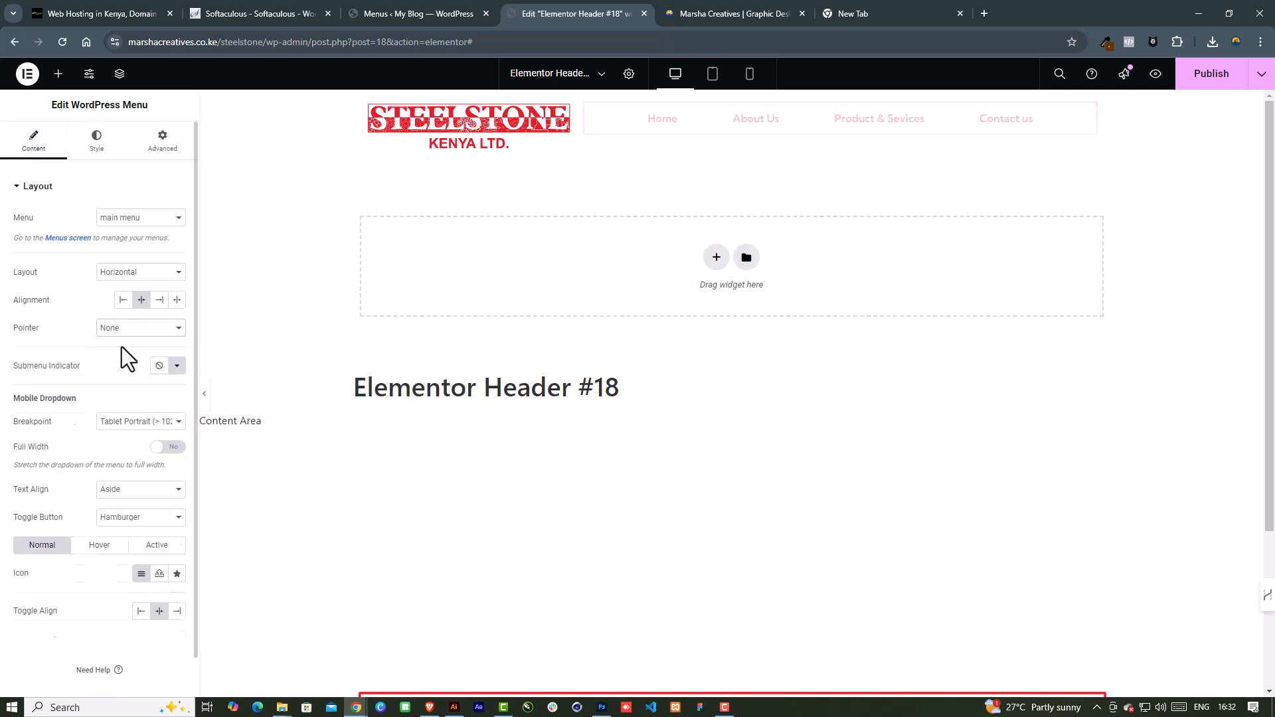
{"action": "left_click", "coordinate": [203, 396]}
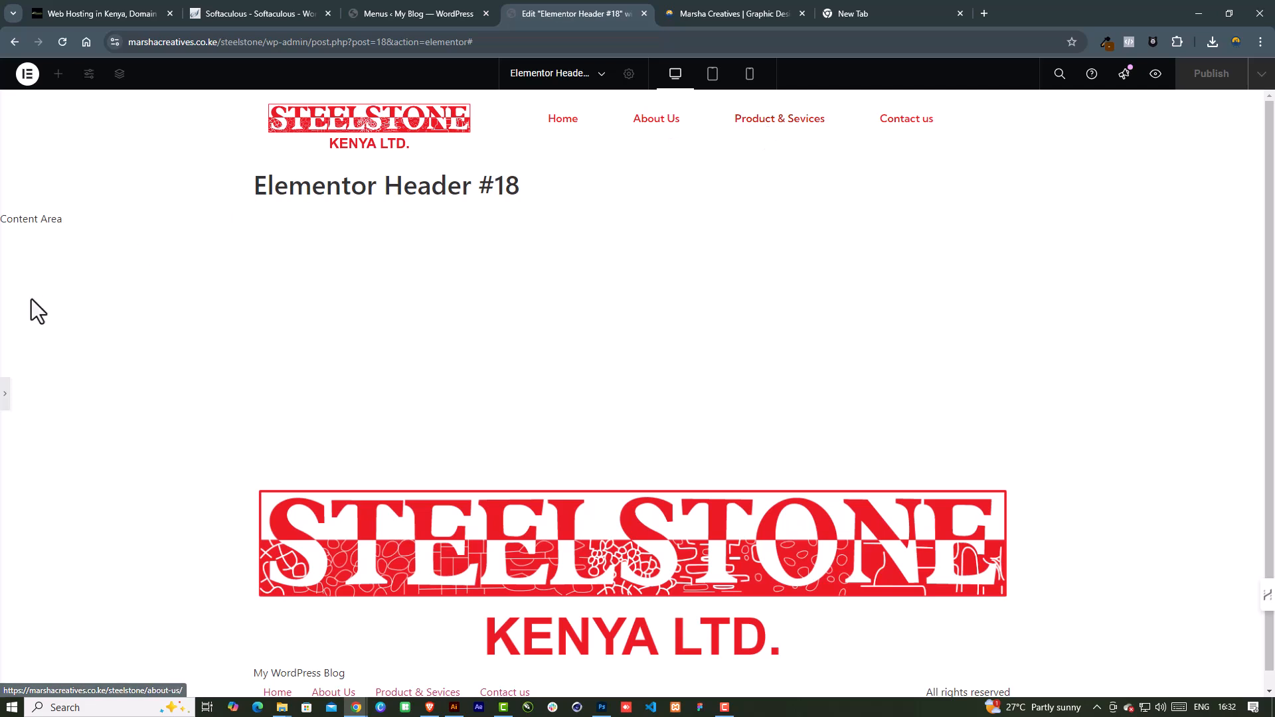
{"action": "left_click", "coordinate": [7, 398]}
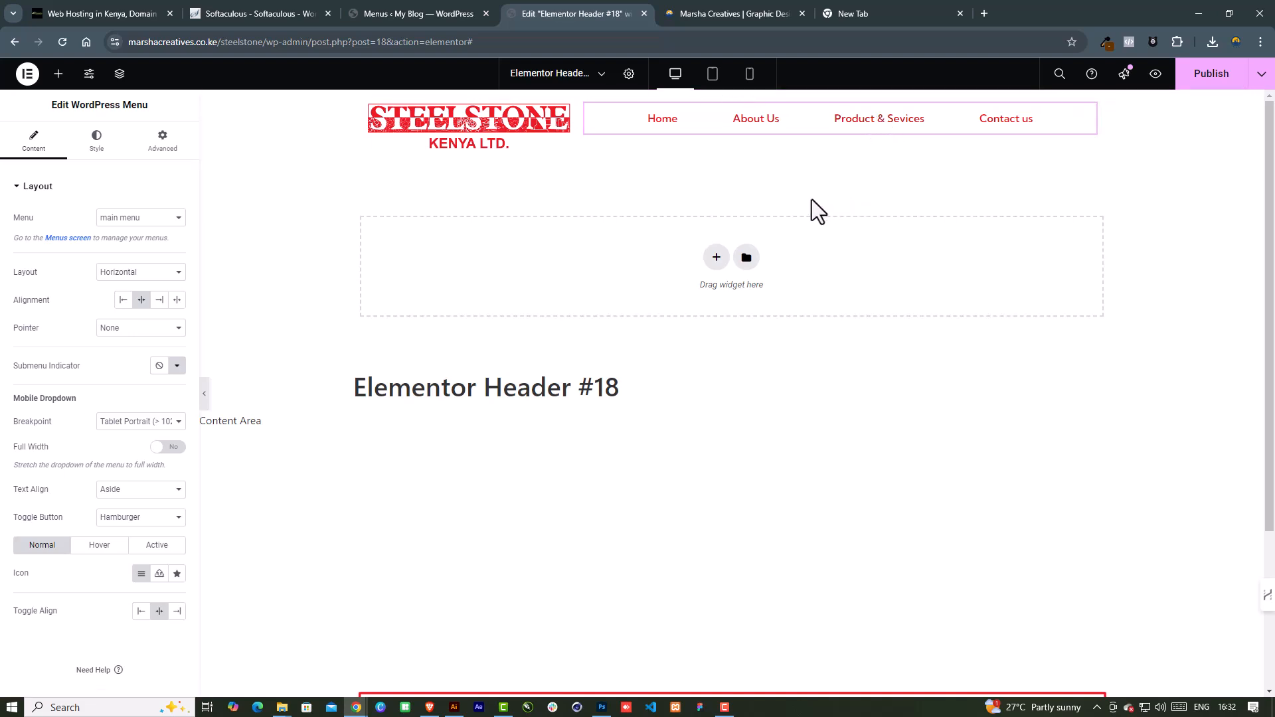
Set the WordPress Menu's pointer to Background and check the main menu's hover style settings
{"action": "left_click", "coordinate": [121, 332]}
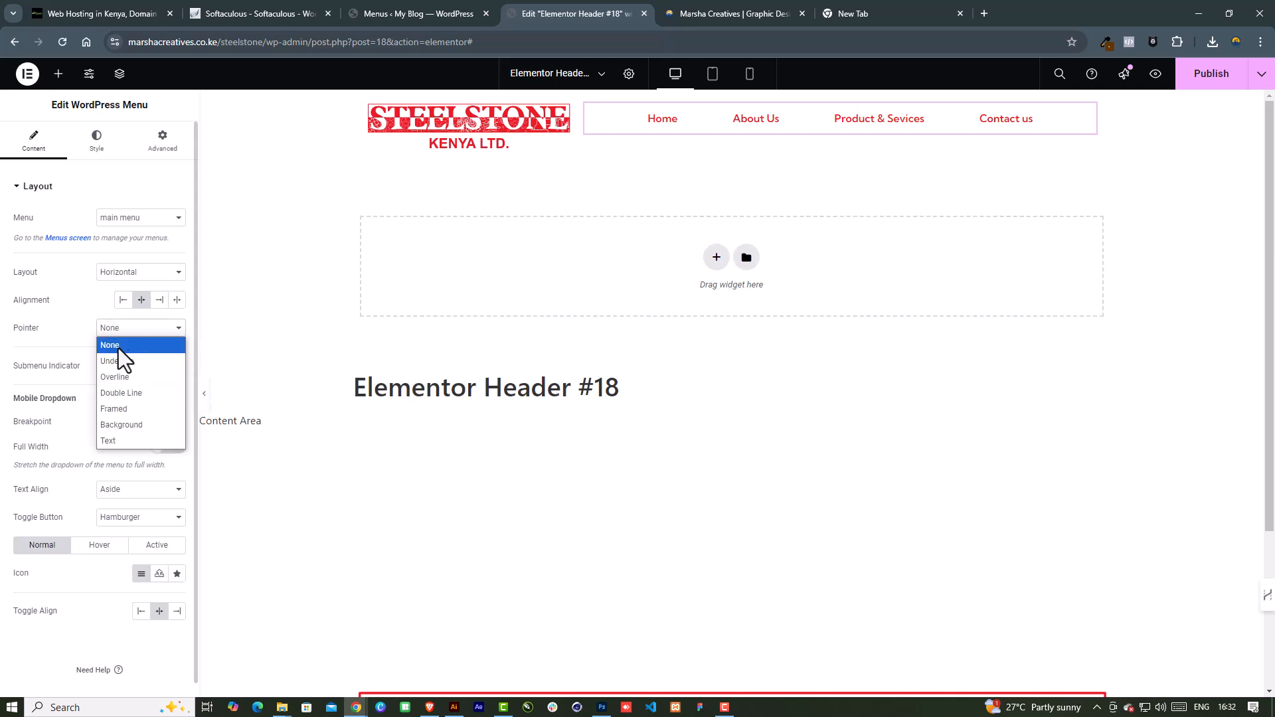
{"action": "left_click", "coordinate": [124, 425]}
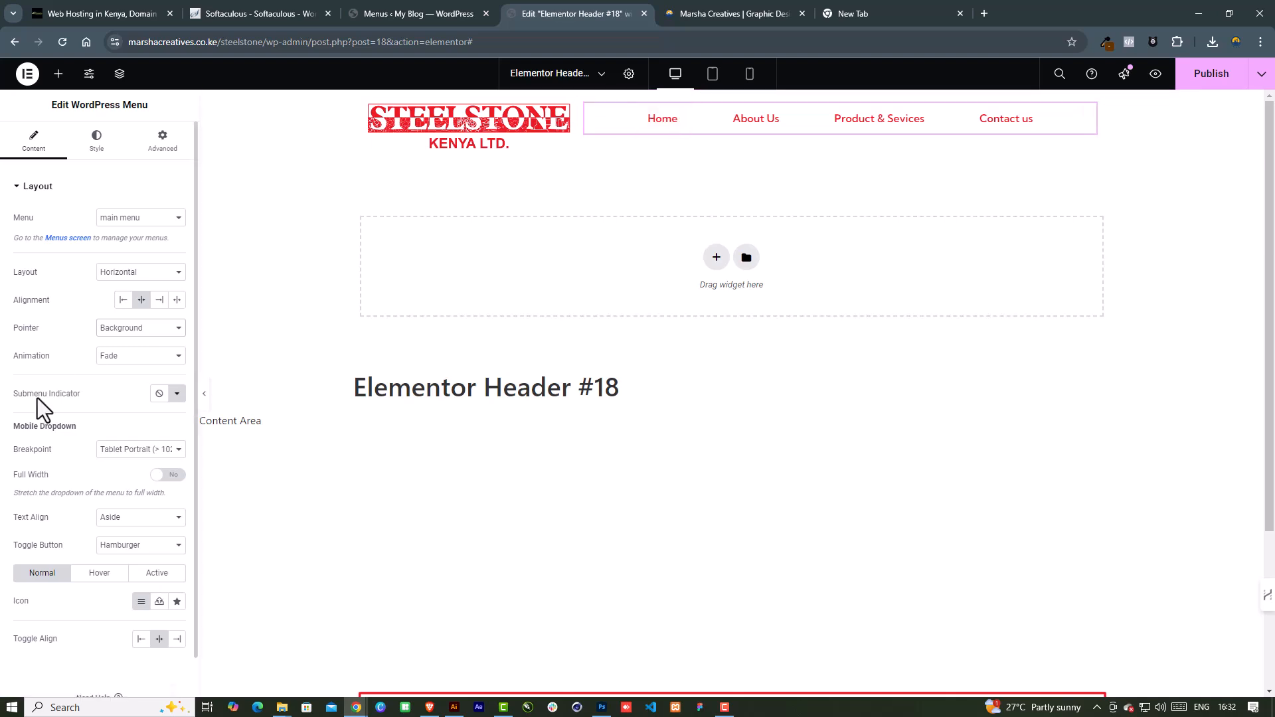
{"action": "scroll", "coordinate": [38, 396], "scroll_direction": "down", "scroll_amount": 1}
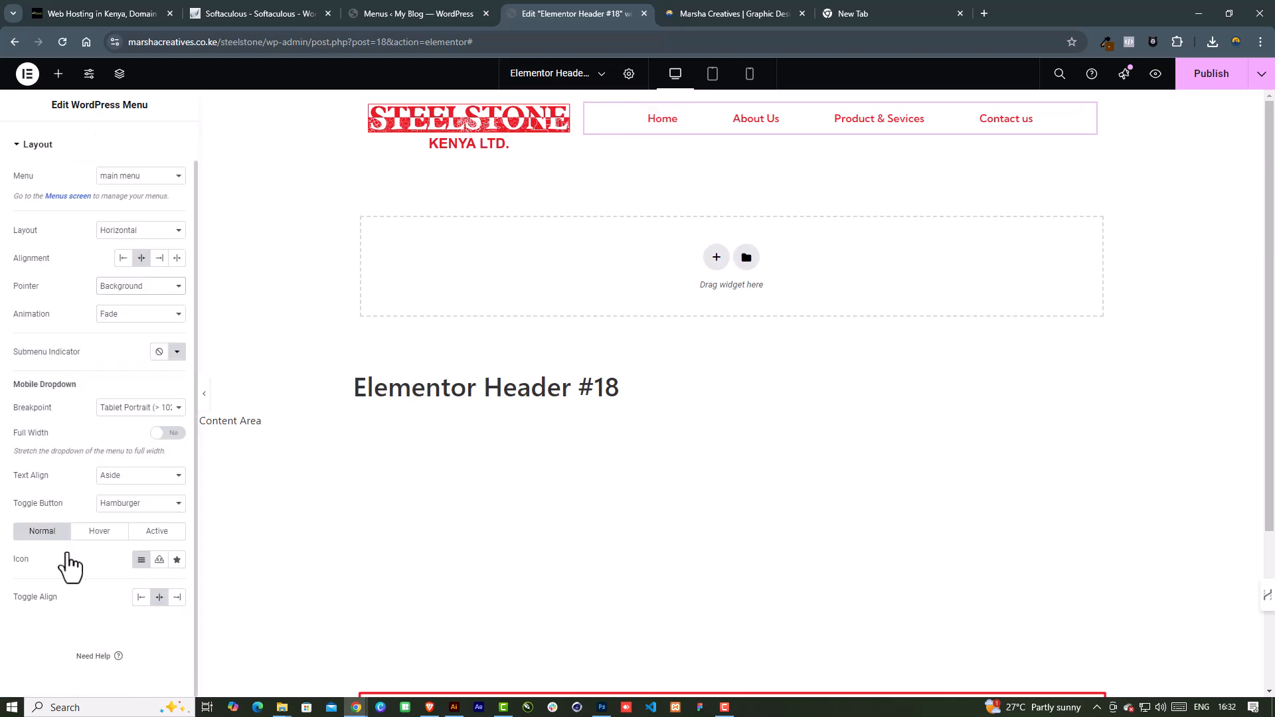
{"action": "scroll", "coordinate": [39, 298], "scroll_direction": "up", "scroll_amount": 1}
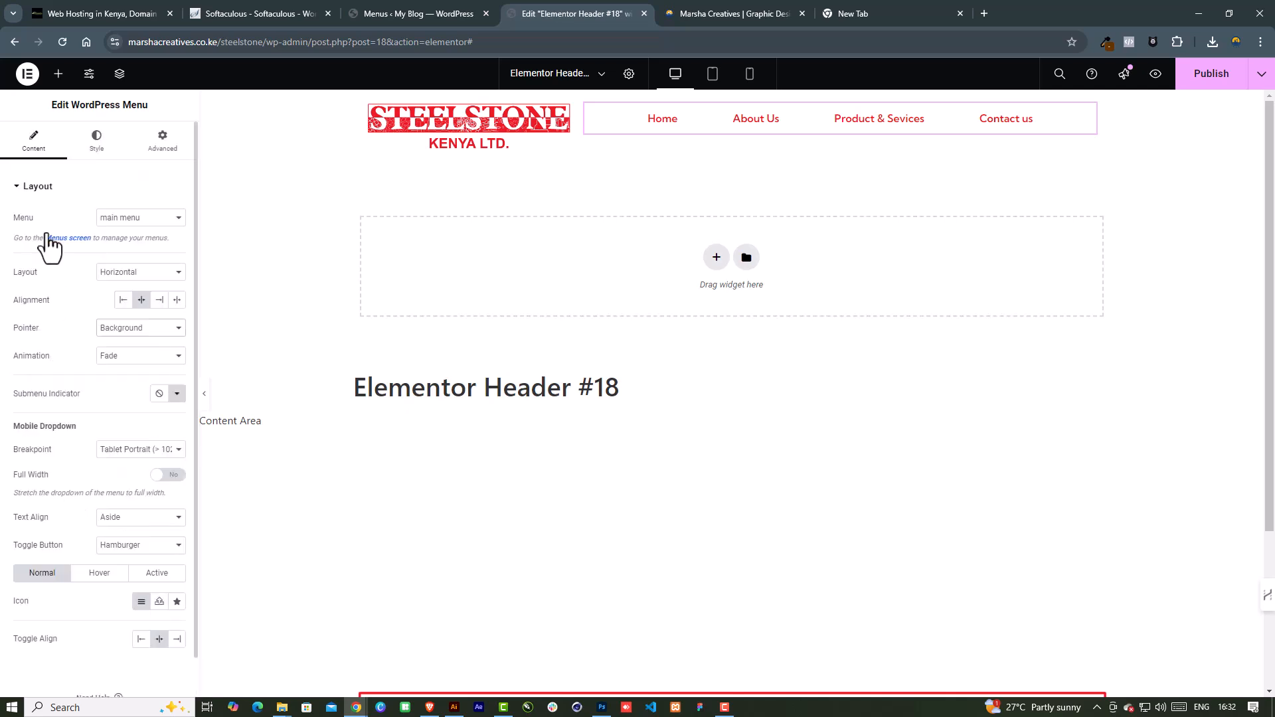
{"action": "left_click", "coordinate": [97, 143]}
{"action": "left_click", "coordinate": [99, 246]}
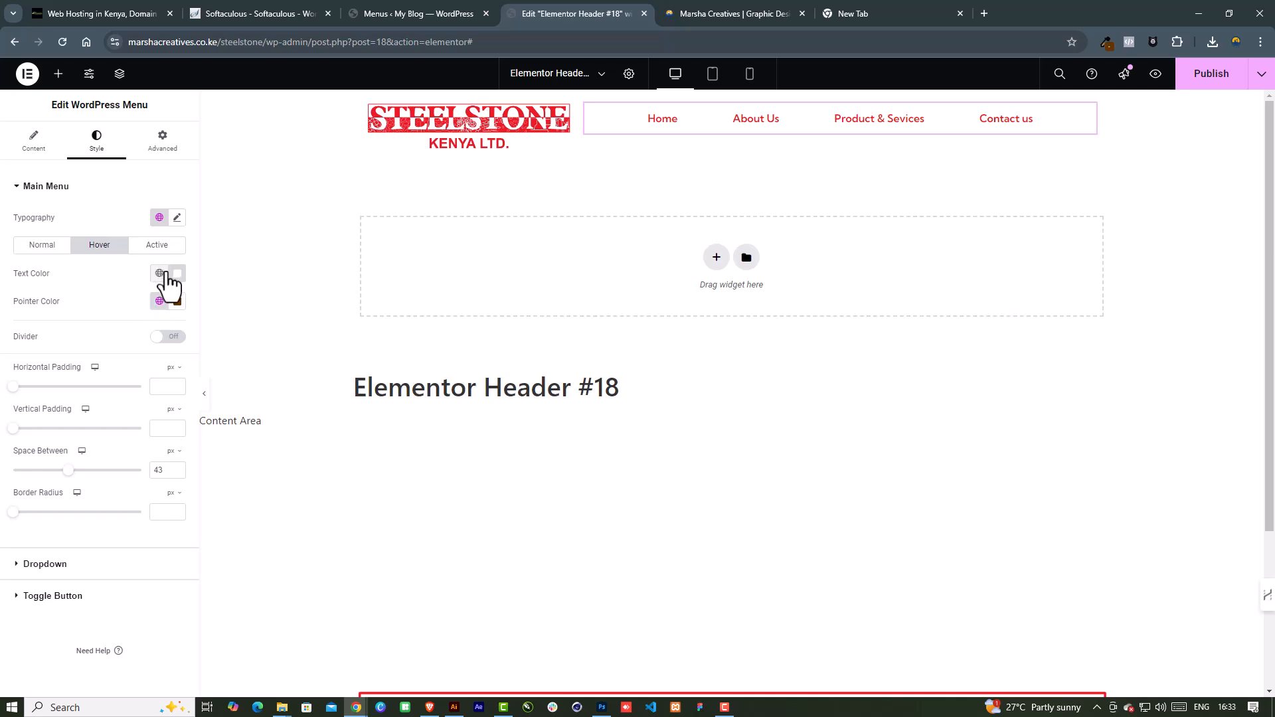
Set the main menu's active pointer color to the Accent global color and its active text color to white
{"action": "left_click", "coordinate": [158, 245]}
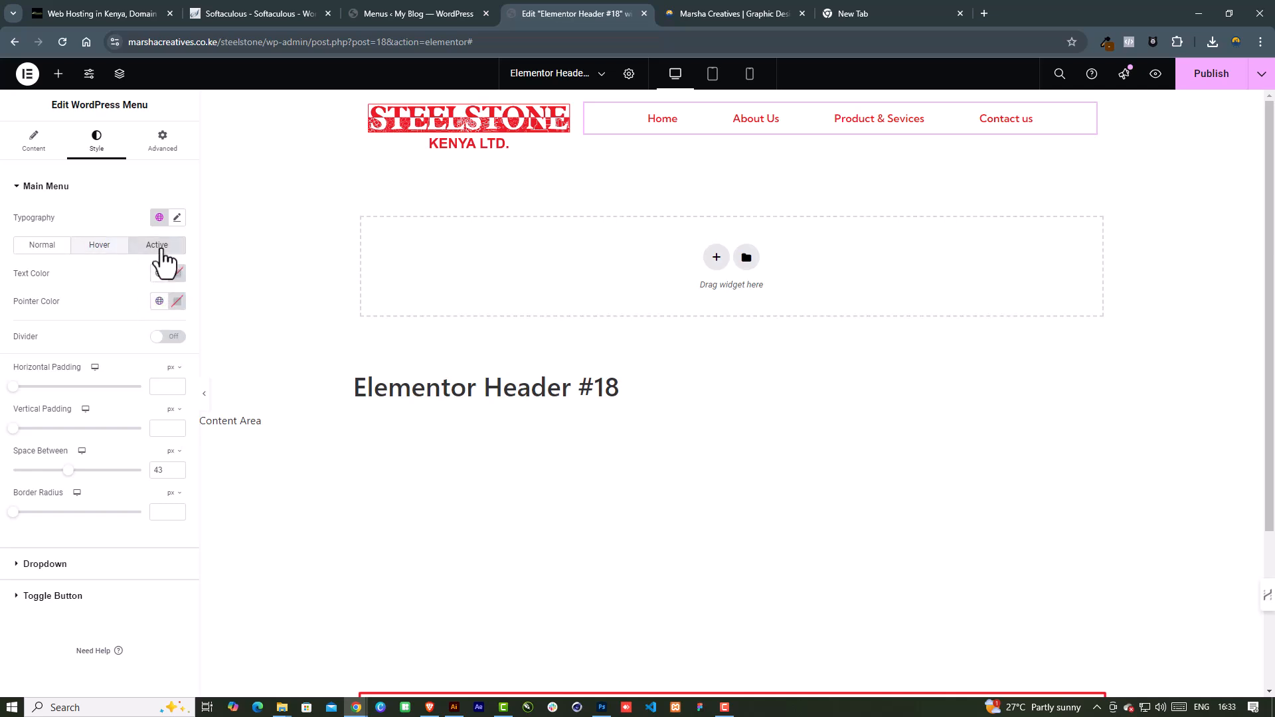
{"action": "left_click", "coordinate": [159, 301]}
{"action": "left_click", "coordinate": [53, 442]}
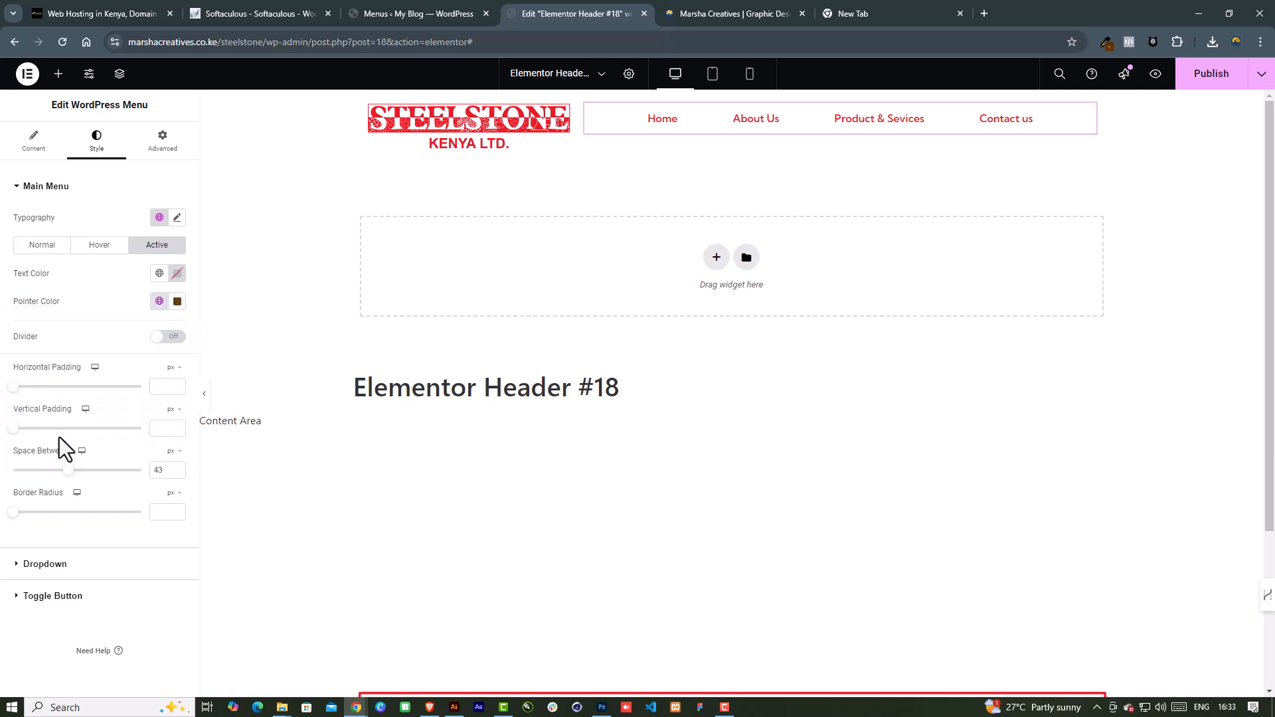
{"action": "left_click", "coordinate": [177, 273]}
{"action": "left_click", "coordinate": [79, 279]}
Switch the header to the mobile view and test opening and closing the hamburger menu
{"action": "left_click", "coordinate": [749, 75]}
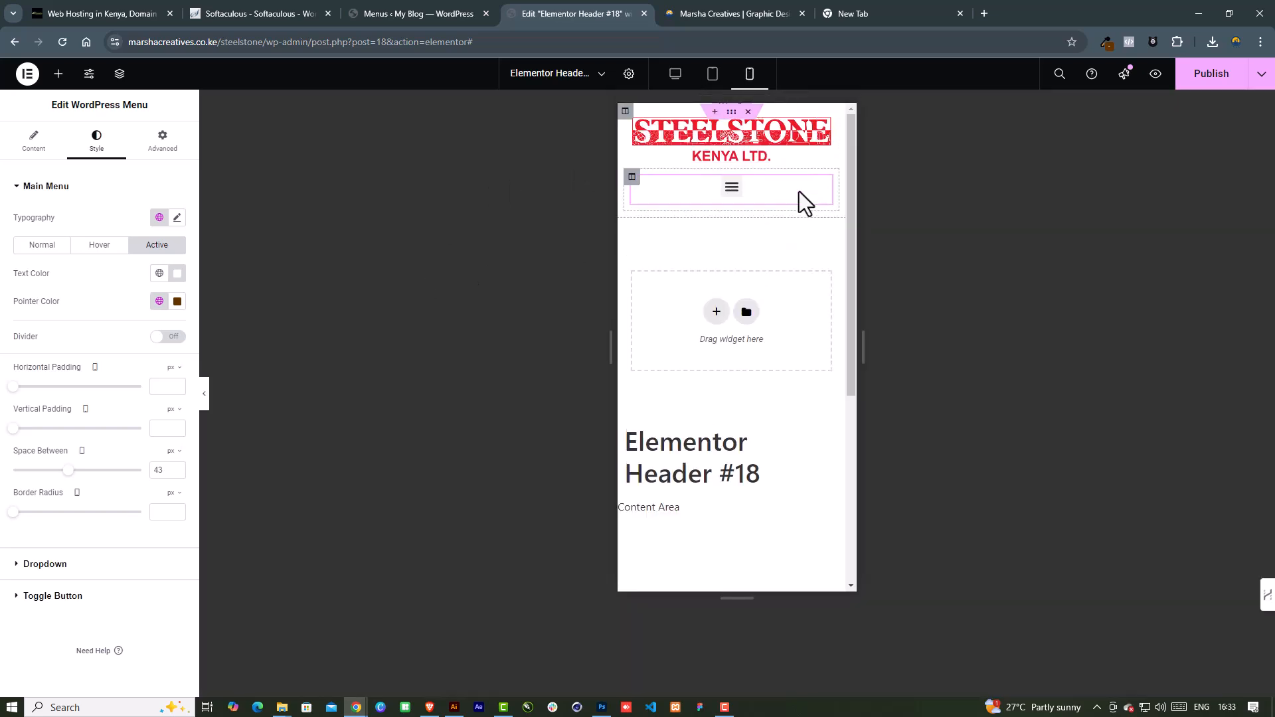
{"action": "left_click", "coordinate": [731, 188]}
{"action": "left_click", "coordinate": [731, 188]}
{"action": "left_click", "coordinate": [731, 188]}
{"action": "left_click", "coordinate": [731, 188]}
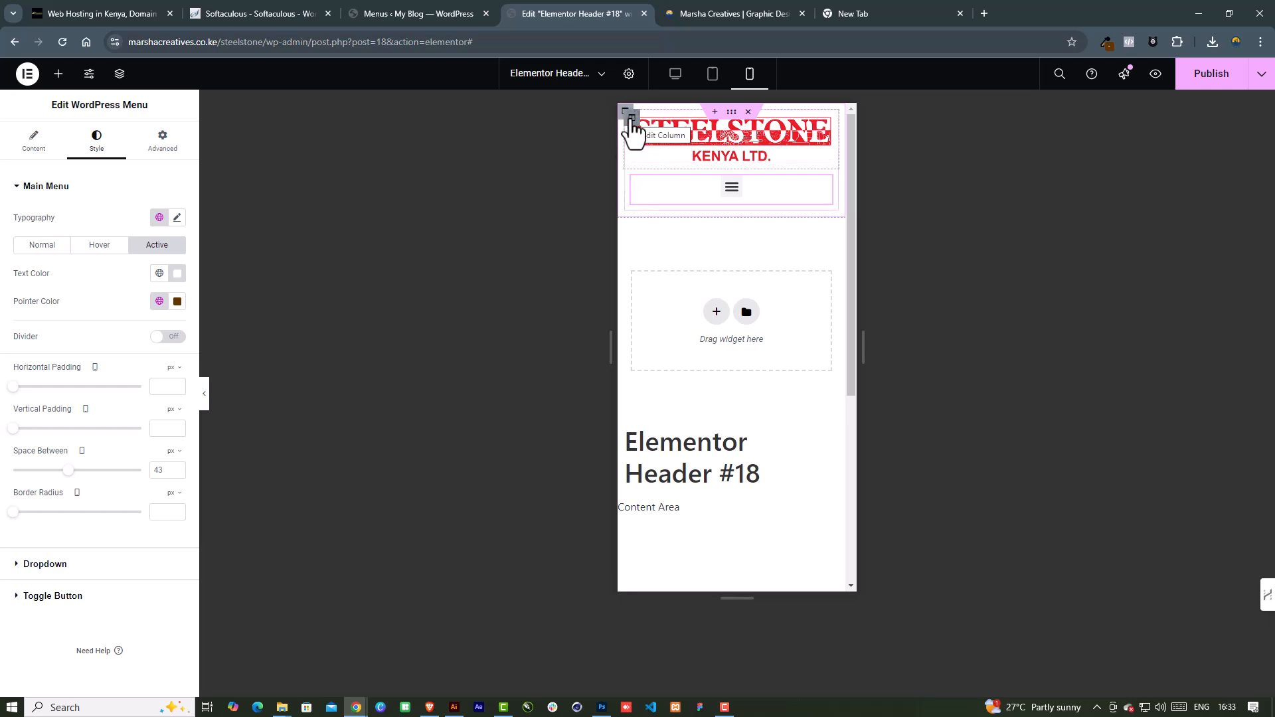
Set the mobile column widths to 60% for the logo column and 40% for the menu column
{"action": "left_click", "coordinate": [630, 120]}
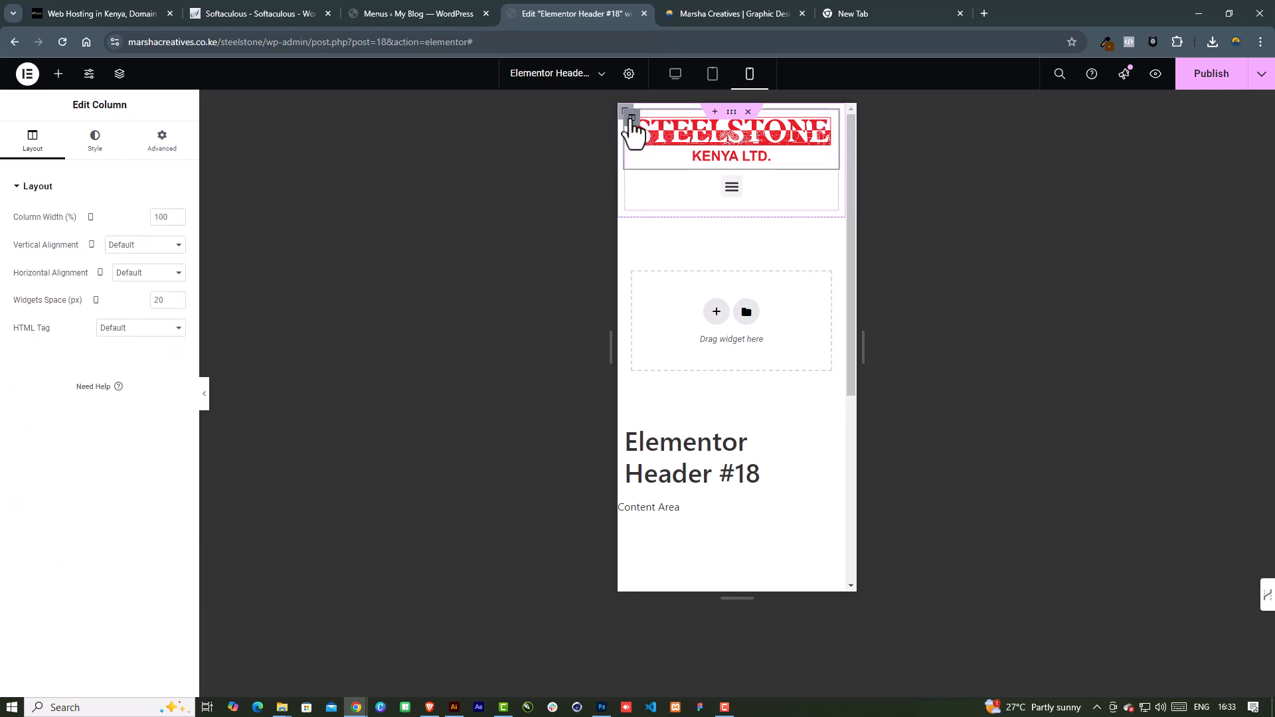
{"action": "left_click", "coordinate": [166, 219]}
{"action": "type", "text": "60"}
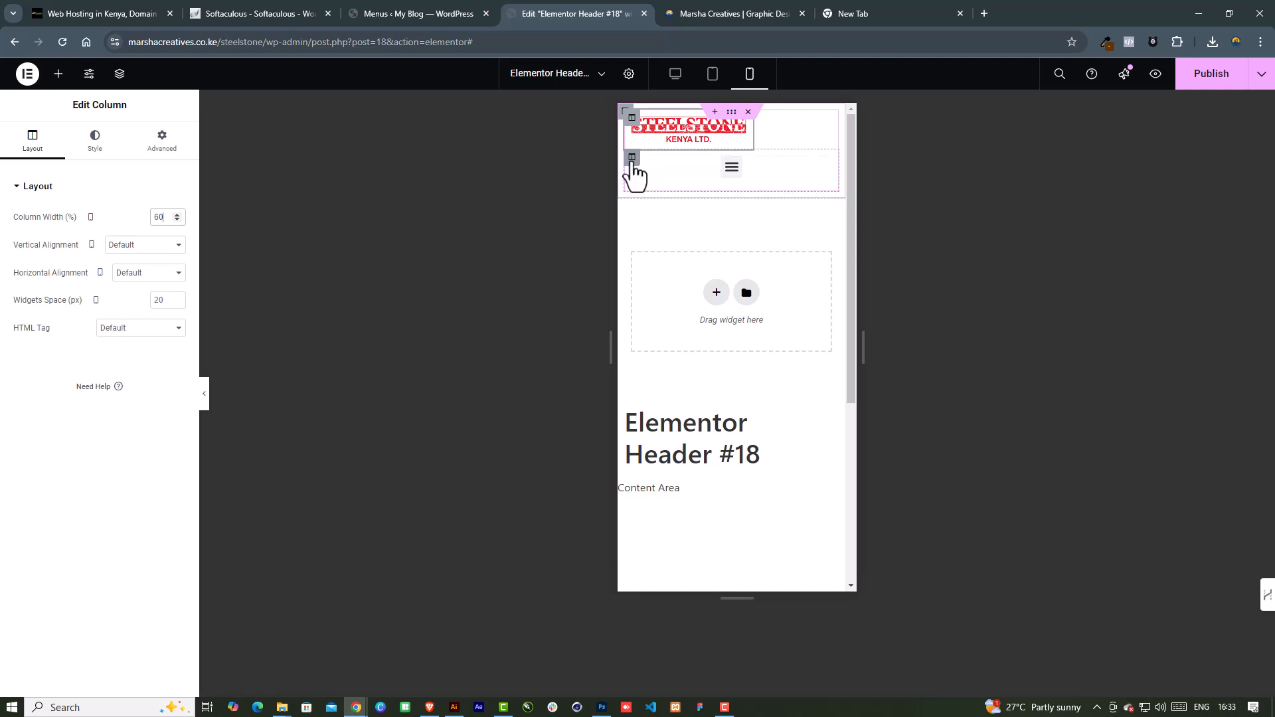
{"action": "left_click", "coordinate": [631, 159]}
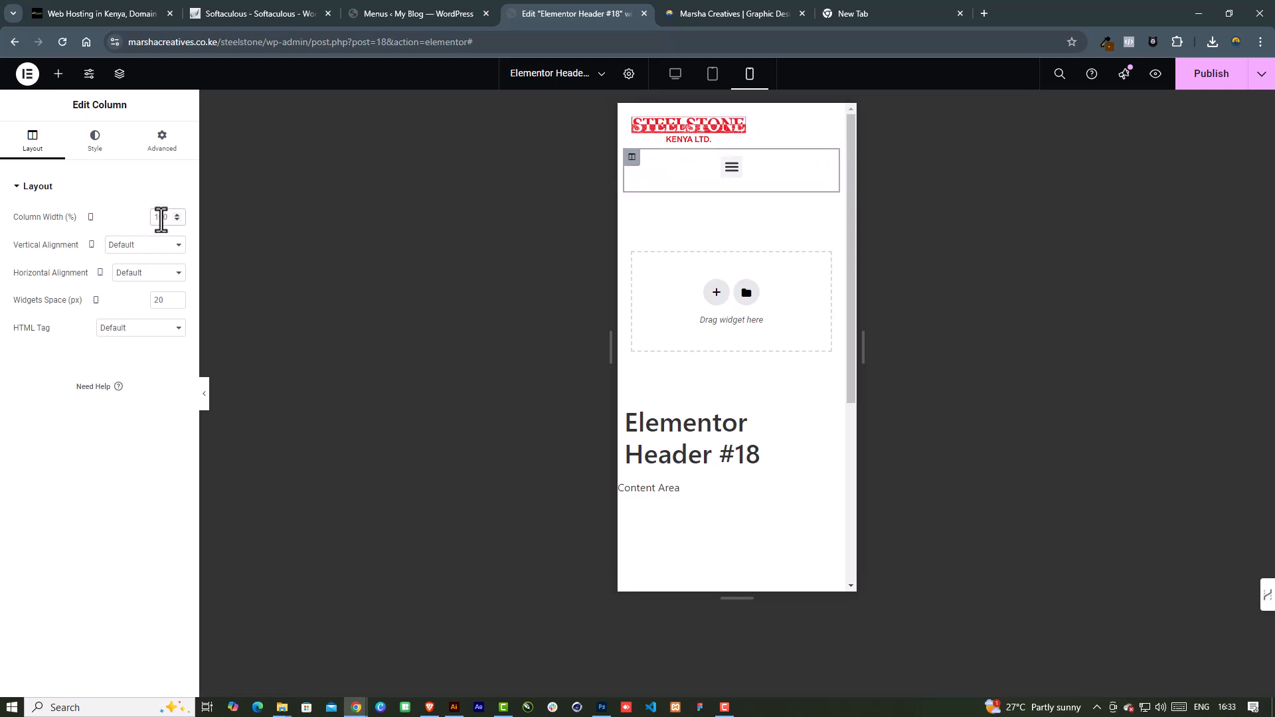
{"action": "left_click", "coordinate": [161, 219]}
{"action": "type", "text": "40"}
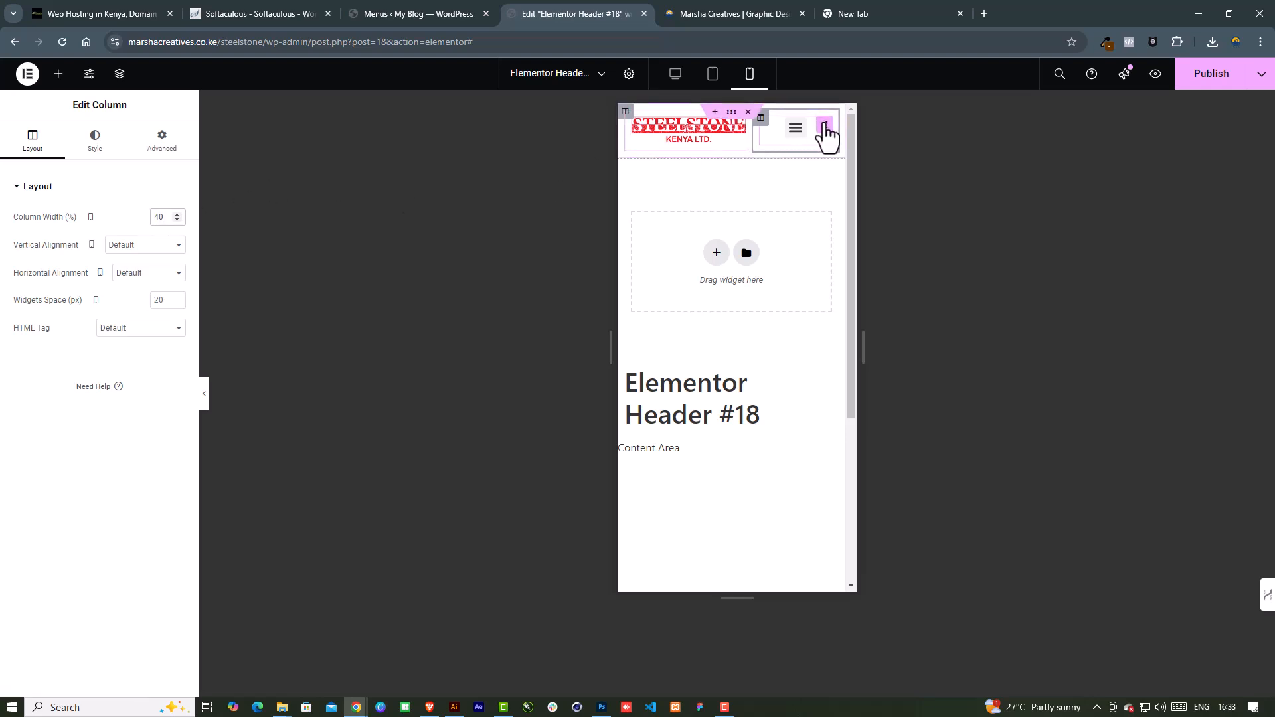
Set the menu's toggle button background to the Primary global color and its icon color to white #FFFFFF
{"action": "left_click", "coordinate": [823, 126]}
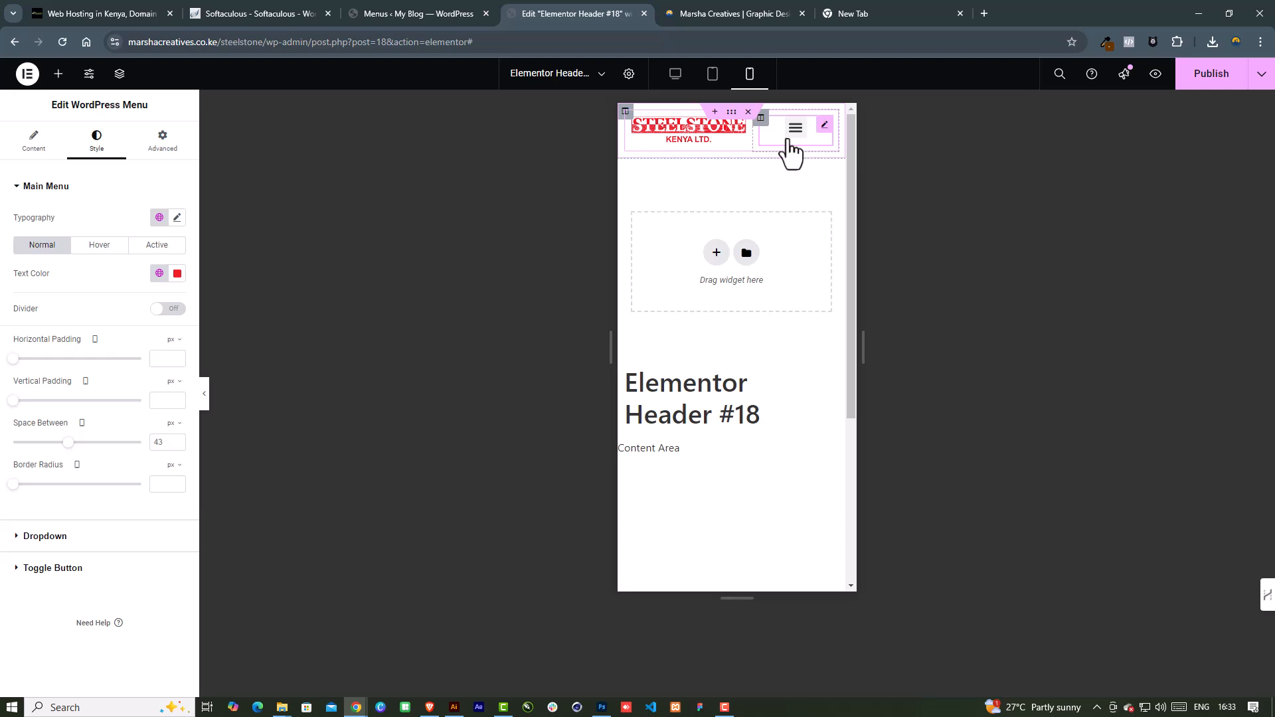
{"action": "left_click", "coordinate": [43, 569]}
{"action": "left_click", "coordinate": [159, 336]}
{"action": "left_click", "coordinate": [49, 401]}
{"action": "left_click", "coordinate": [177, 309]}
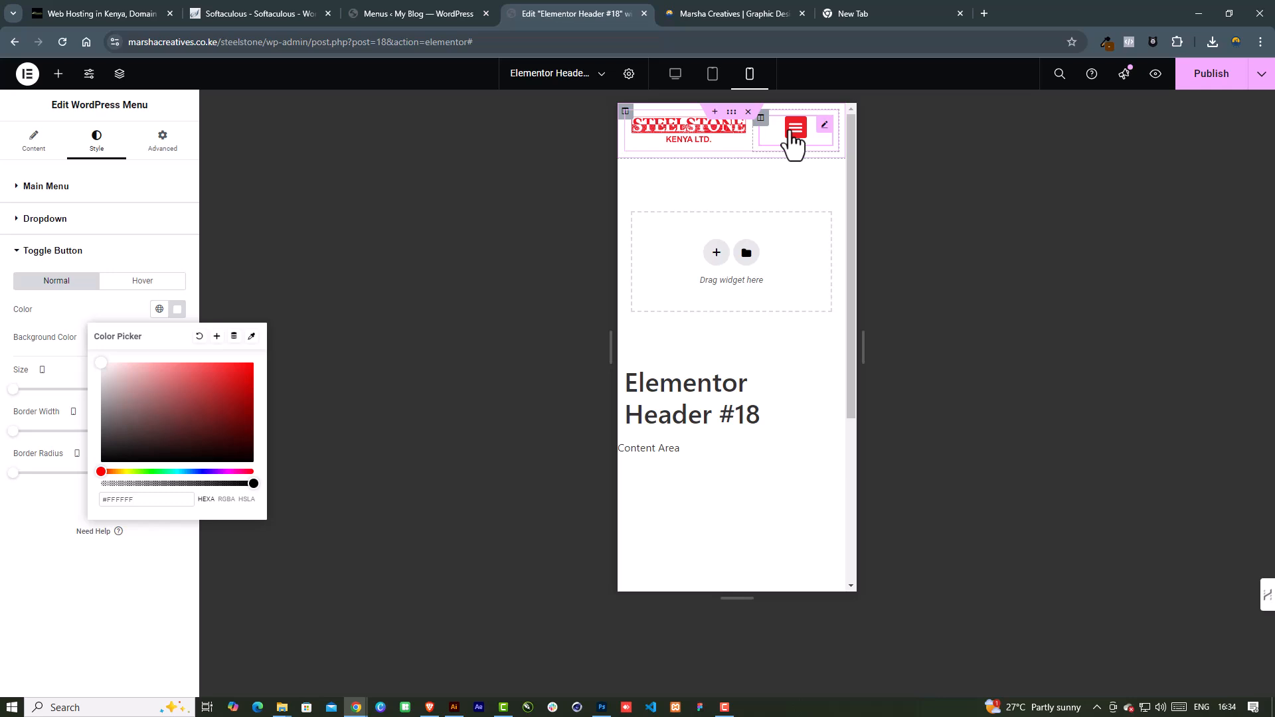
{"action": "left_click", "coordinate": [385, 341]}
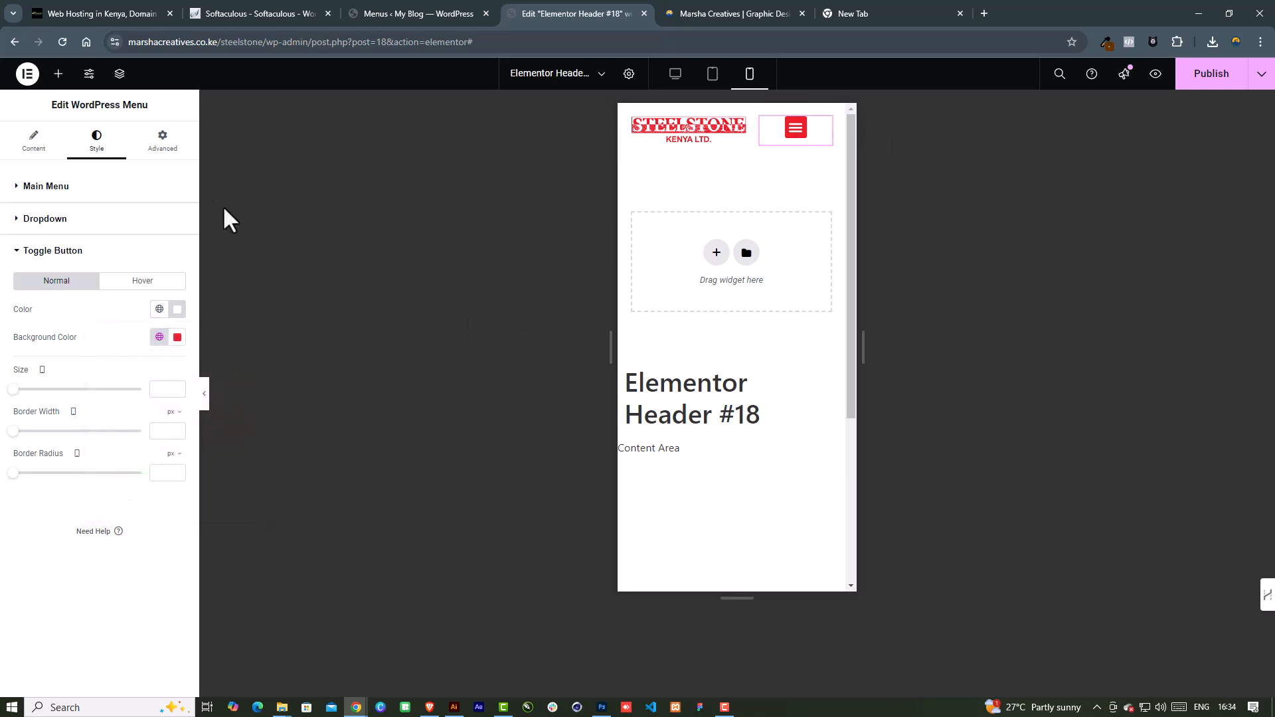
Align the menu's hamburger toggle button to the right
{"action": "left_click", "coordinate": [34, 143]}
{"action": "scroll", "coordinate": [117, 411], "scroll_direction": "down", "scroll_amount": 1}
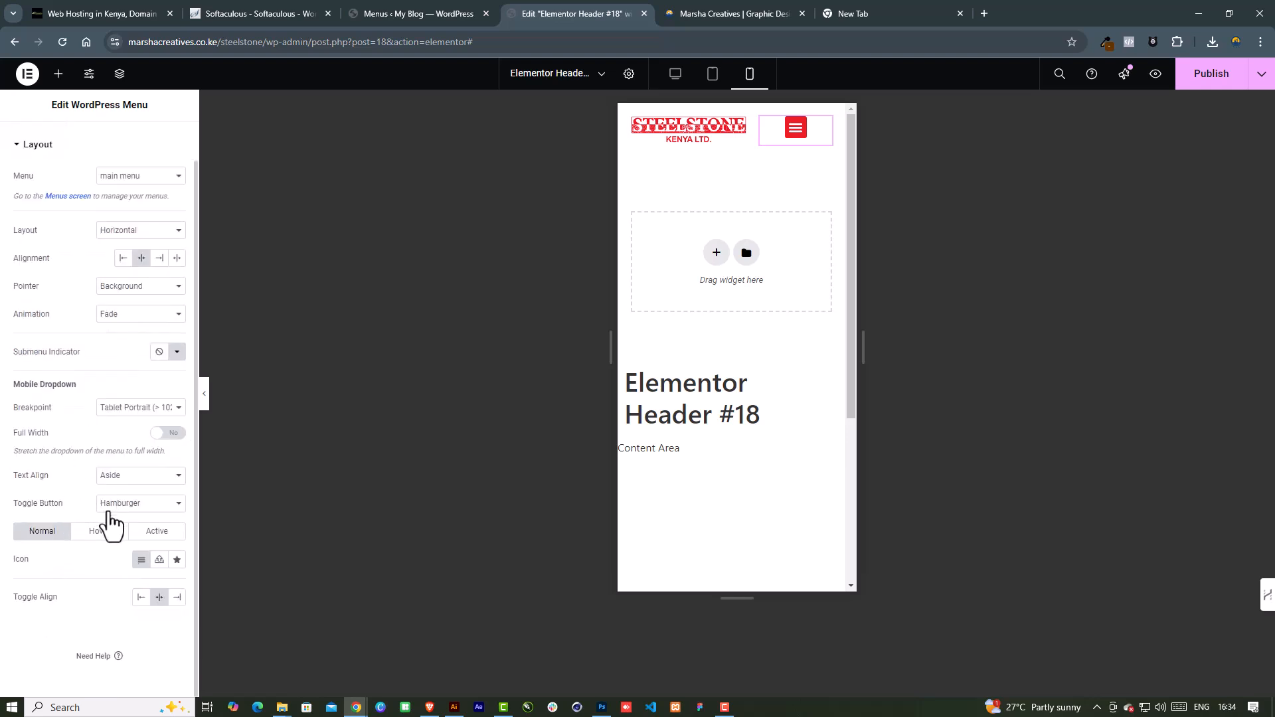
{"action": "left_click", "coordinate": [177, 598]}
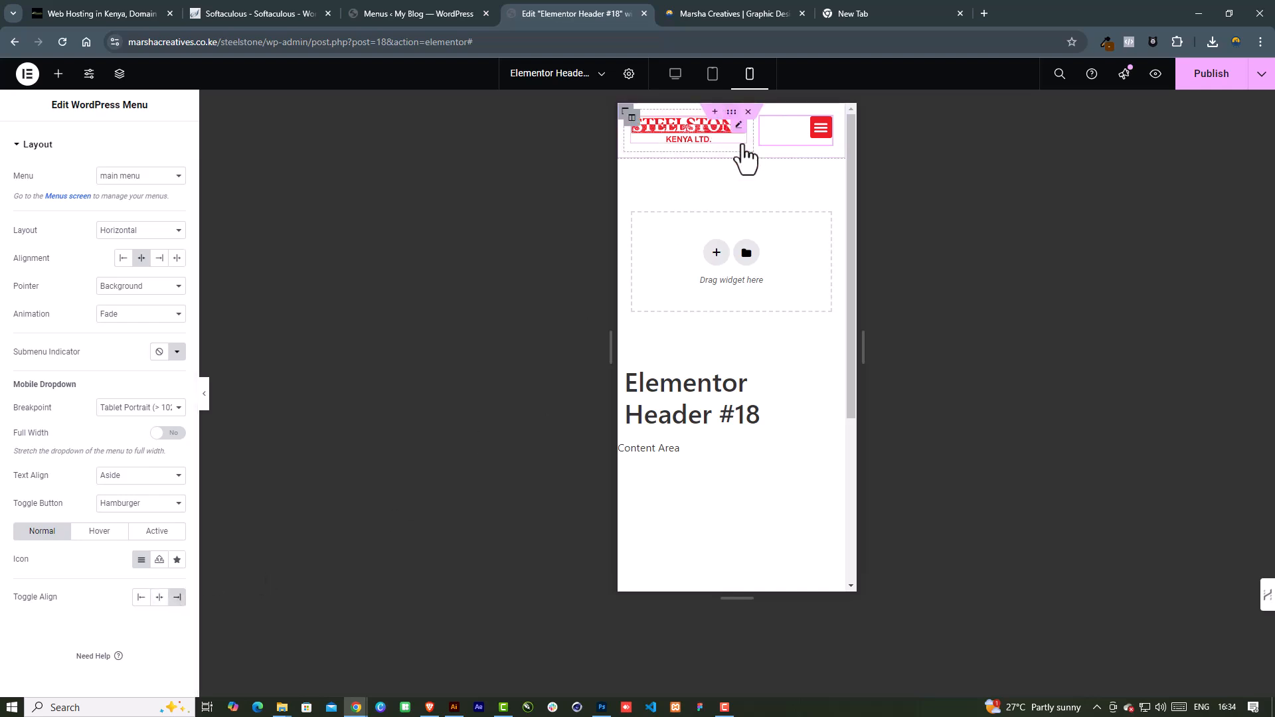
Expand the mobile menu, enable its full-width dropdown, and set the dropdown breakpoint to Mobile Portrait
{"action": "left_click", "coordinate": [818, 132]}
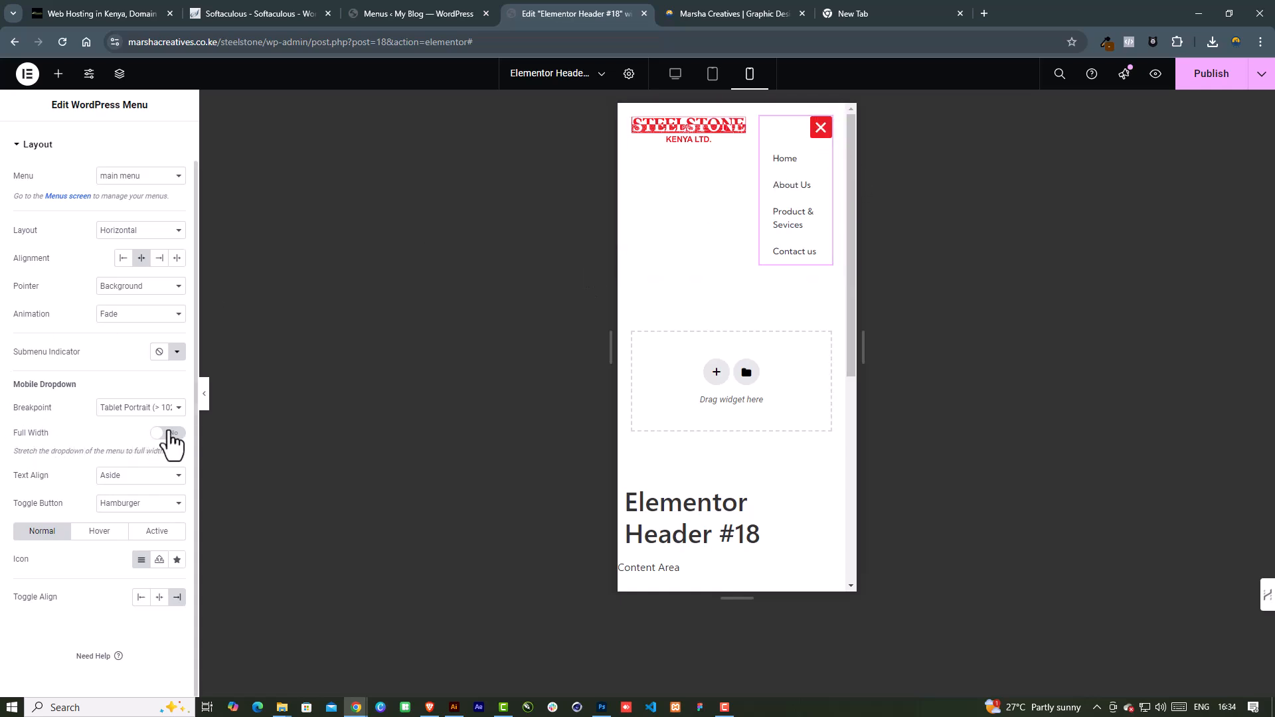
{"action": "left_click", "coordinate": [162, 445]}
{"action": "left_click", "coordinate": [142, 407]}
{"action": "left_click", "coordinate": [136, 429]}
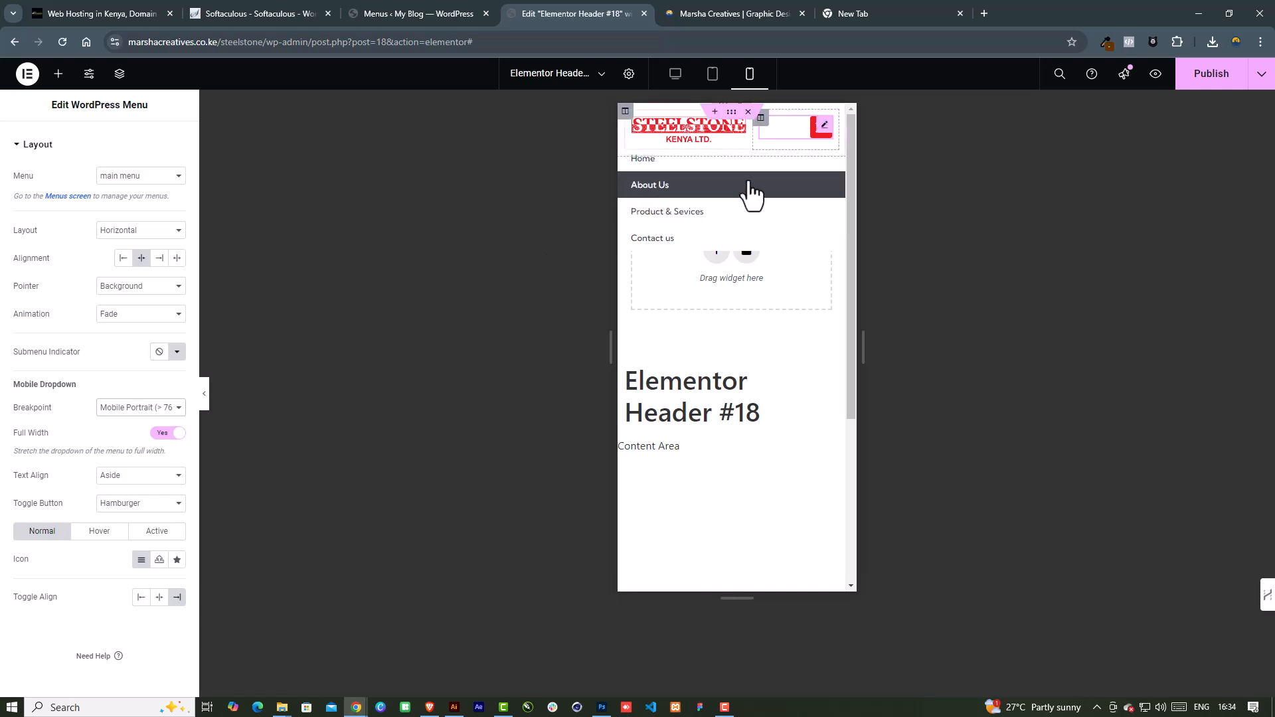
Try the Primary global color as the normal background of the menu's dropdown
{"action": "scroll", "coordinate": [66, 213], "scroll_direction": "up", "scroll_amount": 1}
{"action": "left_click", "coordinate": [96, 142]}
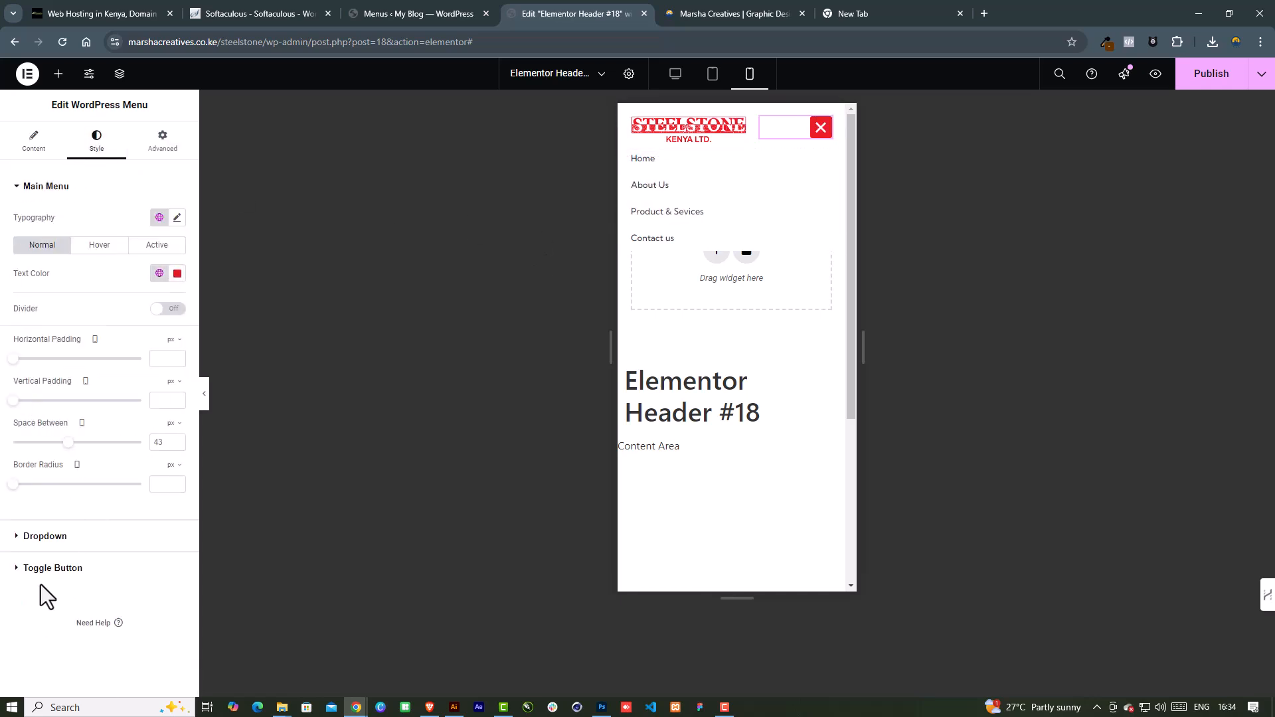
{"action": "left_click", "coordinate": [40, 540]}
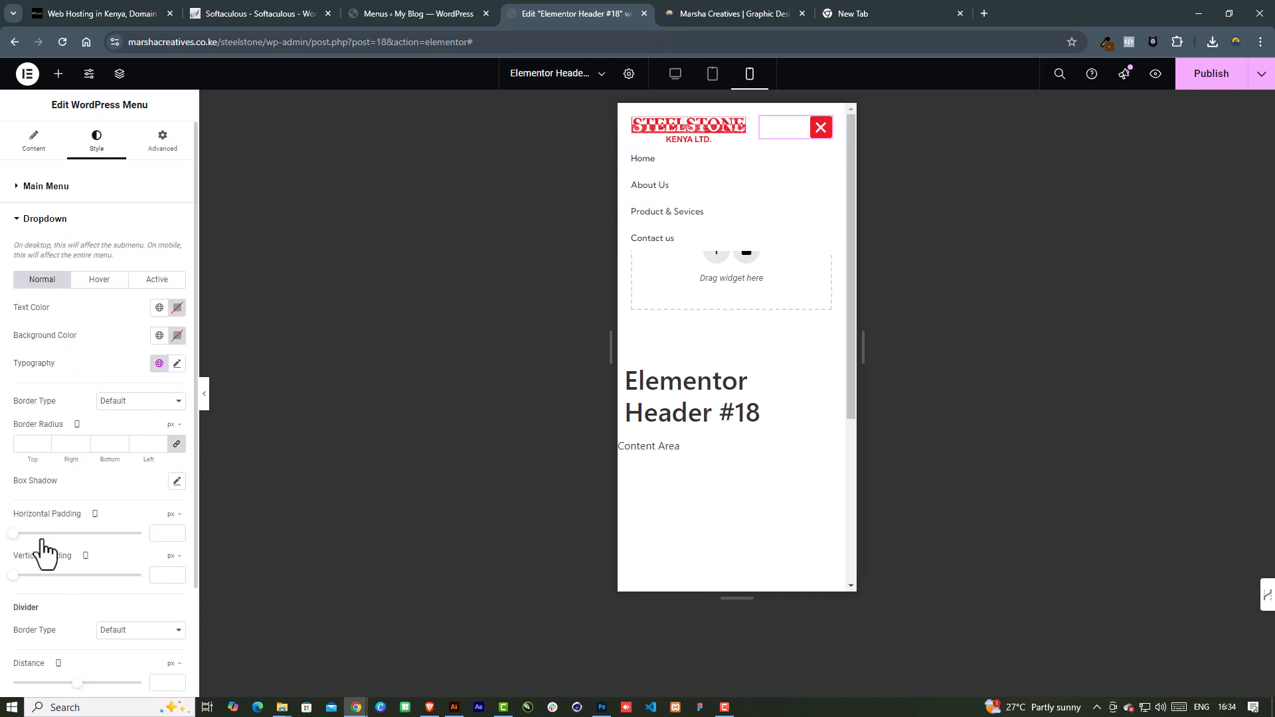
{"action": "left_click", "coordinate": [810, 130]}
{"action": "left_click", "coordinate": [811, 131]}
{"action": "left_click", "coordinate": [160, 336]}
{"action": "left_click", "coordinate": [70, 397]}
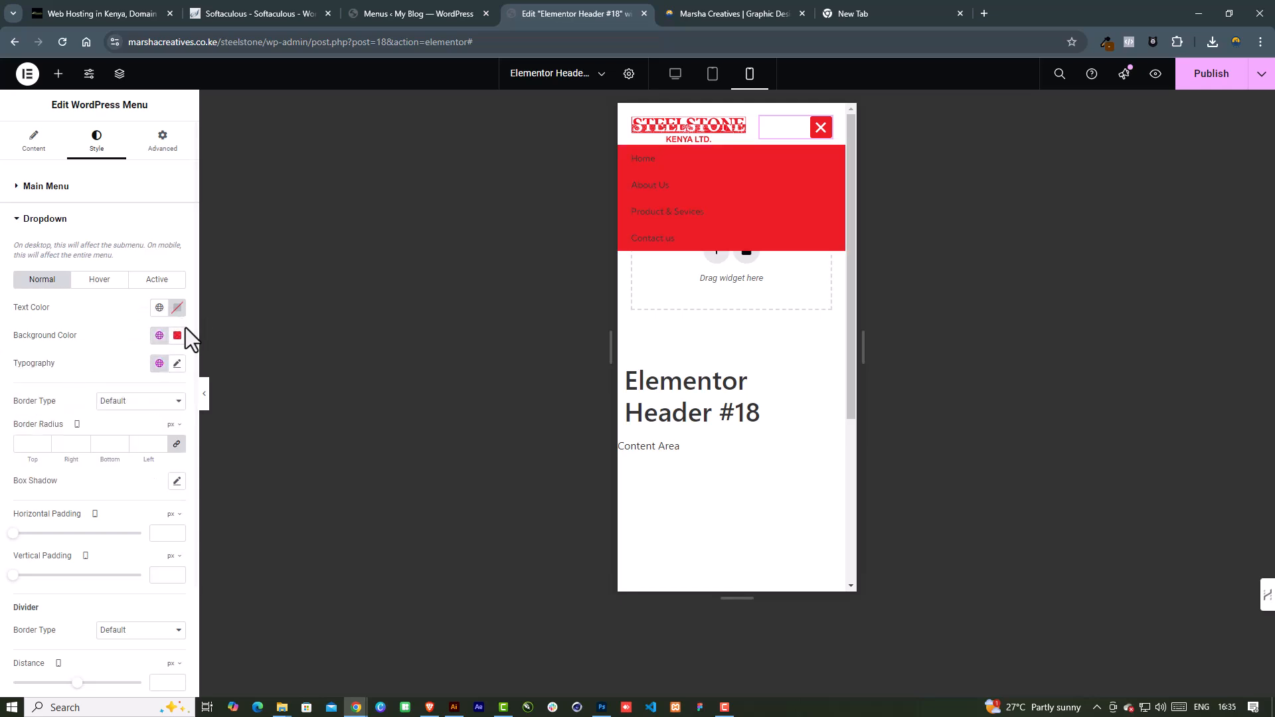
Set the dropdown's normal background to pale pink #FFF7F7 and save it as a global color named red shade
{"action": "left_click", "coordinate": [177, 336]}
{"action": "left_click_drag", "start_coordinate": [153, 396], "coordinate": [107, 360]}
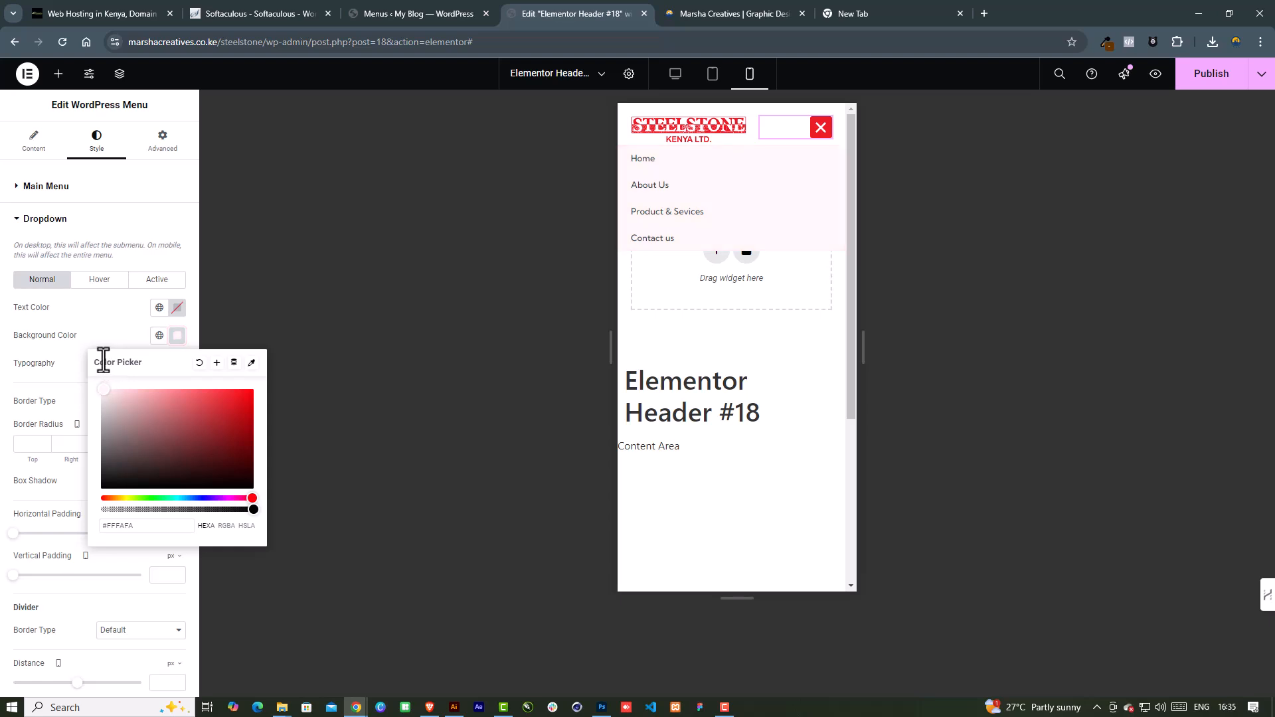
{"action": "mouse_move", "coordinate": [109, 363]}
{"action": "left_mouse_down"}
{"action": "mouse_move", "coordinate": [94, 407]}
{"action": "mouse_move", "coordinate": [104, 387]}
{"action": "left_mouse_up"}
{"action": "left_click", "coordinate": [217, 362]}
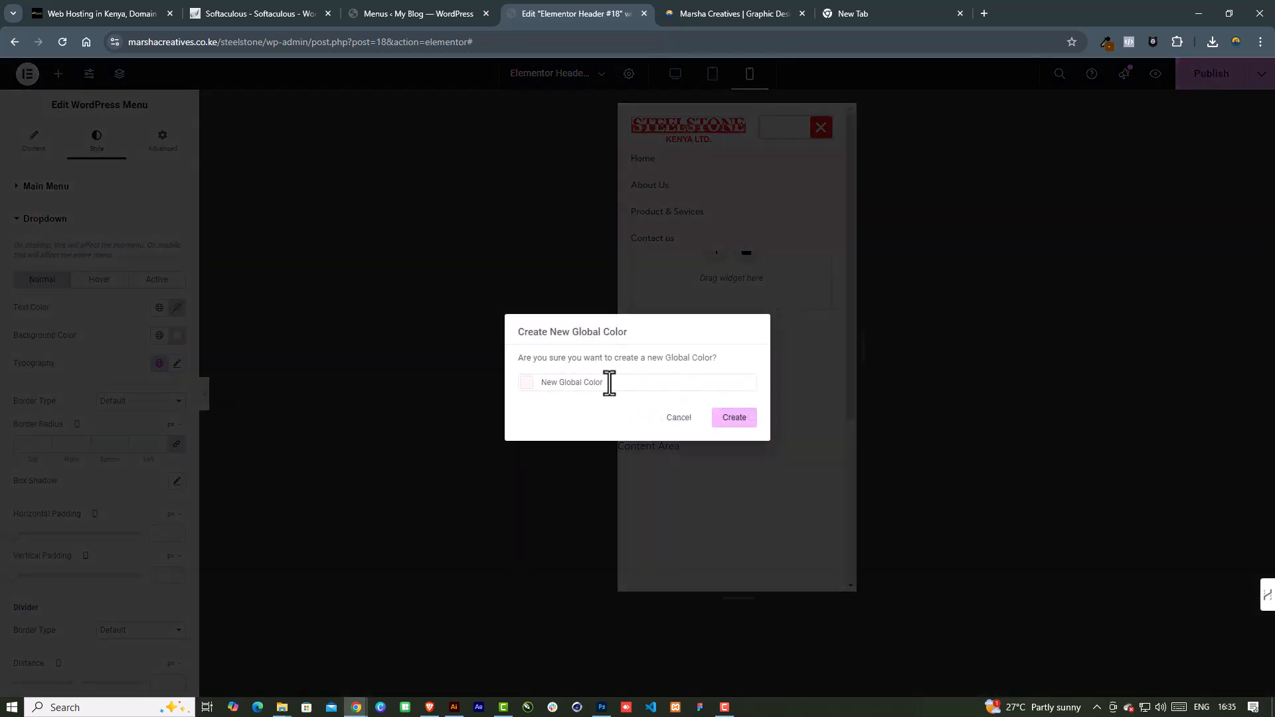
{"action": "left_click_drag", "start_coordinate": [606, 383], "coordinate": [438, 395]}
{"action": "type", "text": "red shade"}
{"action": "left_click", "coordinate": [718, 417]}
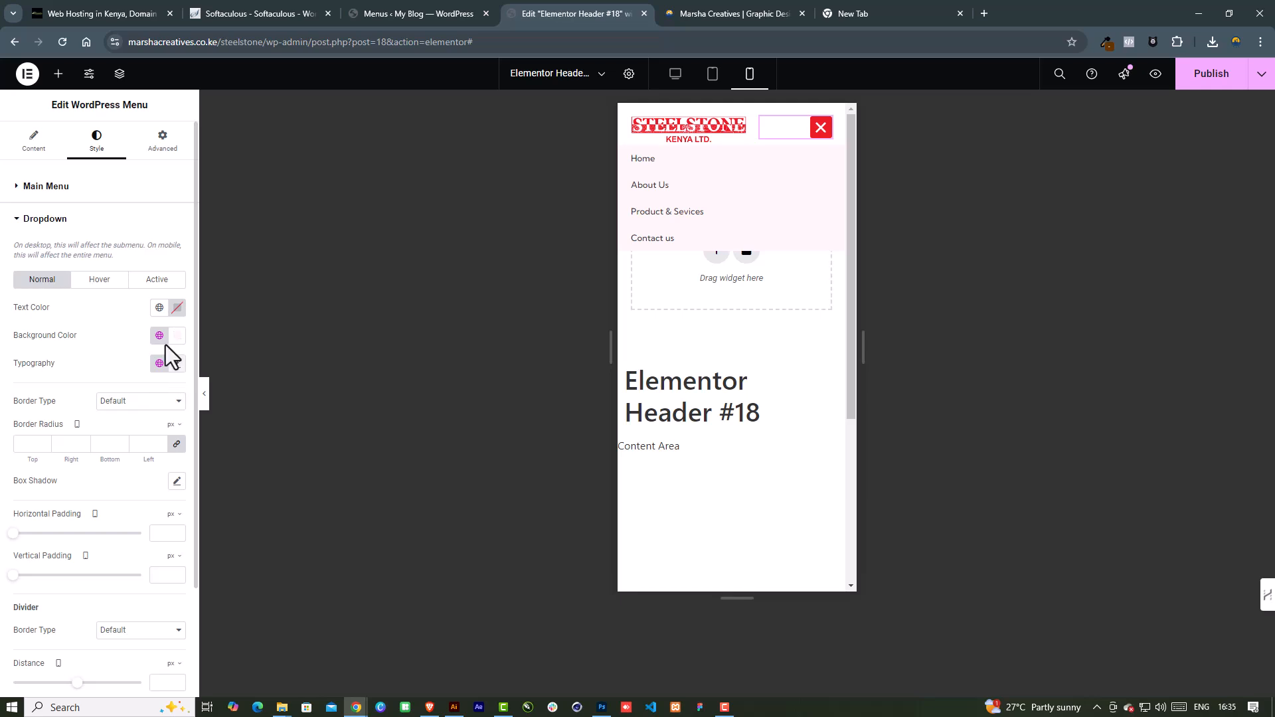
Set the dropdown's hover text color to white and its hover background to the Accent global color
{"action": "left_click", "coordinate": [100, 280]}
{"action": "left_click", "coordinate": [99, 281]}
{"action": "left_click", "coordinate": [159, 336]}
{"action": "left_click", "coordinate": [89, 401]}
{"action": "left_click", "coordinate": [178, 309]}
{"action": "mouse_move", "coordinate": [98, 353]}
{"action": "left_mouse_down"}
{"action": "mouse_move", "coordinate": [81, 333]}
{"action": "mouse_move", "coordinate": [94, 355]}
{"action": "left_mouse_up"}
{"action": "left_click", "coordinate": [105, 301]}
{"action": "left_click", "coordinate": [159, 335]}
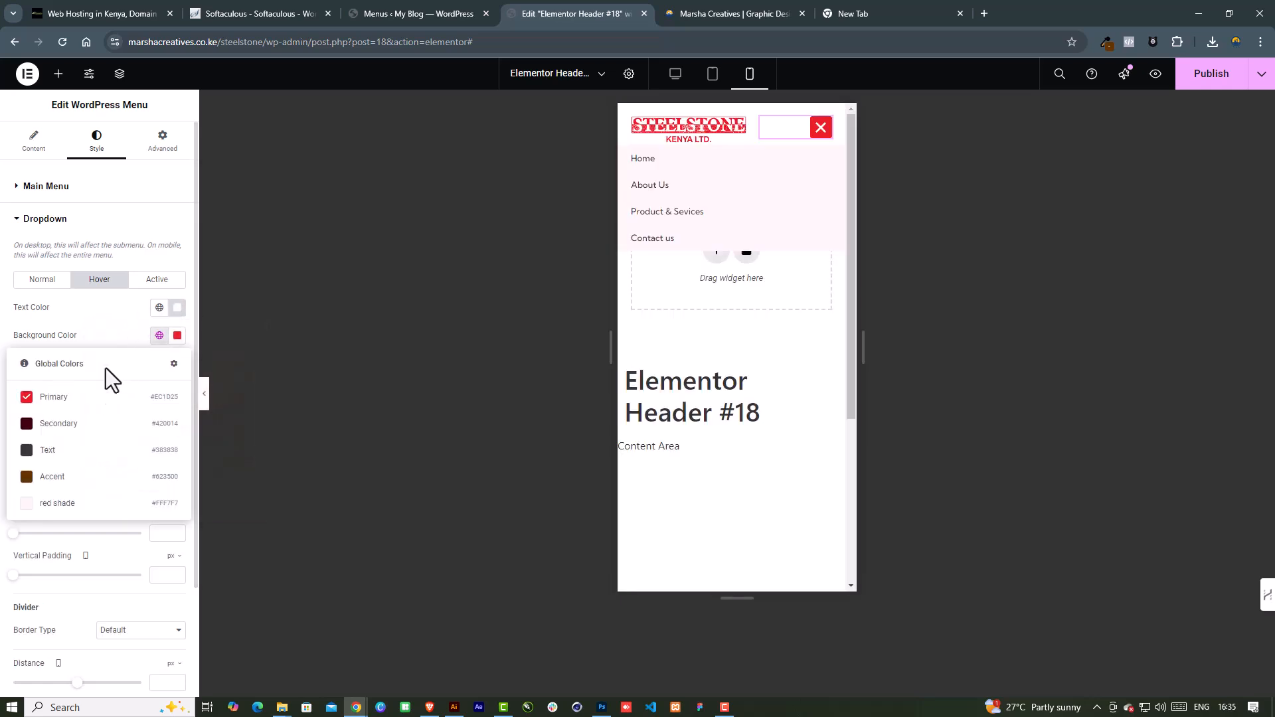
{"action": "left_click", "coordinate": [52, 477]}
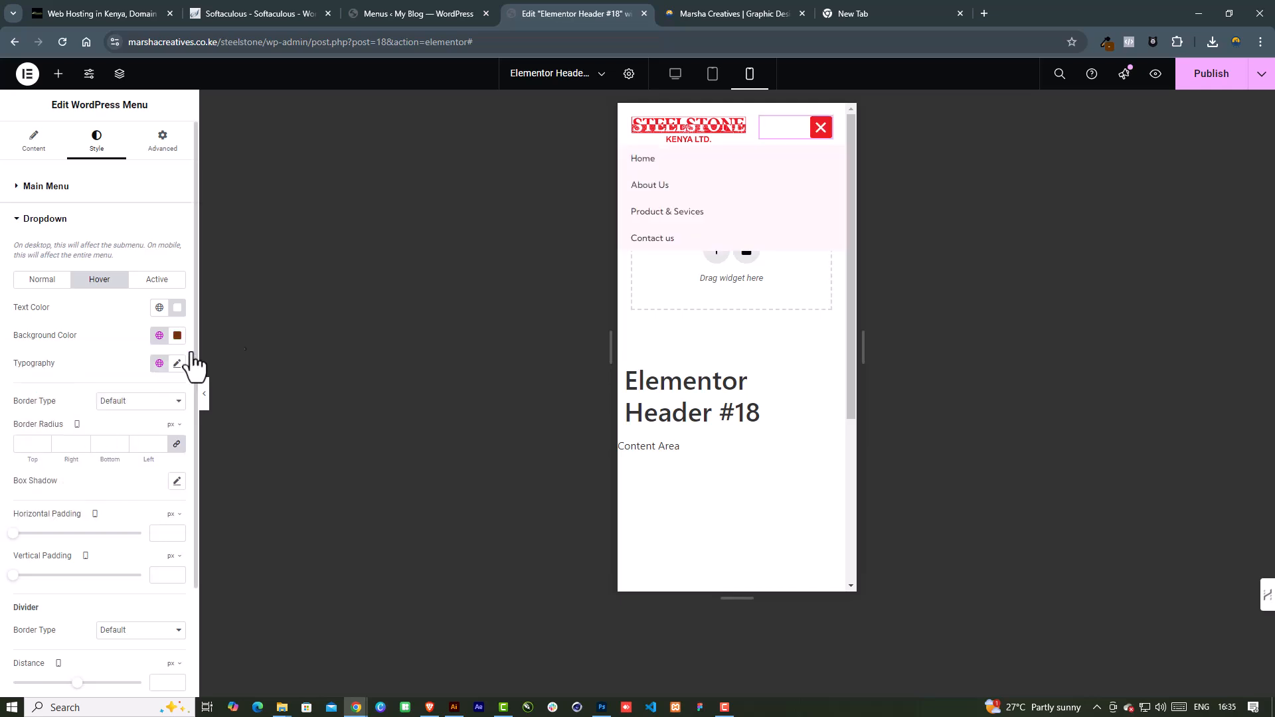
{"action": "left_click", "coordinate": [810, 137]}
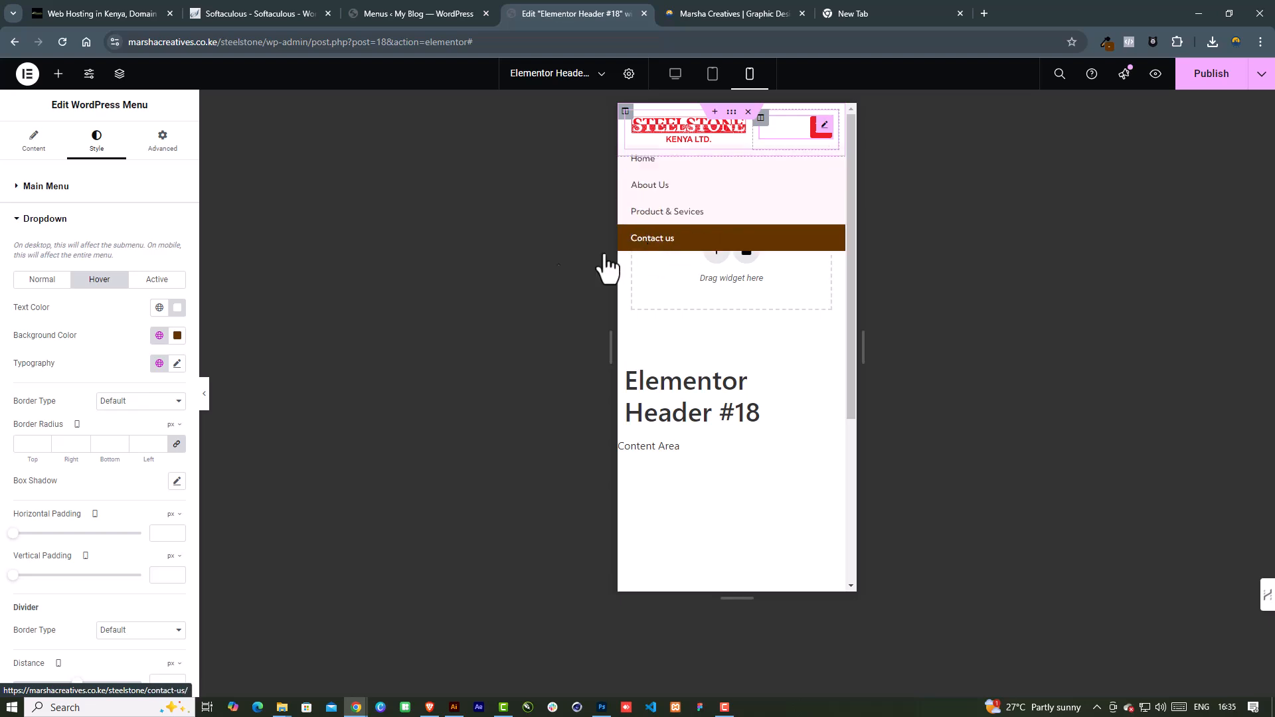
Set the dropdown's active background to the Accent global color and its active text color to white
{"action": "left_click", "coordinate": [157, 280]}
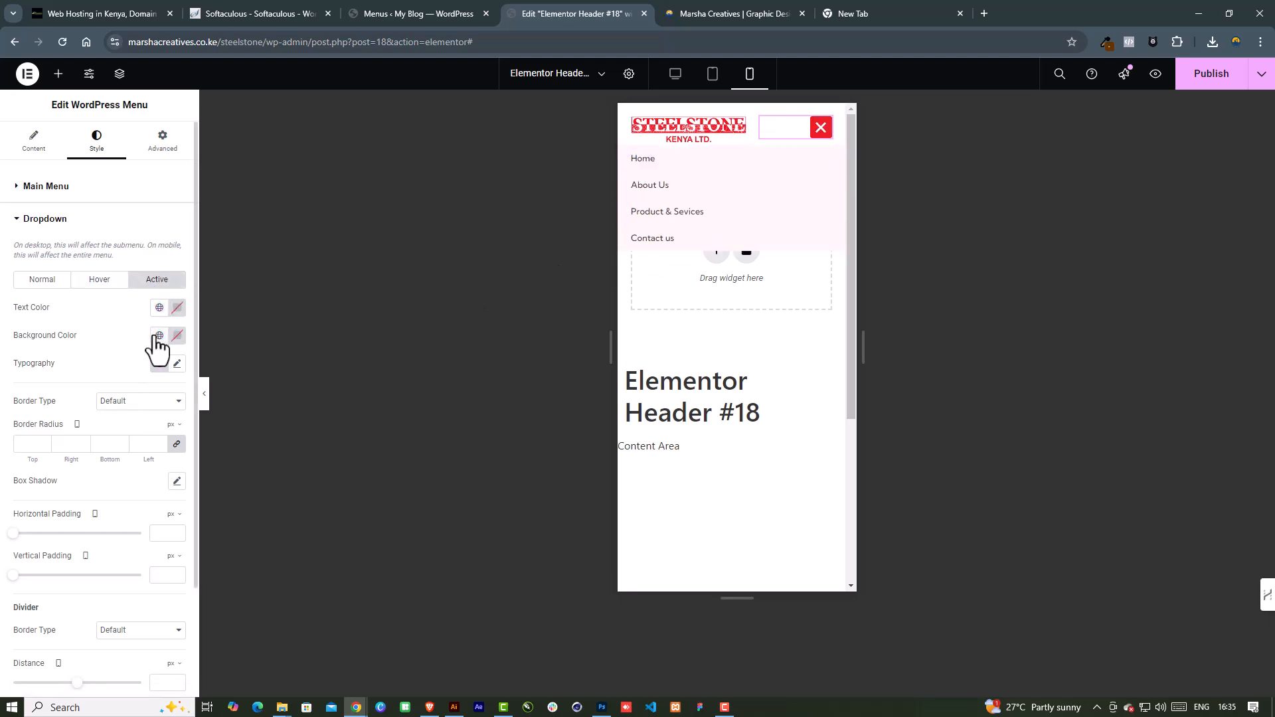
{"action": "left_click", "coordinate": [159, 335]}
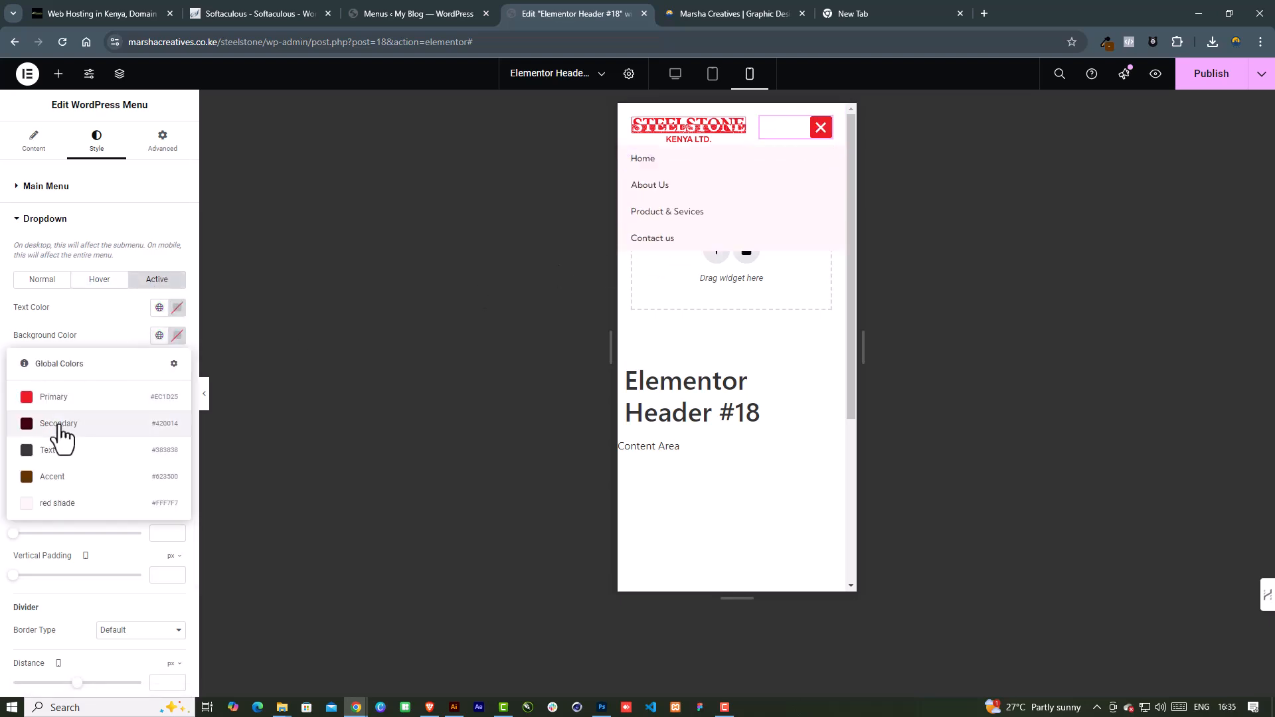
{"action": "left_click", "coordinate": [178, 307]}
{"action": "left_click", "coordinate": [111, 372]}
{"action": "left_click", "coordinate": [74, 330]}
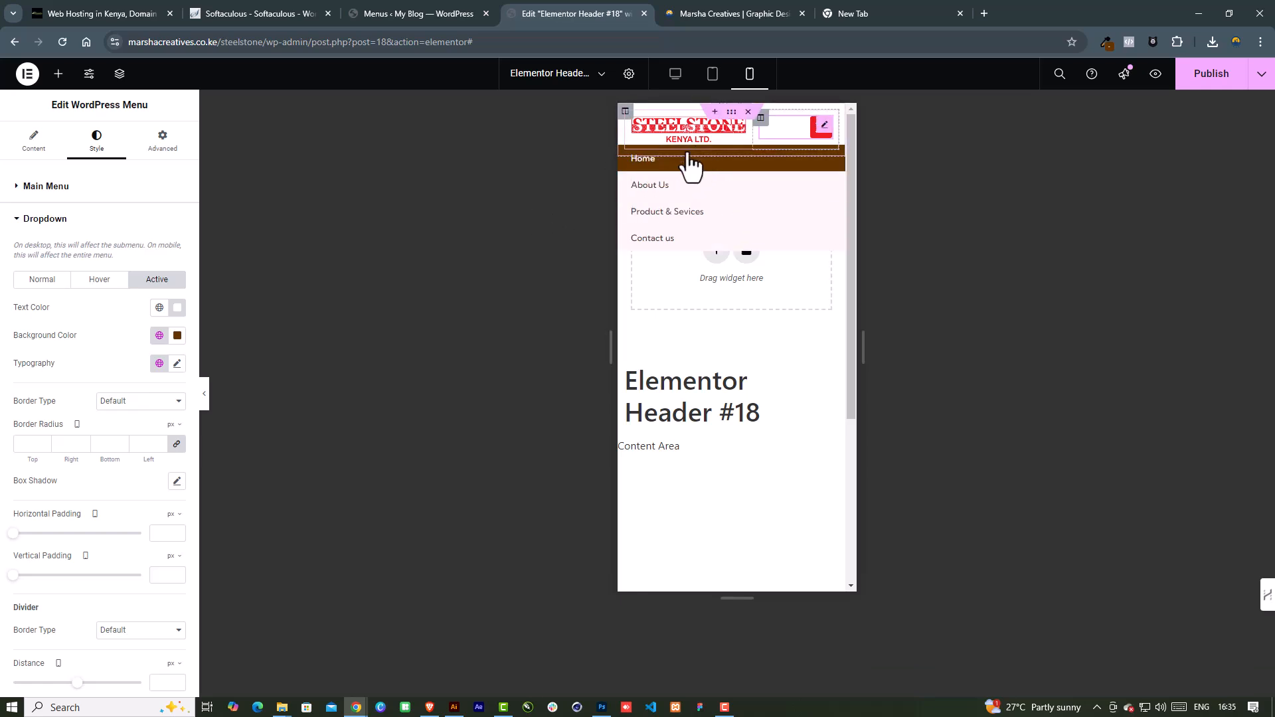
Set the mobile dropdown's distance to 23 px and its vertical padding to 13 px
{"action": "scroll", "coordinate": [60, 557], "scroll_direction": "down", "scroll_amount": 2}
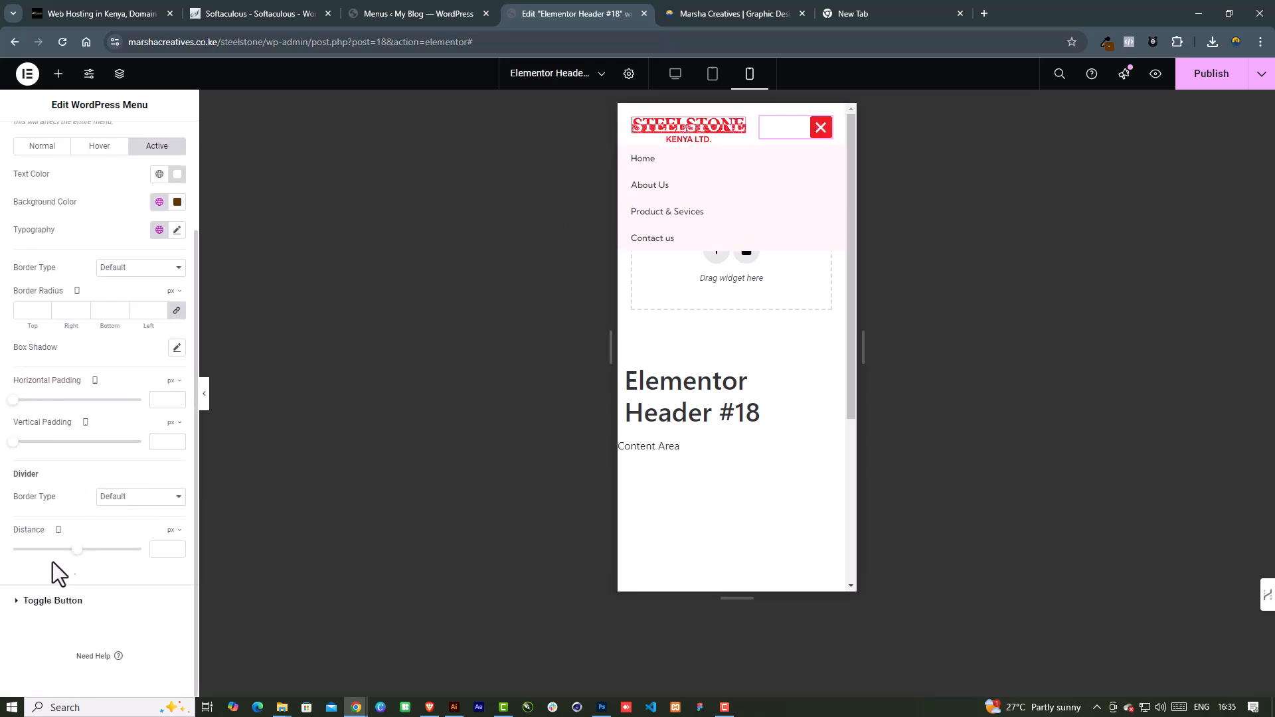
{"action": "left_click_drag", "start_coordinate": [73, 554], "coordinate": [87, 559]}
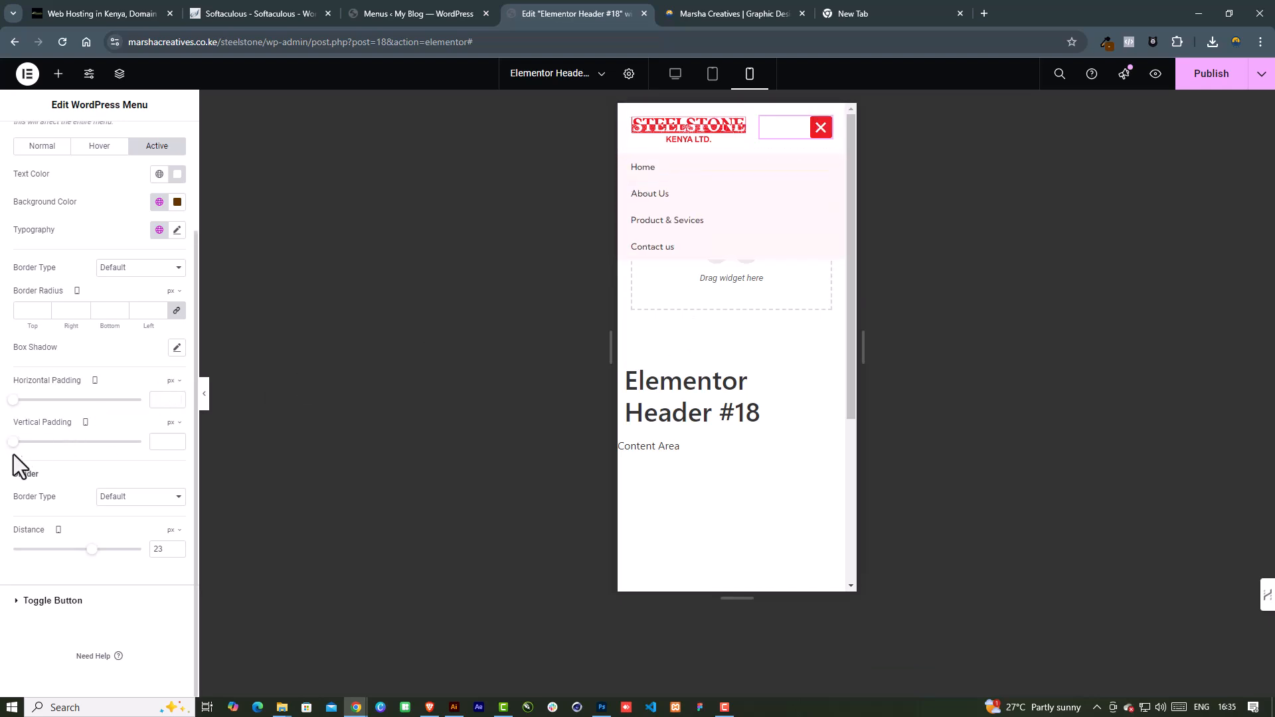
{"action": "left_click_drag", "start_coordinate": [15, 445], "coordinate": [46, 461]}
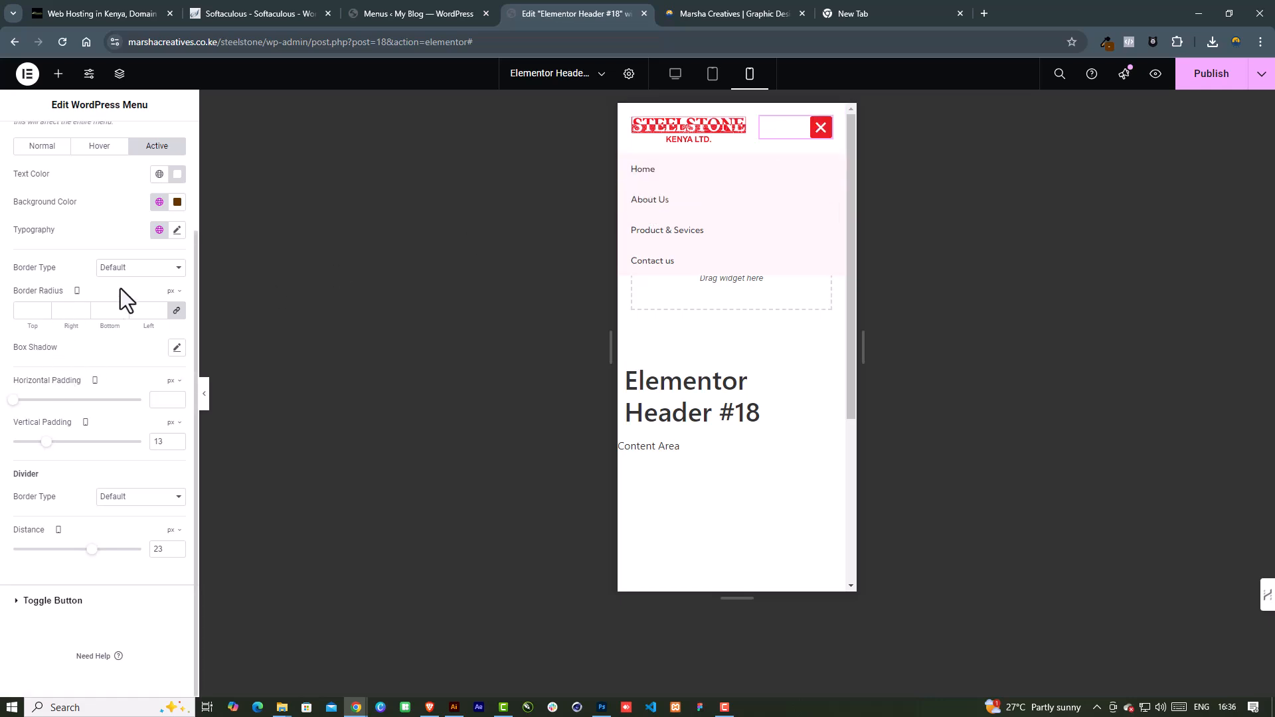
Give the active dropdown items a solid border, unlink its side widths, and set the top width to 0
{"action": "left_click", "coordinate": [143, 269]}
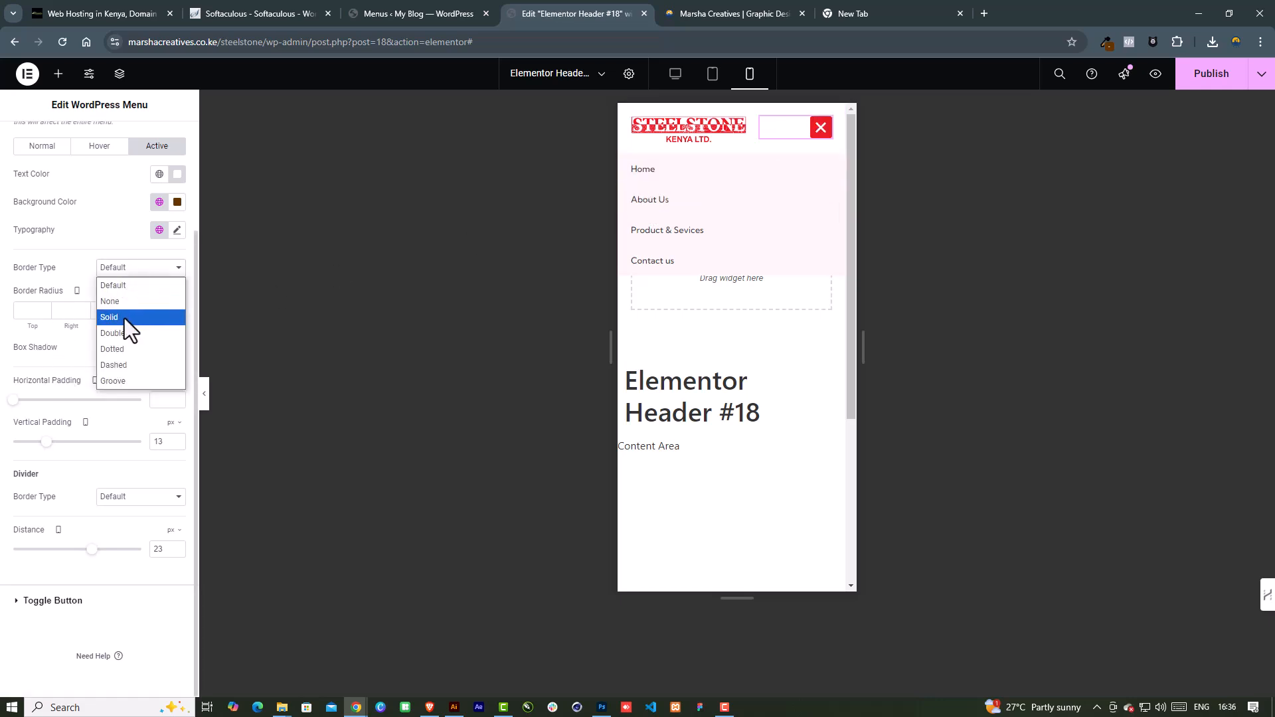
{"action": "left_click", "coordinate": [125, 317]}
{"action": "left_click", "coordinate": [177, 312]}
{"action": "left_click", "coordinate": [43, 309]}
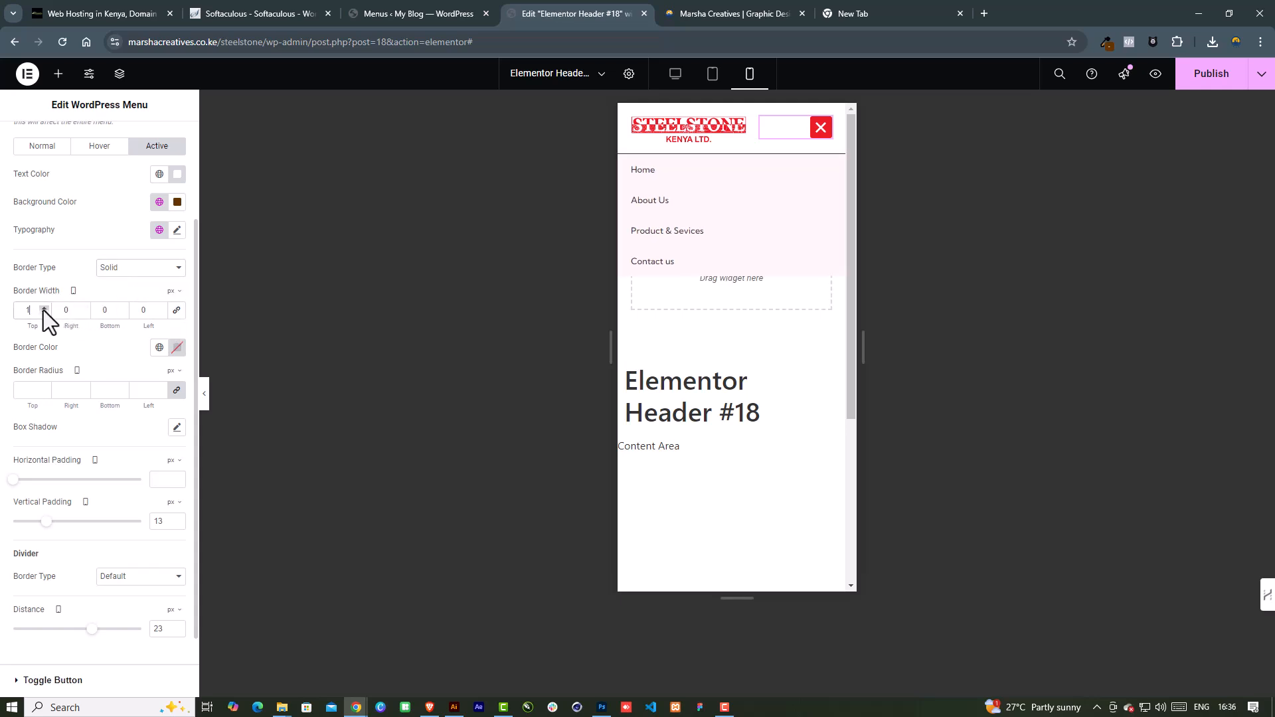
{"action": "left_click_drag", "start_coordinate": [36, 309], "coordinate": [16, 310]}
{"action": "type", "text": "0"}
{"action": "scroll", "coordinate": [79, 296], "scroll_direction": "up", "scroll_amount": 2}
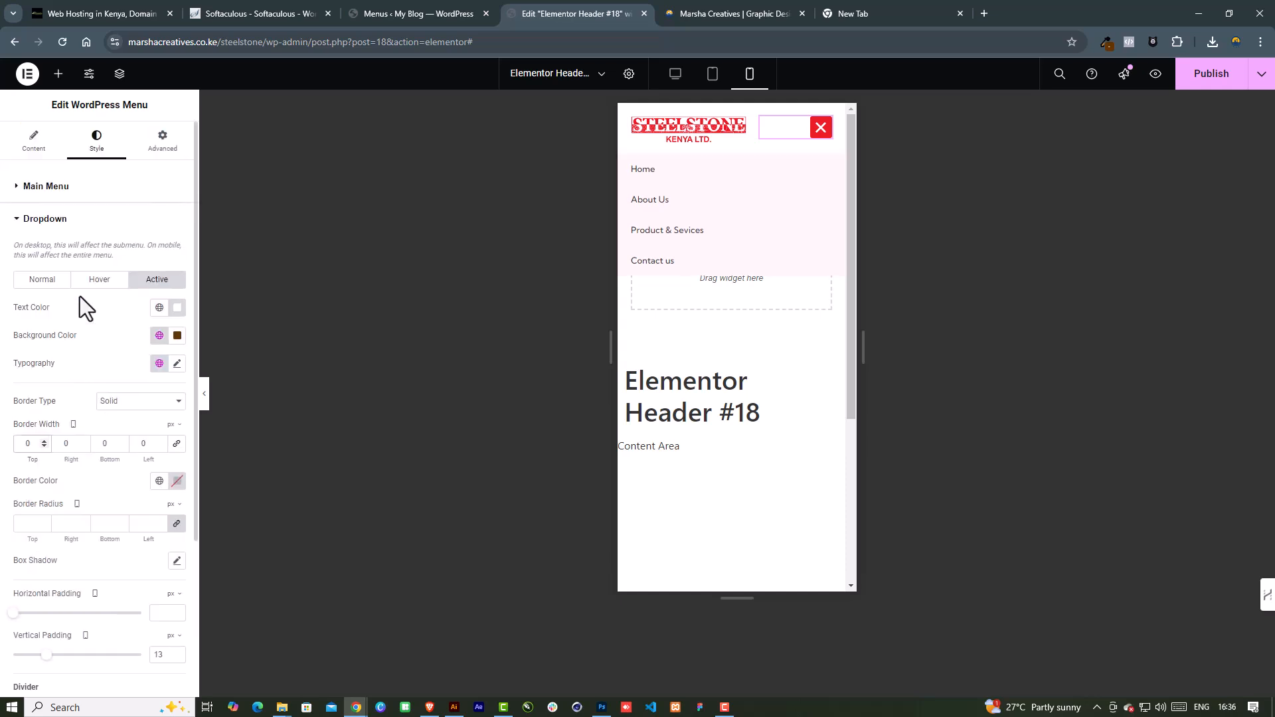
Add a solid divider with a border width of 1 px between the dropdown menu items
{"action": "scroll", "coordinate": [79, 318], "scroll_direction": "down", "scroll_amount": 3}
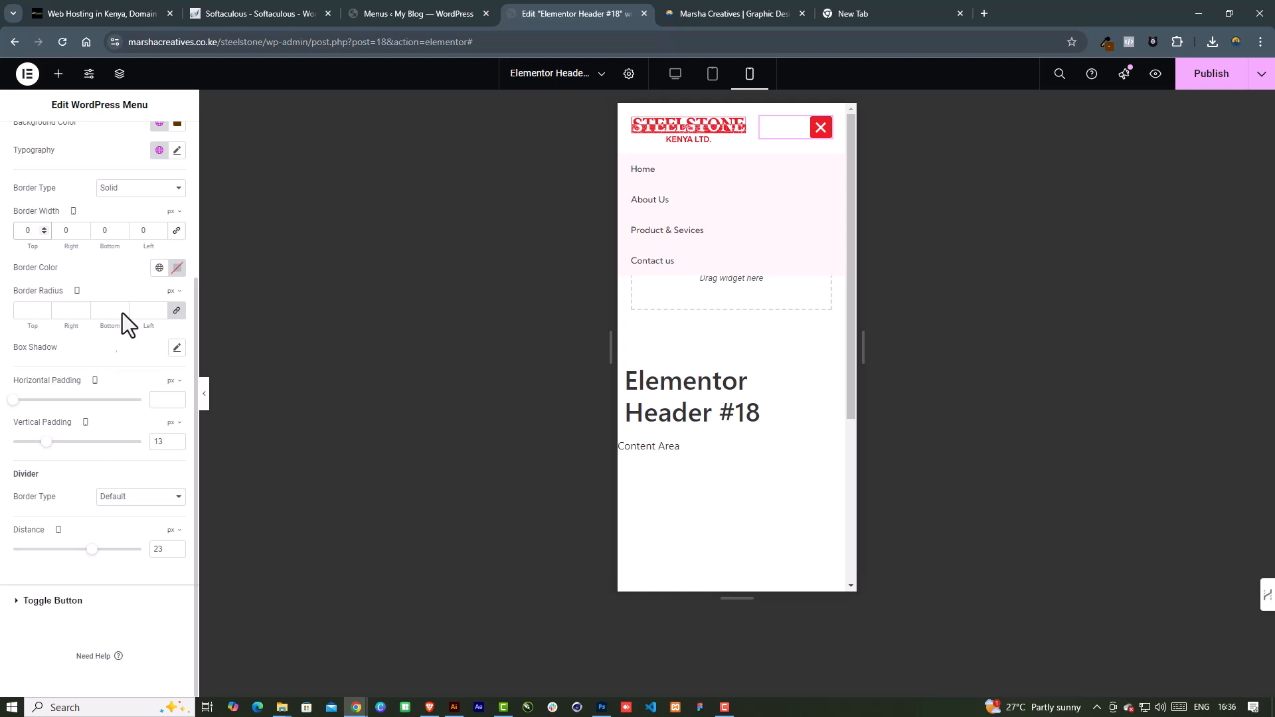
{"action": "left_click", "coordinate": [141, 499]}
{"action": "left_click", "coordinate": [118, 547]}
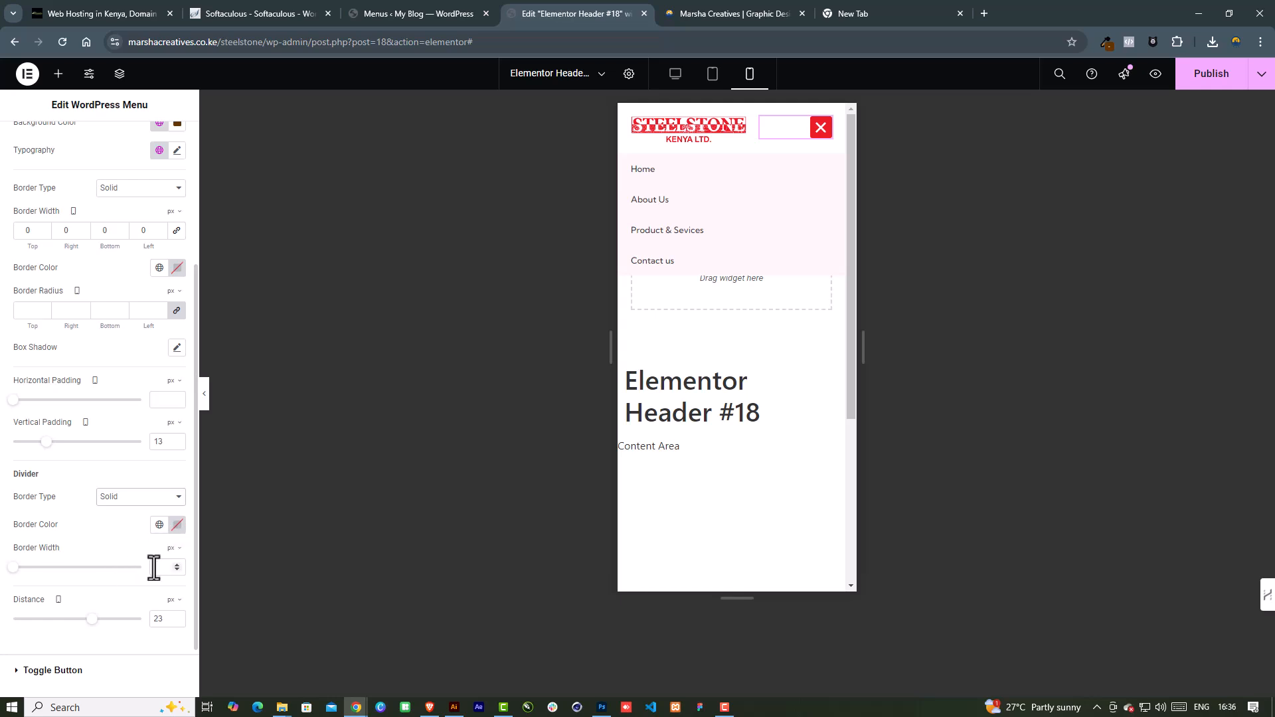
{"action": "scroll", "coordinate": [156, 577], "scroll_direction": "up", "scroll_amount": 1}
{"action": "left_click", "coordinate": [176, 630]}
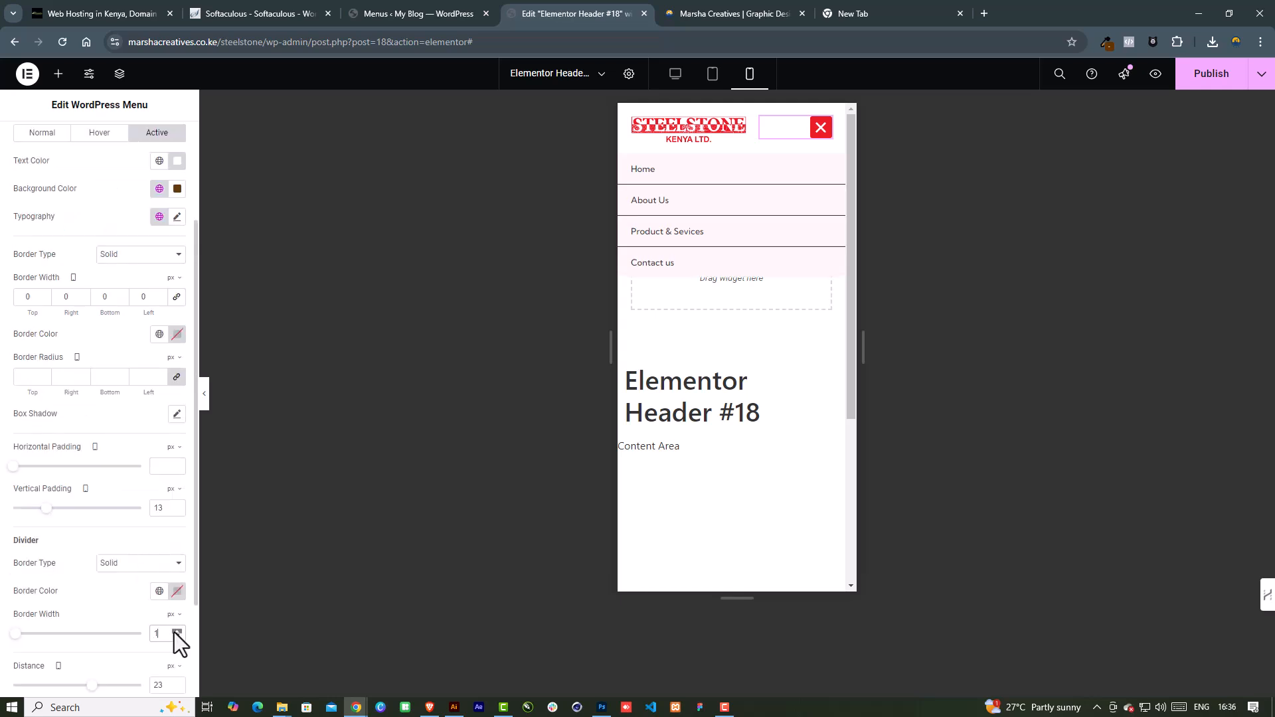
{"action": "scroll", "coordinate": [69, 531], "scroll_direction": "down", "scroll_amount": 2}
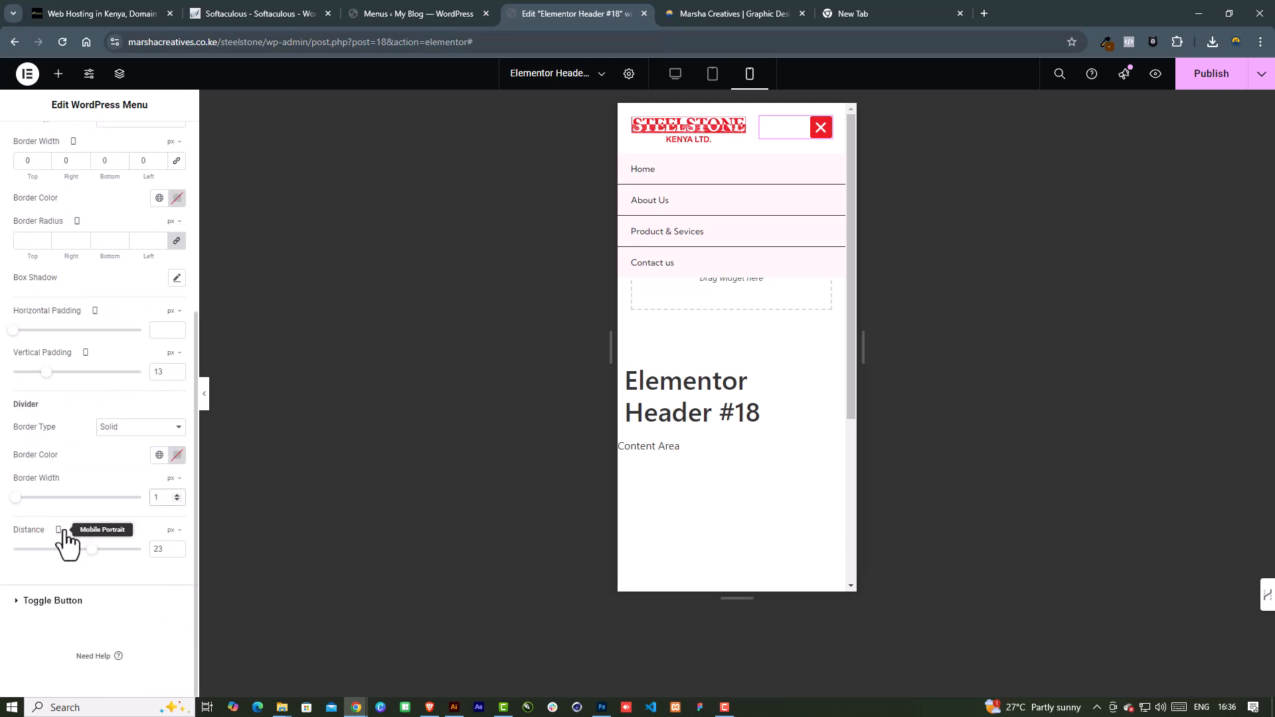
Try the Accent and Primary global colors on the dropdown divider and preview it in the mobile menu
{"action": "left_click", "coordinate": [159, 455]}
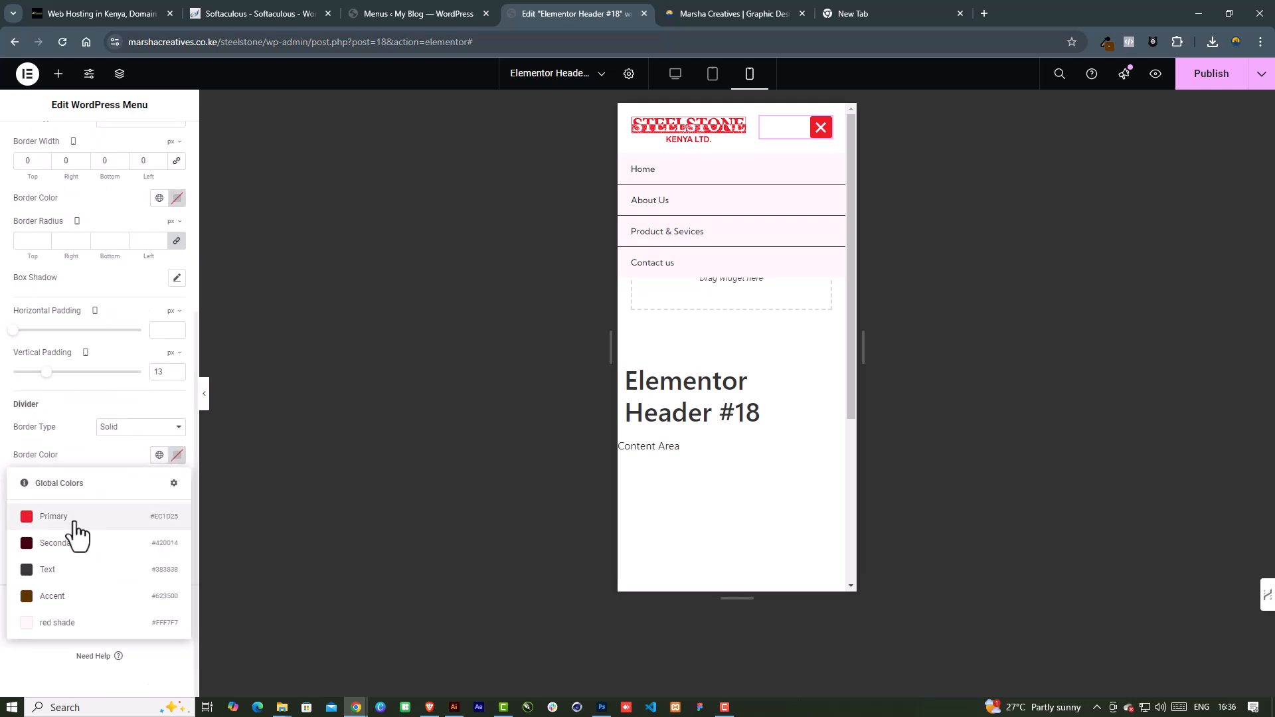
{"action": "left_click", "coordinate": [53, 596]}
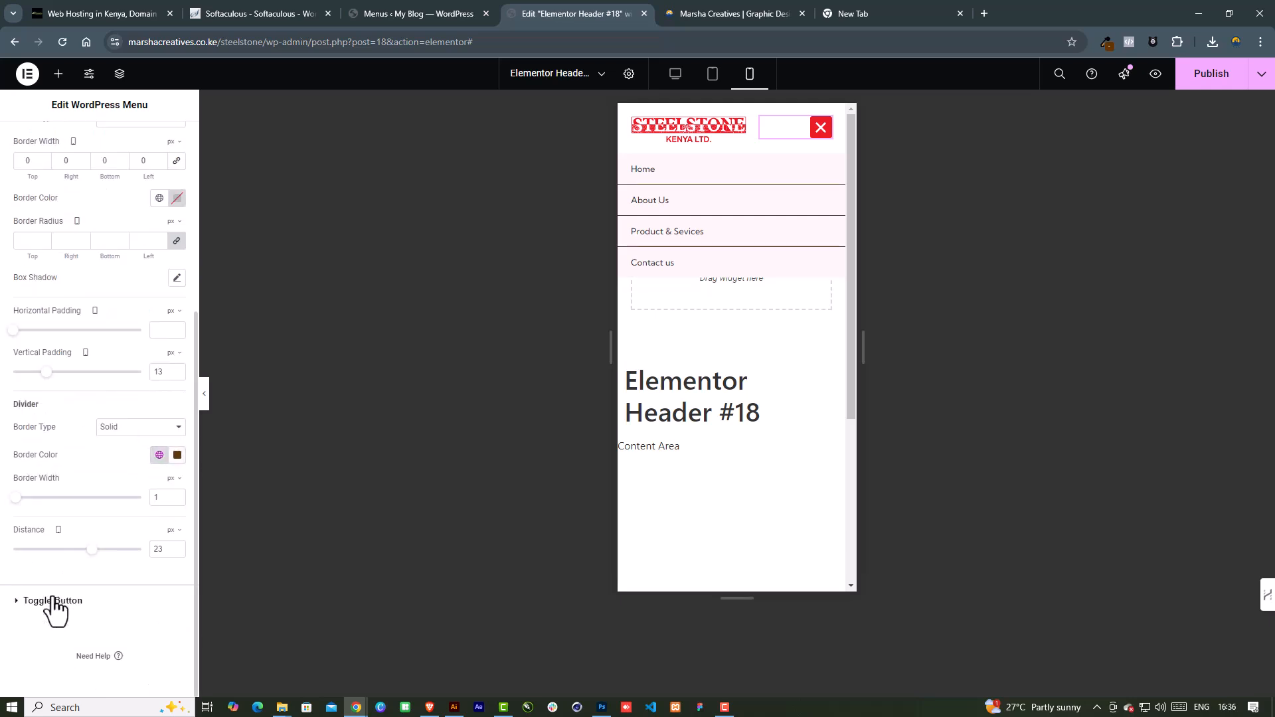
{"action": "left_click", "coordinate": [159, 454]}
{"action": "left_click", "coordinate": [101, 518]}
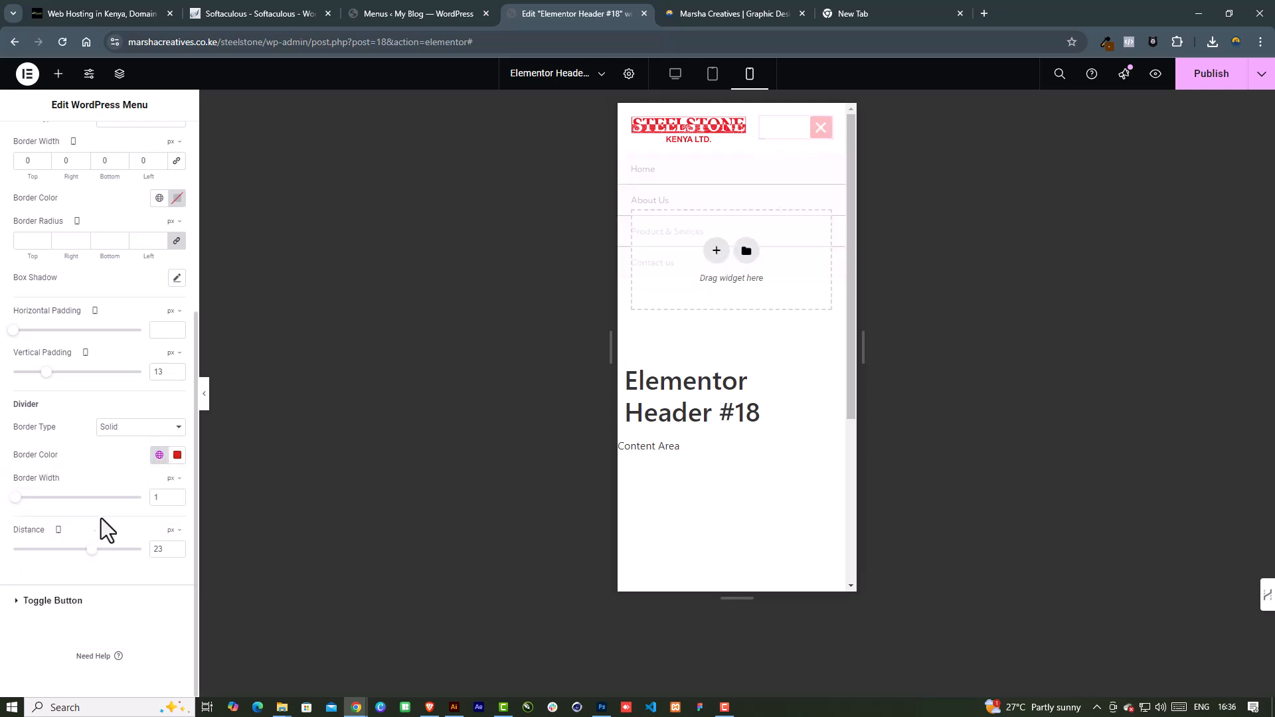
{"action": "left_click", "coordinate": [821, 133]}
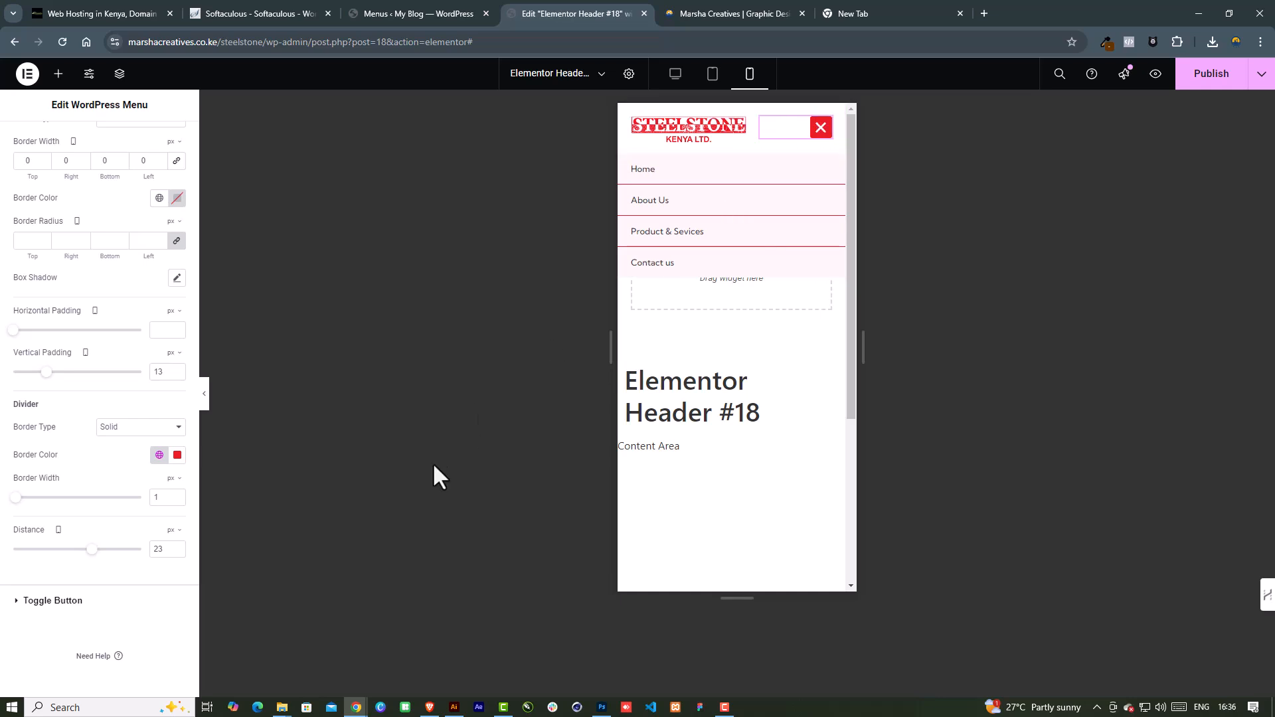
Set the dropdown divider's border color to a custom very pale pink, checking it in the open mobile menu
{"action": "left_click", "coordinate": [177, 455]}
{"action": "left_click_drag", "start_coordinate": [180, 506], "coordinate": [184, 499]}
{"action": "left_click", "coordinate": [818, 130]}
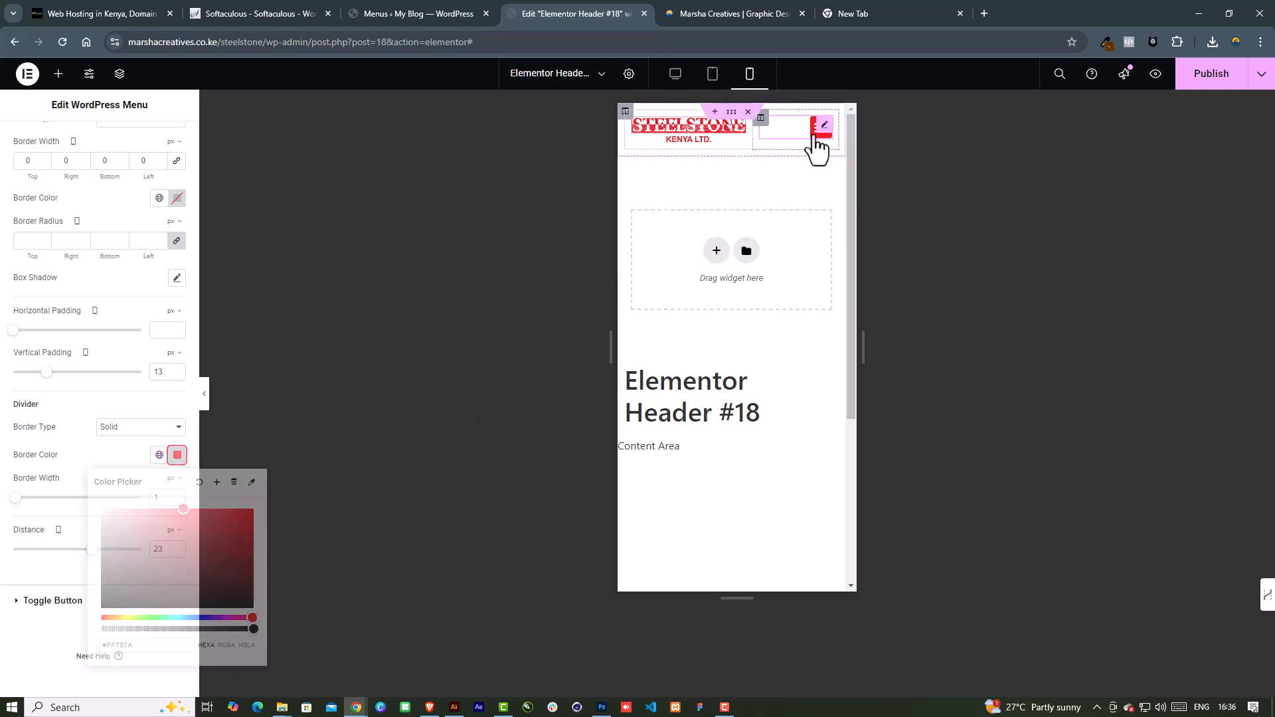
{"action": "left_click", "coordinate": [177, 454]}
{"action": "left_click_drag", "start_coordinate": [153, 491], "coordinate": [118, 469]}
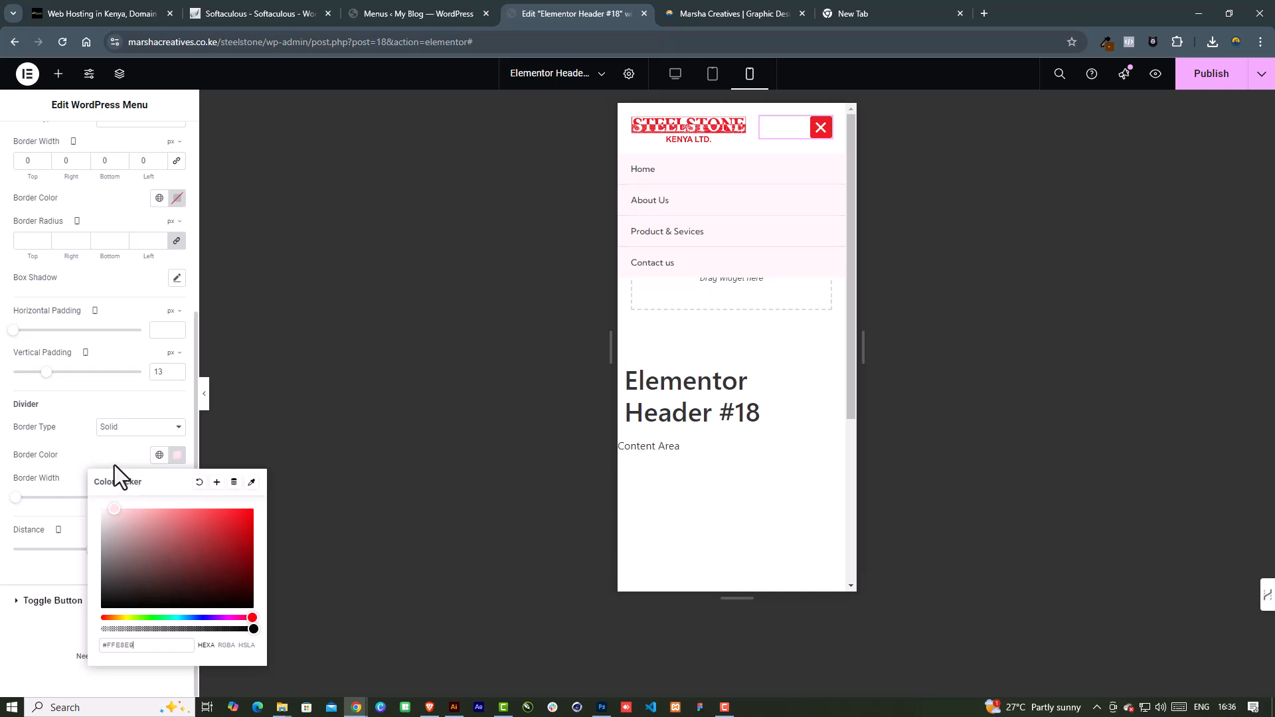
{"action": "left_click", "coordinate": [383, 415]}
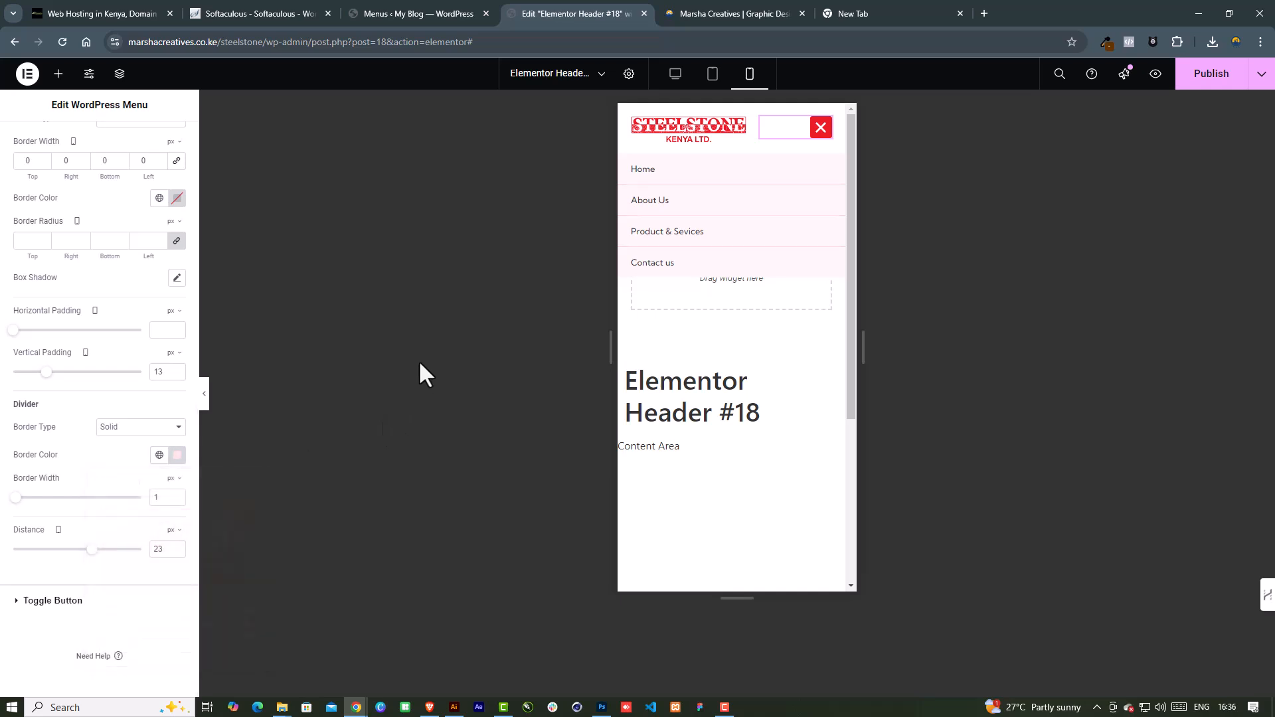
Try the Secondary and Primary global colors as the dropdown's normal-state text color and preview the mobile menu
{"action": "scroll", "coordinate": [79, 303], "scroll_direction": "up", "scroll_amount": 5}
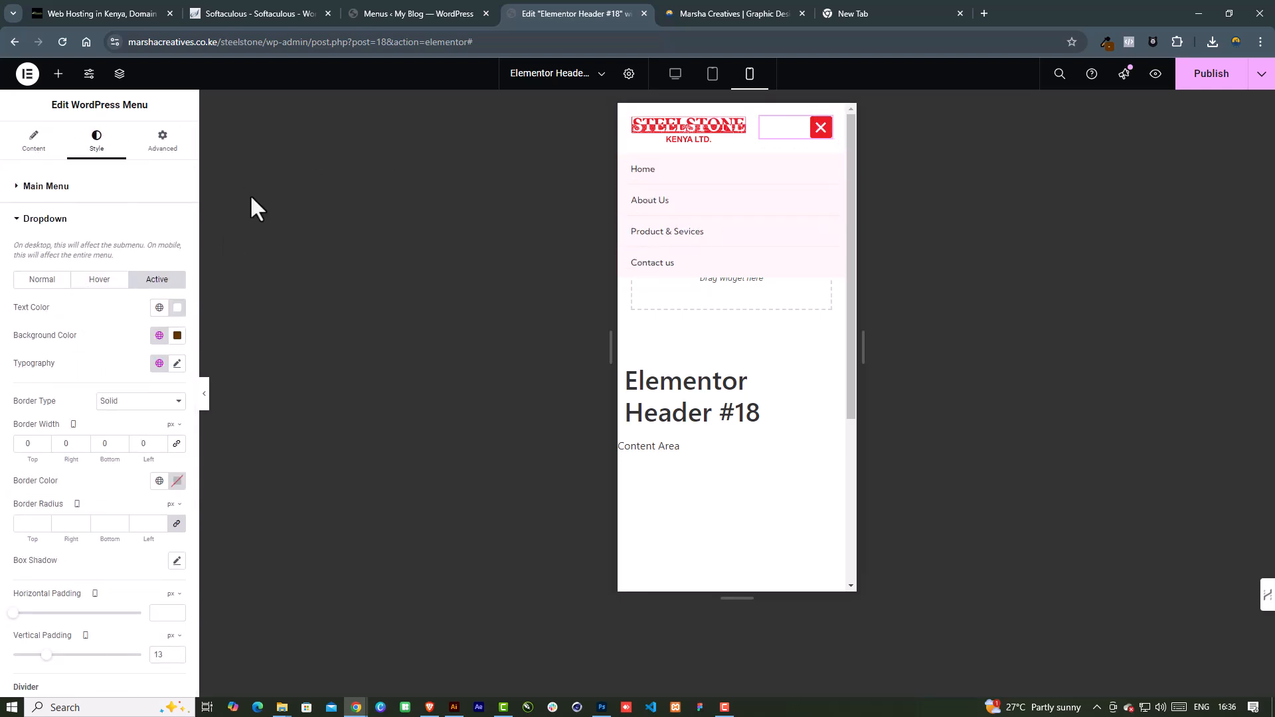
{"action": "left_click", "coordinate": [159, 308]}
{"action": "left_click", "coordinate": [30, 281]}
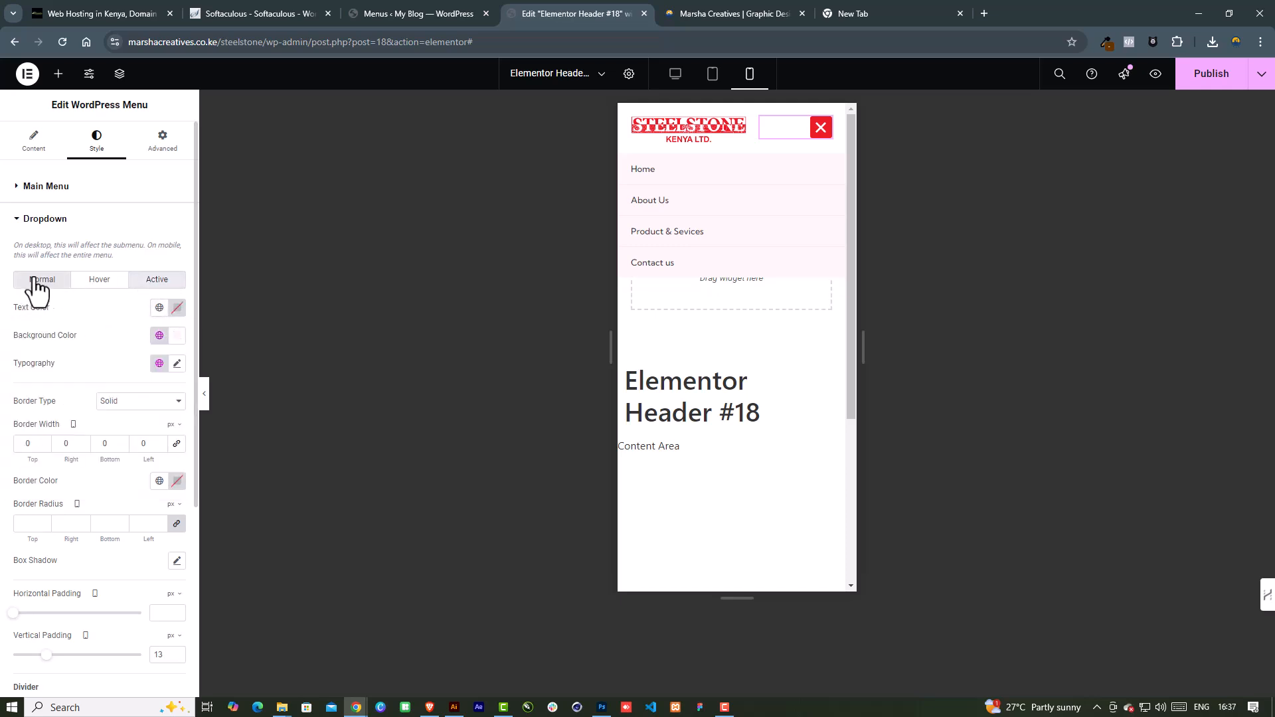
{"action": "left_click", "coordinate": [159, 307]}
{"action": "left_click", "coordinate": [70, 401]}
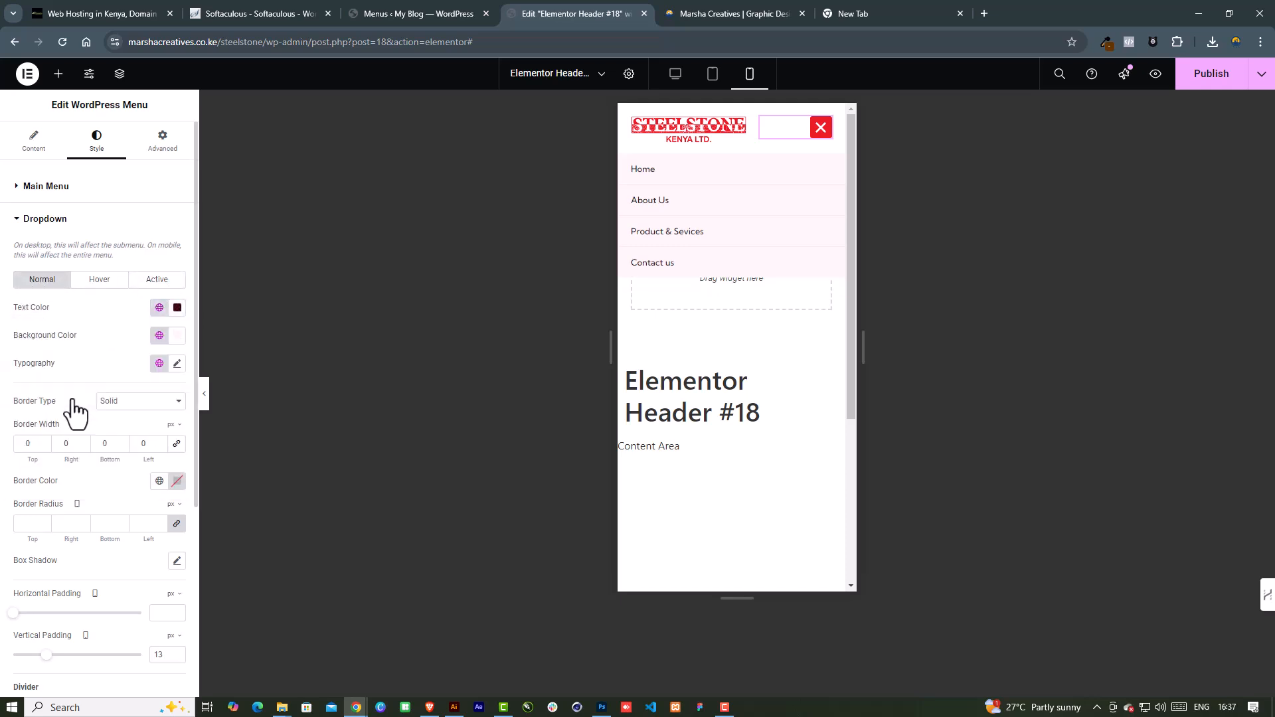
{"action": "left_click", "coordinate": [160, 309]}
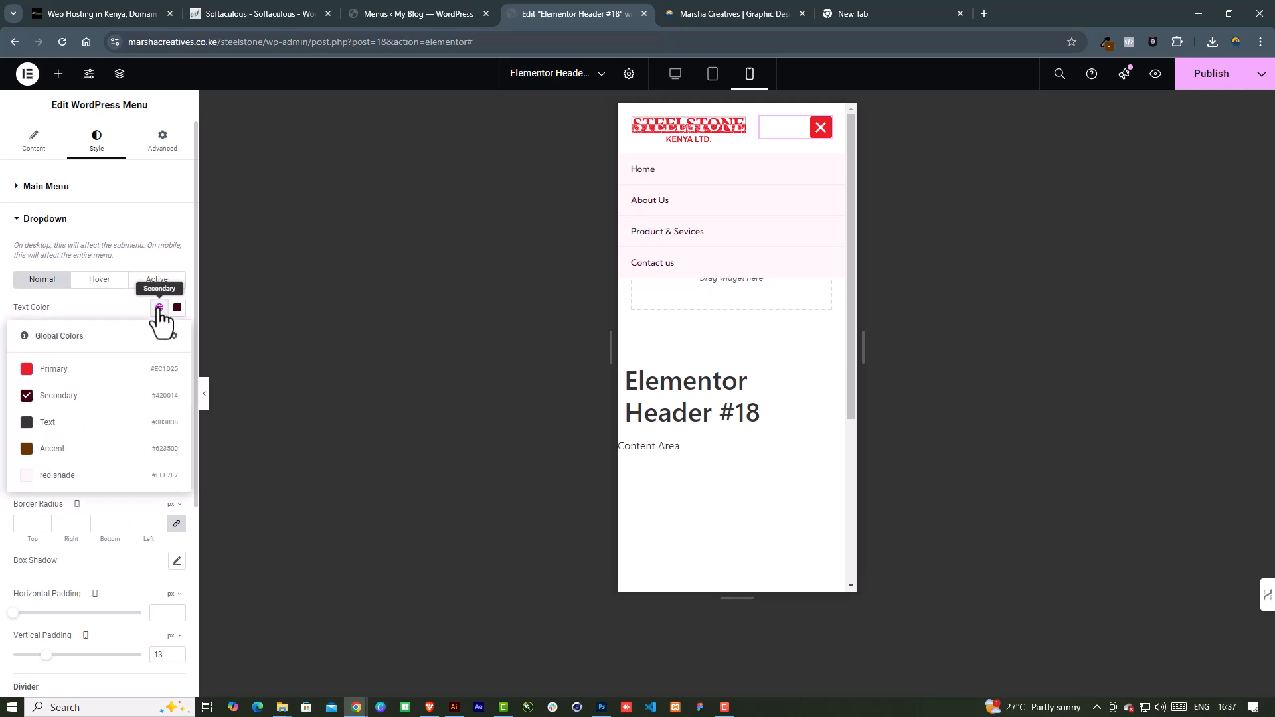
{"action": "left_click", "coordinate": [86, 367]}
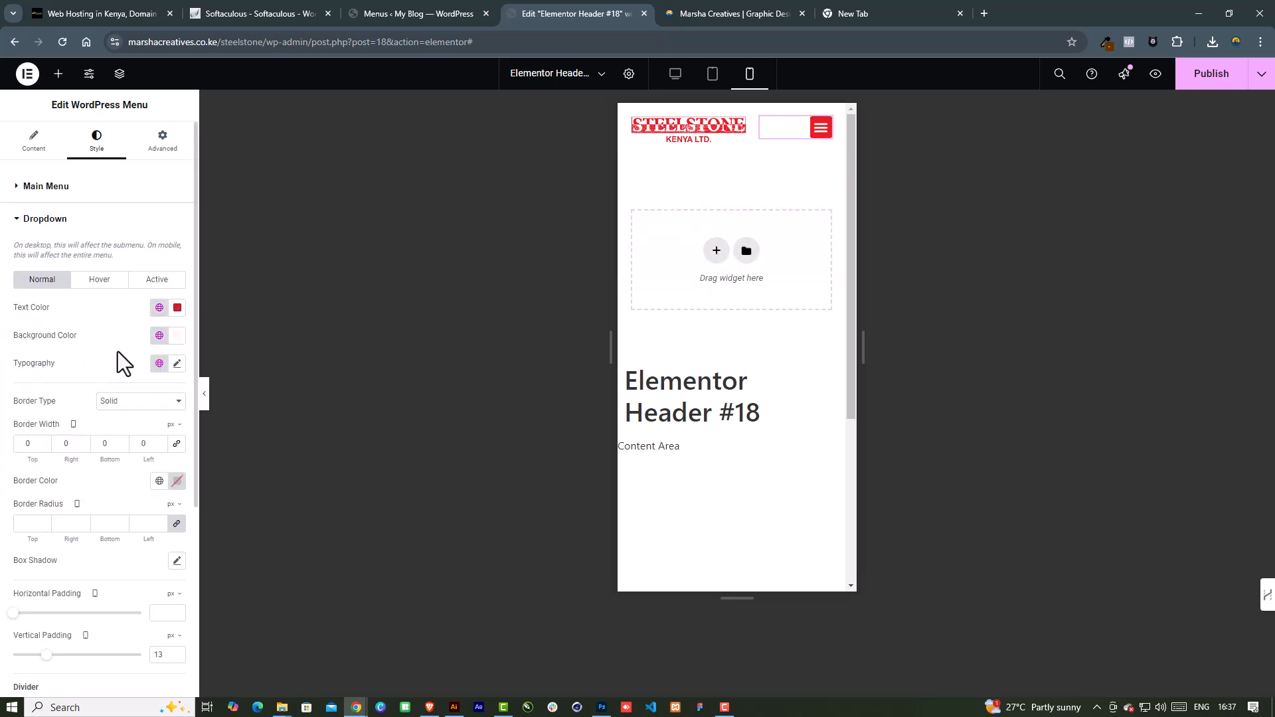
{"action": "left_click", "coordinate": [818, 132]}
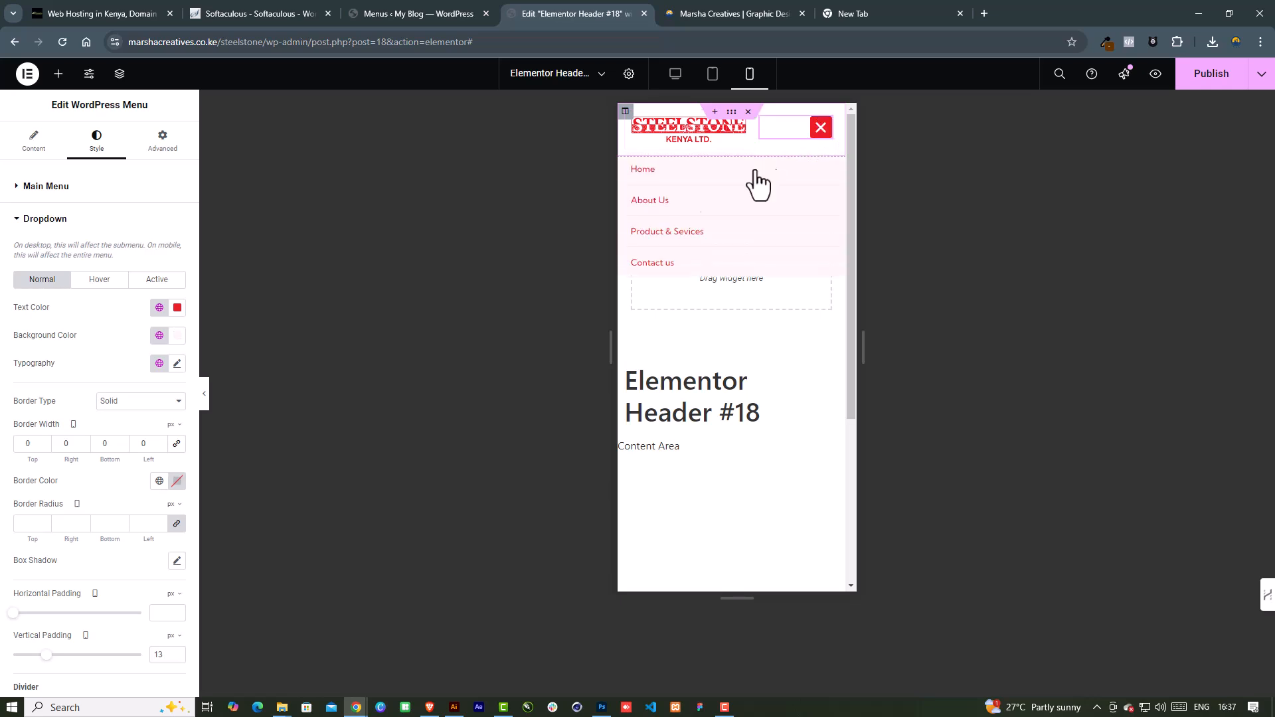
Set the dropdown's normal-state text color to the global Text color and preview the mobile menu
{"action": "left_click", "coordinate": [160, 307]}
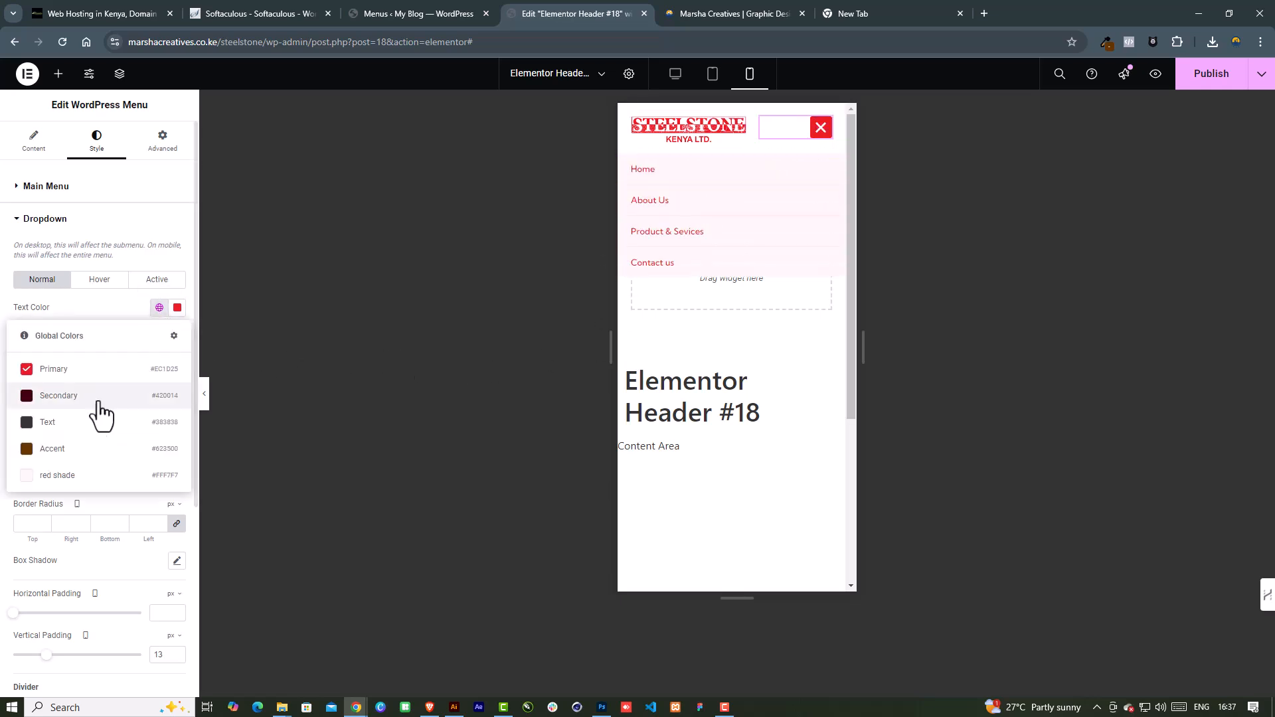
{"action": "left_click", "coordinate": [50, 422]}
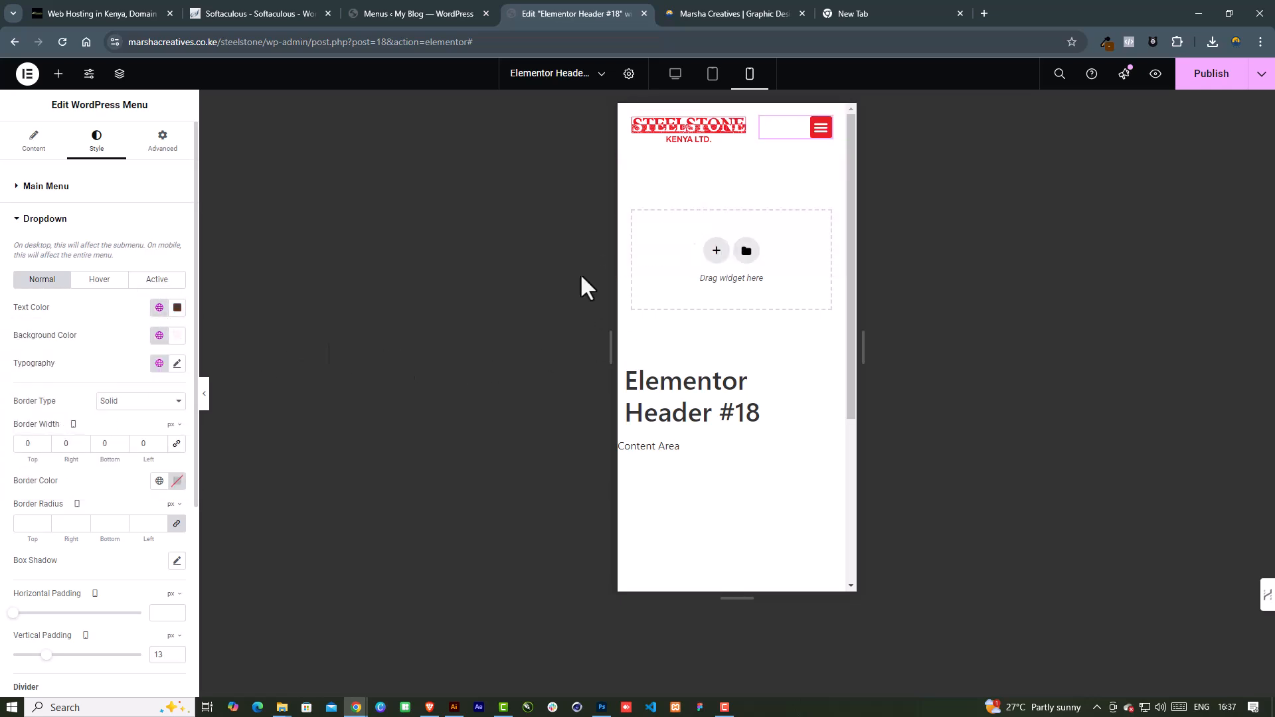
{"action": "left_click", "coordinate": [814, 130]}
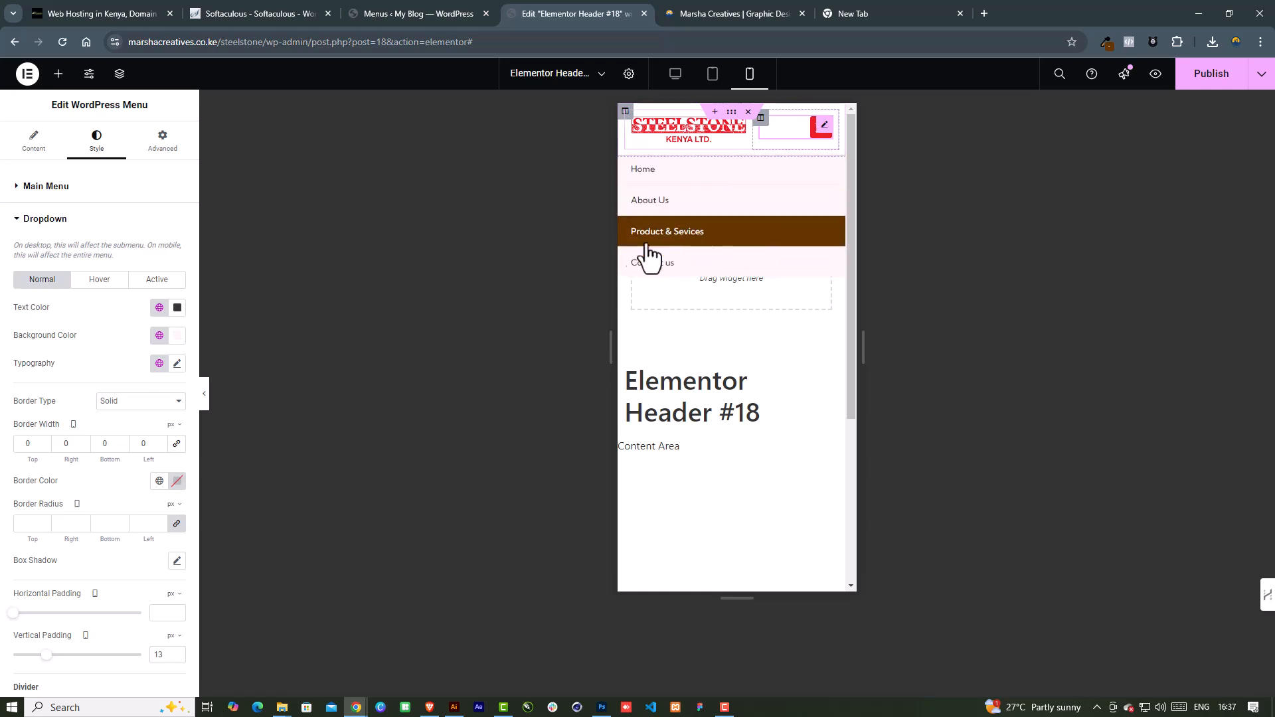
Set the dropdown typography weight to 600 (Semi Bold) and preview the mobile menu
{"action": "left_click", "coordinate": [177, 364]}
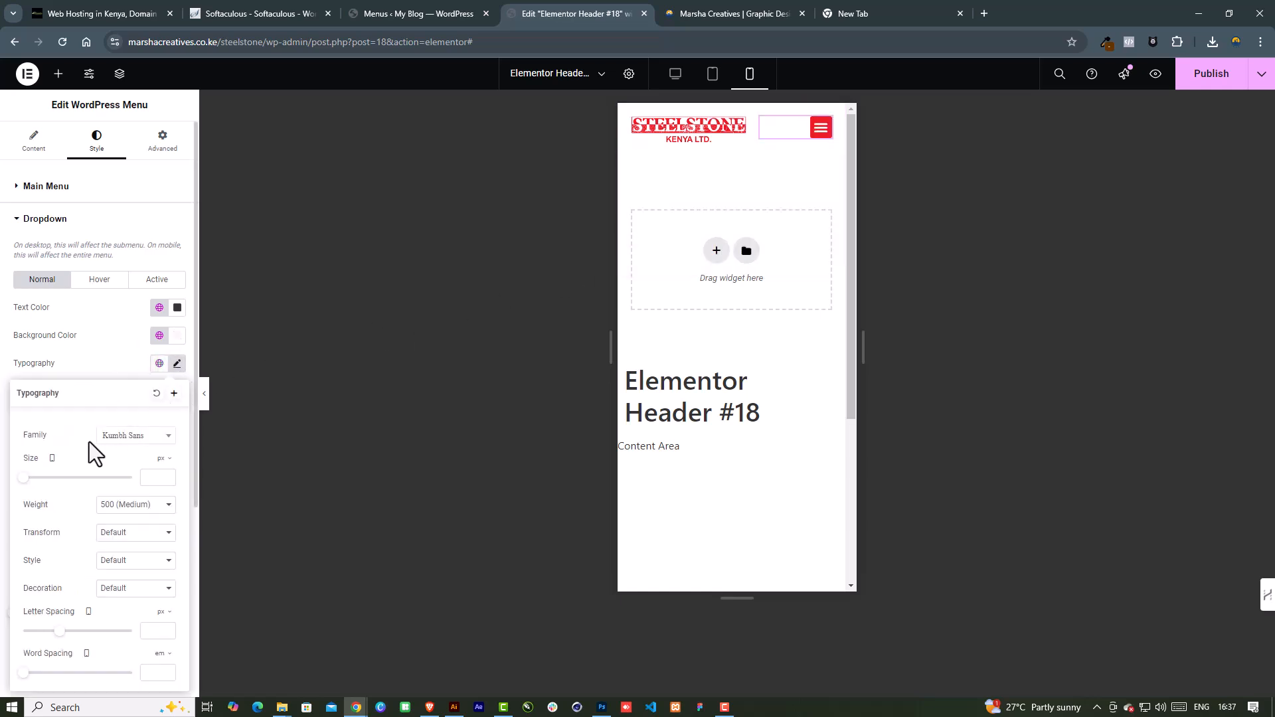
{"action": "left_click", "coordinate": [132, 508]}
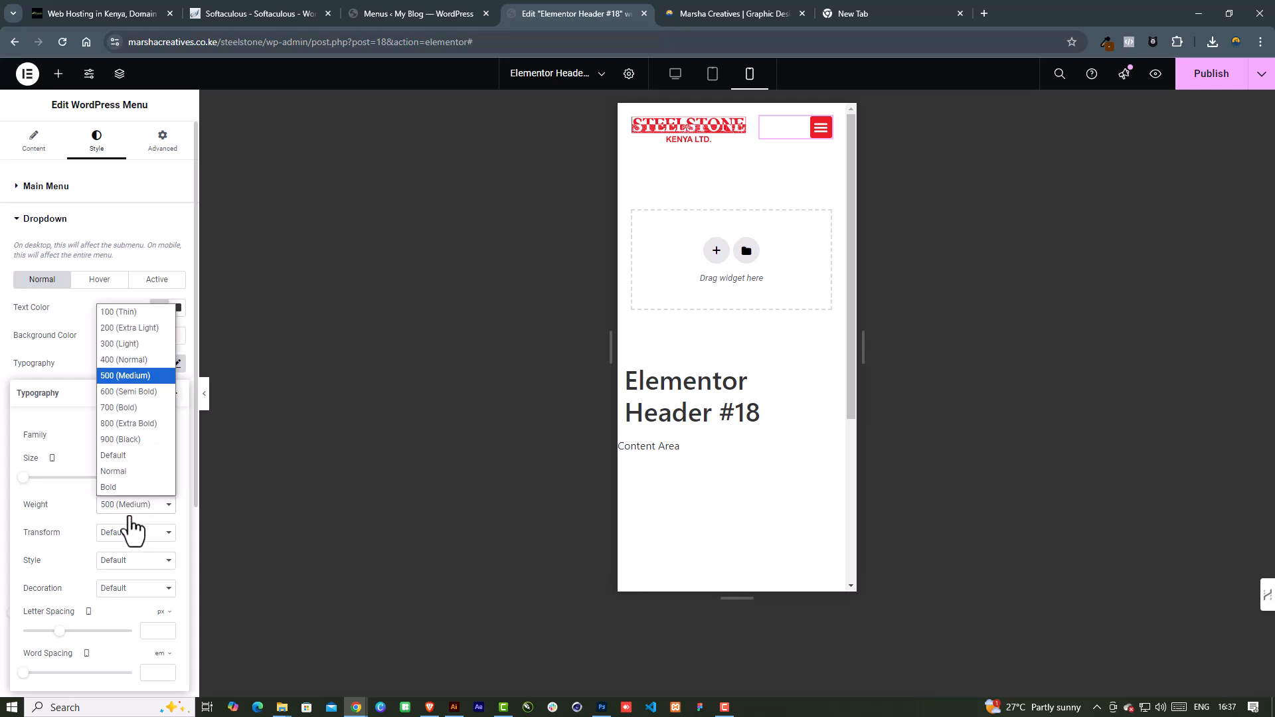
{"action": "left_click", "coordinate": [129, 392]}
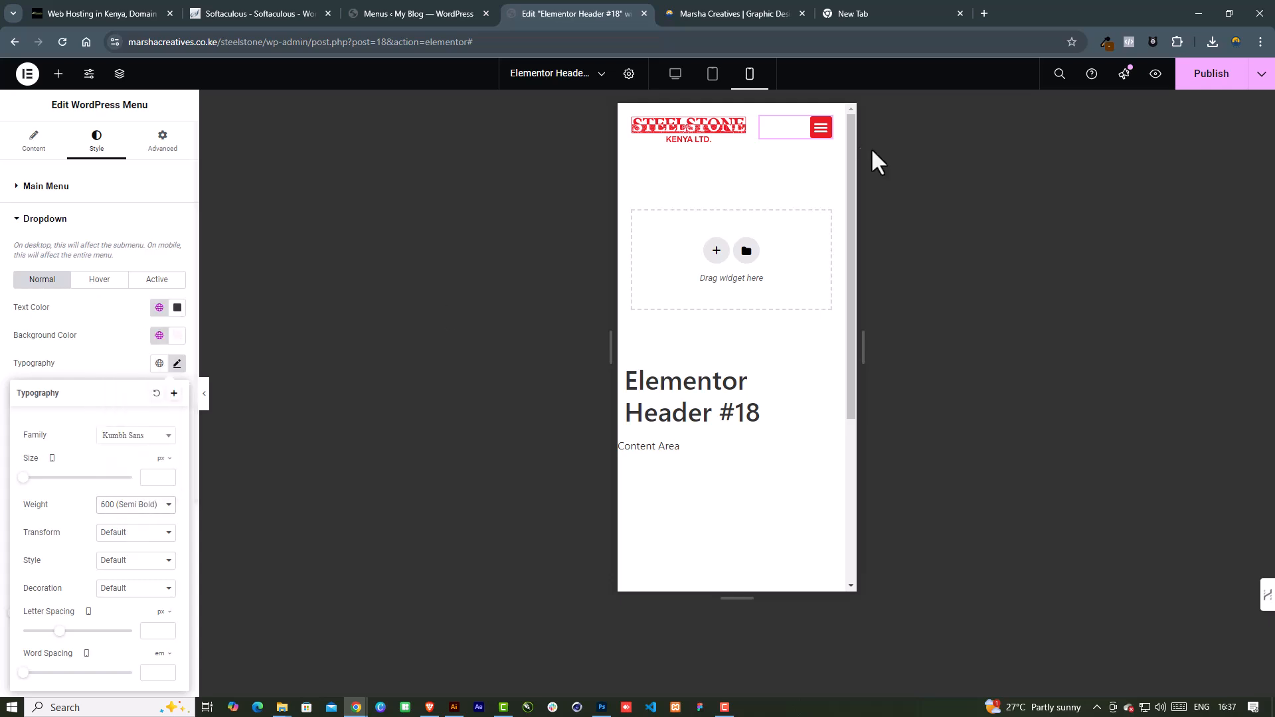
{"action": "left_click", "coordinate": [812, 129]}
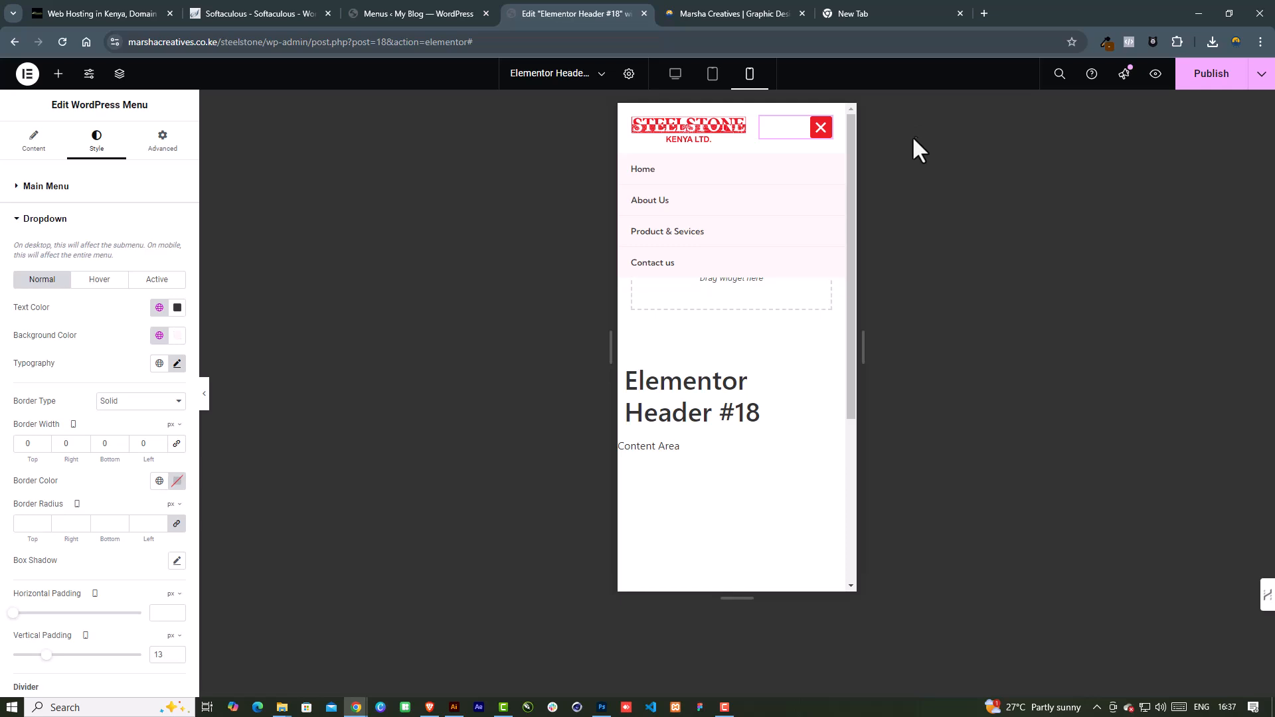
In the desktop view, give the header section a classic background colored white (#FFFFFF)
{"action": "left_click", "coordinate": [675, 74]}
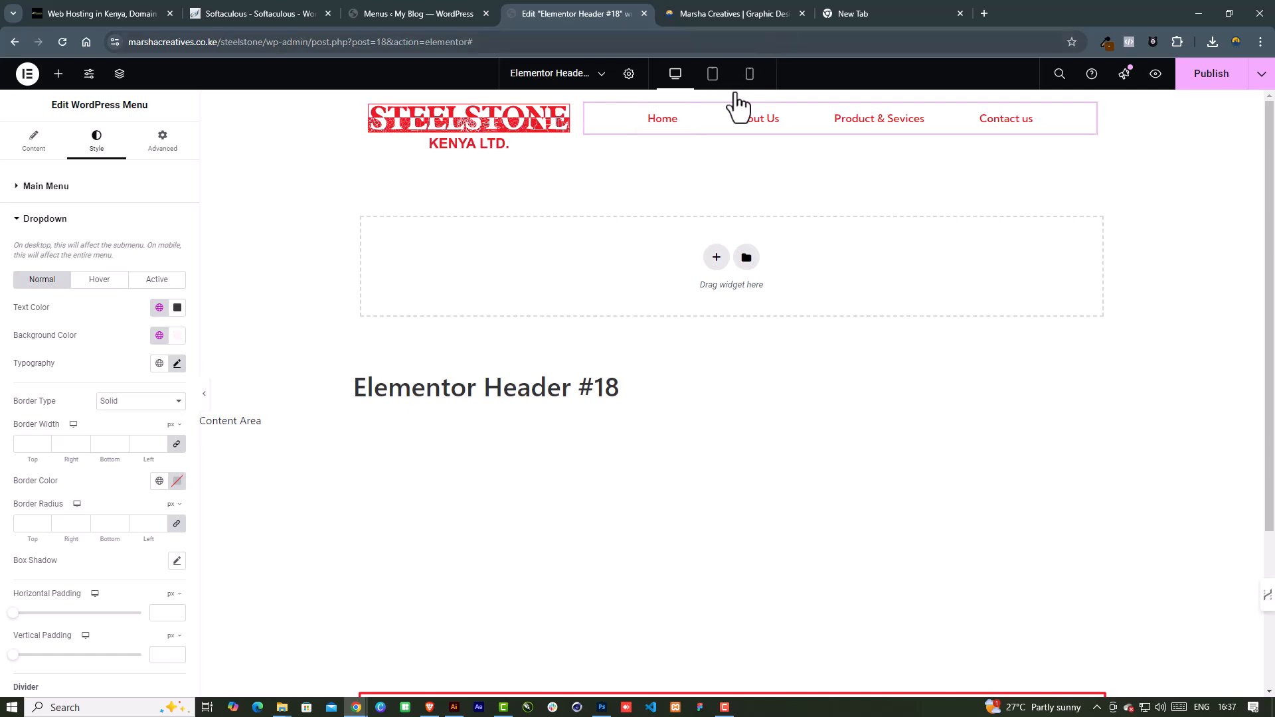
{"action": "left_click", "coordinate": [651, 162]}
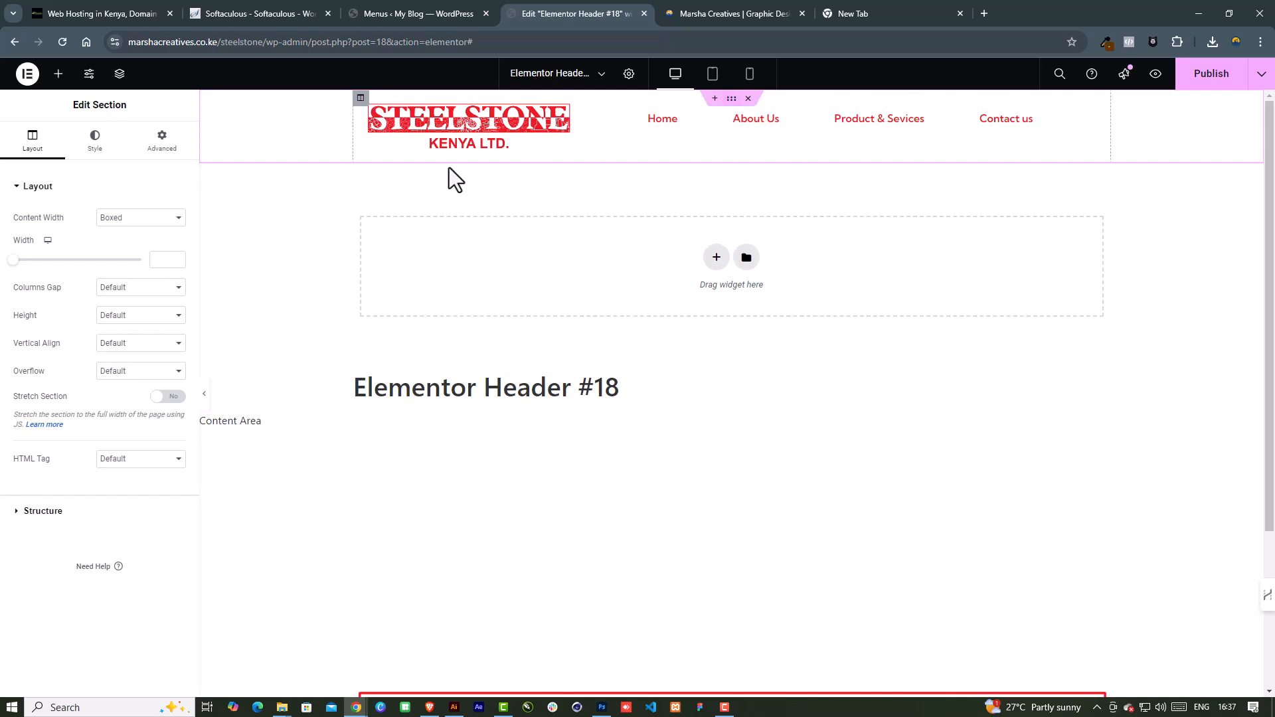
{"action": "left_click", "coordinate": [96, 148]}
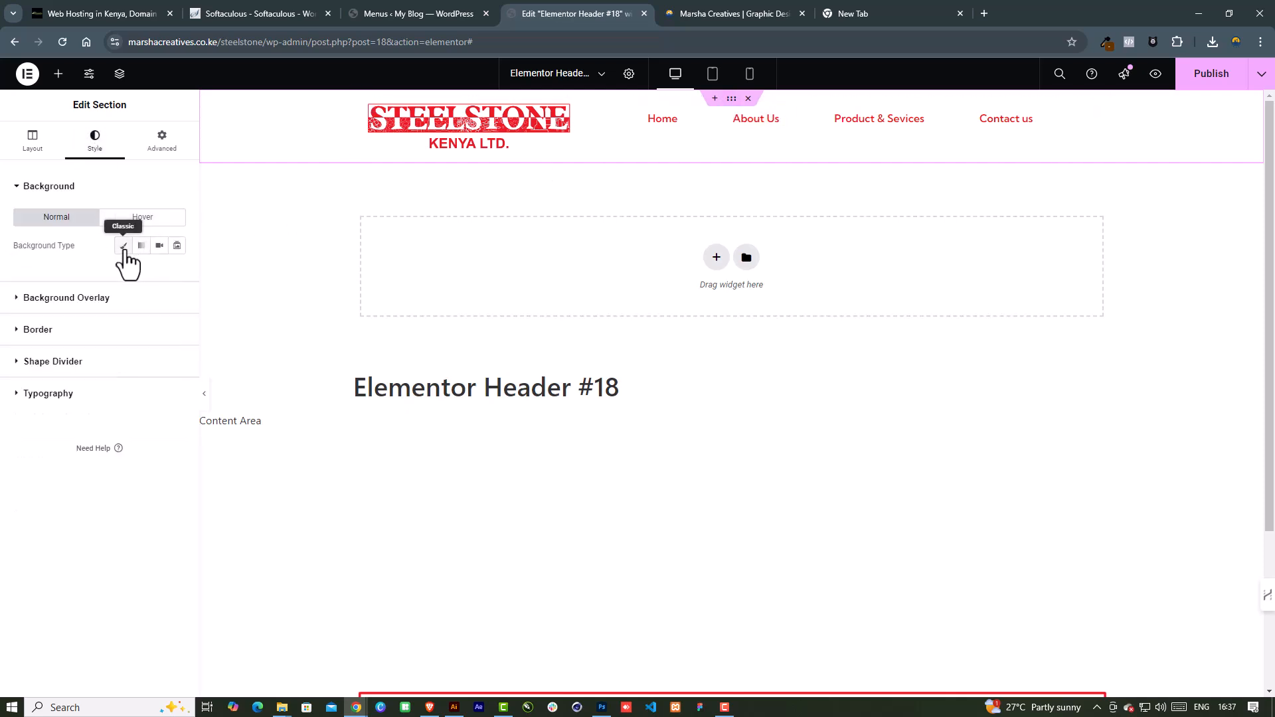
{"action": "left_click", "coordinate": [124, 246]}
{"action": "left_click", "coordinate": [176, 272]}
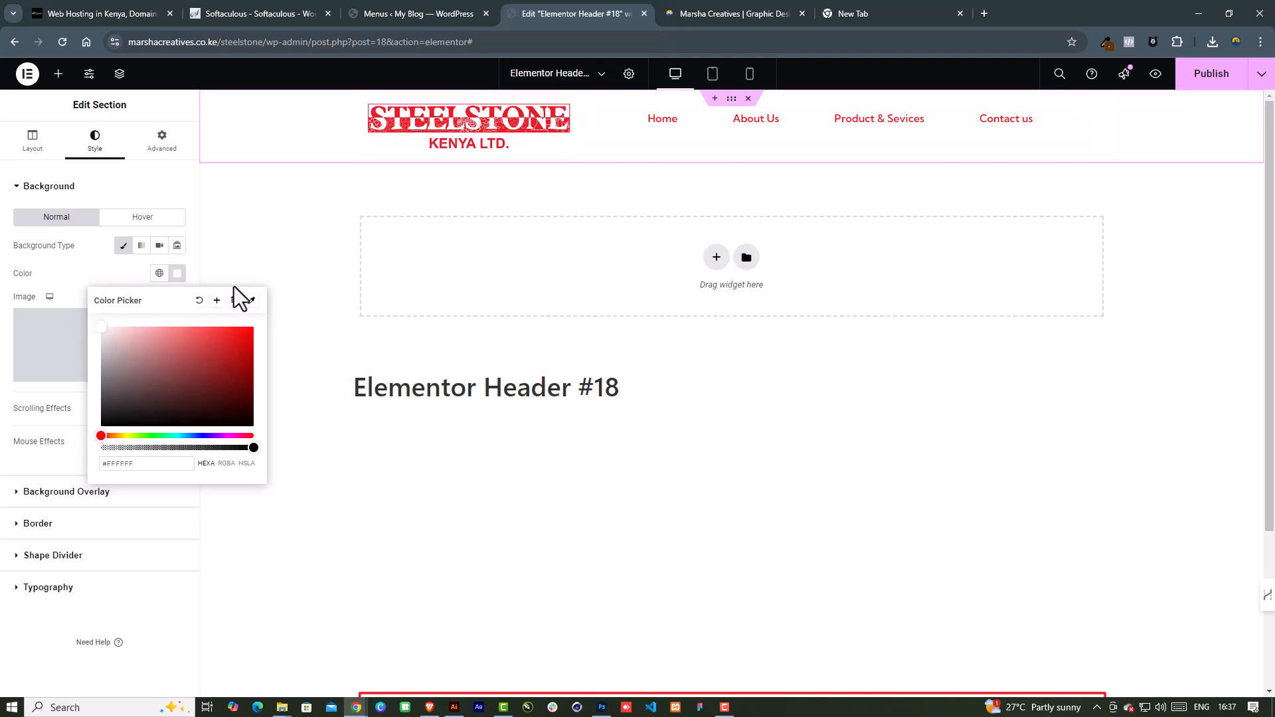
{"action": "left_click_drag", "start_coordinate": [132, 341], "coordinate": [54, 312]}
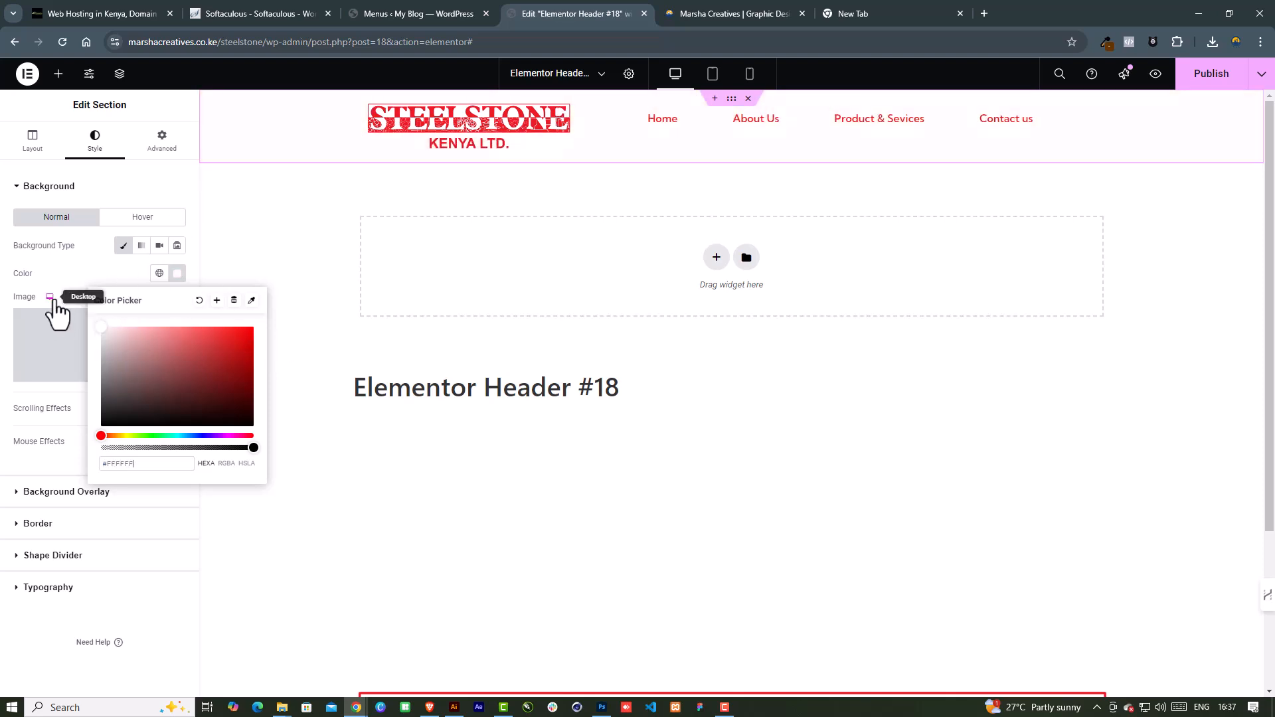
{"action": "left_click", "coordinate": [730, 106]}
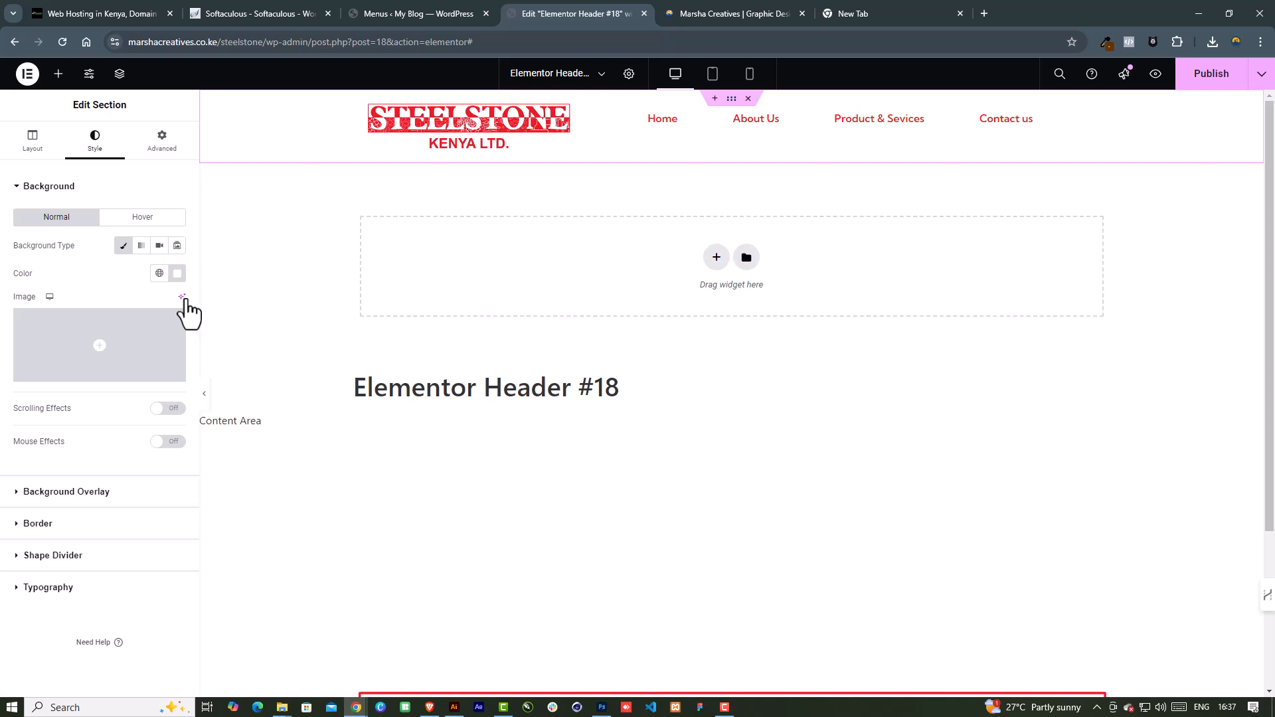
Add a box shadow to the header section, lower its black color's opacity to about 0.21, and preview the full-width page
{"action": "left_click", "coordinate": [44, 523]}
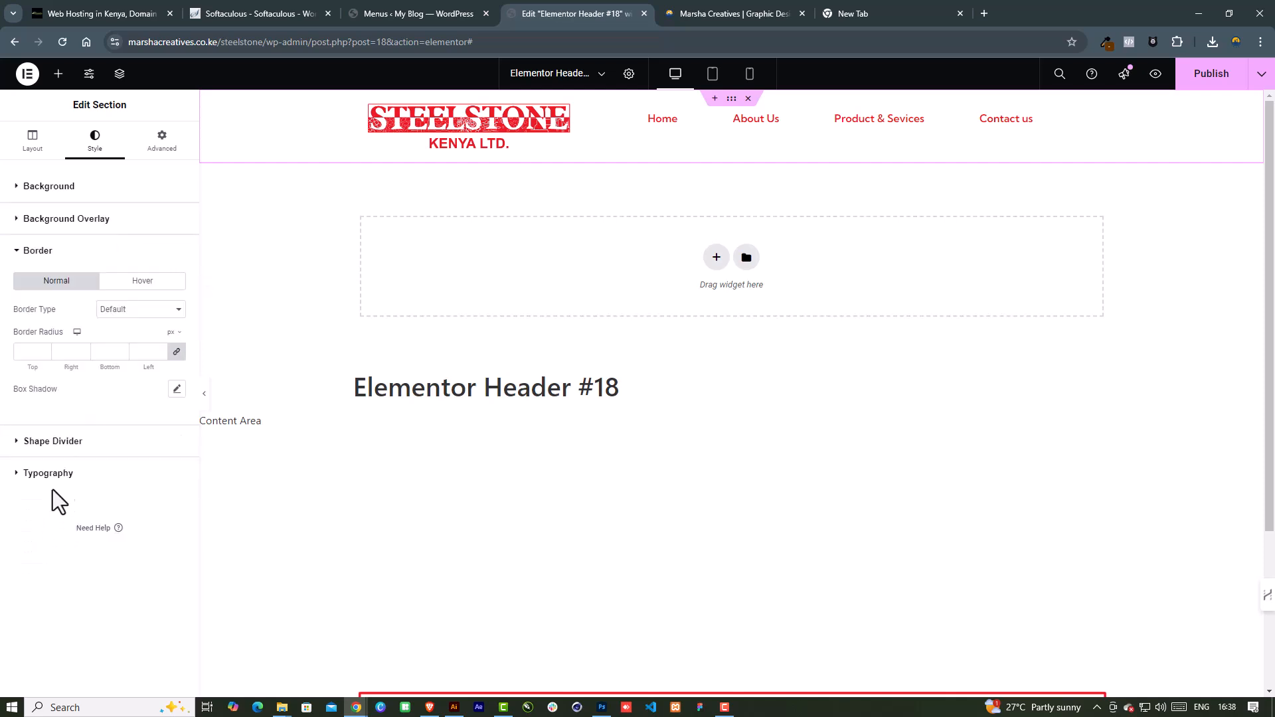
{"action": "left_click", "coordinate": [177, 389]}
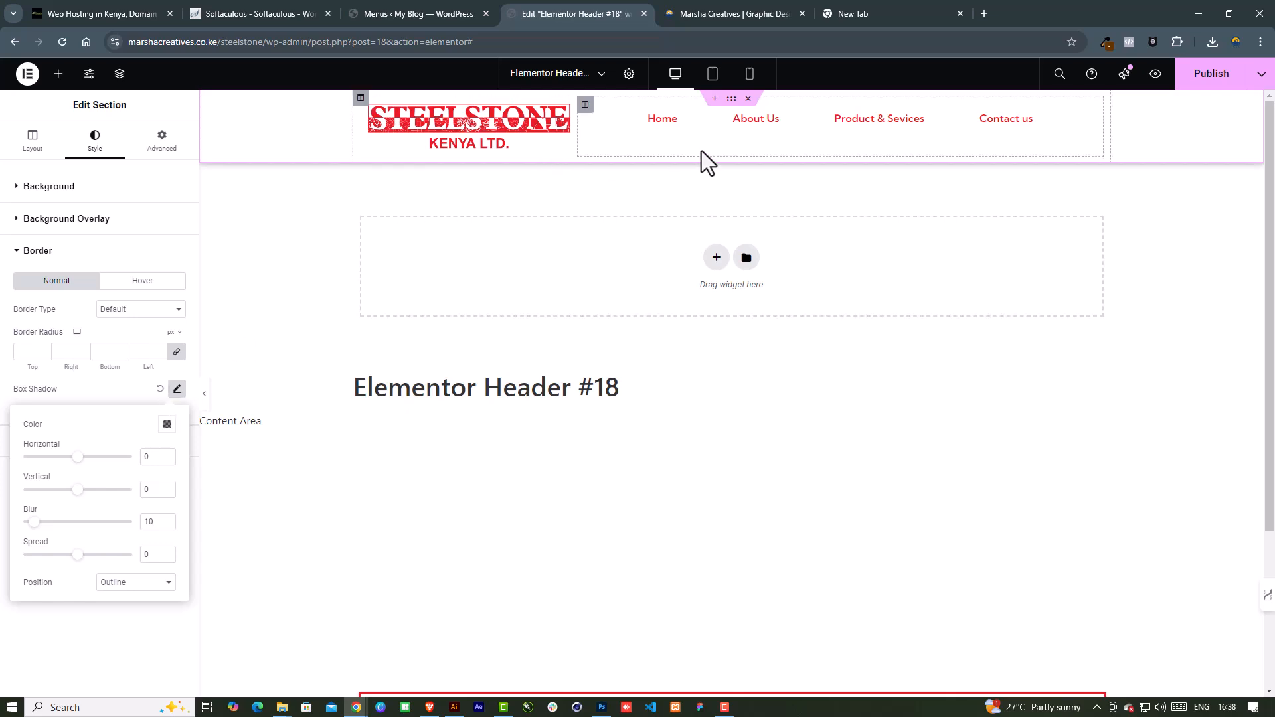
{"action": "left_click", "coordinate": [168, 425]}
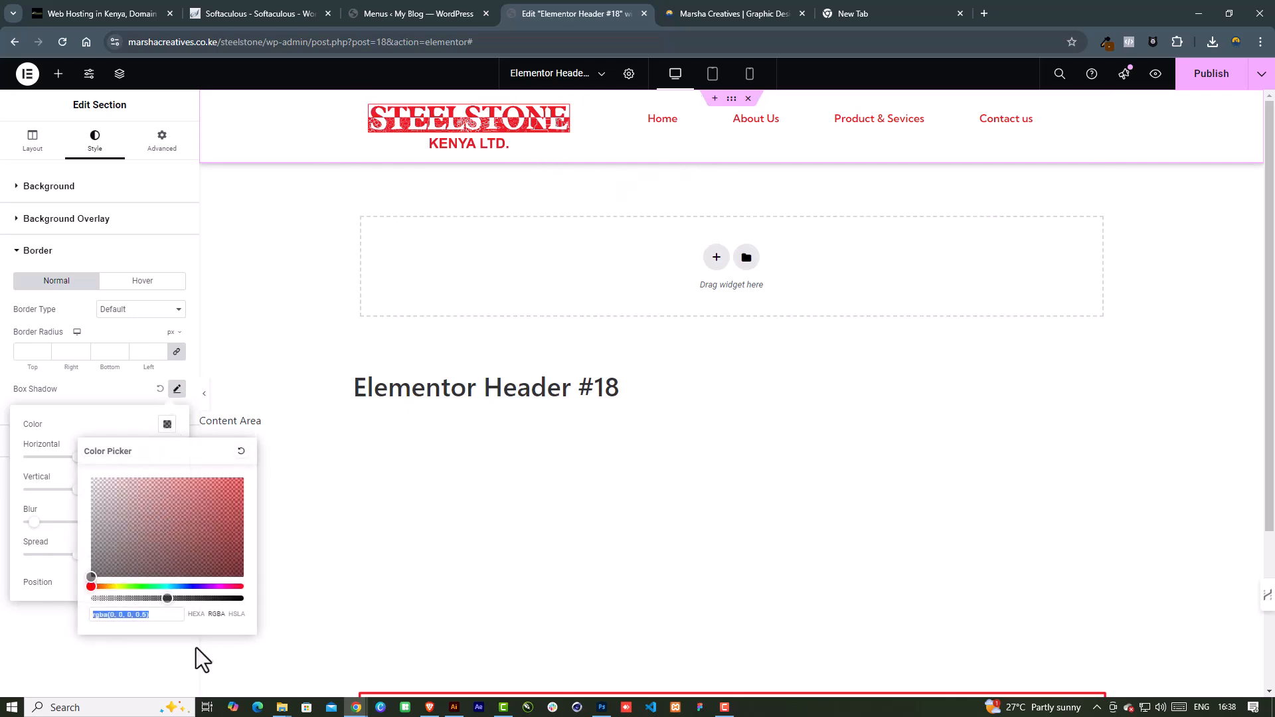
{"action": "left_click_drag", "start_coordinate": [166, 597], "coordinate": [131, 601]}
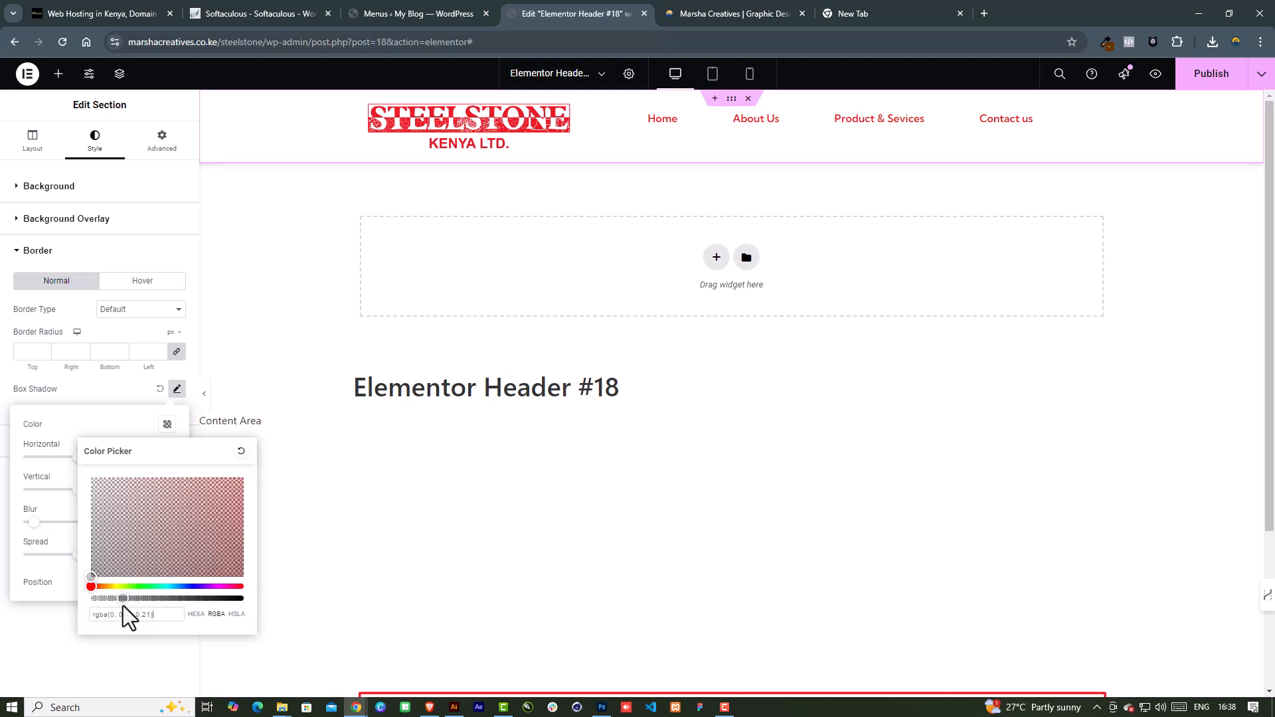
{"action": "left_click", "coordinate": [205, 398]}
{"action": "left_click", "coordinate": [205, 396]}
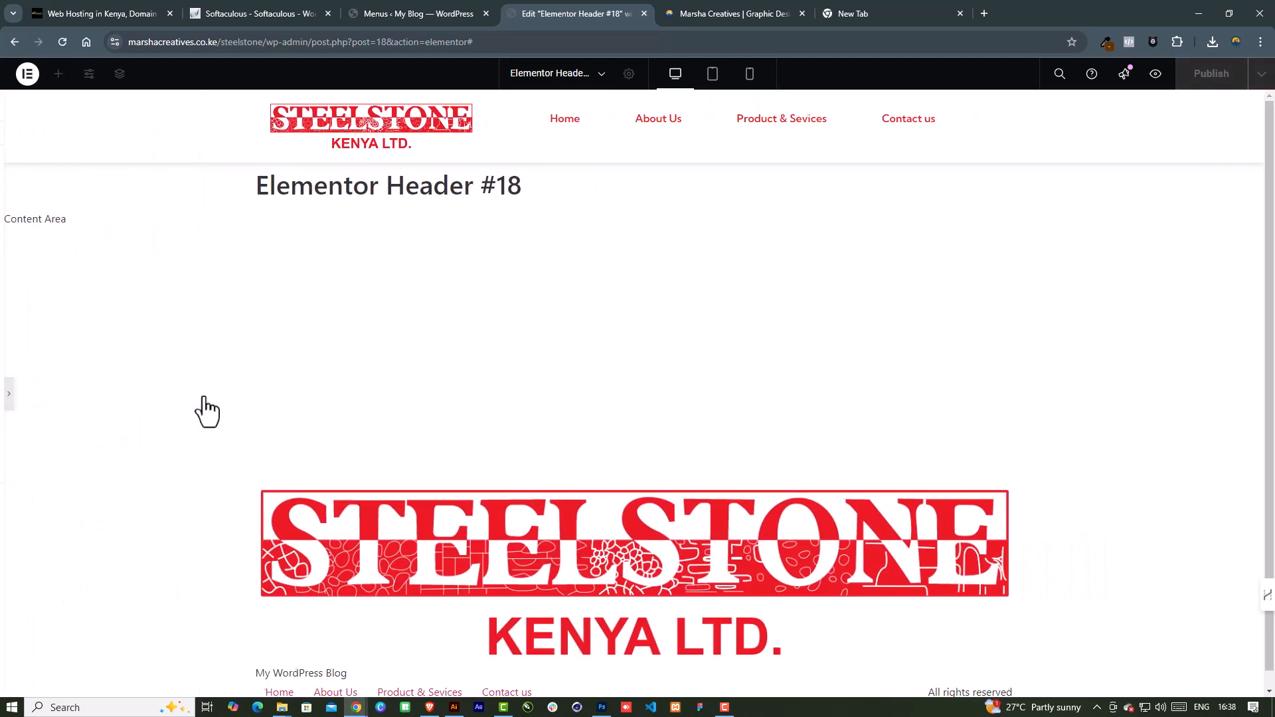
{"action": "left_click", "coordinate": [5, 396]}
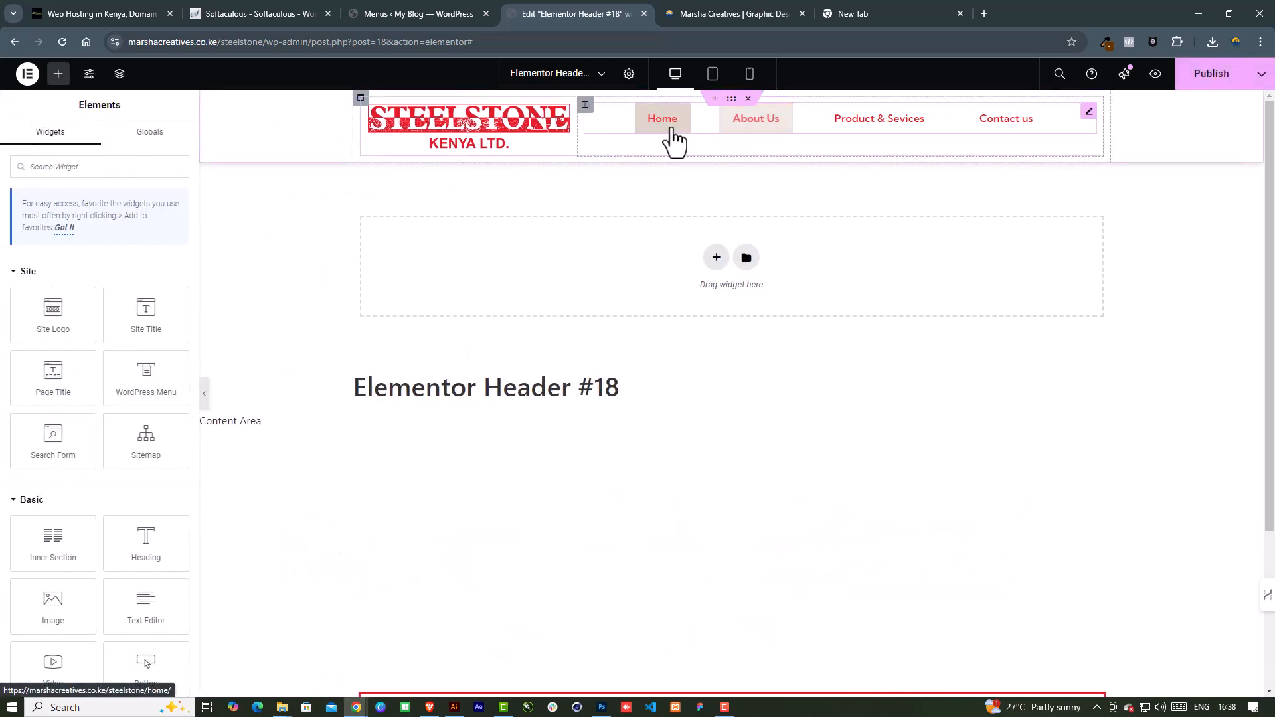
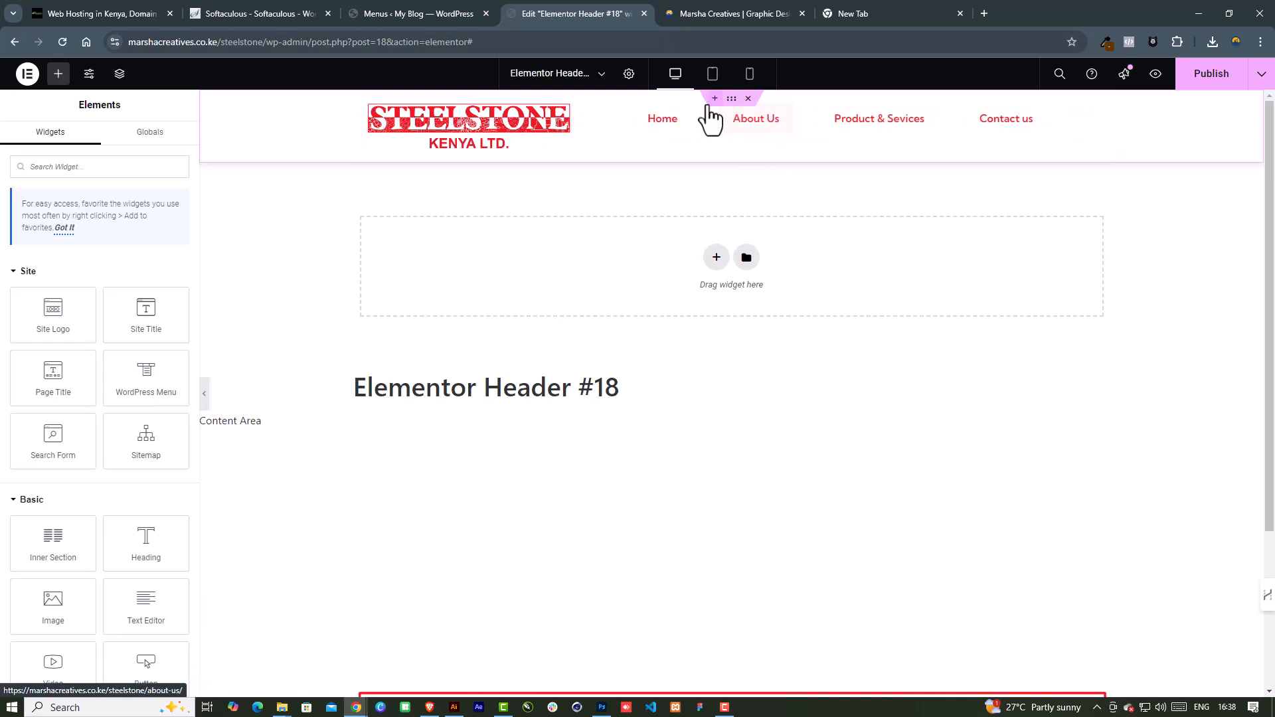
Select the header's inner section in the page structure and set its vertical alignment to Middle
{"action": "left_click", "coordinate": [120, 75]}
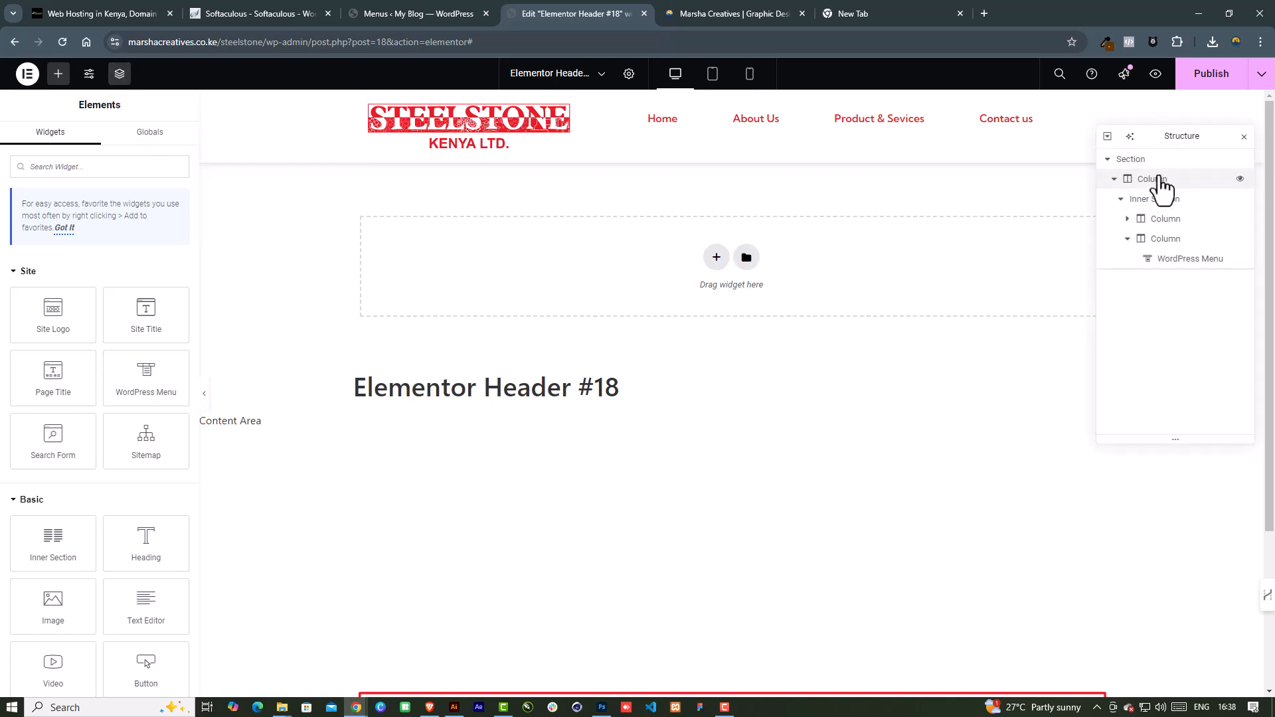
{"action": "left_click", "coordinate": [1130, 160]}
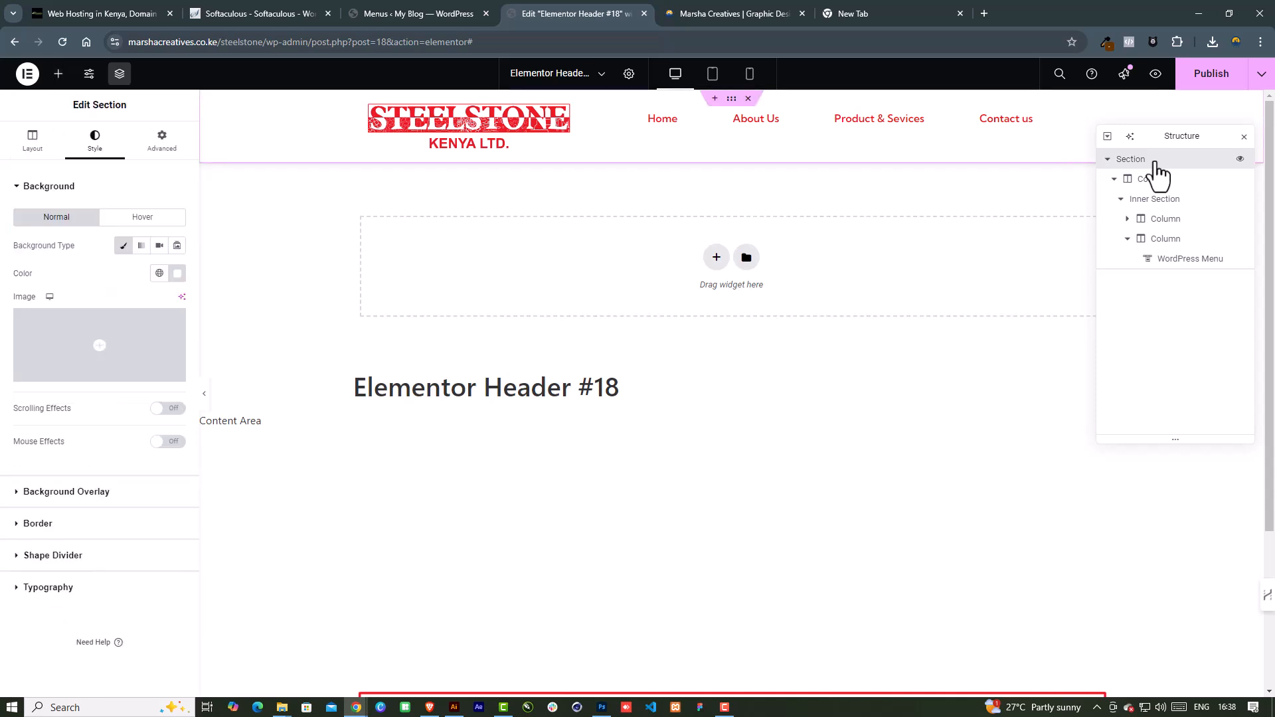
{"action": "left_click", "coordinate": [1151, 186]}
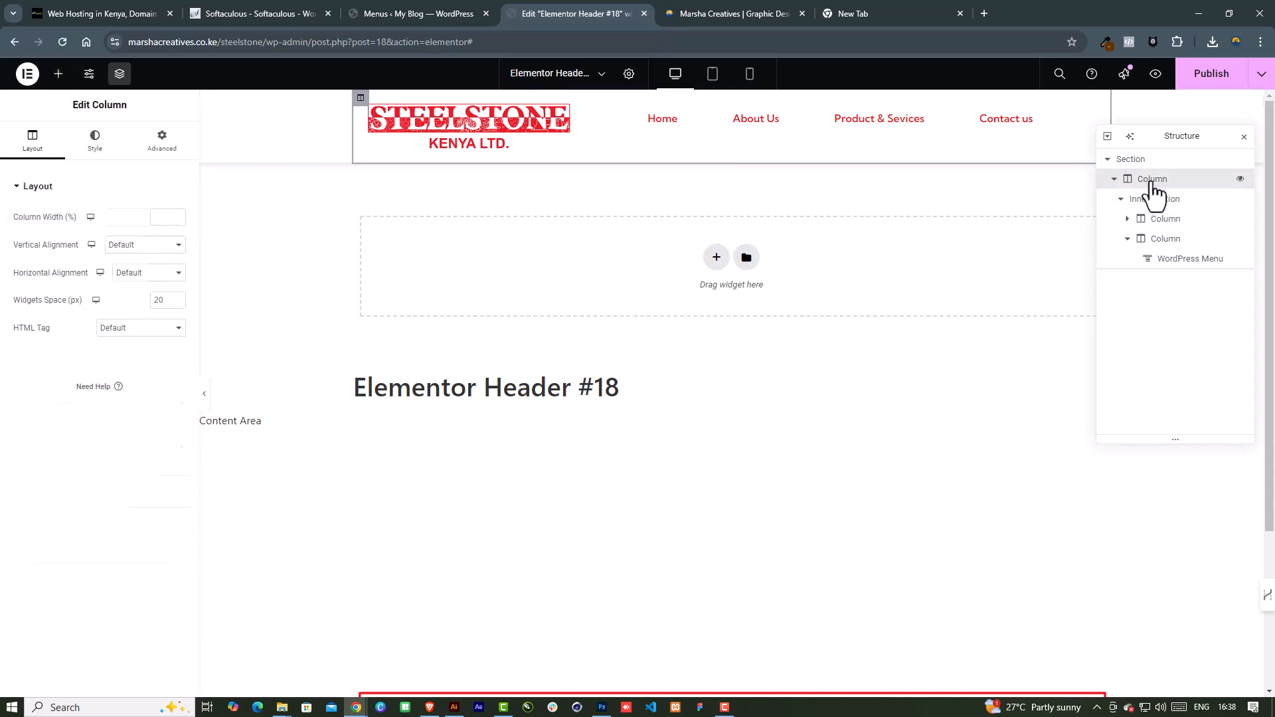
{"action": "left_click", "coordinate": [1157, 202]}
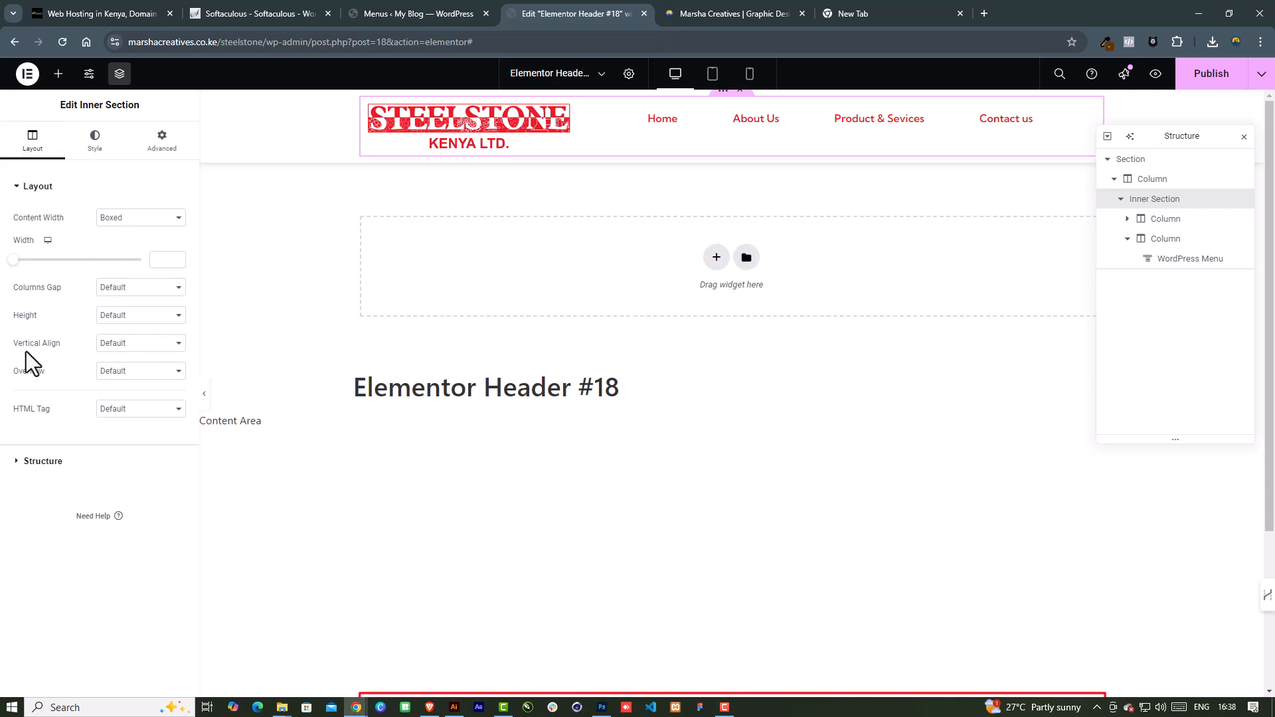
{"action": "left_click", "coordinate": [127, 343]}
{"action": "left_click", "coordinate": [118, 392]}
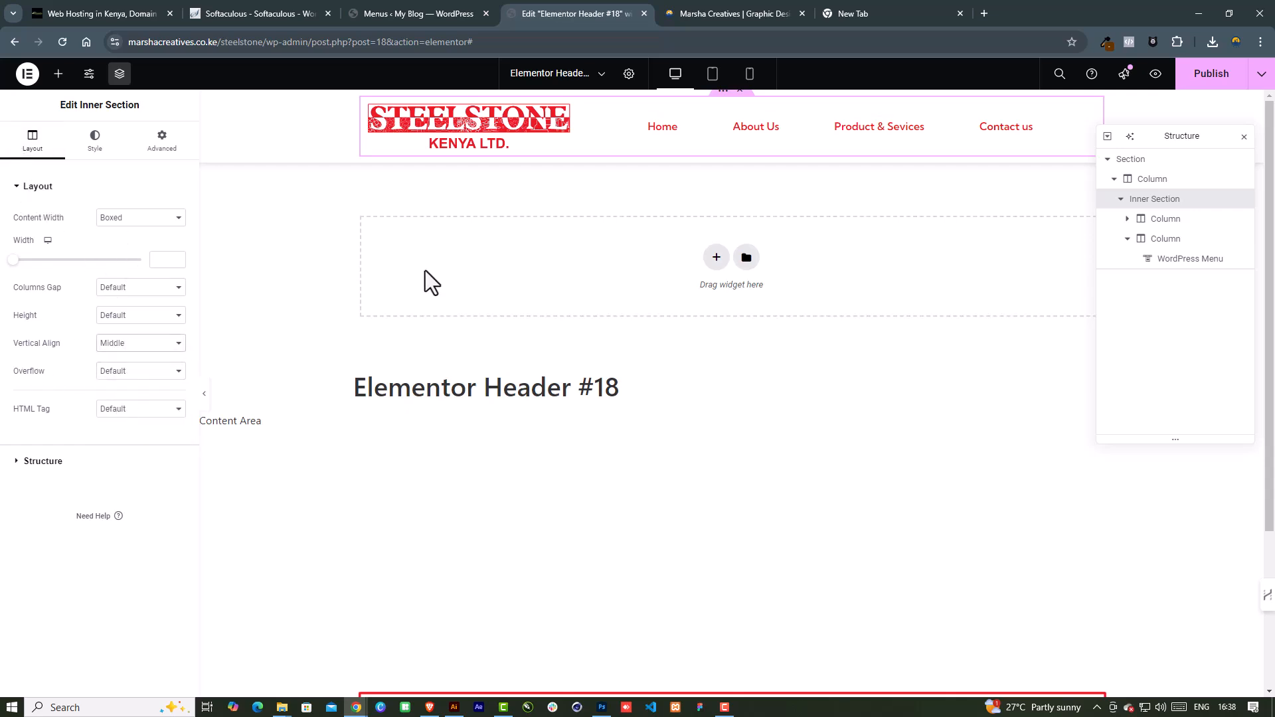
Switch the inner section's vertical alignment to Default and back to Middle to compare the menu's position
{"action": "left_click", "coordinate": [130, 344]}
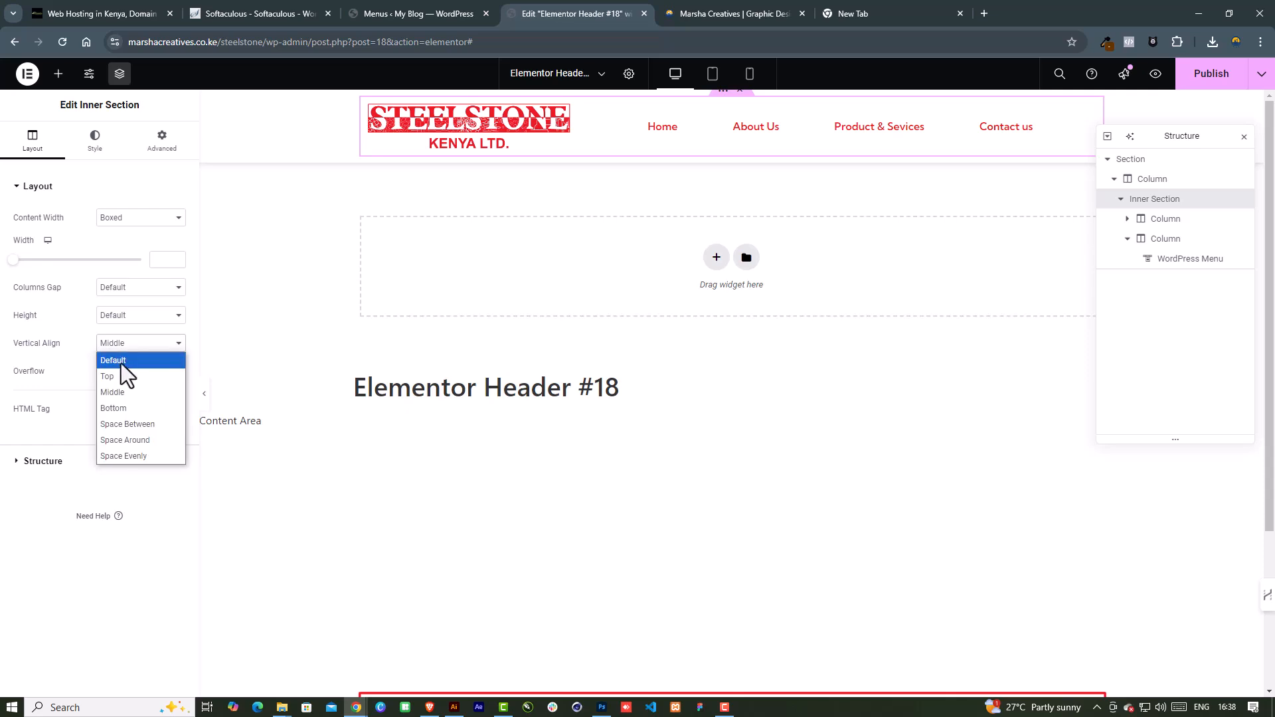
{"action": "left_click", "coordinate": [116, 365]}
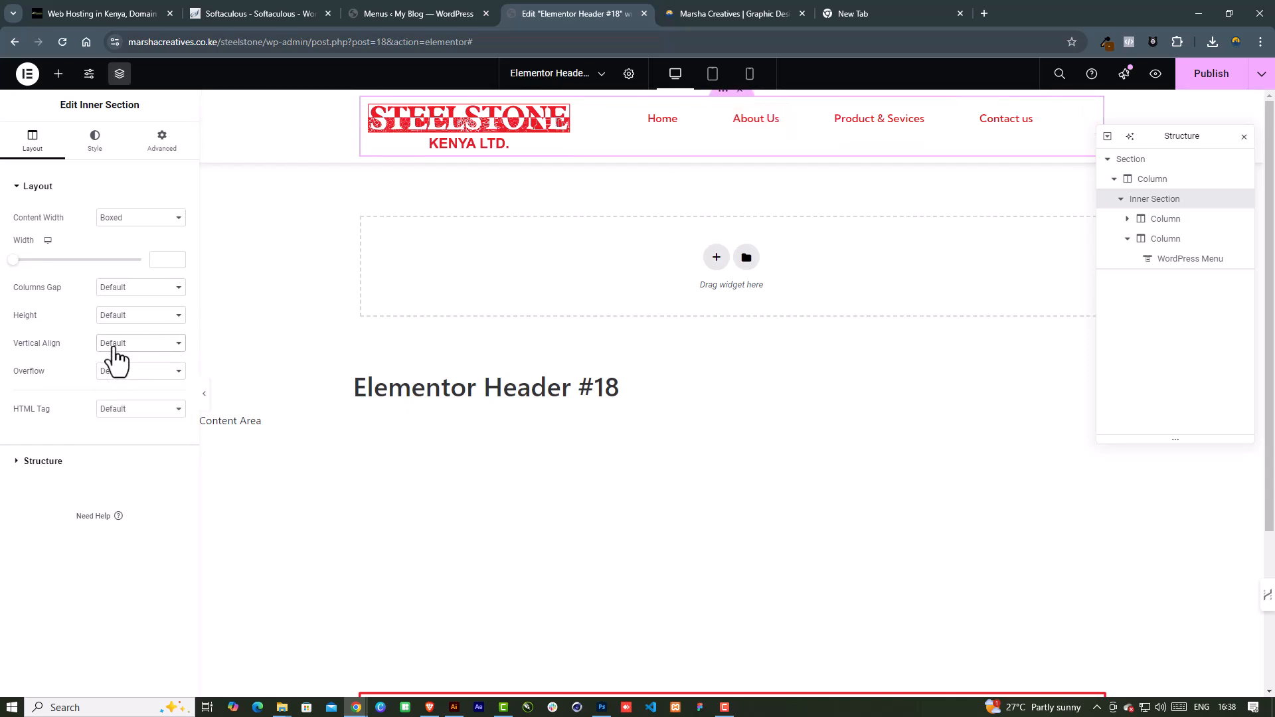
{"action": "left_click", "coordinate": [126, 347]}
{"action": "left_click", "coordinate": [123, 391]}
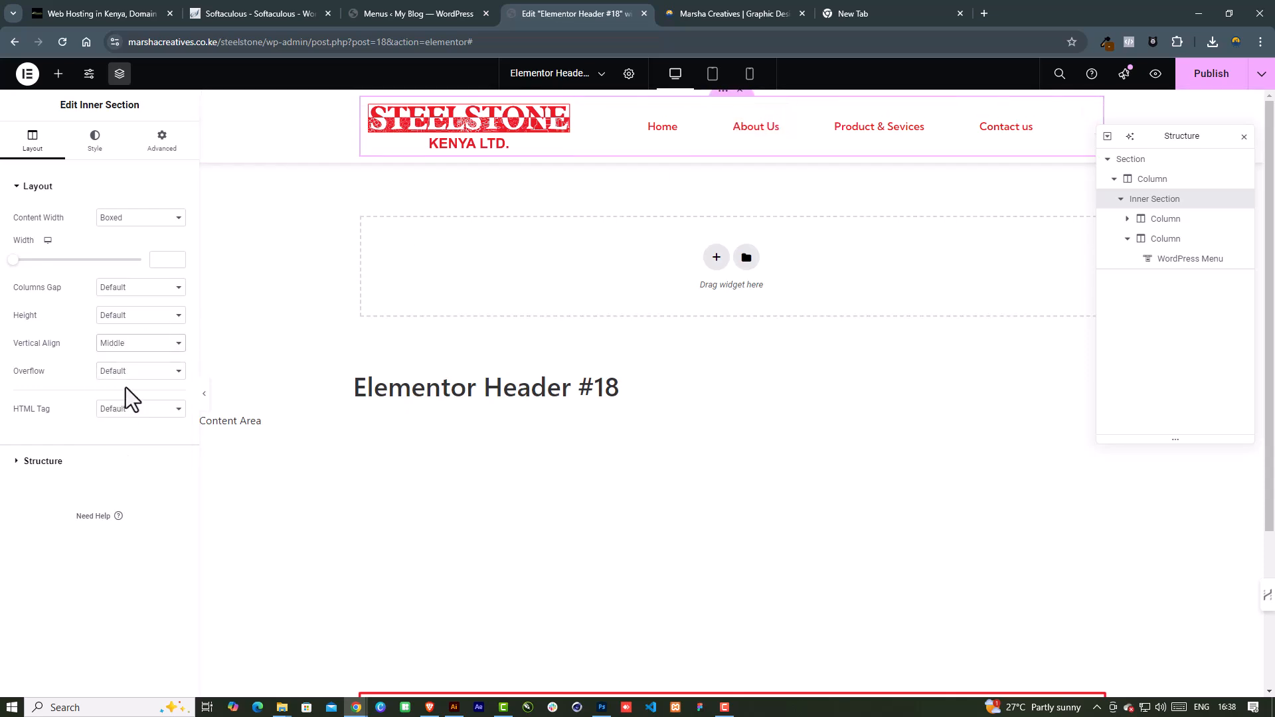
Set the inner section's columns gap to No Gap, preview the full-width header, and publish it
{"action": "left_click", "coordinate": [137, 289]}
{"action": "left_click", "coordinate": [125, 320]}
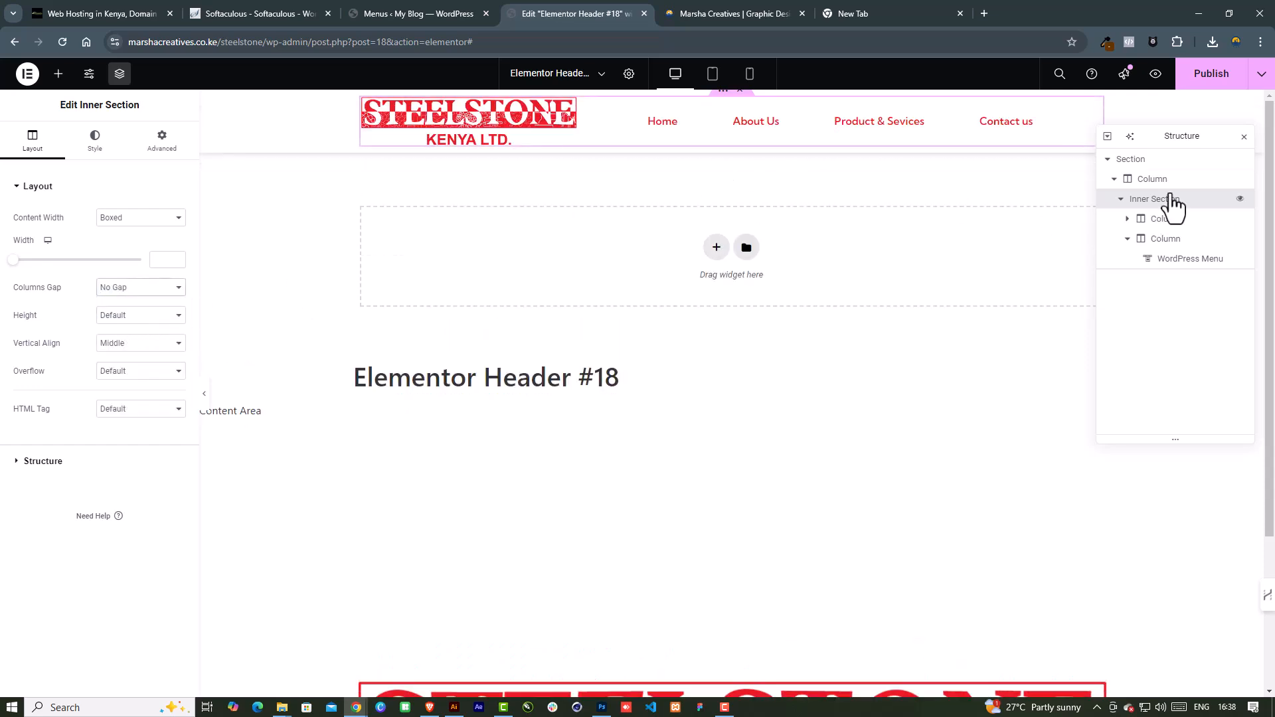
{"action": "left_click", "coordinate": [1243, 137]}
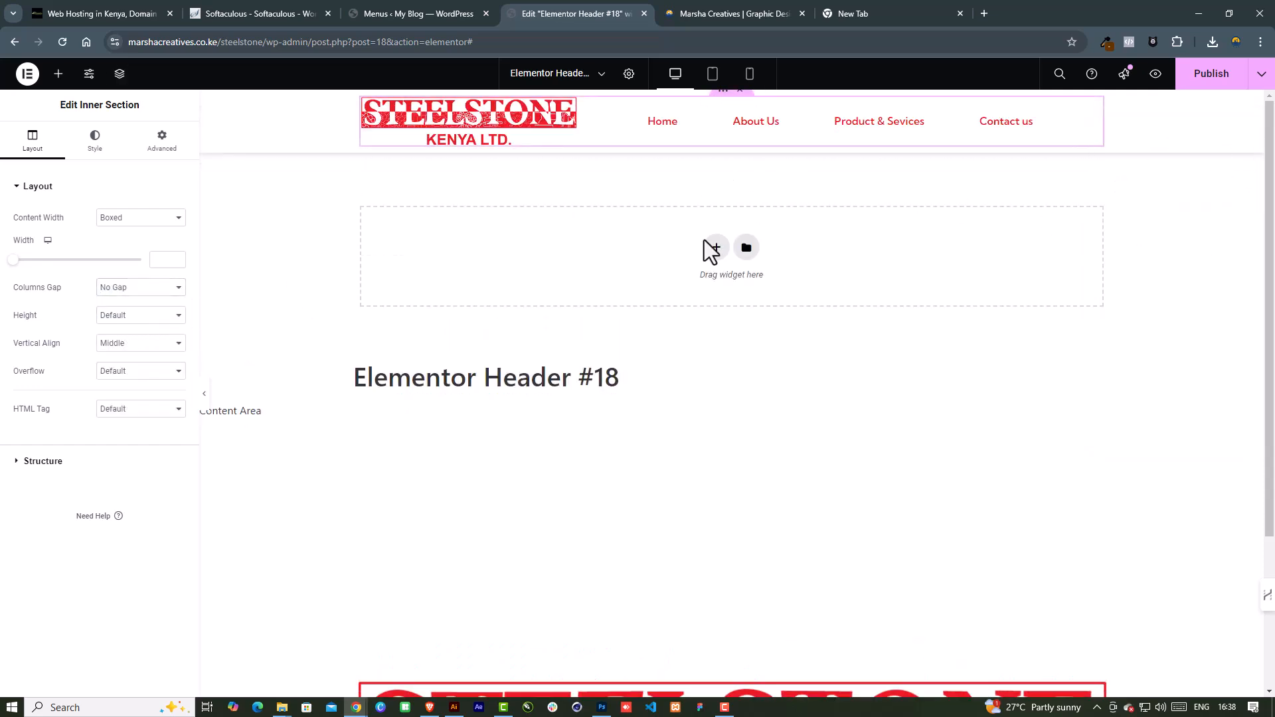
{"action": "left_click", "coordinate": [204, 397]}
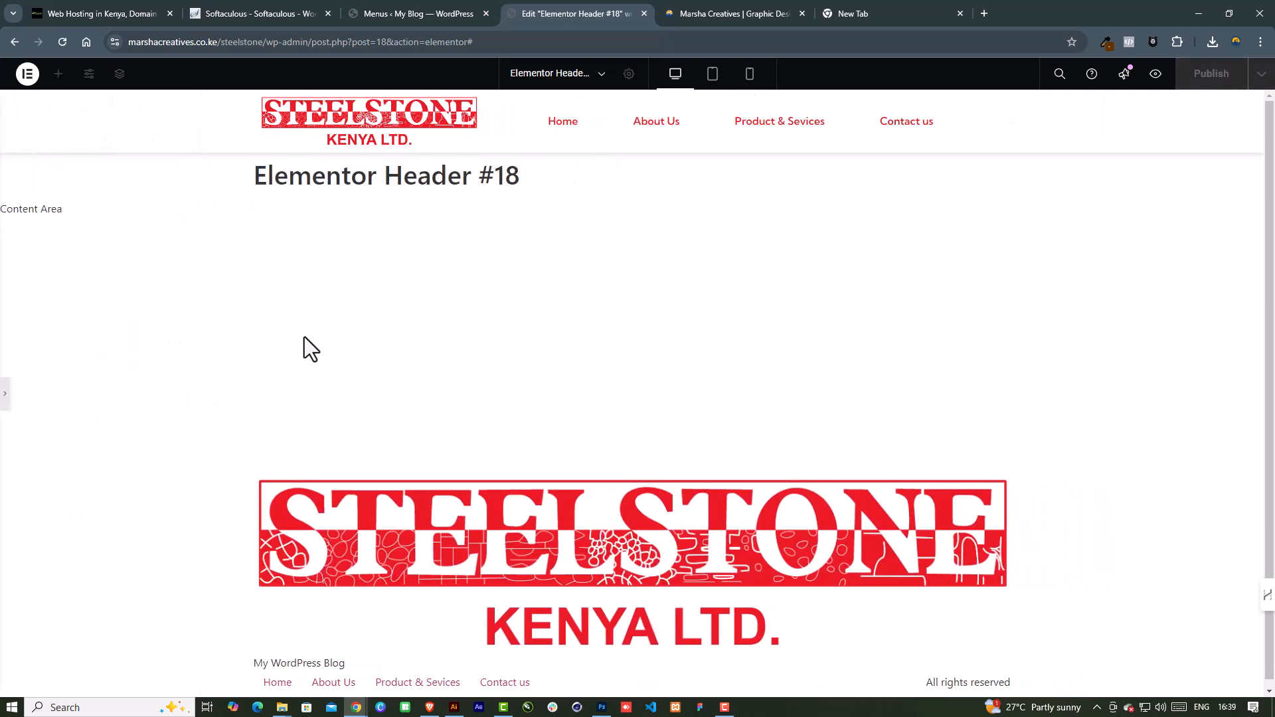
{"action": "scroll", "coordinate": [562, 332], "scroll_direction": "down", "scroll_amount": 1}
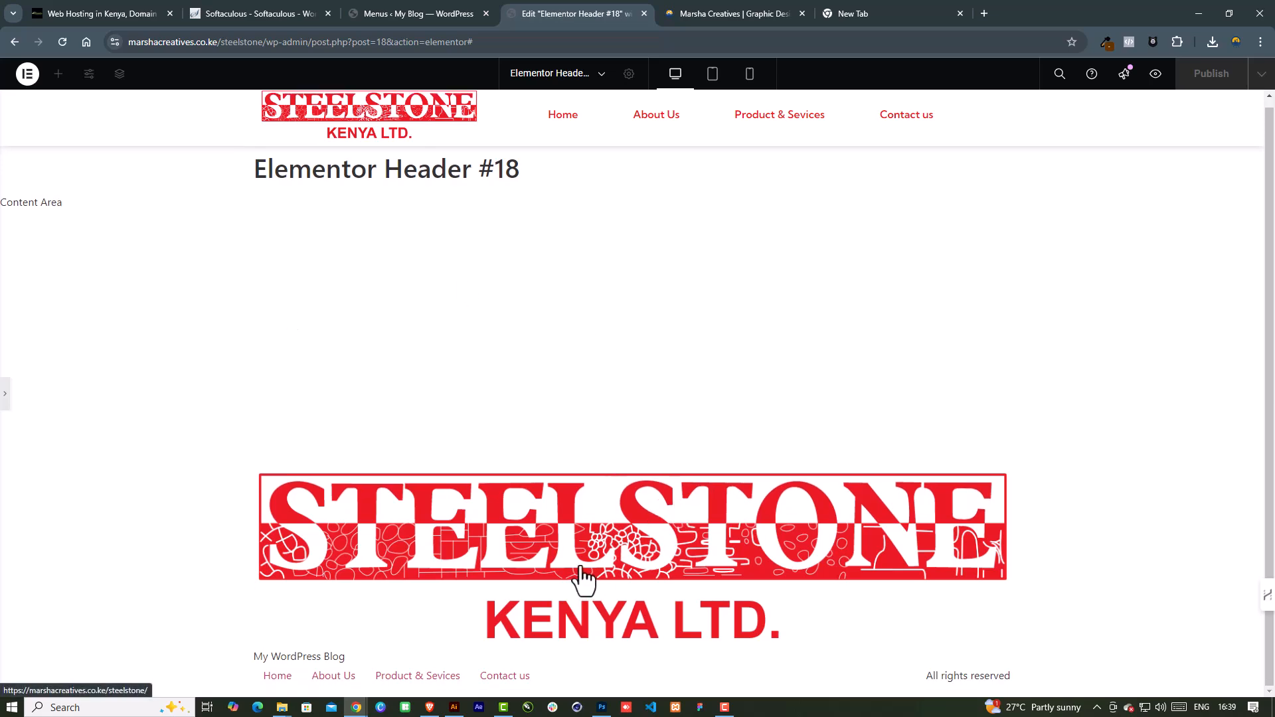
{"action": "left_click", "coordinate": [5, 397]}
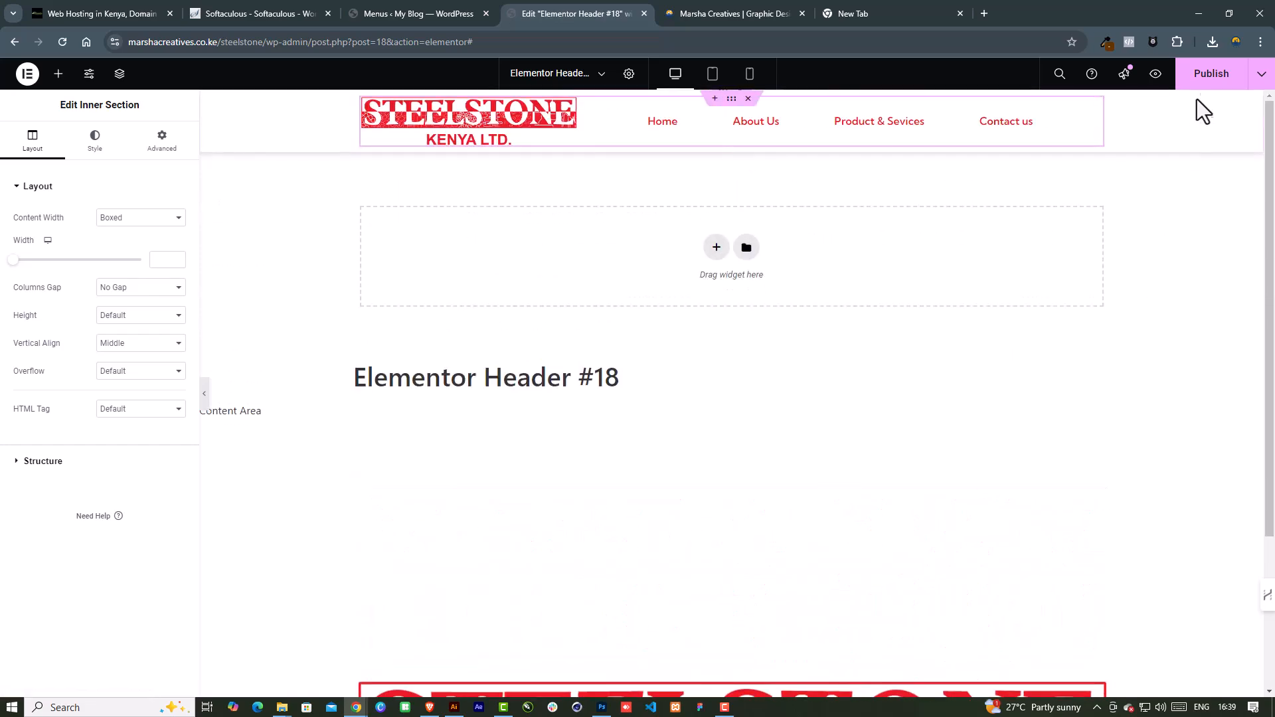
{"action": "left_click", "coordinate": [1208, 74]}
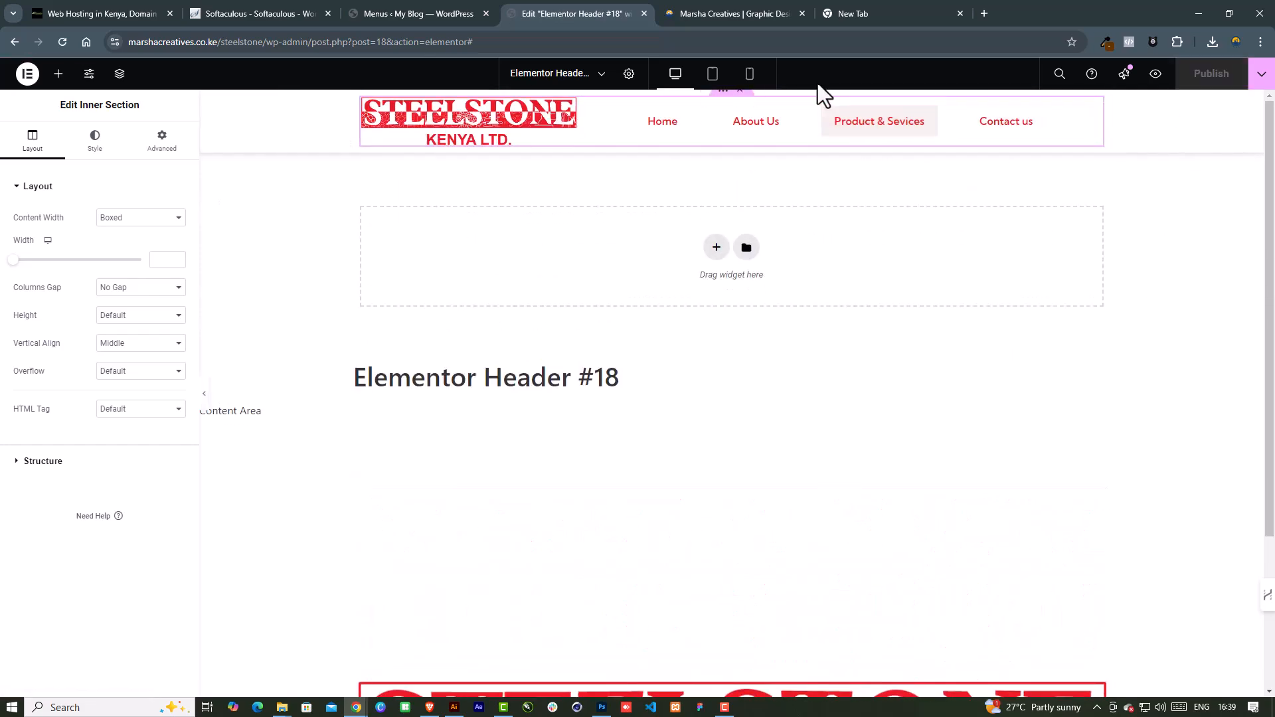
Preview the mobile menu, then set the WordPress menu's Space Between to 0 px in the tablet view
{"action": "left_click", "coordinate": [749, 74]}
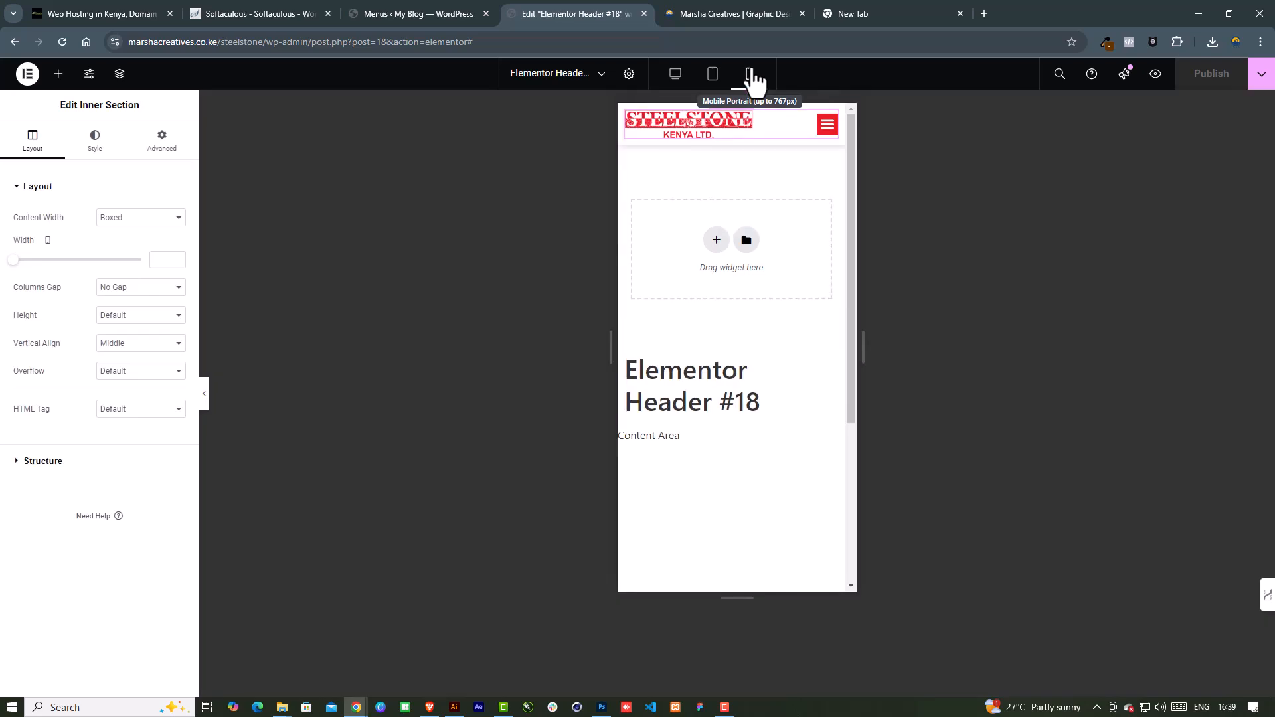
{"action": "left_click", "coordinate": [824, 132]}
{"action": "left_click", "coordinate": [817, 141]}
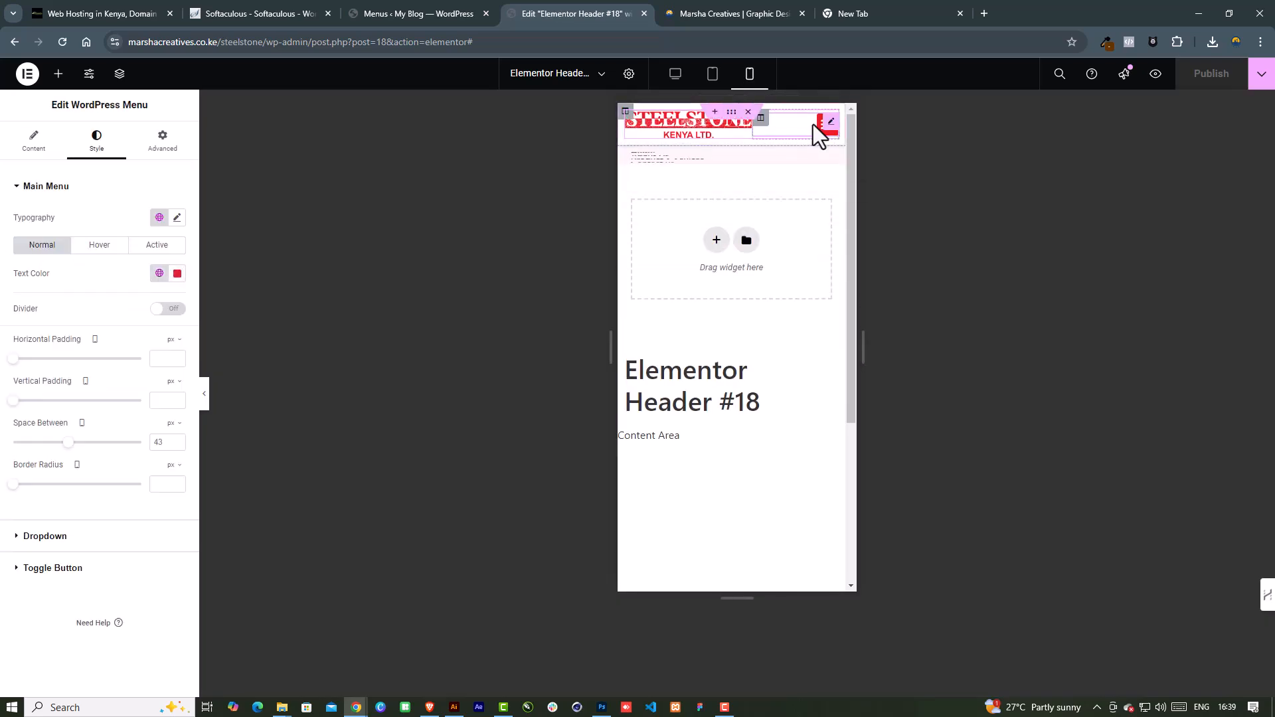
{"action": "left_click", "coordinate": [715, 73]}
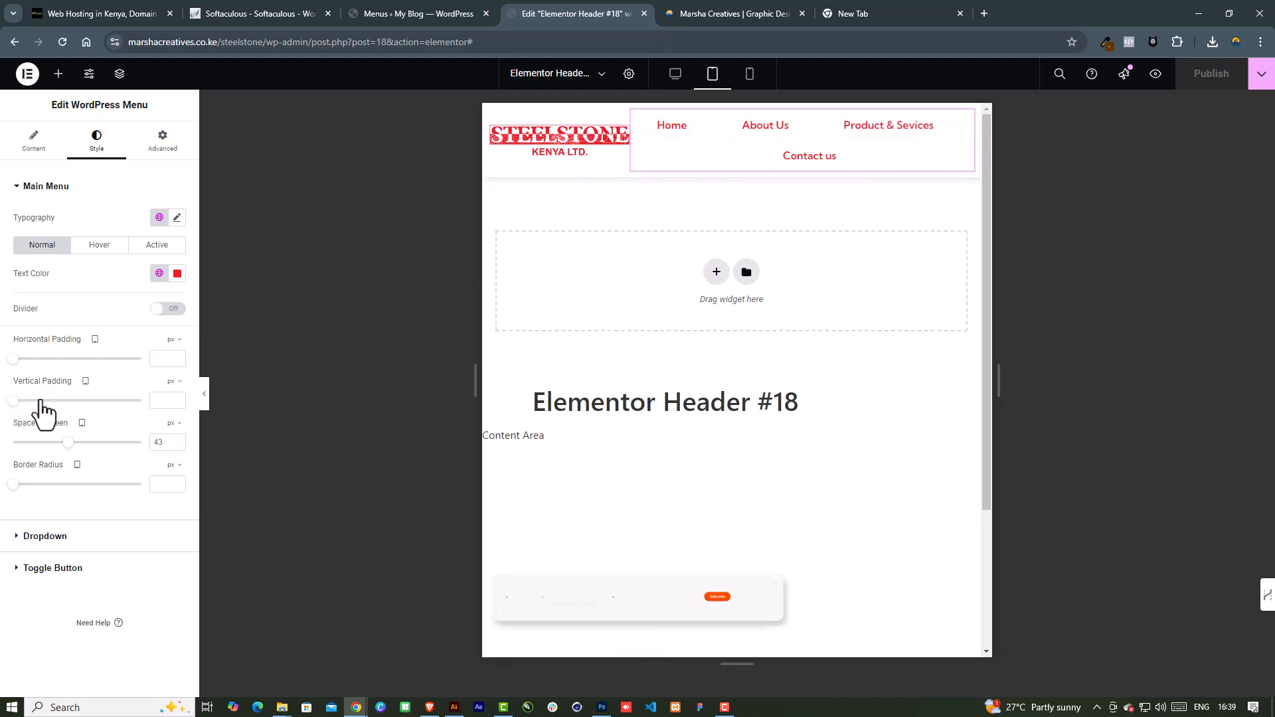
{"action": "left_click_drag", "start_coordinate": [65, 443], "coordinate": [7, 452]}
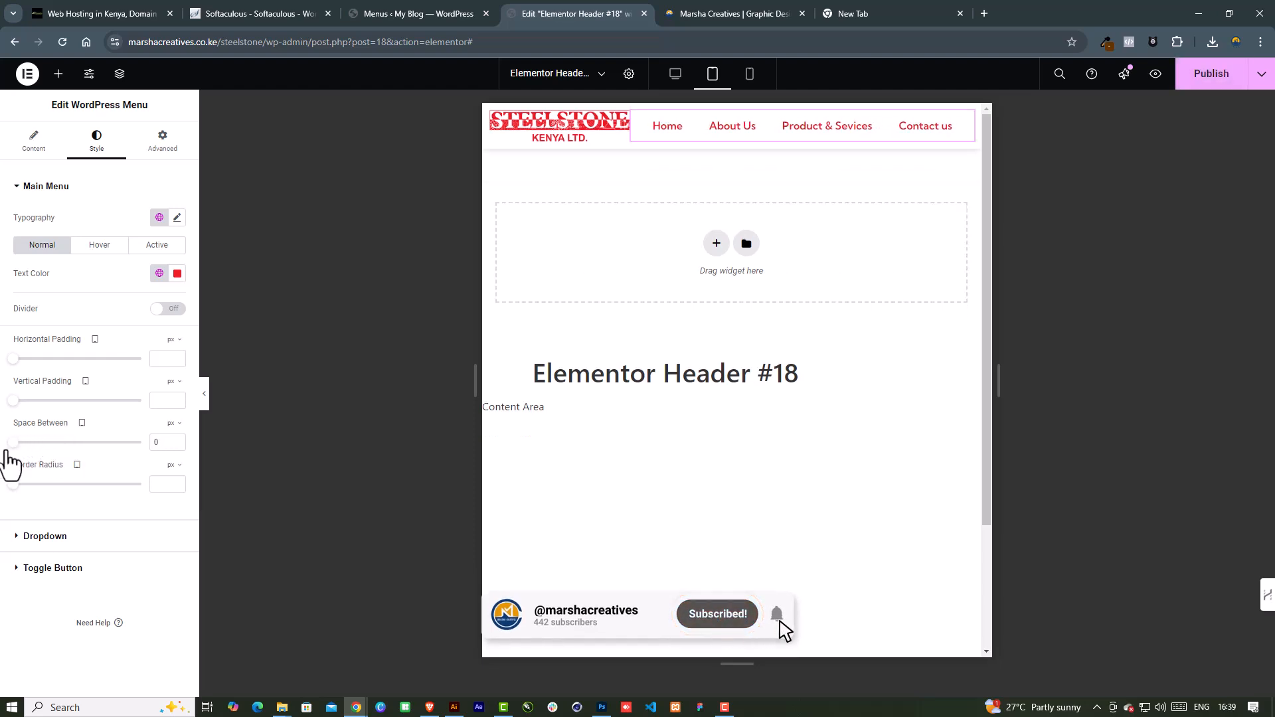
Check the header in the desktop, tablet and mobile views, then publish the changes from the desktop view
{"action": "left_click", "coordinate": [675, 75]}
{"action": "left_click", "coordinate": [712, 74]}
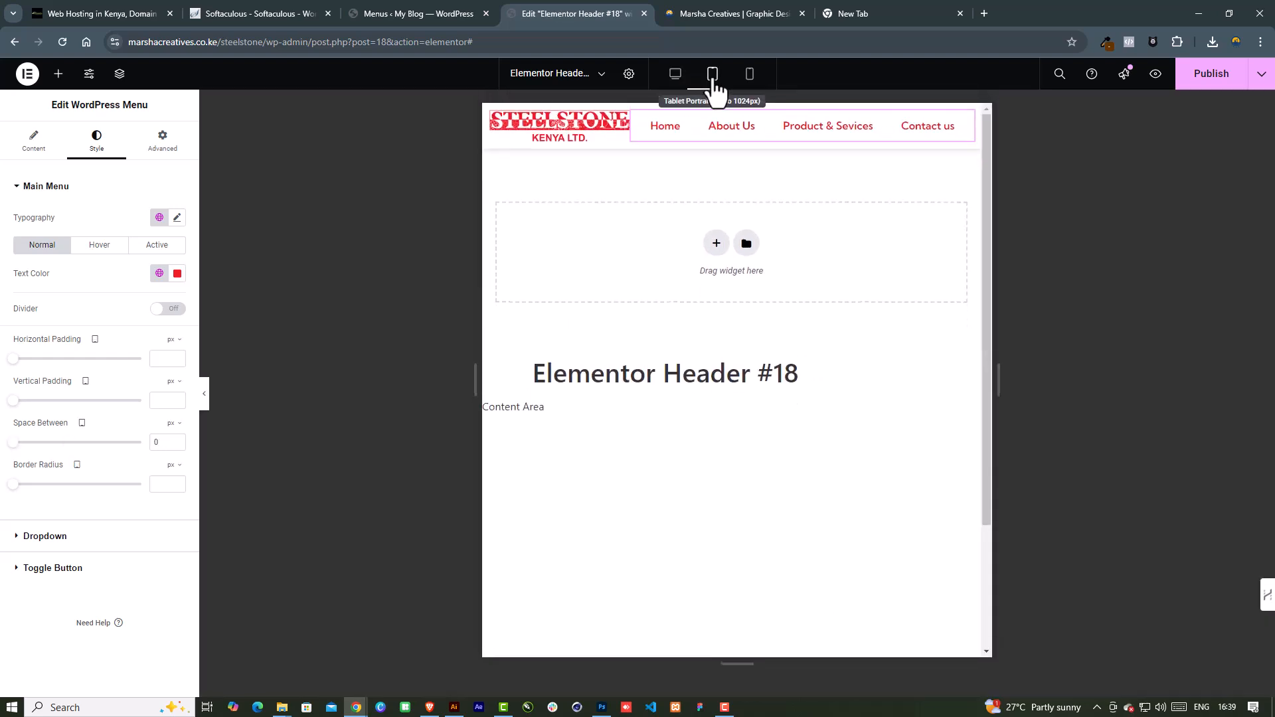
{"action": "left_click", "coordinate": [745, 74]}
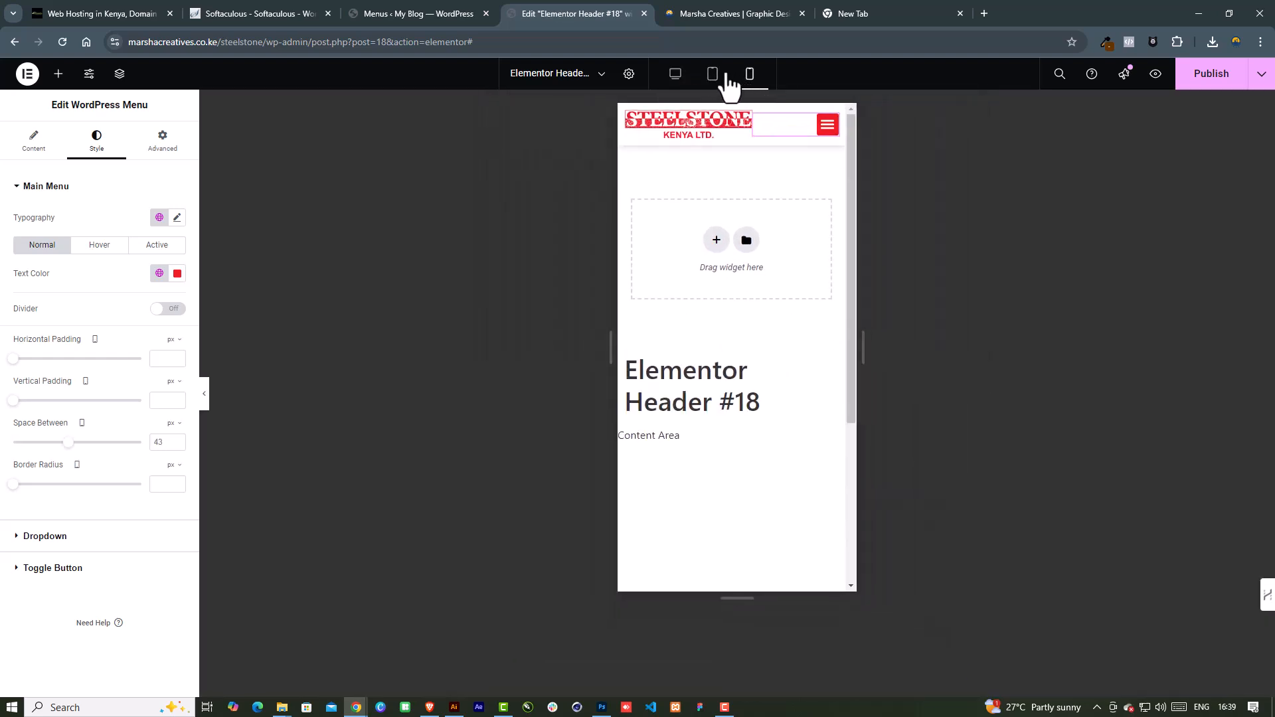
{"action": "left_click", "coordinate": [713, 75]}
{"action": "left_click", "coordinate": [678, 73]}
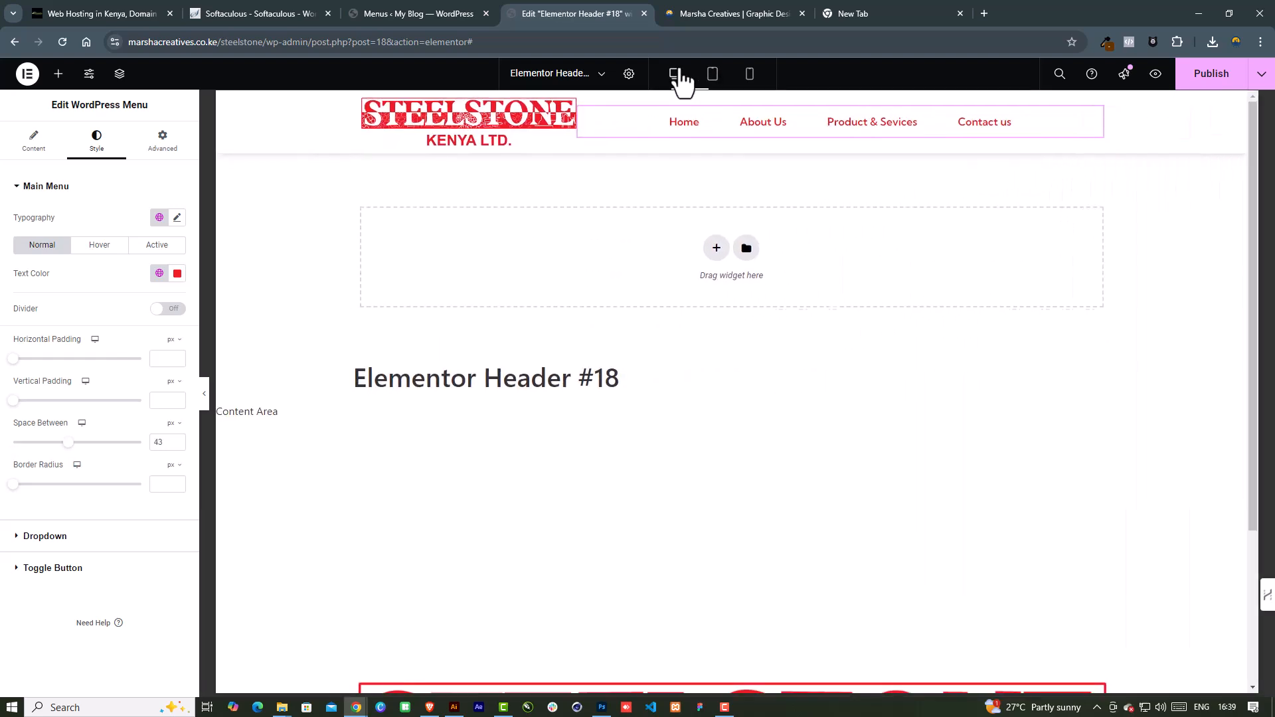
{"action": "left_click", "coordinate": [1203, 81]}
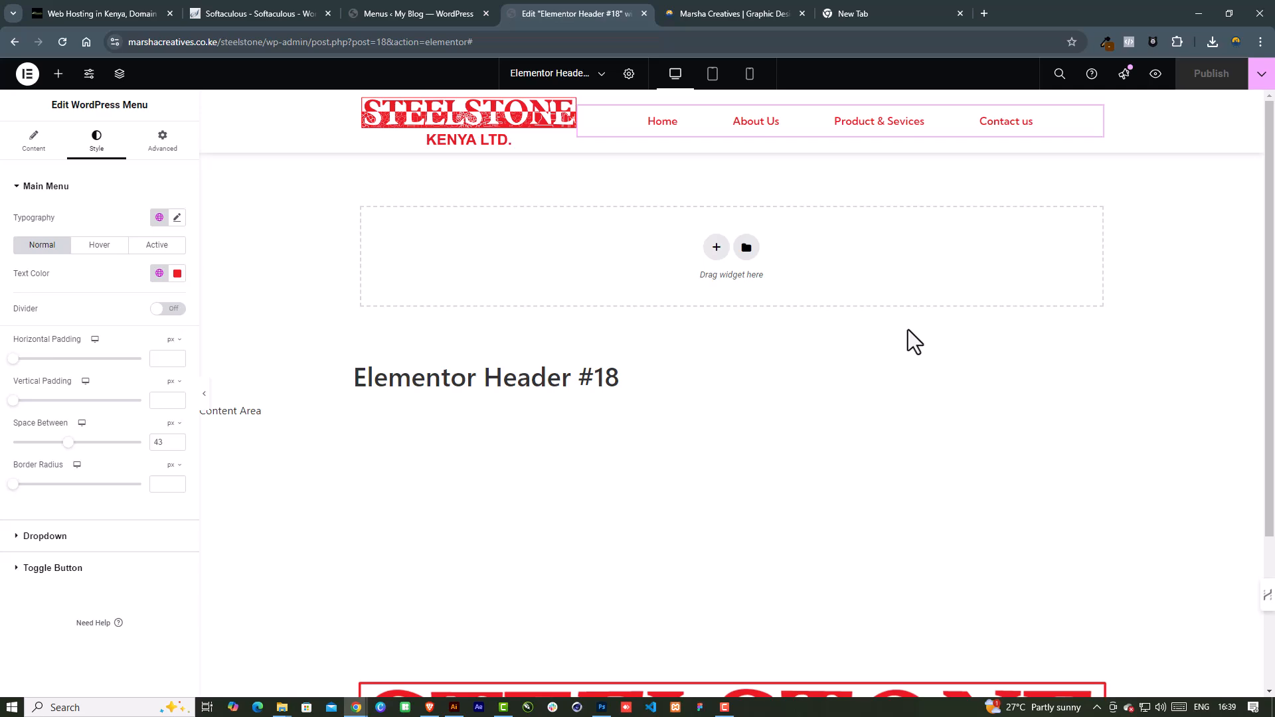
Look over the published header page and create a new footer template in the Theme Builder
{"action": "scroll", "coordinate": [883, 335], "scroll_direction": "down", "scroll_amount": 3}
{"action": "scroll", "coordinate": [682, 577], "scroll_direction": "up", "scroll_amount": 3}
{"action": "left_click", "coordinate": [28, 74]}
{"action": "left_click", "coordinate": [69, 108]}
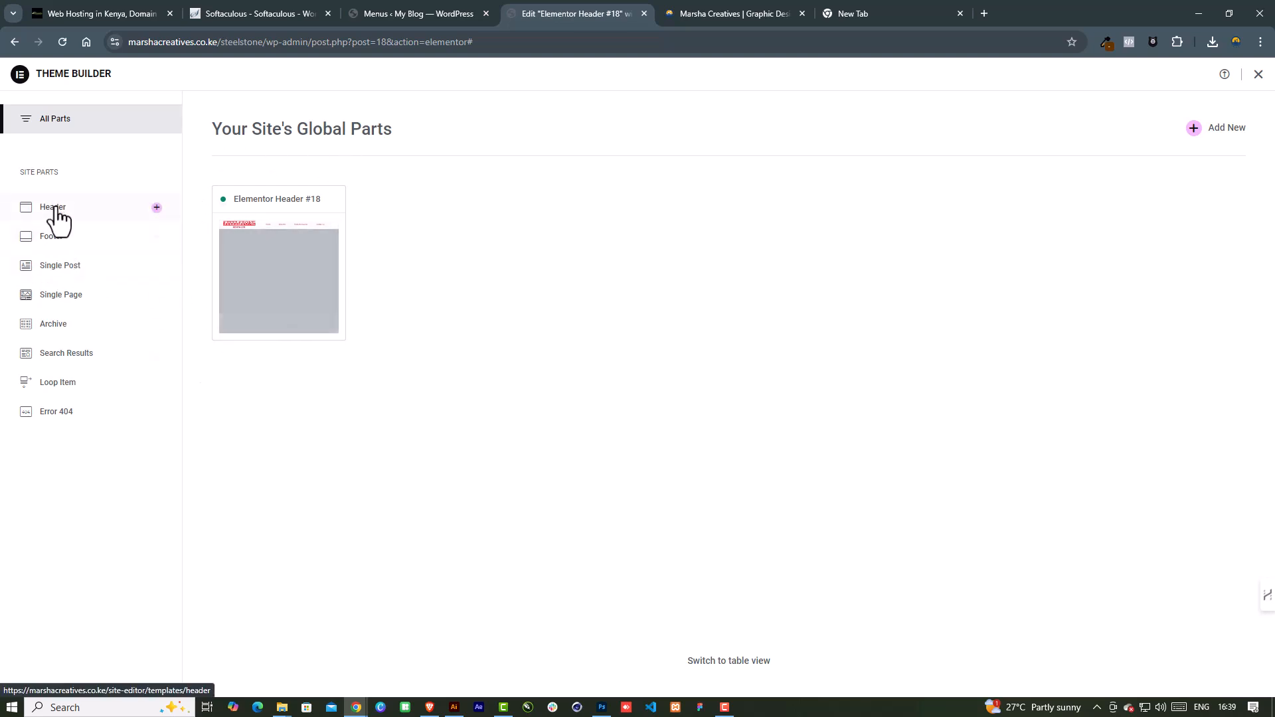
{"action": "left_click", "coordinate": [56, 245]}
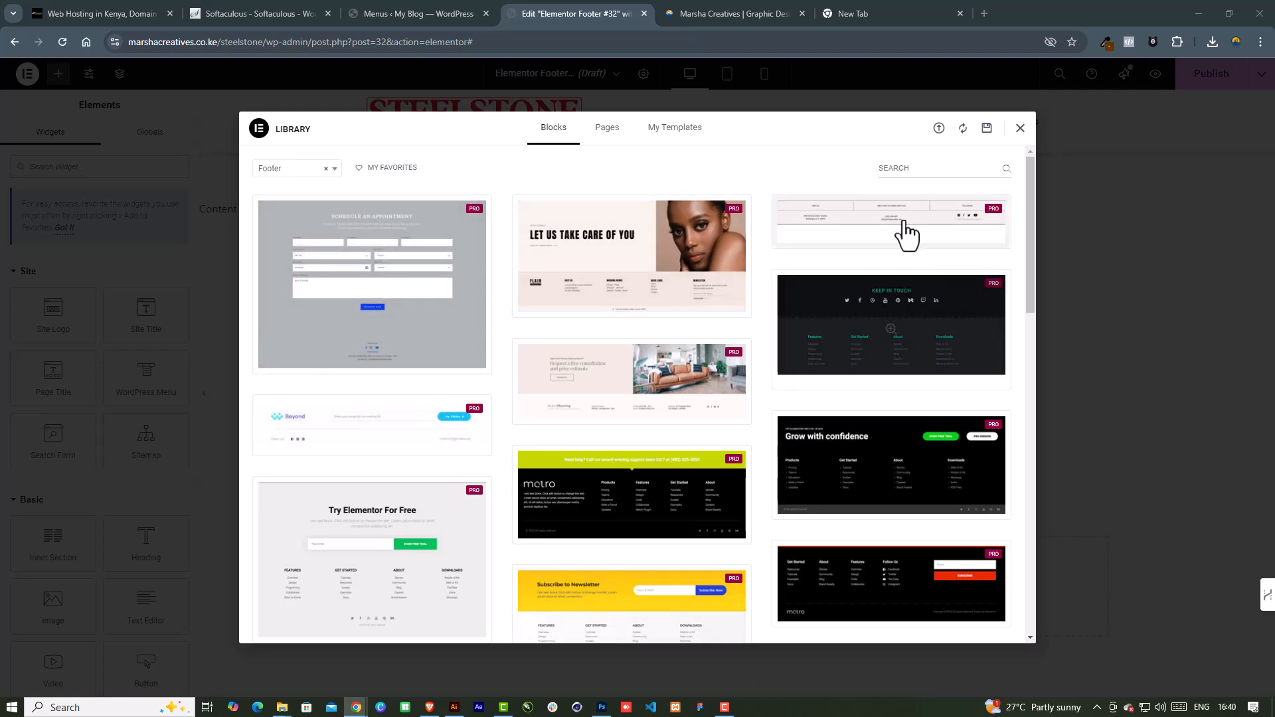
Browse the footer blocks in the template library and close the library without inserting one
{"action": "scroll", "coordinate": [651, 487], "scroll_direction": "down", "scroll_amount": 9}
{"action": "scroll", "coordinate": [649, 482], "scroll_direction": "up", "scroll_amount": 10}
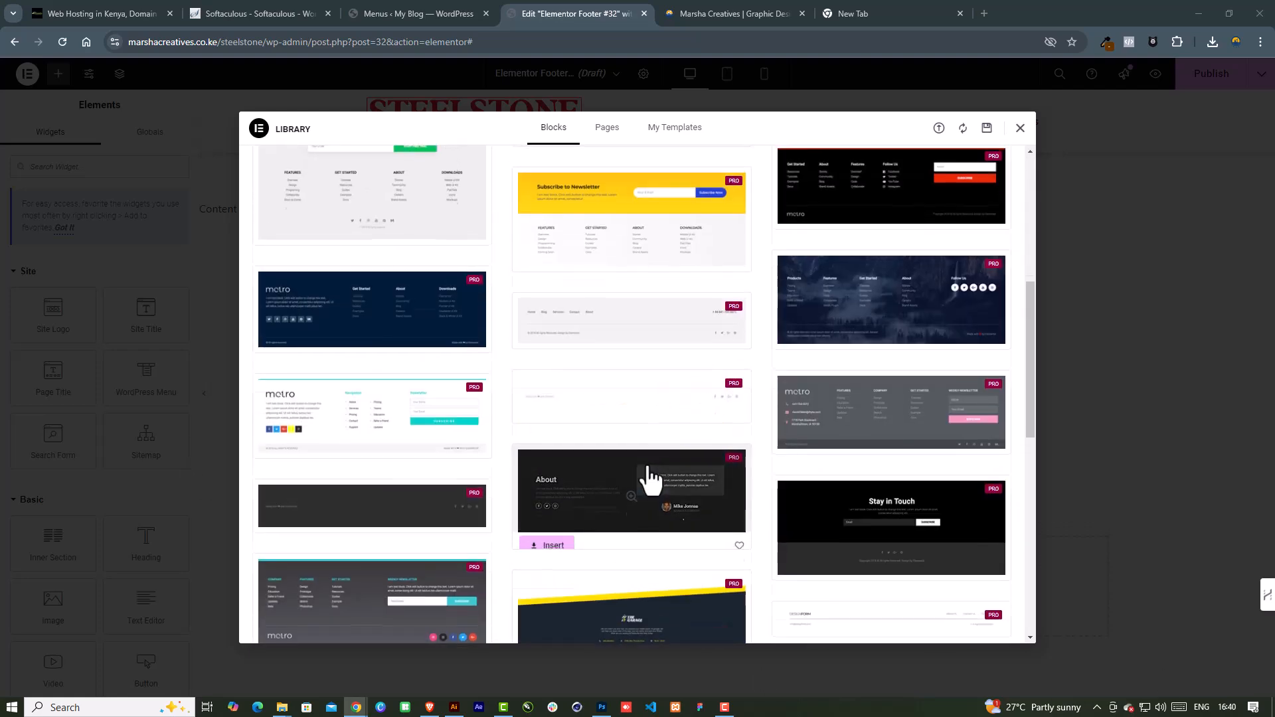
{"action": "left_click", "coordinate": [1021, 129]}
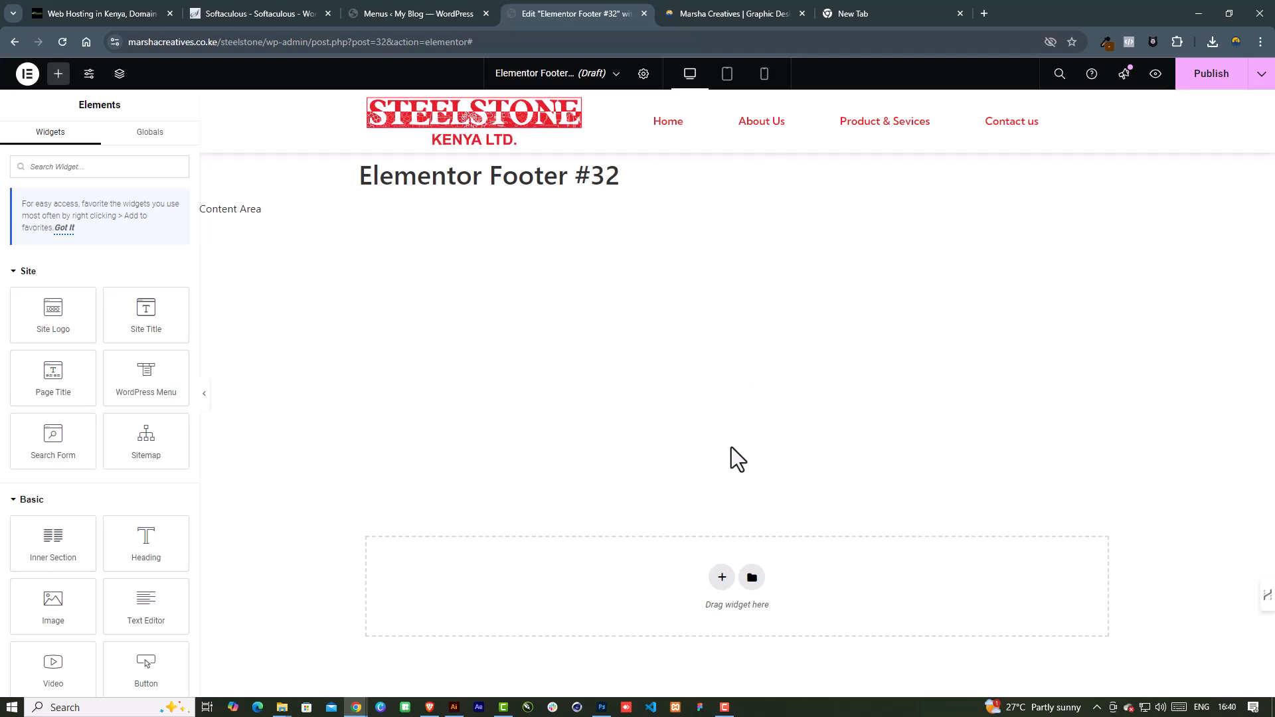
Add a single-column section to the footer and give it a classic background in the global Accent color
{"action": "left_click", "coordinate": [721, 579]}
{"action": "left_click", "coordinate": [540, 618]}
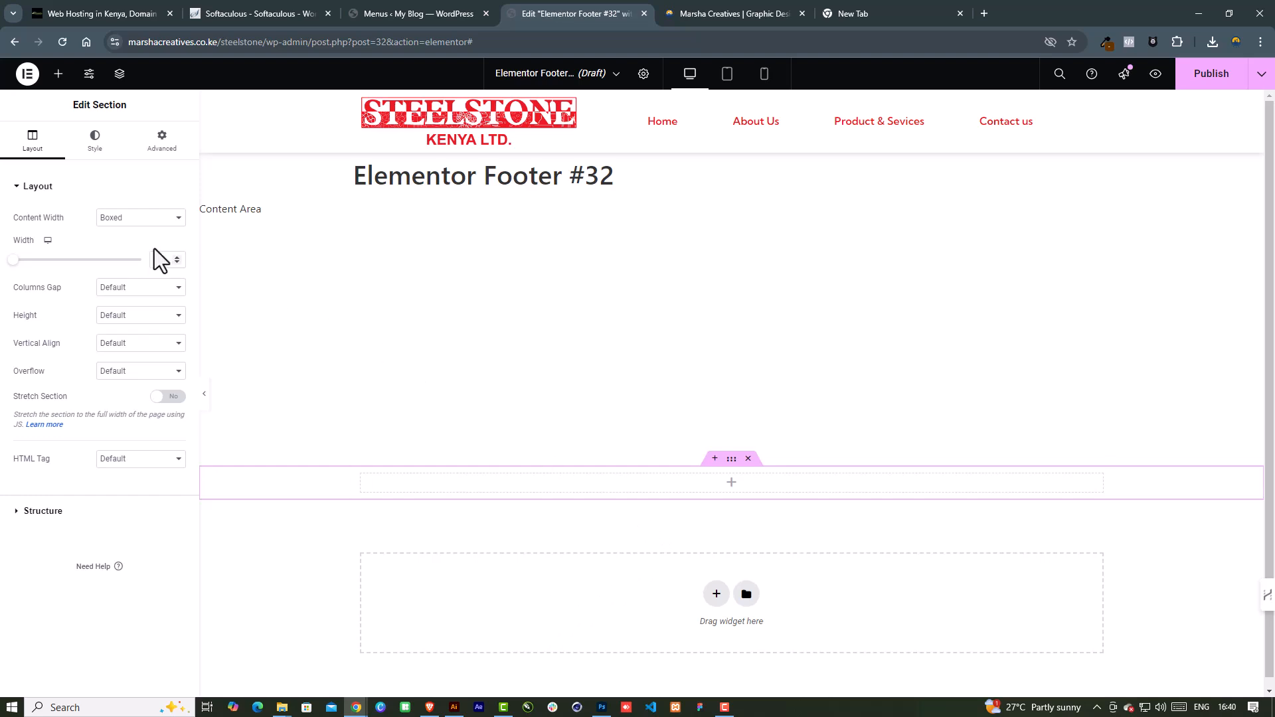
{"action": "left_click", "coordinate": [95, 150]}
{"action": "left_click", "coordinate": [123, 245]}
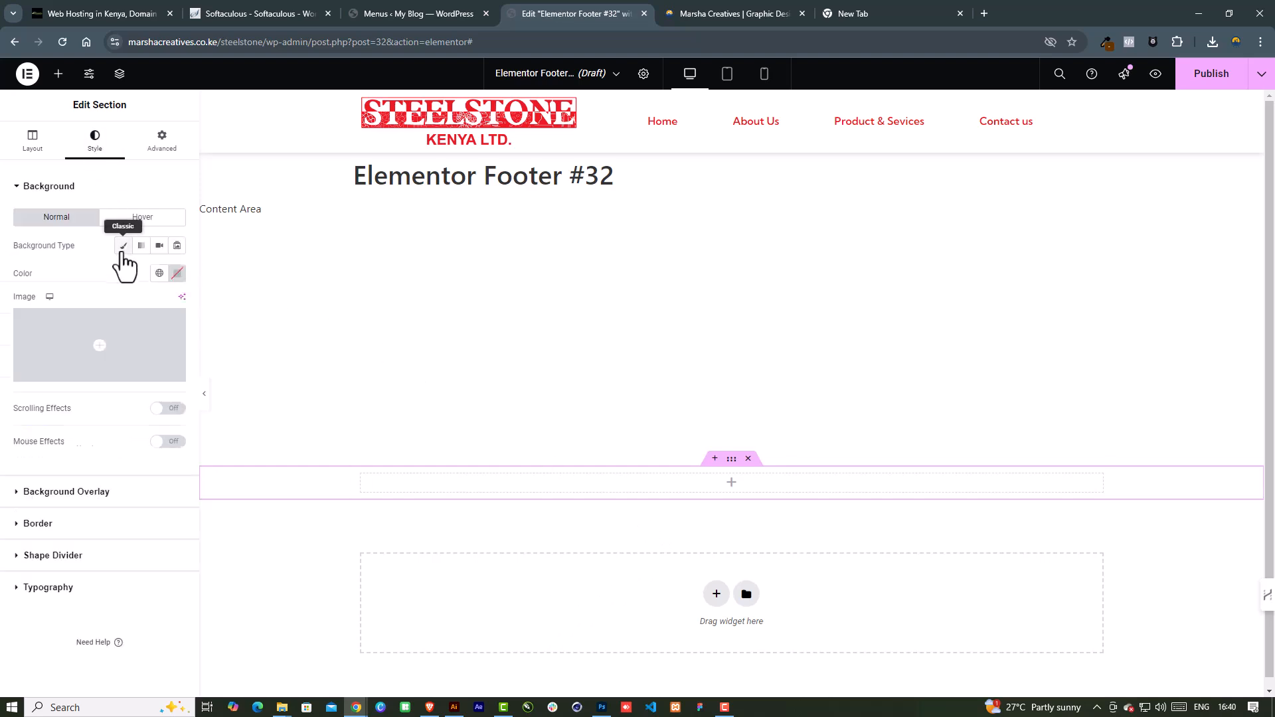
{"action": "left_click", "coordinate": [158, 274]}
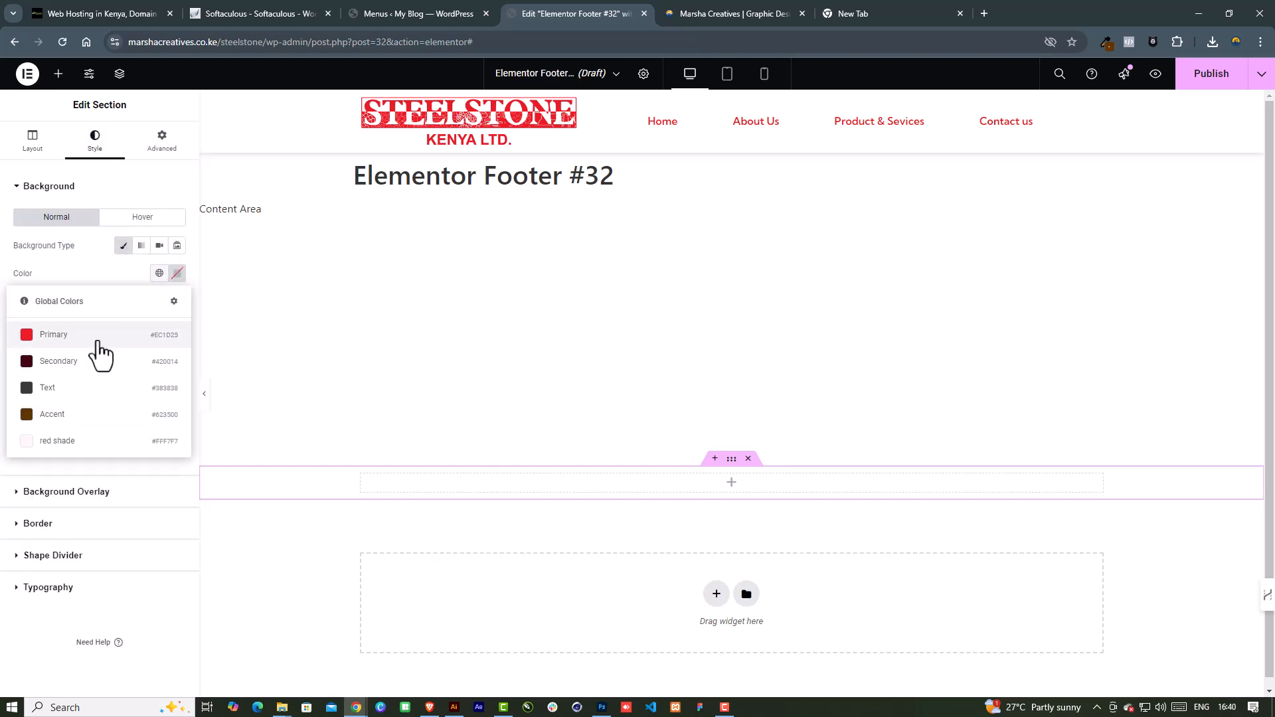
{"action": "left_click", "coordinate": [56, 417]}
Try the global Secondary color as the section background, and return it to the Accent color
{"action": "left_click", "coordinate": [159, 274]}
{"action": "left_click", "coordinate": [54, 364]}
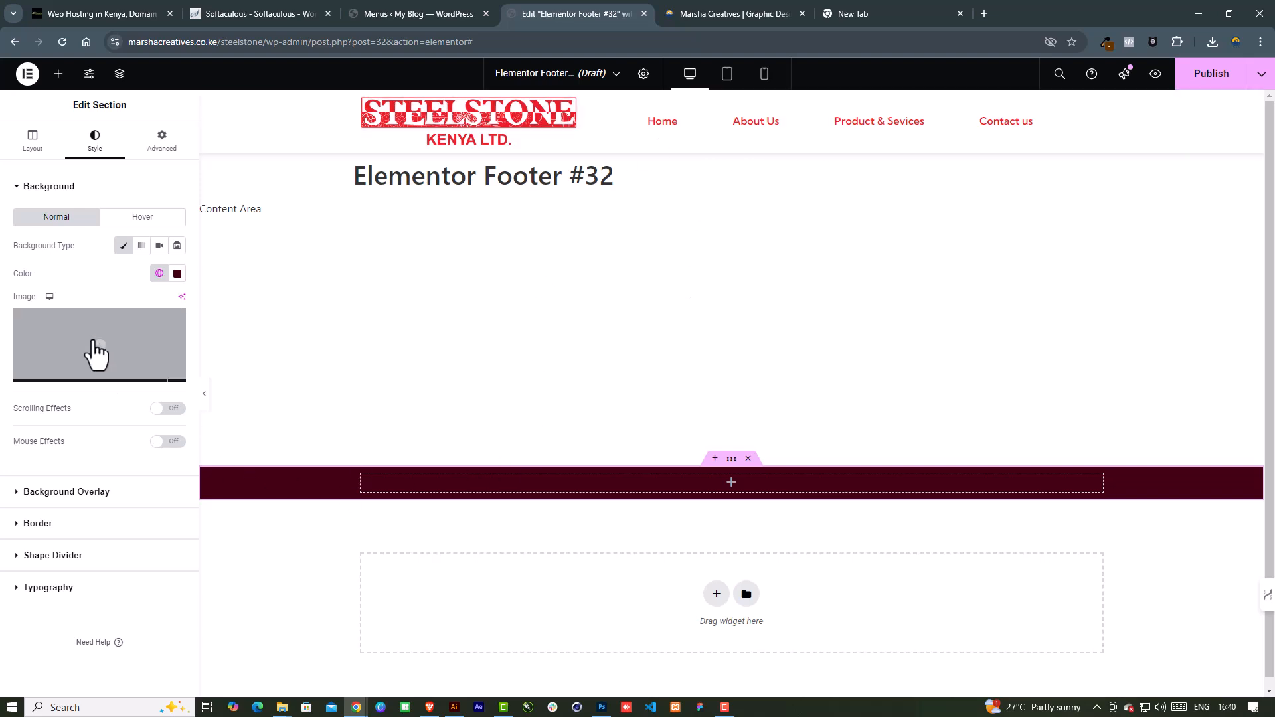
{"action": "left_click", "coordinate": [160, 274]}
{"action": "left_click", "coordinate": [76, 417]}
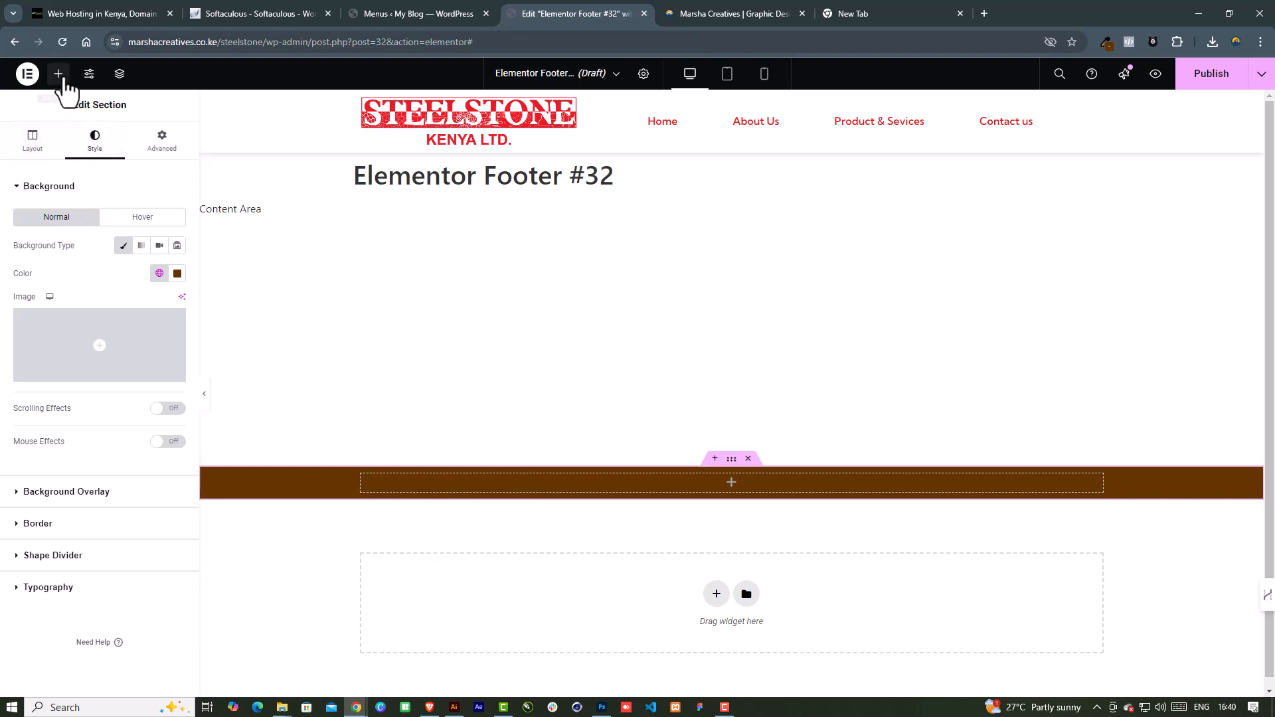
Insert an Inner Section widget into the brown footer section
{"action": "left_click", "coordinate": [59, 76]}
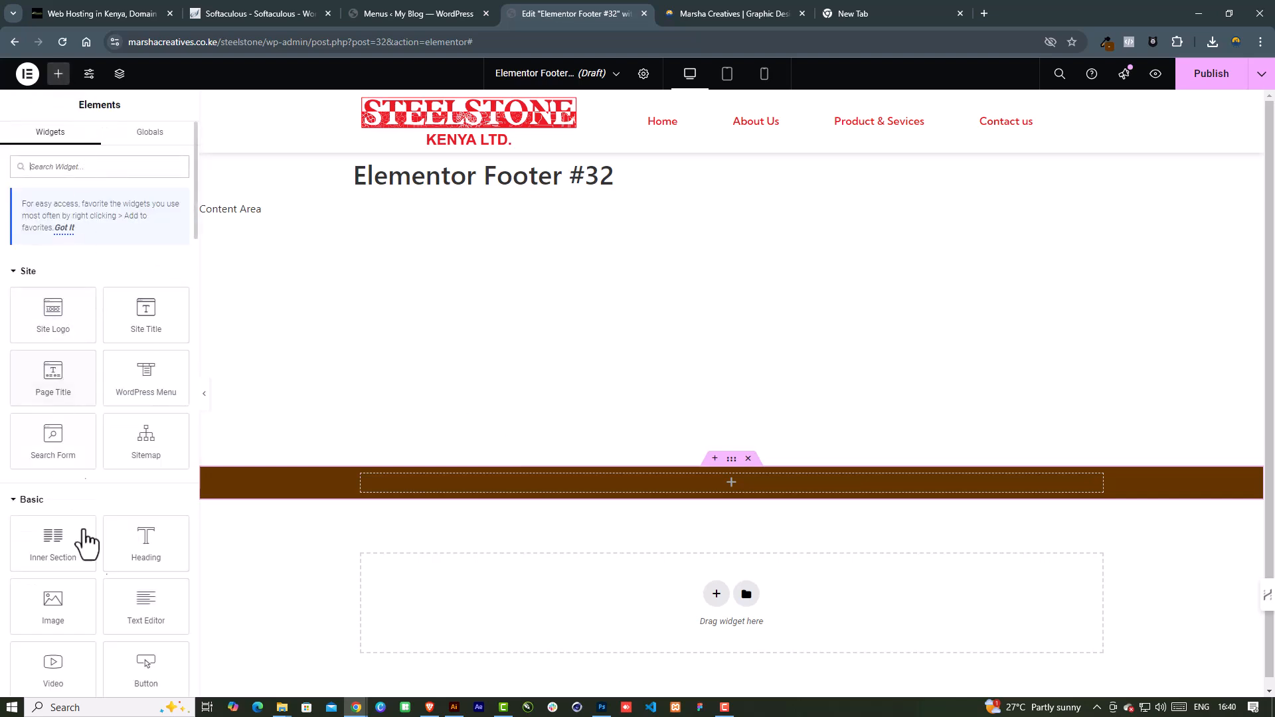
{"action": "left_click", "coordinate": [64, 553]}
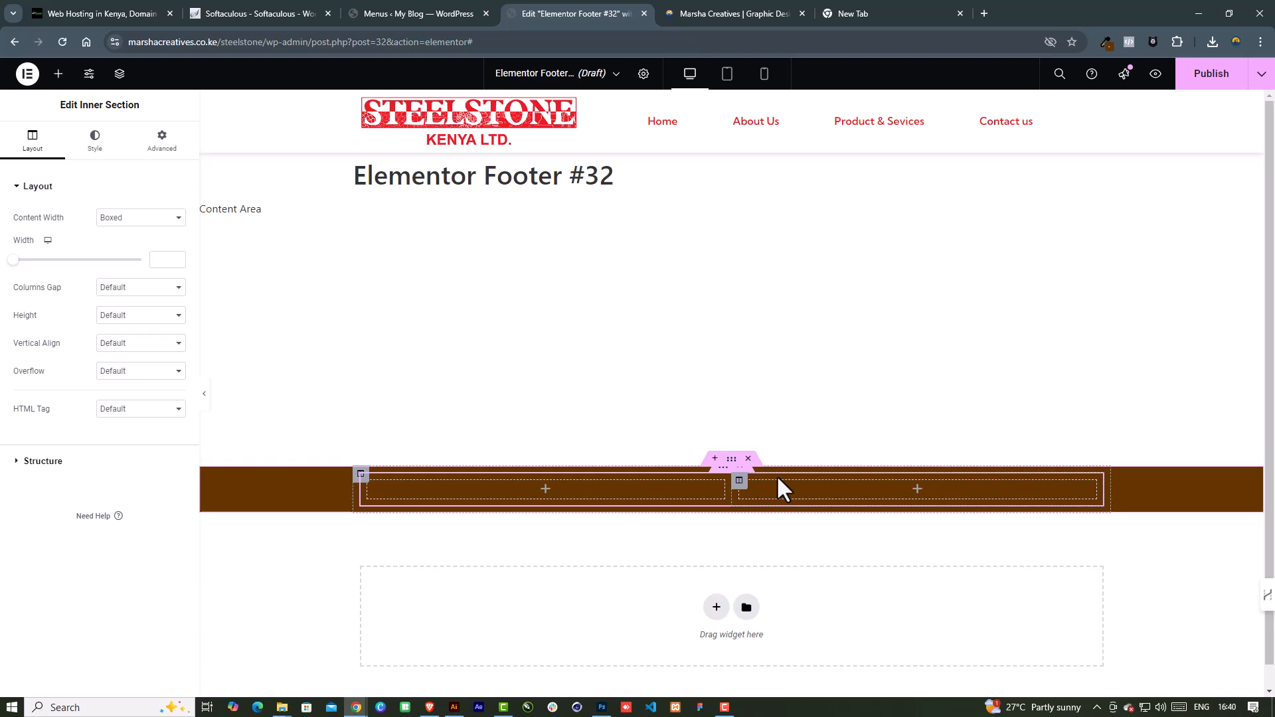
{"action": "right_click", "coordinate": [739, 480]}
{"action": "left_click", "coordinate": [767, 671]}
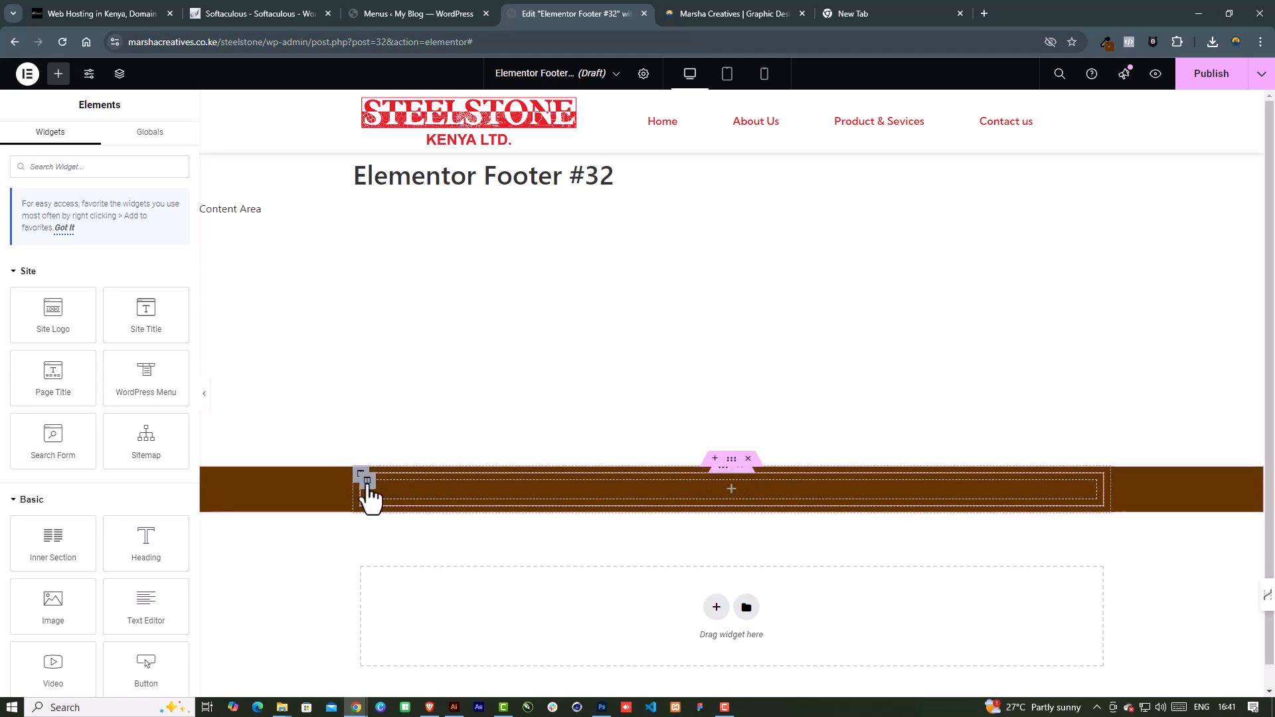
{"action": "key", "text": "ctrl+z"}
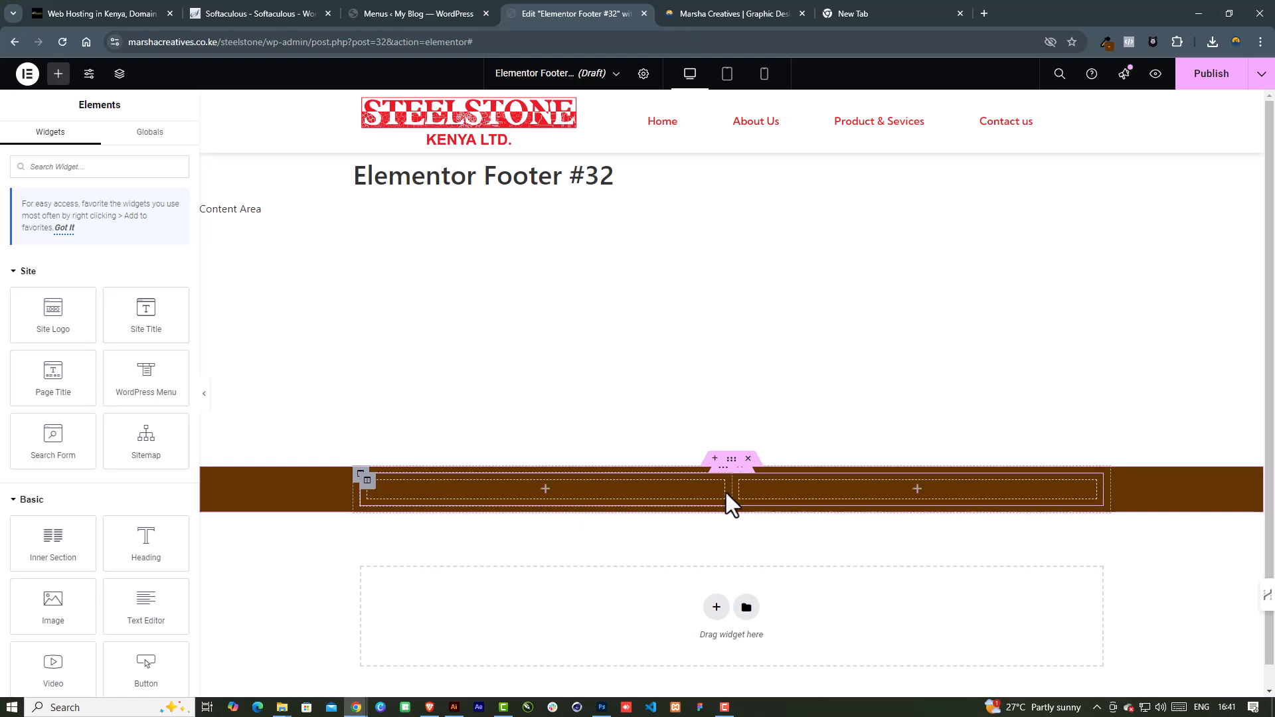
Narrow the inner section's first column to about 25% and duplicate the second column to make three columns
{"action": "left_click_drag", "start_coordinate": [715, 492], "coordinate": [664, 490]}
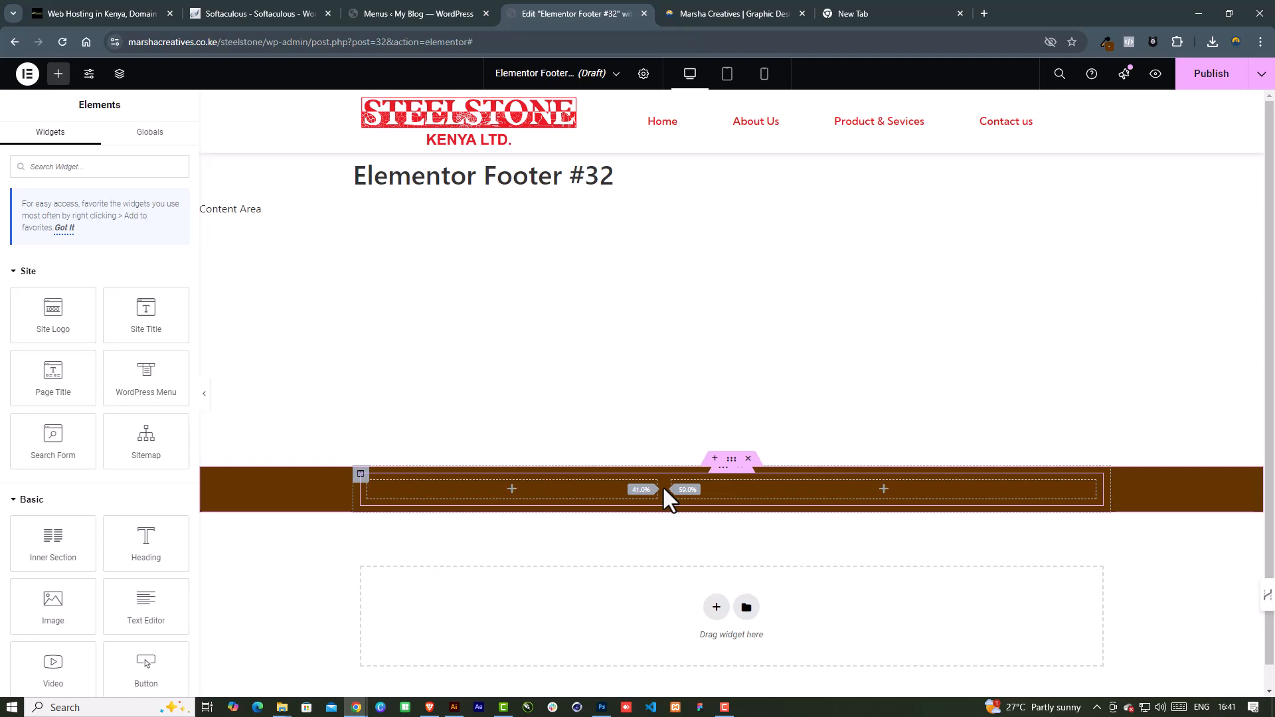
{"action": "left_click_drag", "start_coordinate": [664, 489], "coordinate": [551, 492]}
{"action": "right_click", "coordinate": [557, 497]}
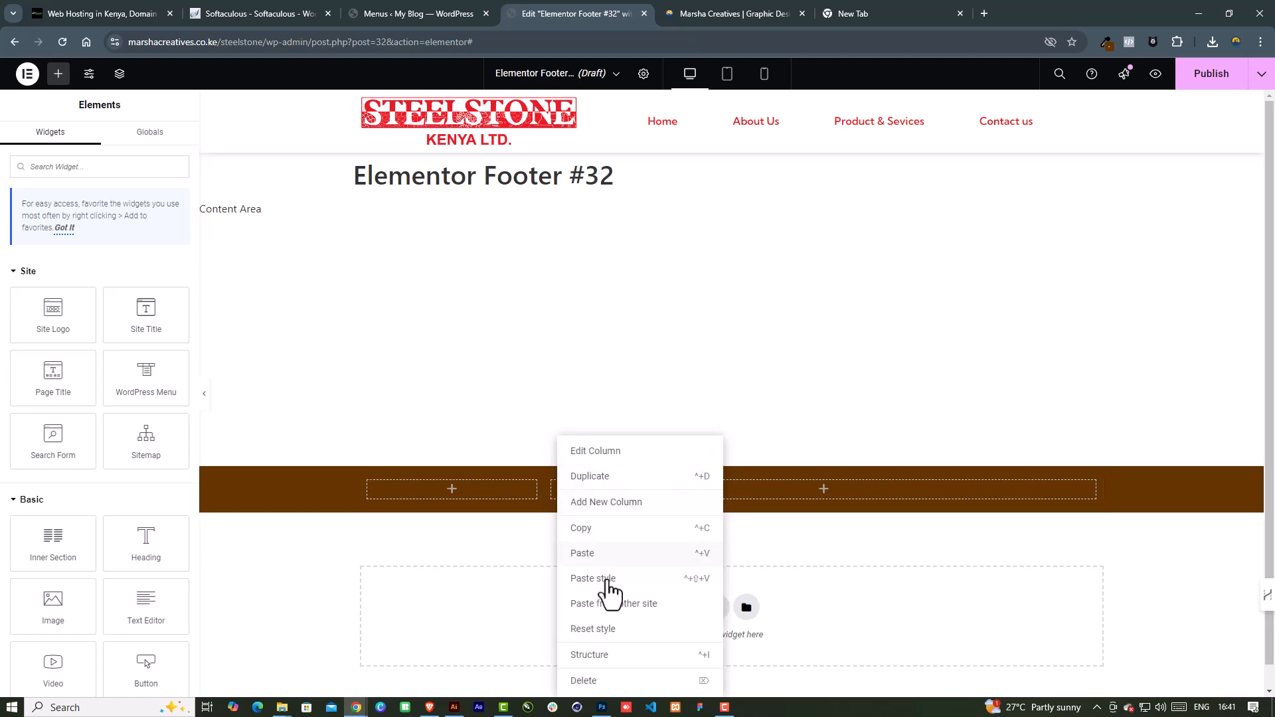
{"action": "left_click", "coordinate": [607, 478]}
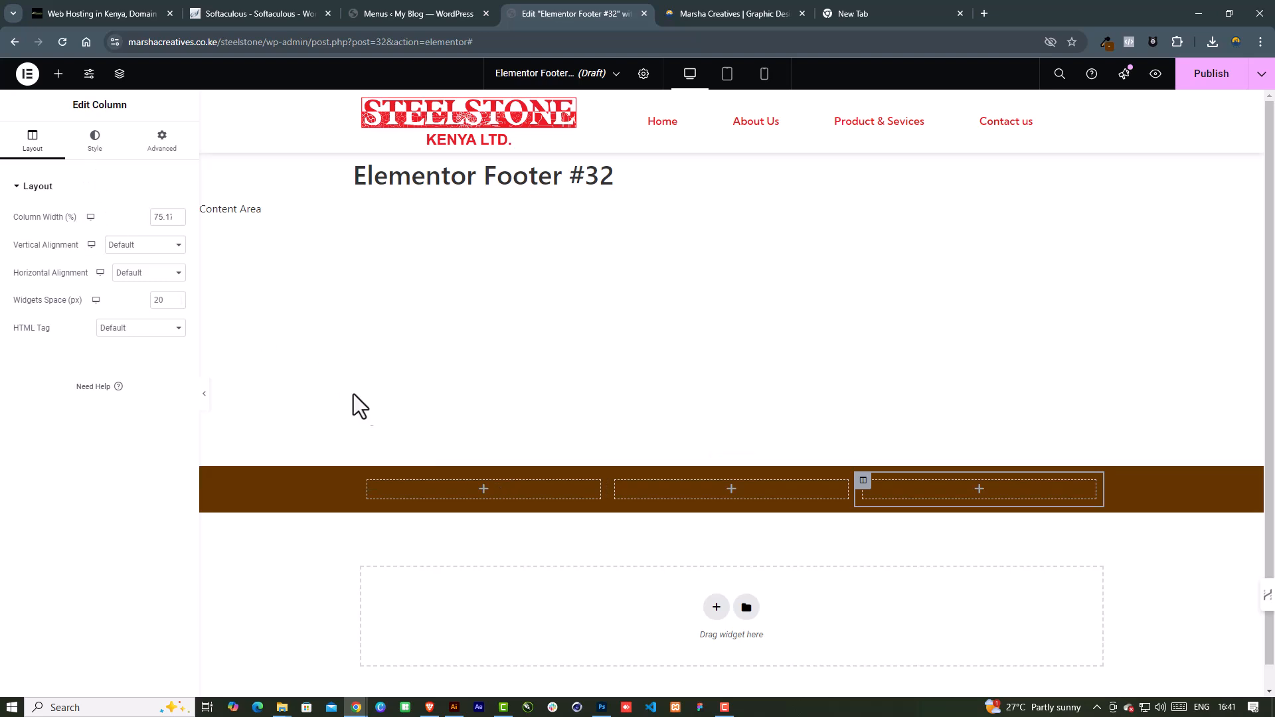
Add the Site Logo to the first column and a Text Editor below it with the paragraph starting "At Steelstone (K) Ltd service is always priority number one."
{"action": "left_click", "coordinate": [58, 73]}
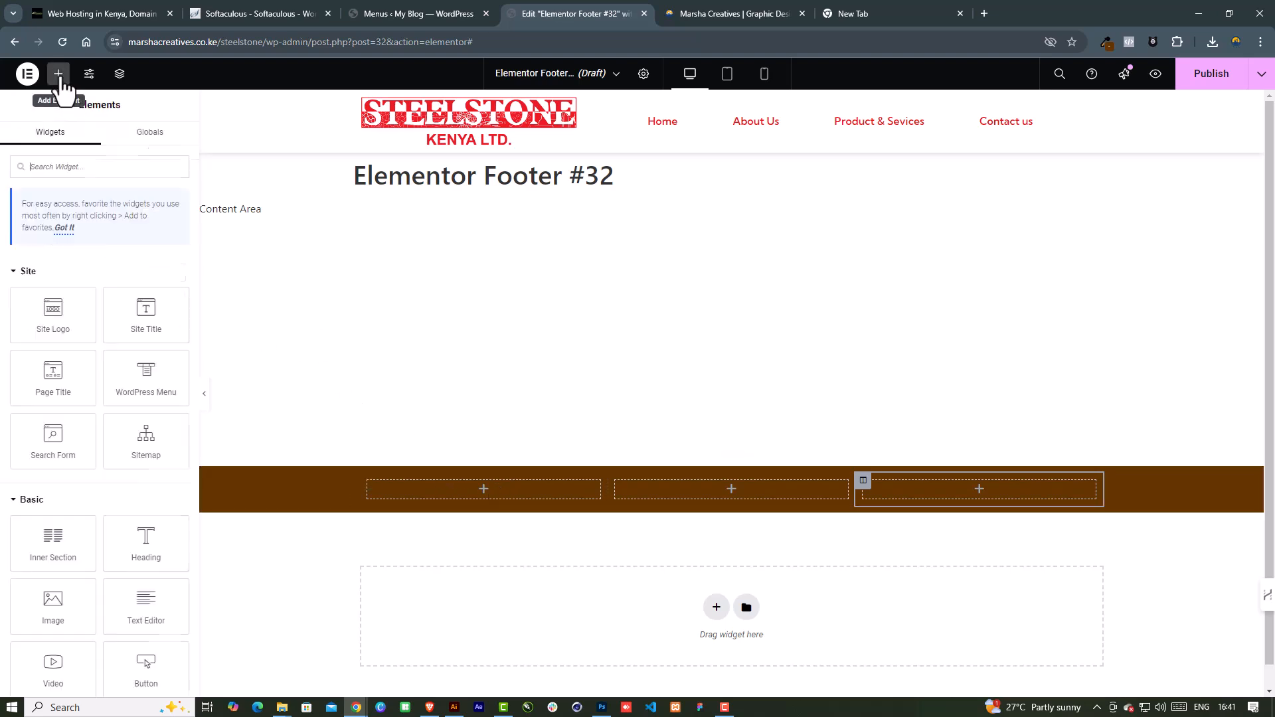
{"action": "left_click_drag", "start_coordinate": [37, 332], "coordinate": [486, 489]}
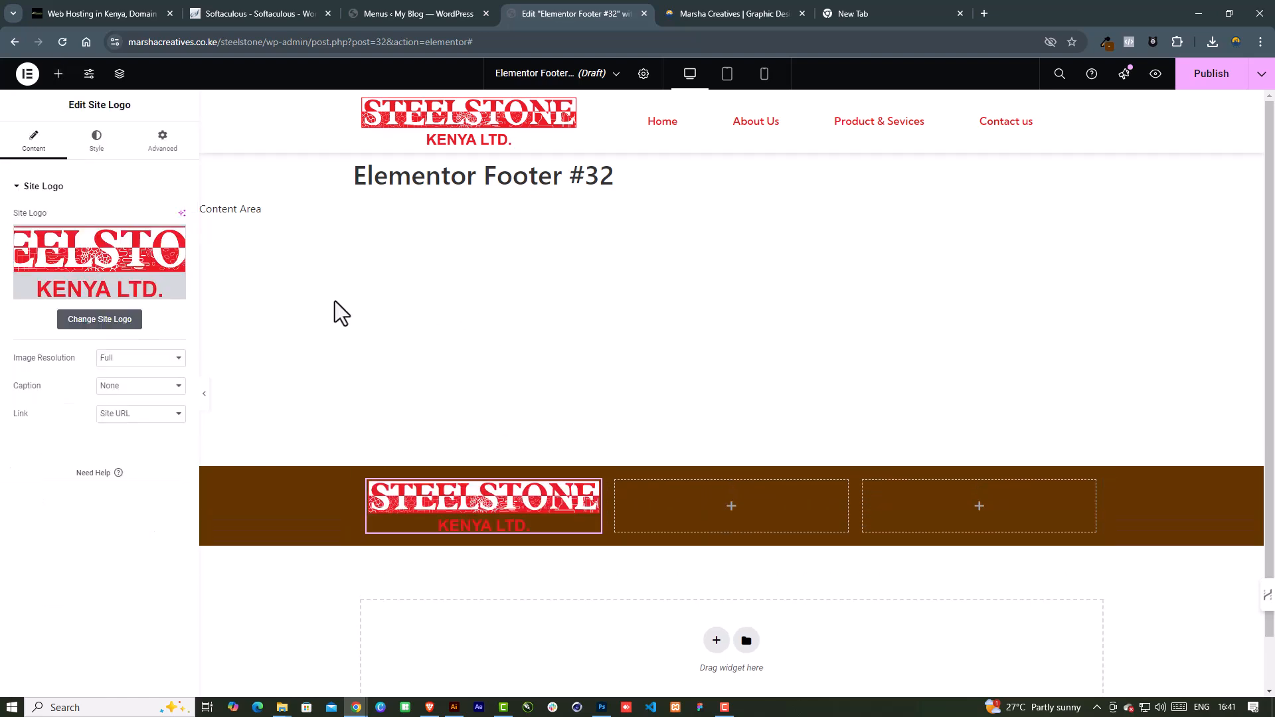
{"action": "scroll", "coordinate": [348, 353], "scroll_direction": "down", "scroll_amount": 1}
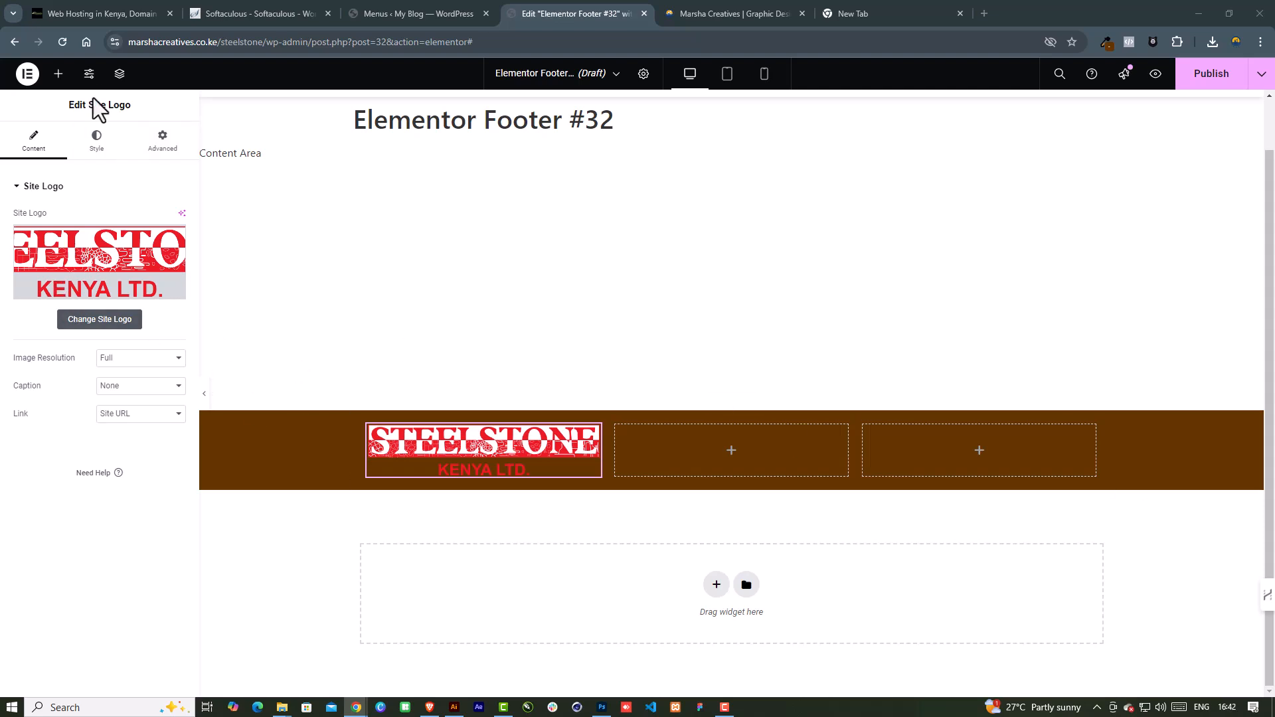
{"action": "left_click", "coordinate": [64, 82]}
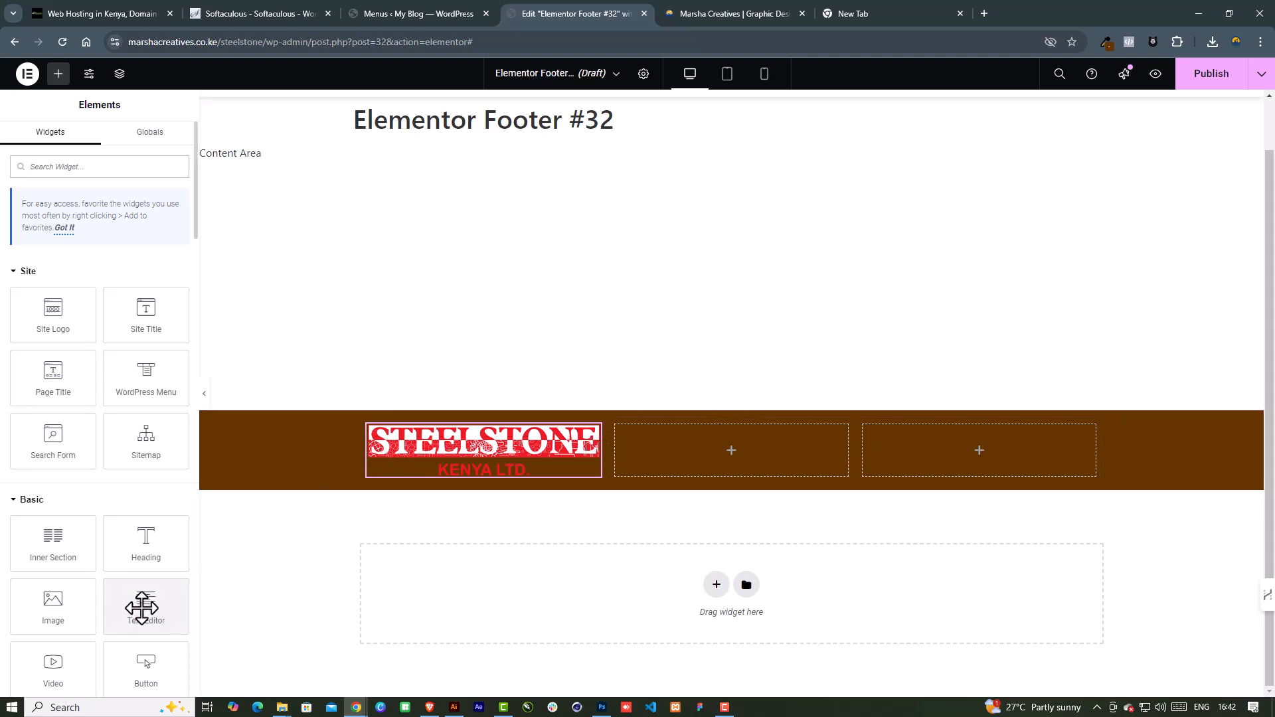
{"action": "left_click_drag", "start_coordinate": [150, 469], "coordinate": [539, 469]}
{"action": "key", "text": "ctrl+a"}
{"action": "type", "text": "At Steelstone (K) Ltd service is always priority number one. Having dealt with fabrication, auto and mechanical, supply and Installation of solar water heating systems for the past two decades; Steelstone (K) Ltd has provided specialist engineering services to Kenya’s industry leaders."}
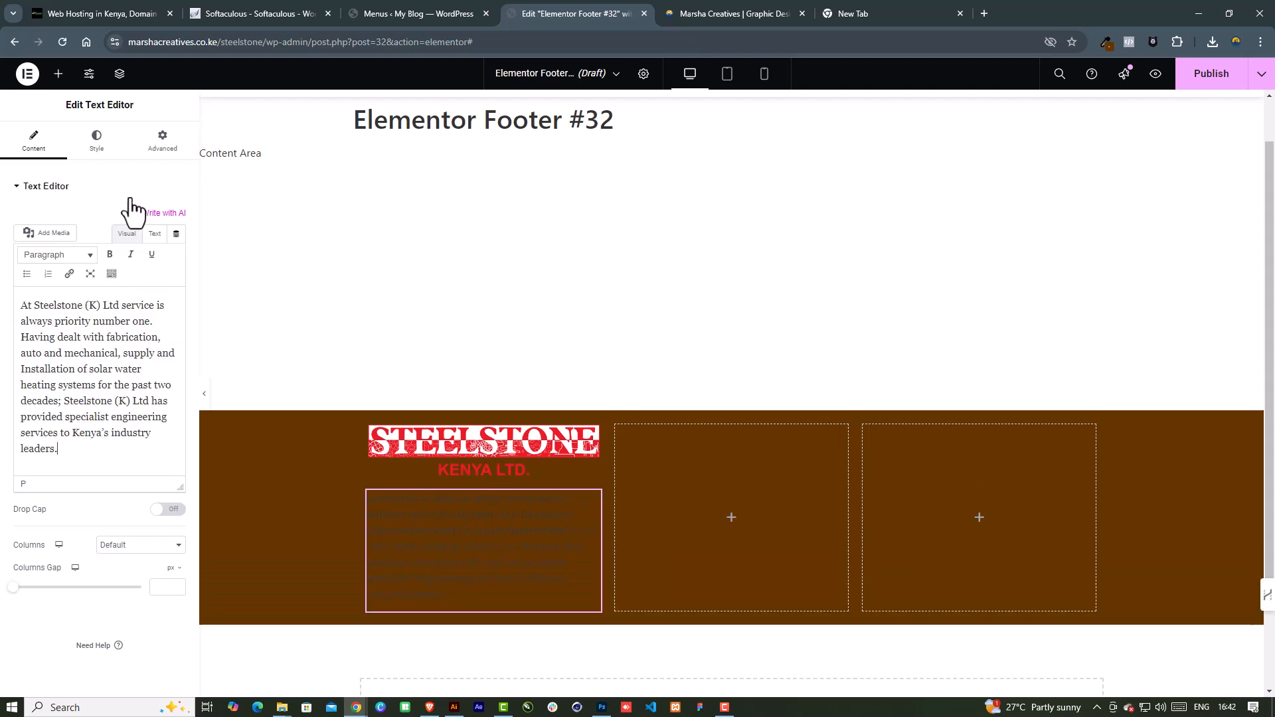
Set the text color of the company paragraph to white, #FFFFFF
{"action": "left_click", "coordinate": [98, 141]}
{"action": "left_click", "coordinate": [176, 245]}
{"action": "left_click_drag", "start_coordinate": [133, 302], "coordinate": [80, 289]}
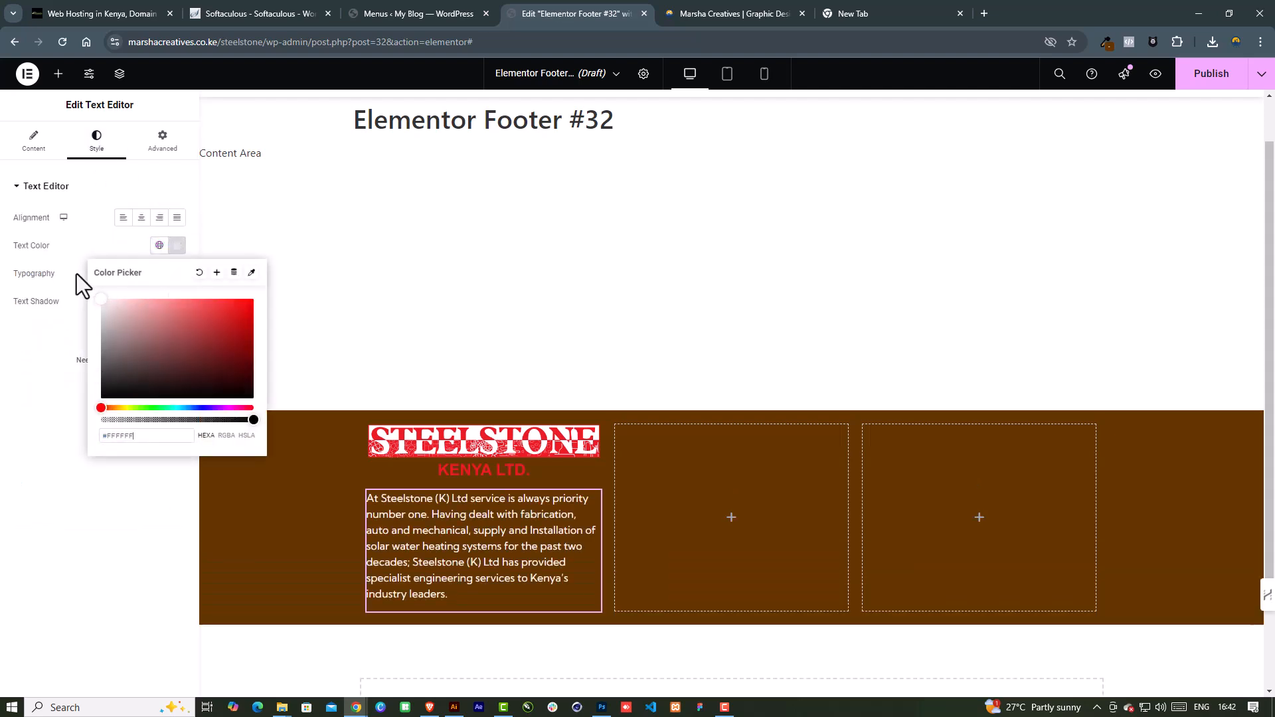
{"action": "left_click", "coordinate": [86, 255]}
{"action": "scroll", "coordinate": [496, 471], "scroll_direction": "up", "scroll_amount": 1}
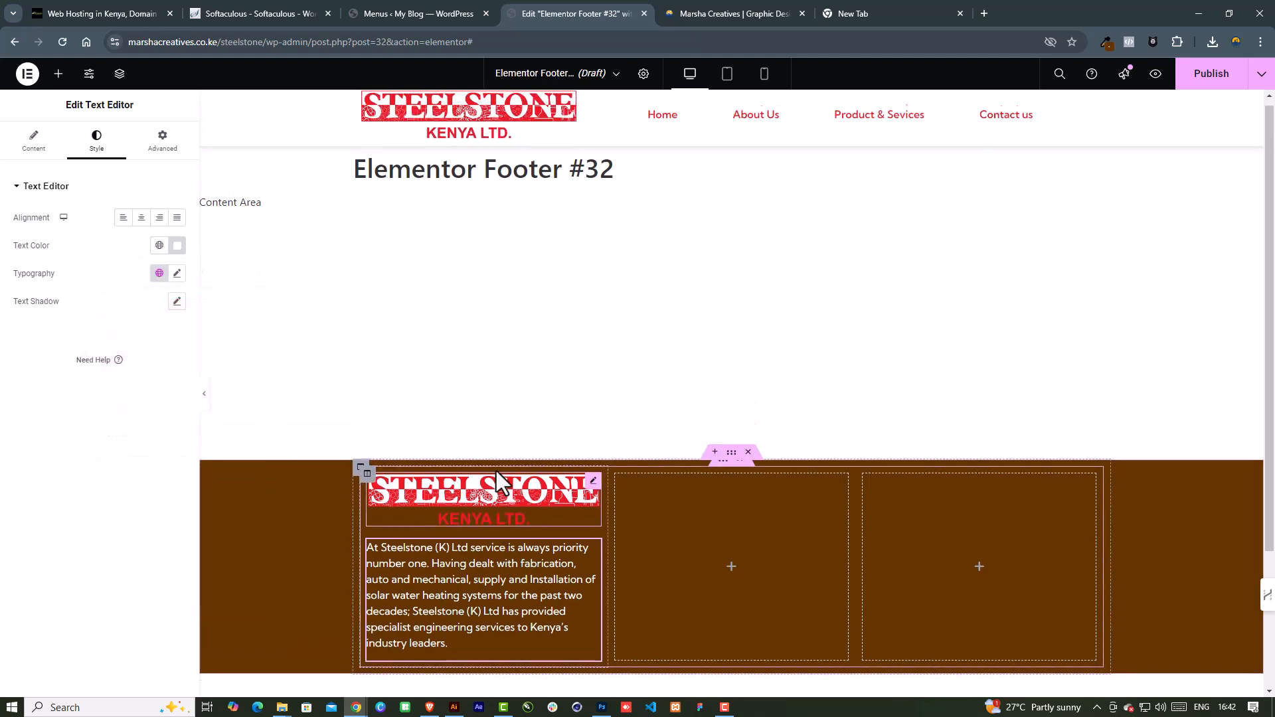
Set the brown footer section's top and bottom padding to 40 px each
{"action": "scroll", "coordinate": [496, 471], "scroll_direction": "down", "scroll_amount": 2}
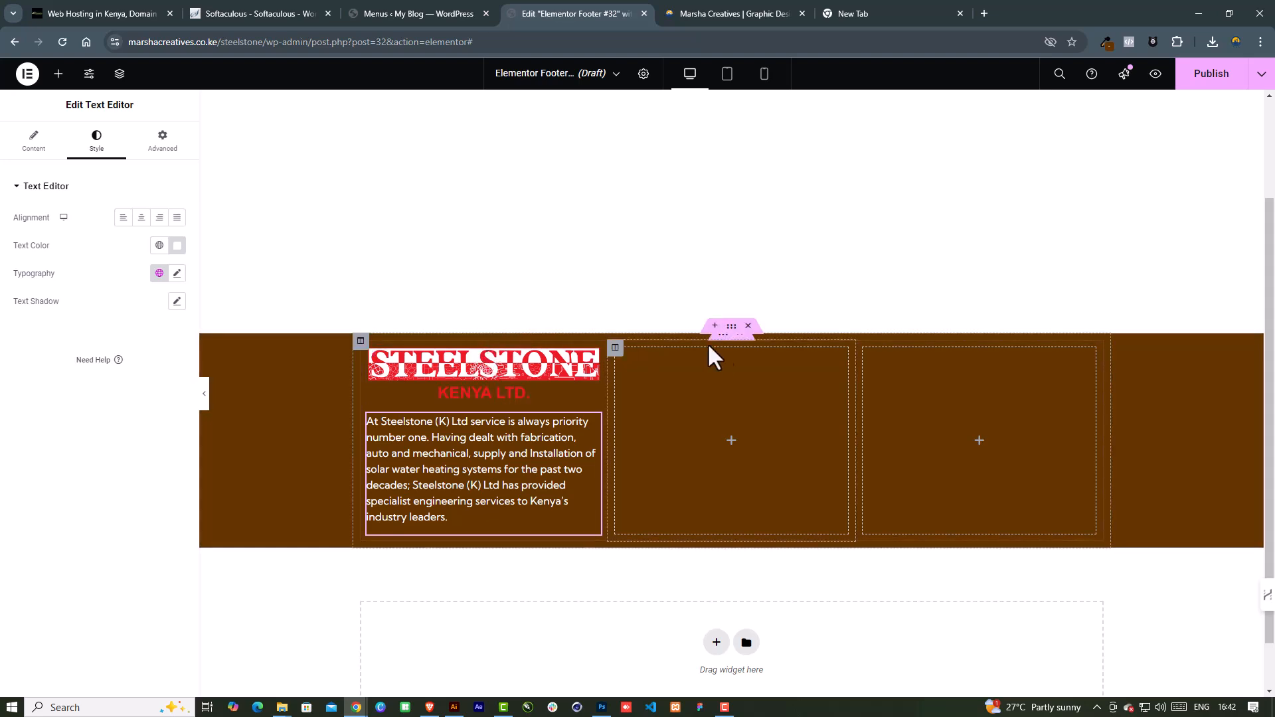
{"action": "left_click", "coordinate": [730, 330]}
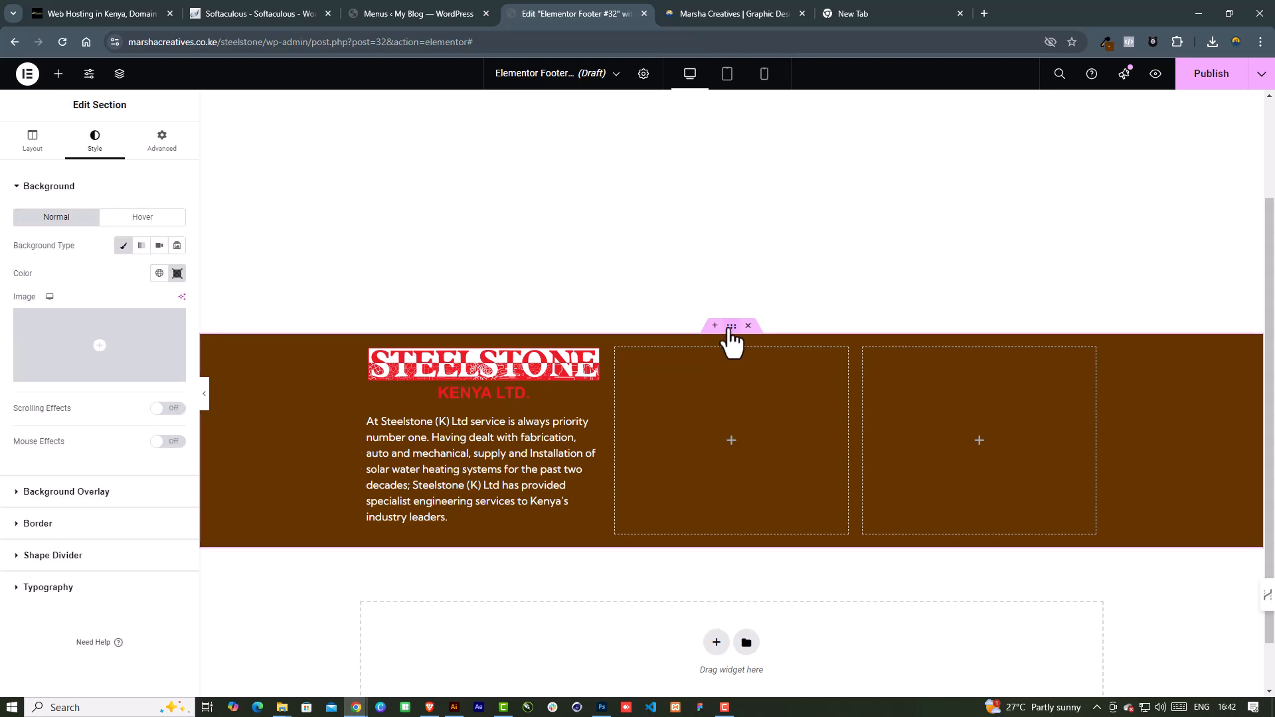
{"action": "left_click", "coordinate": [161, 140]}
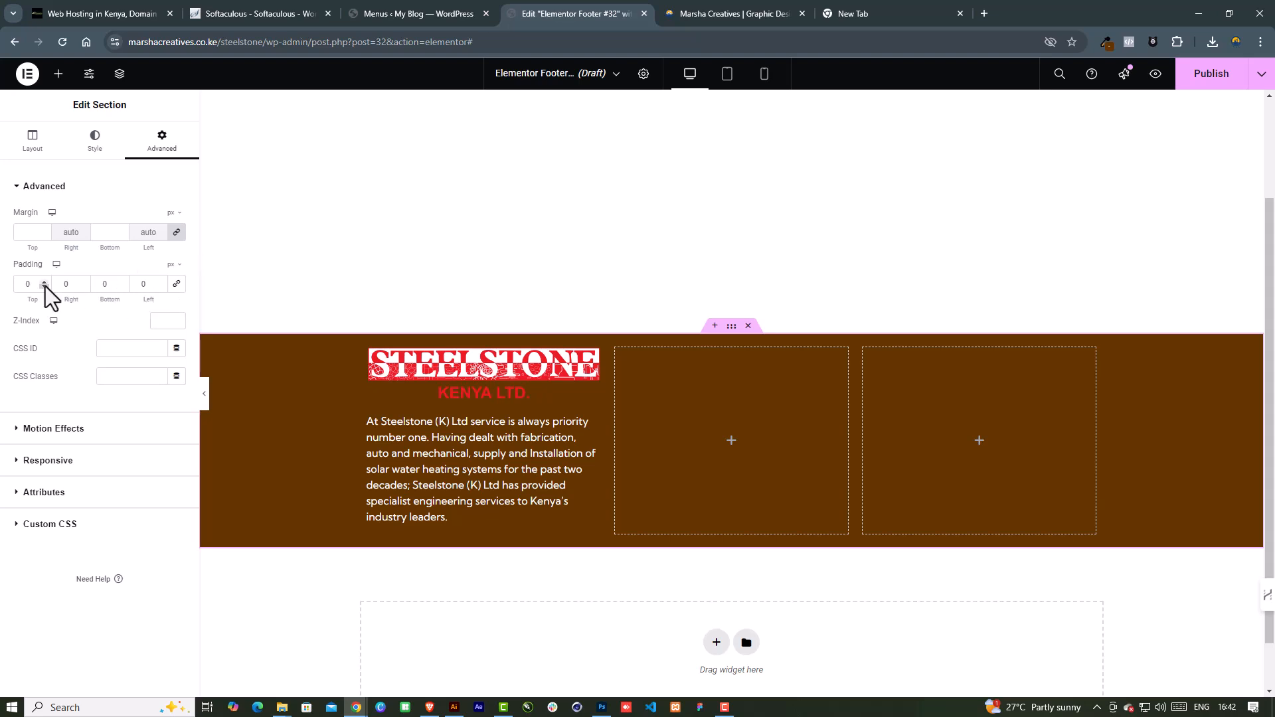
{"action": "left_click_drag", "start_coordinate": [35, 284], "coordinate": [0, 279]}
{"action": "type", "text": "40"}
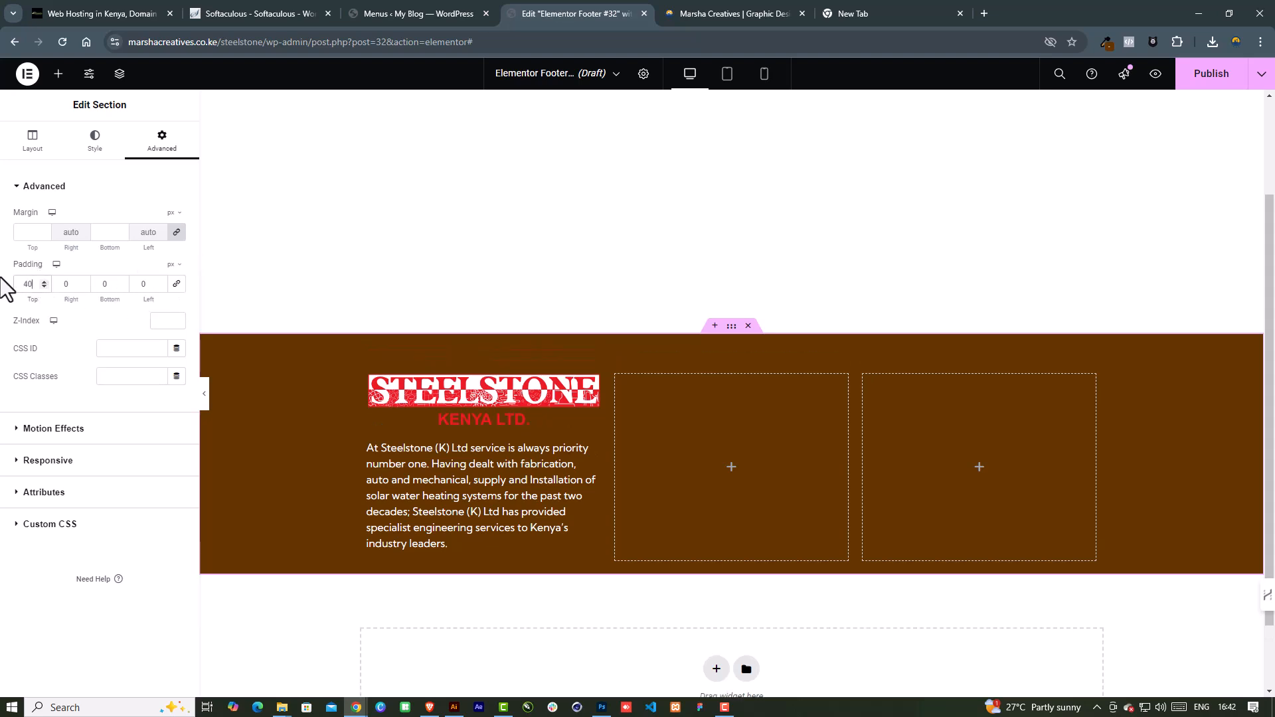
{"action": "left_click_drag", "start_coordinate": [107, 284], "coordinate": [64, 280]}
{"action": "type", "text": "40"}
Add a second single-column section below the brown one and give it a classic background in the global Text color
{"action": "scroll", "coordinate": [421, 358], "scroll_direction": "down", "scroll_amount": 2}
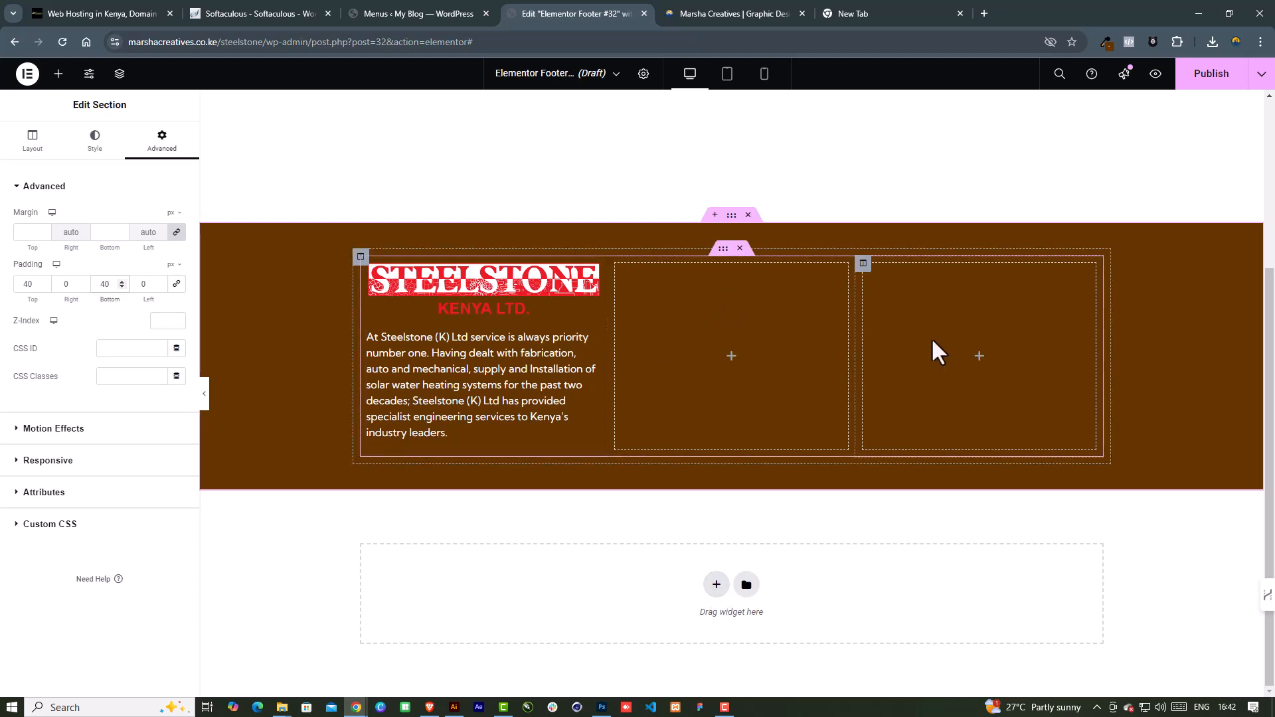
{"action": "left_click", "coordinate": [715, 584]}
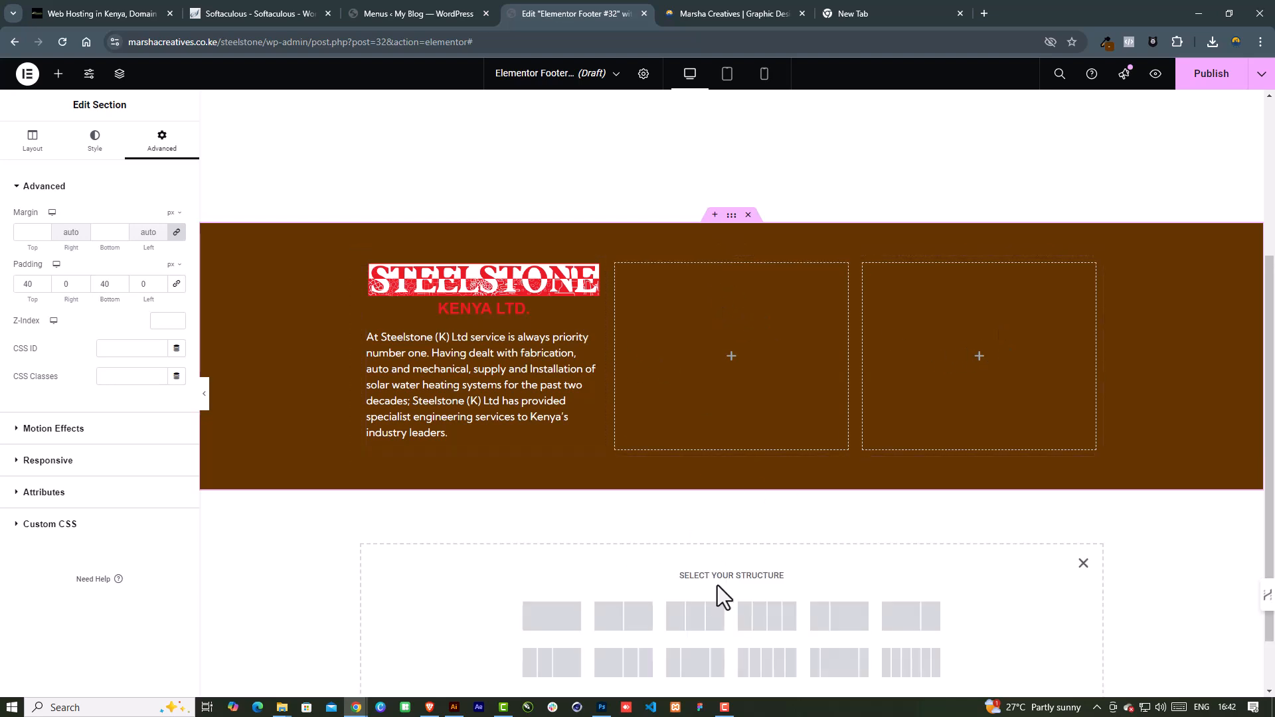
{"action": "left_click", "coordinate": [544, 628]}
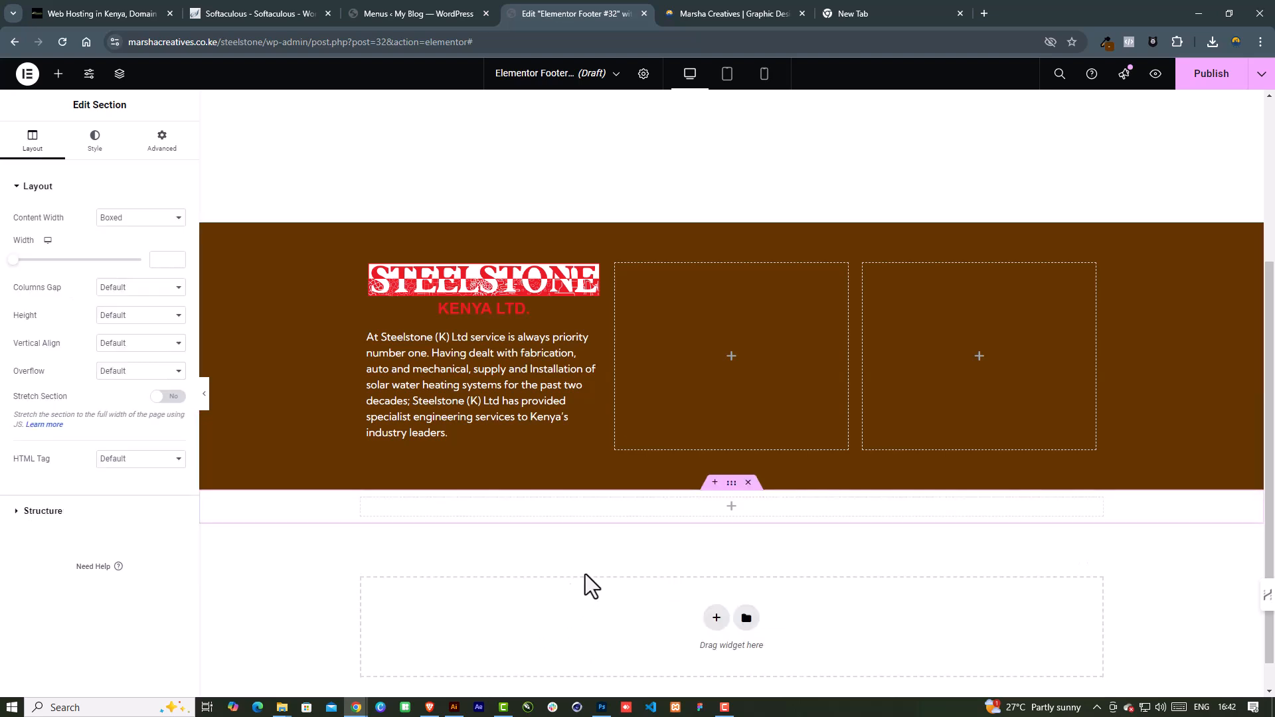
{"action": "left_click", "coordinate": [98, 144]}
{"action": "left_click", "coordinate": [124, 245]}
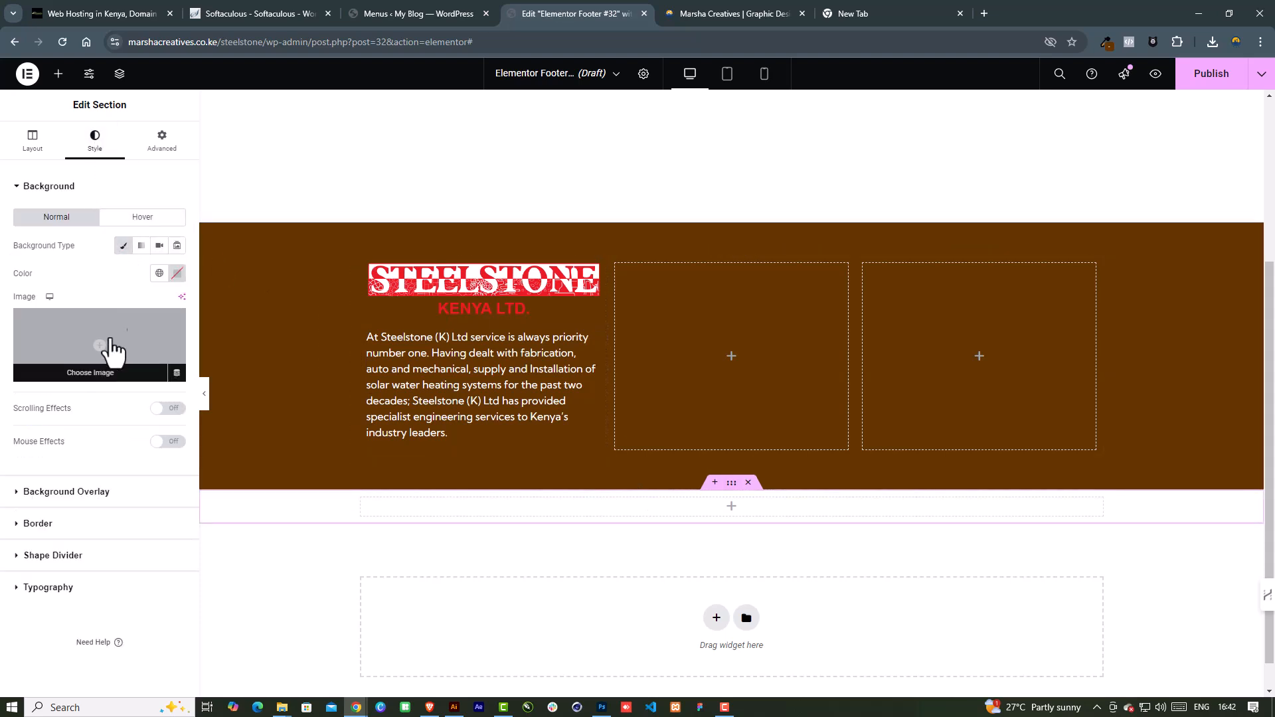
{"action": "left_click", "coordinate": [160, 273]}
{"action": "left_click", "coordinate": [60, 390]}
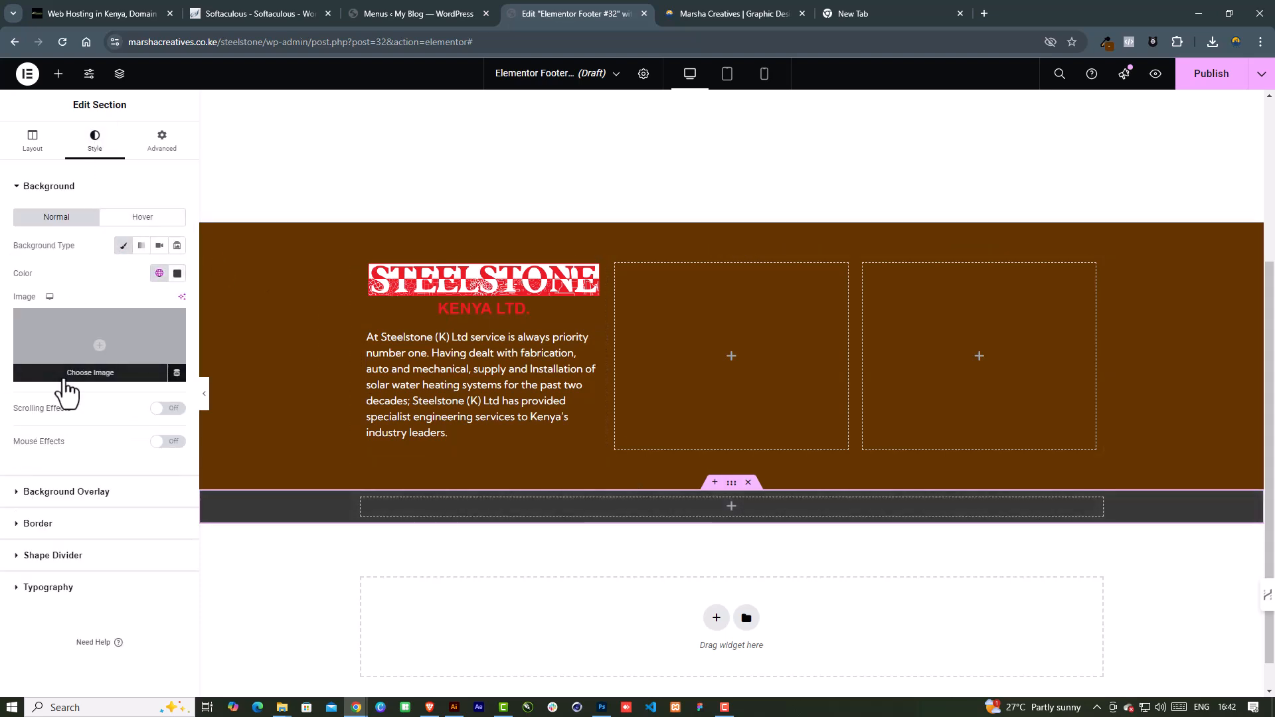
{"action": "scroll", "coordinate": [296, 458], "scroll_direction": "up", "scroll_amount": 4}
{"action": "scroll", "coordinate": [250, 378], "scroll_direction": "down", "scroll_amount": 4}
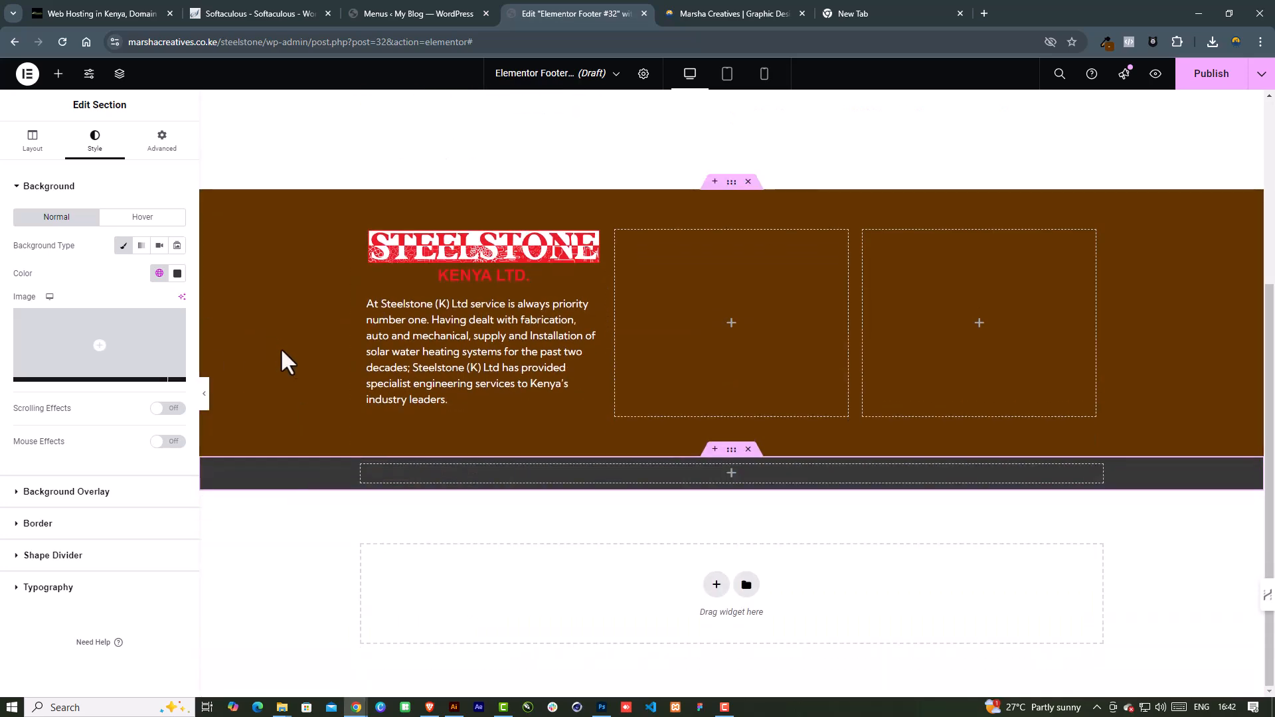
{"action": "scroll", "coordinate": [371, 495], "scroll_direction": "up", "scroll_amount": 2}
{"action": "scroll", "coordinate": [424, 494], "scroll_direction": "up", "scroll_amount": 2}
{"action": "scroll", "coordinate": [425, 498], "scroll_direction": "down", "scroll_amount": 4}
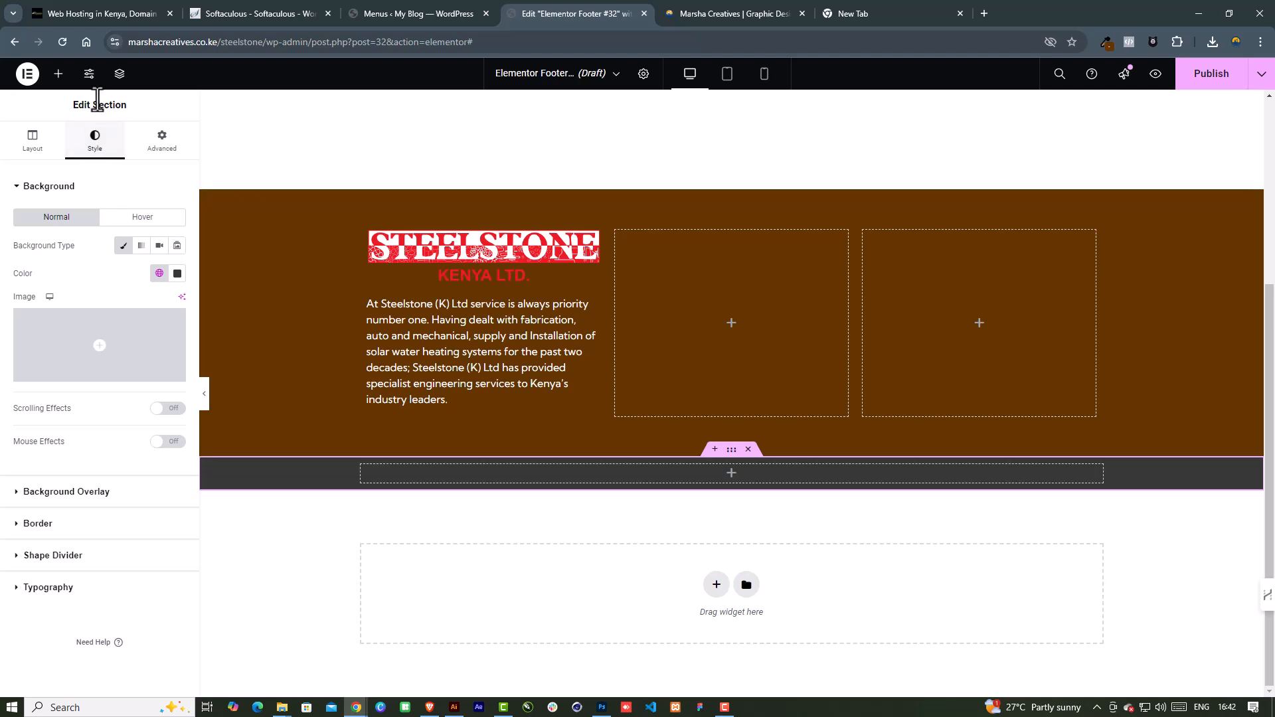
Add a Text Editor widget to the dark bottom section, with white #FFFFFF text aligned to the center
{"action": "left_click", "coordinate": [58, 73]}
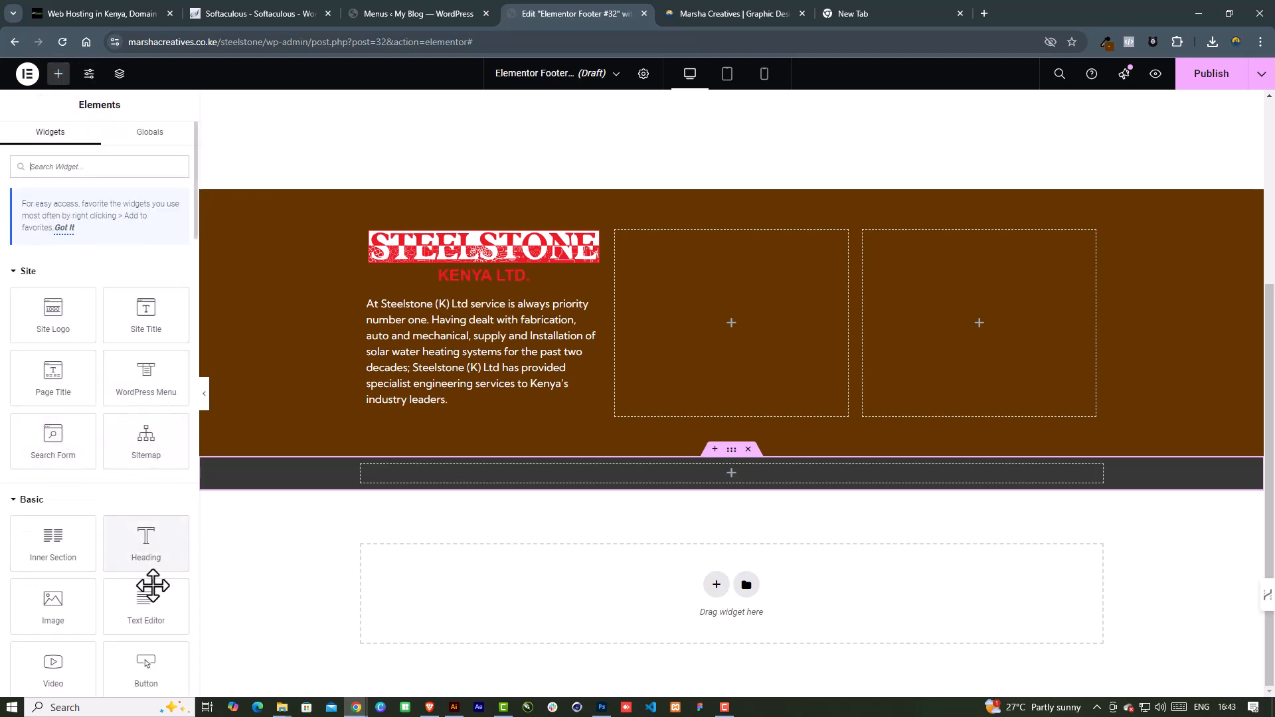
{"action": "left_click_drag", "start_coordinate": [137, 621], "coordinate": [695, 474]}
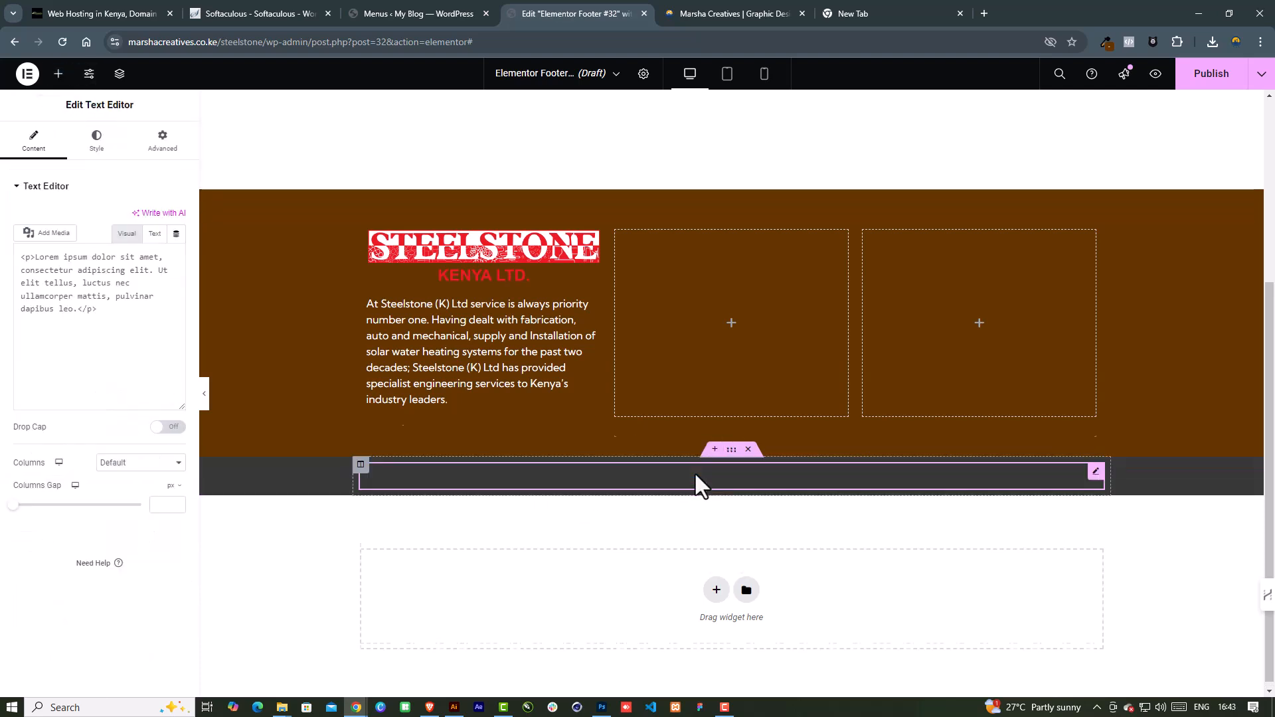
{"action": "left_click", "coordinate": [97, 141]}
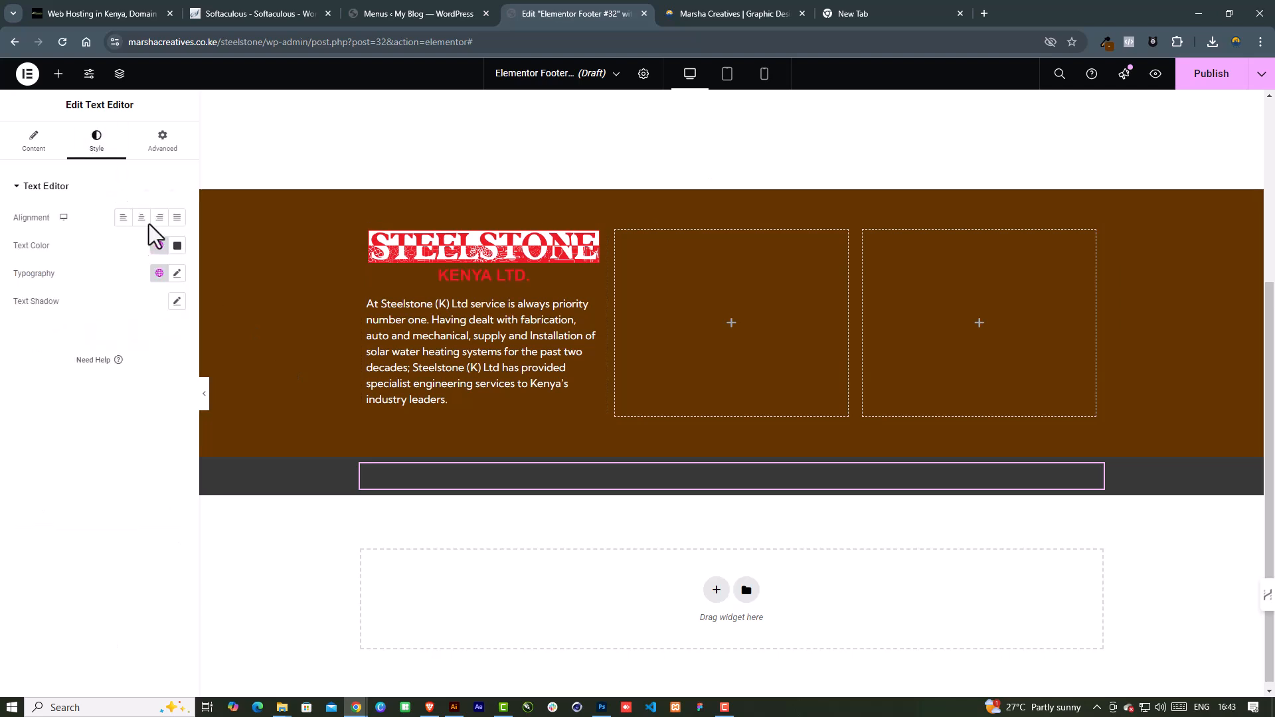
{"action": "left_click", "coordinate": [177, 245]}
{"action": "left_click_drag", "start_coordinate": [118, 315], "coordinate": [74, 255]}
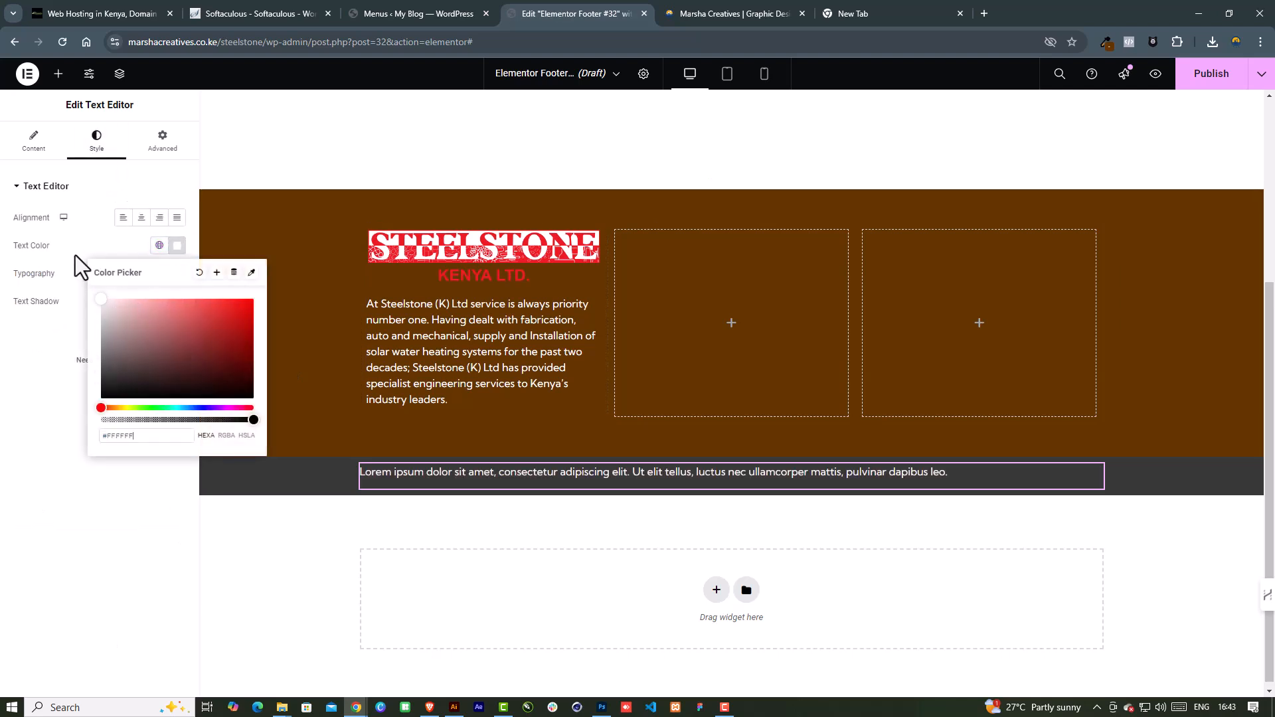
{"action": "left_click", "coordinate": [137, 219]}
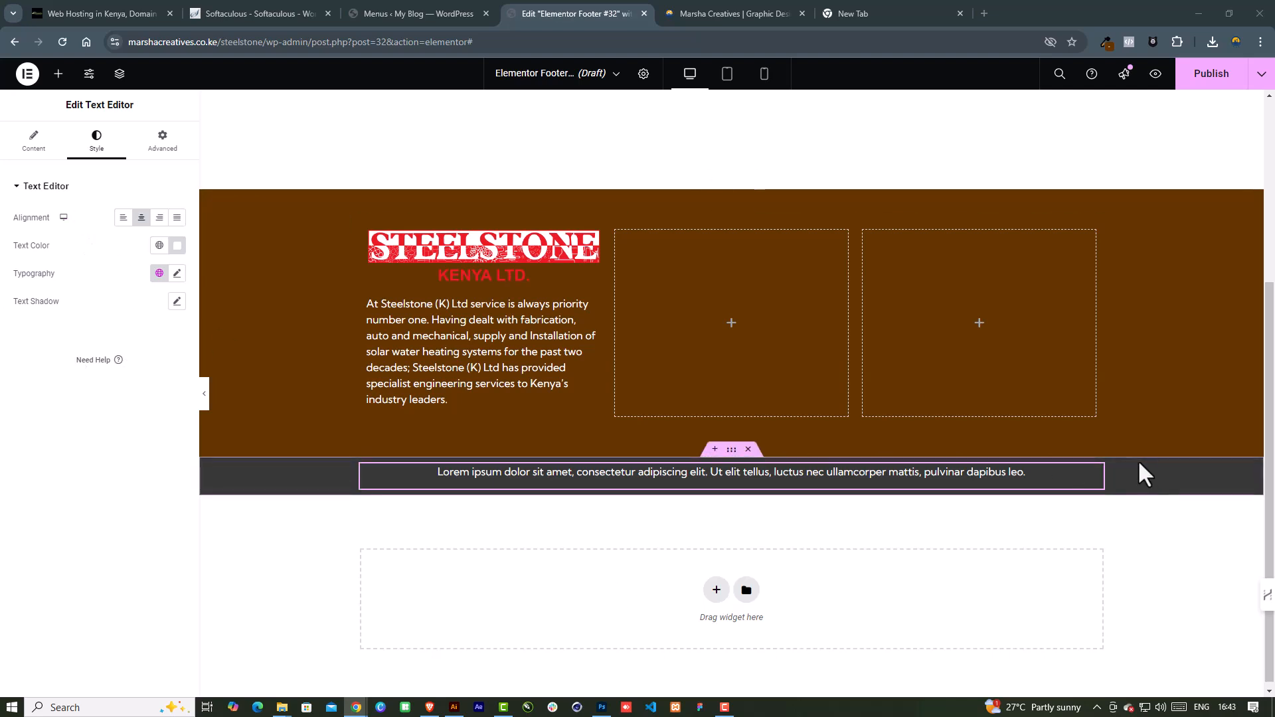
Replace the placeholder text in the dark bottom bar with "© Copyright 2024 - Steelstone Kenya Limited"
{"action": "left_click", "coordinate": [34, 145]}
{"action": "key", "text": "ctrl+a"}
{"action": "type", "text": "Copyright 2015 - Steelstone Kenya Limited"}
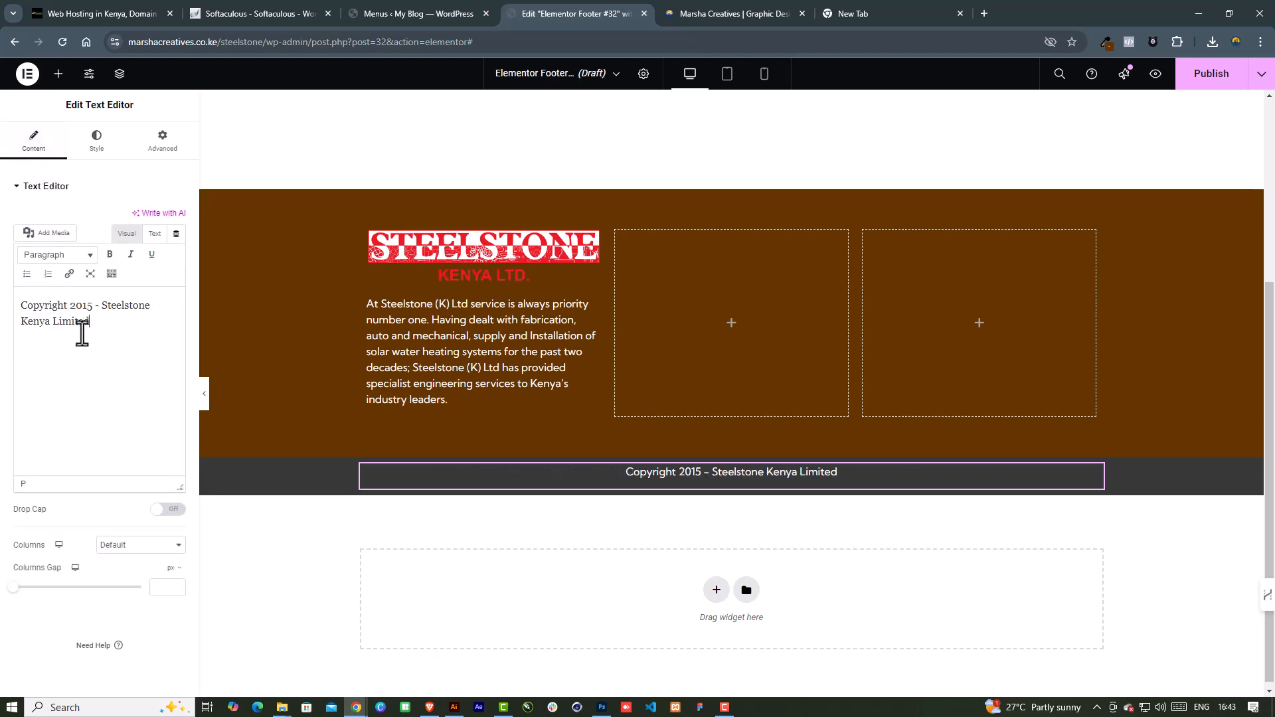
{"action": "key", "text": "alt+Tab"}
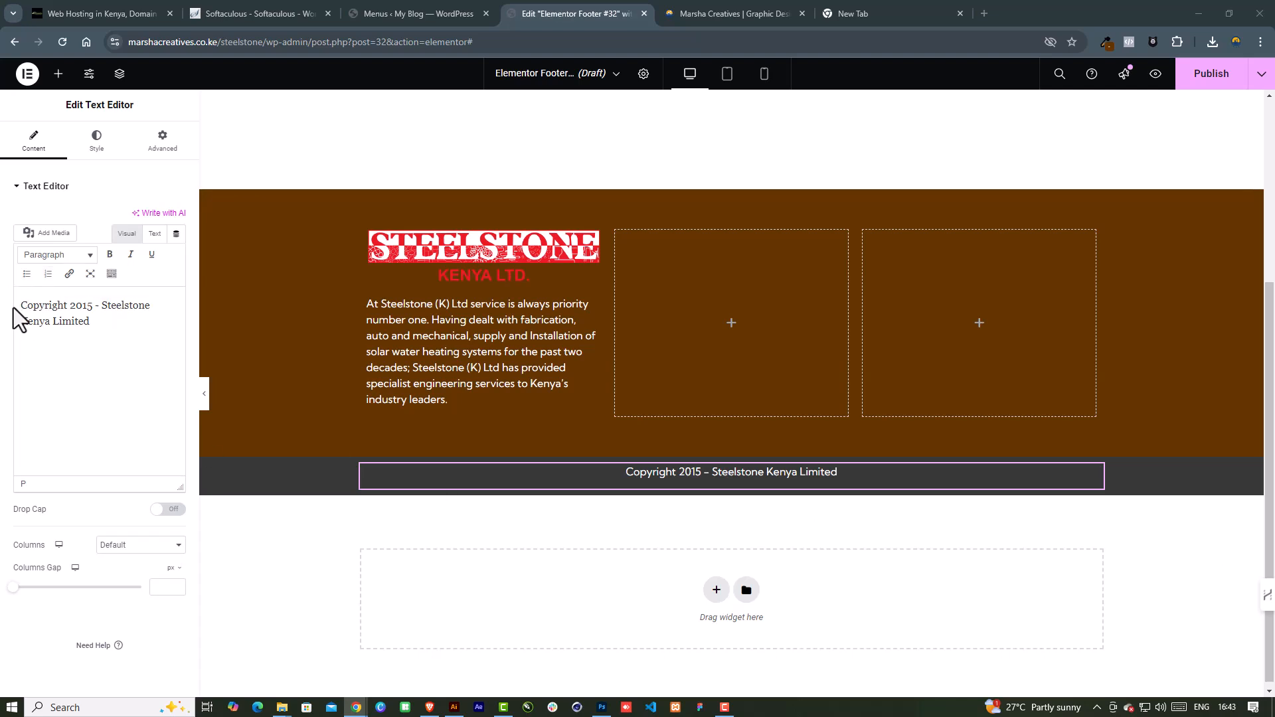
{"action": "type", "text": "©"}
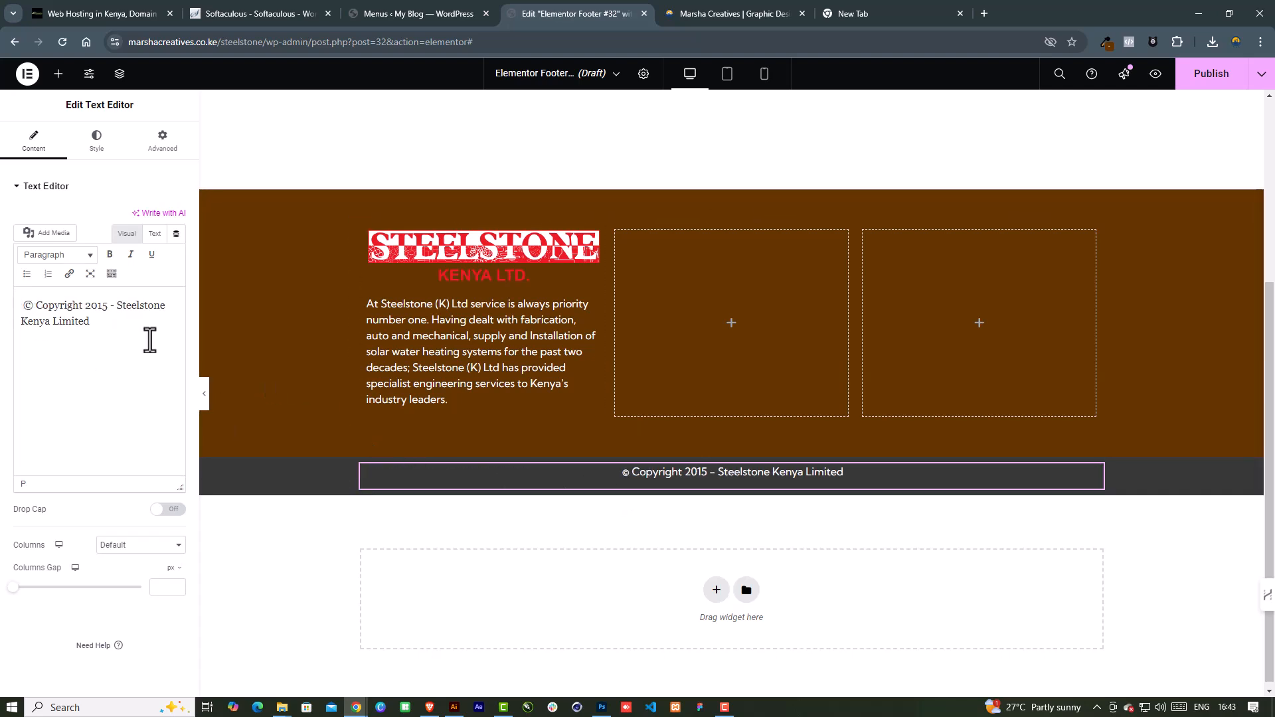
{"action": "double_click", "coordinate": [95, 306]}
{"action": "type", "text": "2024"}
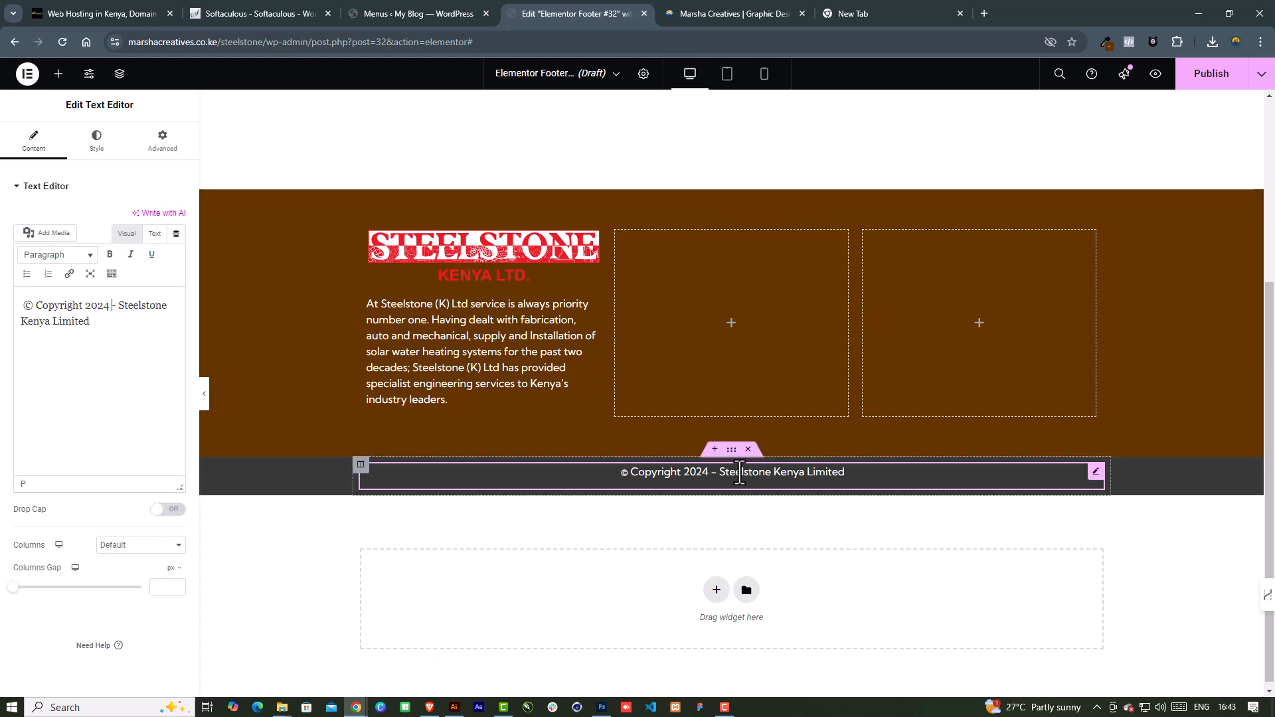
Change the bottom bar section's background to the red global color and preview the footer with the editing panel hidden
{"action": "left_click", "coordinate": [731, 449]}
{"action": "left_click", "coordinate": [95, 139]}
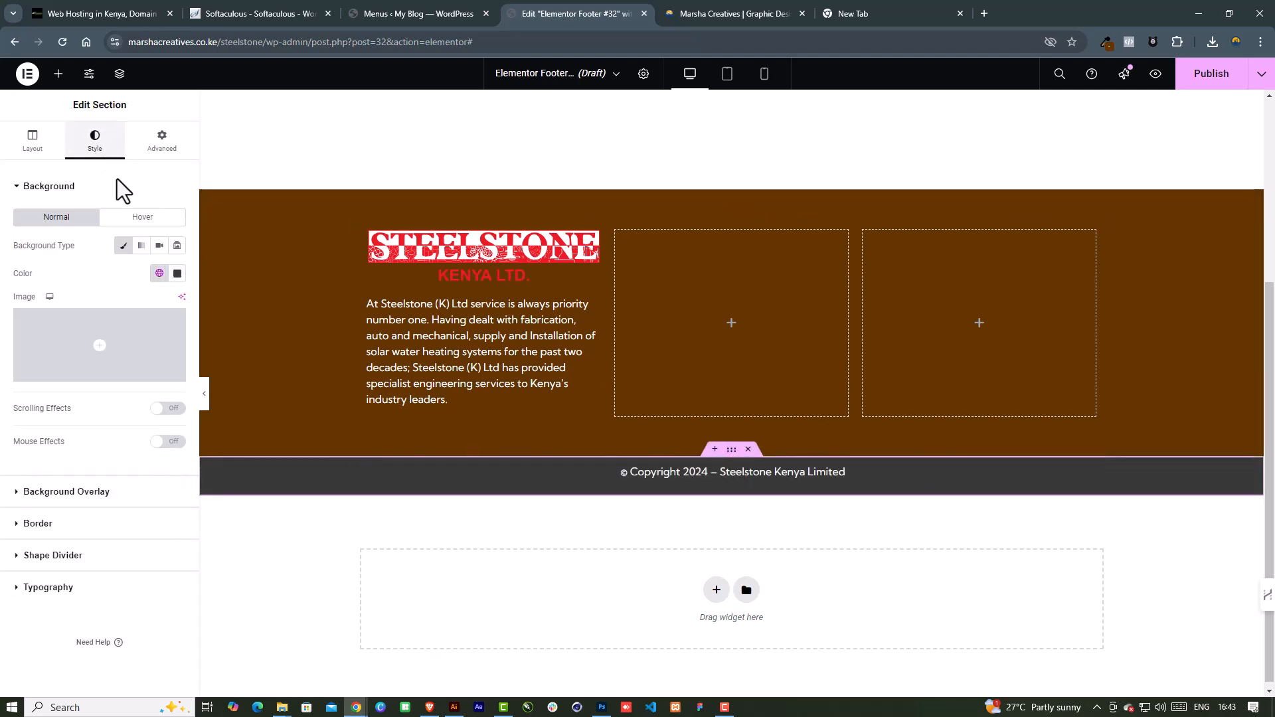
{"action": "left_click", "coordinate": [160, 272]}
{"action": "left_click", "coordinate": [56, 340]}
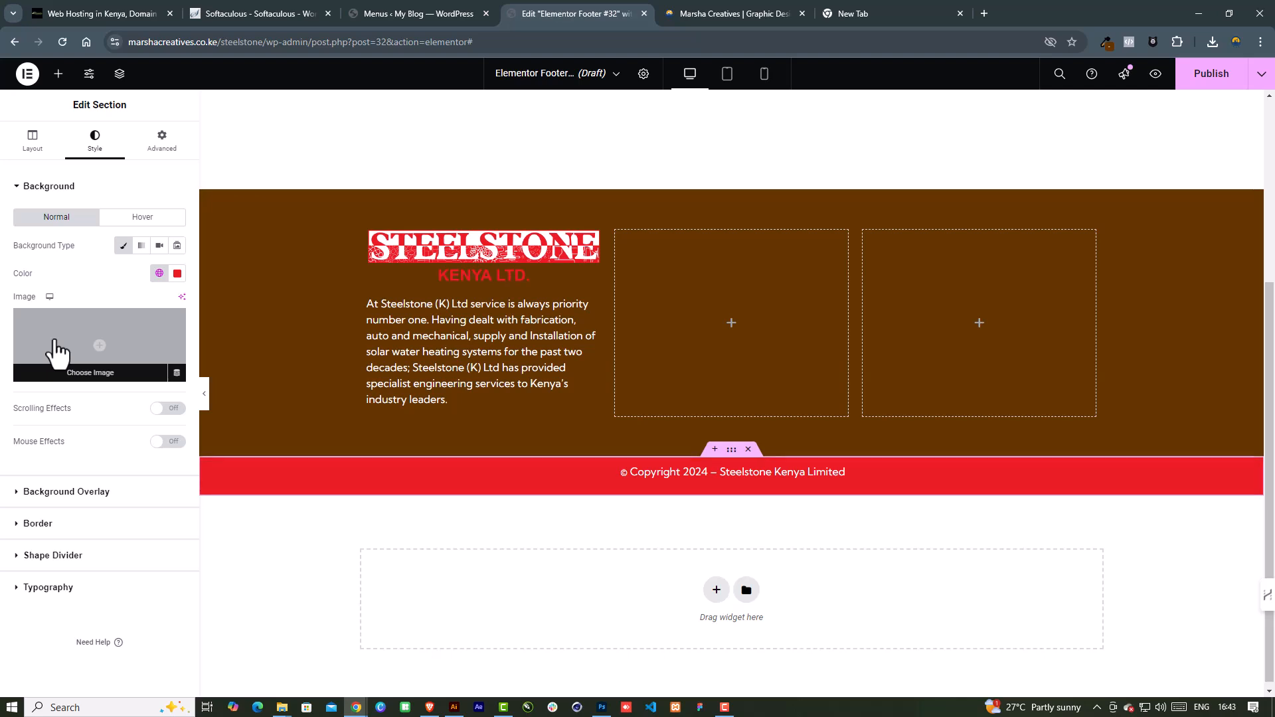
{"action": "left_click", "coordinate": [205, 394]}
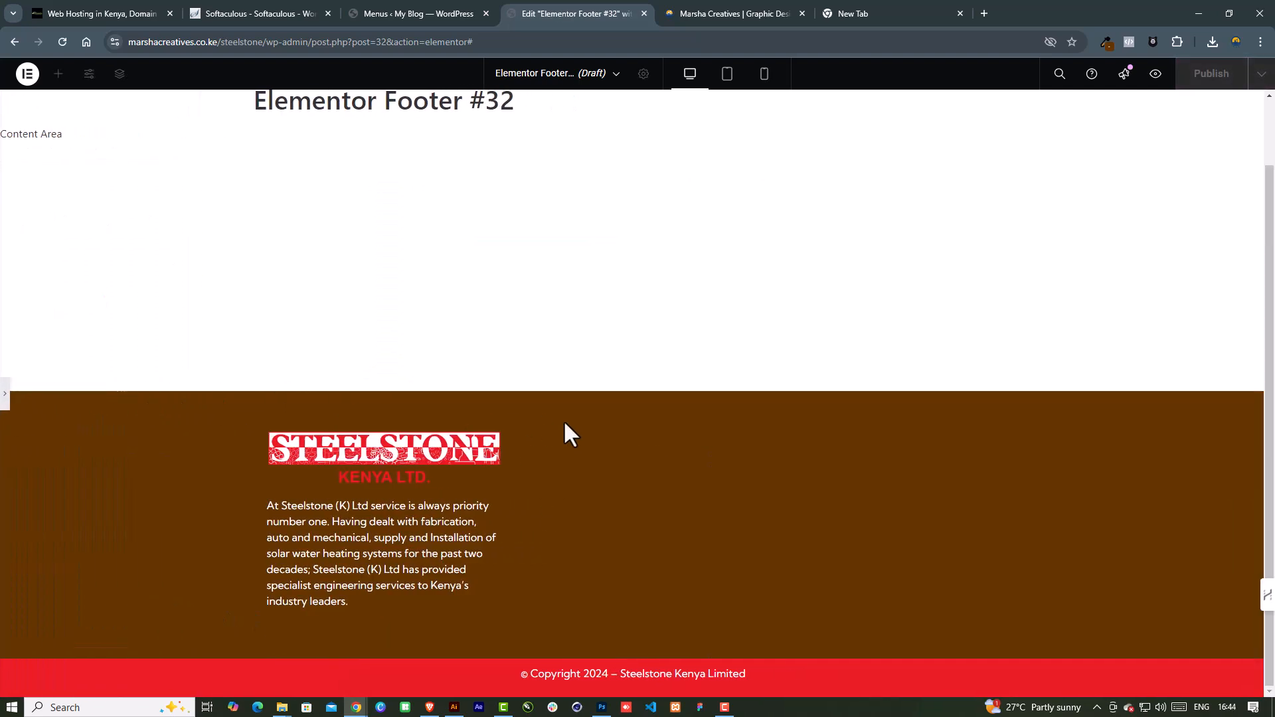
{"action": "scroll", "coordinate": [580, 441], "scroll_direction": "down", "scroll_amount": 1}
{"action": "scroll", "coordinate": [565, 339], "scroll_direction": "up", "scroll_amount": 1}
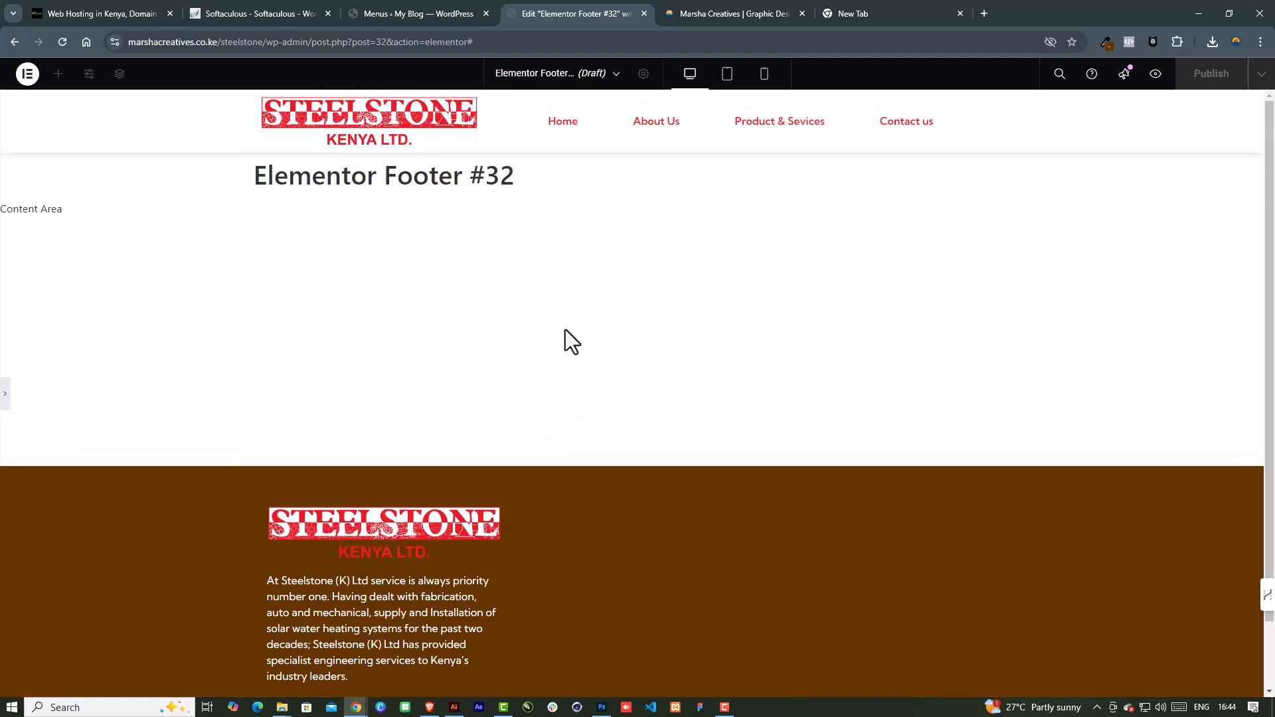
{"action": "left_click", "coordinate": [7, 401]}
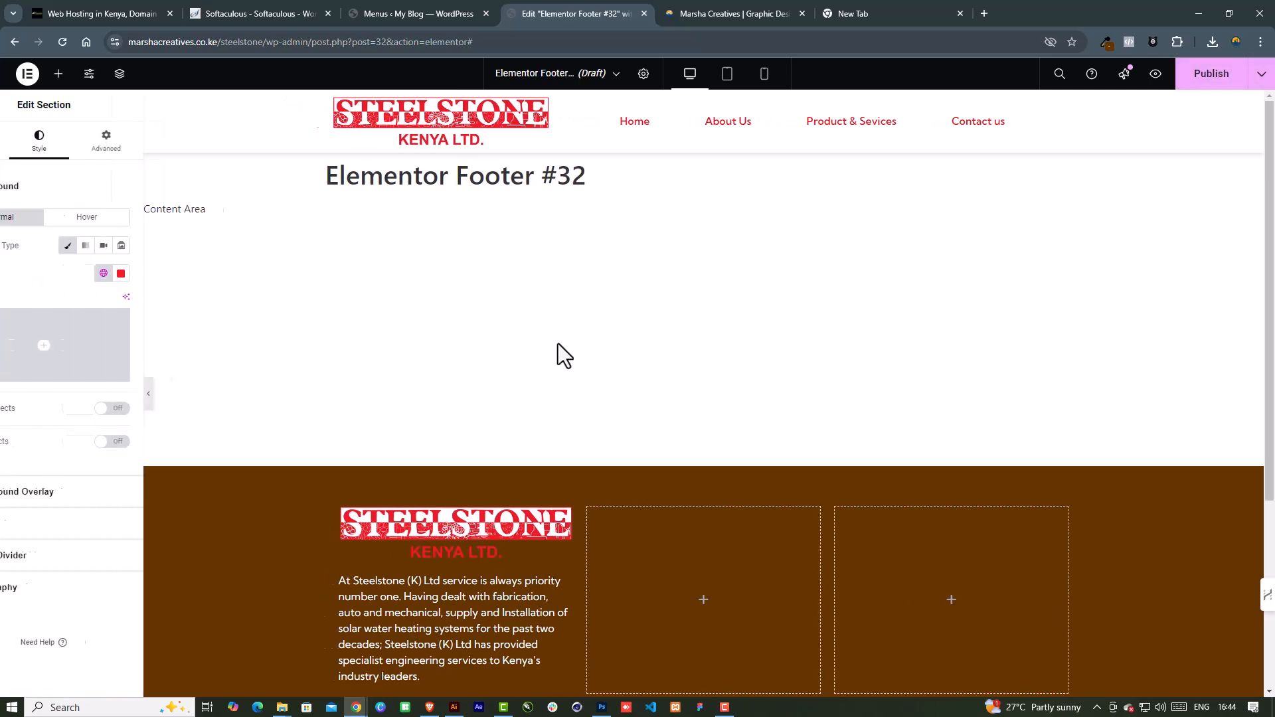
Add a Heading widget to the brown section's middle column and title it "Quick Links"
{"action": "scroll", "coordinate": [694, 325], "scroll_direction": "down", "scroll_amount": 3}
{"action": "scroll", "coordinate": [694, 325], "scroll_direction": "down", "scroll_amount": 1}
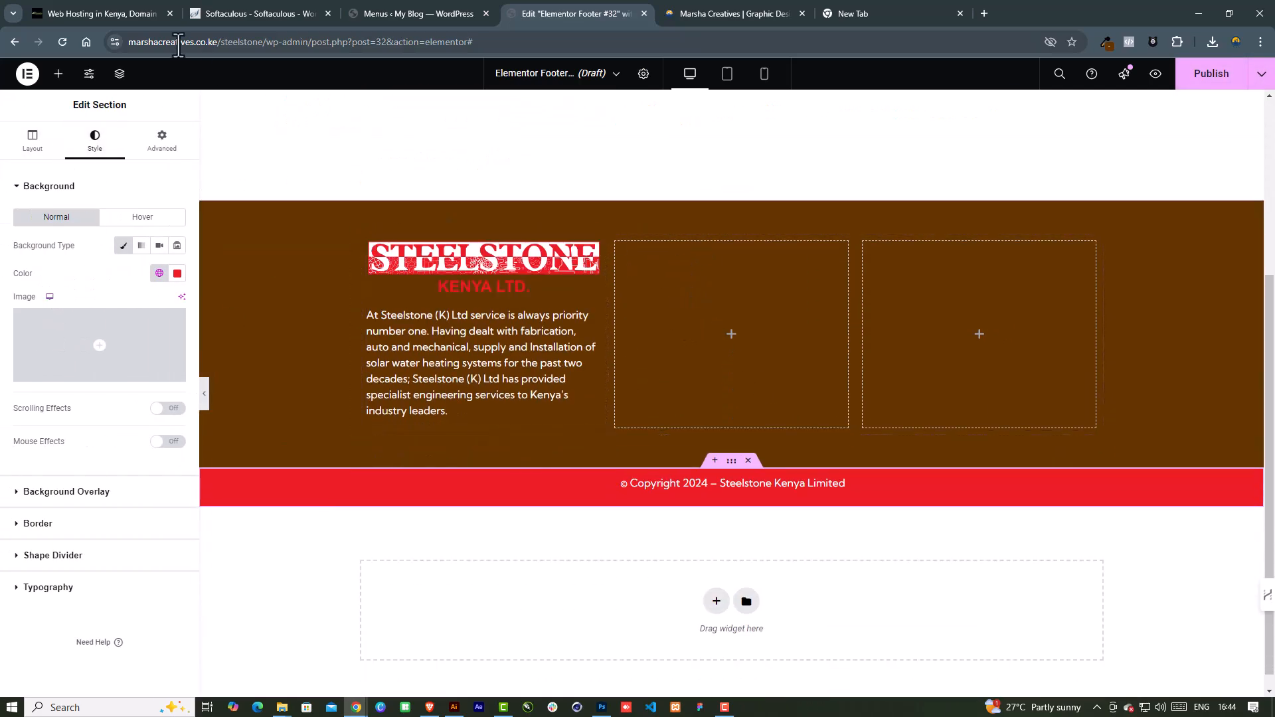
{"action": "left_click", "coordinate": [58, 74]}
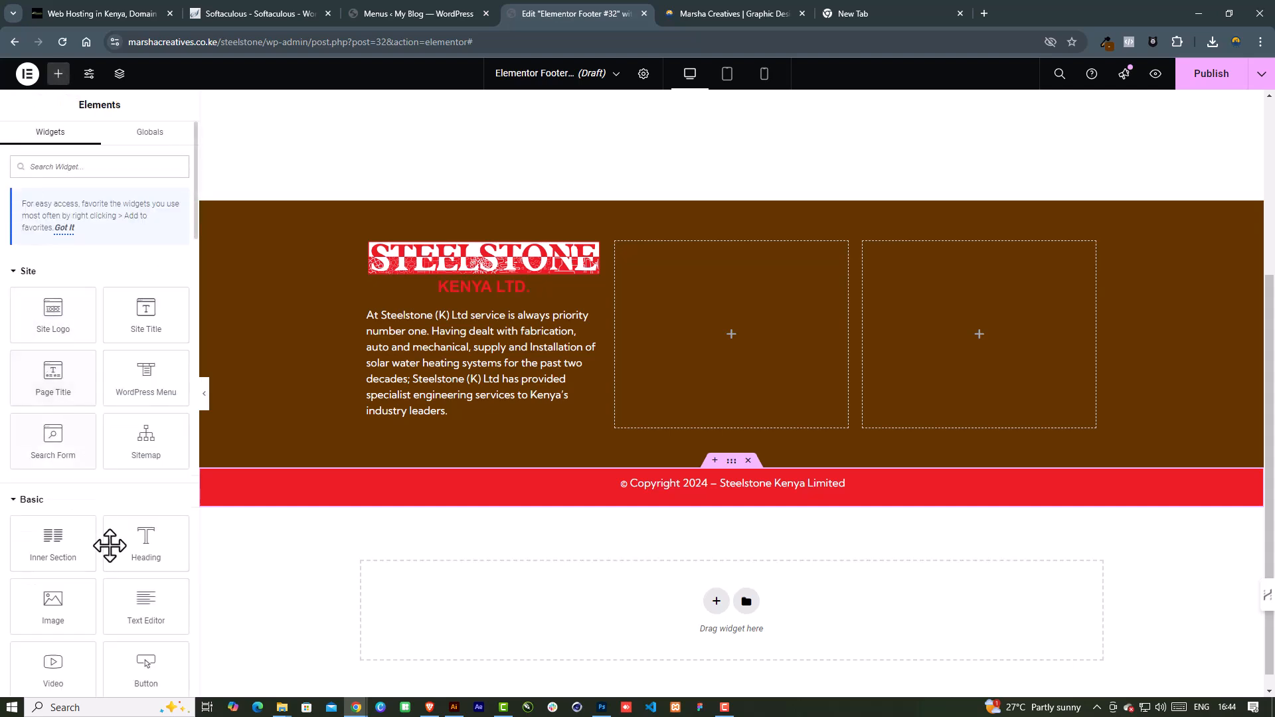
{"action": "scroll", "coordinate": [103, 531], "scroll_direction": "down", "scroll_amount": 2}
{"action": "left_click_drag", "start_coordinate": [140, 411], "coordinate": [735, 344]}
{"action": "left_click_drag", "start_coordinate": [126, 233], "coordinate": [1, 236]}
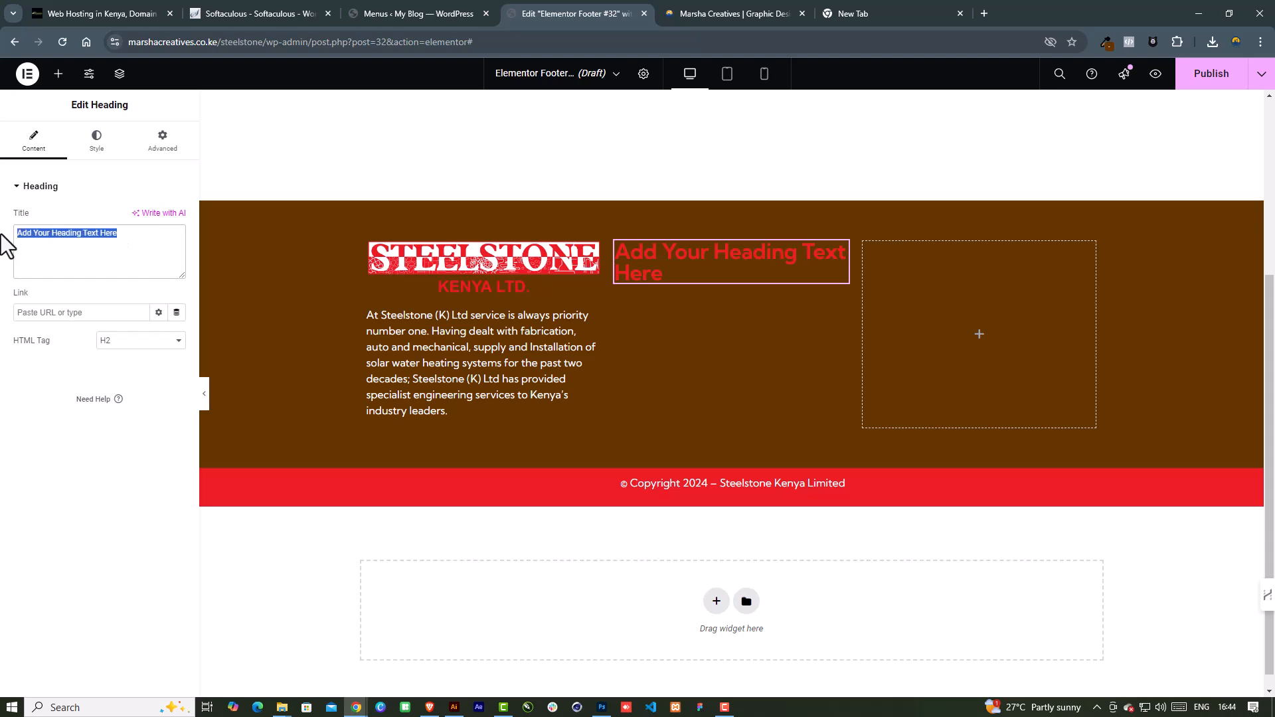
{"action": "type", "text": "Quick Links"}
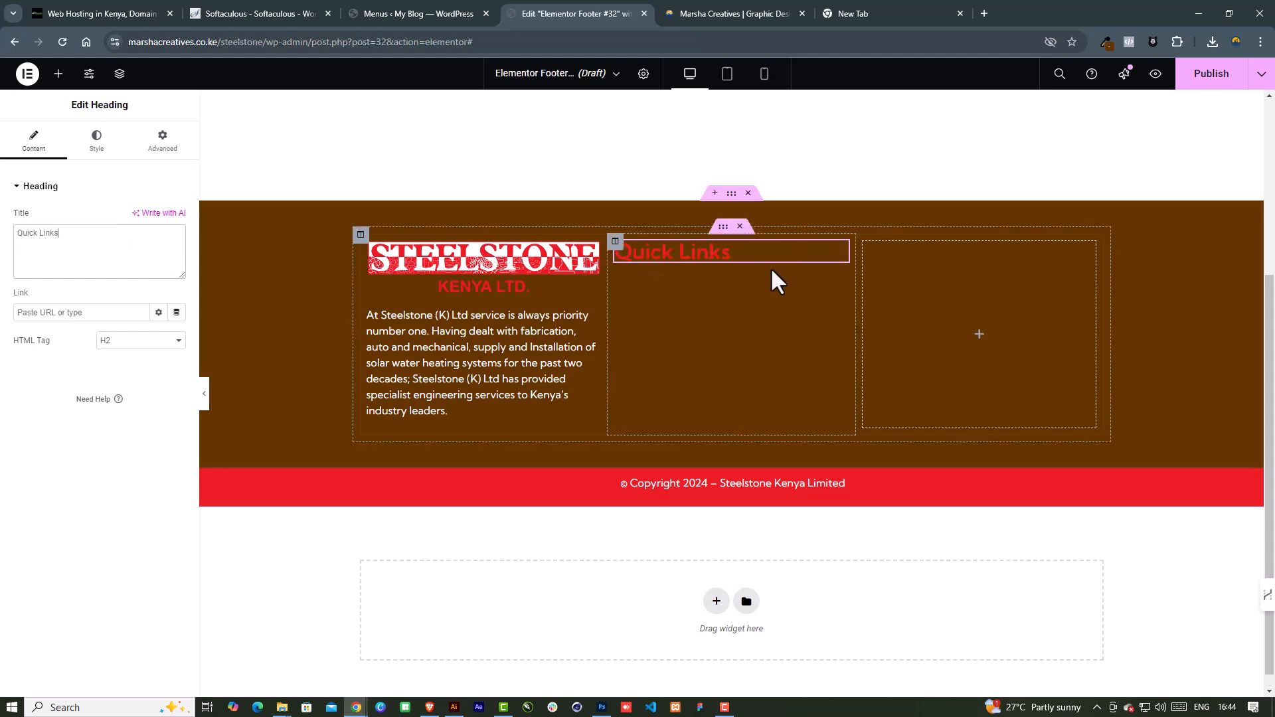
Duplicate the "Quick Links" heading, move the copy to the third column and retitle it "Let's Connect"
{"action": "right_click", "coordinate": [840, 255]}
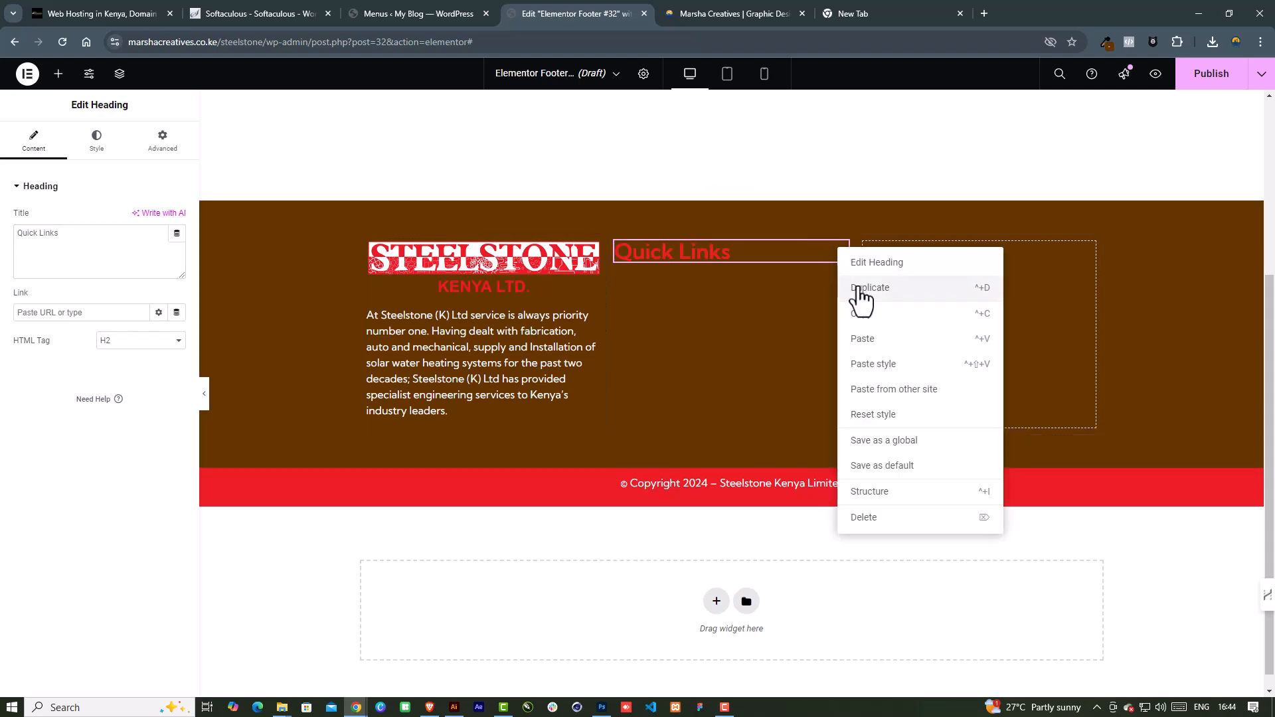
{"action": "left_click", "coordinate": [859, 285]}
{"action": "left_click_drag", "start_coordinate": [840, 284], "coordinate": [974, 279]}
{"action": "left_click_drag", "start_coordinate": [77, 244], "coordinate": [2, 246]}
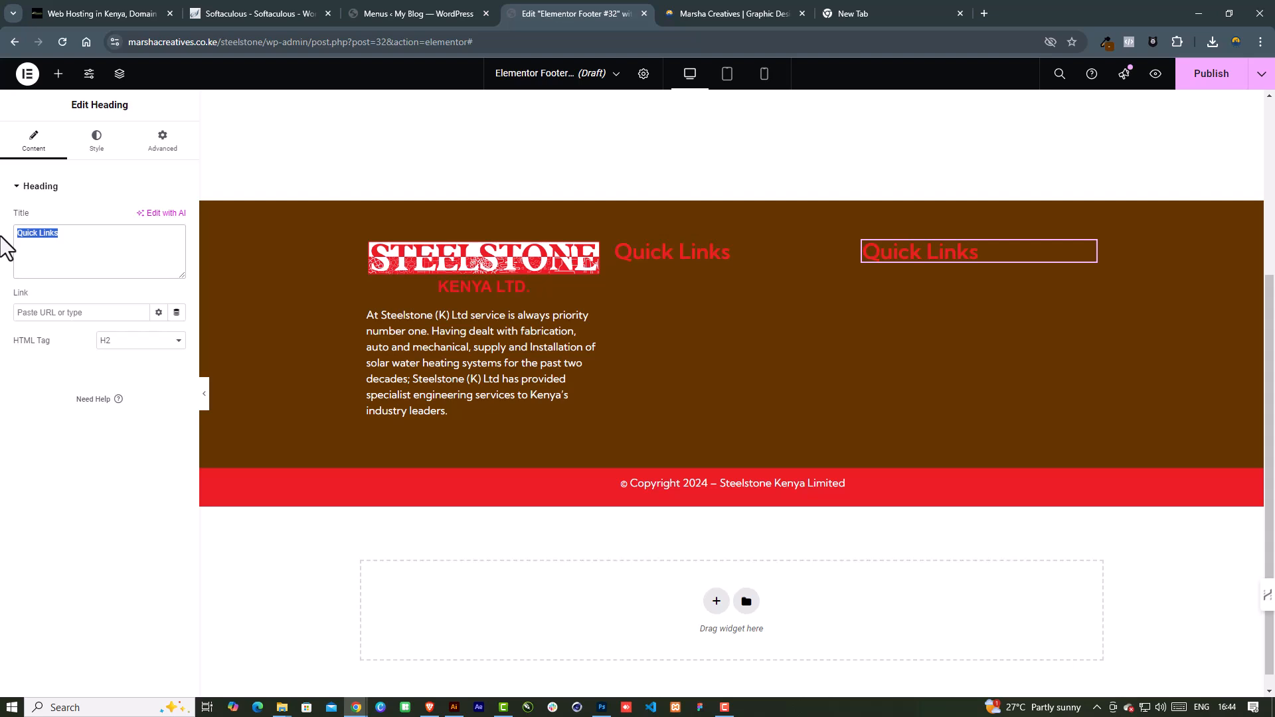
{"action": "type", "text": "Let's Connect"}
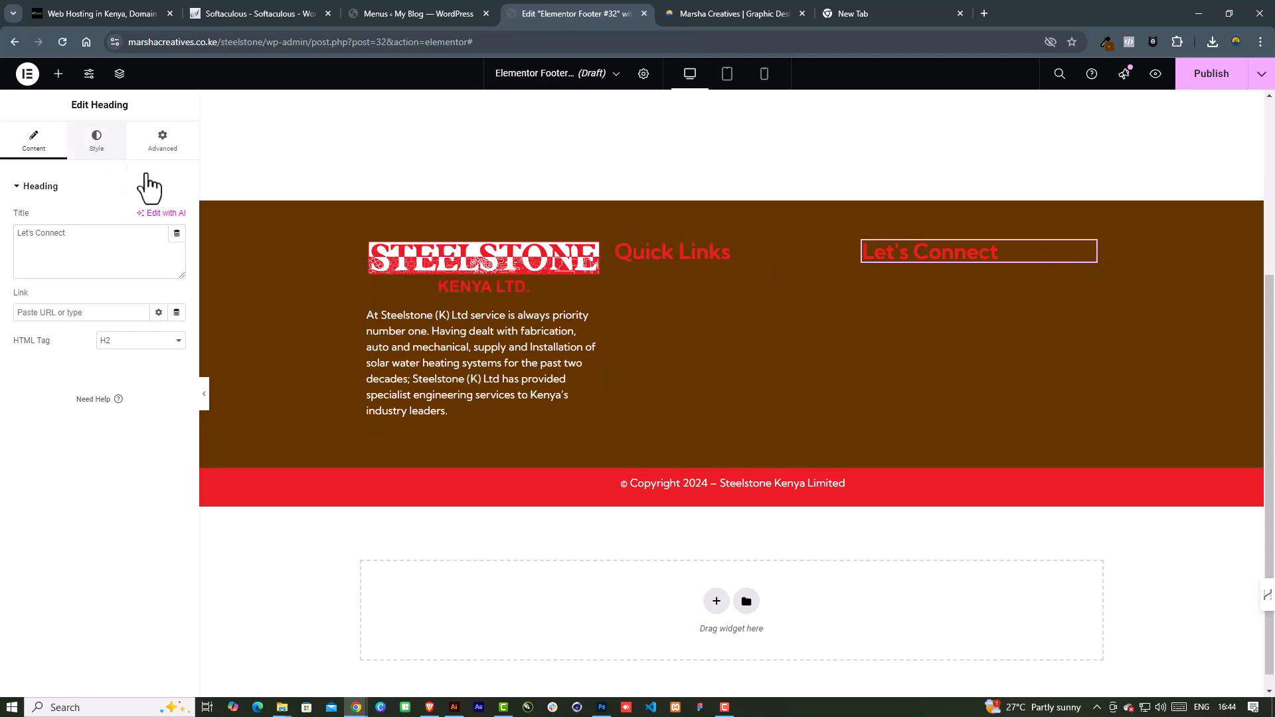
Set the text color of the "Let's Connect" and "Quick Links" headings to white, #FFFFFF
{"action": "left_click", "coordinate": [96, 141]}
{"action": "left_click", "coordinate": [177, 246]}
{"action": "left_click", "coordinate": [101, 299]}
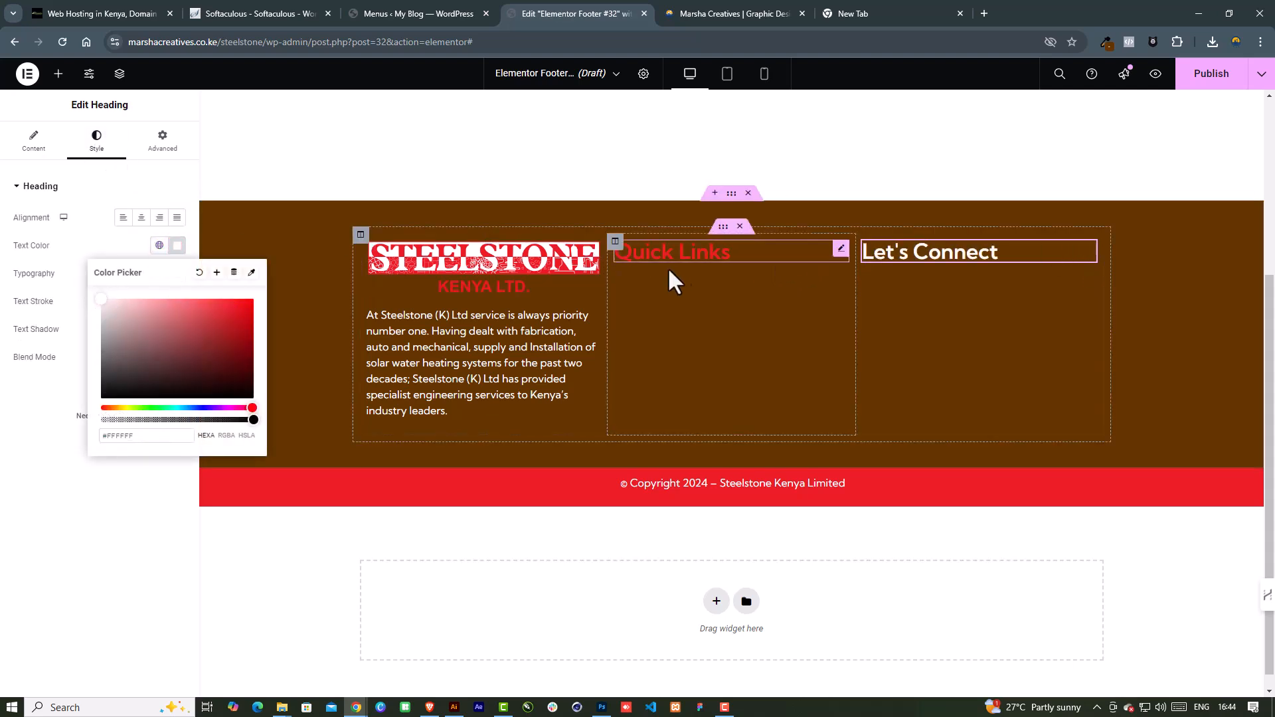
{"action": "left_click", "coordinate": [616, 257]}
{"action": "left_click", "coordinate": [96, 141]}
{"action": "left_click", "coordinate": [177, 245]}
{"action": "left_click", "coordinate": [103, 299]}
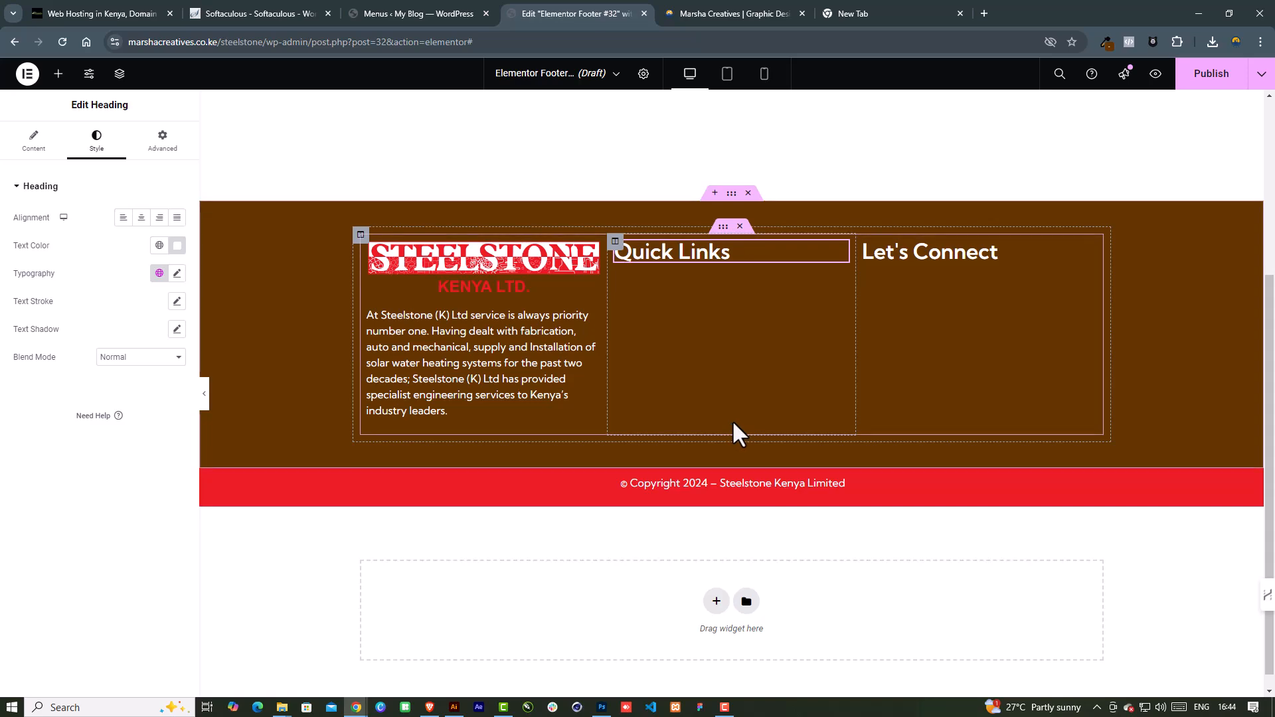
Add a WordPress Menu widget below the "Quick Links" heading and set its layout to Vertical
{"action": "scroll", "coordinate": [734, 428], "scroll_direction": "up", "scroll_amount": 4}
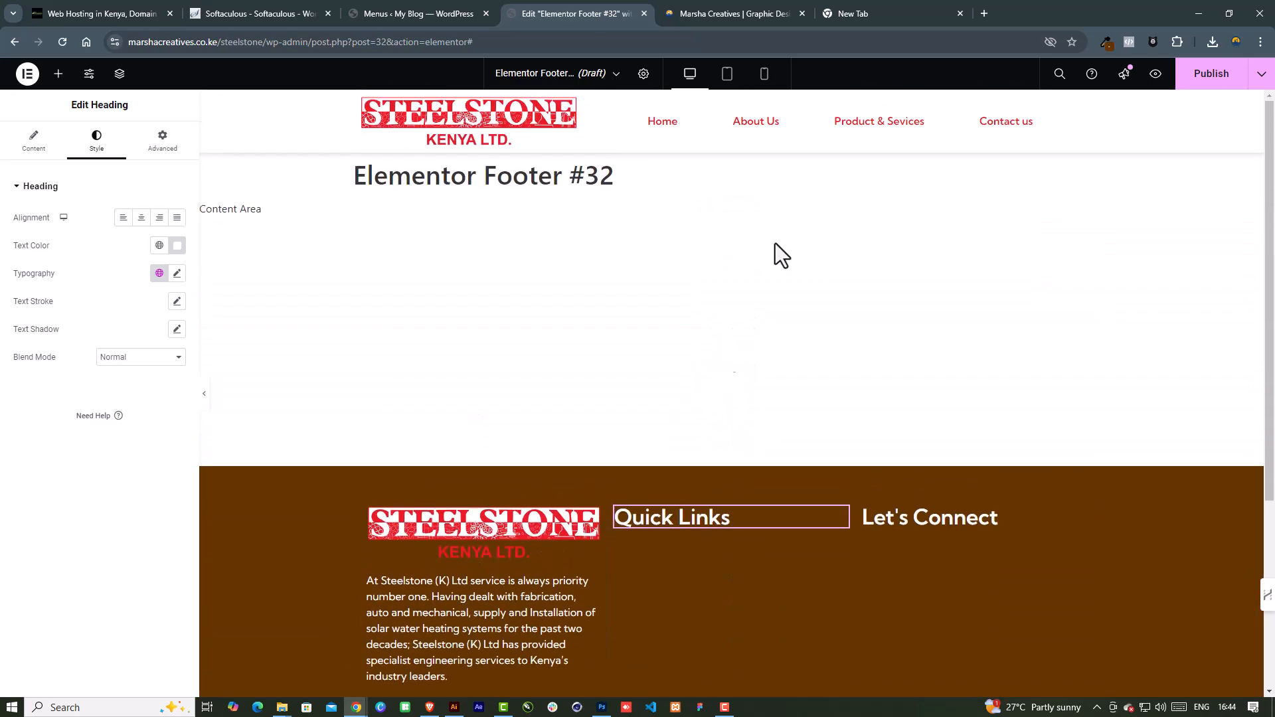
{"action": "scroll", "coordinate": [869, 156], "scroll_direction": "down", "scroll_amount": 4}
{"action": "left_click", "coordinate": [58, 74]}
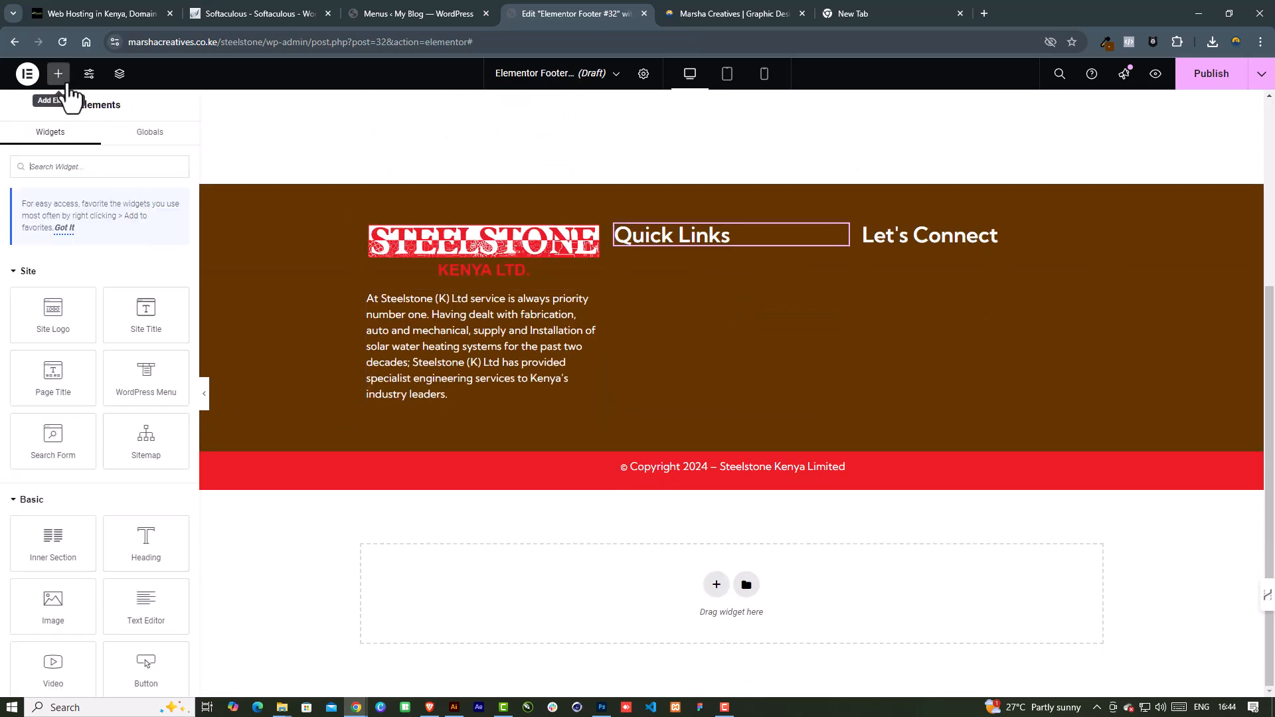
{"action": "scroll", "coordinate": [110, 472], "scroll_direction": "down", "scroll_amount": 1}
{"action": "left_click_drag", "start_coordinate": [138, 312], "coordinate": [672, 248]}
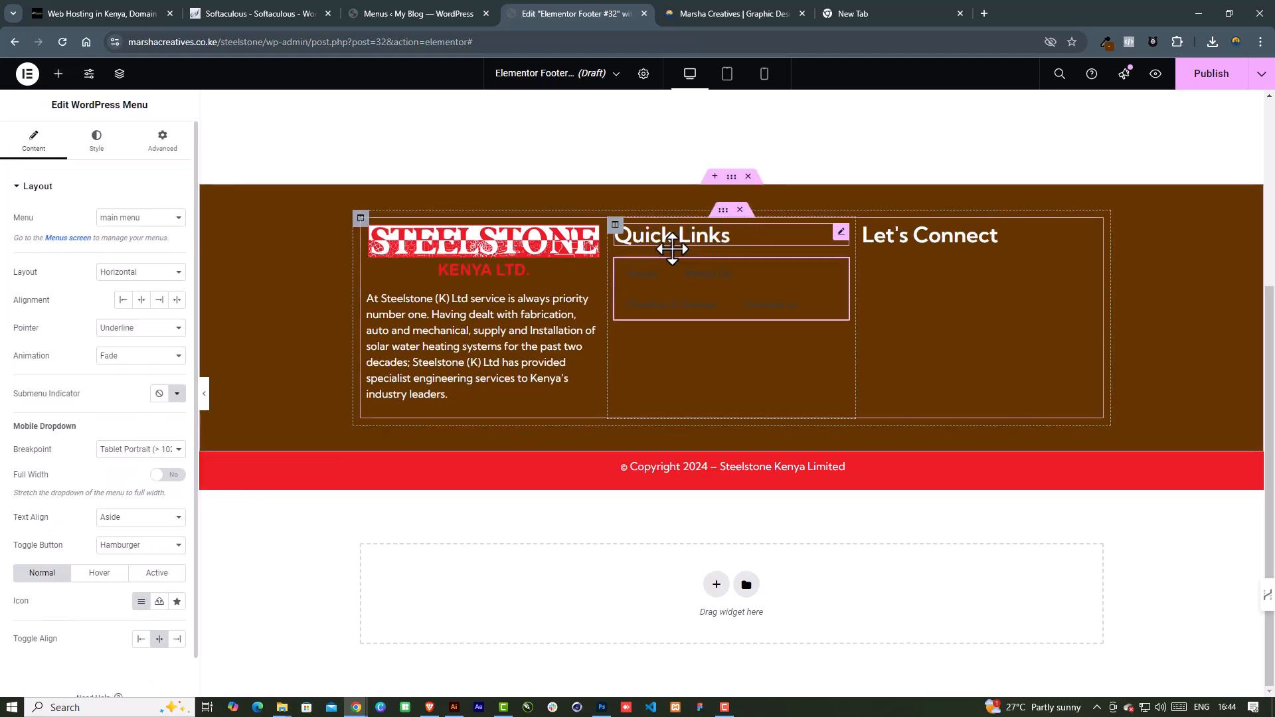
{"action": "left_click", "coordinate": [135, 272]}
{"action": "left_click", "coordinate": [123, 305]}
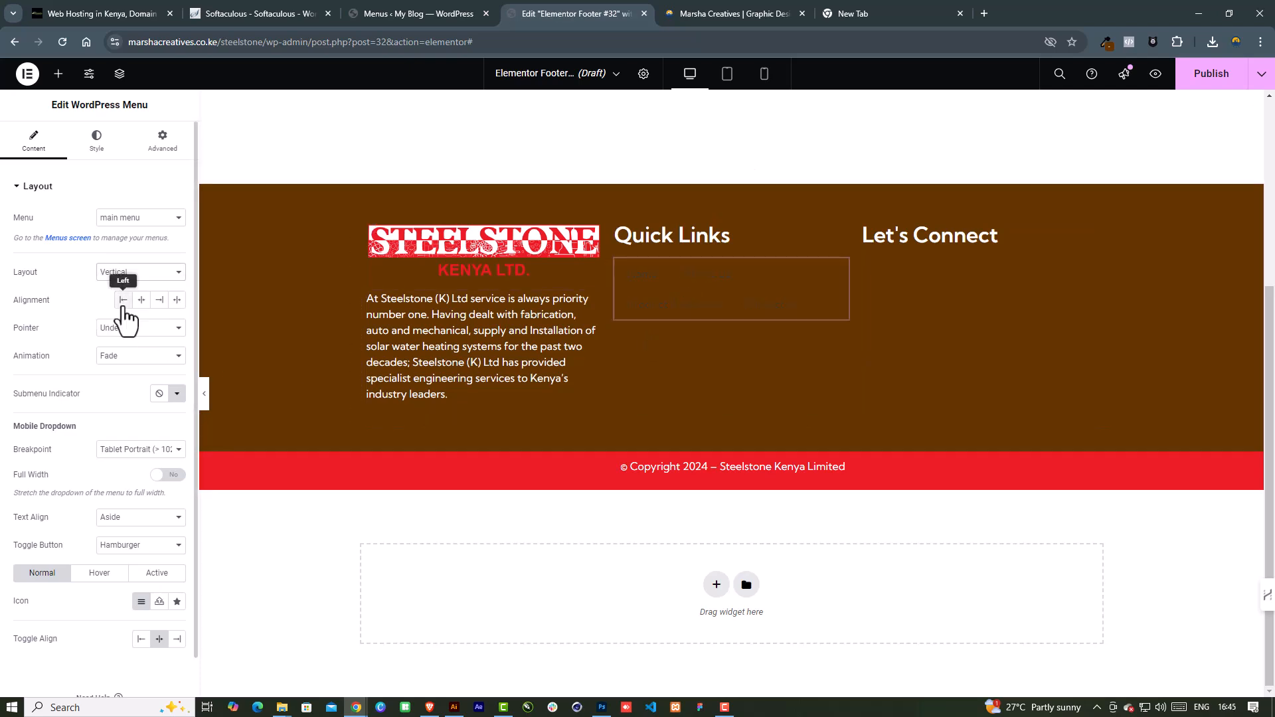
Set the normal text color of the Quick Links menu items to white, #FFFFFF
{"action": "left_click", "coordinate": [96, 145]}
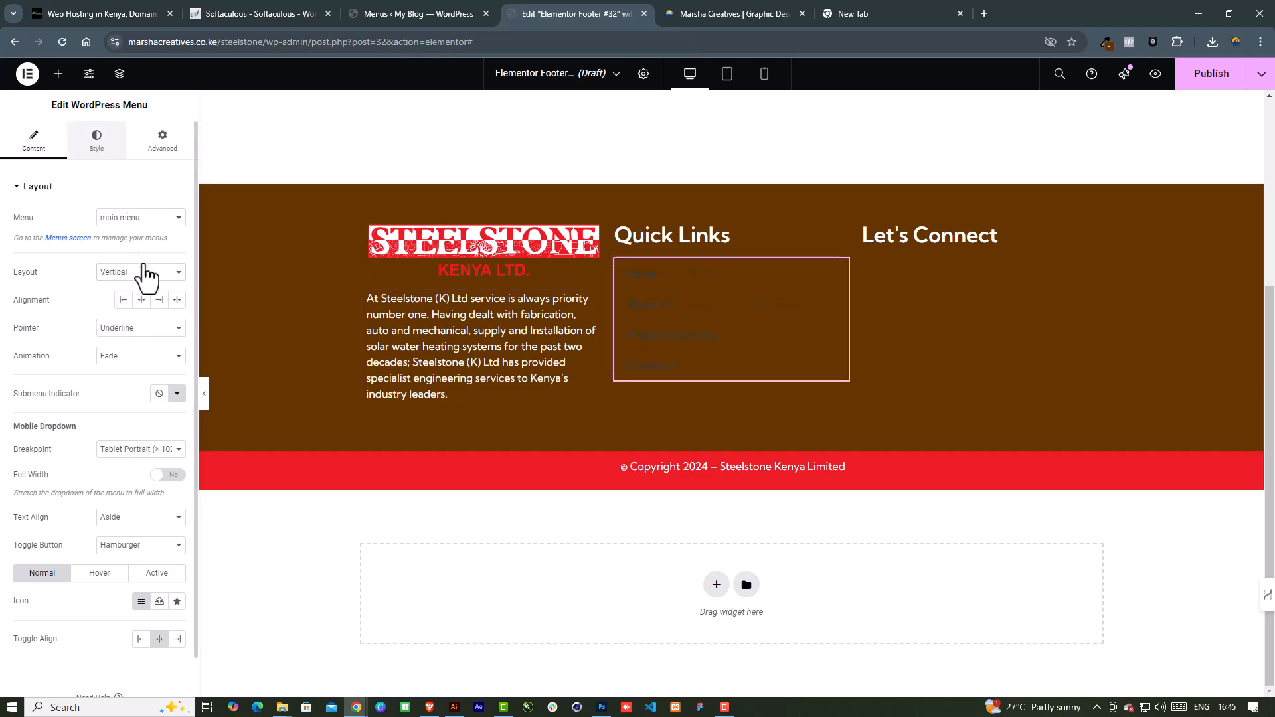
{"action": "left_click", "coordinate": [177, 273]}
{"action": "left_click", "coordinate": [97, 312]}
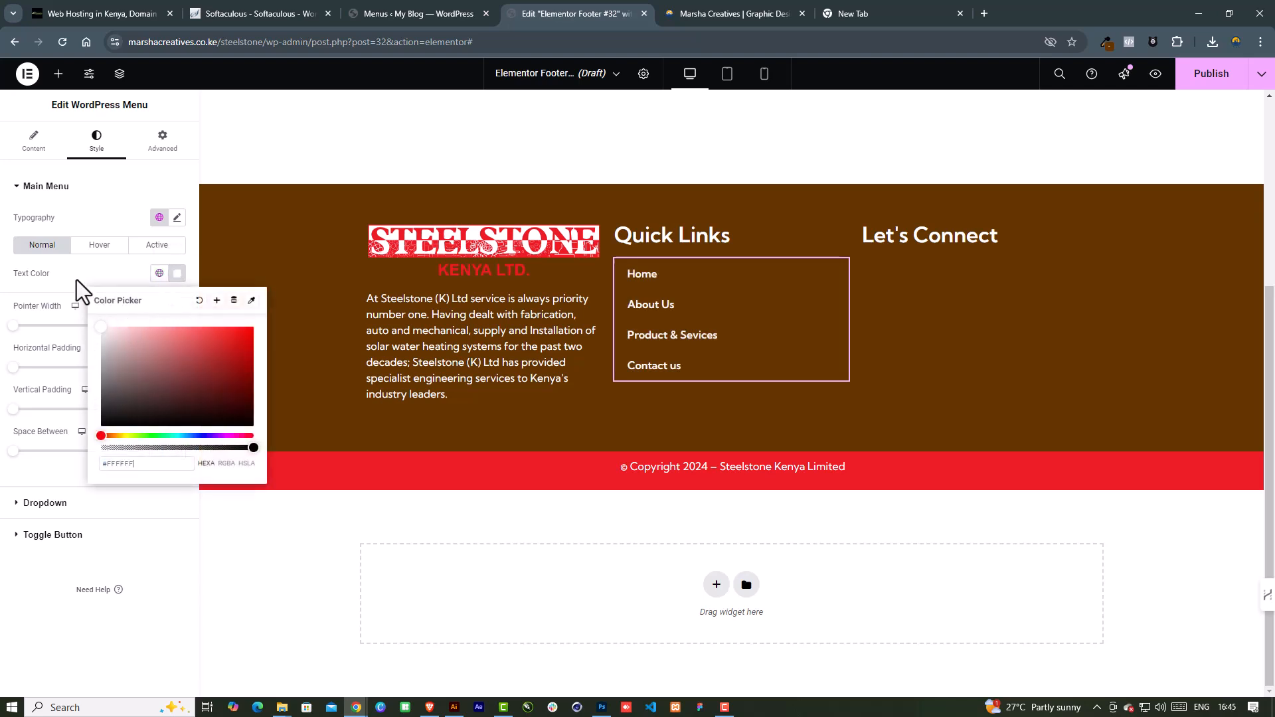
{"action": "left_click", "coordinate": [111, 276]}
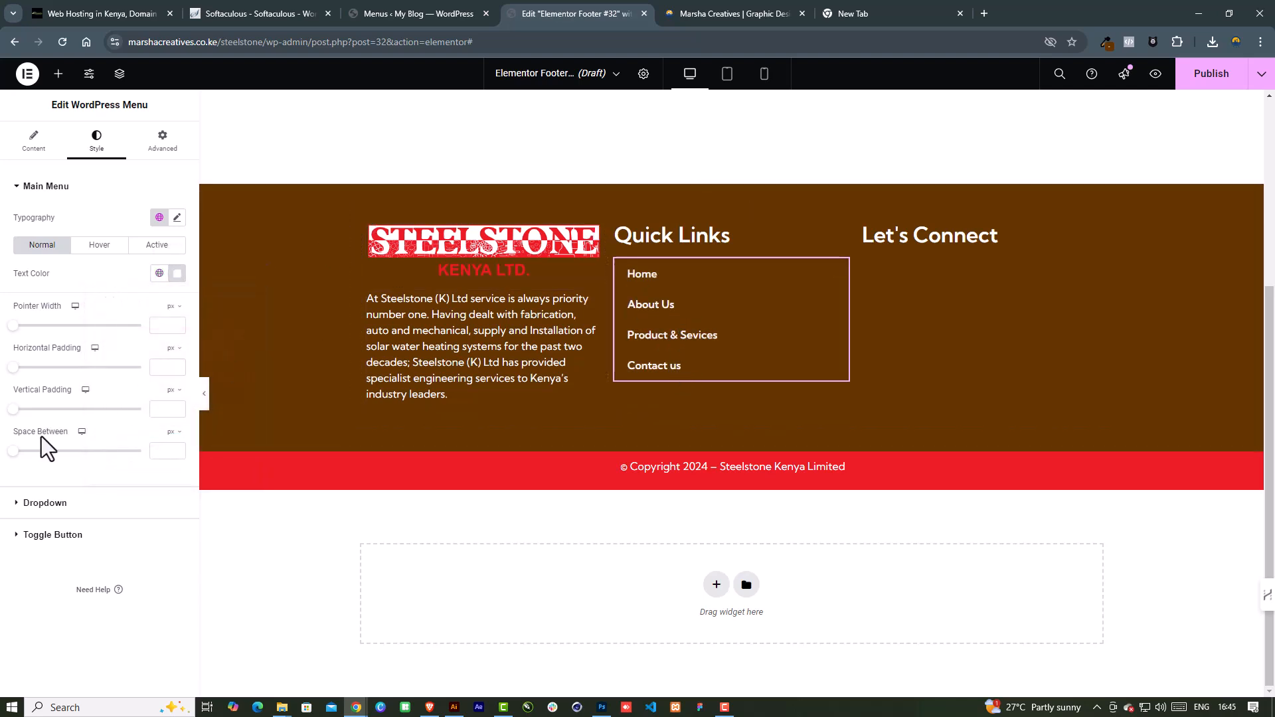
Examine the Quick Links menu's layout, mobile dropdown breakpoint and style settings
{"action": "left_click", "coordinate": [33, 141]}
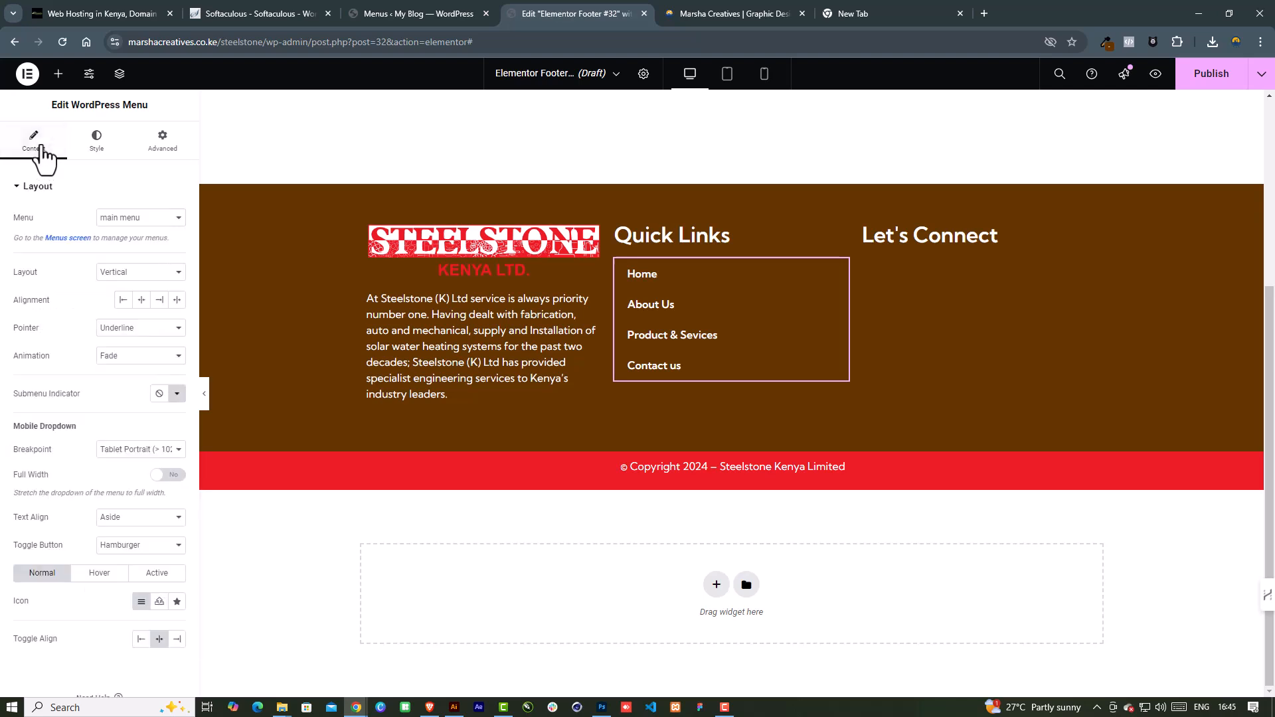
{"action": "scroll", "coordinate": [102, 457], "scroll_direction": "down", "scroll_amount": 1}
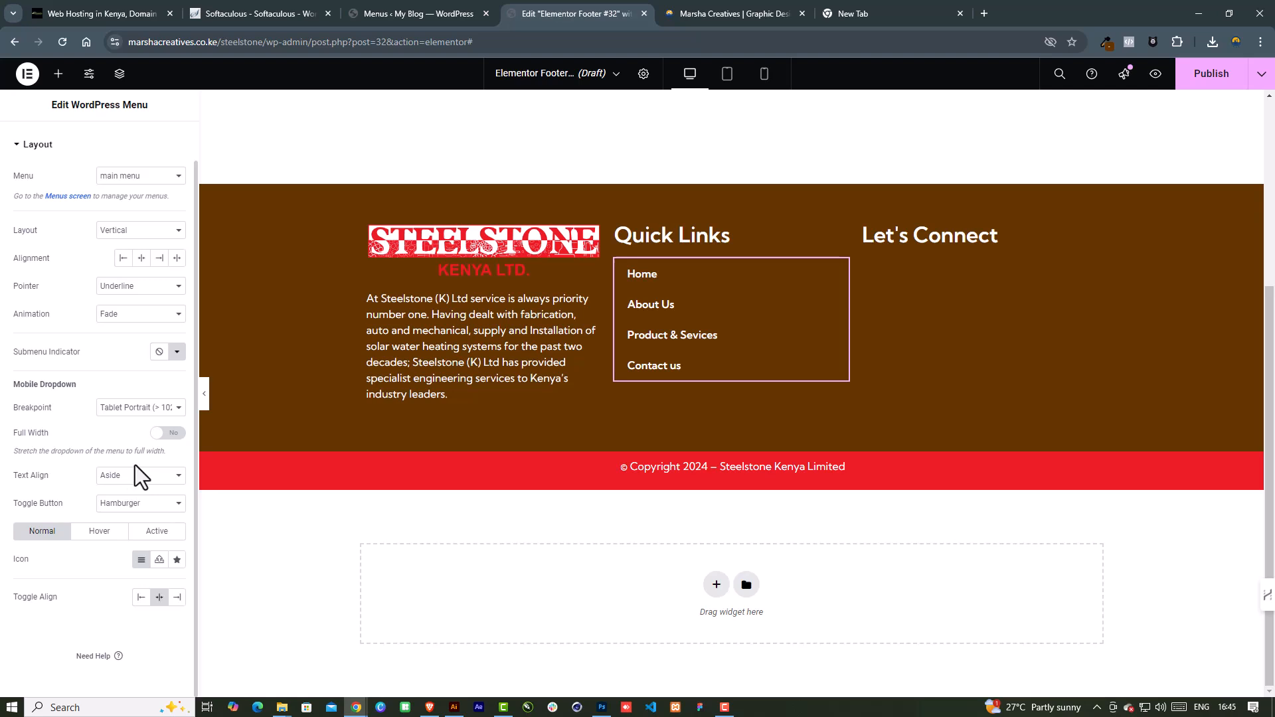
{"action": "left_click", "coordinate": [145, 408]}
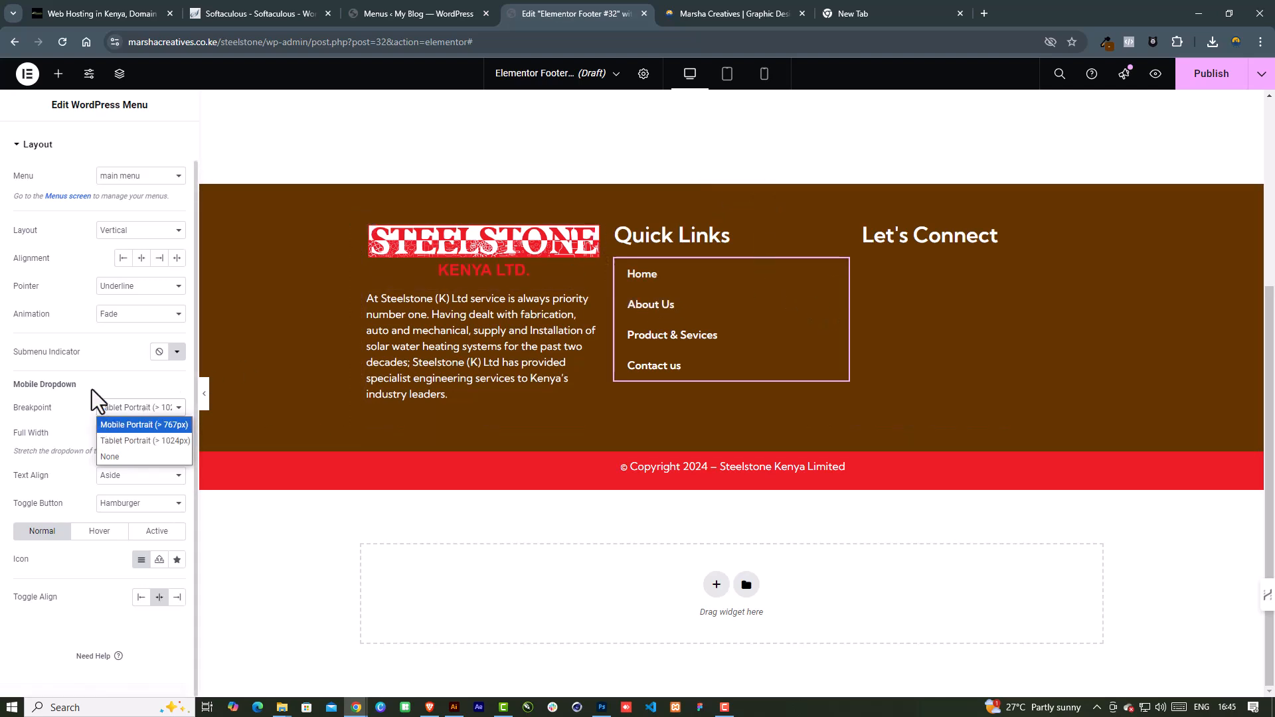
{"action": "left_click", "coordinate": [104, 364]}
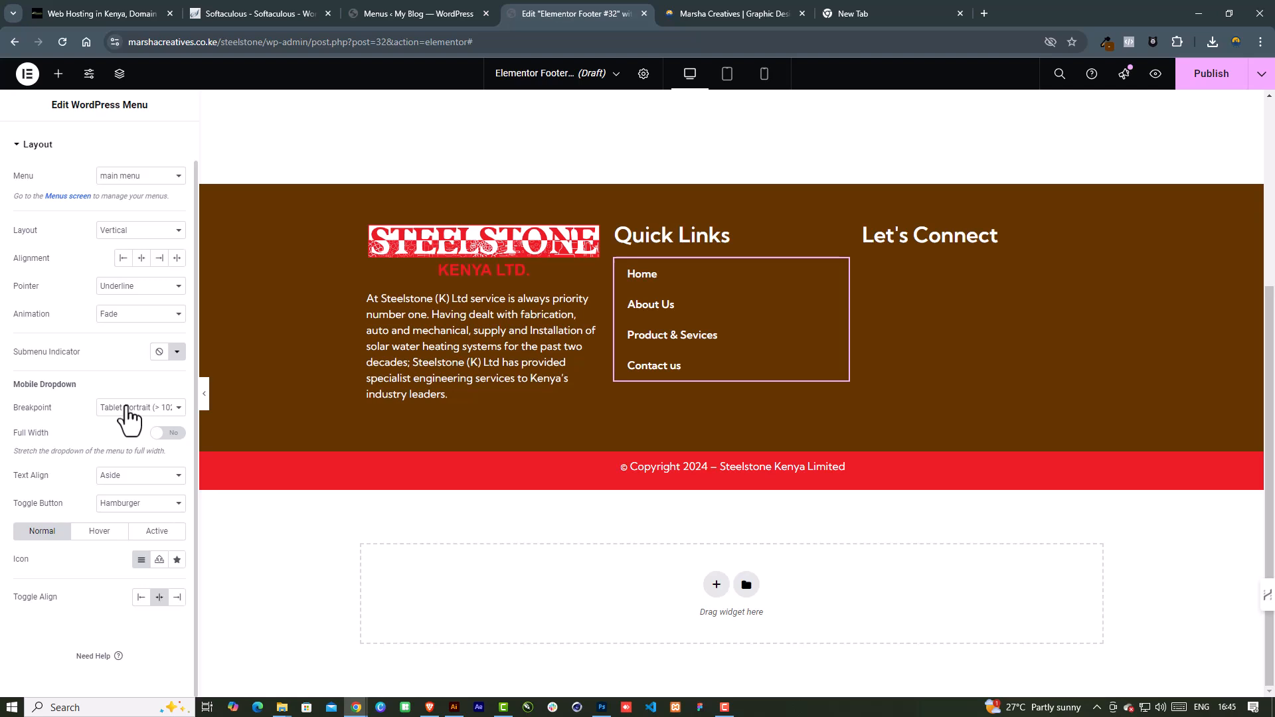
{"action": "scroll", "coordinate": [127, 411], "scroll_direction": "up", "scroll_amount": 1}
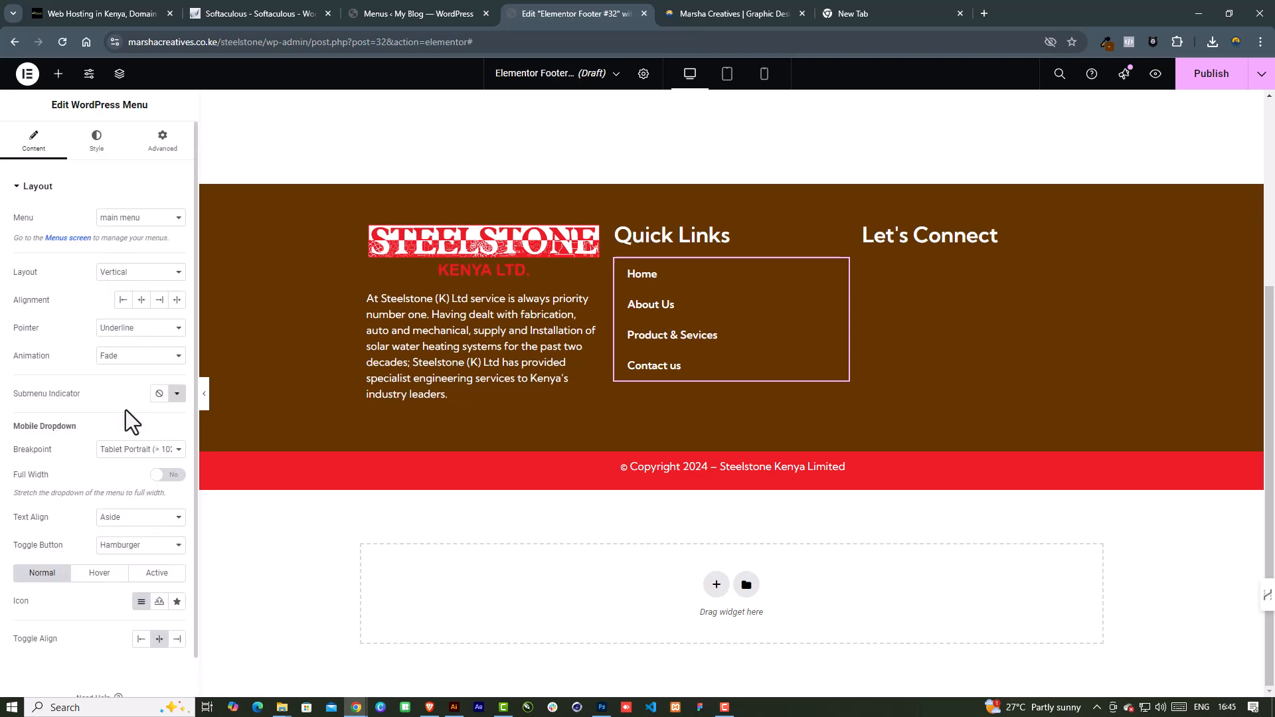
{"action": "scroll", "coordinate": [125, 409], "scroll_direction": "down", "scroll_amount": 1}
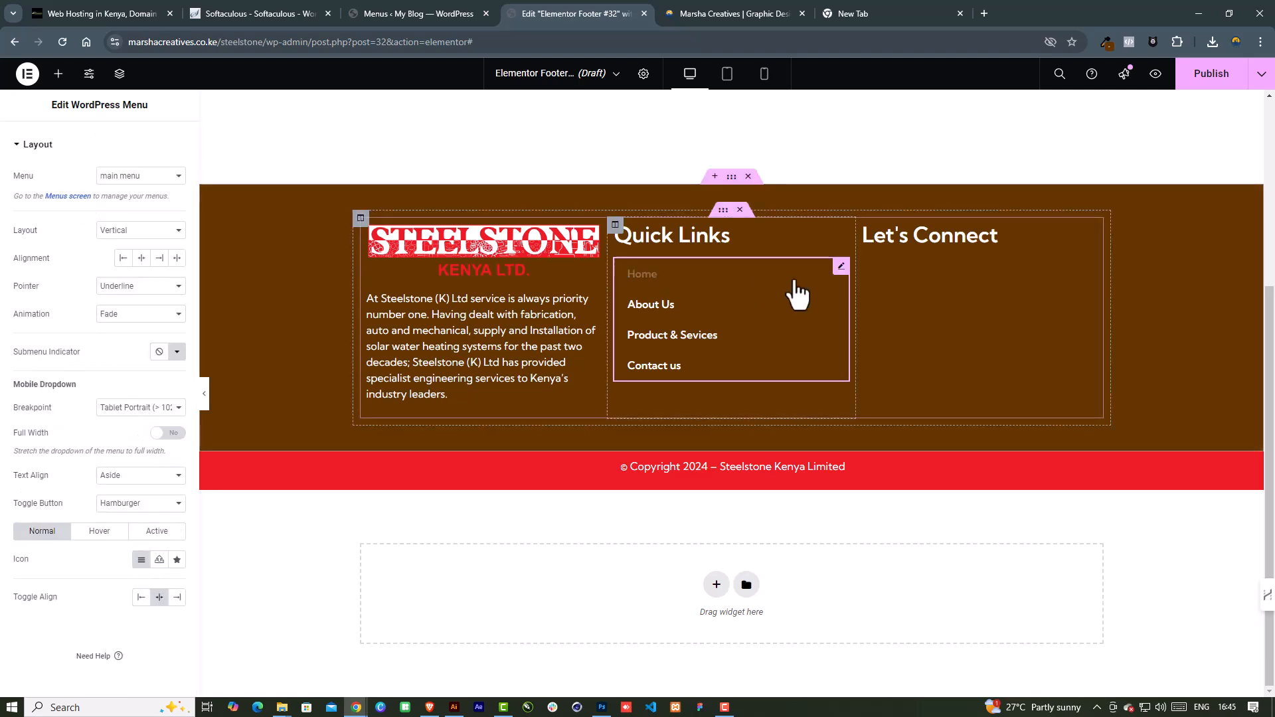
{"action": "scroll", "coordinate": [93, 189], "scroll_direction": "up", "scroll_amount": 1}
{"action": "left_click", "coordinate": [96, 145]}
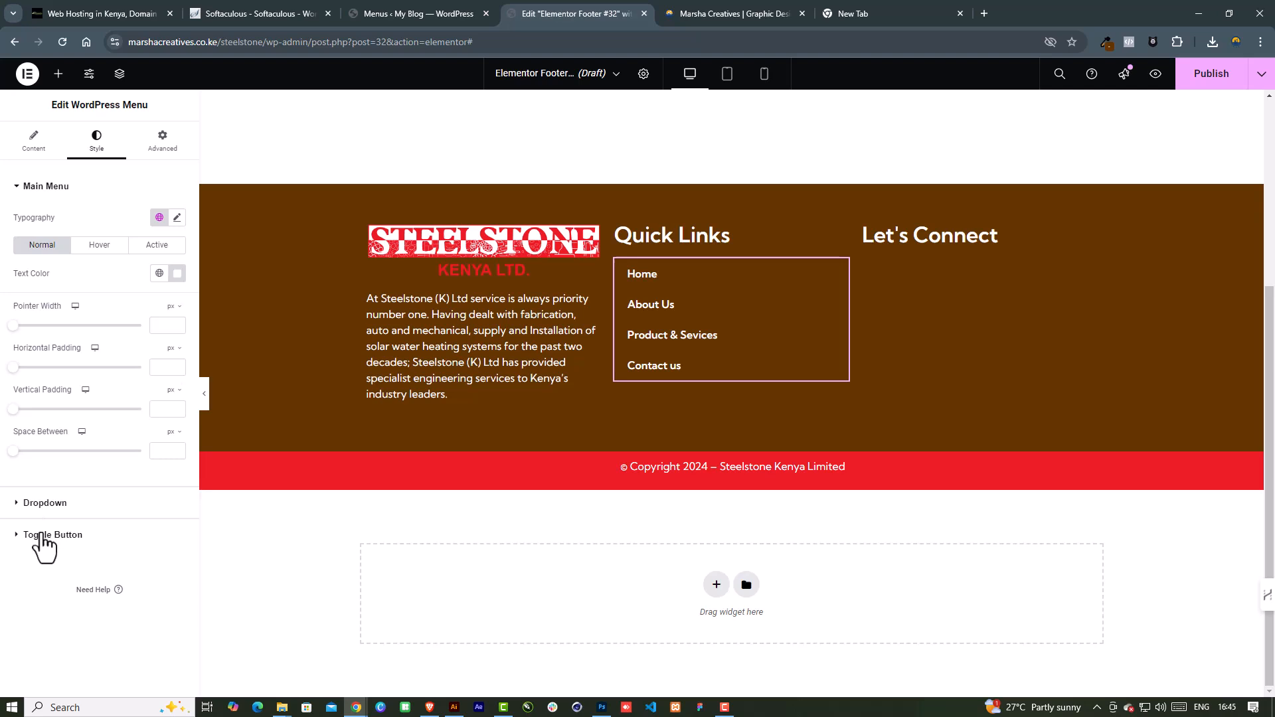
Set the Quick Links menu's pointer to None
{"action": "left_click", "coordinate": [33, 143]}
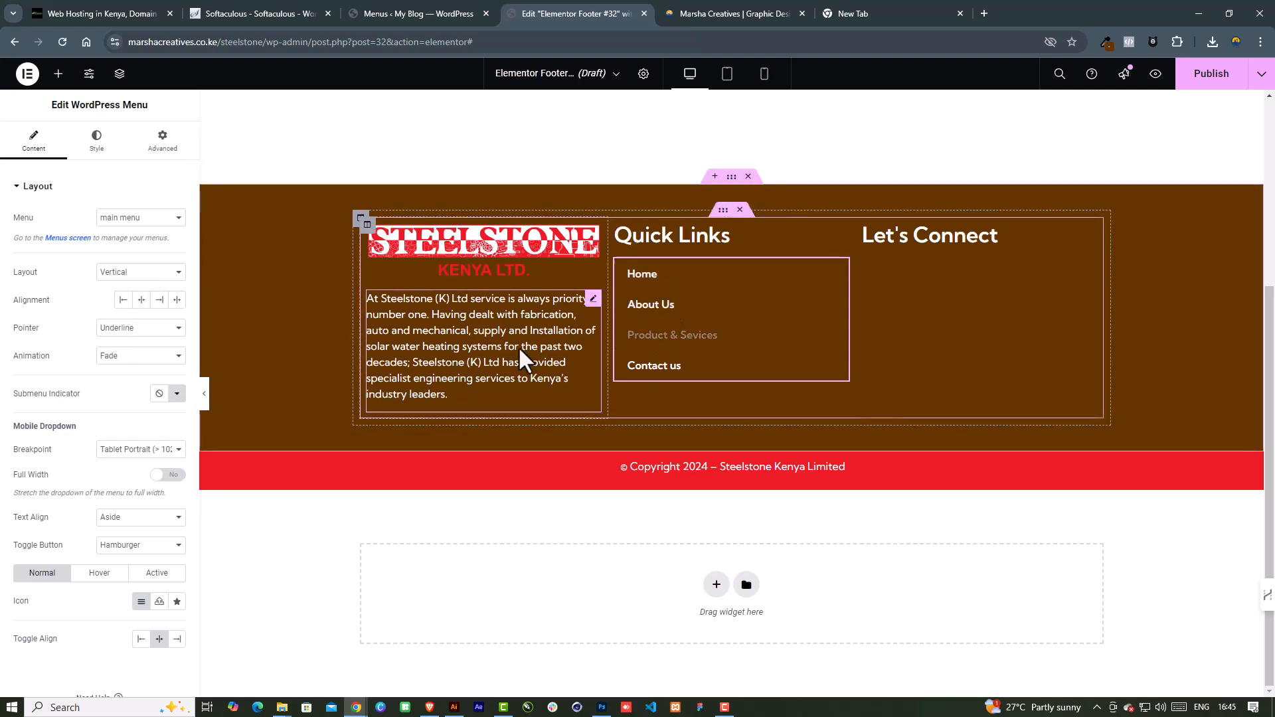
{"action": "left_click", "coordinate": [124, 329]}
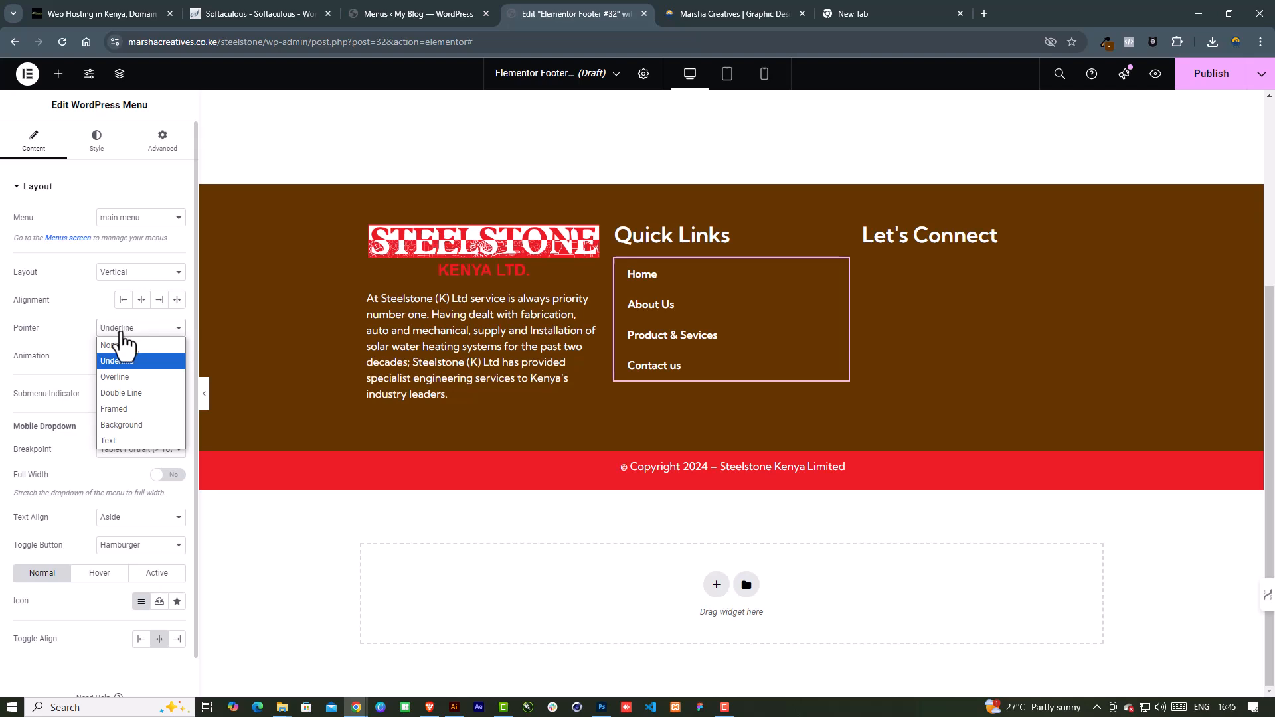
{"action": "left_click", "coordinate": [113, 346]}
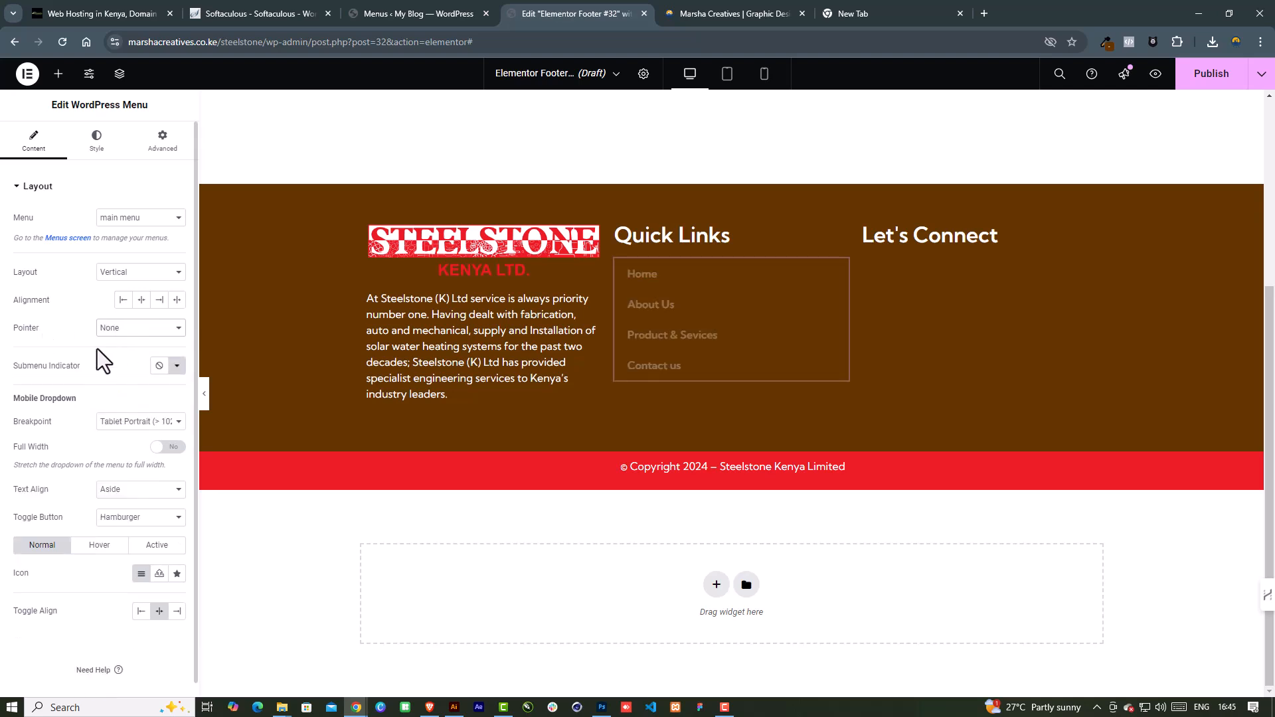
Set the hover text color of the Quick Links menu items to white
{"action": "scroll", "coordinate": [106, 388], "scroll_direction": "down", "scroll_amount": 1}
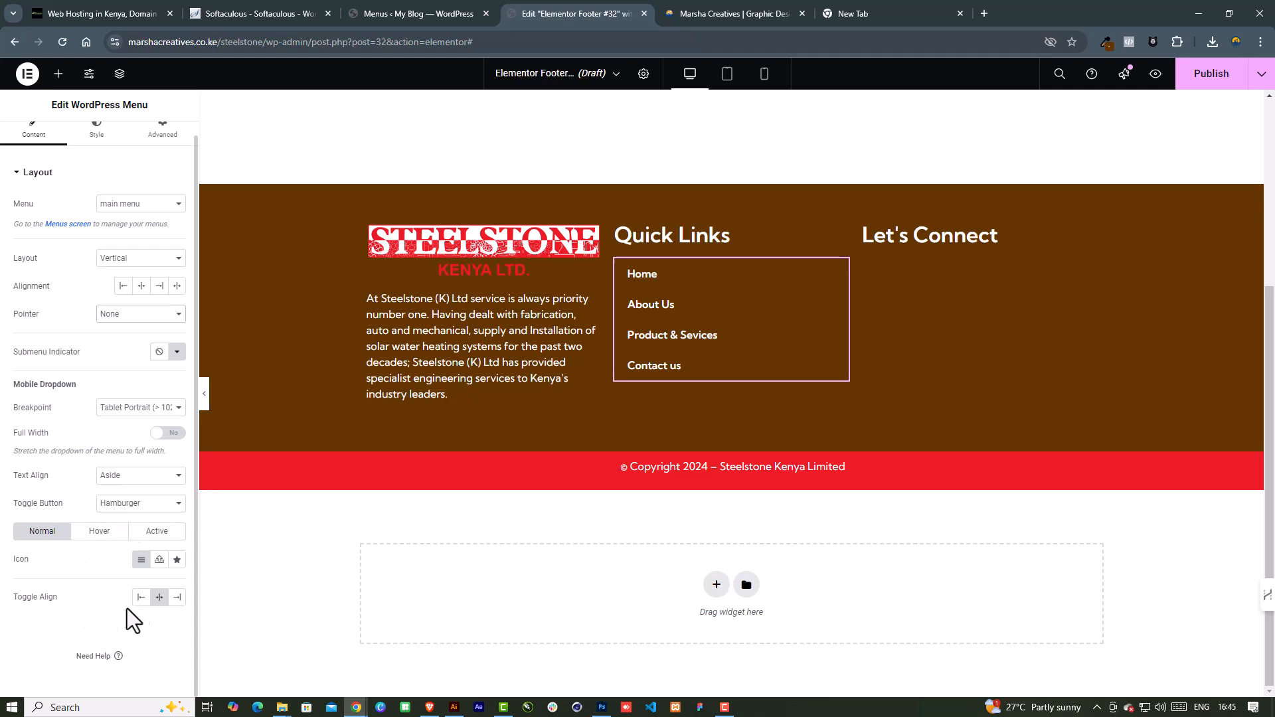
{"action": "scroll", "coordinate": [106, 627], "scroll_direction": "up", "scroll_amount": 1}
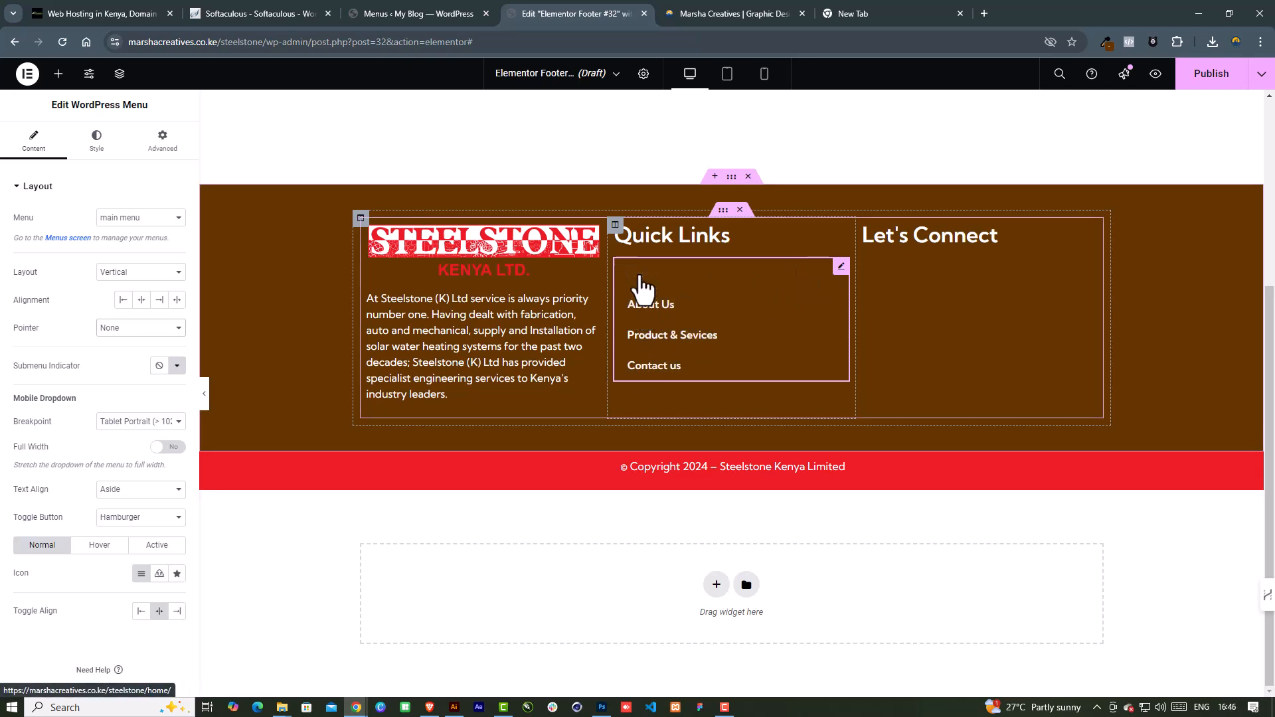
{"action": "left_click", "coordinate": [97, 142]}
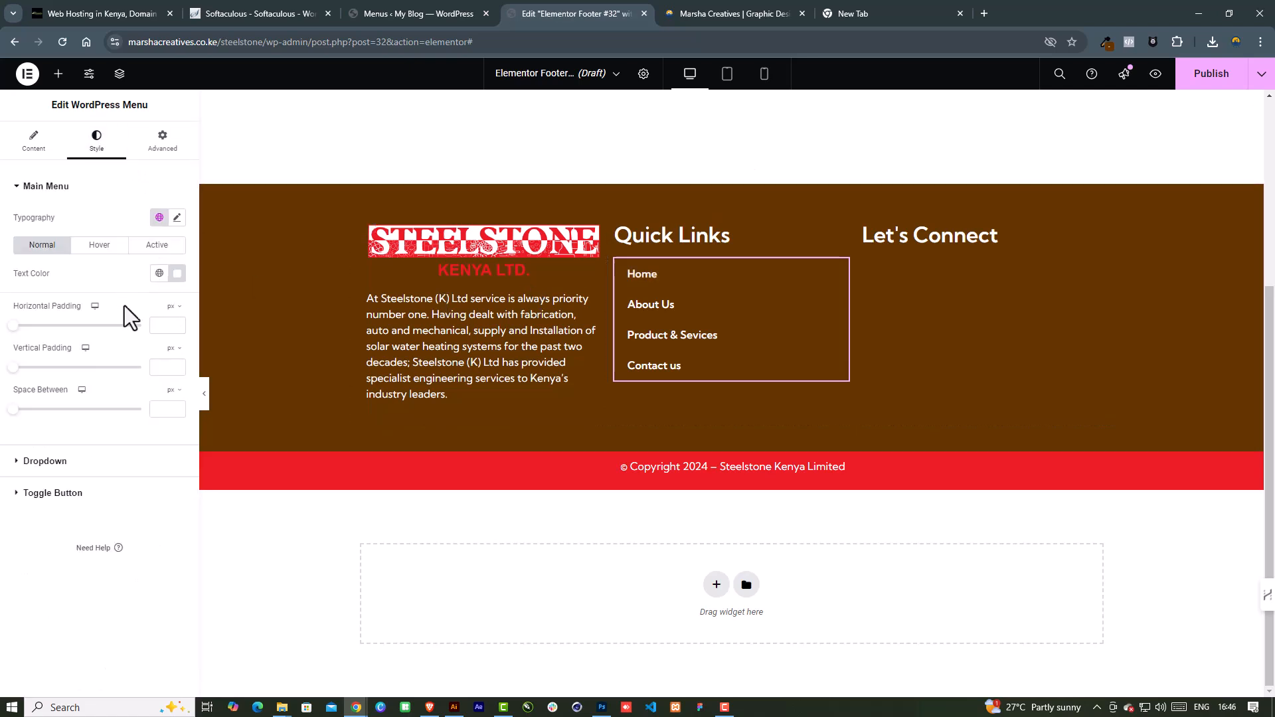
{"action": "left_click", "coordinate": [100, 247]}
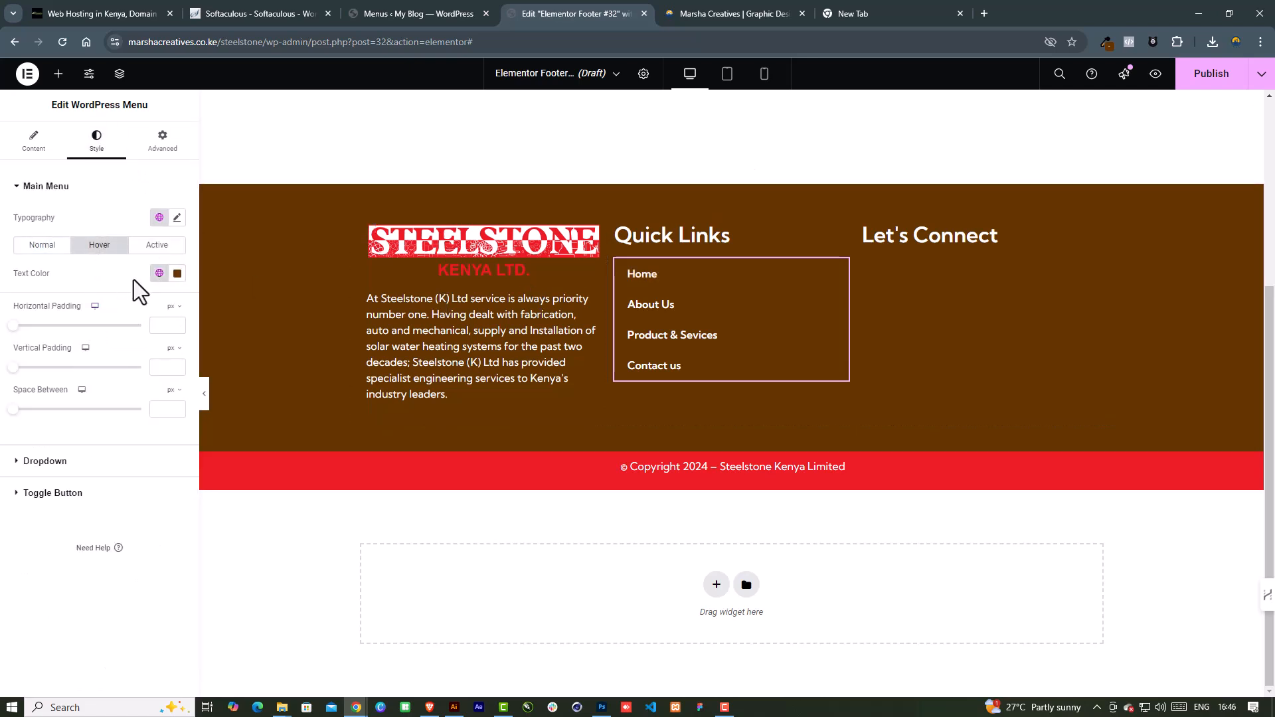
{"action": "left_click", "coordinate": [164, 277]}
{"action": "left_click", "coordinate": [176, 275]}
{"action": "left_click_drag", "start_coordinate": [125, 331], "coordinate": [91, 286]}
{"action": "left_click", "coordinate": [100, 261]}
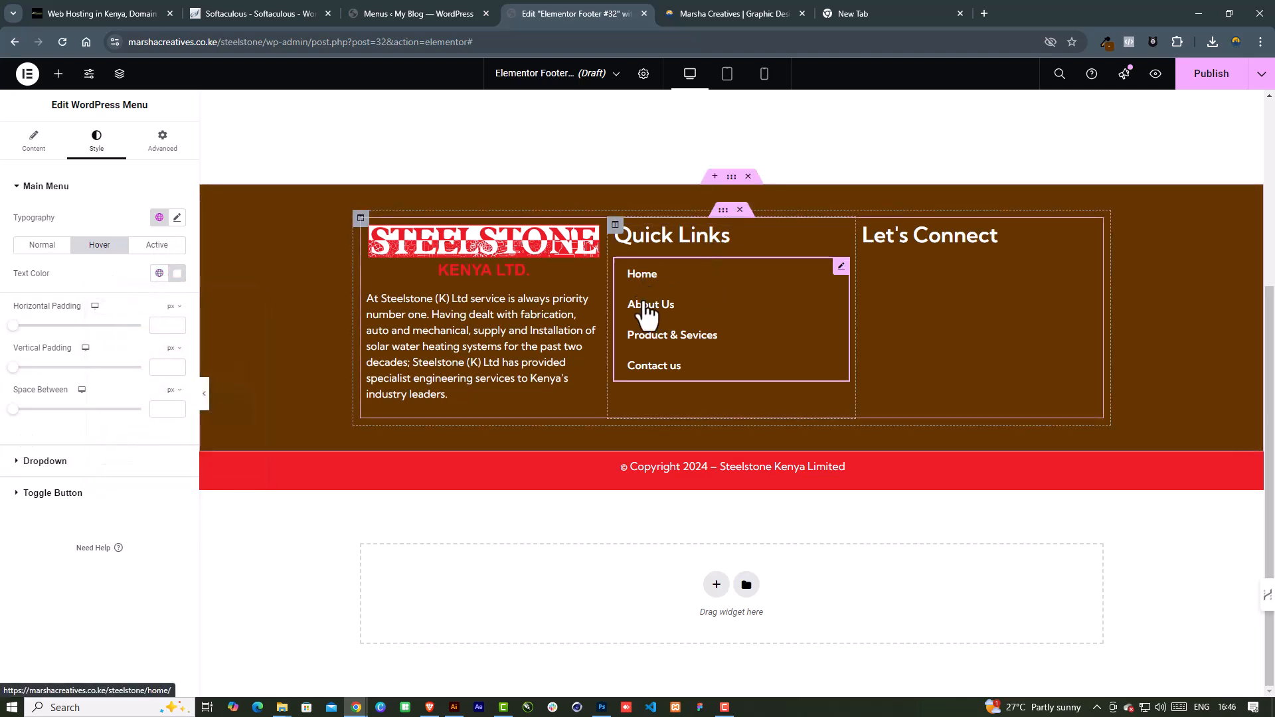
Set the active text color of the Quick Links menu items to white
{"action": "left_click", "coordinate": [166, 250]}
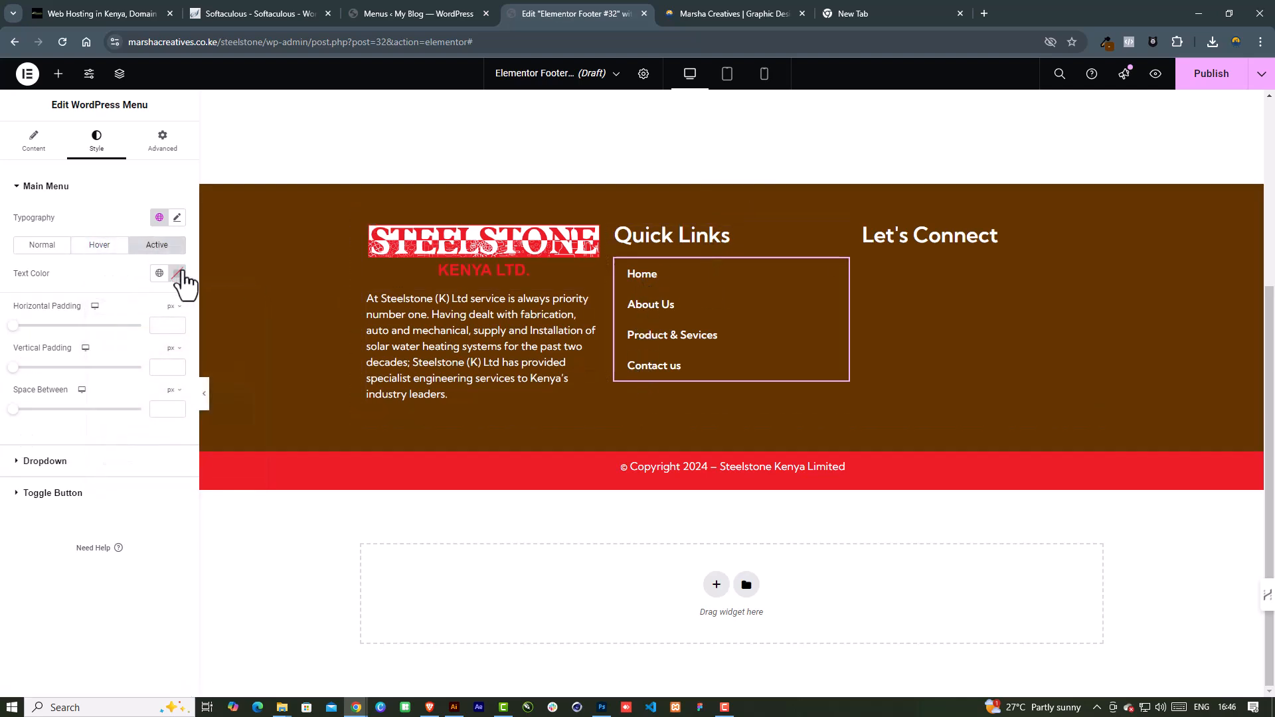
{"action": "left_click", "coordinate": [176, 274]}
{"action": "left_click_drag", "start_coordinate": [119, 331], "coordinate": [94, 276]}
{"action": "left_click", "coordinate": [94, 272]}
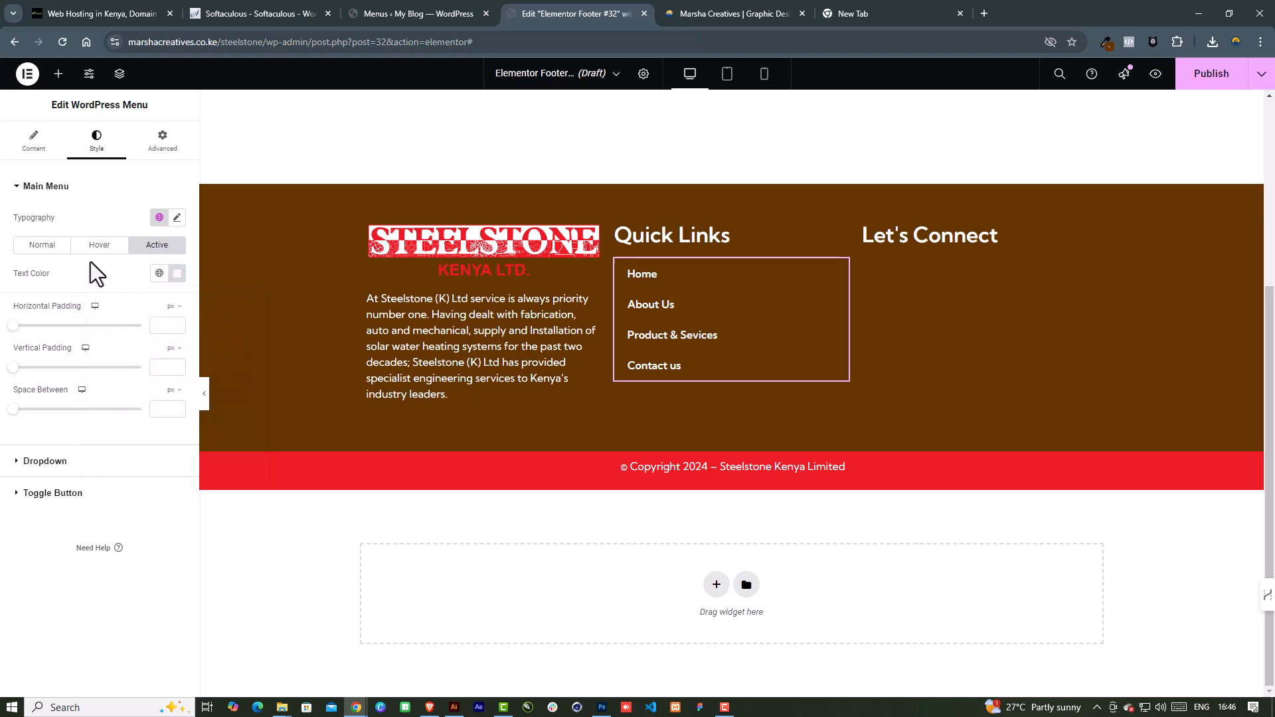
{"action": "left_click", "coordinate": [39, 250]}
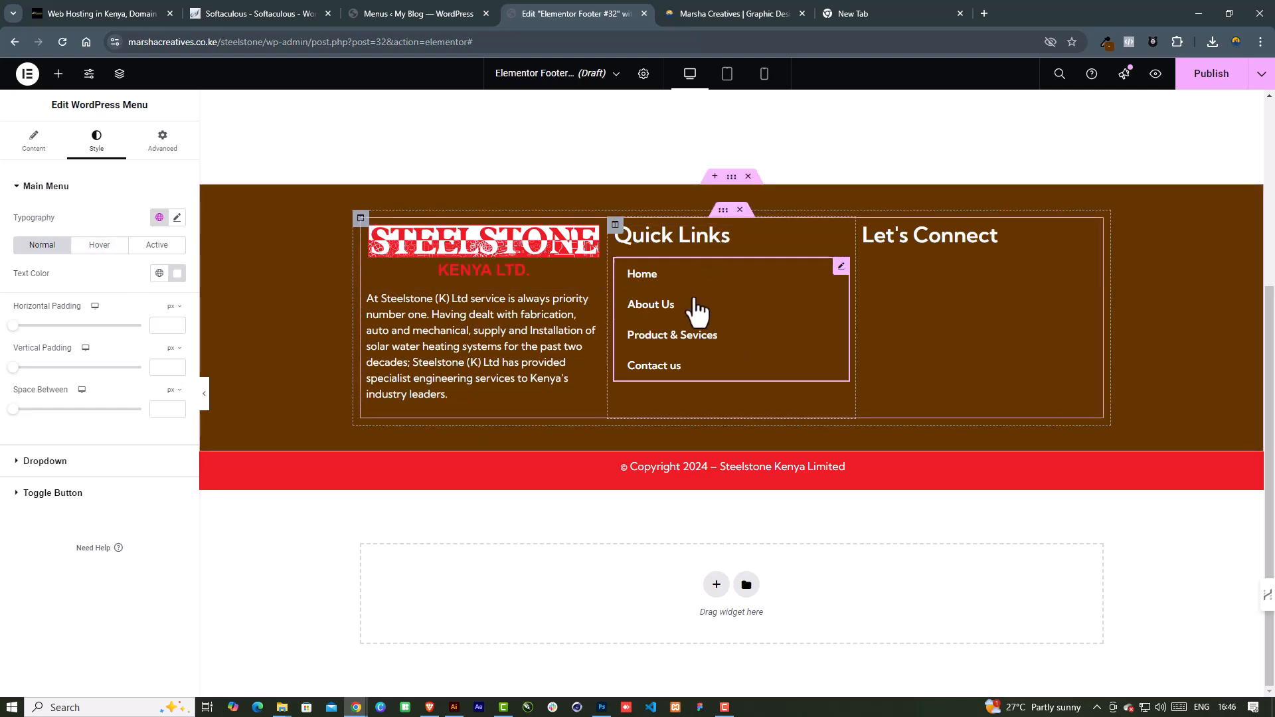
Set the divider border type in the Quick Links menu's dropdown styling to Solid
{"action": "left_click", "coordinate": [44, 461]}
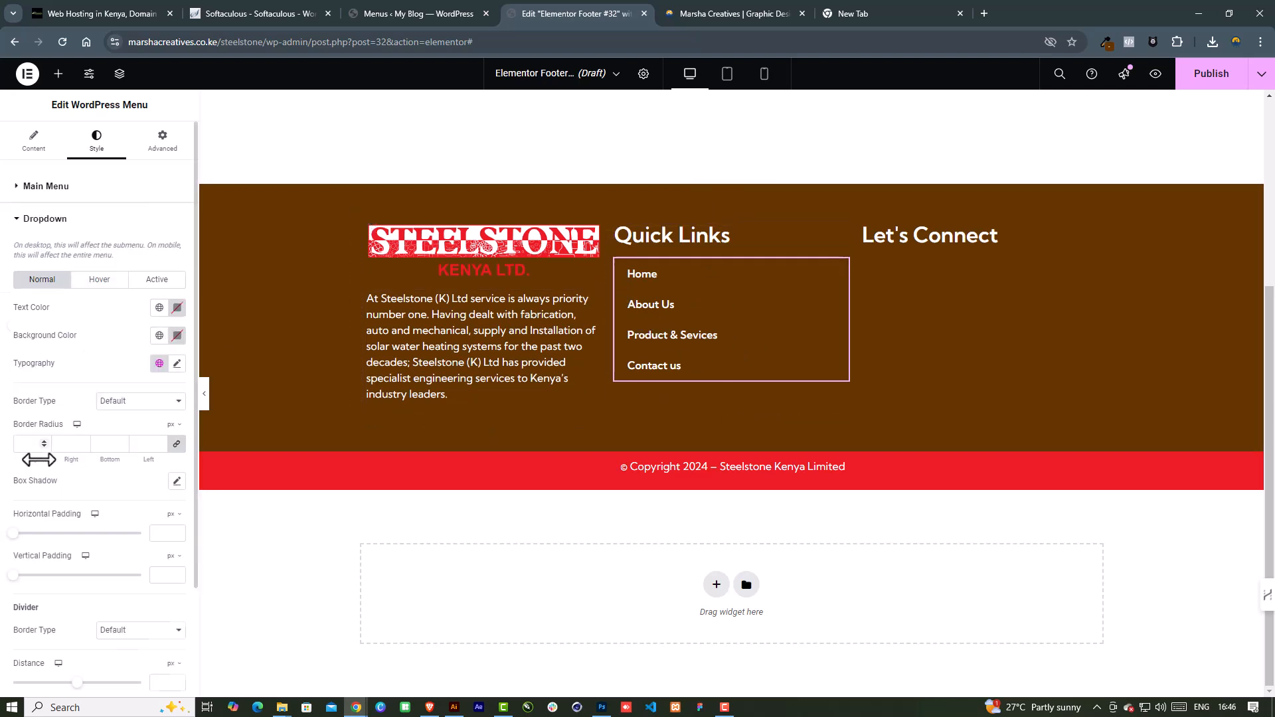
{"action": "scroll", "coordinate": [73, 465], "scroll_direction": "down", "scroll_amount": 2}
{"action": "left_click", "coordinate": [126, 500]}
{"action": "left_click", "coordinate": [124, 546]}
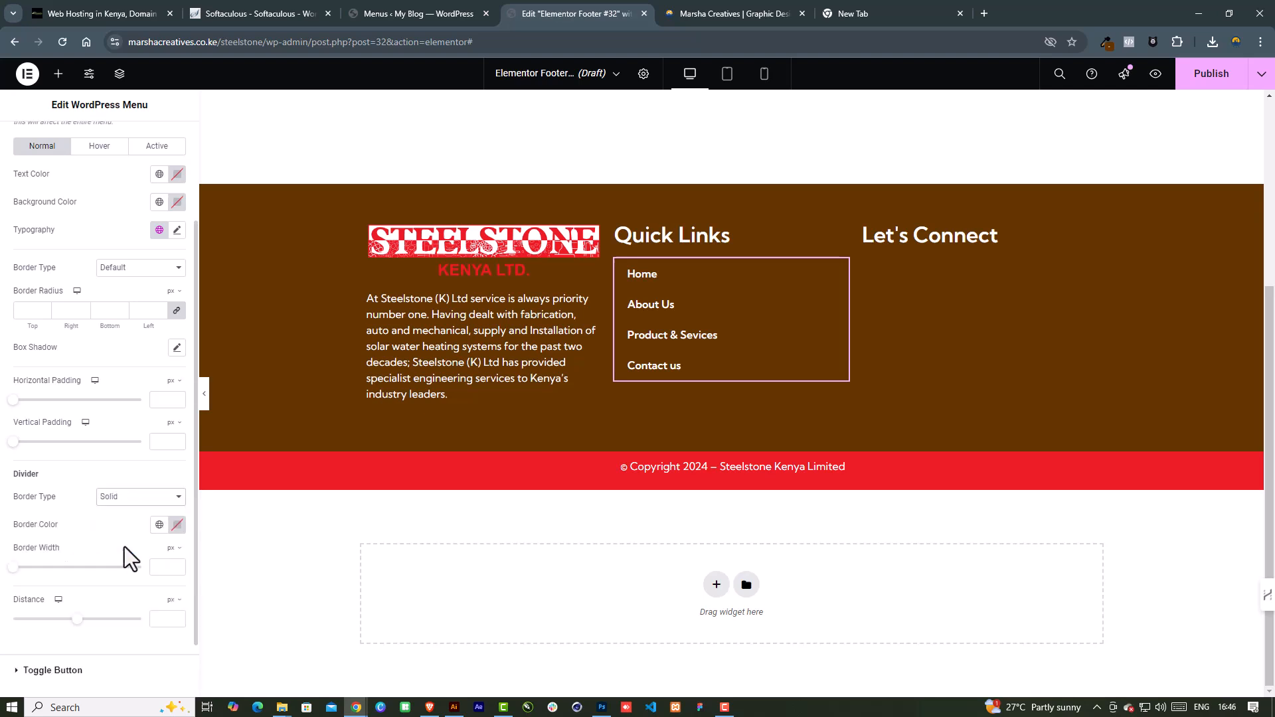
{"action": "scroll", "coordinate": [149, 538], "scroll_direction": "up", "scroll_amount": 3}
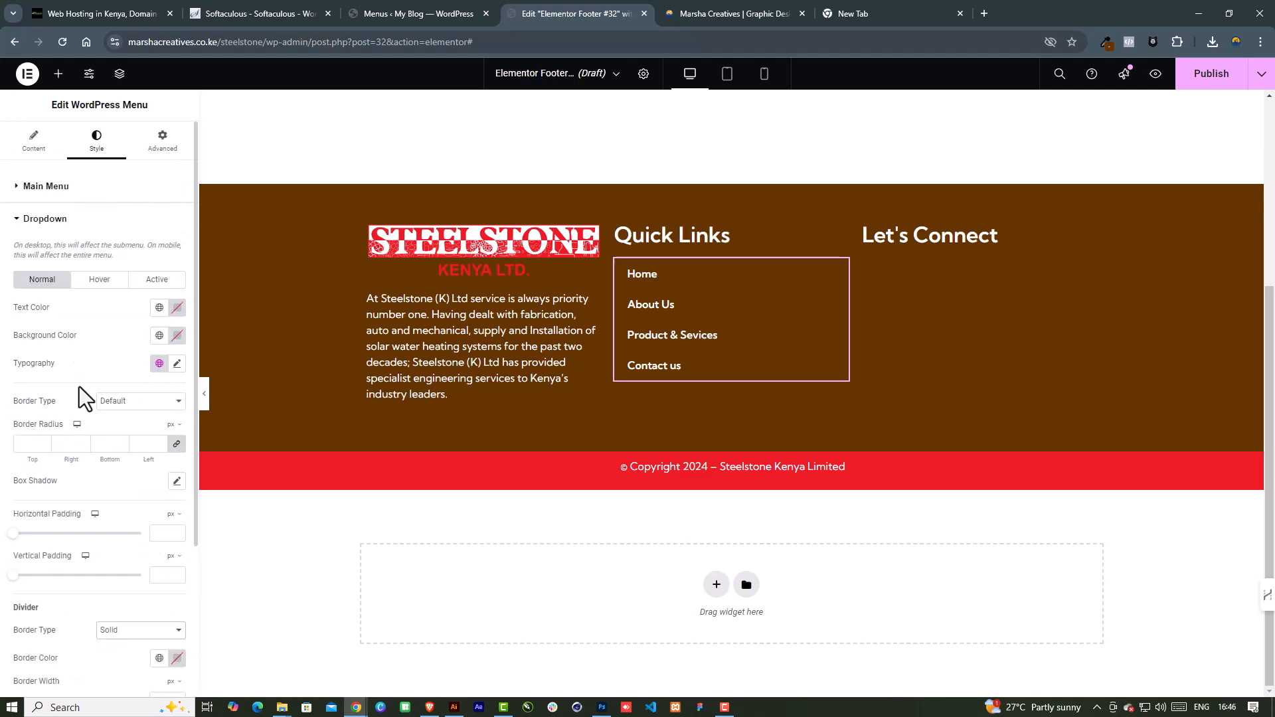
Give the Quick Links menu's dropdown divider a white border color and a border width of 1 px
{"action": "scroll", "coordinate": [142, 484], "scroll_direction": "down", "scroll_amount": 3}
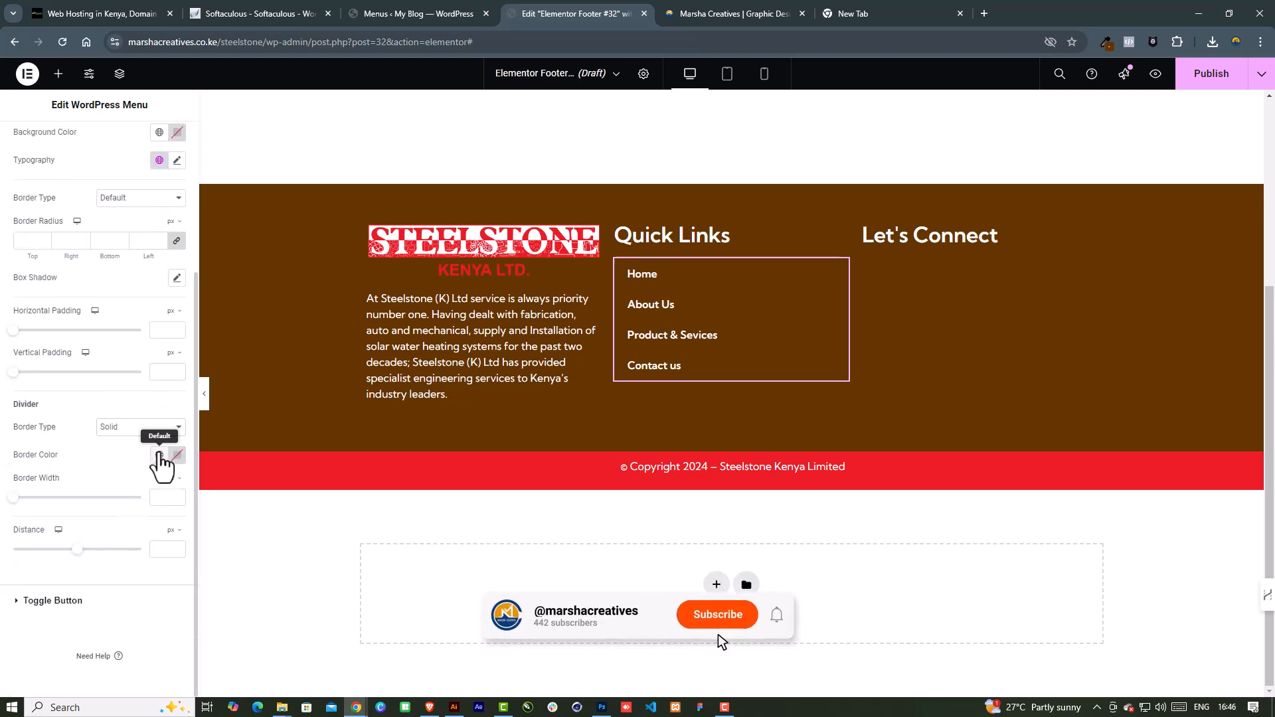
{"action": "left_click", "coordinate": [158, 455]}
{"action": "left_click", "coordinate": [177, 455]}
{"action": "left_click", "coordinate": [89, 468]}
{"action": "left_click", "coordinate": [176, 495]}
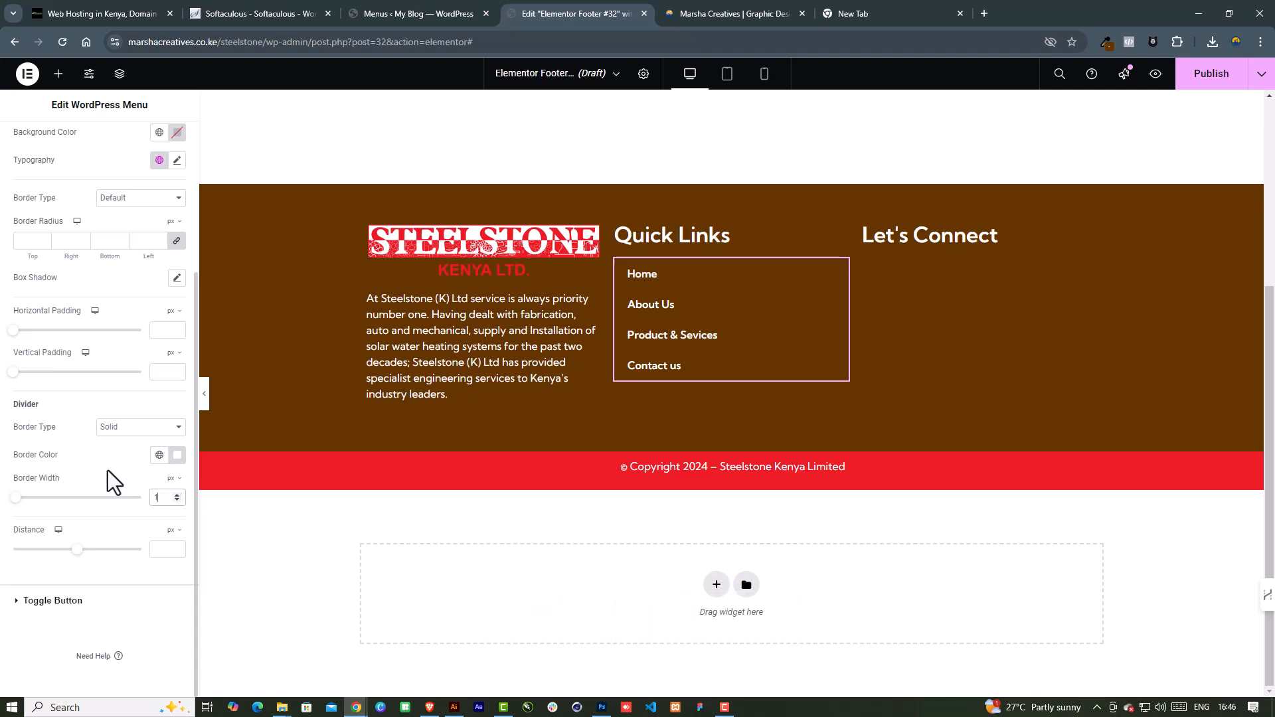
{"action": "scroll", "coordinate": [110, 483], "scroll_direction": "up", "scroll_amount": 3}
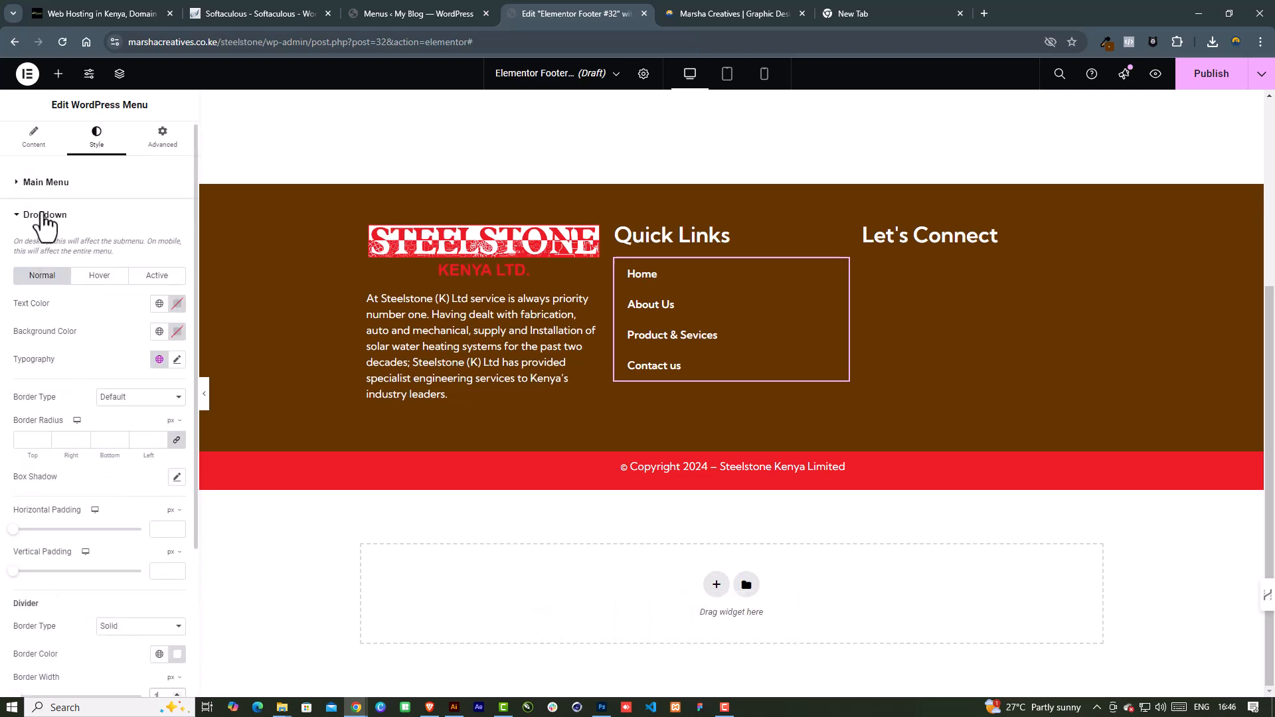
{"action": "left_click", "coordinate": [32, 184]}
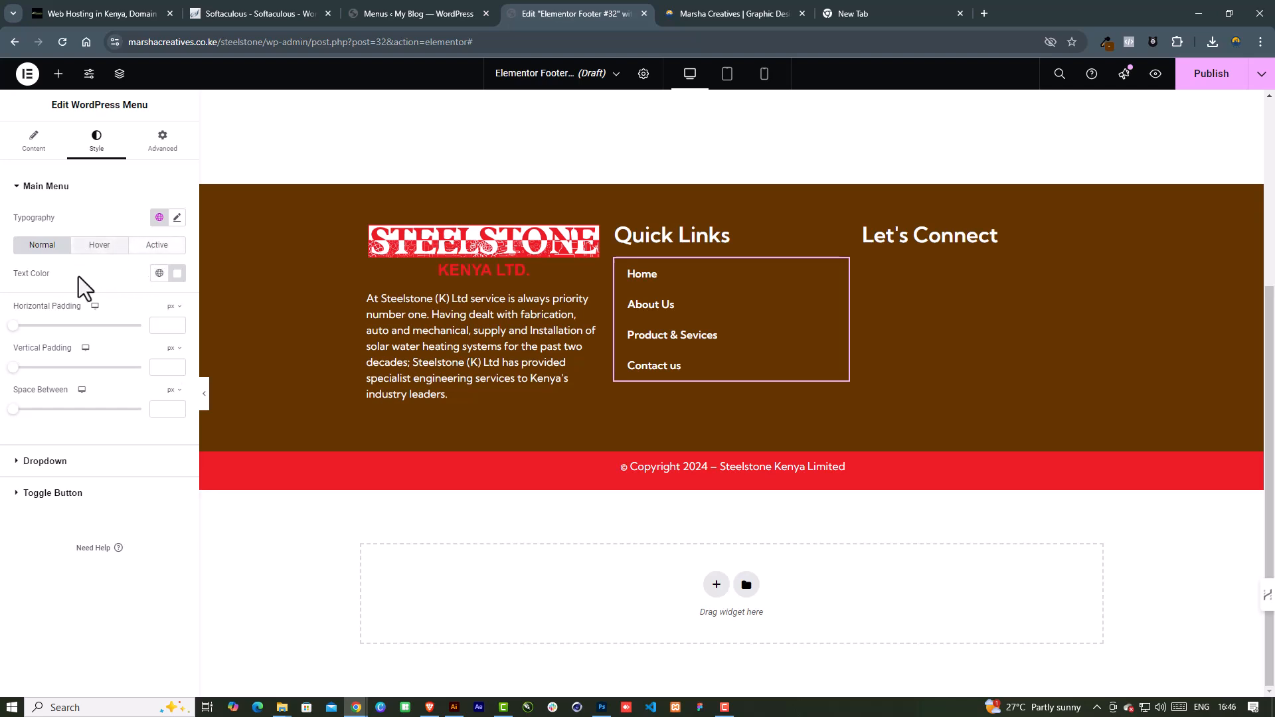
Try a Solid border on the whole Quick Links menu widget and set its border type back to None
{"action": "left_click", "coordinate": [162, 141]}
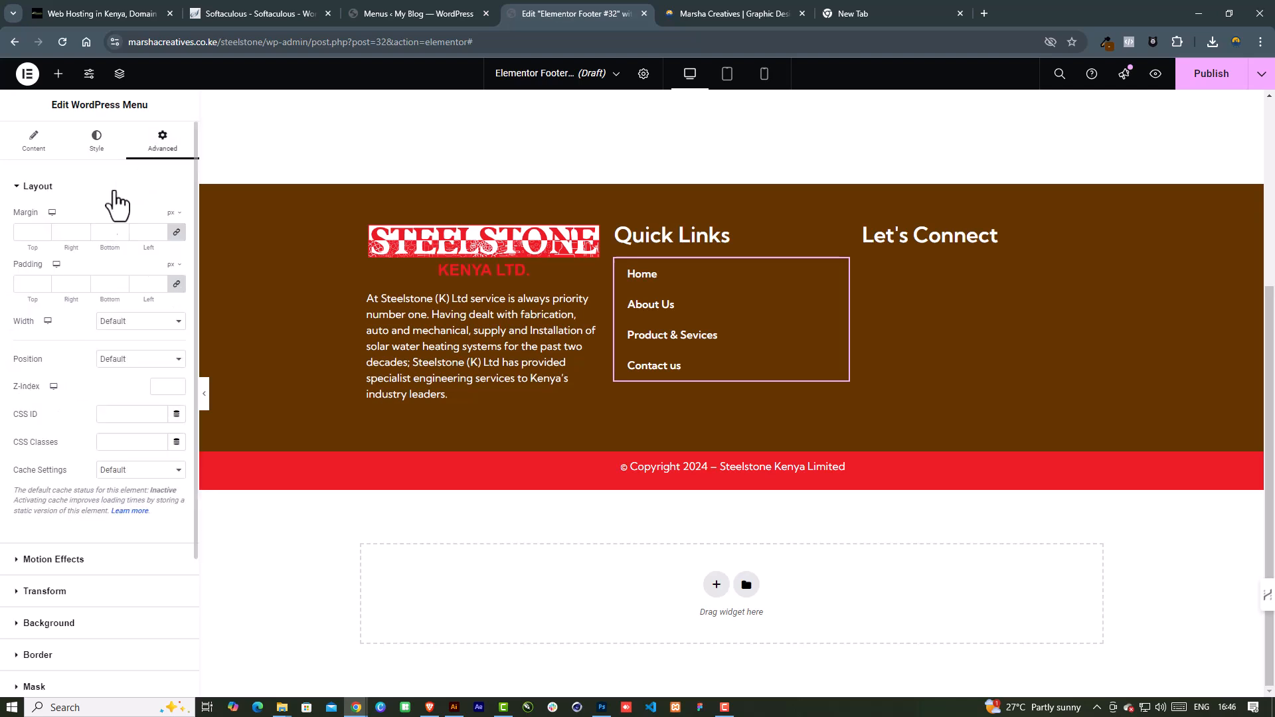
{"action": "scroll", "coordinate": [78, 483], "scroll_direction": "down", "scroll_amount": 3}
{"action": "left_click", "coordinate": [34, 474]}
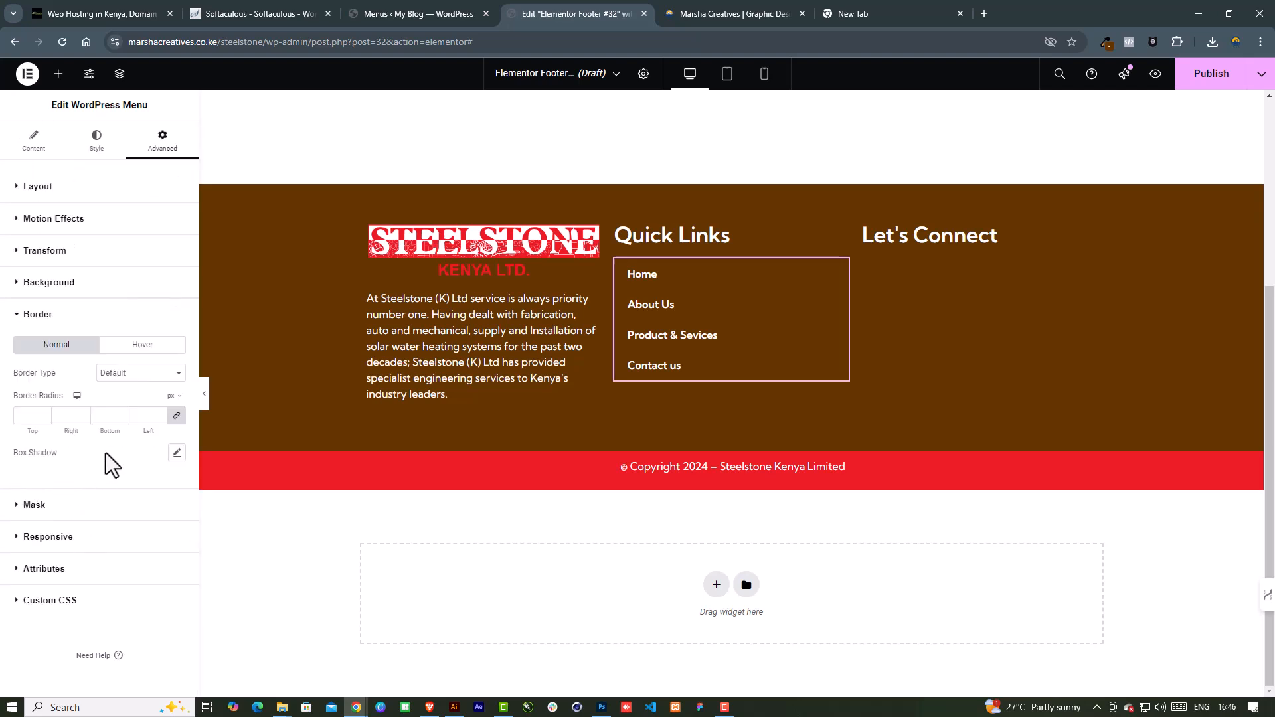
{"action": "left_click", "coordinate": [116, 373]}
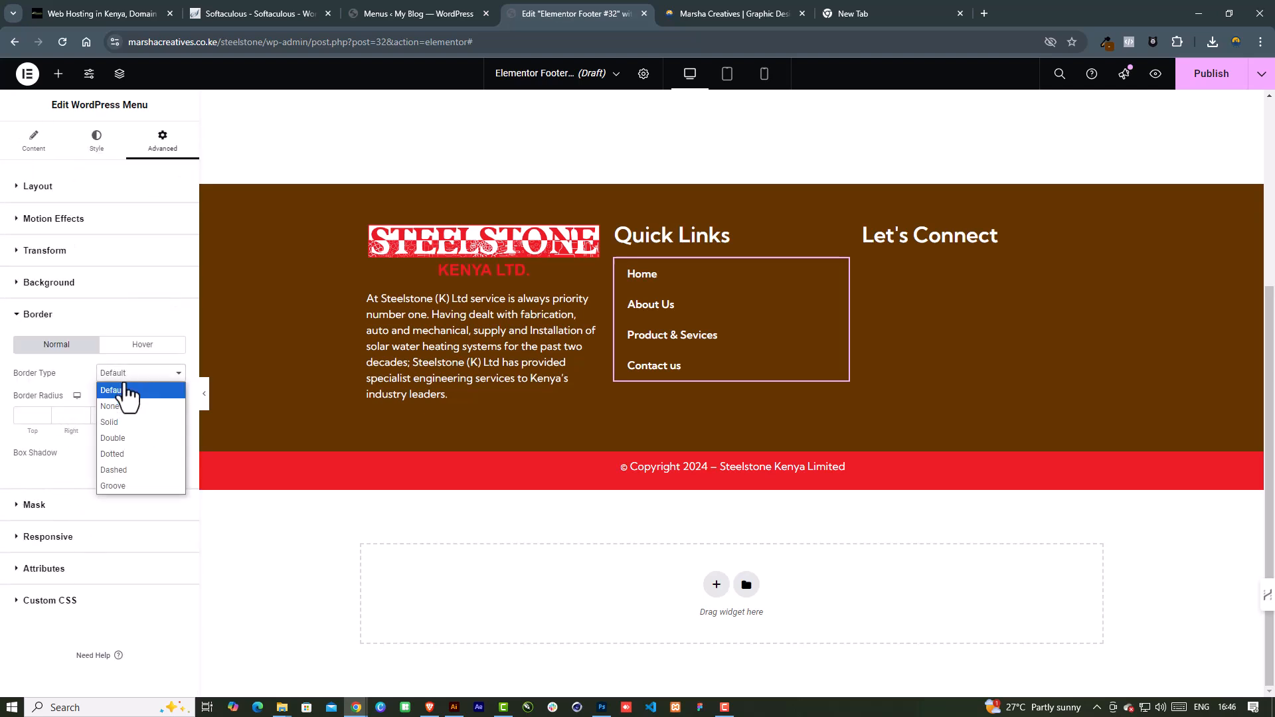
{"action": "left_click", "coordinate": [111, 419]}
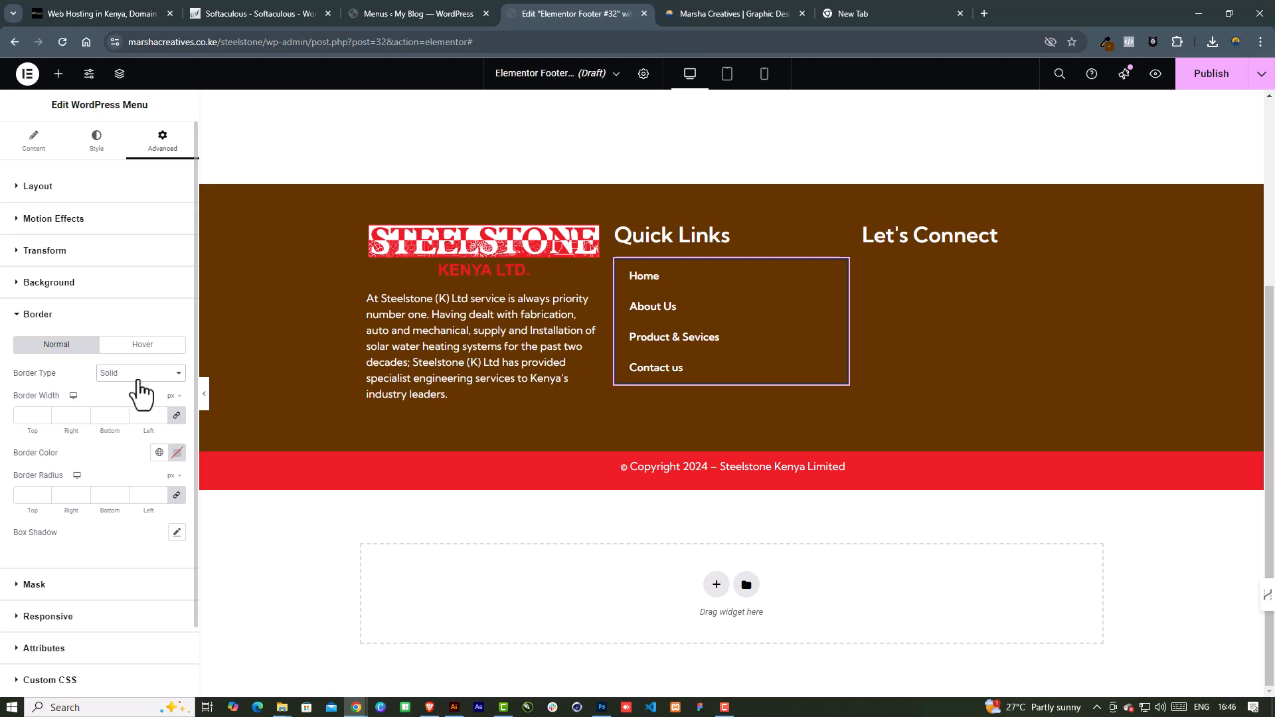
{"action": "left_click", "coordinate": [156, 377]}
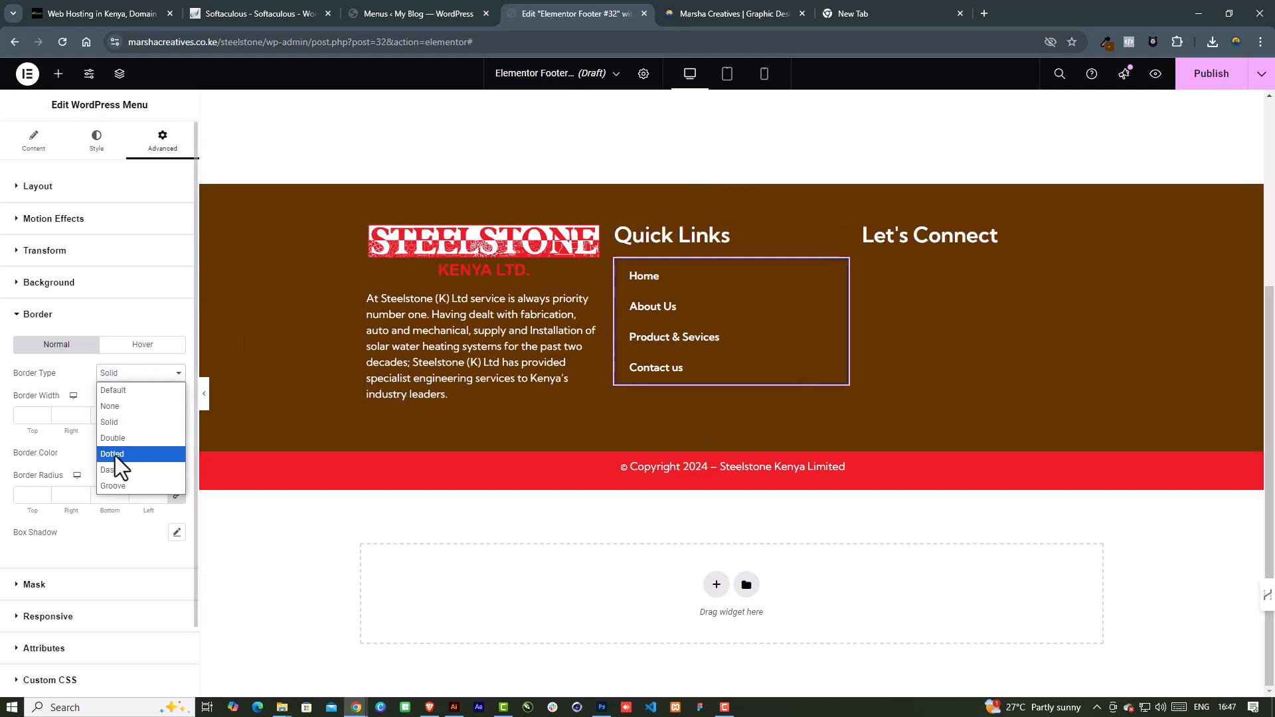
{"action": "left_click", "coordinate": [121, 406]}
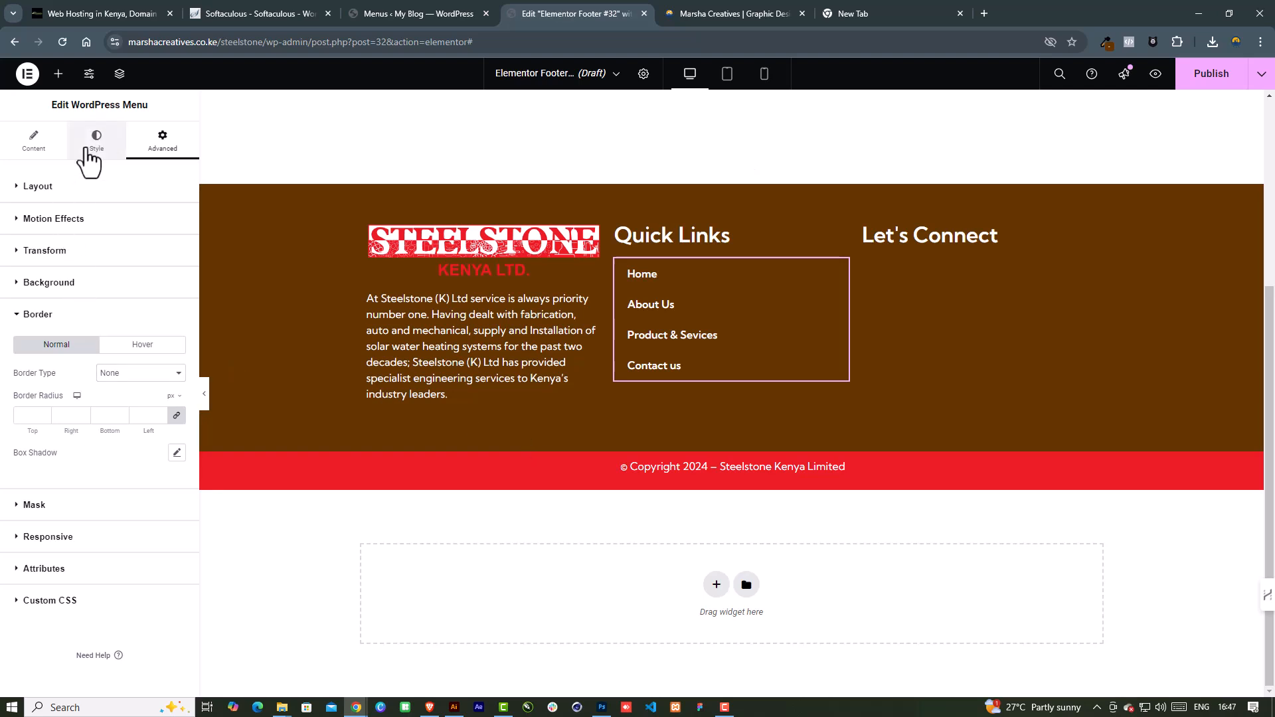
Preview the footer in mobile view and check how the collapsed Quick Links menu expands
{"action": "left_click", "coordinate": [97, 139]}
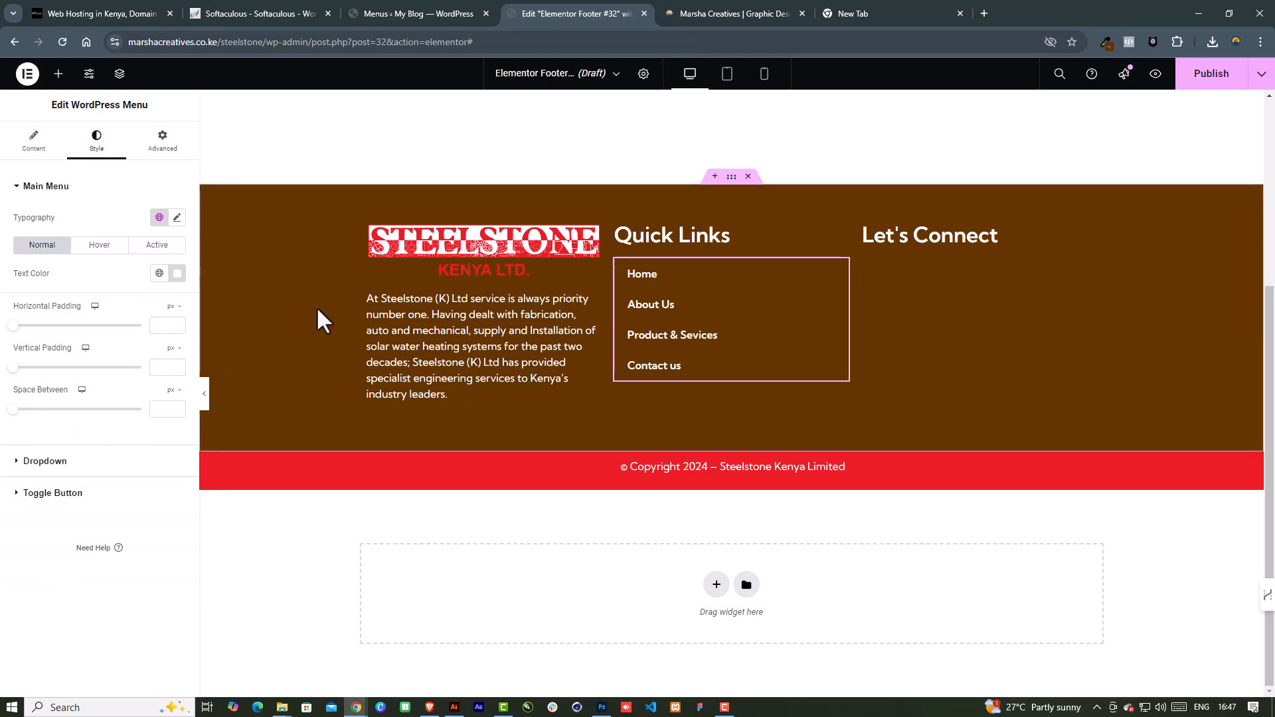
{"action": "left_click", "coordinate": [764, 73]}
{"action": "scroll", "coordinate": [707, 377], "scroll_direction": "down", "scroll_amount": 3}
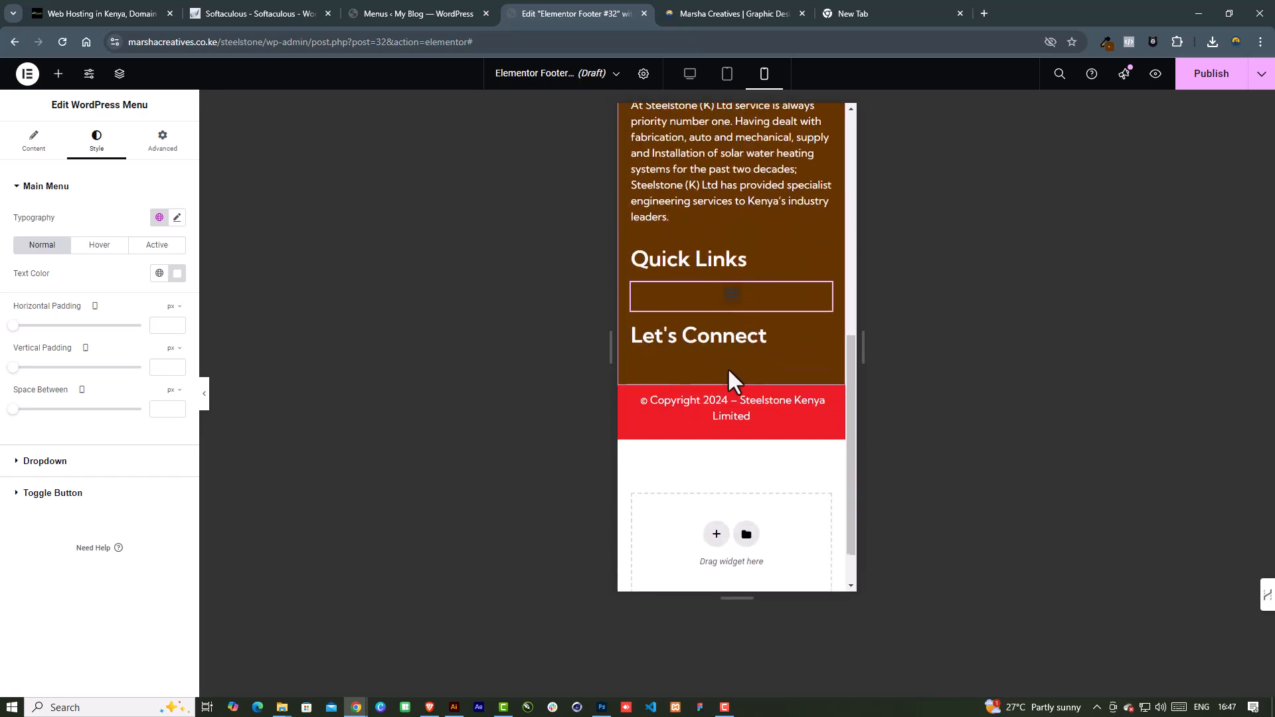
{"action": "left_click", "coordinate": [731, 300]}
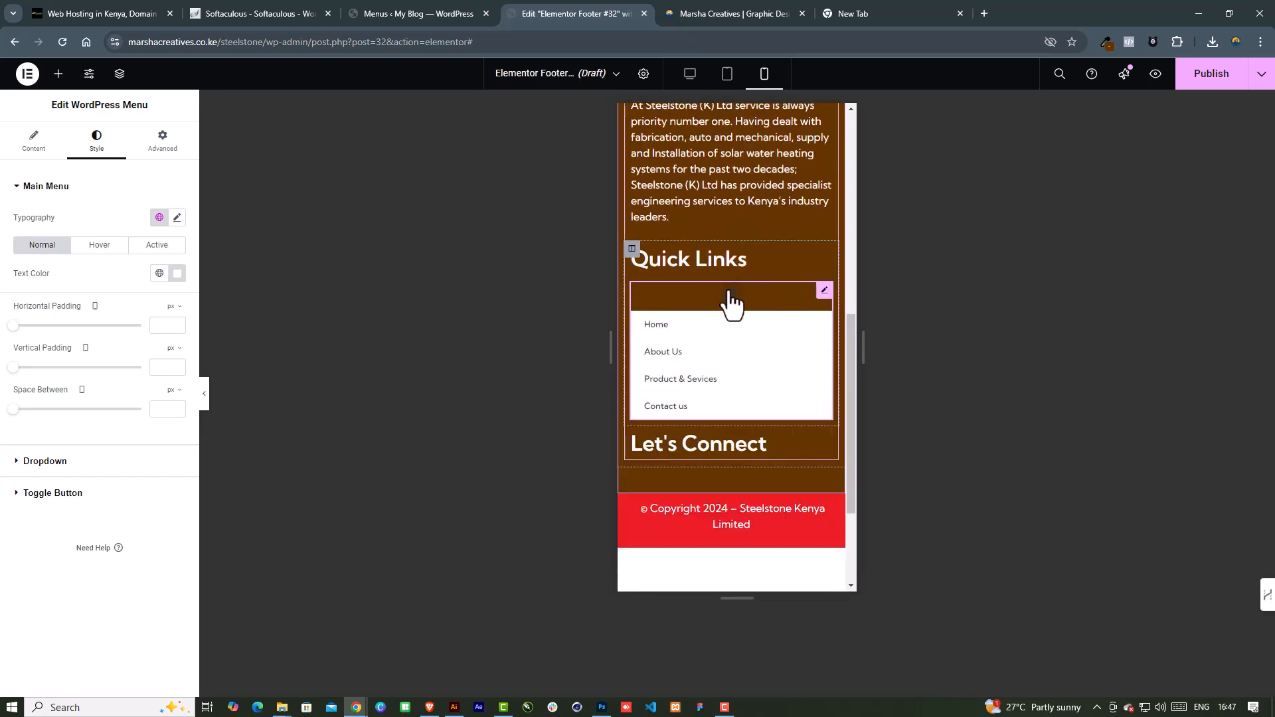
{"action": "scroll", "coordinate": [770, 265], "scroll_direction": "up", "scroll_amount": 10}
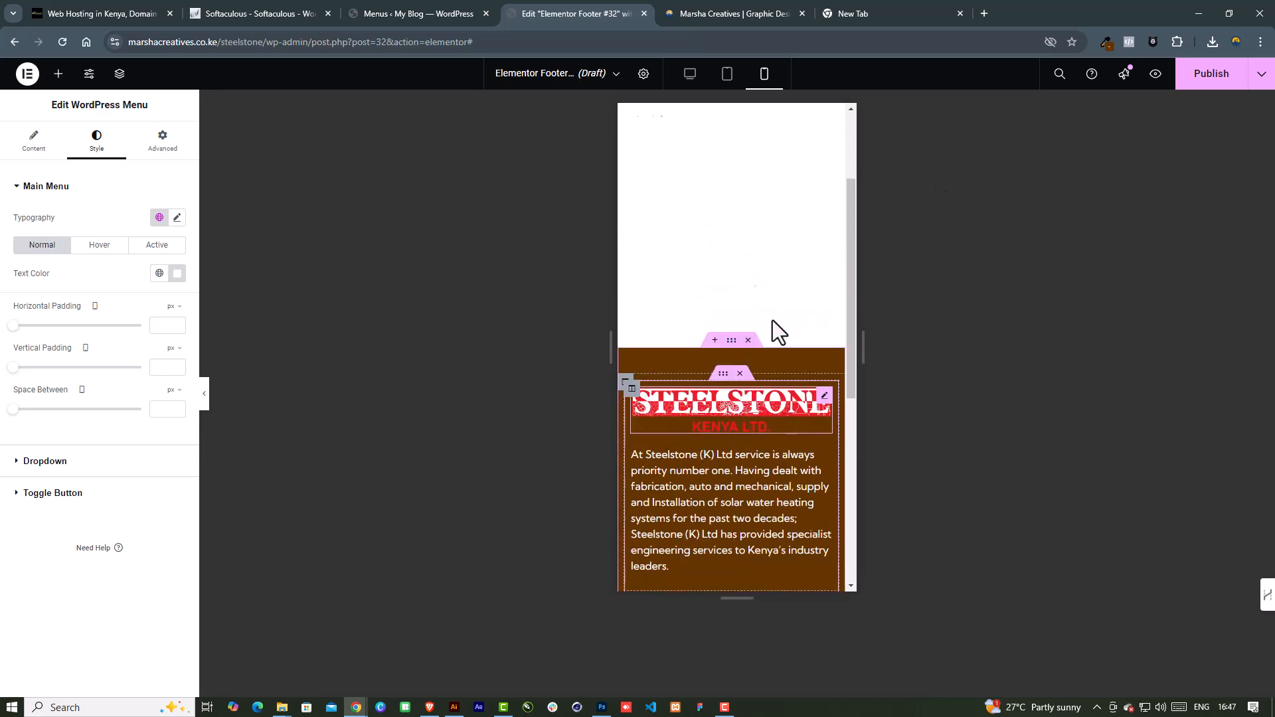
{"action": "scroll", "coordinate": [746, 252], "scroll_direction": "down", "scroll_amount": 10}
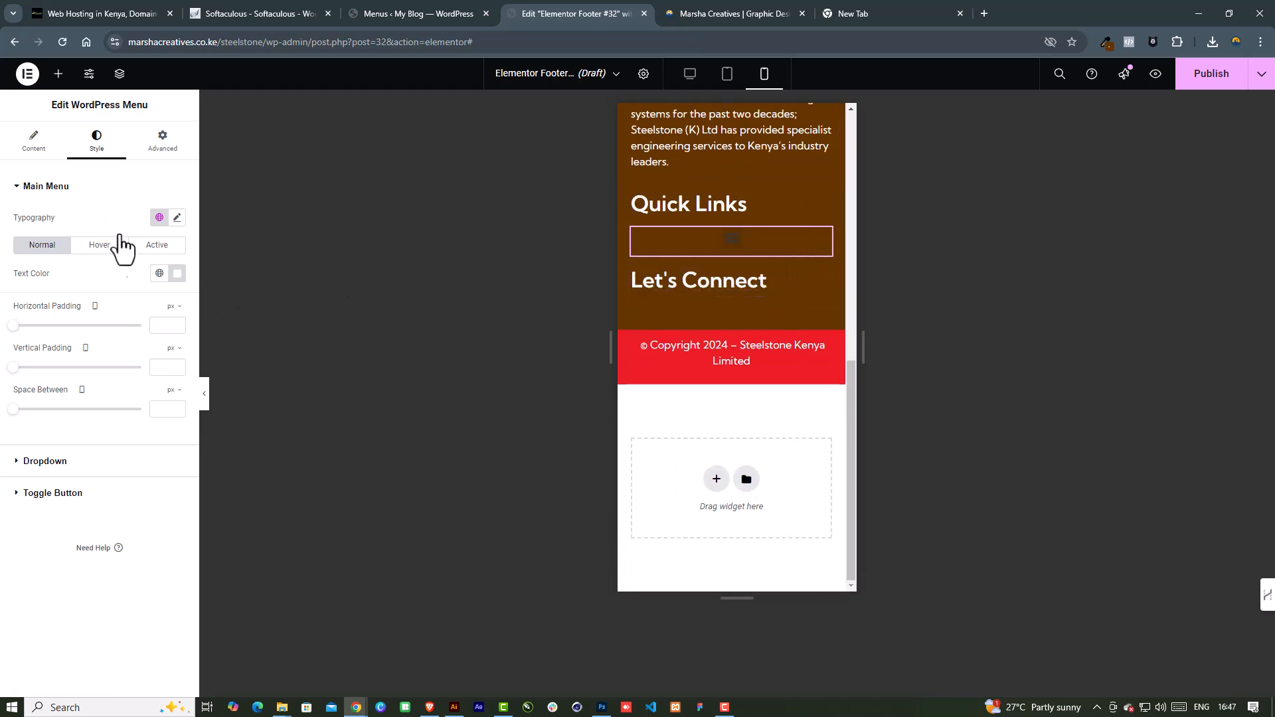
Set the Quick Links menu's mobile dropdown breakpoint to None
{"action": "left_click", "coordinate": [40, 147]}
{"action": "scroll", "coordinate": [112, 438], "scroll_direction": "down", "scroll_amount": 1}
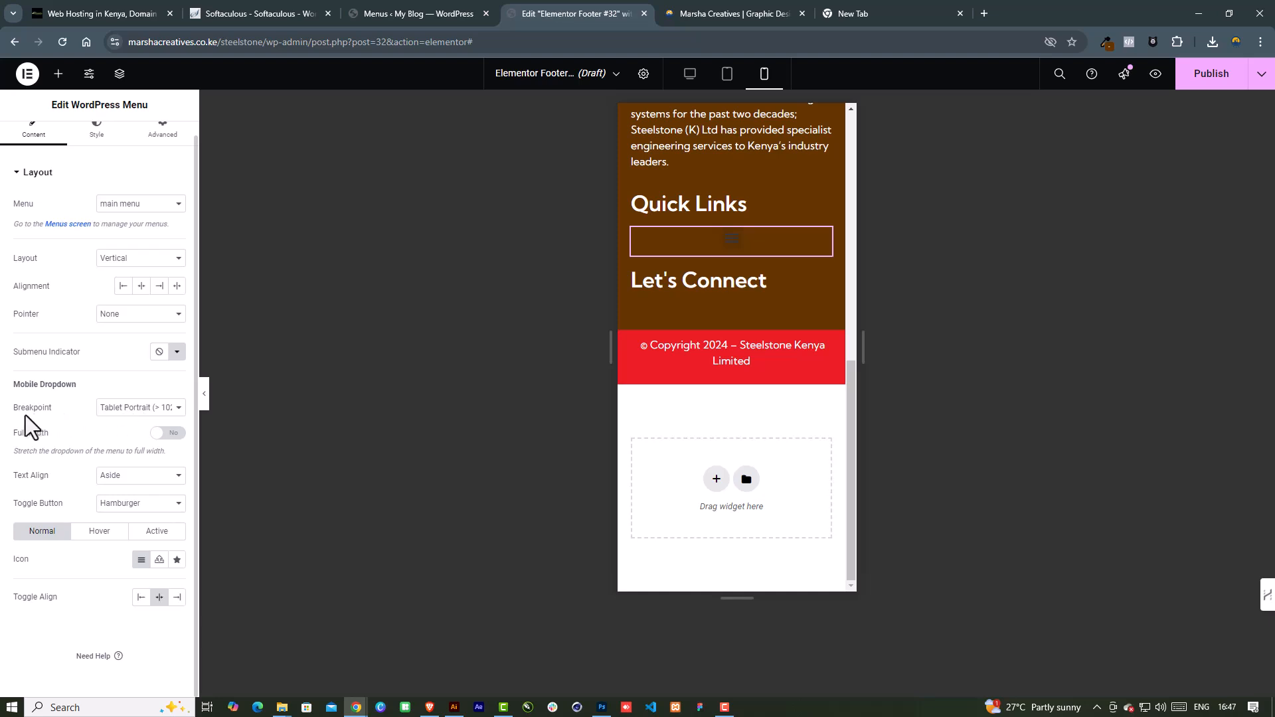
{"action": "left_click", "coordinate": [109, 415]}
{"action": "left_click", "coordinate": [126, 456]}
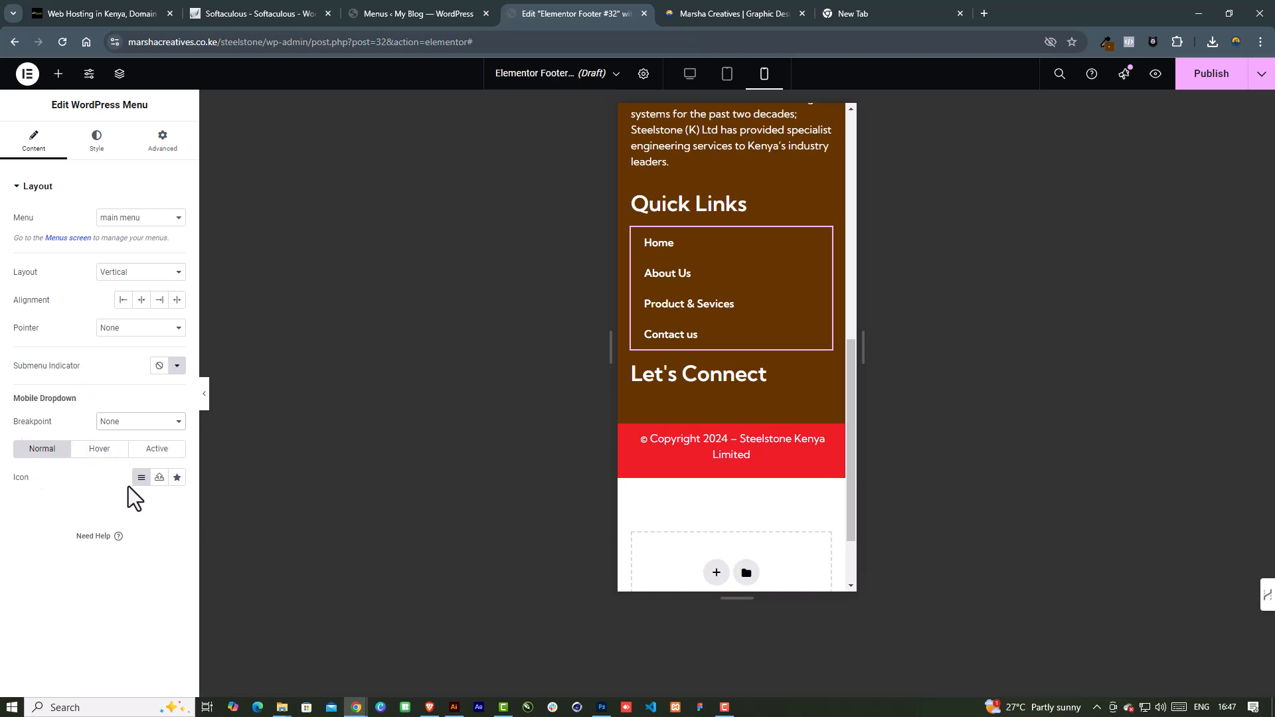
Examine the Quick Links menu's hover and active icon settings, layout options and text color states in mobile view
{"action": "left_click", "coordinate": [106, 450]}
{"action": "left_click", "coordinate": [136, 450]}
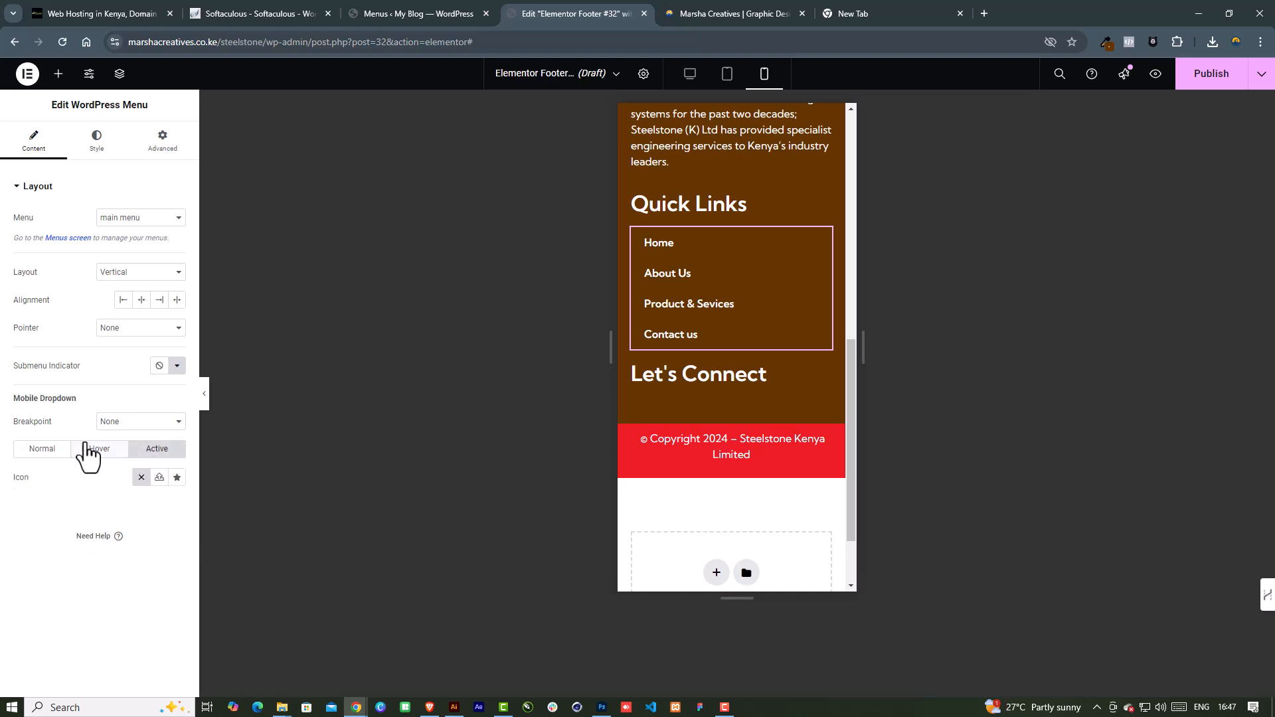
{"action": "left_click", "coordinate": [117, 269]}
{"action": "left_click", "coordinate": [118, 273]}
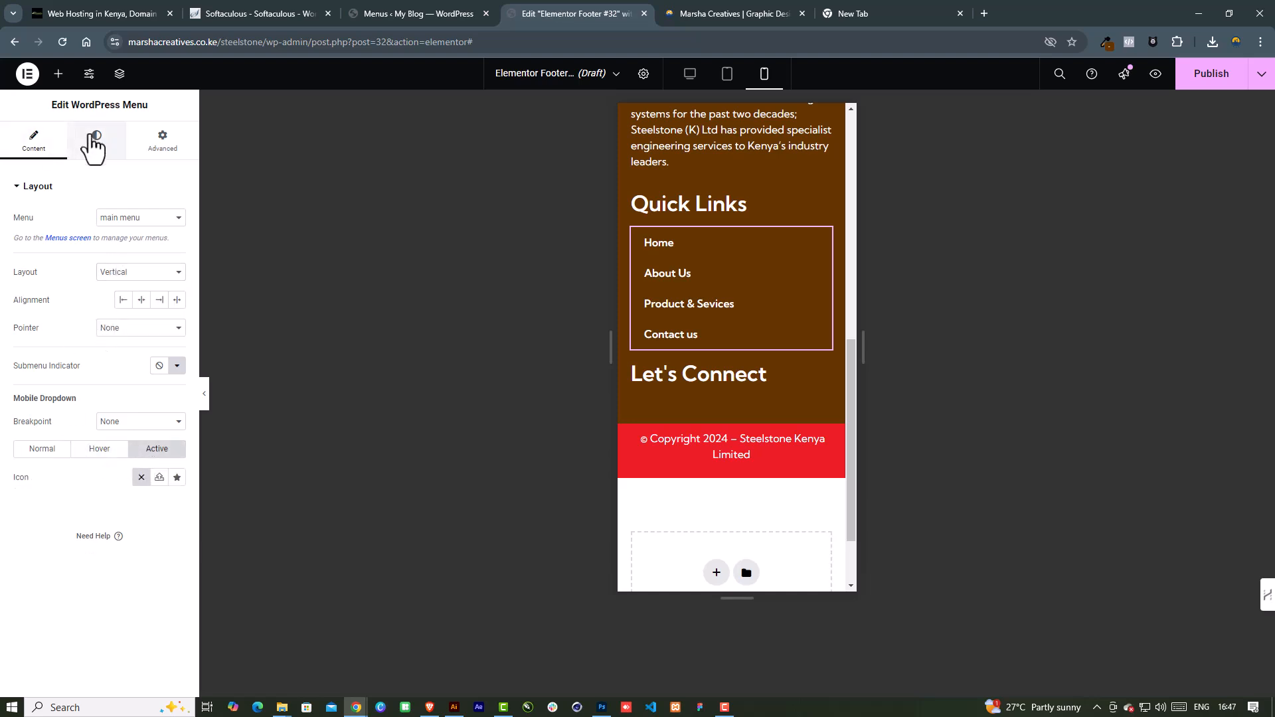
{"action": "left_click", "coordinate": [96, 142]}
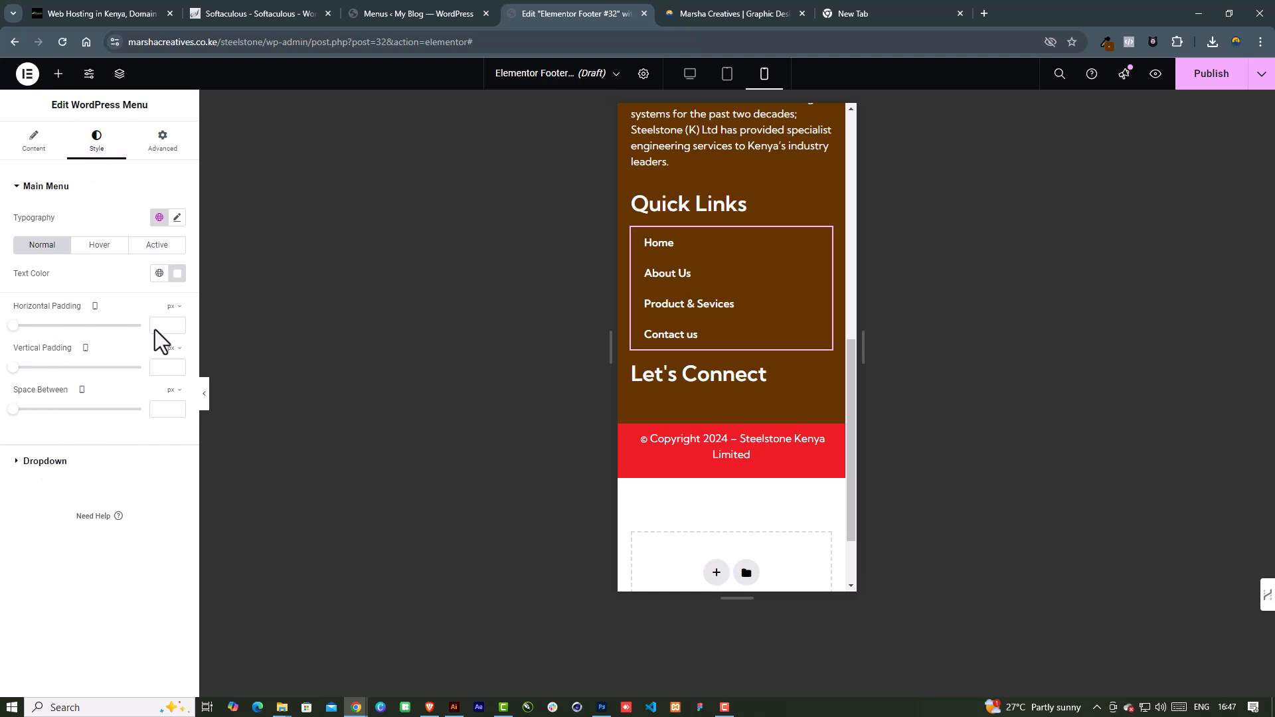
{"action": "left_click", "coordinate": [120, 249]}
{"action": "left_click", "coordinate": [140, 252]}
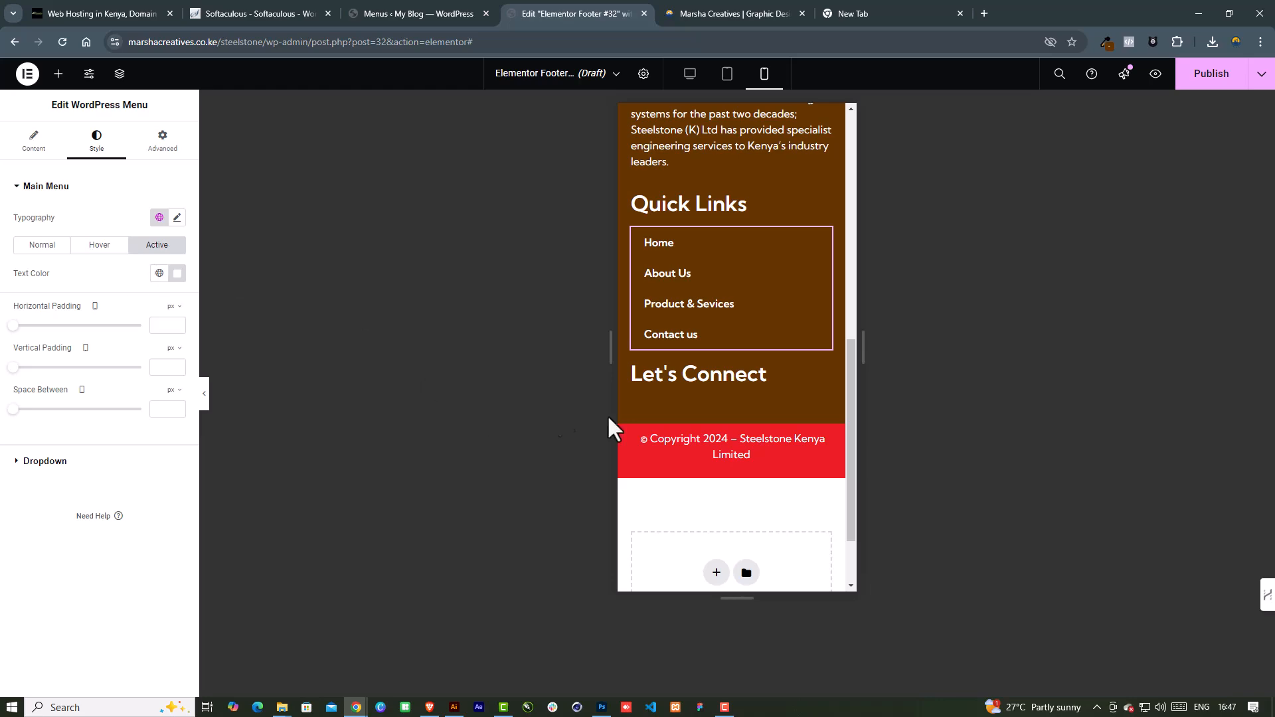
Return the footer template to the desktop preview
{"action": "scroll", "coordinate": [653, 413], "scroll_direction": "up", "scroll_amount": 6}
{"action": "left_click", "coordinate": [689, 81]}
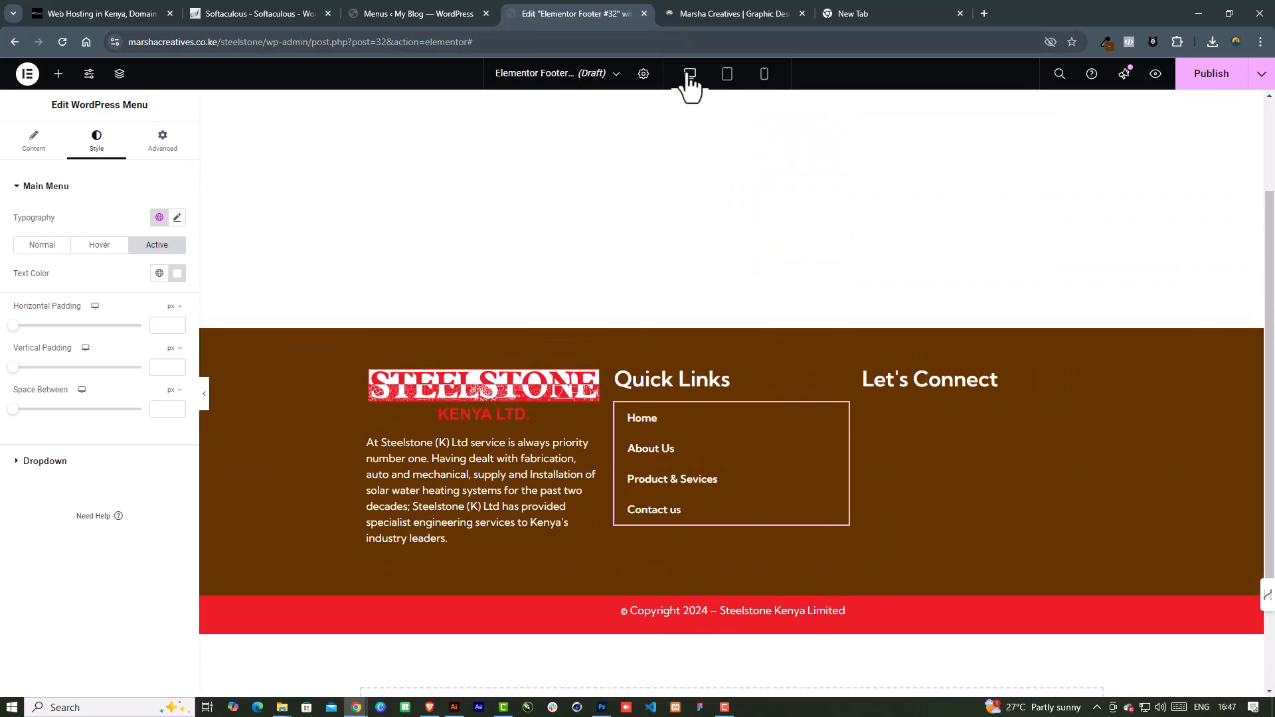
{"action": "scroll", "coordinate": [970, 383], "scroll_direction": "down", "scroll_amount": 1}
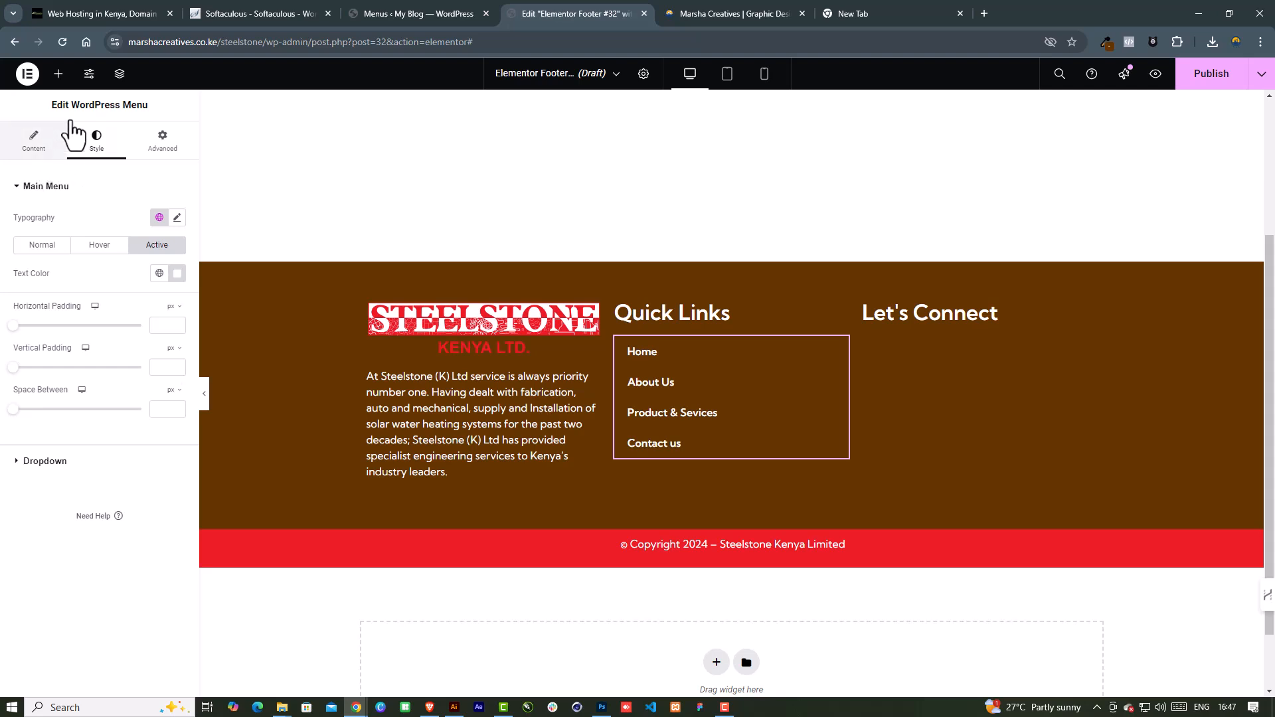
Add a Social Icons widget under the Let's Connect heading and align its icons left
{"action": "left_click", "coordinate": [59, 74]}
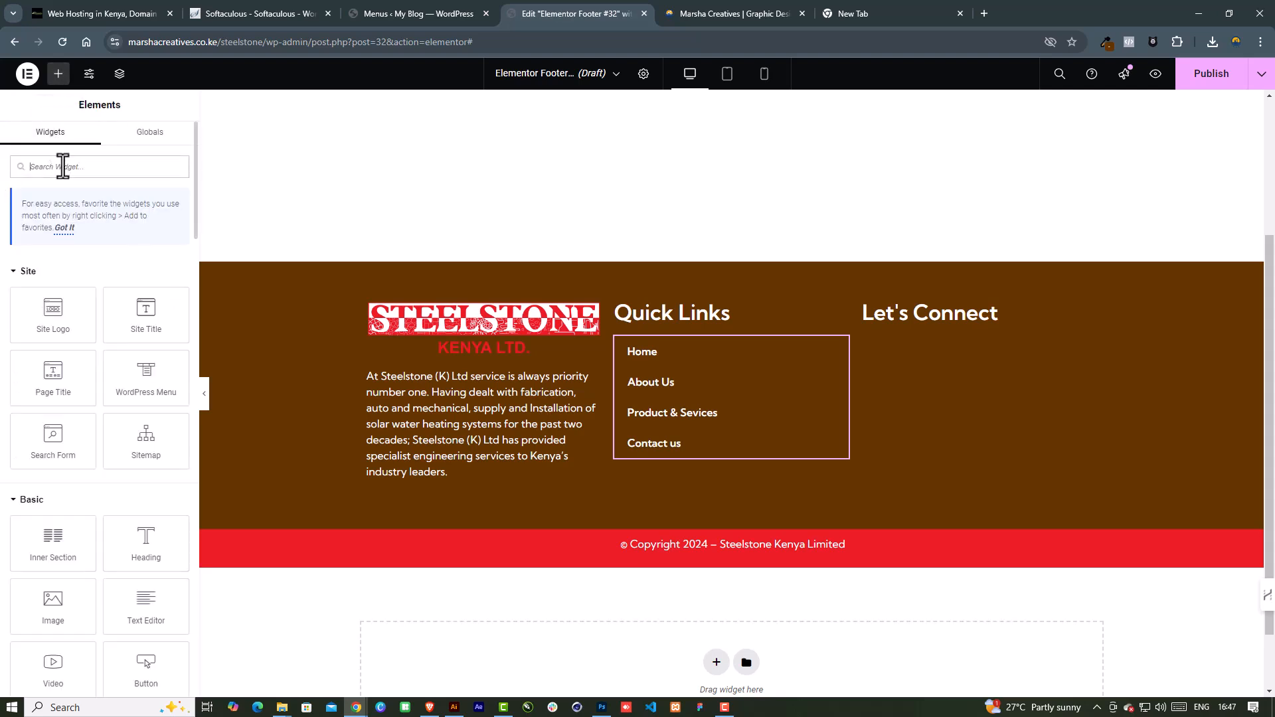
{"action": "type", "text": "soc"}
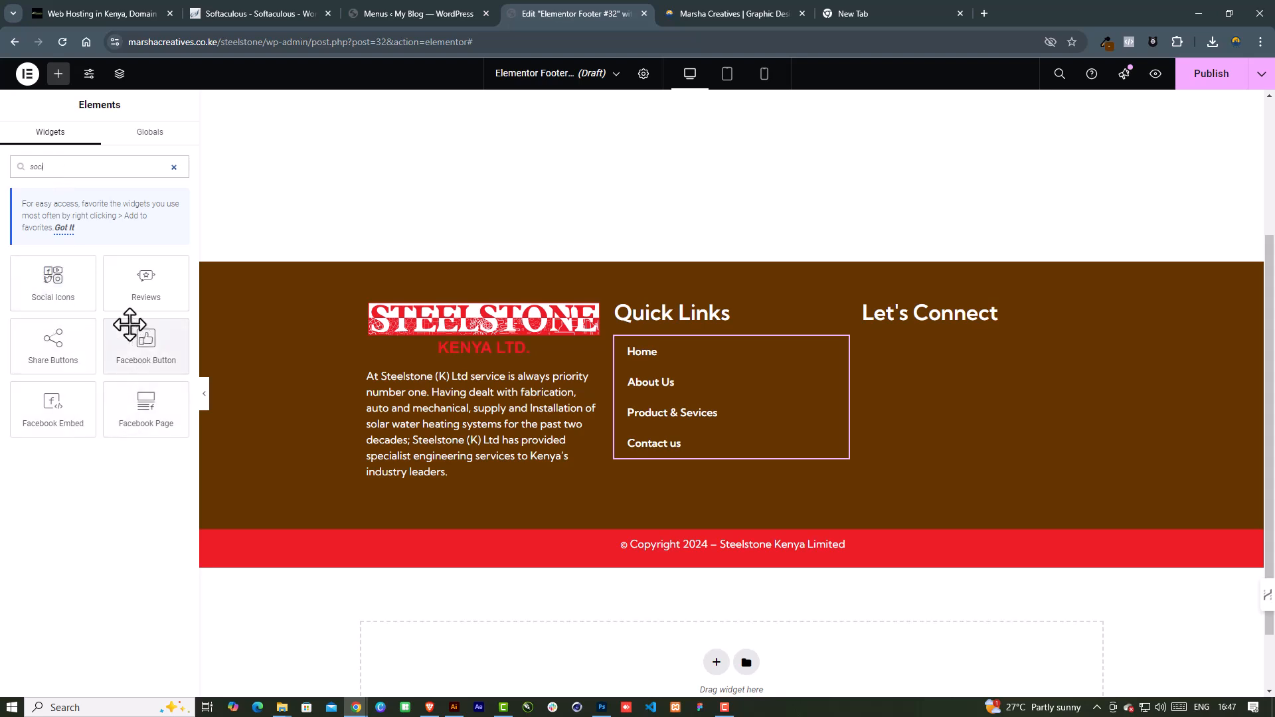
{"action": "left_click_drag", "start_coordinate": [58, 289], "coordinate": [914, 321]}
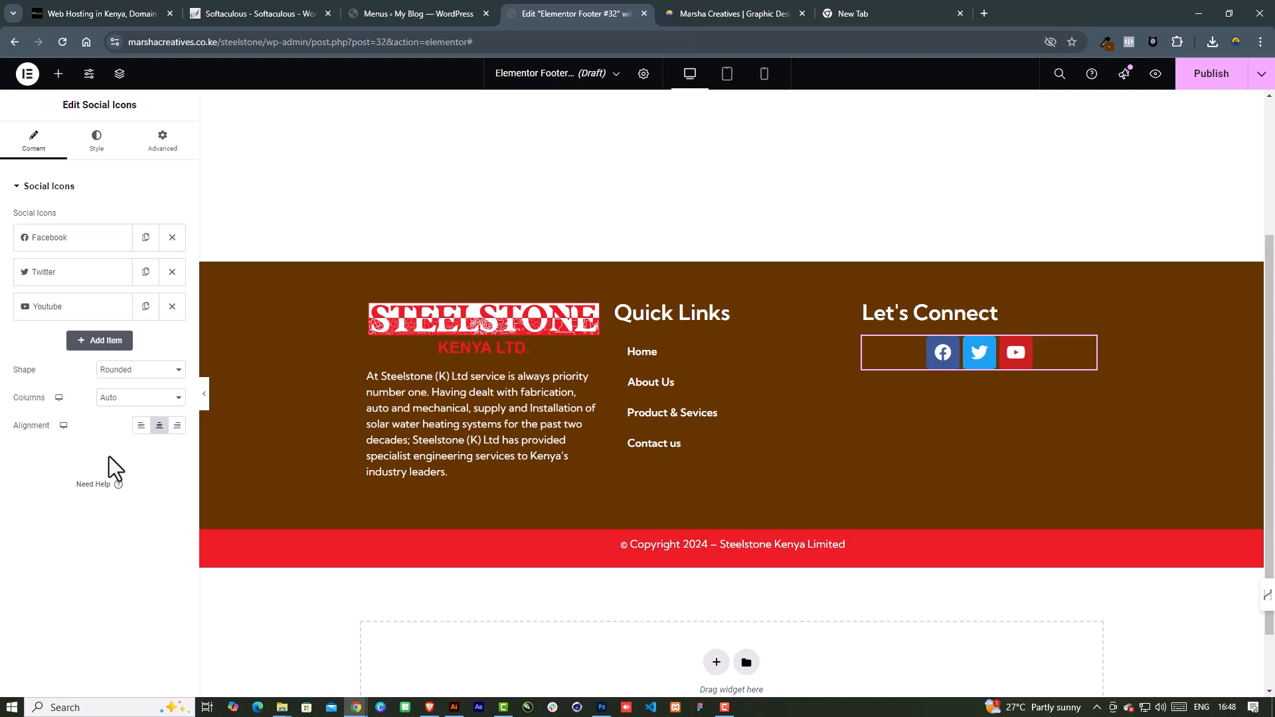
{"action": "left_click", "coordinate": [140, 425]}
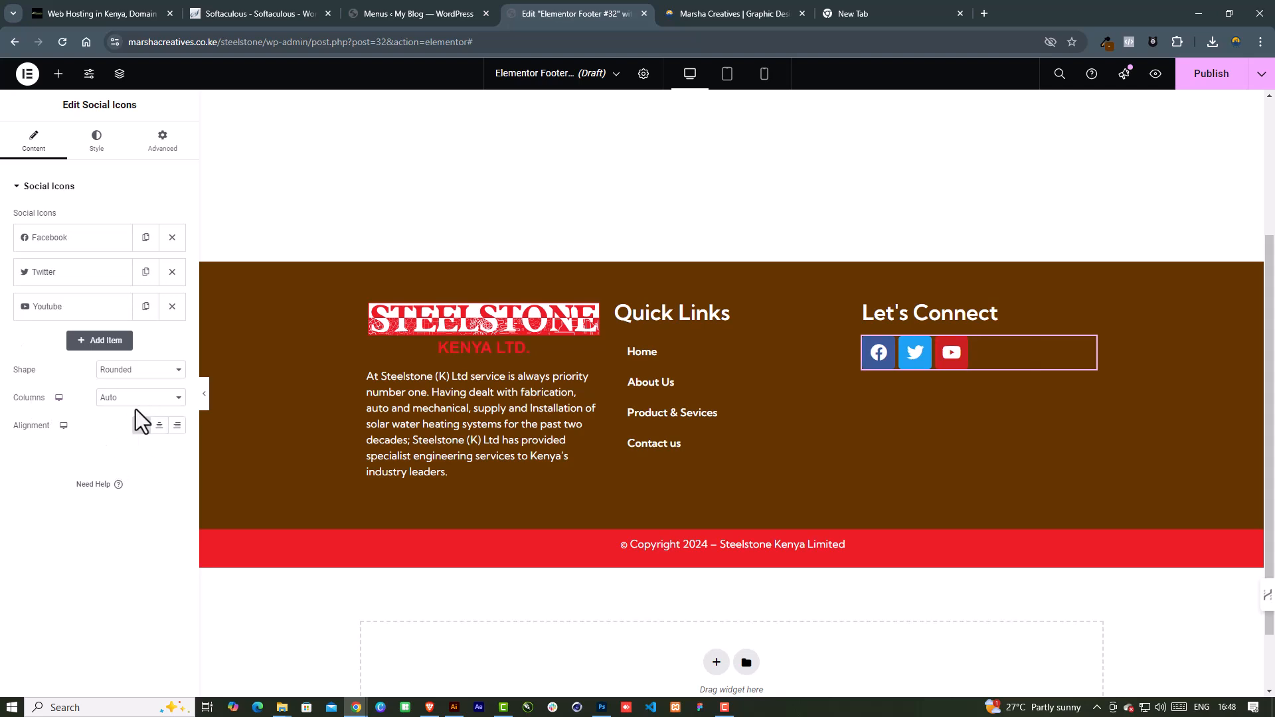
Arrange the social icons in 1 column and give them the Circle shape
{"action": "left_click", "coordinate": [131, 398]}
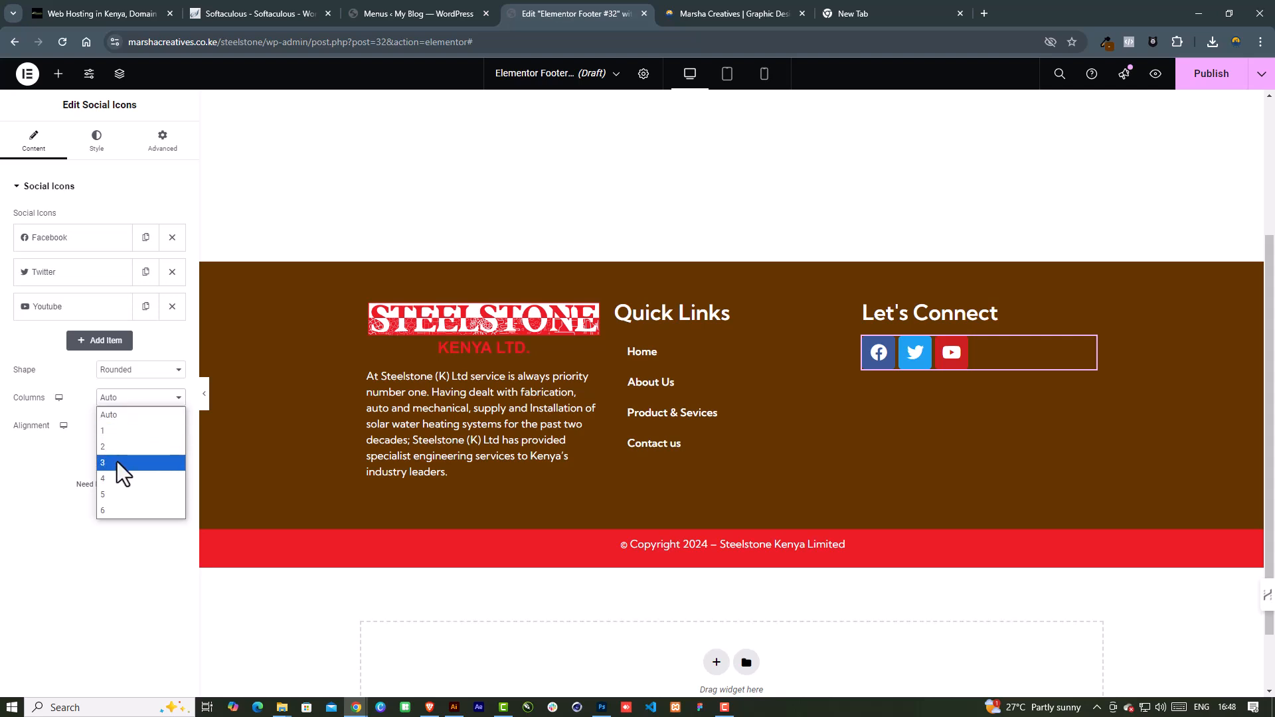
{"action": "left_click", "coordinate": [118, 443]}
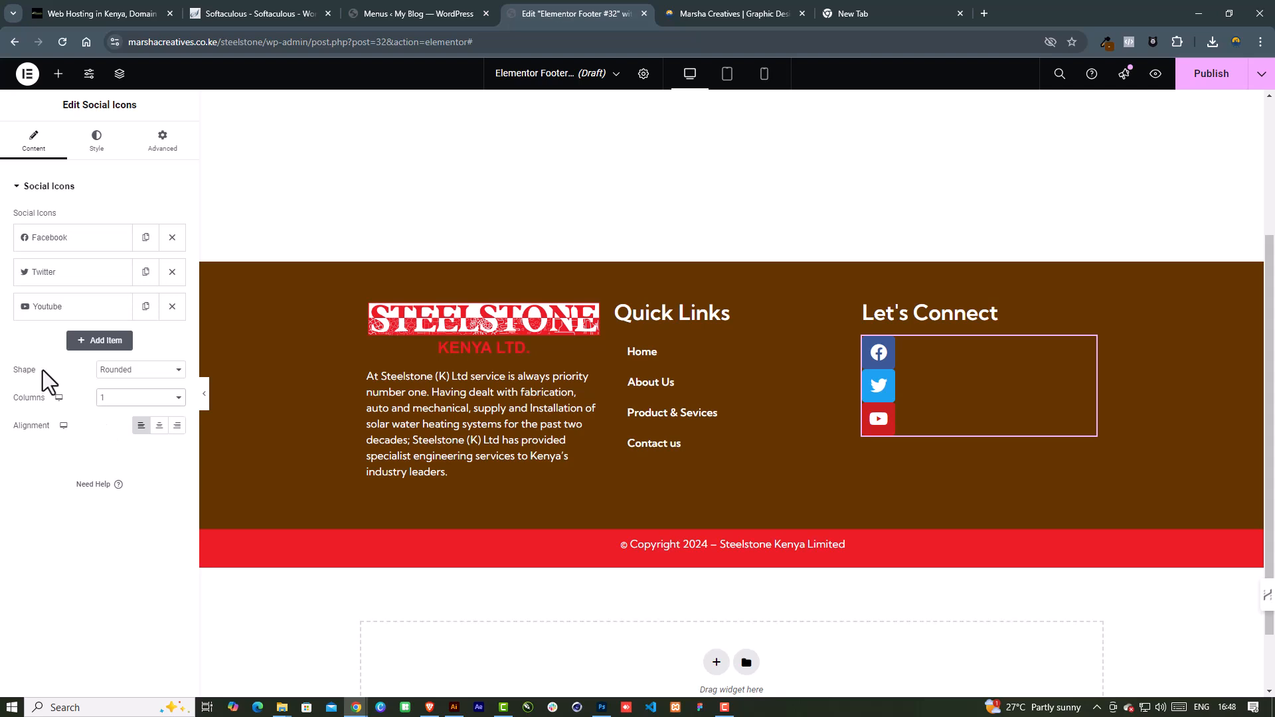
{"action": "left_click", "coordinate": [114, 374]}
{"action": "left_click", "coordinate": [121, 388]}
{"action": "left_click", "coordinate": [124, 371]}
{"action": "left_click", "coordinate": [123, 372]}
{"action": "left_click", "coordinate": [125, 373]}
{"action": "left_click", "coordinate": [113, 419]}
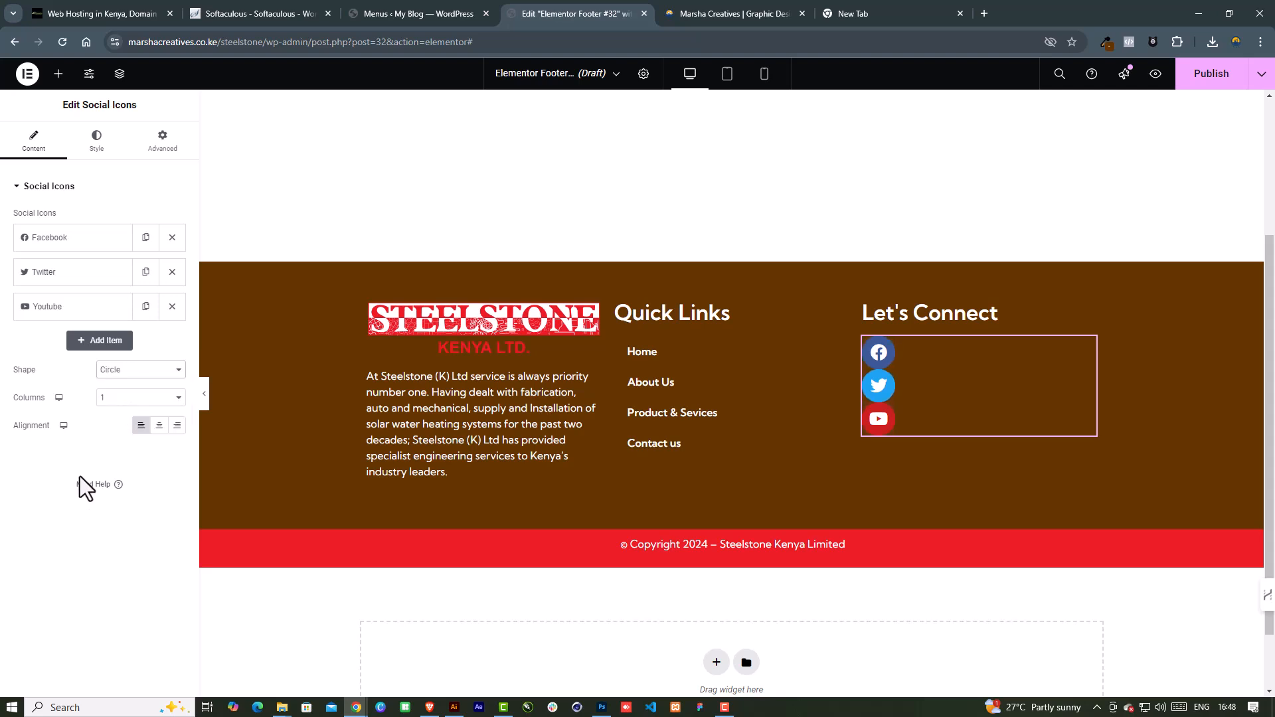
Set the social icons' spacing to 0 px and their rows gap to 17 px
{"action": "left_click", "coordinate": [85, 157]}
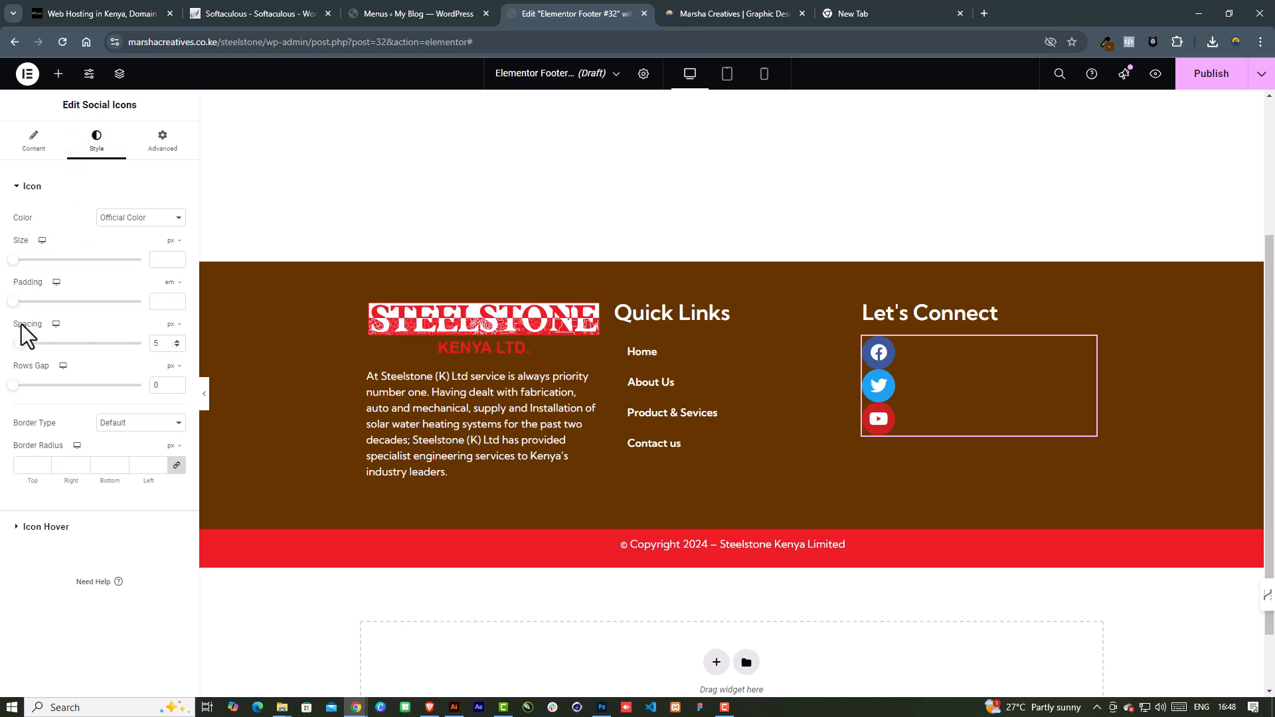
{"action": "left_click_drag", "start_coordinate": [23, 348], "coordinate": [31, 384]}
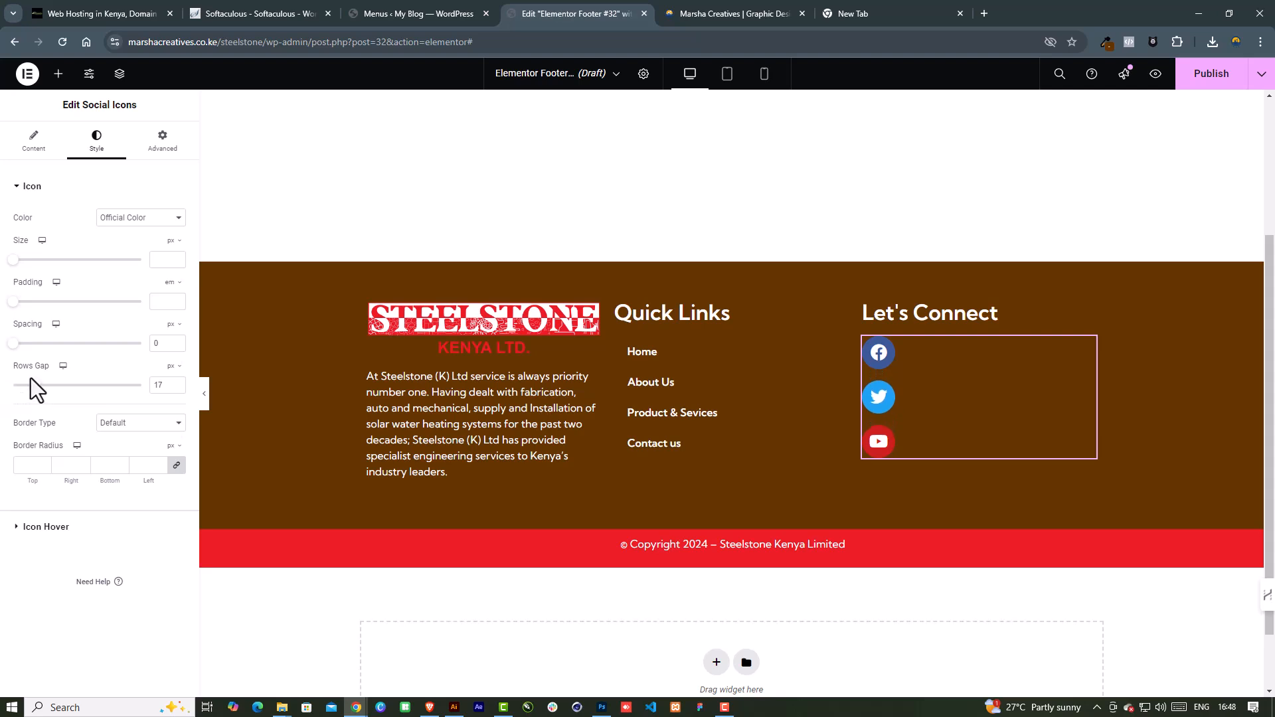
Examine the icon, link and color options of the Facebook and Twitter social icon items
{"action": "left_click", "coordinate": [35, 145]}
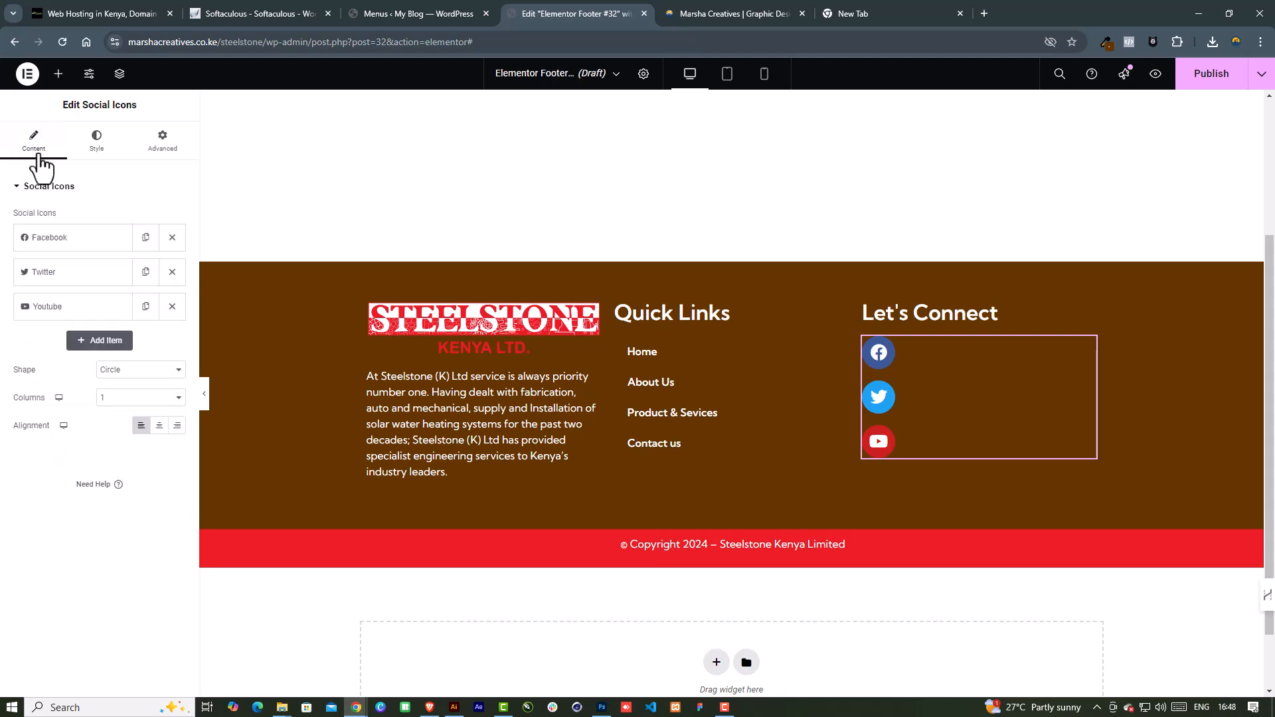
{"action": "left_click", "coordinate": [77, 245]}
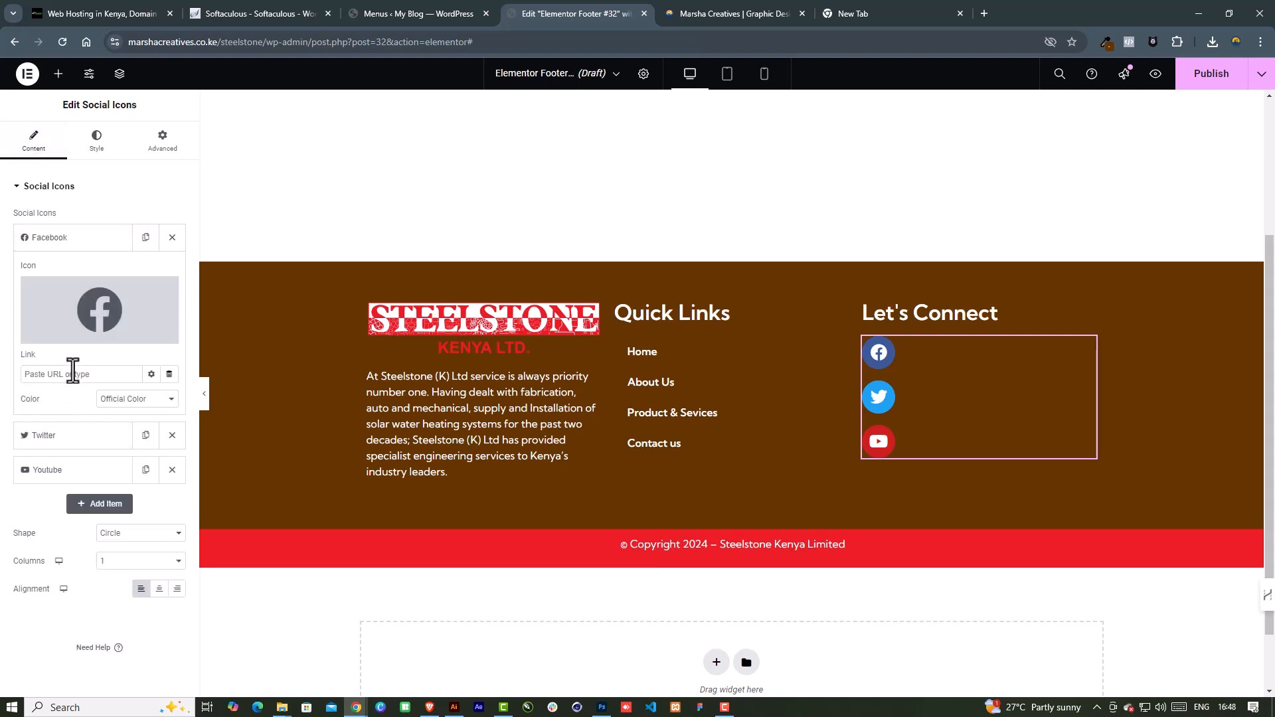
{"action": "left_click", "coordinate": [50, 247]}
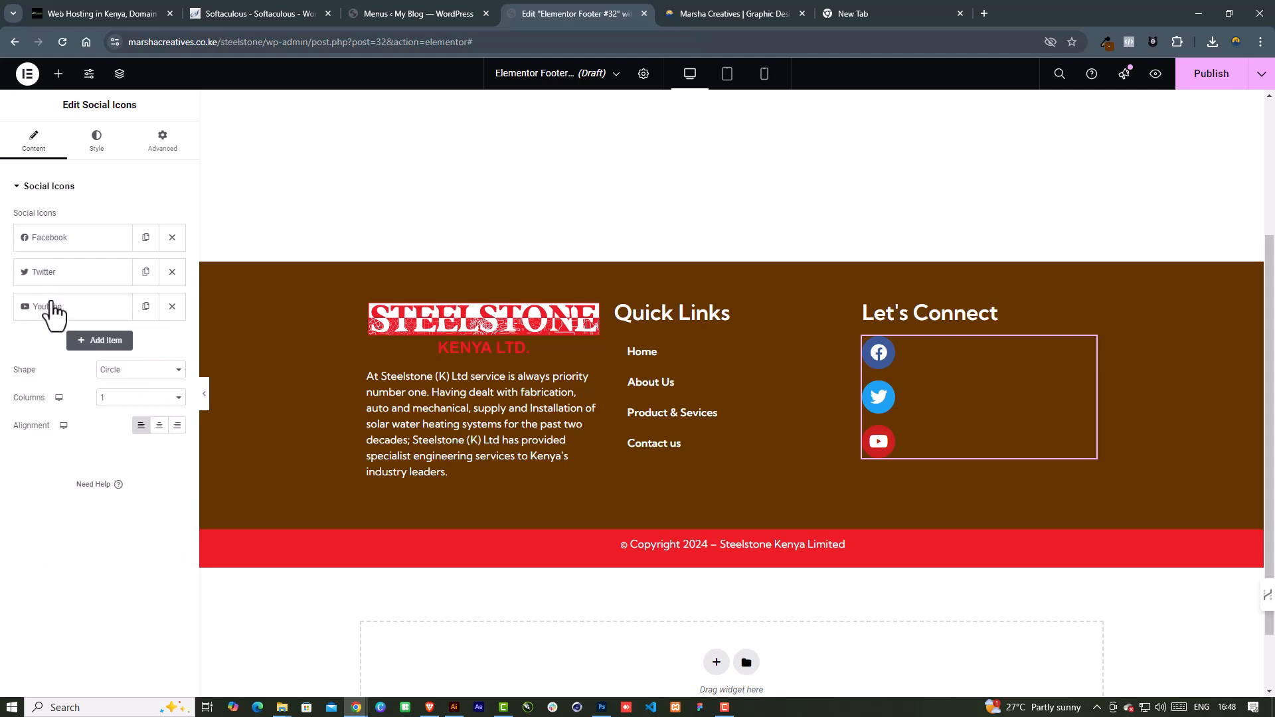
{"action": "left_click", "coordinate": [53, 271]}
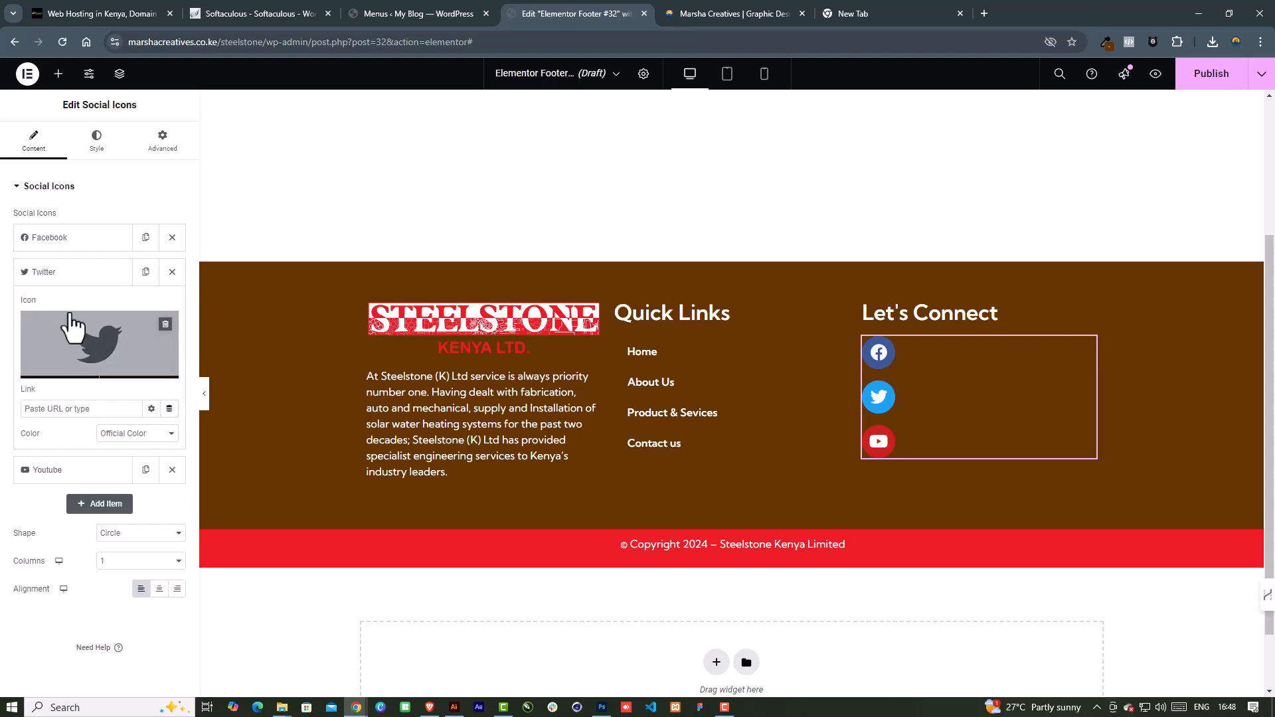
{"action": "left_click", "coordinate": [59, 277]}
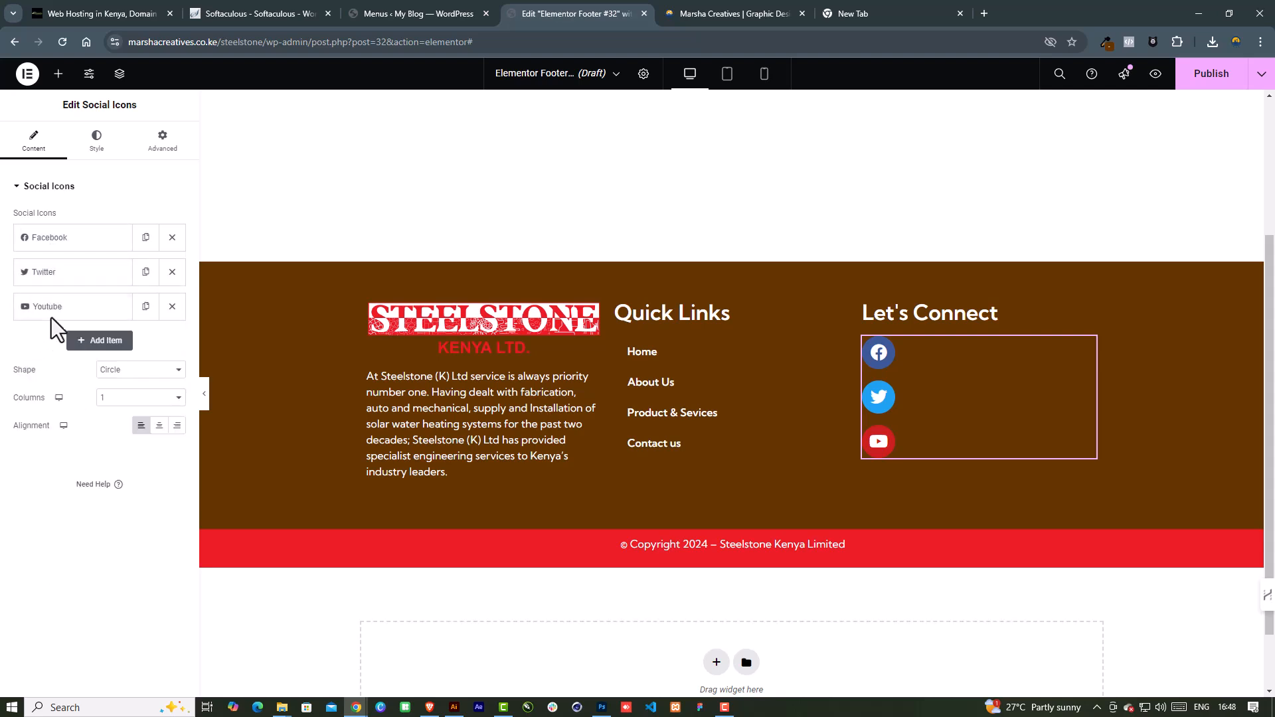
Try adding a fourth social icon item, look through the icon library, and remove the item
{"action": "left_click", "coordinate": [102, 341]}
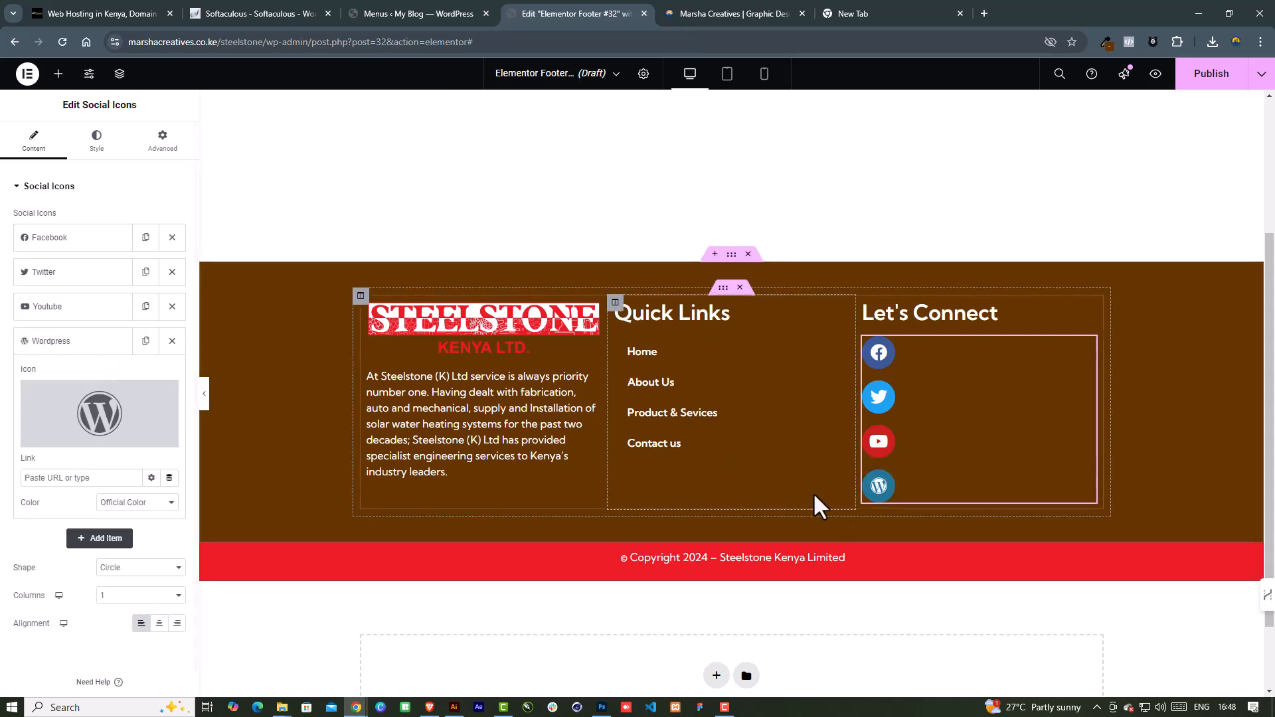
{"action": "left_click", "coordinate": [123, 426]}
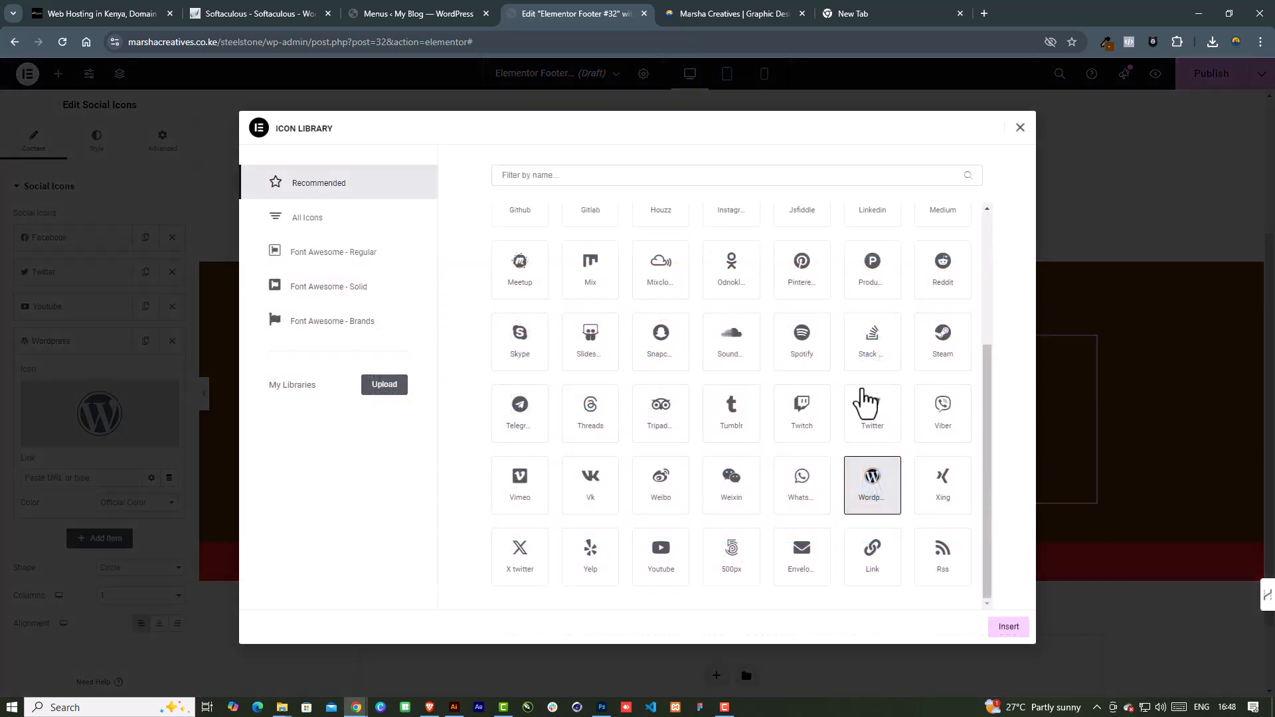
{"action": "left_click", "coordinate": [1021, 128]}
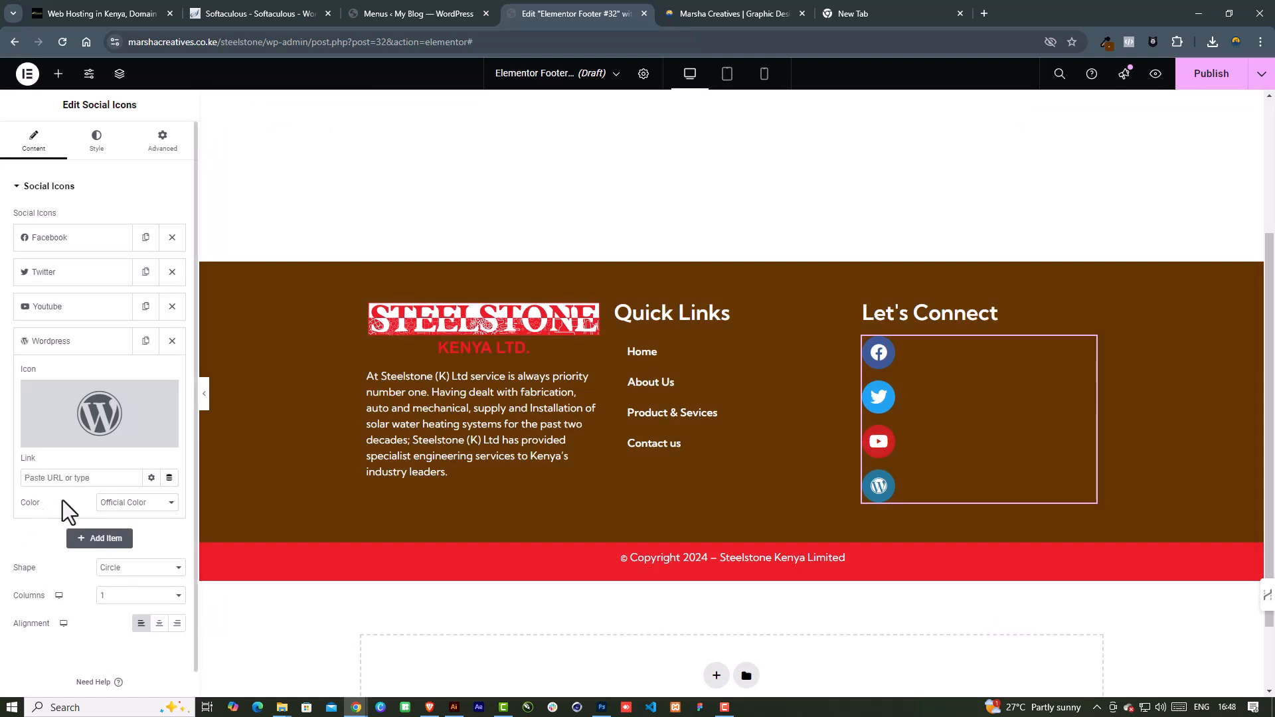
{"action": "left_click", "coordinate": [72, 342]}
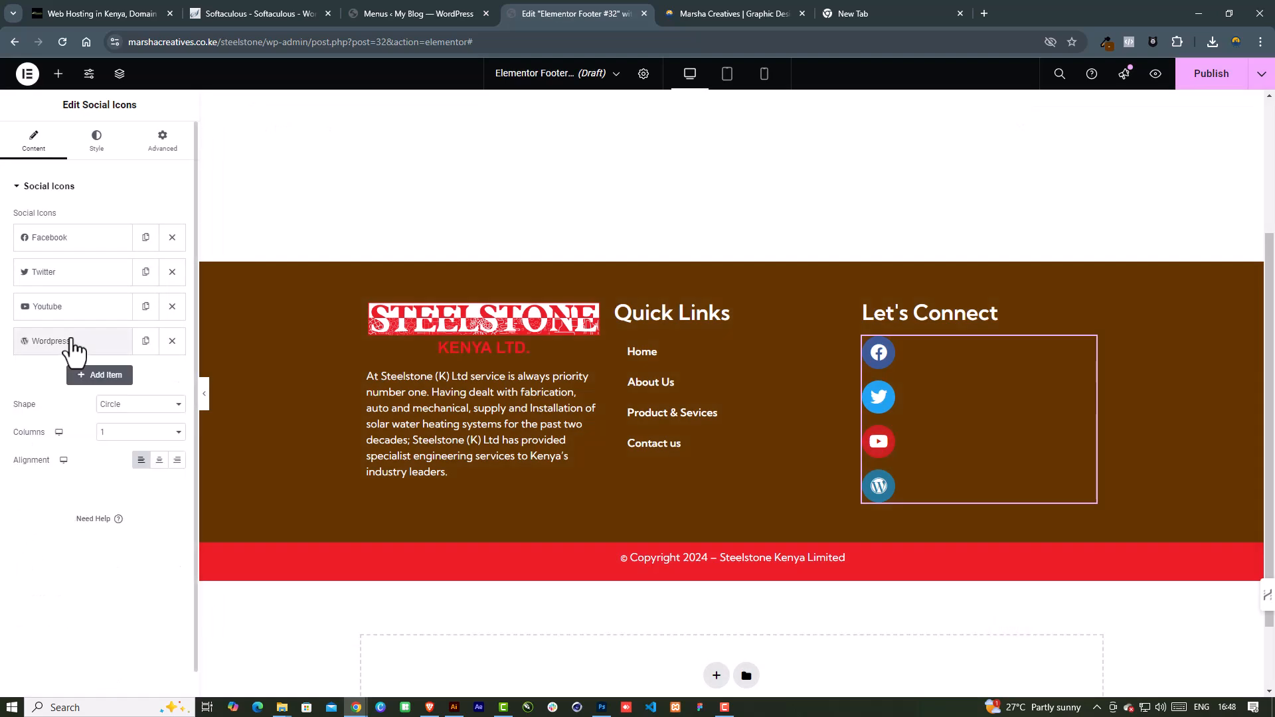
{"action": "left_click", "coordinate": [172, 341]}
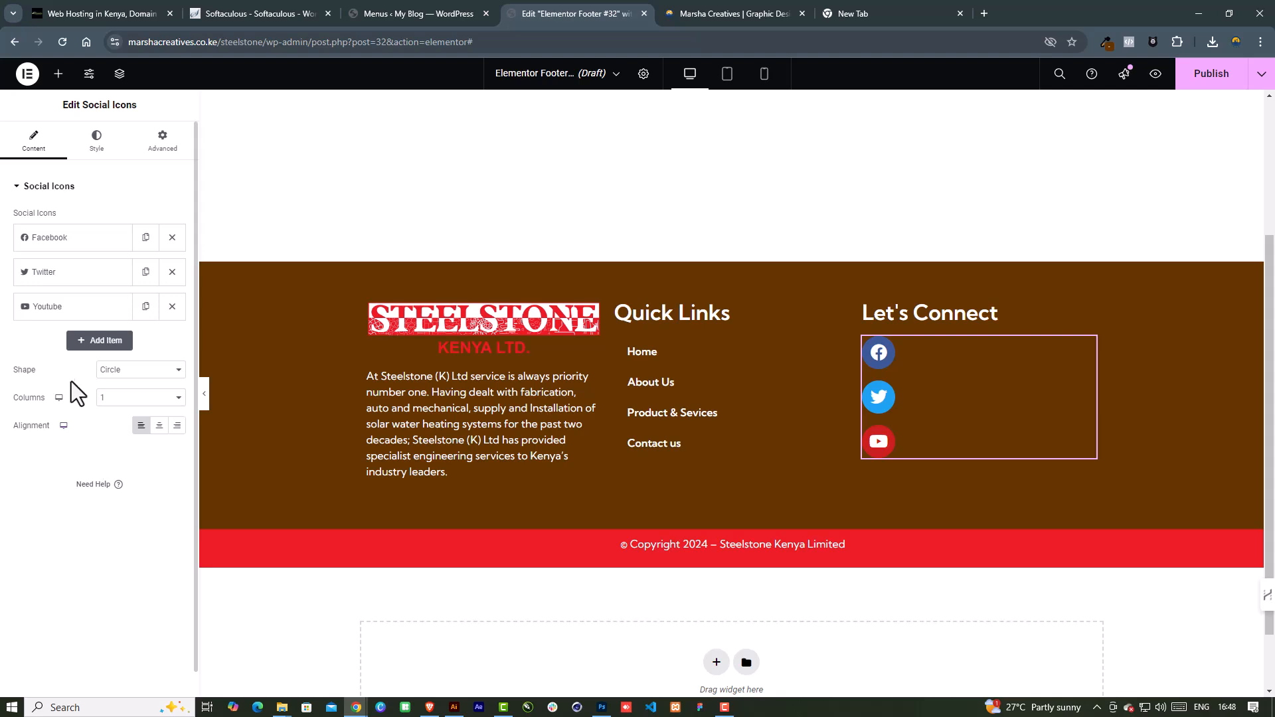
Review the social icons' style settings and the Youtube item's icon and link options
{"action": "left_click", "coordinate": [91, 141]}
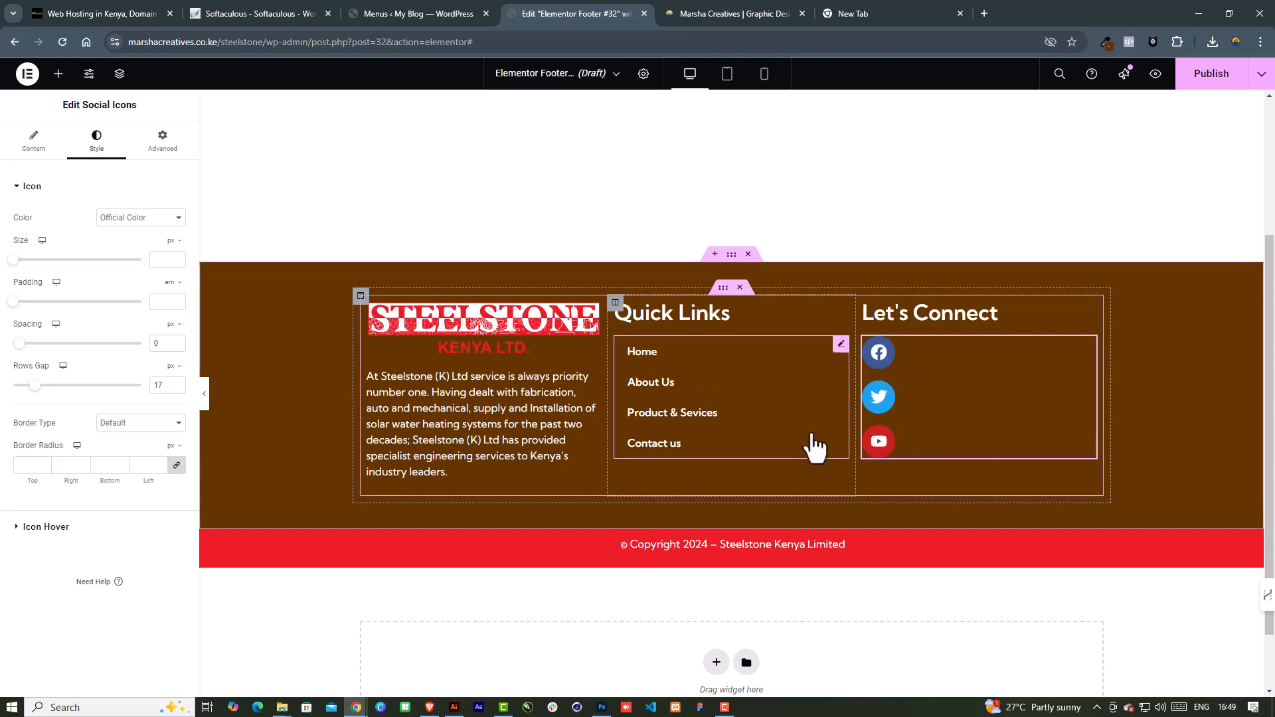
{"action": "left_click", "coordinate": [30, 147]}
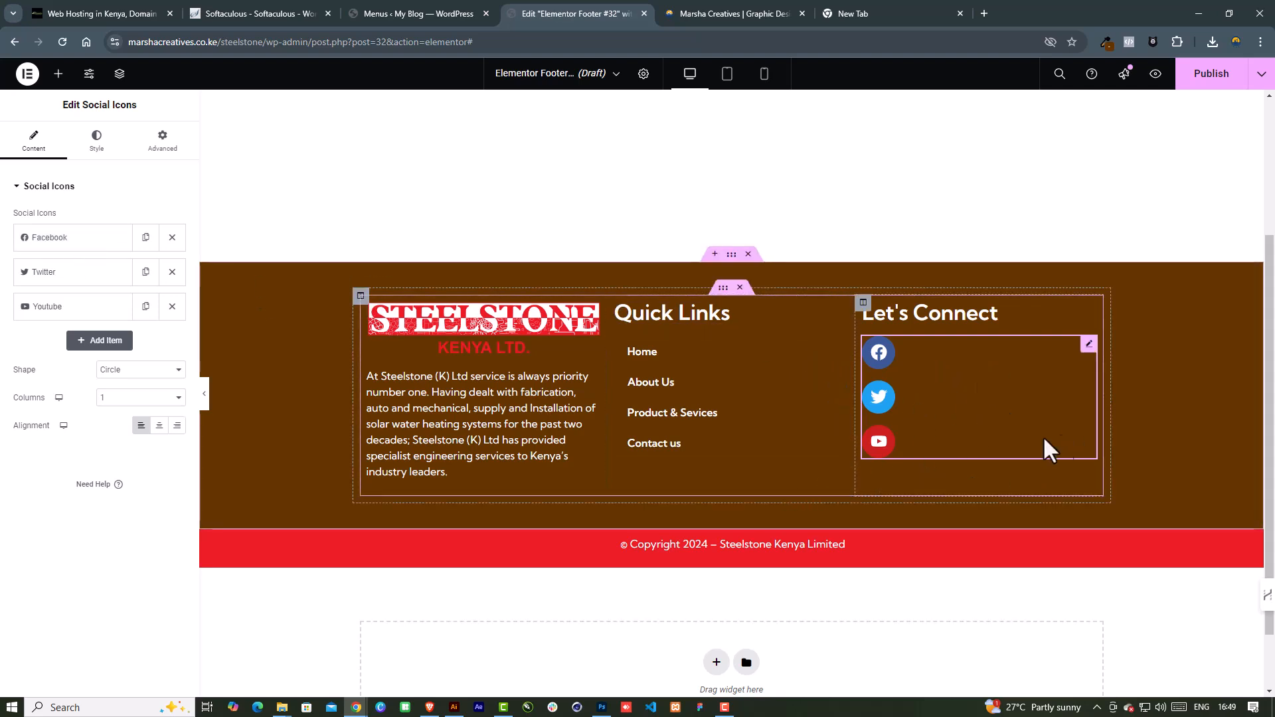
{"action": "left_click", "coordinate": [64, 309]}
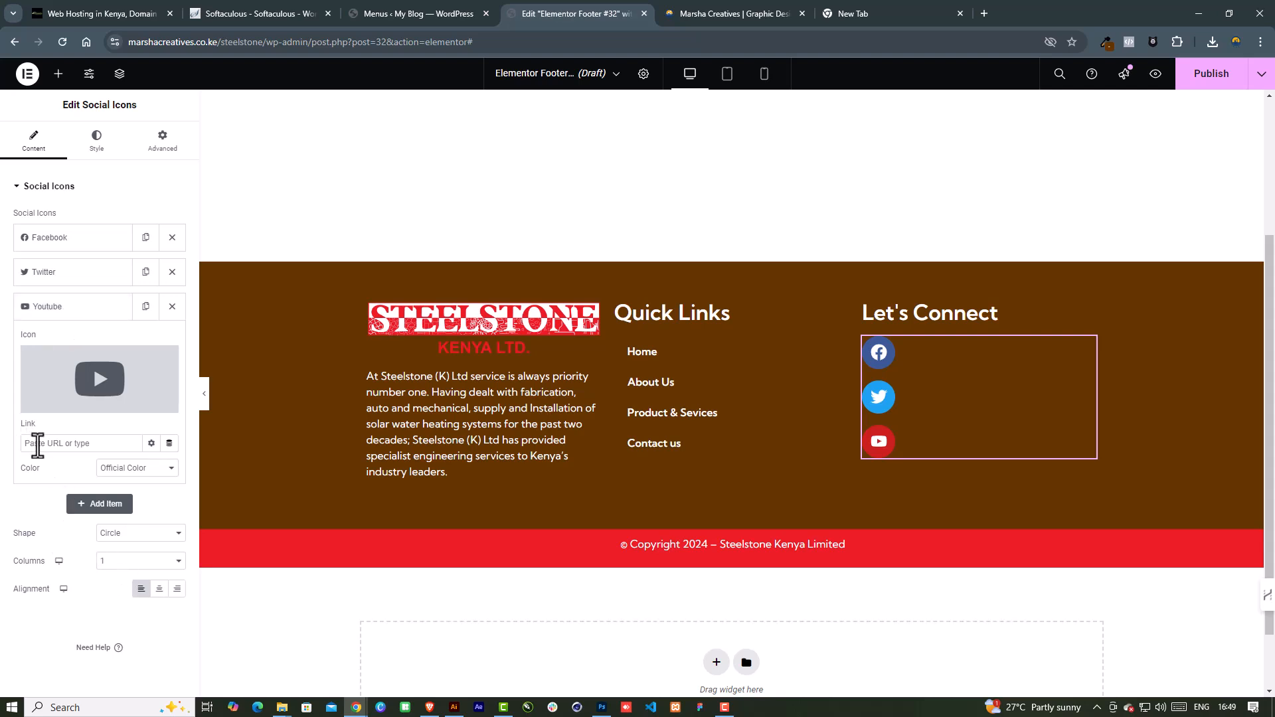
{"action": "left_click", "coordinate": [64, 300]}
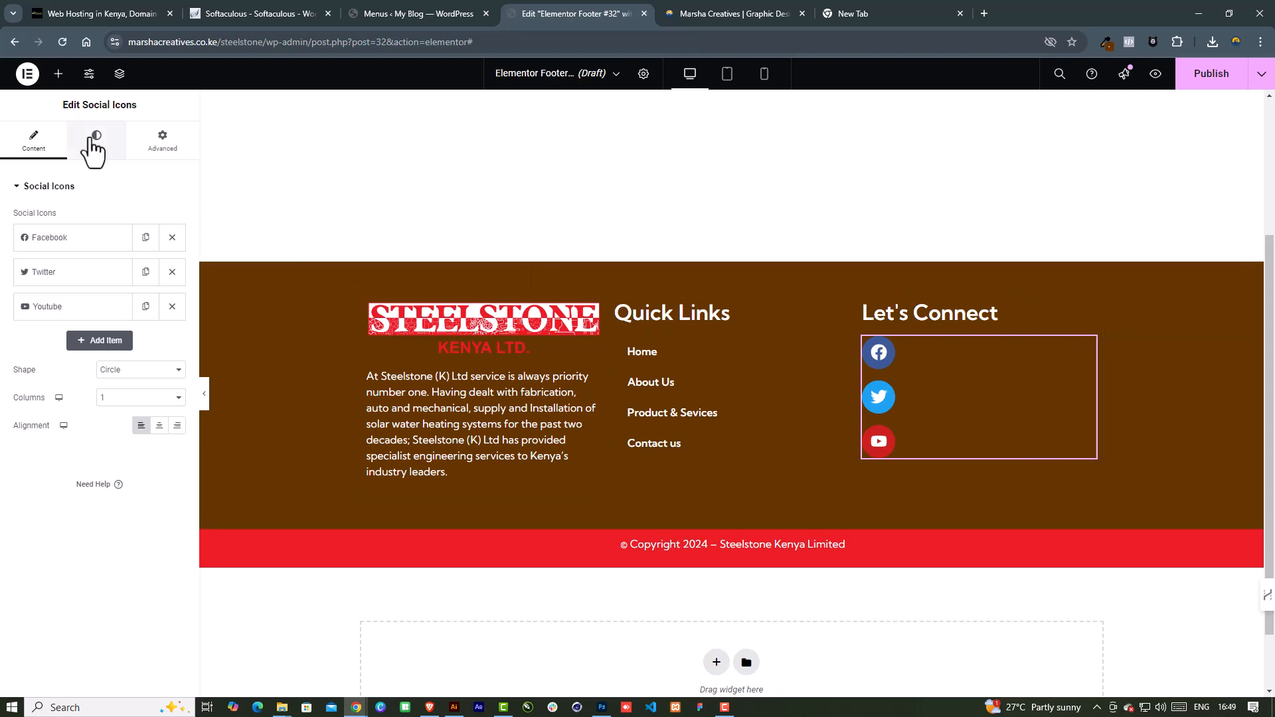
Replace the Social Icons widget with an Icon List widget under the Let's Connect heading
{"action": "left_click", "coordinate": [58, 75]}
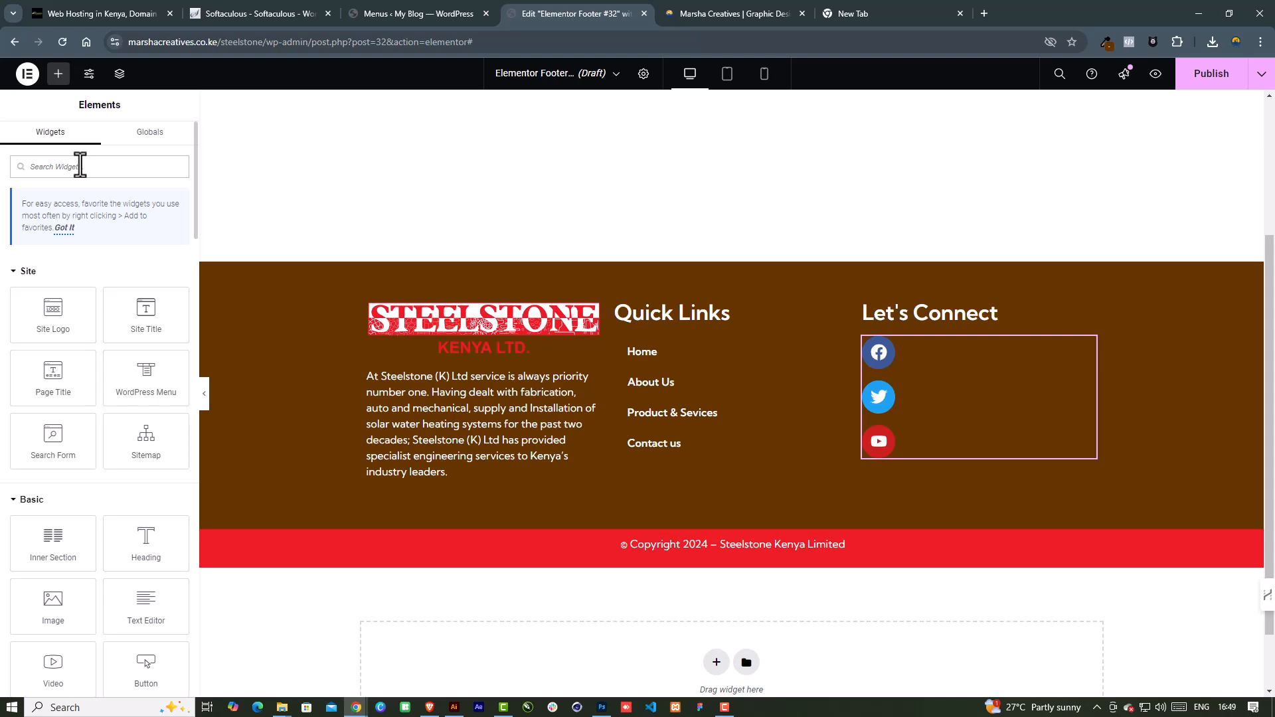
{"action": "type", "text": "icon"}
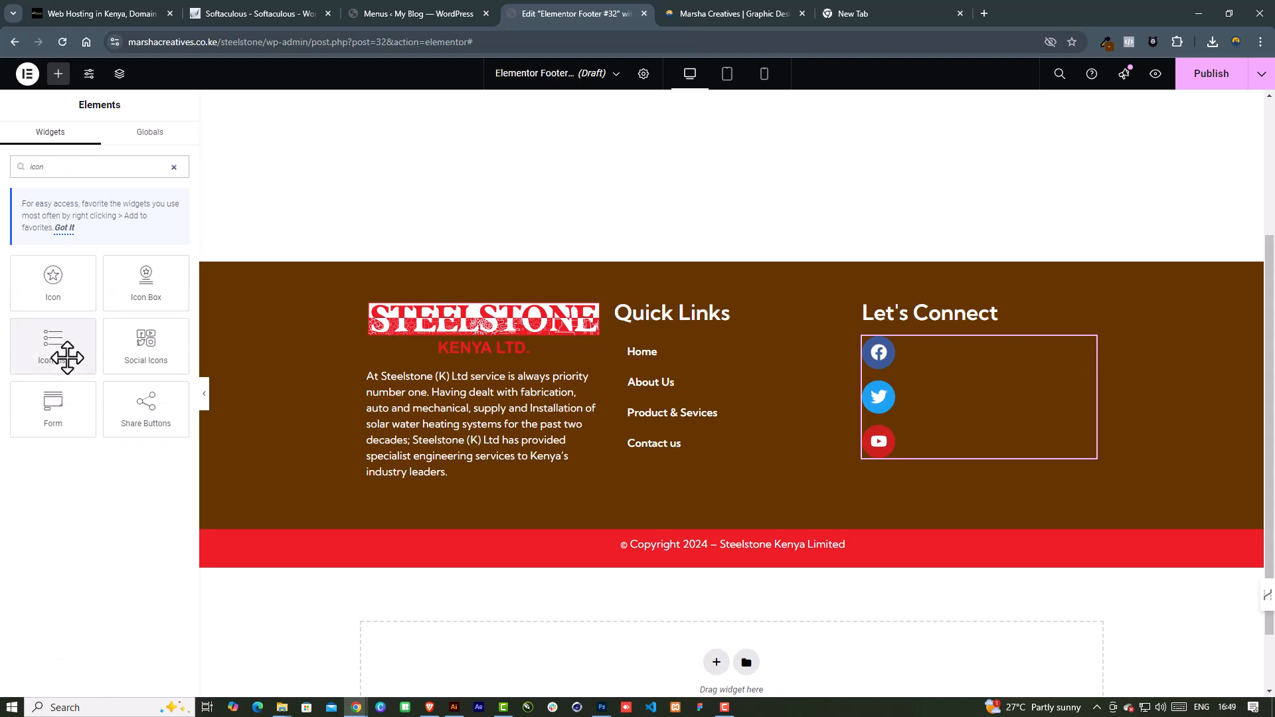
{"action": "left_click_drag", "start_coordinate": [67, 358], "coordinate": [914, 349]}
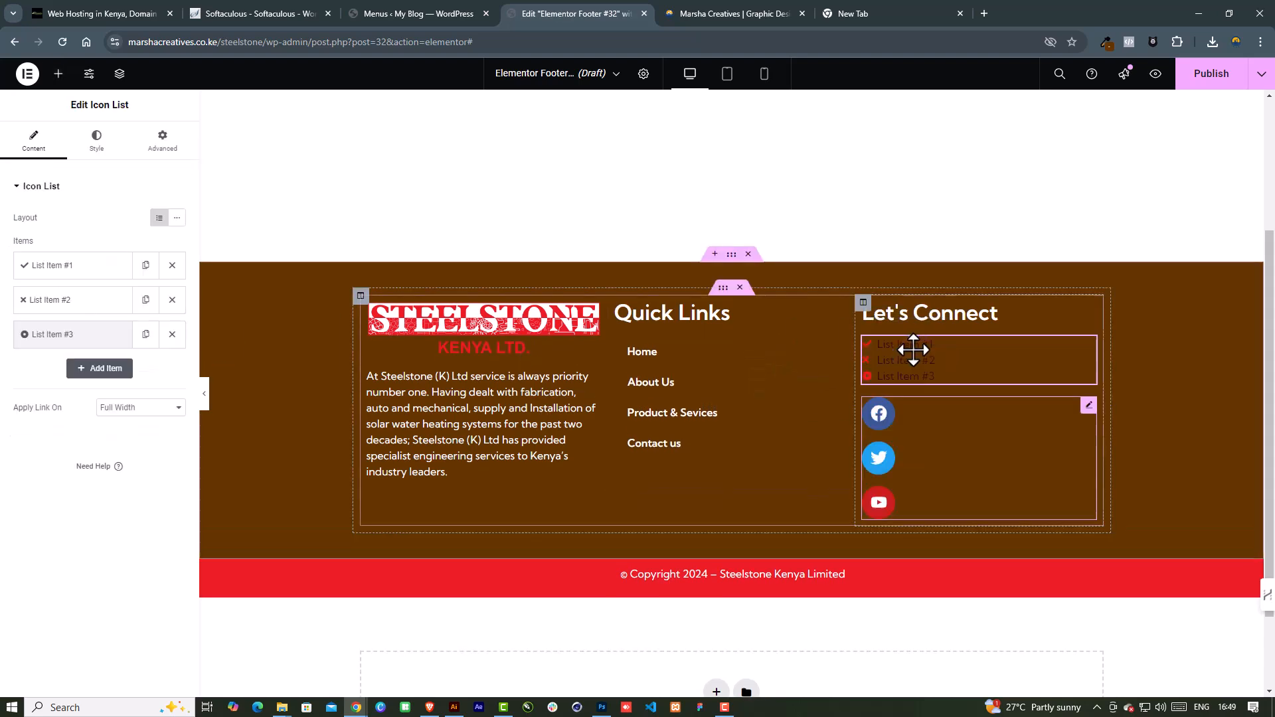
{"action": "right_click", "coordinate": [1089, 408]}
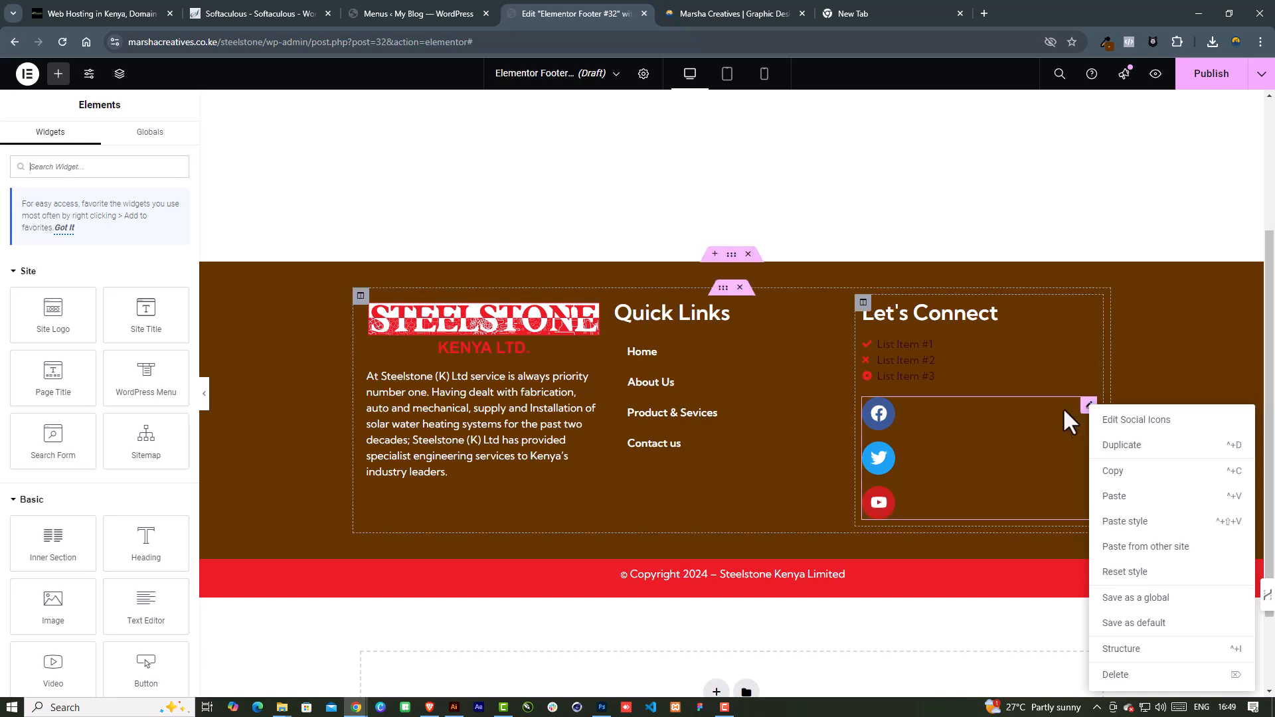
{"action": "left_click", "coordinate": [1115, 675]}
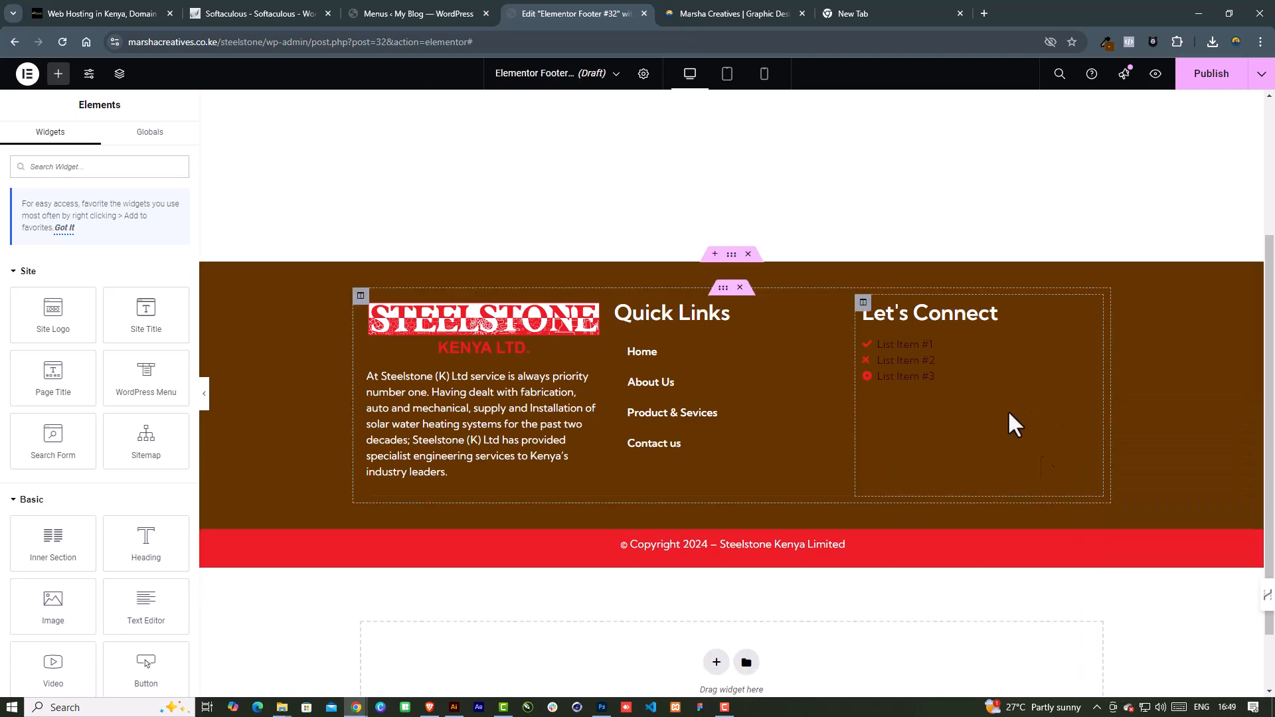
Remove the second and third items from the Let's Connect icon list
{"action": "left_click", "coordinate": [1088, 346]}
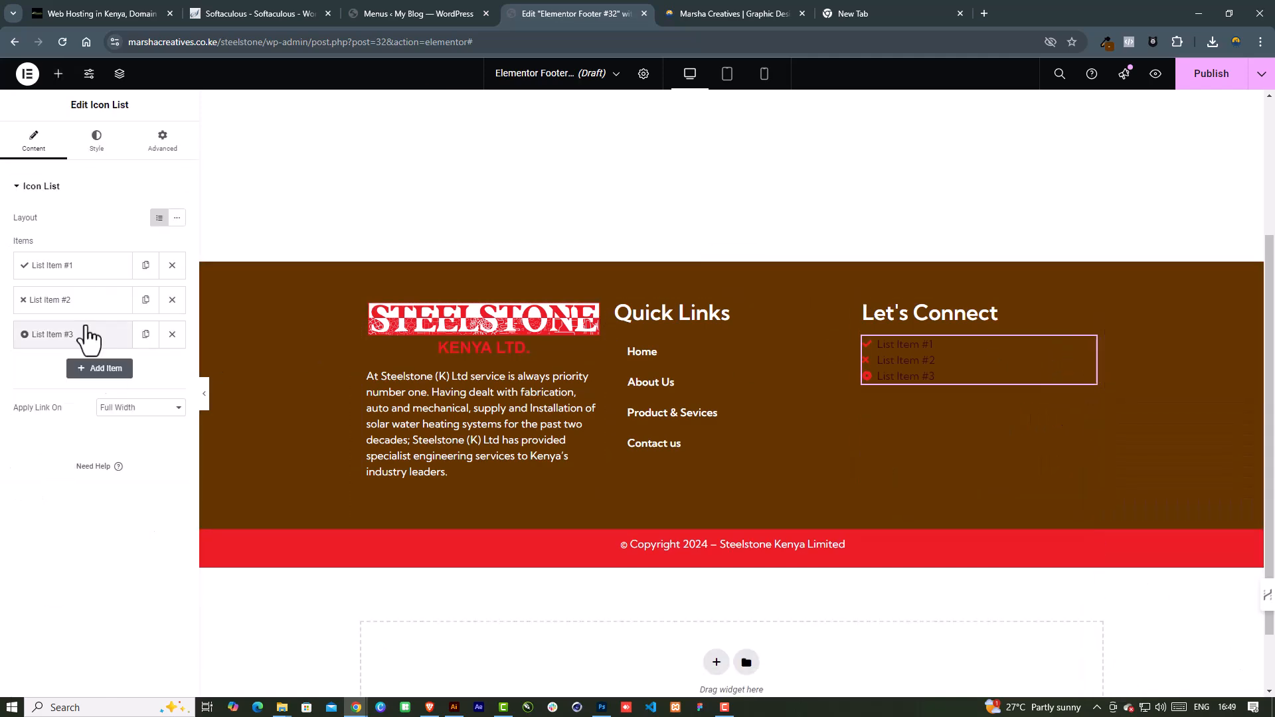
{"action": "left_click", "coordinate": [172, 334]}
{"action": "left_click", "coordinate": [172, 300]}
Give the remaining icon list item the circular Facebook icon and the text "Facebook"
{"action": "left_click", "coordinate": [85, 273]}
{"action": "left_click", "coordinate": [141, 352]}
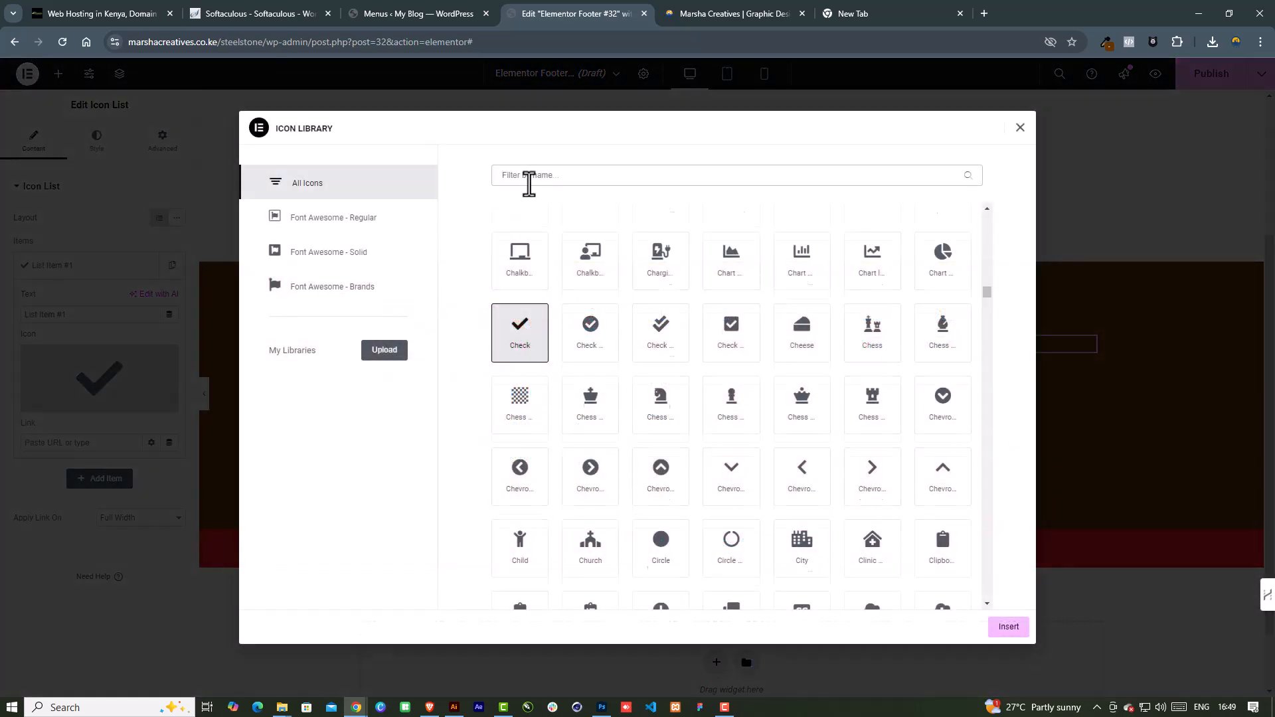
{"action": "type", "text": "face"}
{"action": "left_click", "coordinate": [523, 271]}
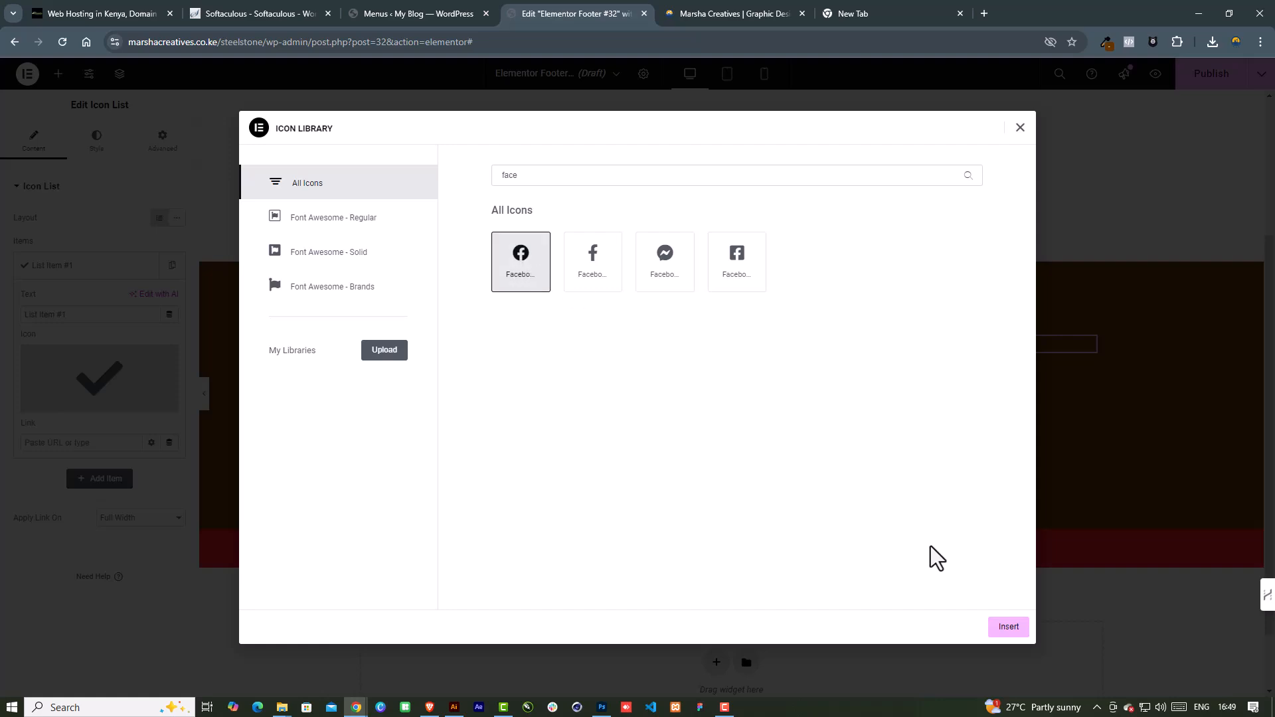
{"action": "left_click", "coordinate": [1006, 628]}
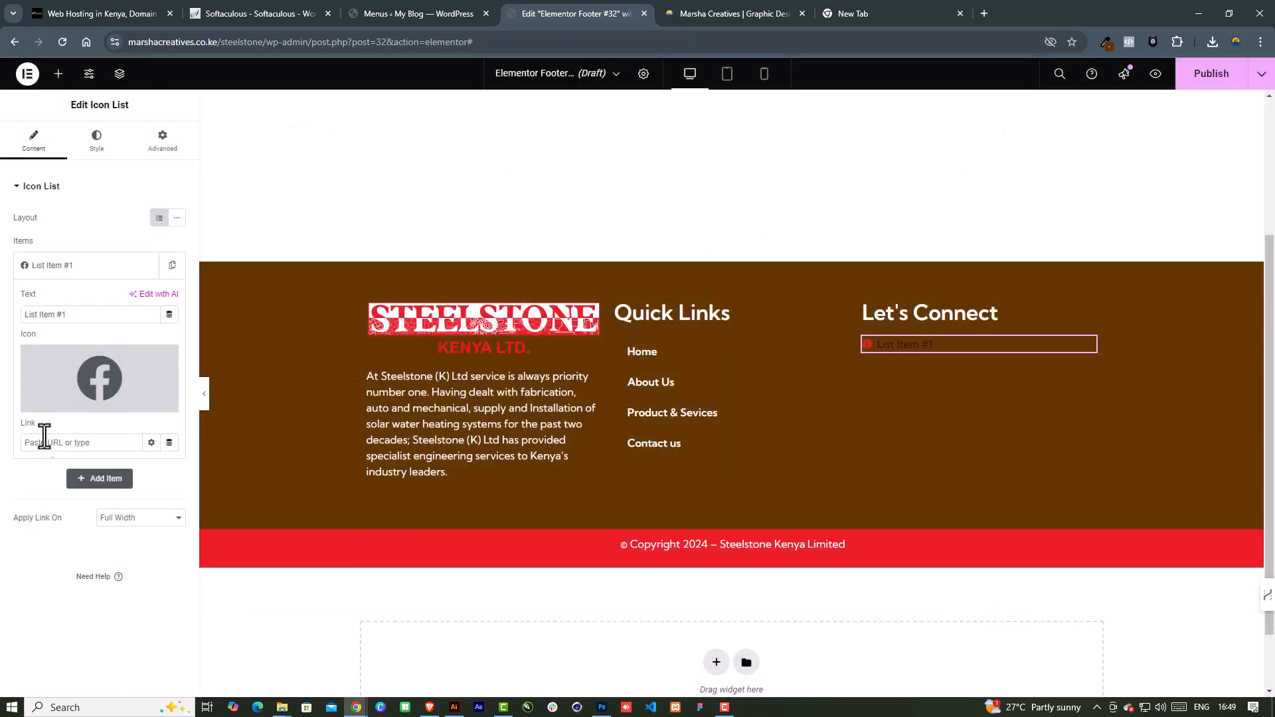
{"action": "left_click_drag", "start_coordinate": [83, 314], "coordinate": [0, 335]}
{"action": "type", "text": "Facebook"}
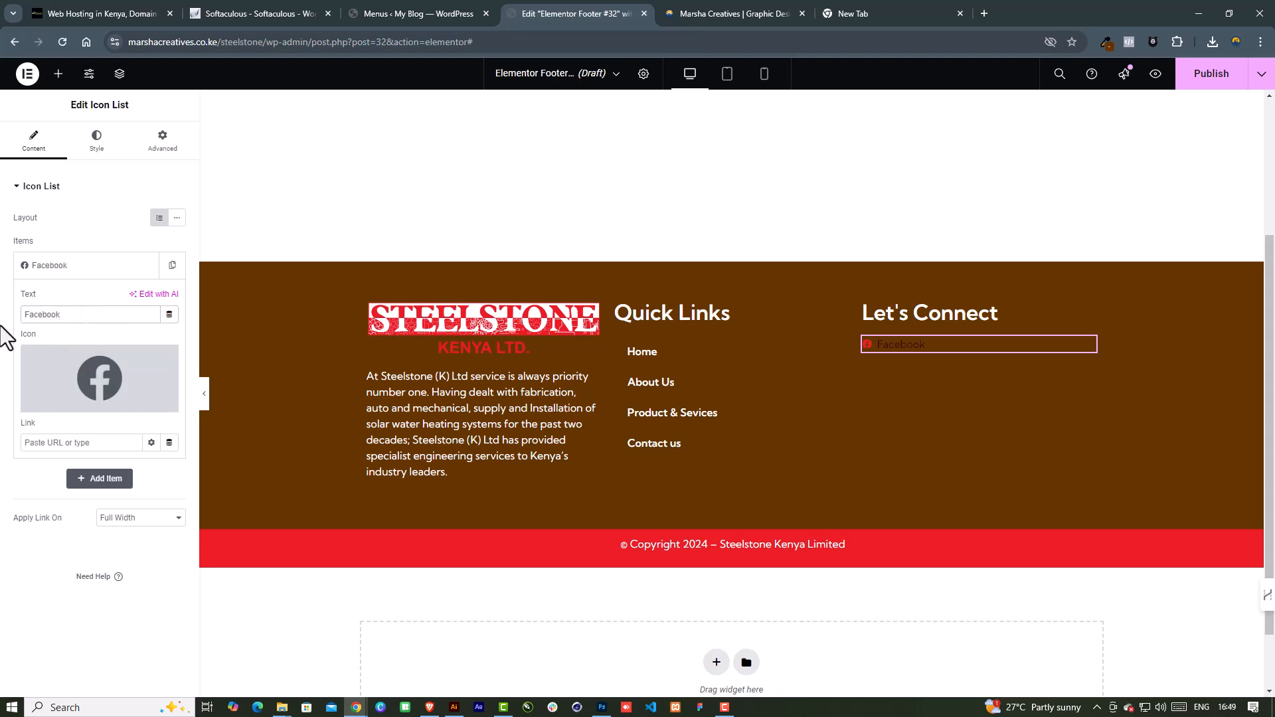
Set the icon size of the Let's Connect list to 30 px and the icon colour to white
{"action": "left_click", "coordinate": [93, 144]}
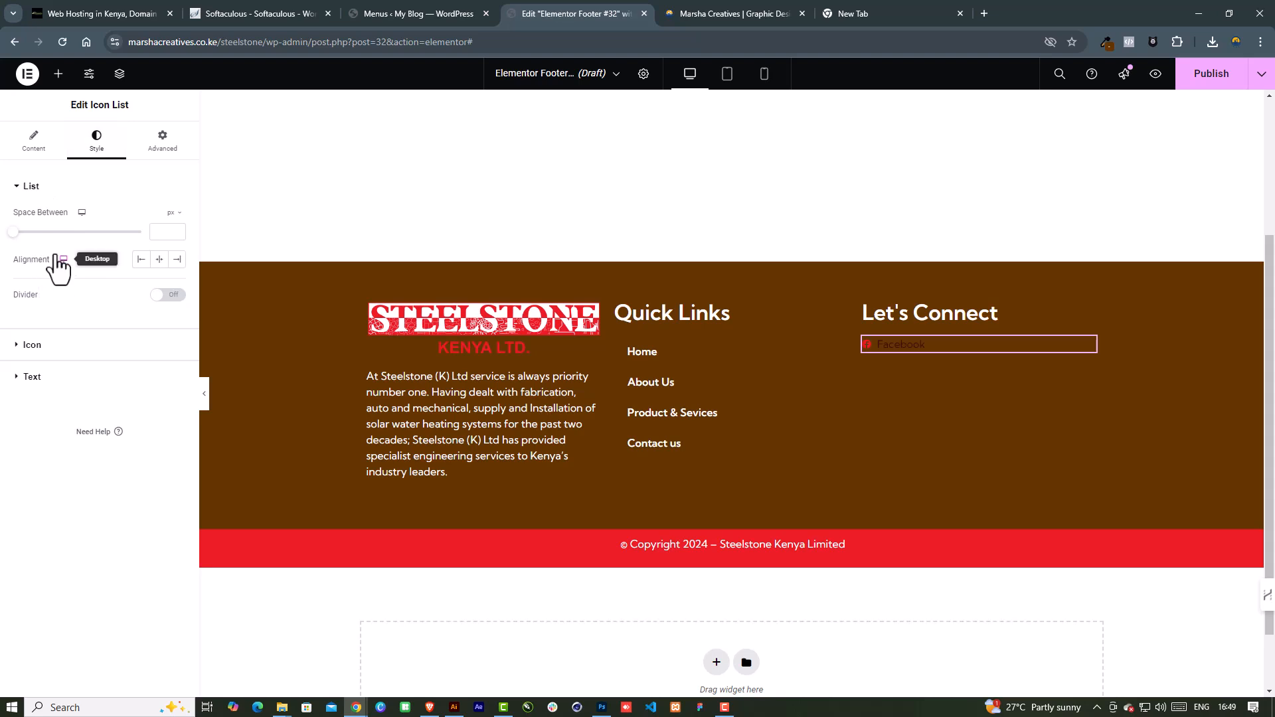
{"action": "left_click", "coordinate": [34, 348]}
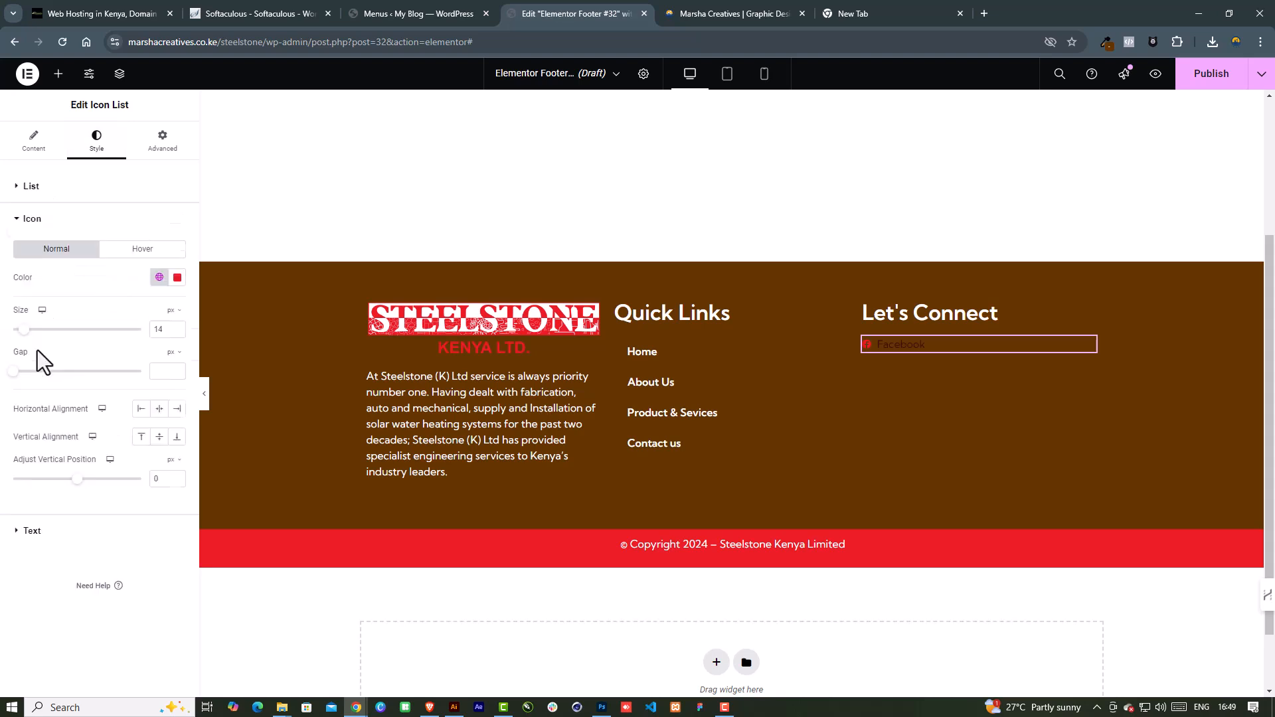
{"action": "type", "text": "22"}
{"action": "type", "text": "28"}
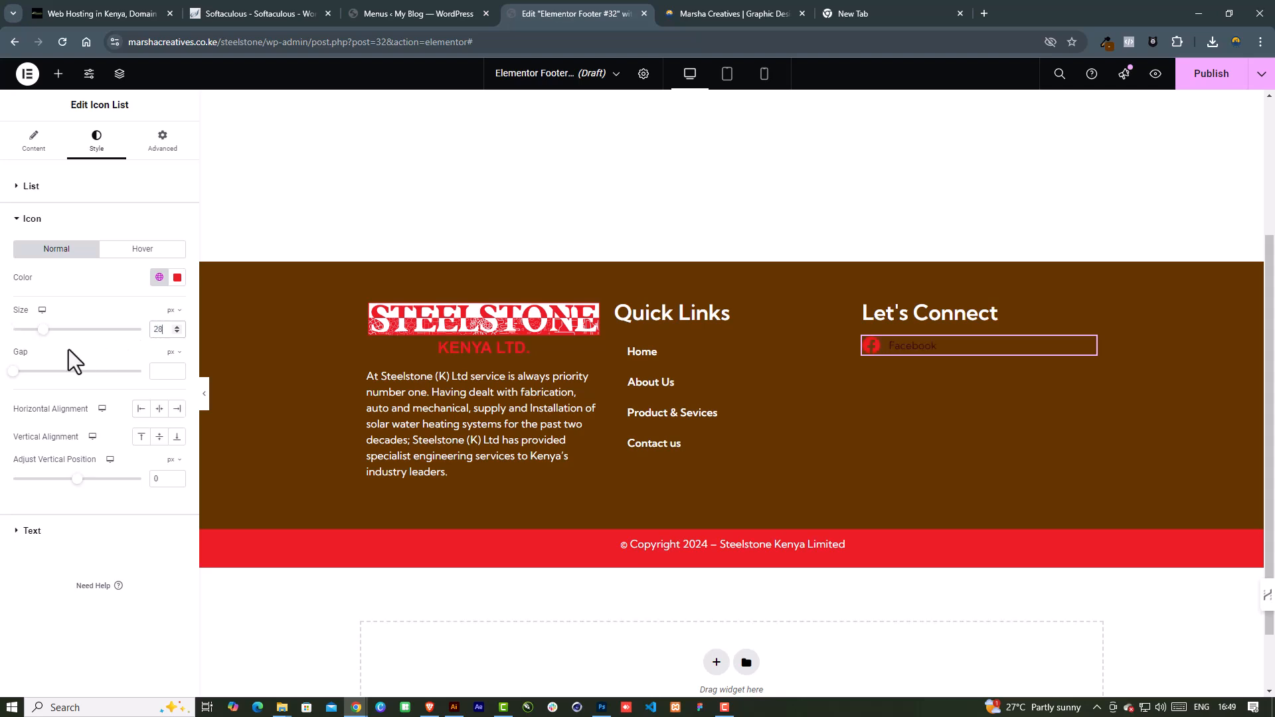
{"action": "double_click", "coordinate": [175, 328]}
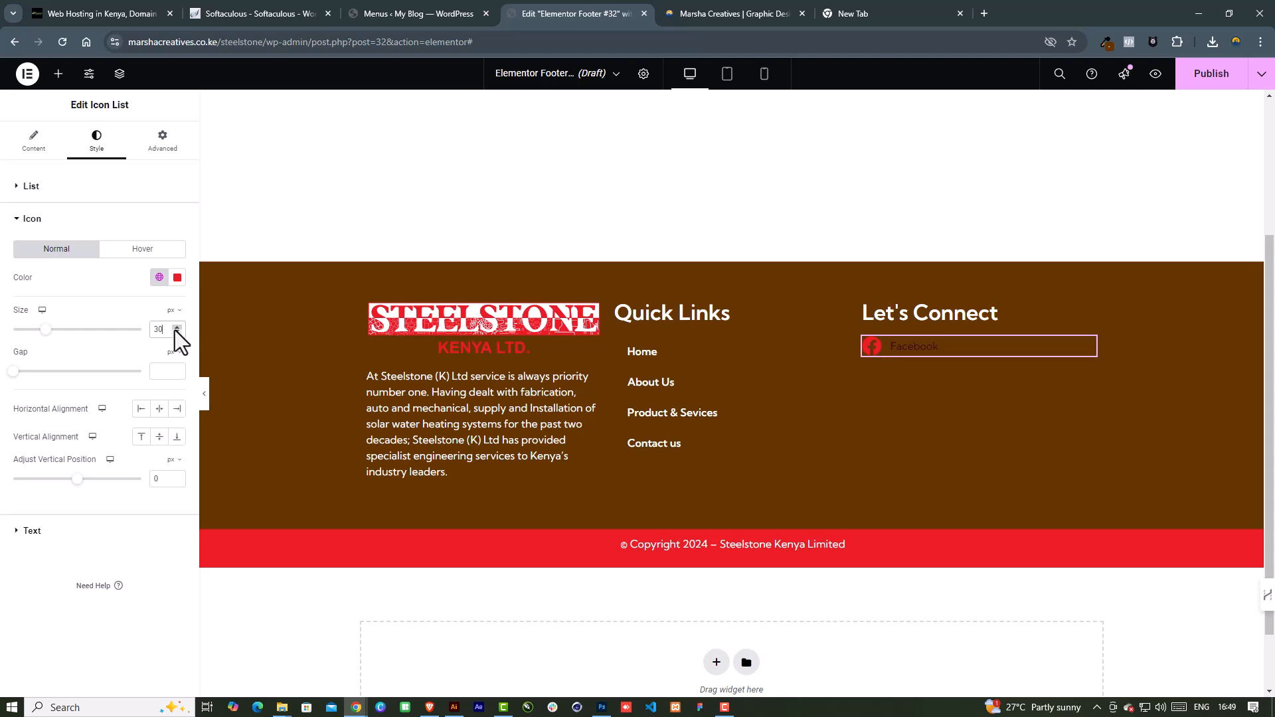
{"action": "left_click", "coordinate": [177, 278]}
{"action": "left_click_drag", "start_coordinate": [114, 345], "coordinate": [70, 289]}
{"action": "left_click", "coordinate": [75, 291]}
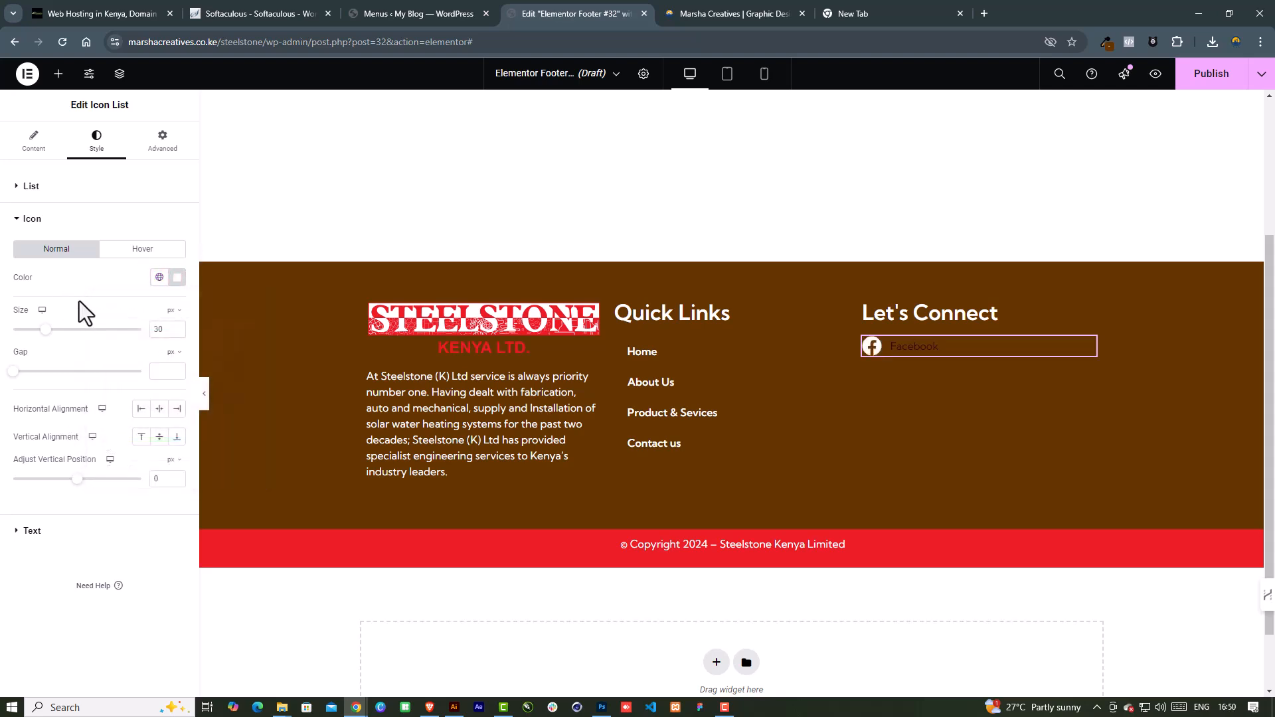
Set the text colour of the Let's Connect icon list to white (#FFFFFF)
{"action": "left_click", "coordinate": [31, 531]}
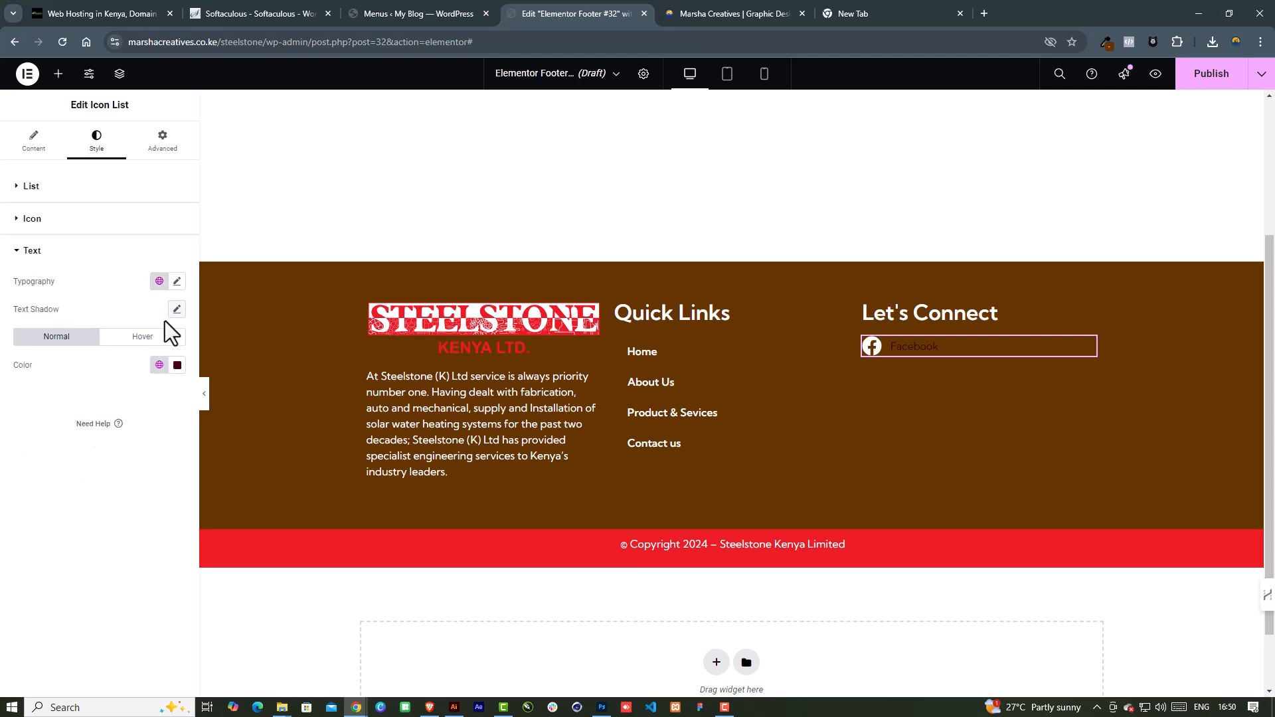
{"action": "left_click", "coordinate": [176, 365]}
{"action": "left_click_drag", "start_coordinate": [105, 427], "coordinate": [53, 388]}
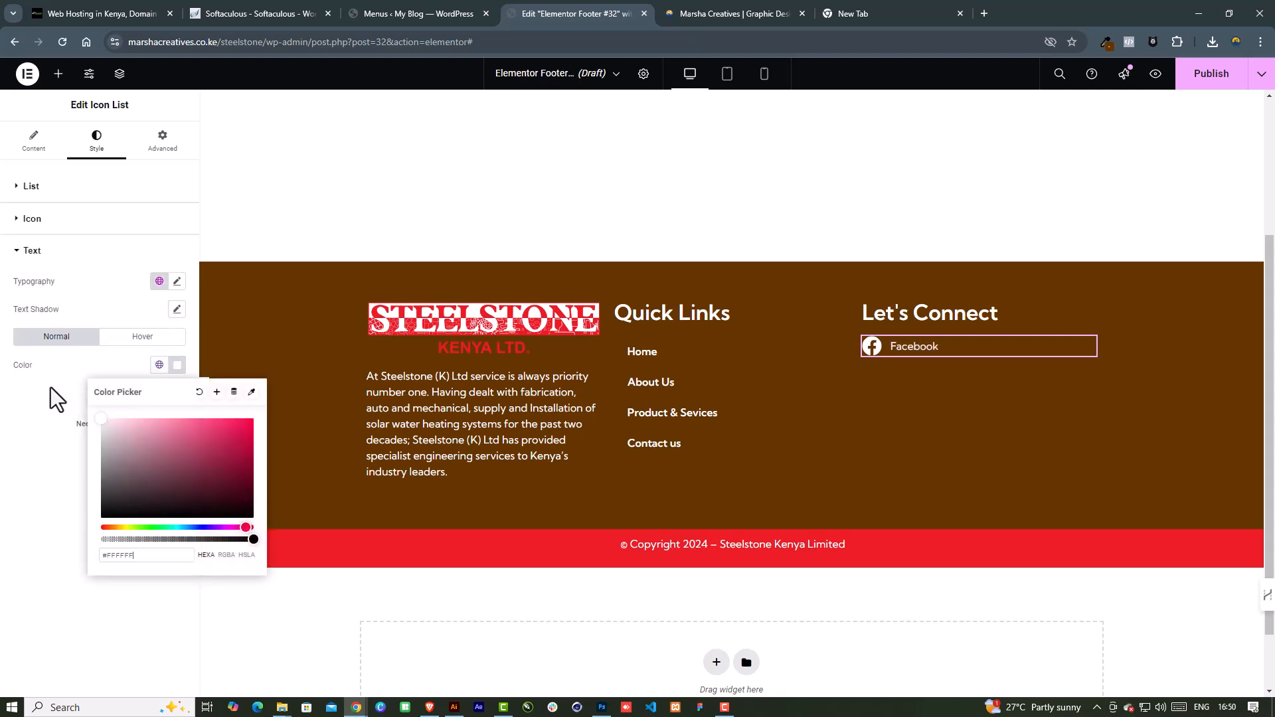
Set the icon list's text typography to size 18 px and weight 600 (Semi Bold)
{"action": "left_click", "coordinate": [176, 282]}
{"action": "left_click", "coordinate": [150, 385]}
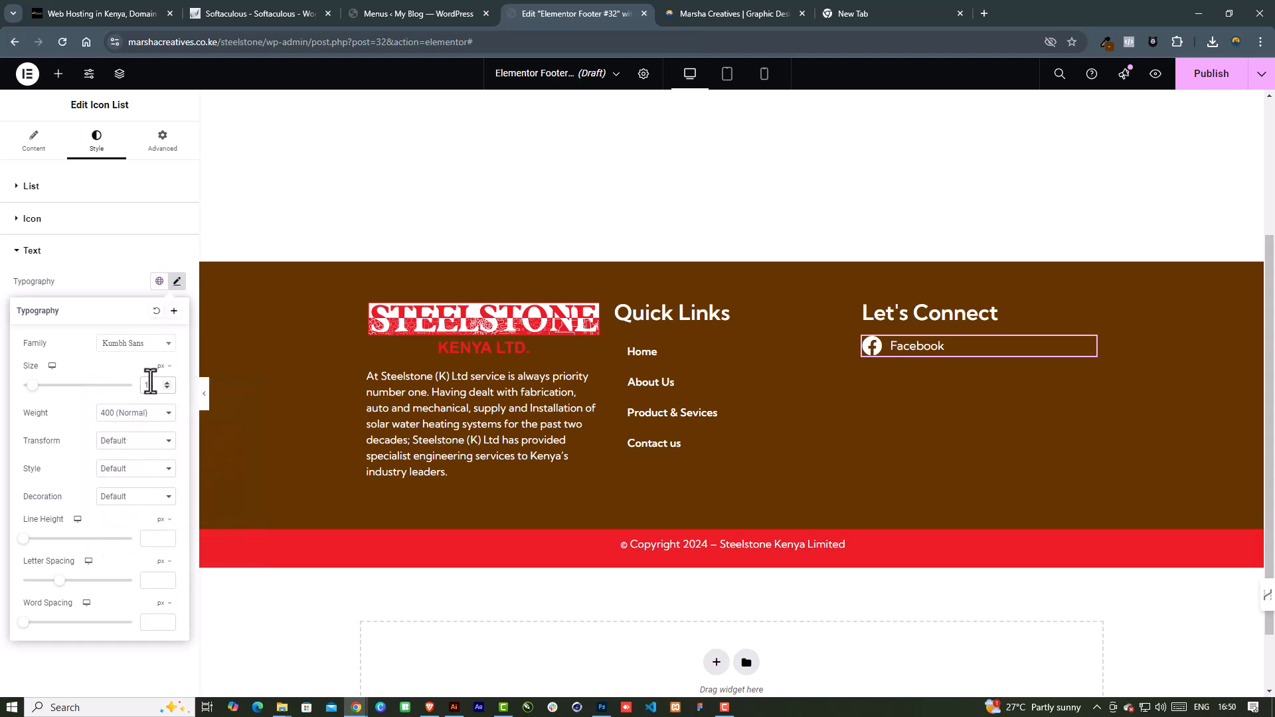
{"action": "left_click", "coordinate": [136, 413]}
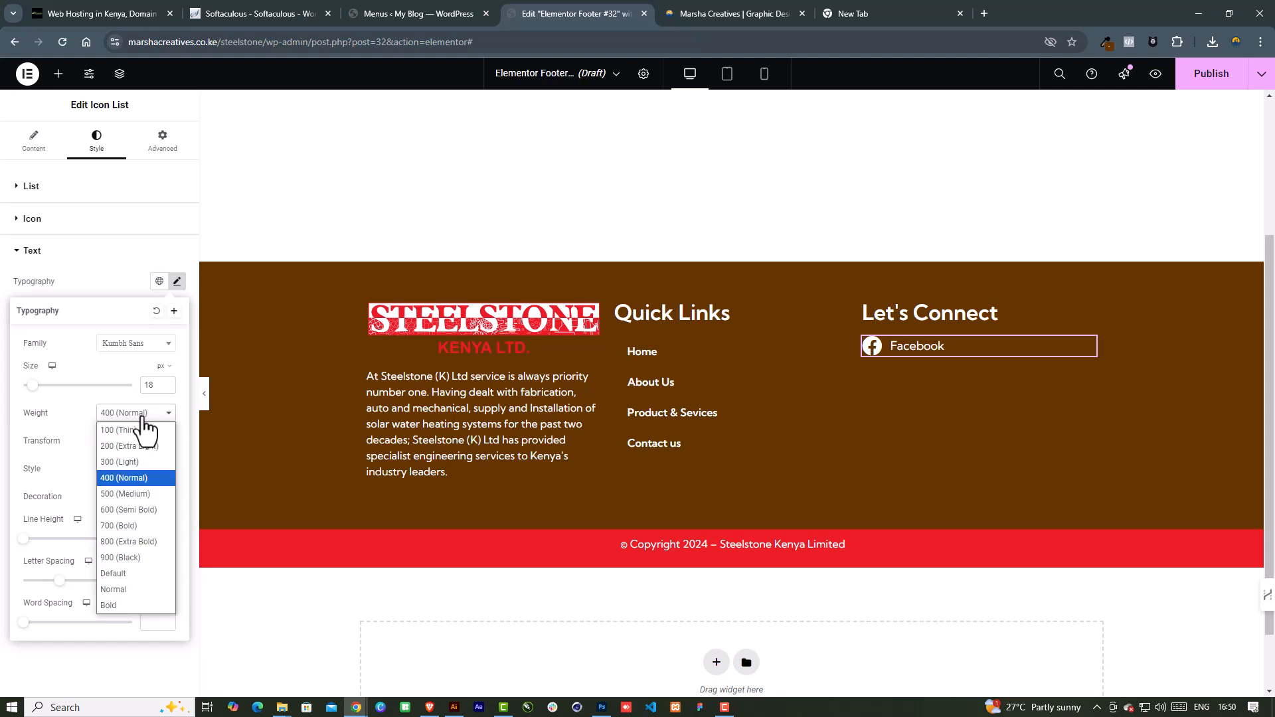
{"action": "left_click", "coordinate": [129, 508]}
{"action": "left_click", "coordinate": [109, 288]}
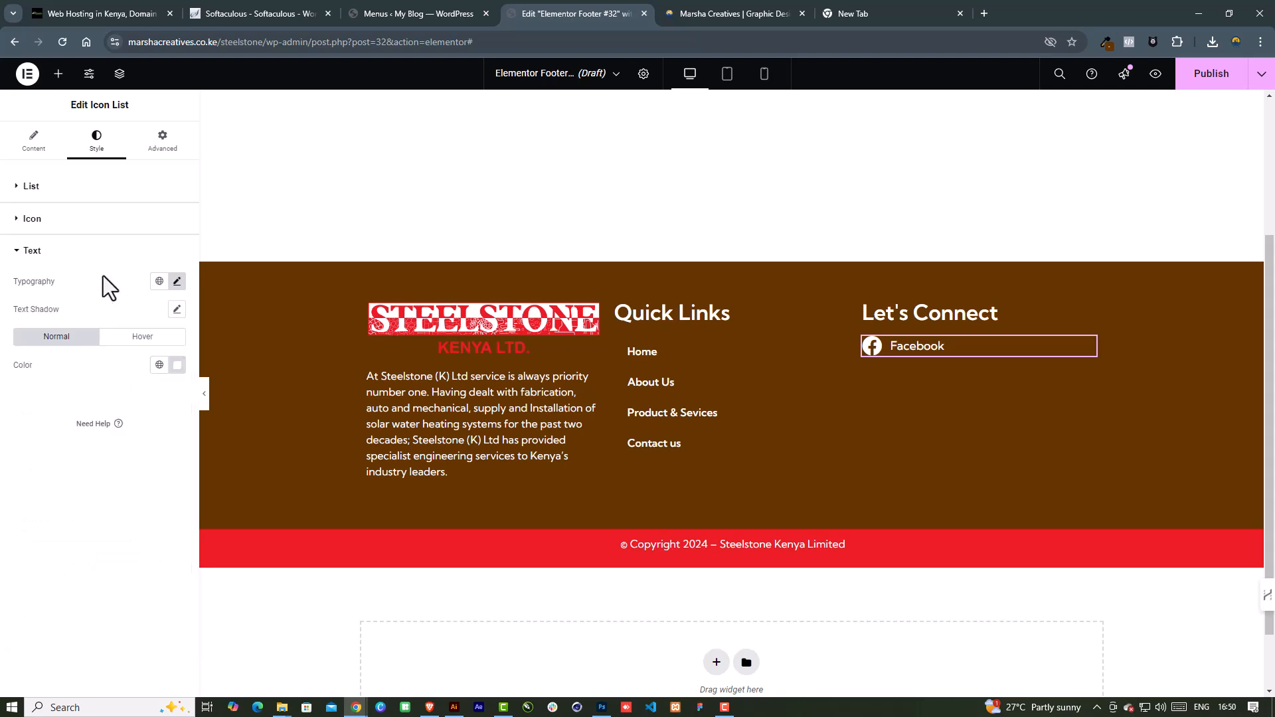
Duplicate the Facebook item in the Let's Connect icon list
{"action": "left_click", "coordinate": [25, 154]}
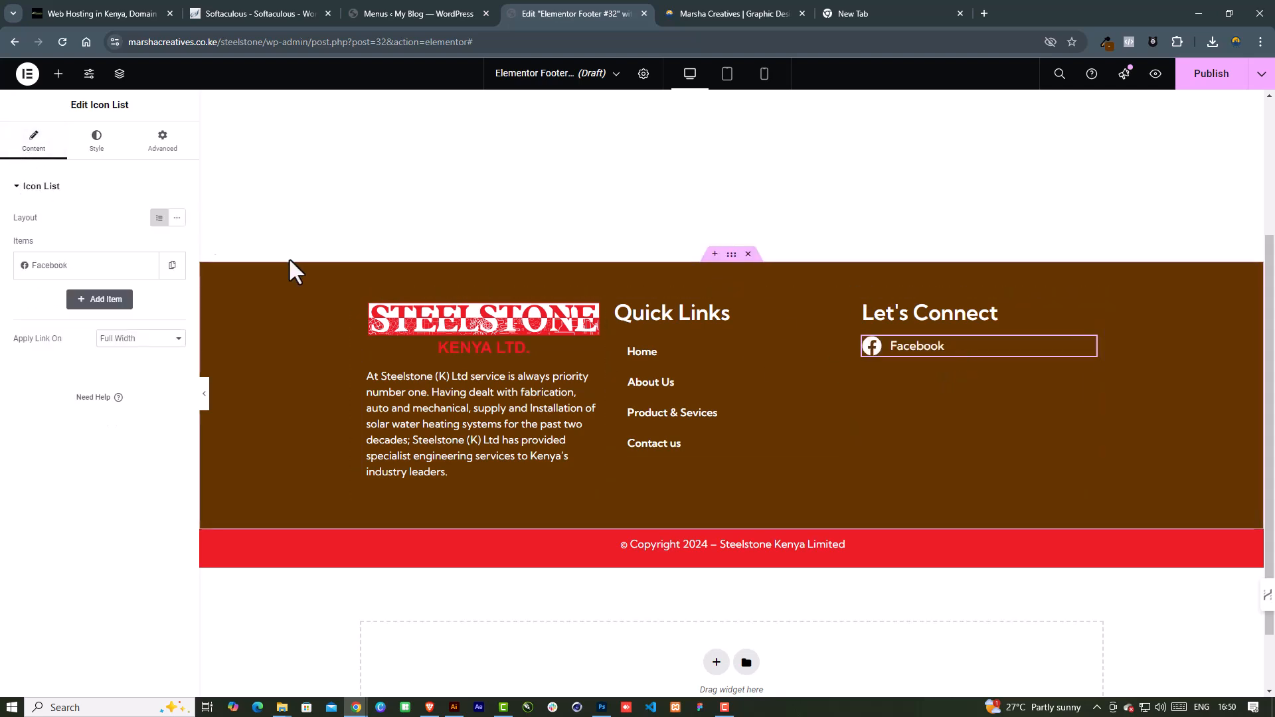
{"action": "left_click", "coordinate": [37, 196]}
{"action": "left_click", "coordinate": [36, 189]}
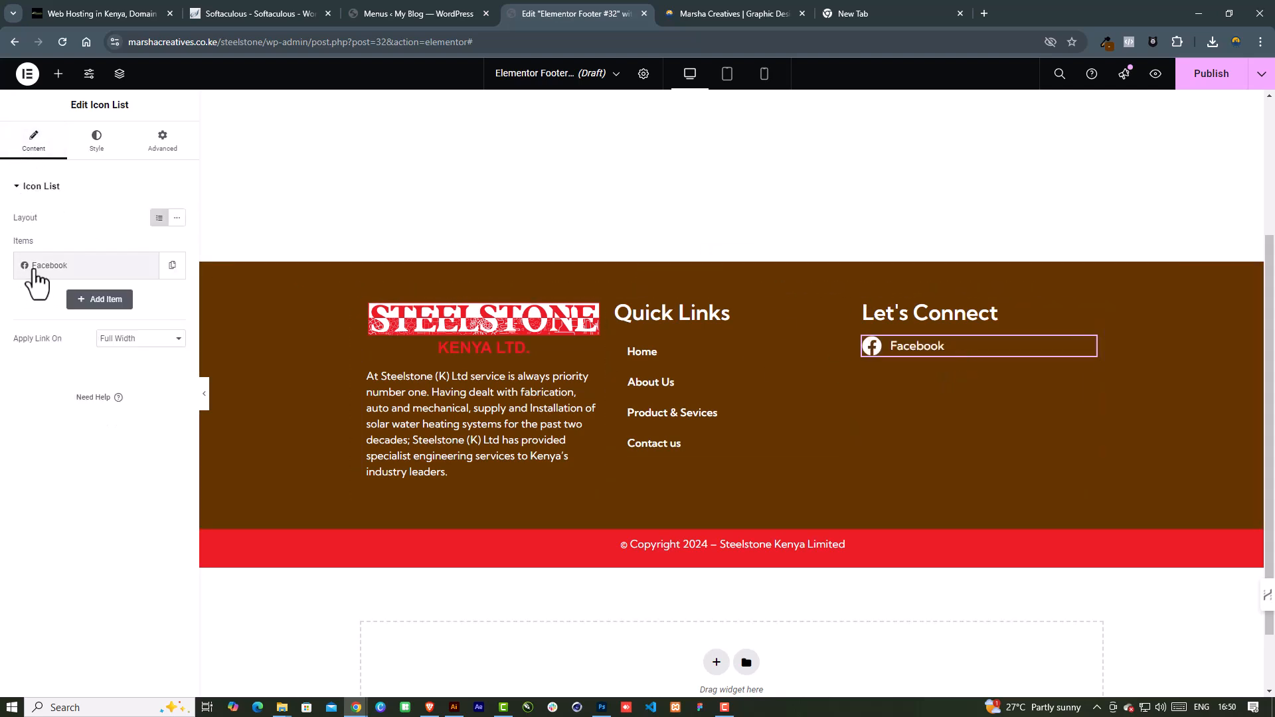
{"action": "left_click", "coordinate": [49, 265]}
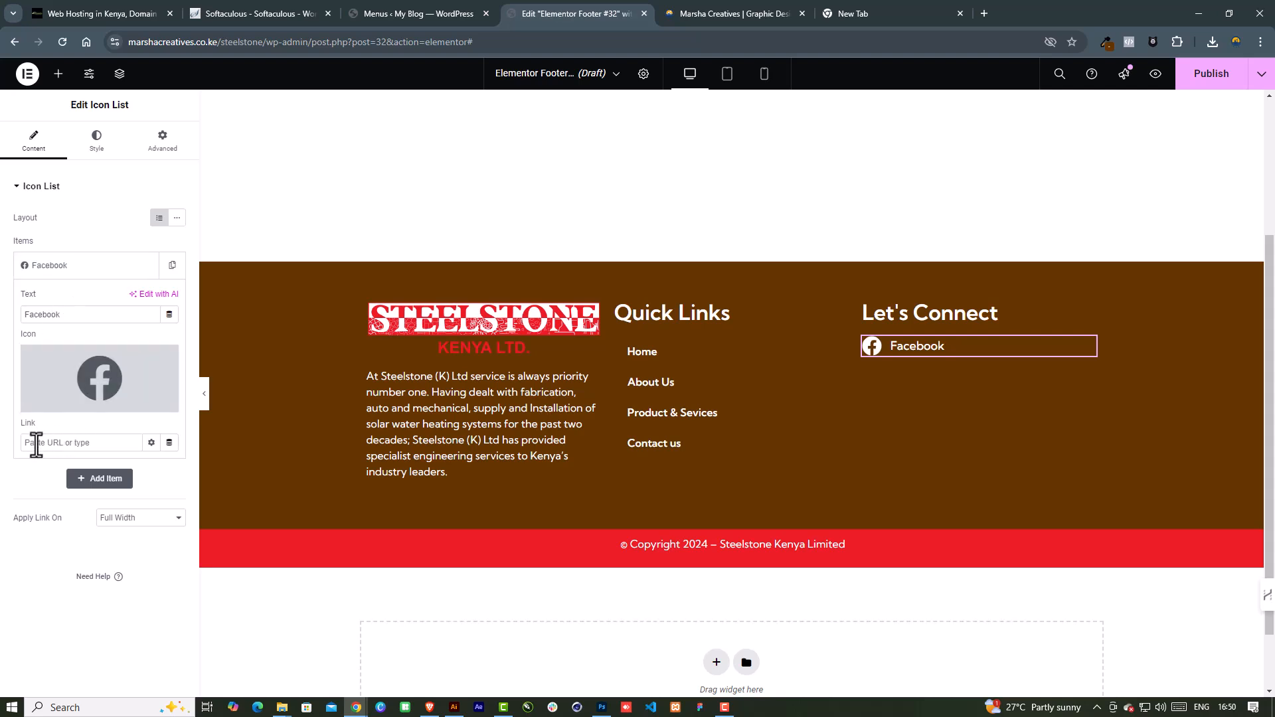
{"action": "left_click", "coordinate": [141, 267]}
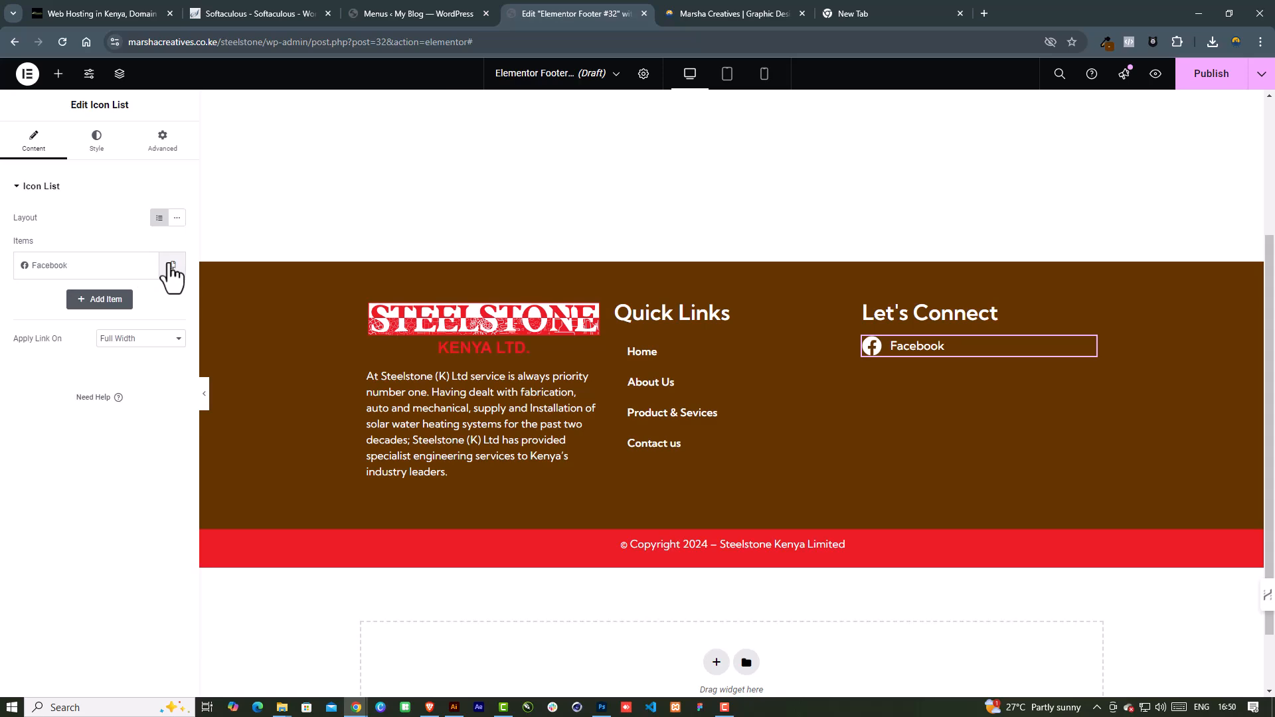
{"action": "left_click", "coordinate": [172, 266]}
Give the duplicated Facebook item the "X twitter" icon and the text "Twitter"
{"action": "left_click", "coordinate": [70, 302]}
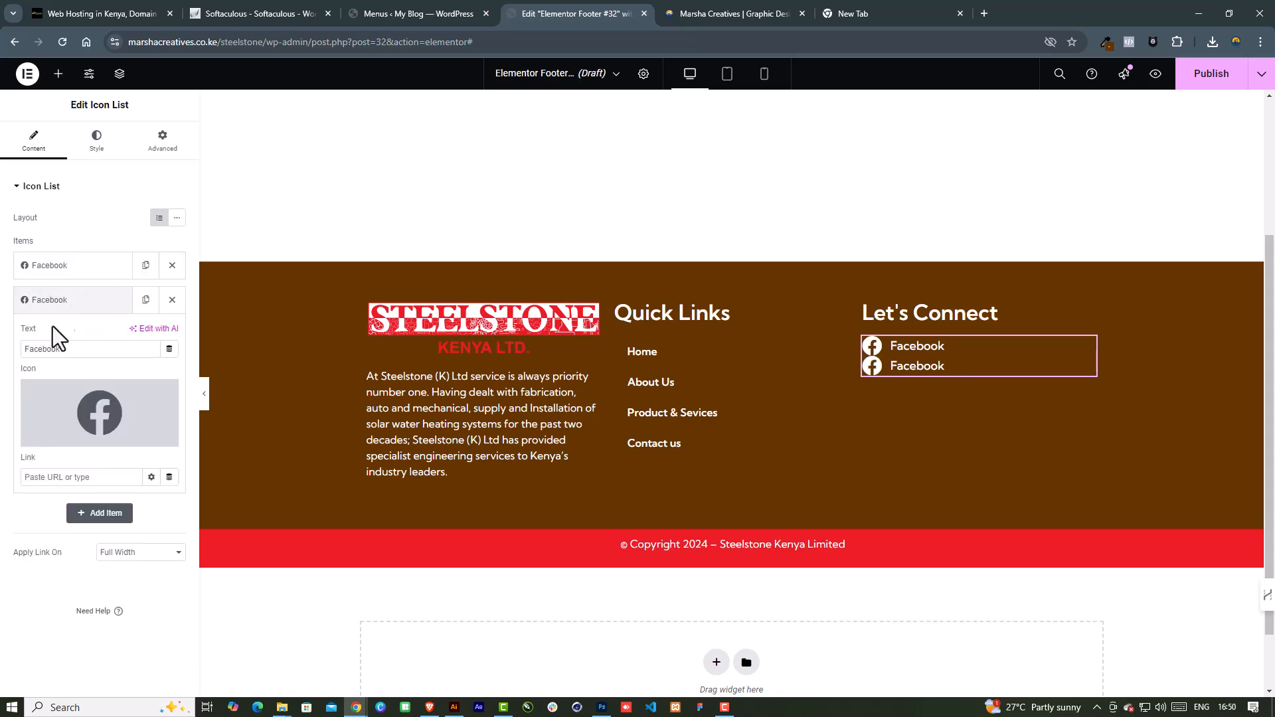
{"action": "left_click", "coordinate": [100, 417]}
{"action": "left_click", "coordinate": [510, 176]}
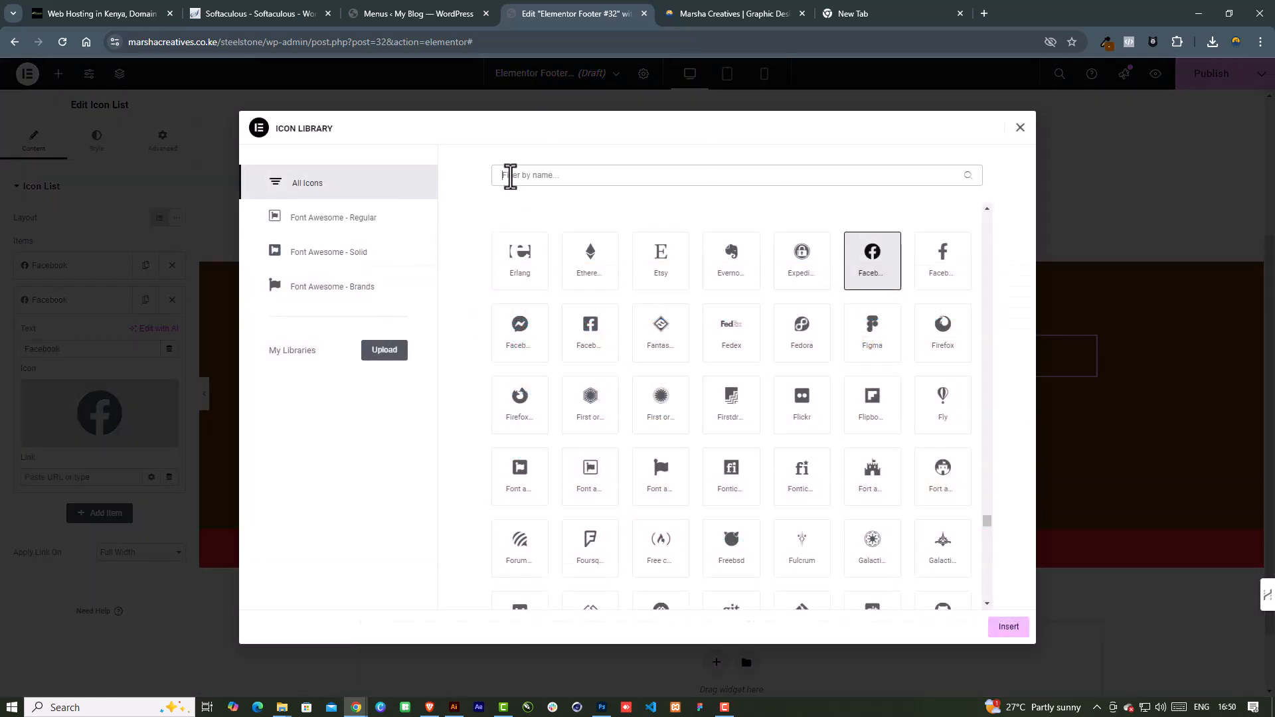
{"action": "type", "text": "twi"}
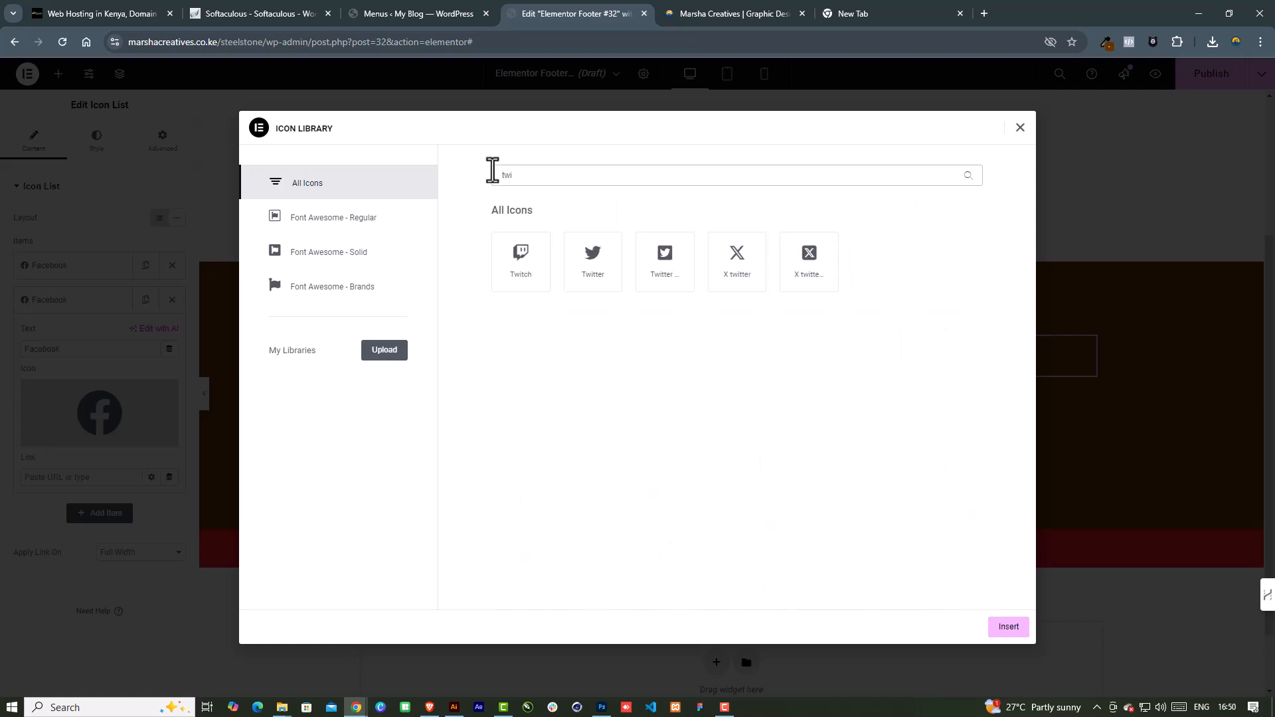
{"action": "left_click", "coordinate": [739, 272]}
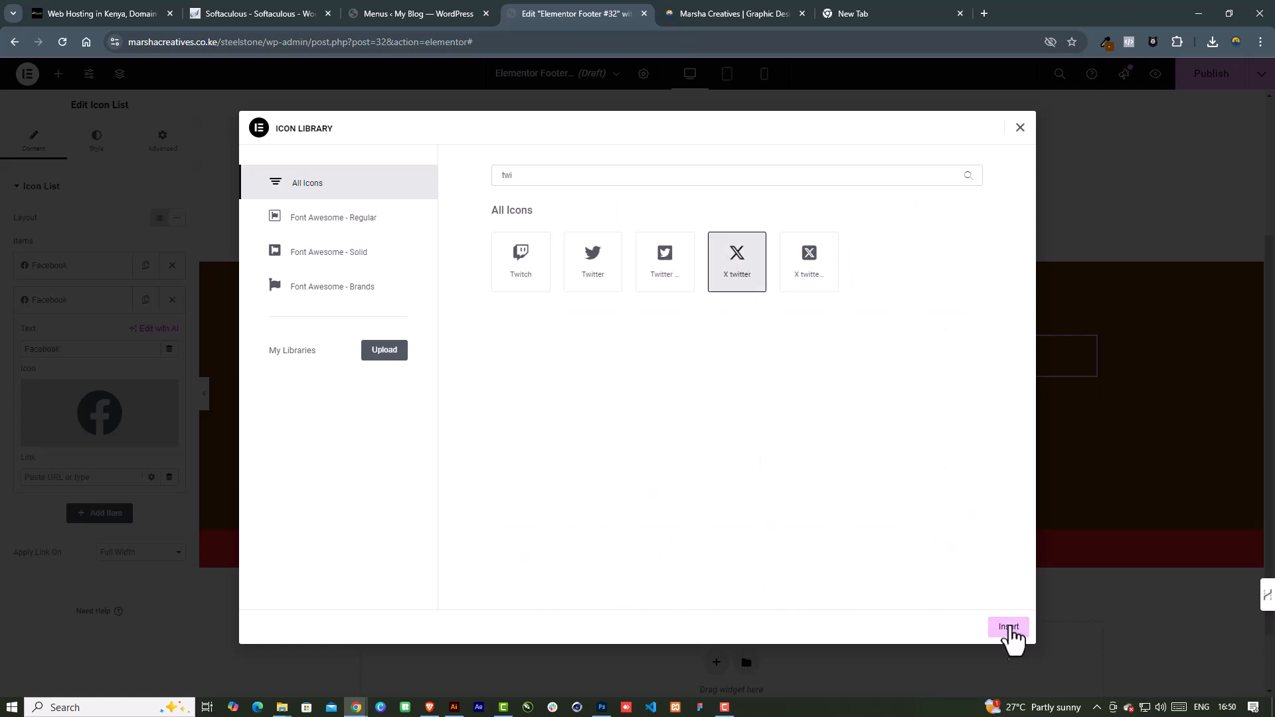
{"action": "left_click", "coordinate": [1008, 627]}
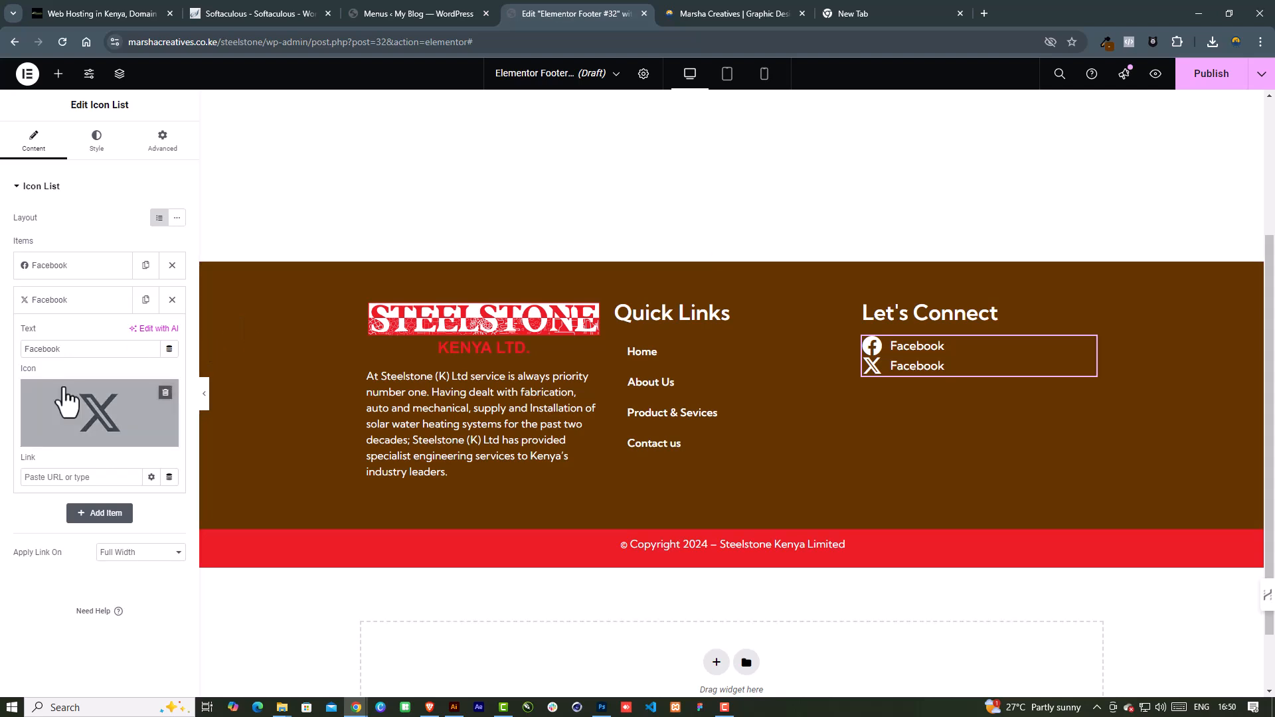
{"action": "double_click", "coordinate": [91, 348]}
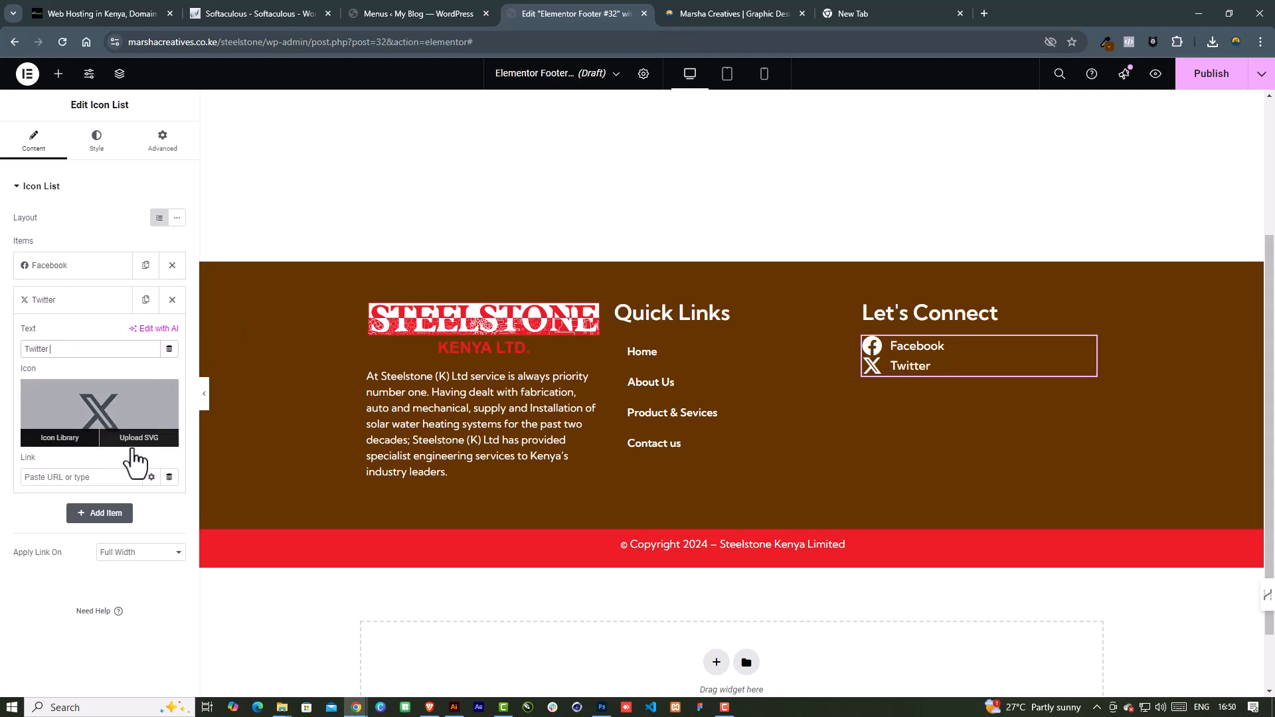
{"action": "left_click", "coordinate": [127, 305]}
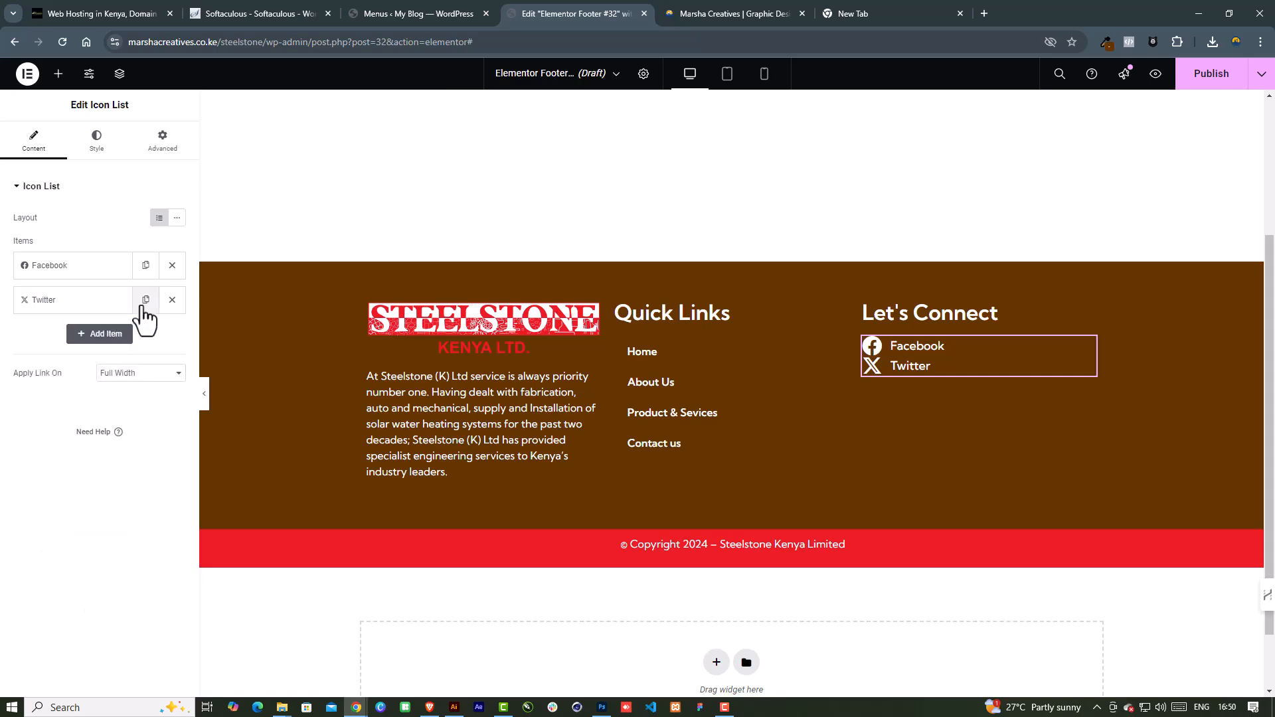
Duplicate the Twitter item and give the copy the Youtube icon from the icon library
{"action": "left_click", "coordinate": [145, 300]}
{"action": "left_click", "coordinate": [59, 337]}
{"action": "left_click", "coordinate": [93, 445]}
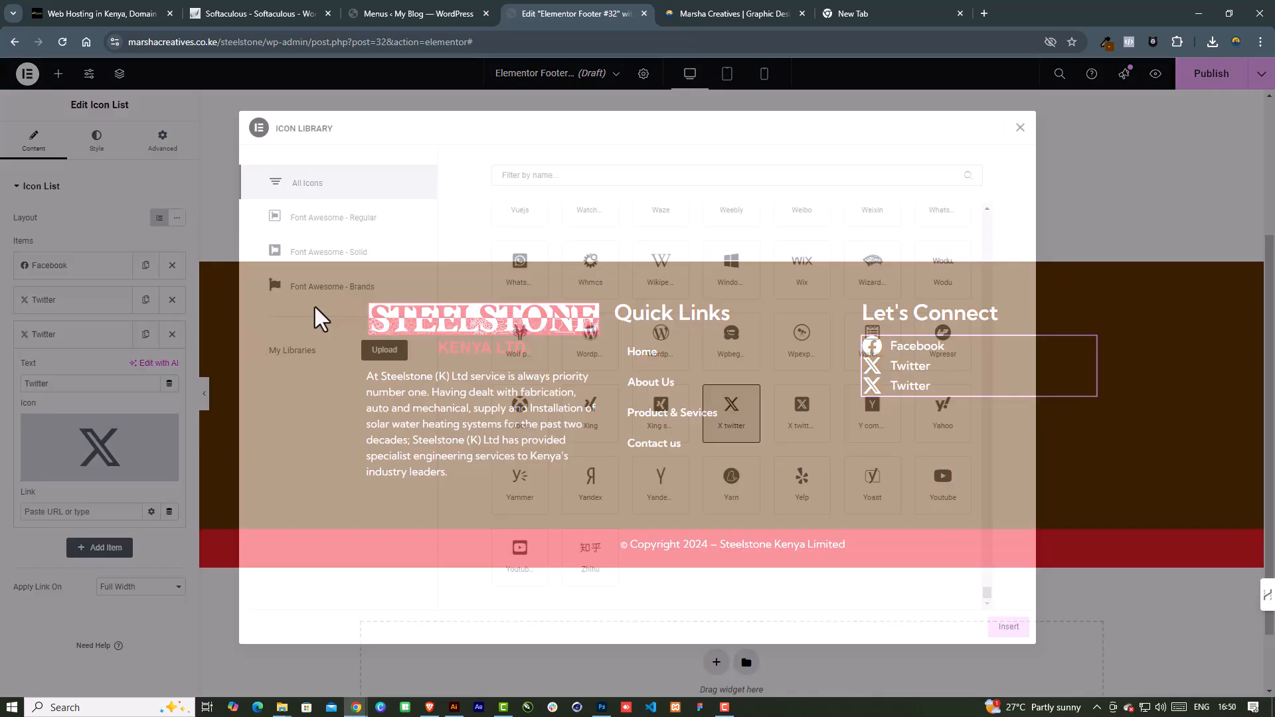
{"action": "left_click", "coordinate": [546, 176]}
{"action": "type", "text": "yout"}
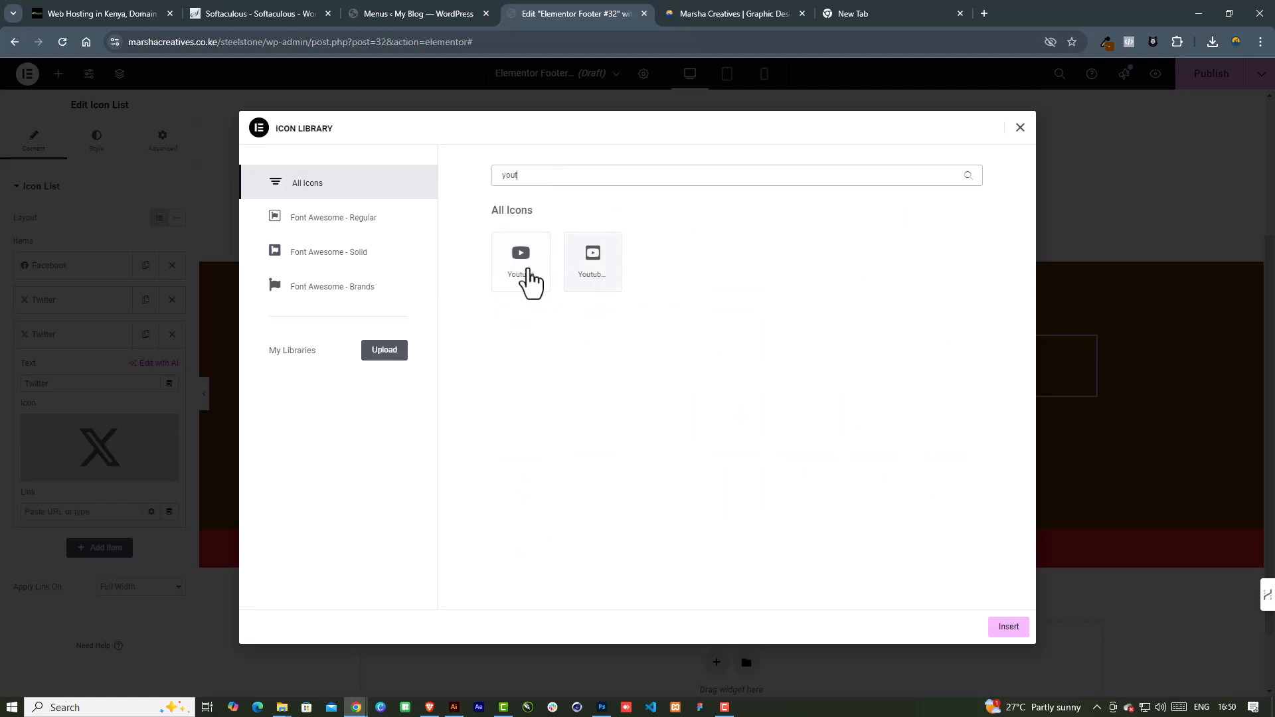
{"action": "left_click", "coordinate": [525, 262]}
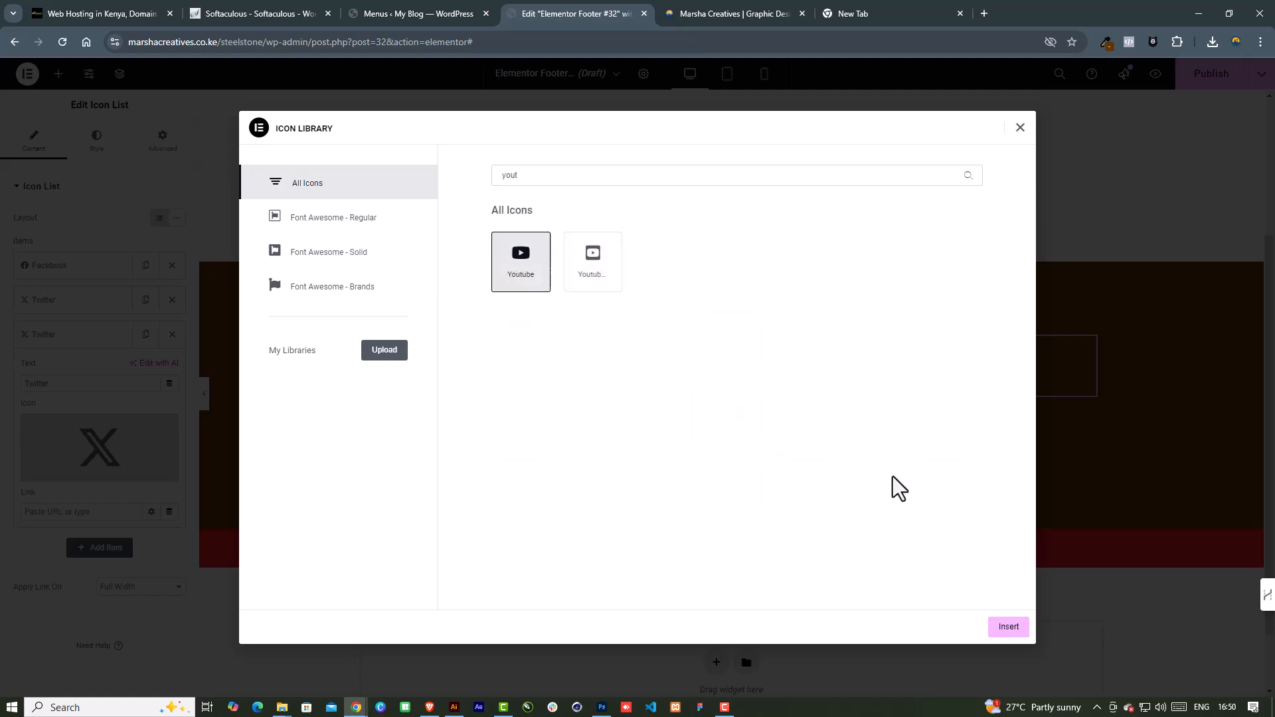
{"action": "left_click", "coordinate": [1006, 627]}
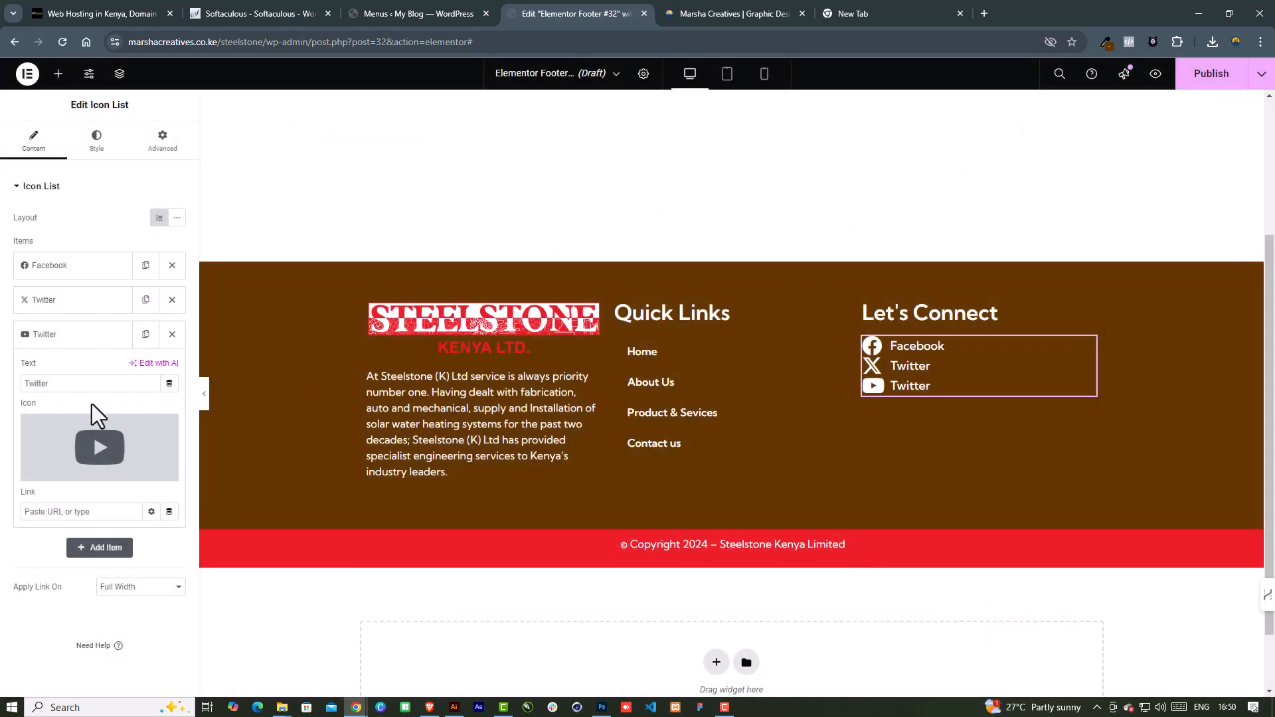
{"action": "left_click", "coordinate": [73, 335]}
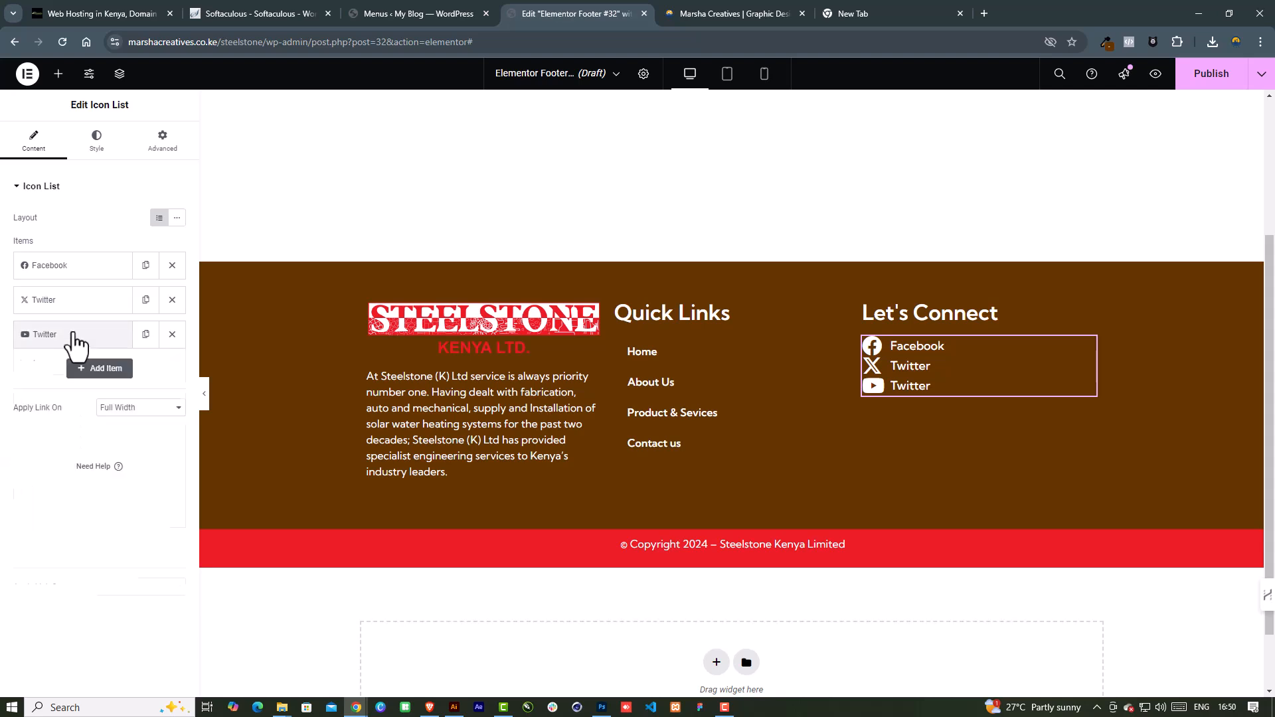
Set the space between the Let's Connect list items to 17 px
{"action": "left_click", "coordinate": [96, 141]}
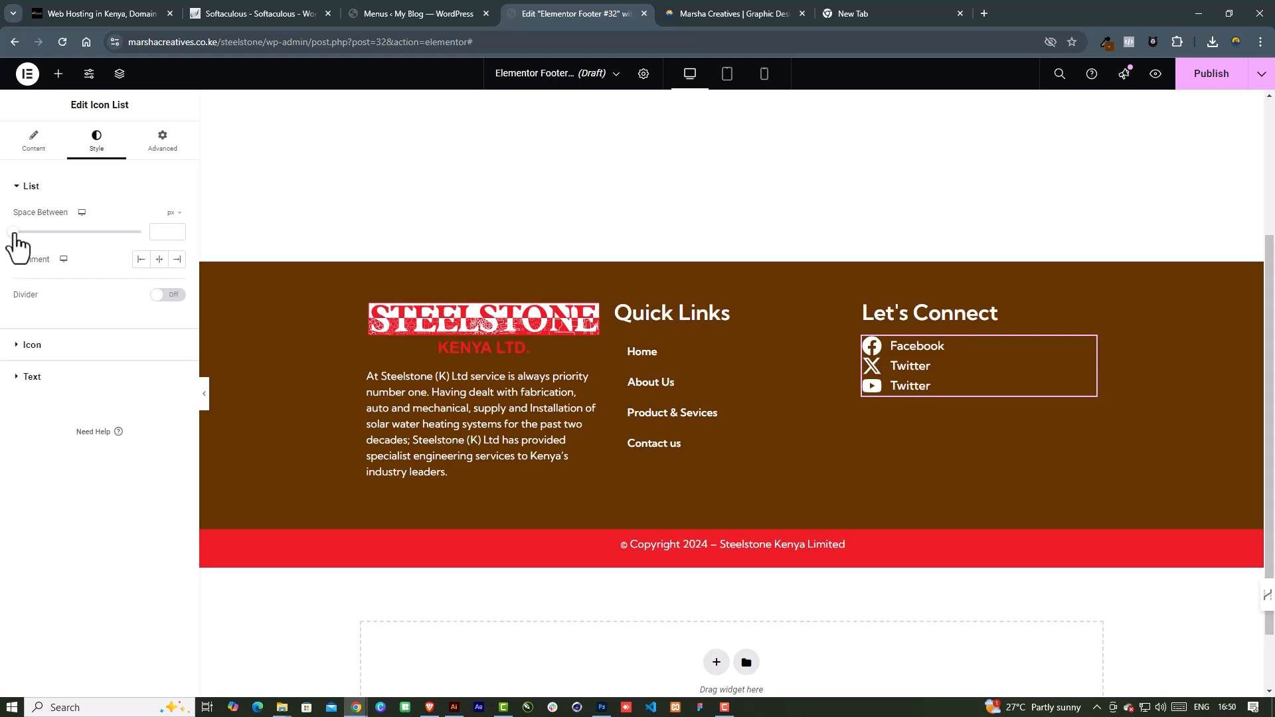
{"action": "left_click_drag", "start_coordinate": [15, 234], "coordinate": [57, 246]}
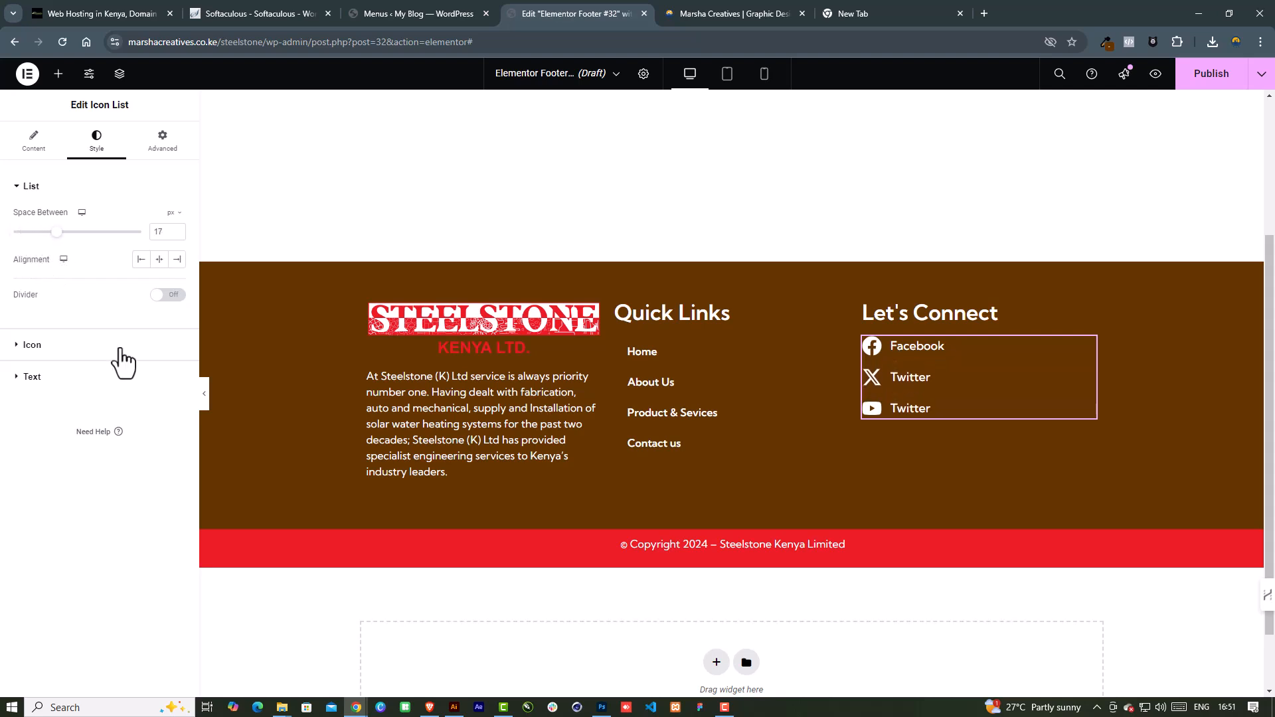
Check the footer layout on desktop with the editing panel hidden, and in the tablet and mobile previews
{"action": "scroll", "coordinate": [850, 441], "scroll_direction": "up", "scroll_amount": 3}
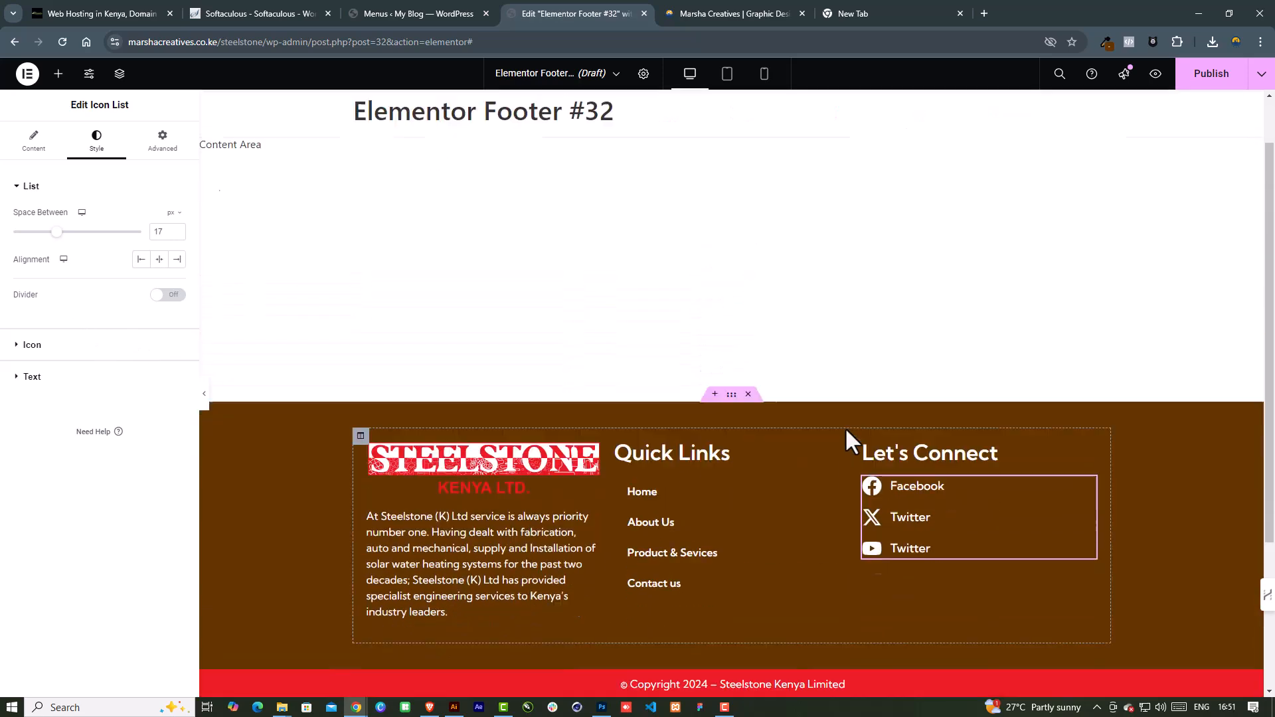
{"action": "scroll", "coordinate": [312, 330], "scroll_direction": "down", "scroll_amount": 5}
{"action": "left_click", "coordinate": [204, 393]}
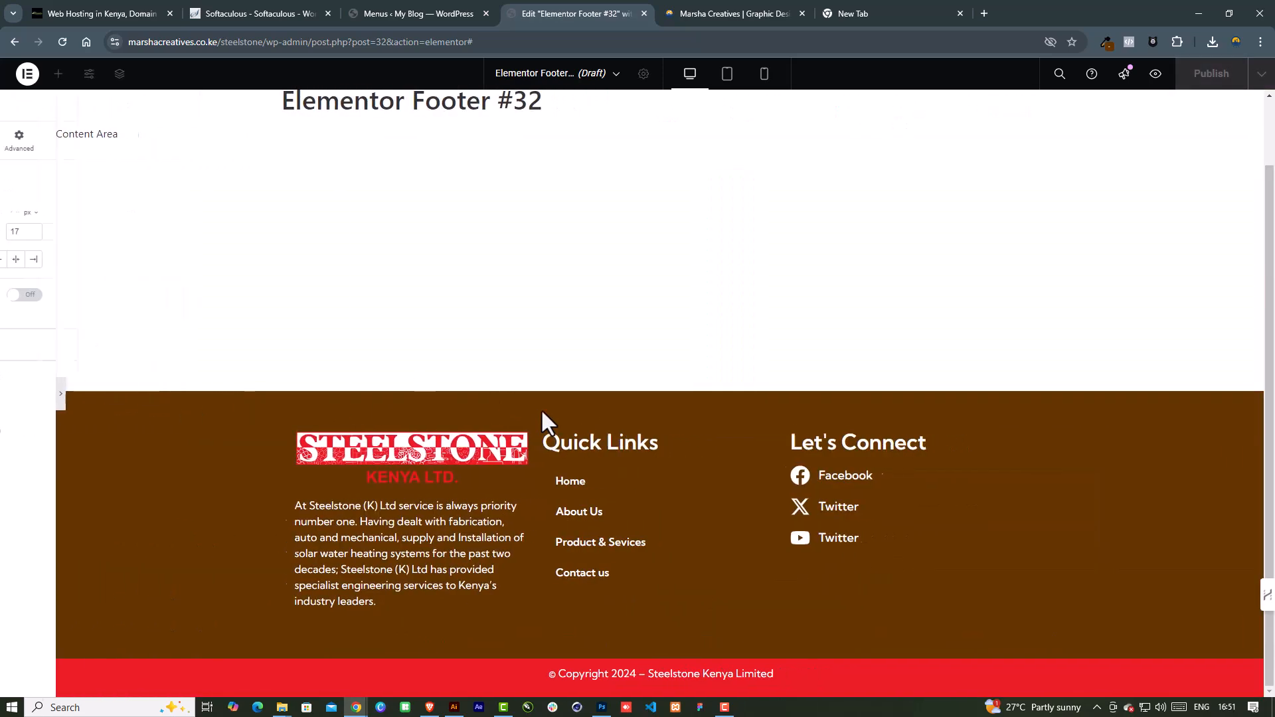
{"action": "scroll", "coordinate": [409, 443], "scroll_direction": "down", "scroll_amount": 1}
{"action": "left_click", "coordinate": [5, 398]}
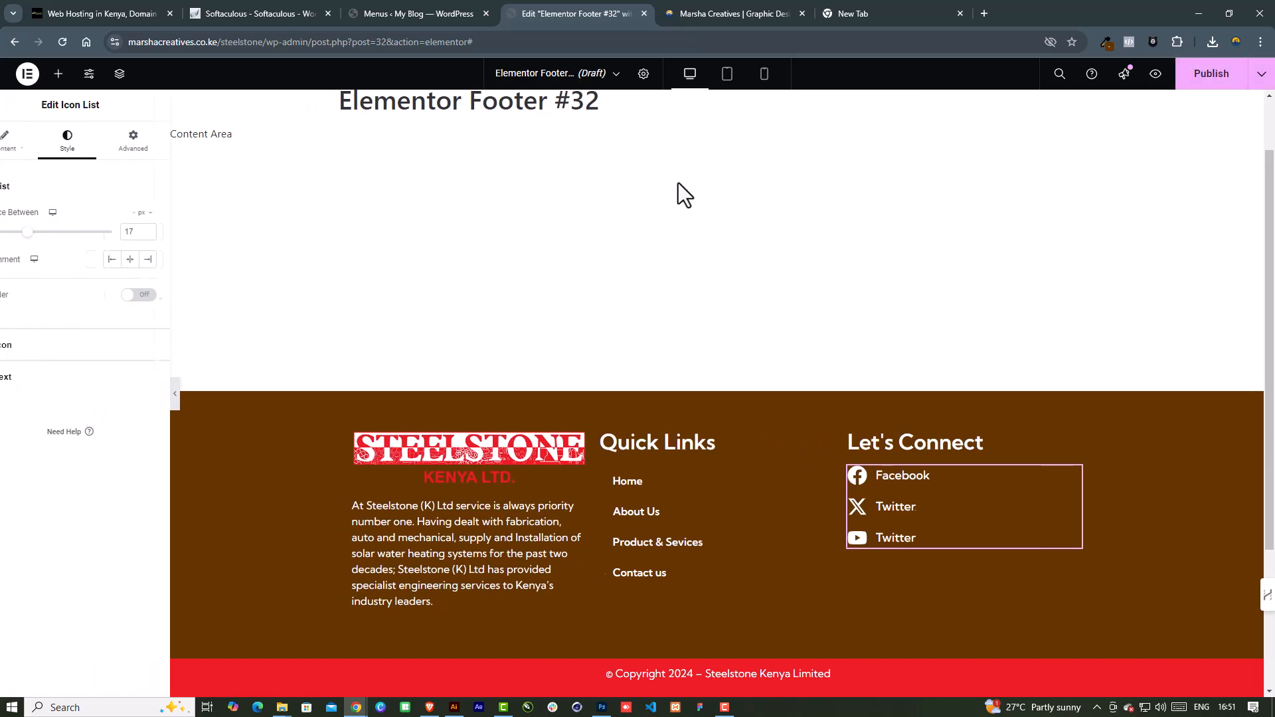
{"action": "left_click", "coordinate": [727, 74]}
{"action": "scroll", "coordinate": [791, 498], "scroll_direction": "down", "scroll_amount": 3}
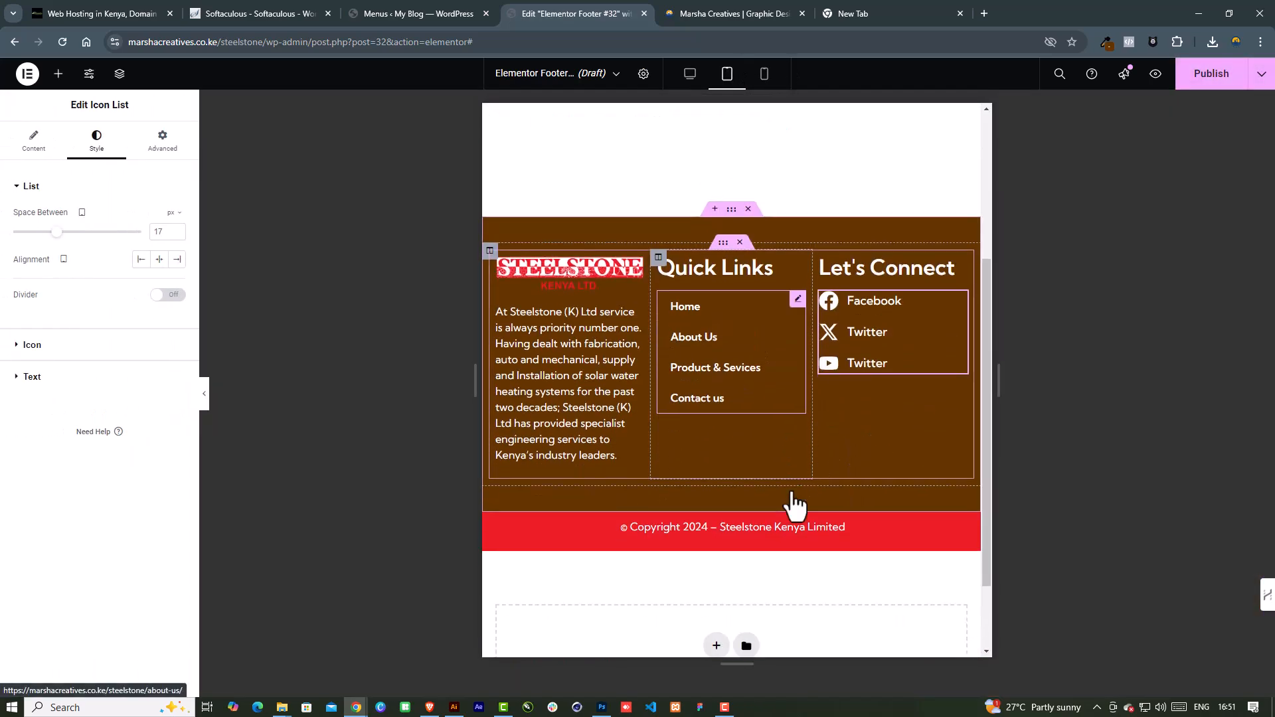
{"action": "scroll", "coordinate": [793, 498], "scroll_direction": "up", "scroll_amount": 1}
{"action": "scroll", "coordinate": [809, 456], "scroll_direction": "up", "scroll_amount": 3}
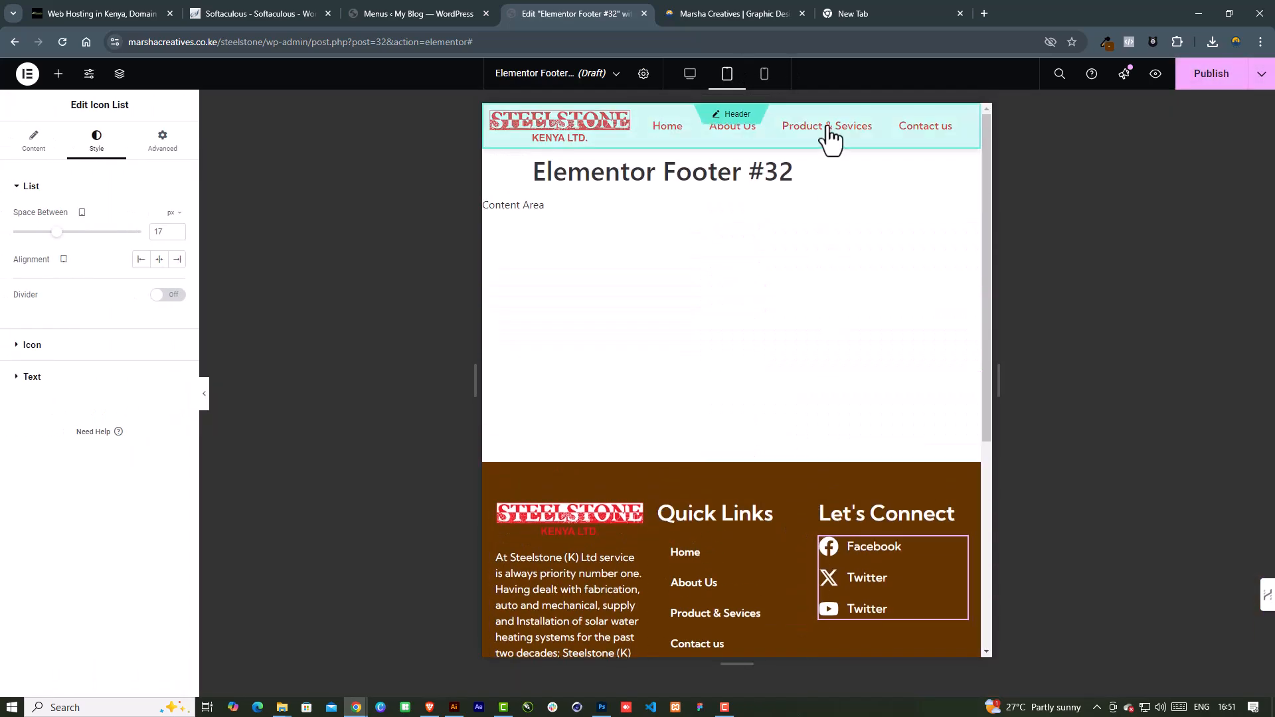
{"action": "left_click", "coordinate": [764, 74]}
{"action": "scroll", "coordinate": [750, 425], "scroll_direction": "down", "scroll_amount": 3}
{"action": "scroll", "coordinate": [750, 425], "scroll_direction": "down", "scroll_amount": 3}
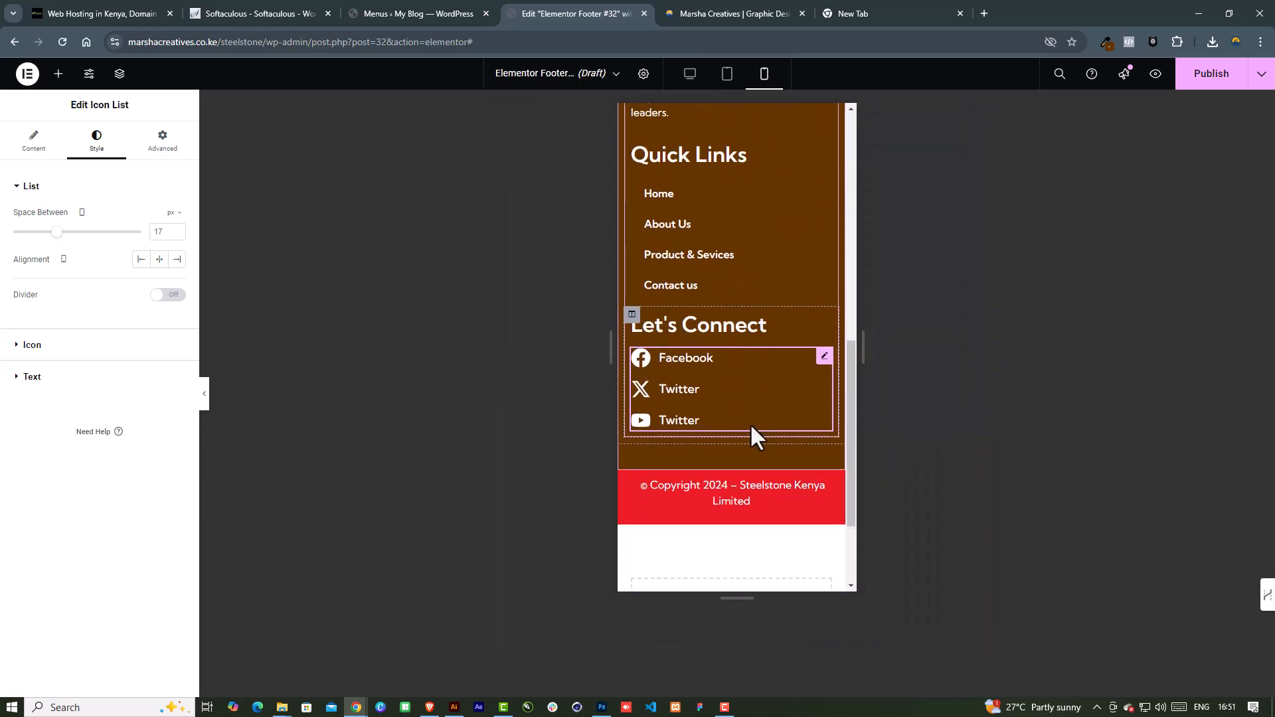
{"action": "scroll", "coordinate": [750, 421], "scroll_direction": "down", "scroll_amount": 2}
{"action": "scroll", "coordinate": [751, 424], "scroll_direction": "up", "scroll_amount": 3}
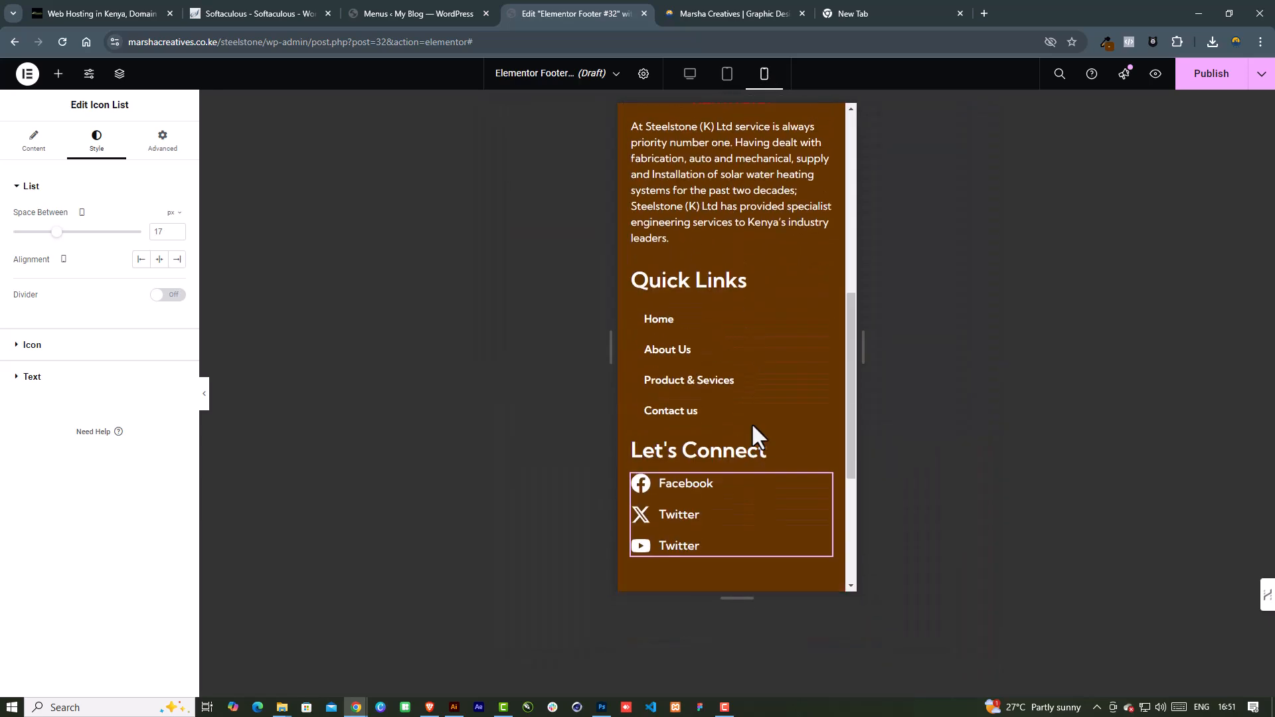
{"action": "scroll", "coordinate": [751, 422], "scroll_direction": "up", "scroll_amount": 3}
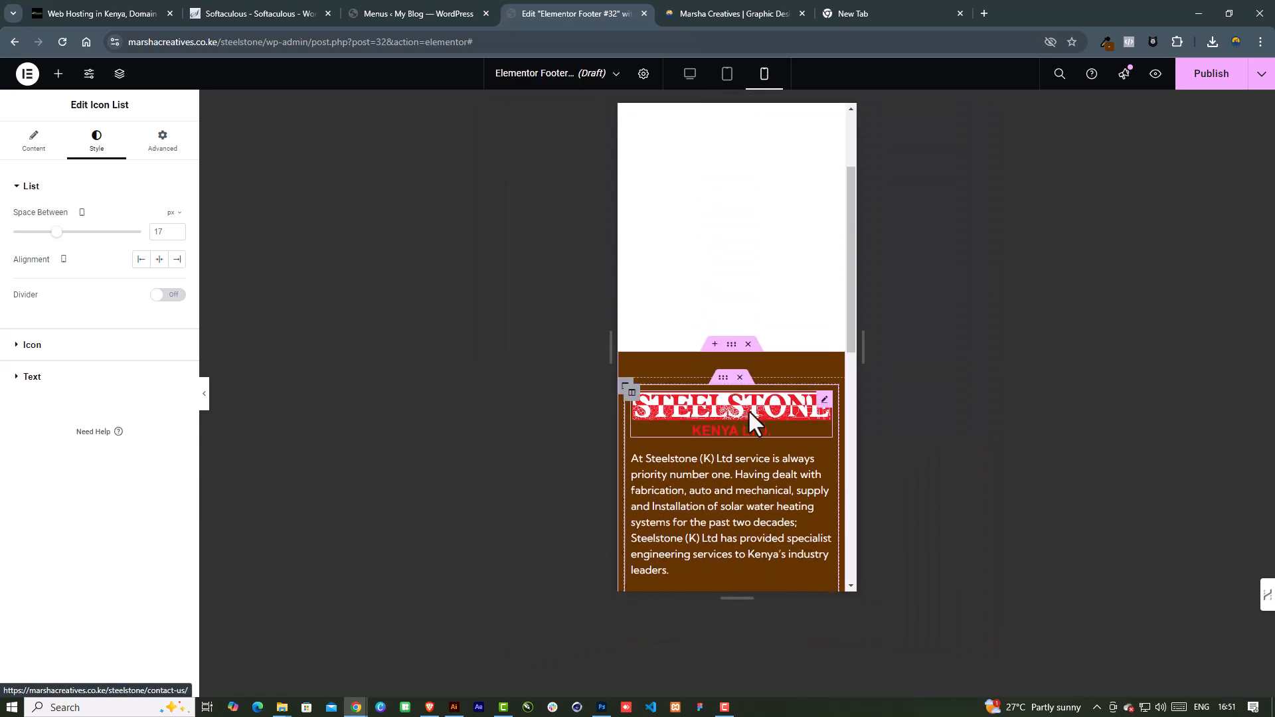
{"action": "left_click", "coordinate": [688, 85]}
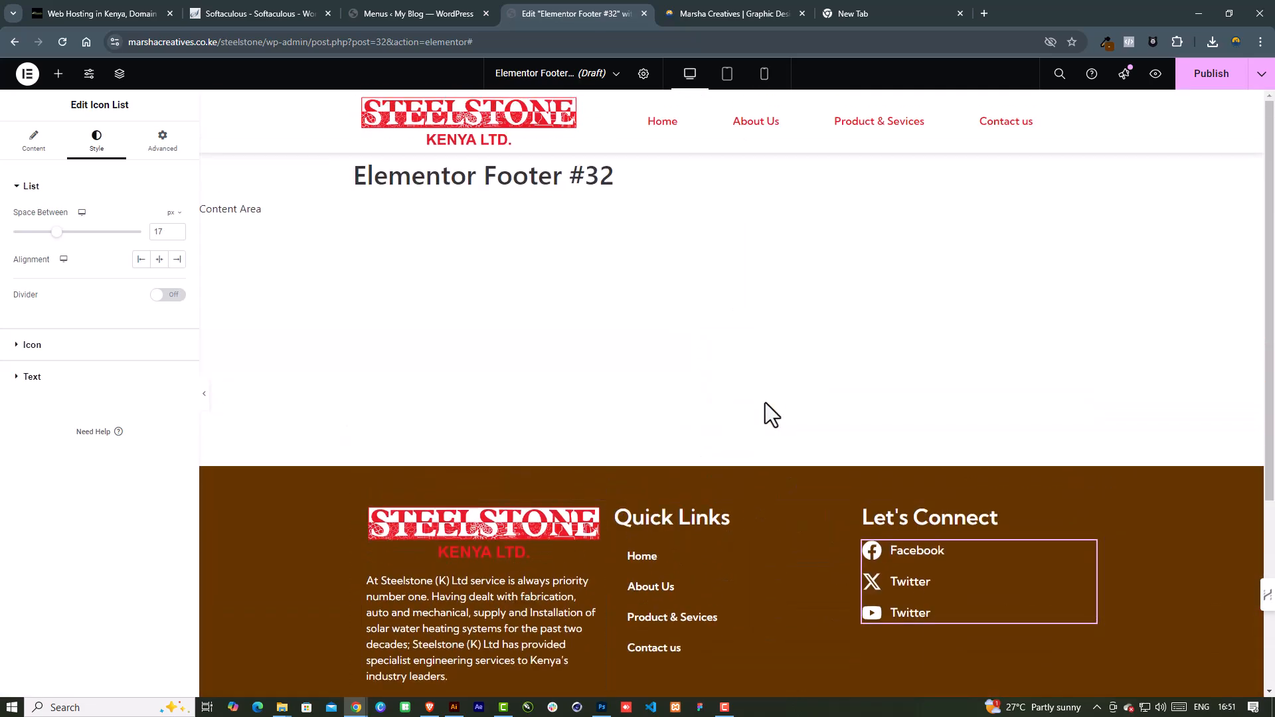
{"action": "scroll", "coordinate": [831, 591], "scroll_direction": "down", "scroll_amount": 5}
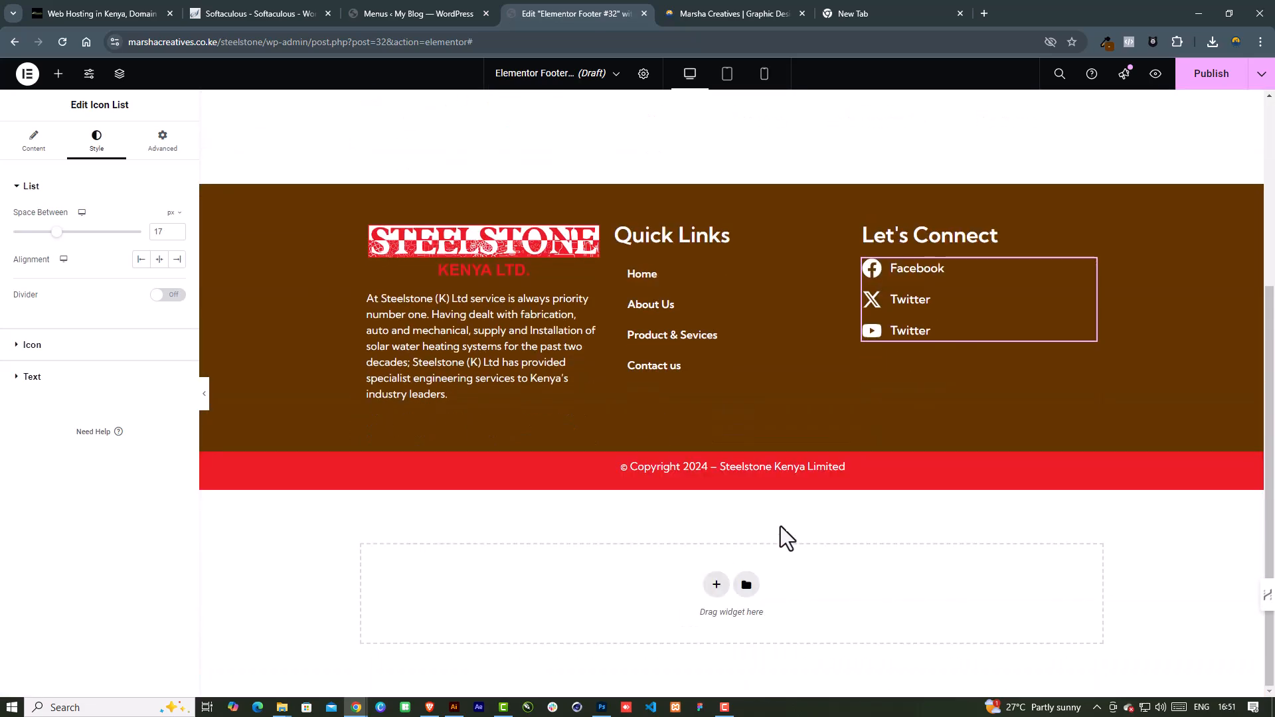
Publish the footer template with the display condition Include Entire Site
{"action": "left_click", "coordinate": [1218, 81]}
{"action": "left_click", "coordinate": [657, 410]}
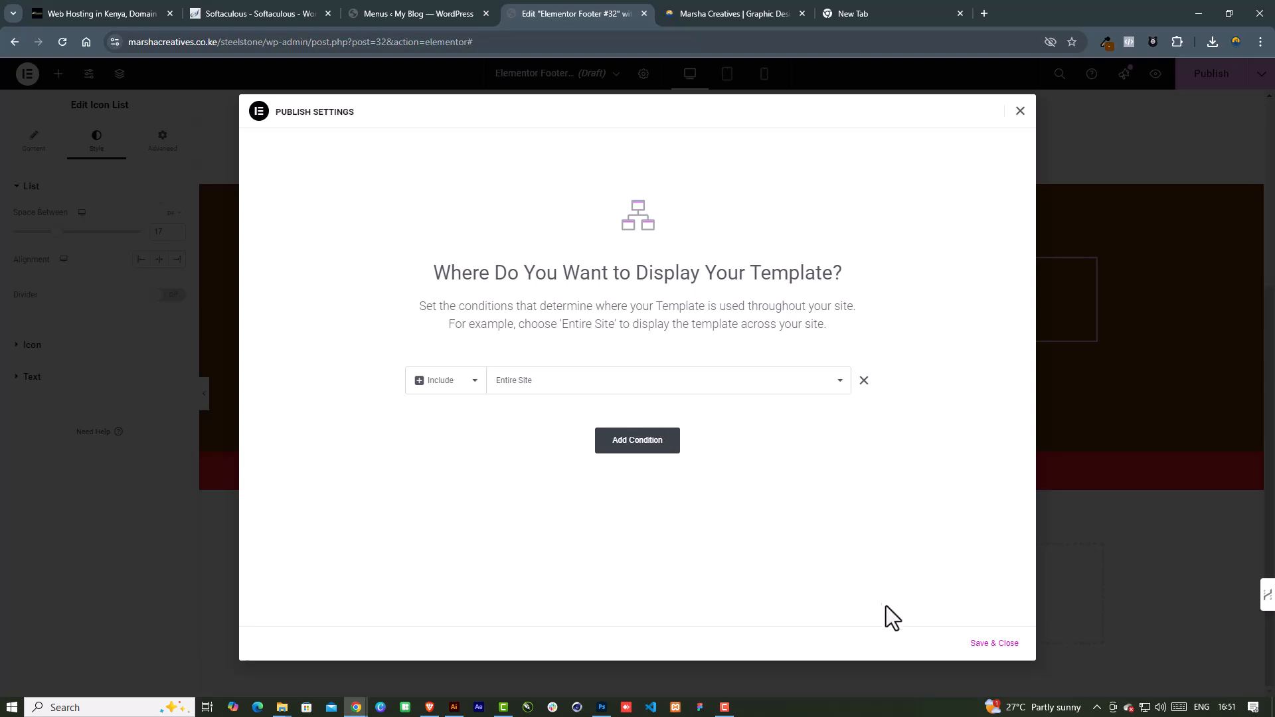
{"action": "left_click", "coordinate": [994, 644]}
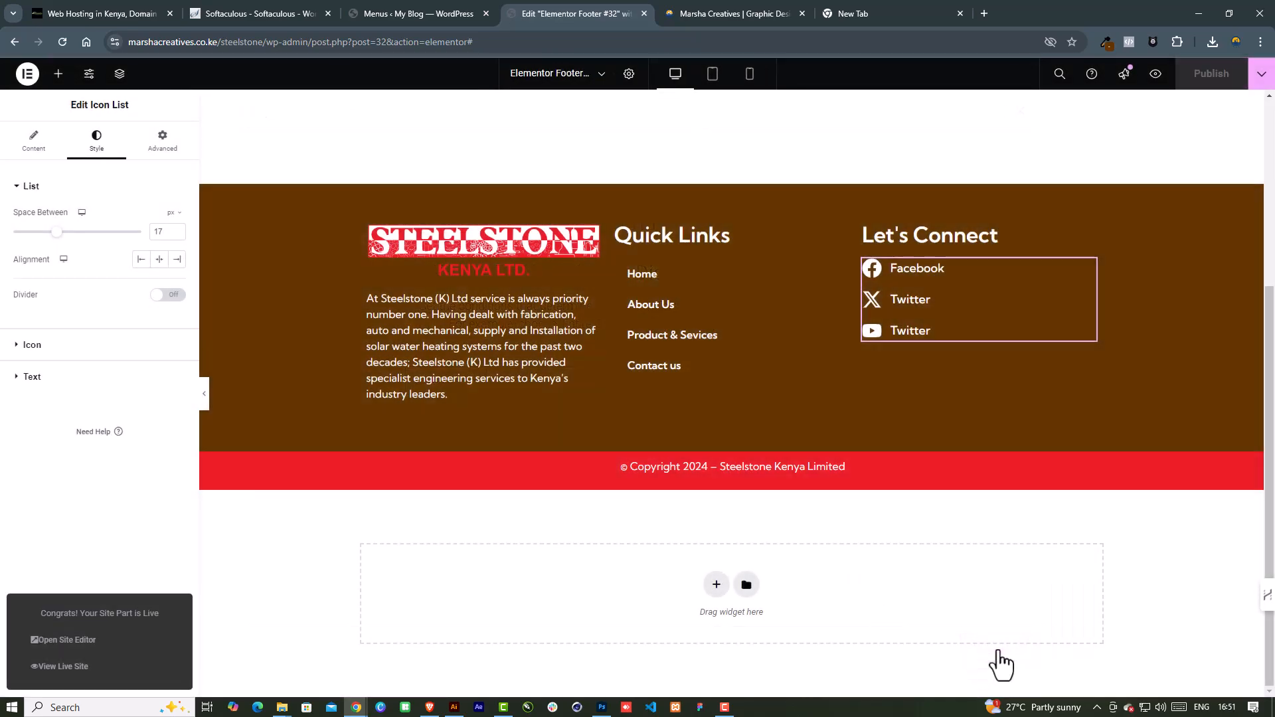